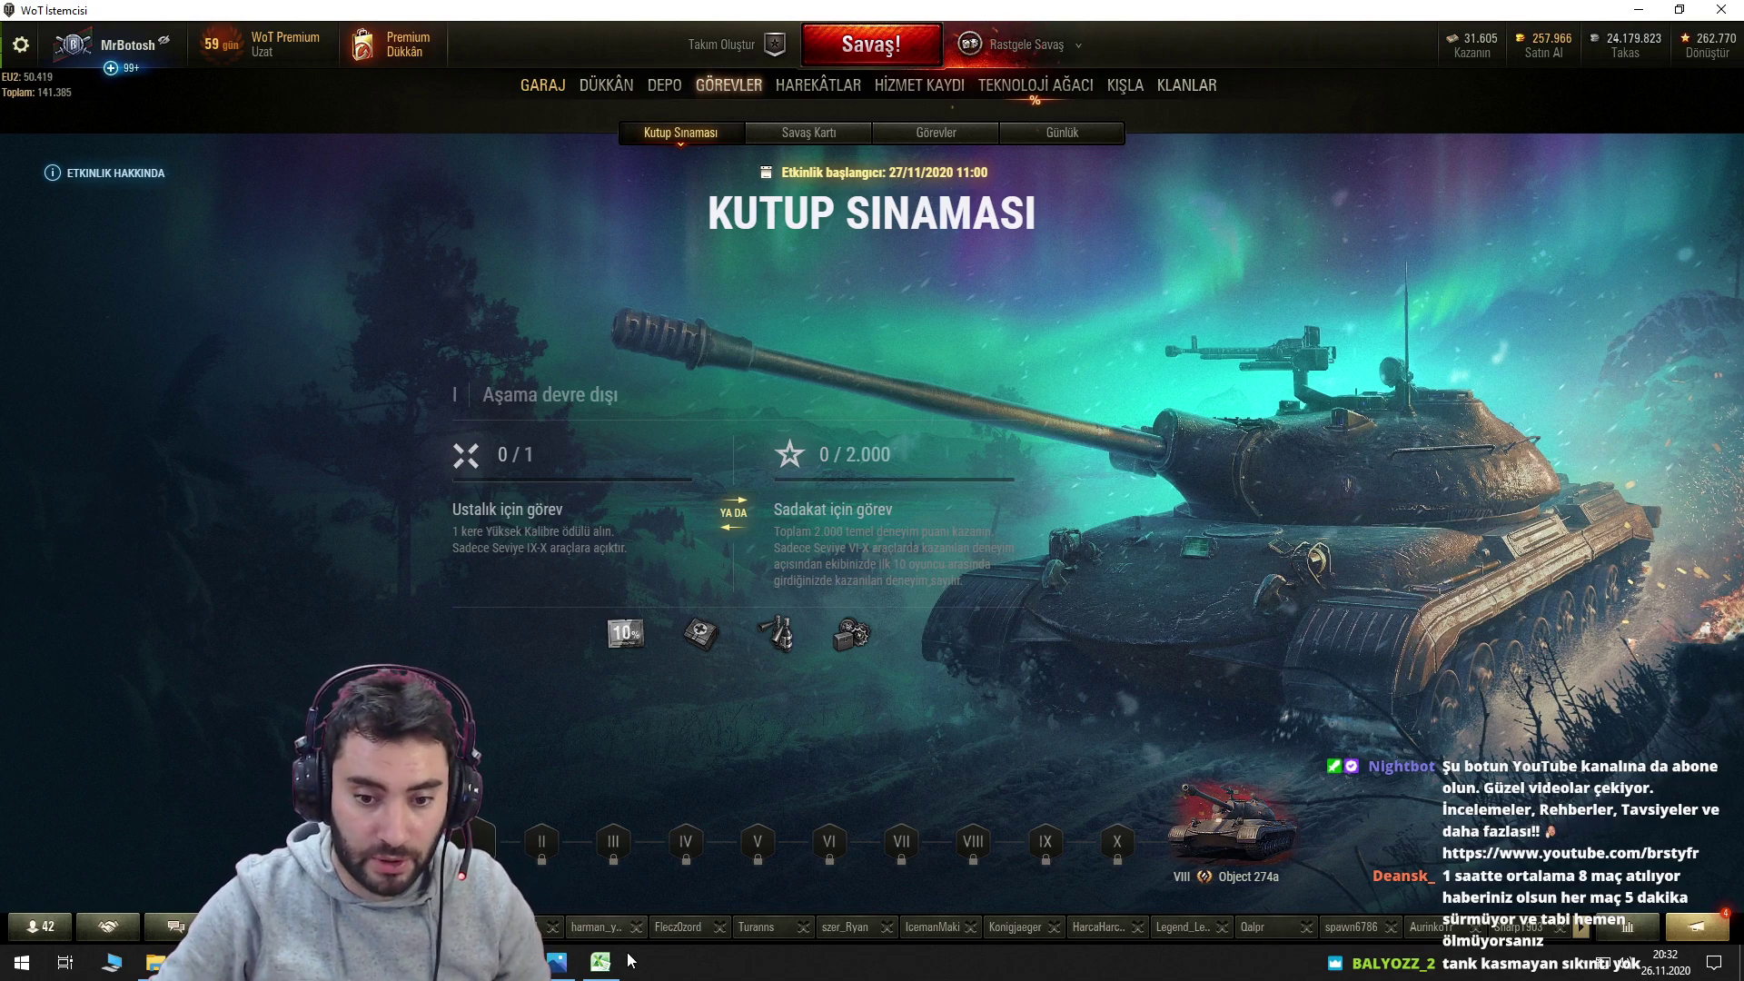
# Switch to the Excel workbook and enter the header USTALIK GÖREVLERİ in D6.
pyautogui.click(601, 963)
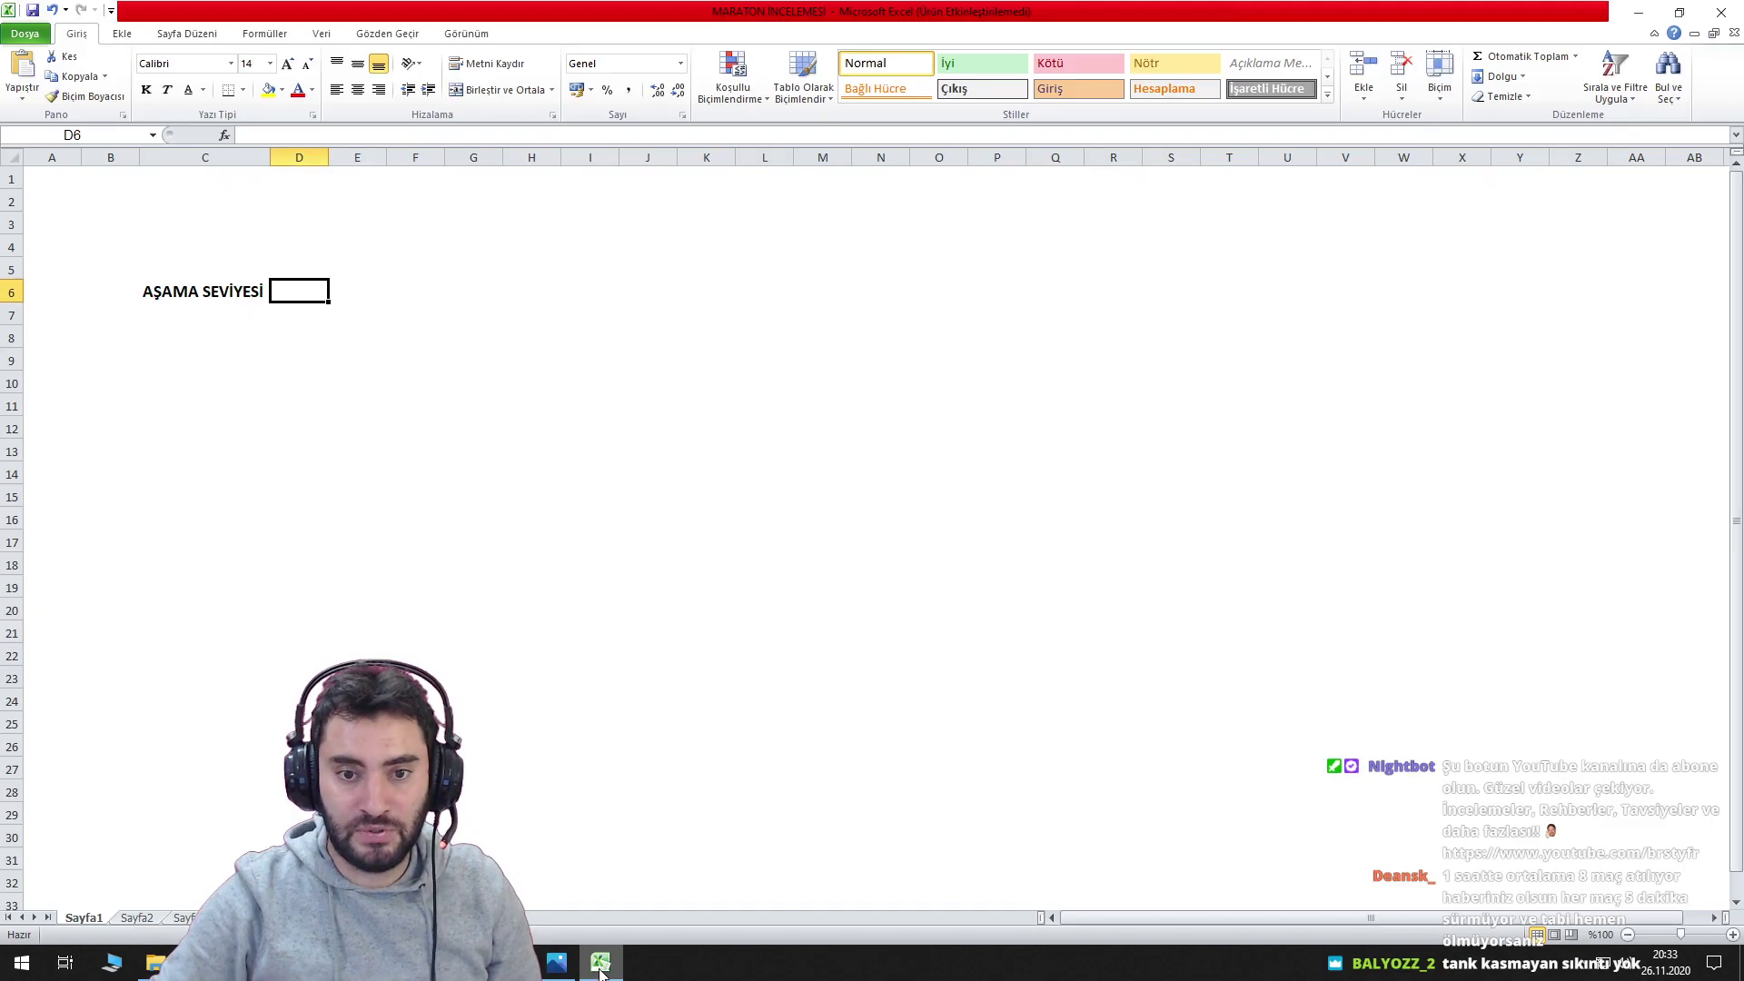
pyautogui.write('USTAL')
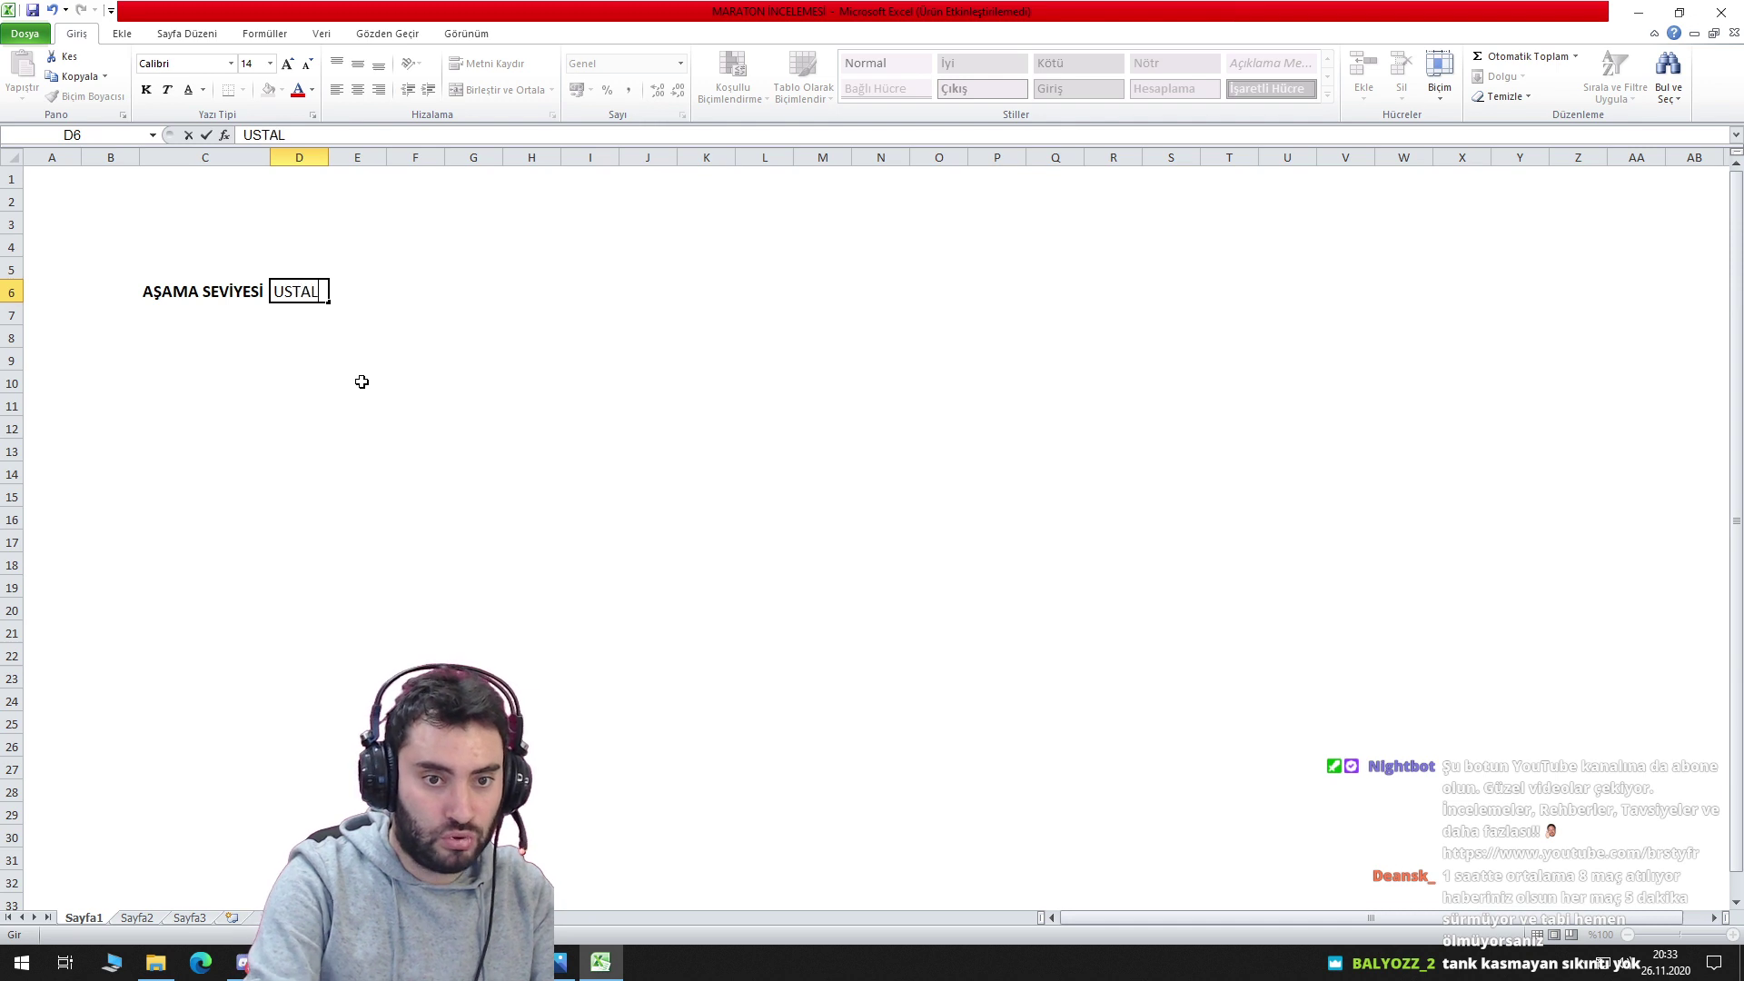
pyautogui.write('IK GÖREVLERİ')
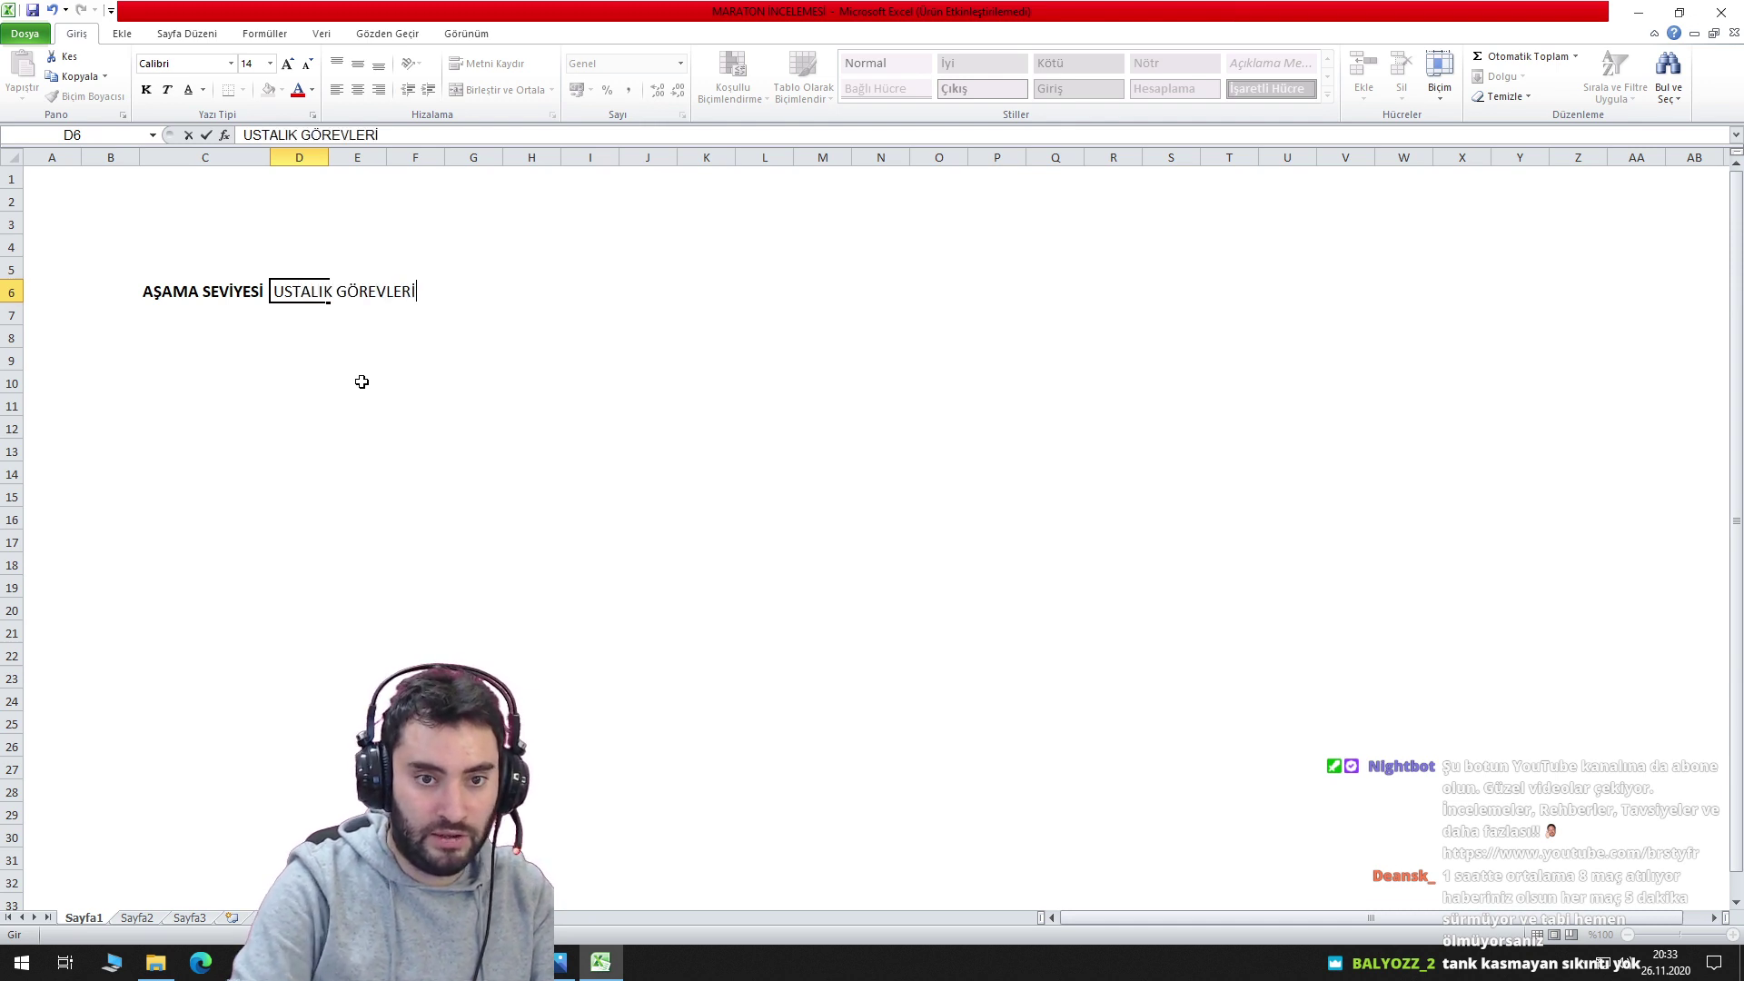
pyautogui.press('Tab')
# Make the D6 header bold, fit column D to its text and widen the empty column E.
pyautogui.doubleClick(329, 158)
pyautogui.click(327, 294)
pyautogui.hotkey('ctrl', 'k')
pyautogui.click(454, 286)
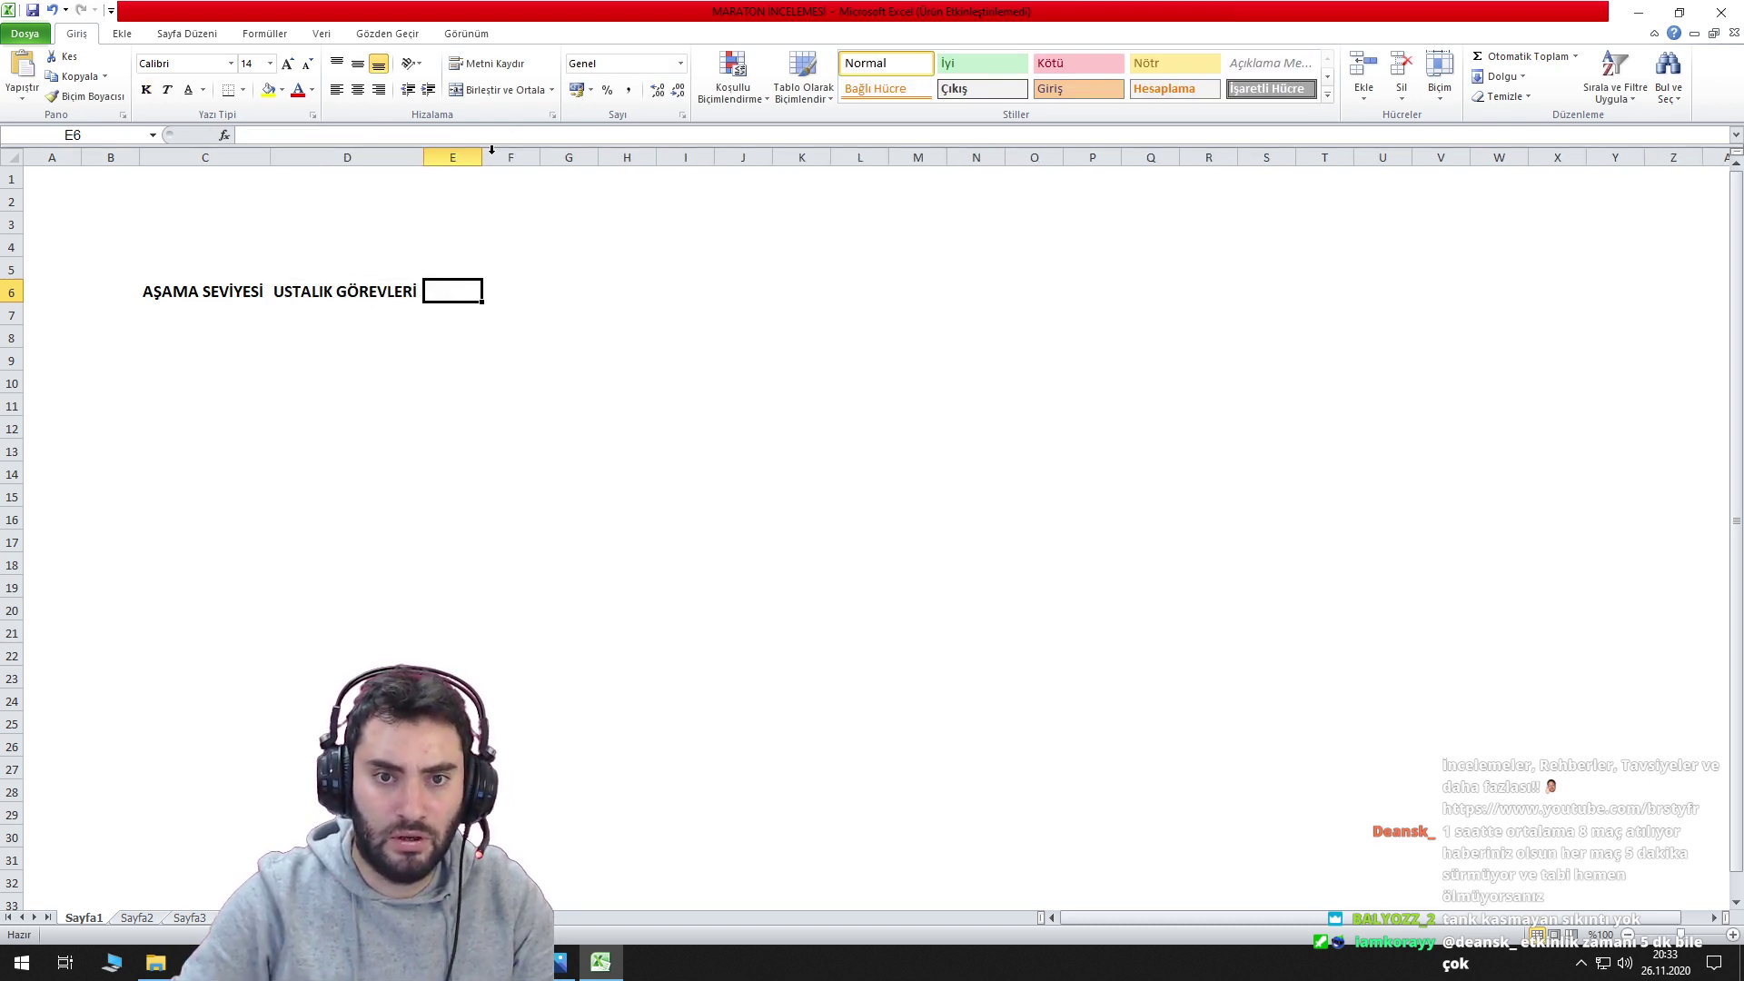
pyautogui.moveTo(483, 160); pyautogui.dragTo(531, 160)
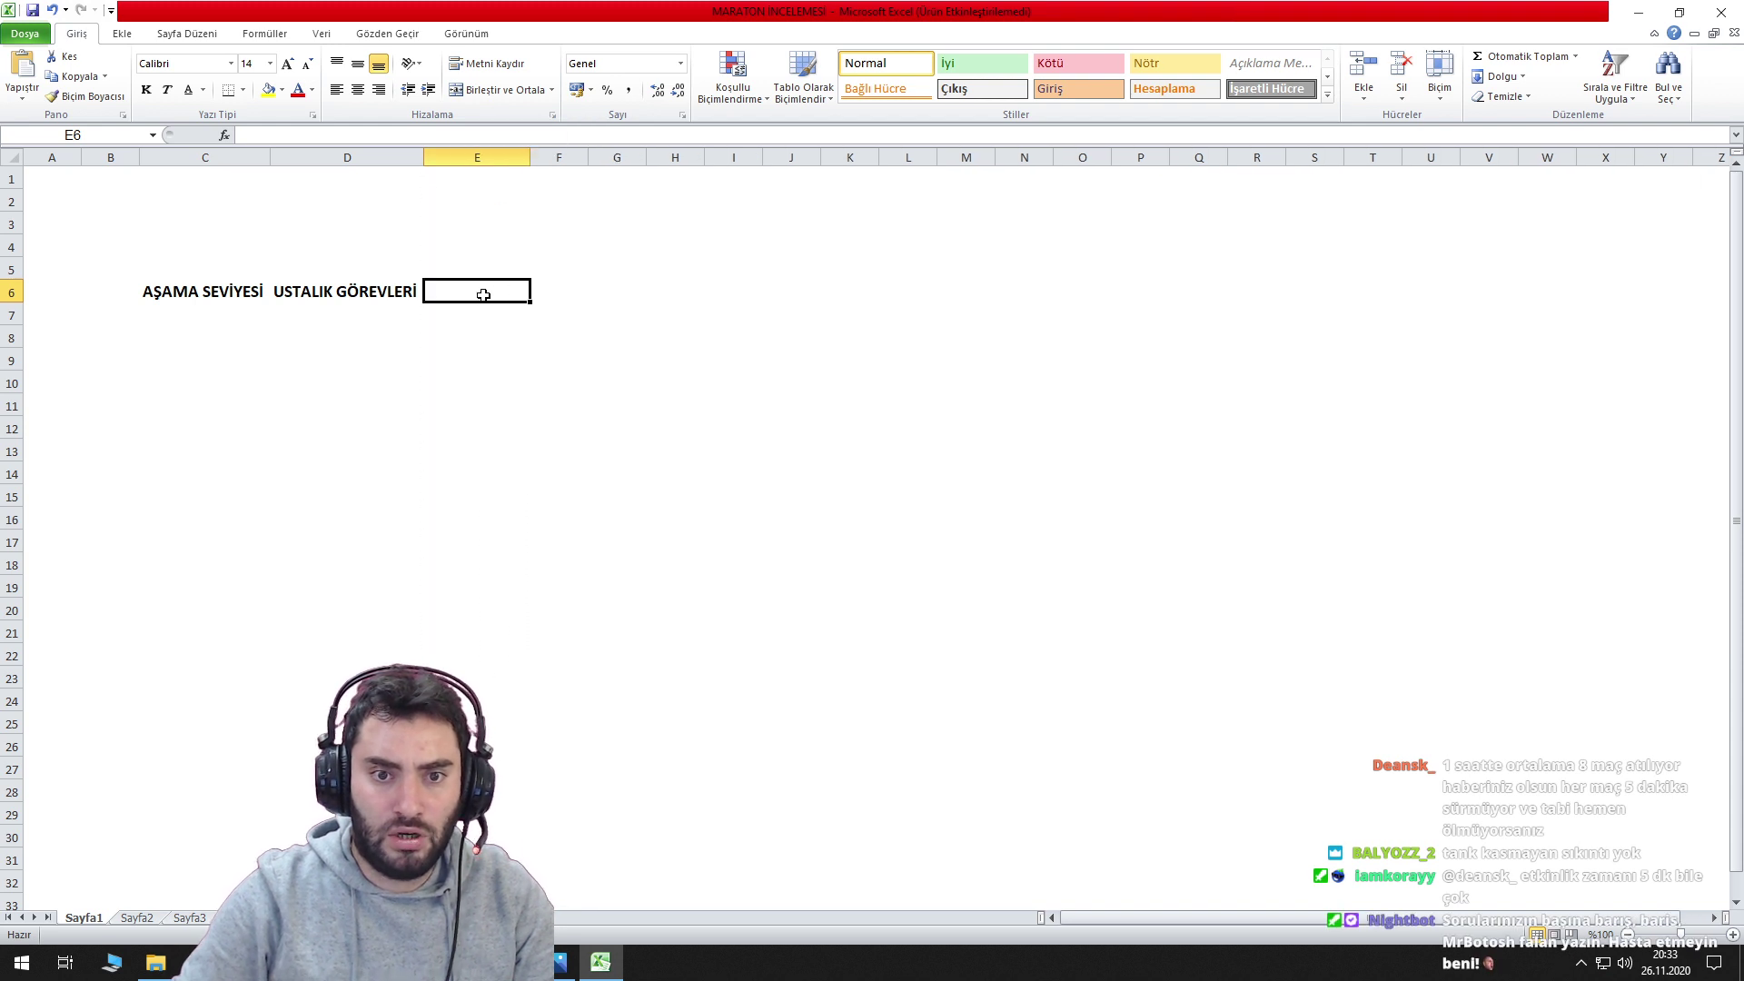
# Fill C7:C16 under AŞAMA SEVİYESİ with the stage numbers 1 to 10 and centre them.
pyautogui.click(187, 318)
pyautogui.write('1')
pyautogui.press('Return')
pyautogui.write('2')
pyautogui.press('Return')
pyautogui.moveTo(240, 321); pyautogui.dragTo(261, 527)
pyautogui.click(357, 89)
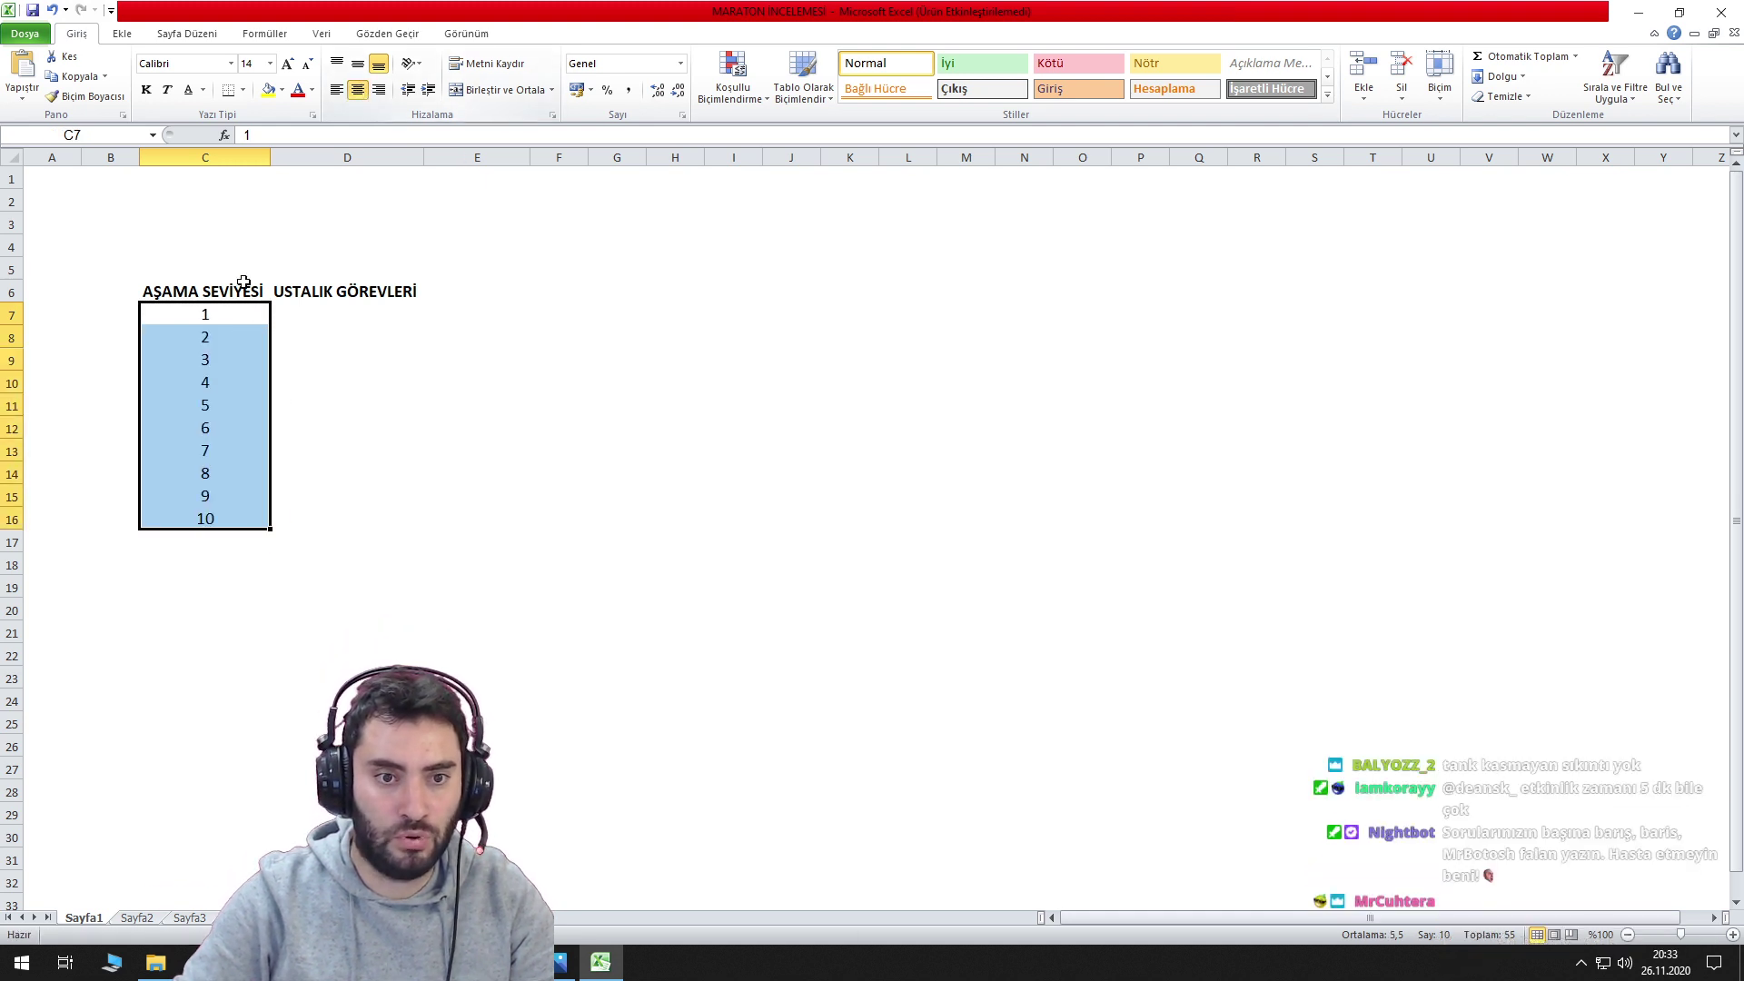
# Apply all borders to the table range C6:N16.
pyautogui.moveTo(204, 291); pyautogui.dragTo(1051, 526)
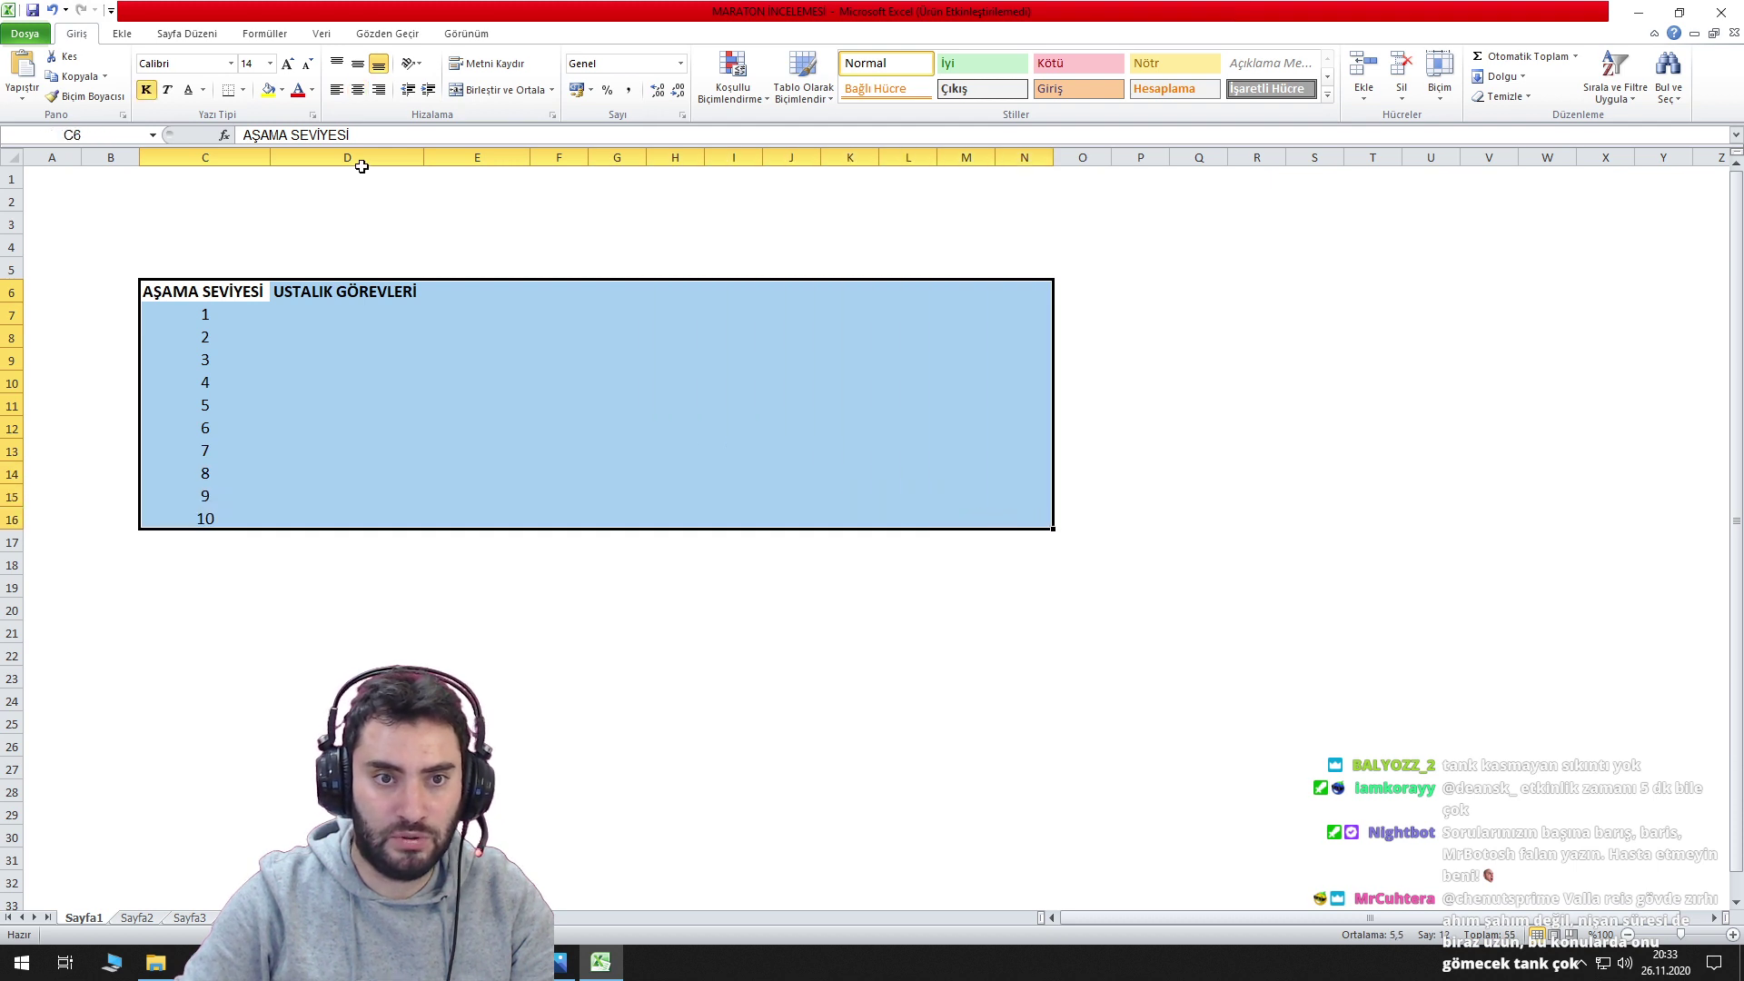
pyautogui.click(243, 89)
pyautogui.click(272, 230)
pyautogui.click(473, 225)
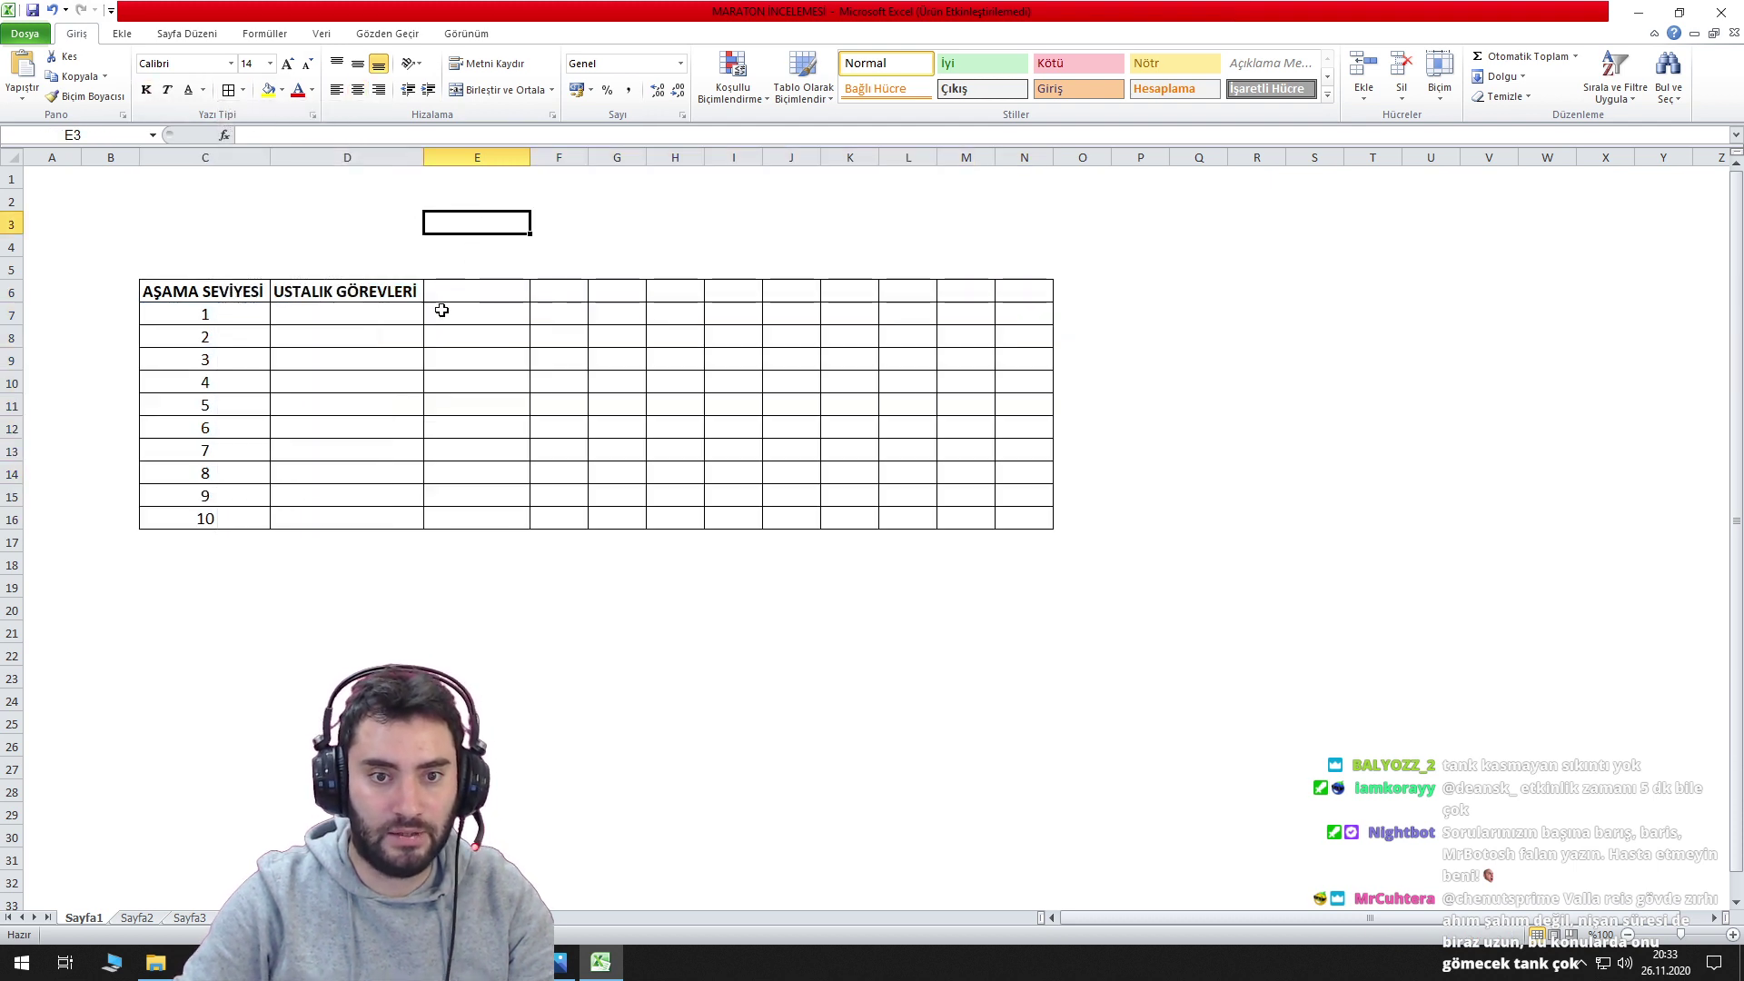
# Check the stage I mastery task in the World of Tanks client, then return to Excel and enter 1 x Yüksek Kalibre in D7.
pyautogui.click(393, 314)
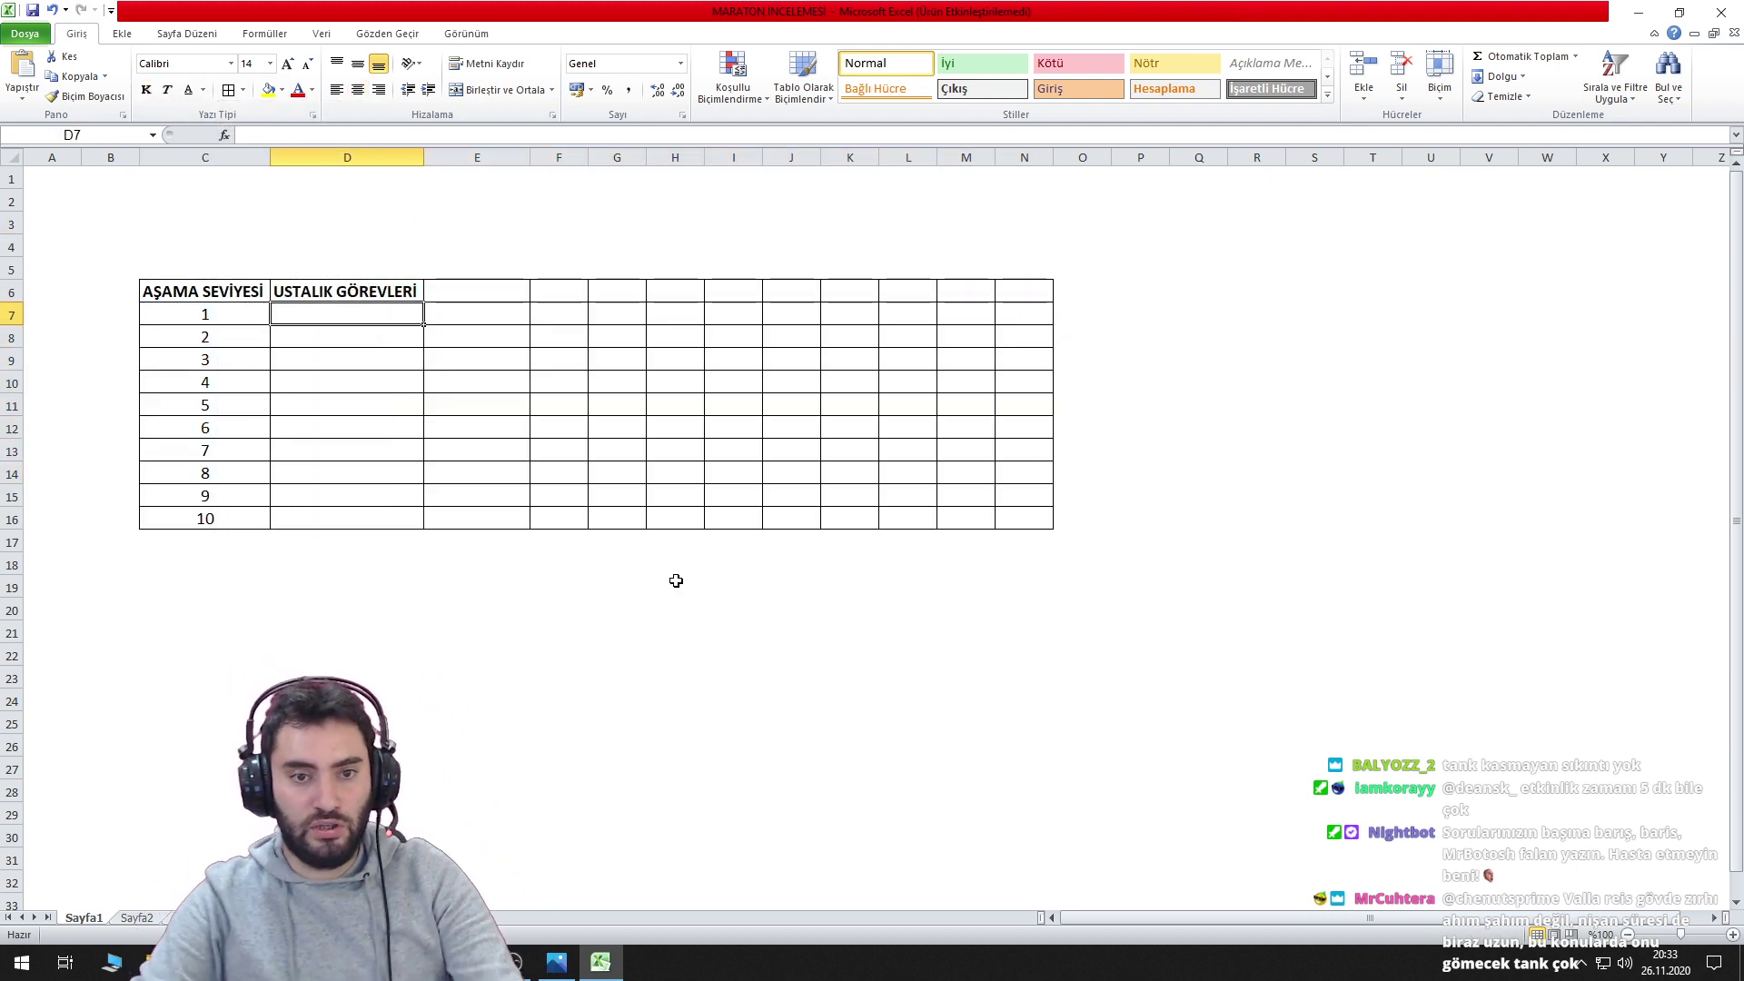
pyautogui.hotkey('alt', 'Tab')
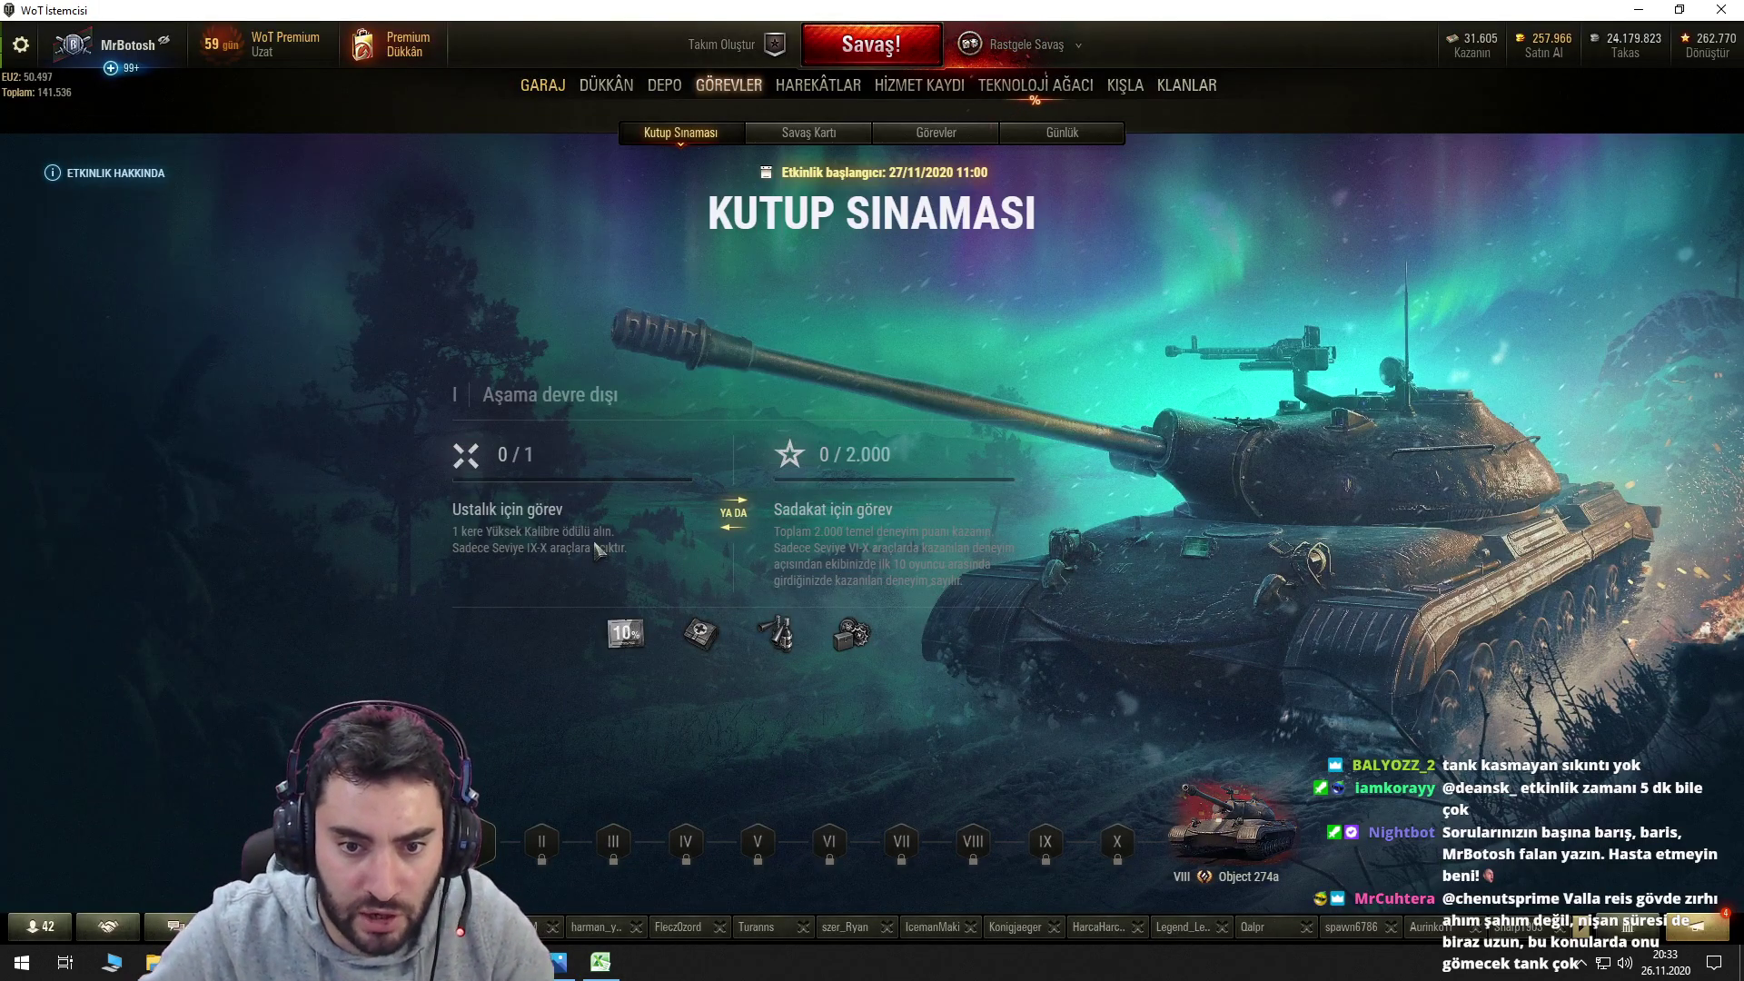
pyautogui.click(600, 962)
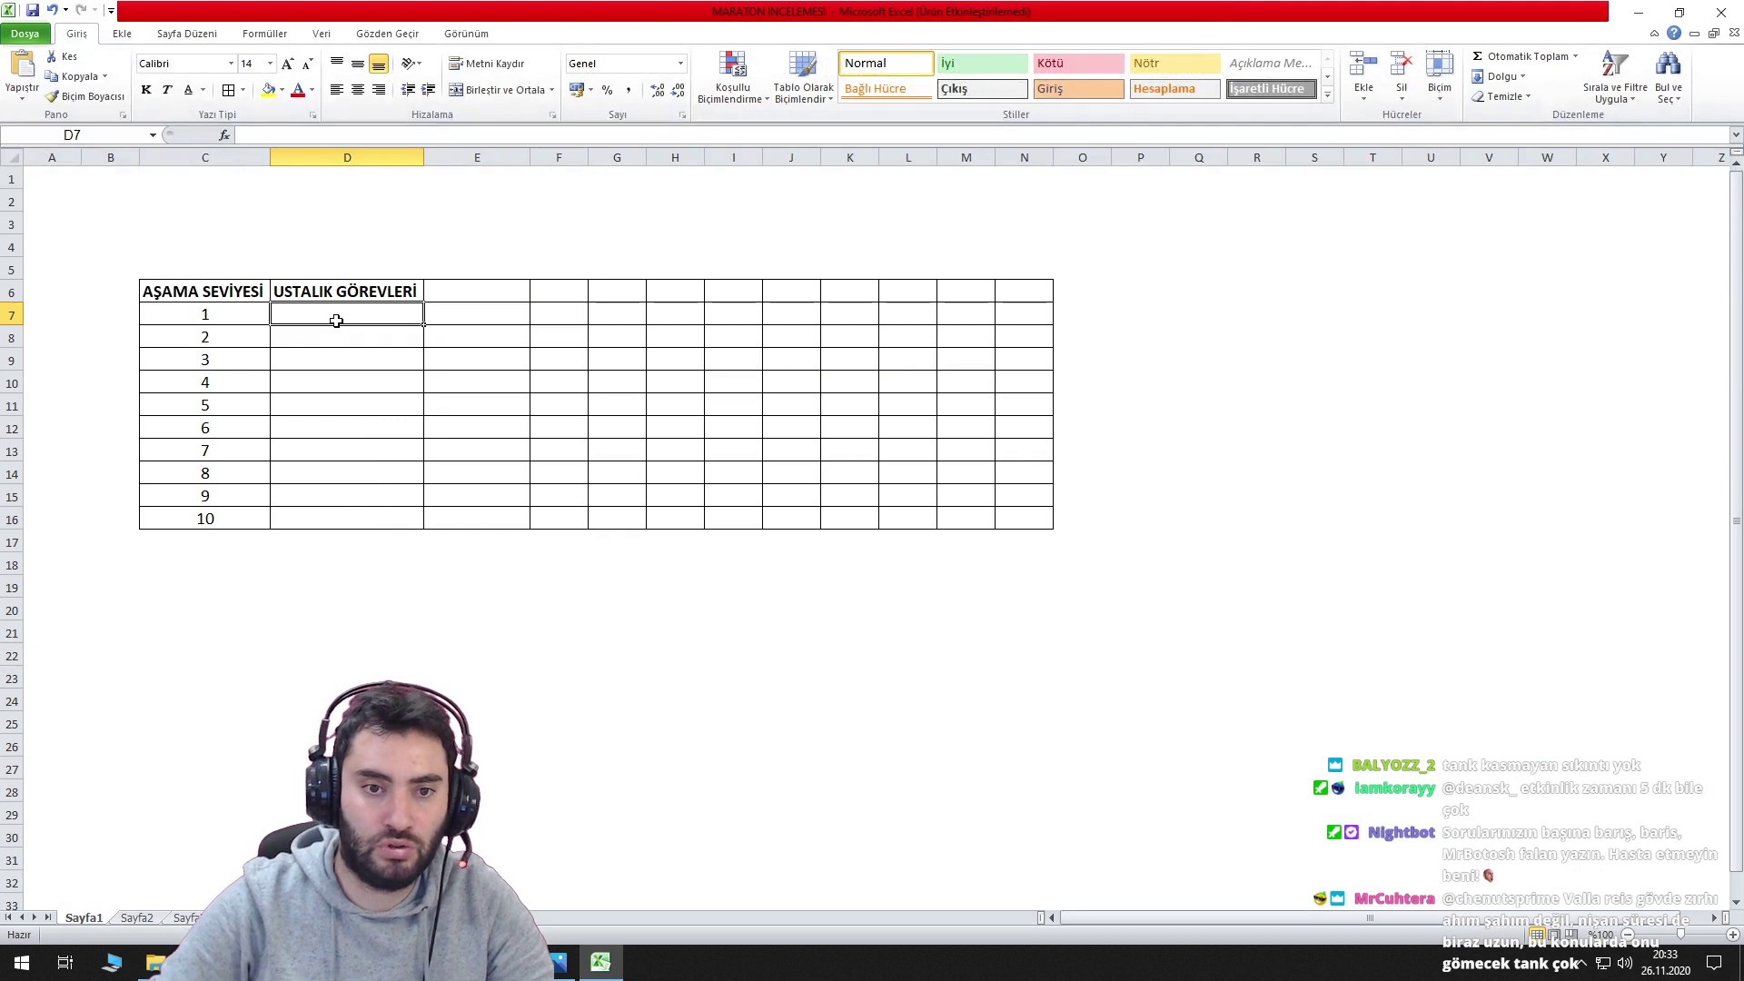
pyautogui.write('1')
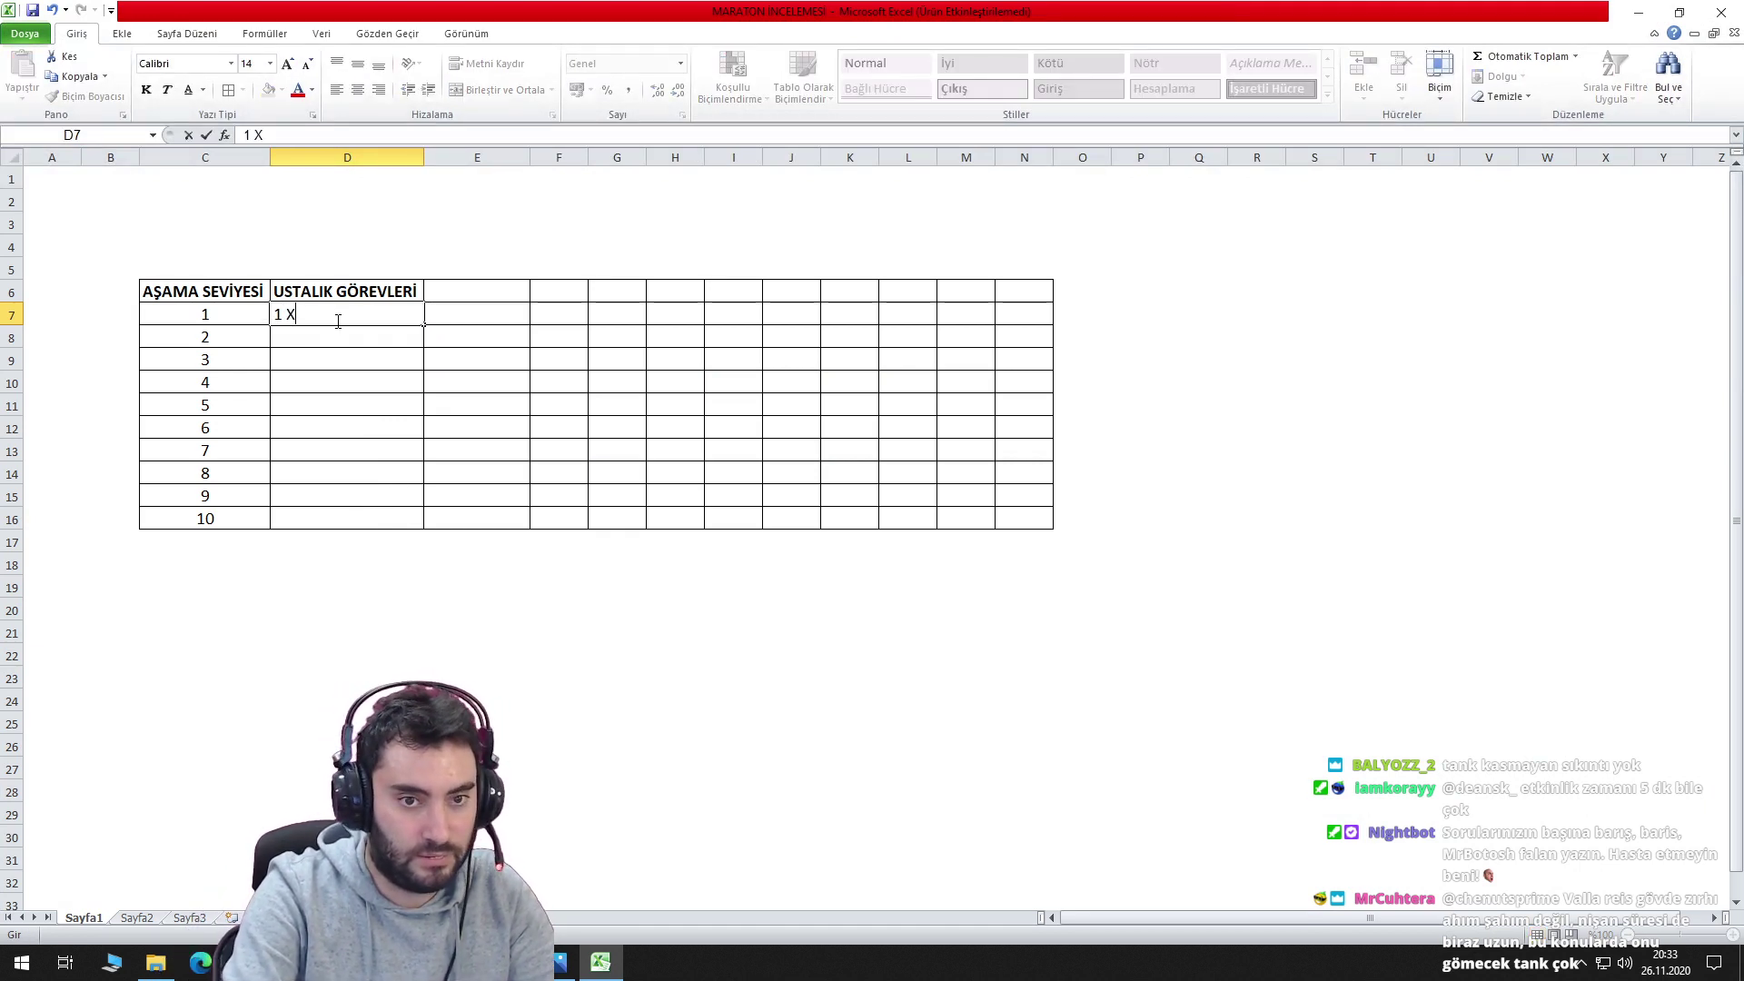
pyautogui.write(' X')
pyautogui.press('BackSpace')
pyautogui.write('x')
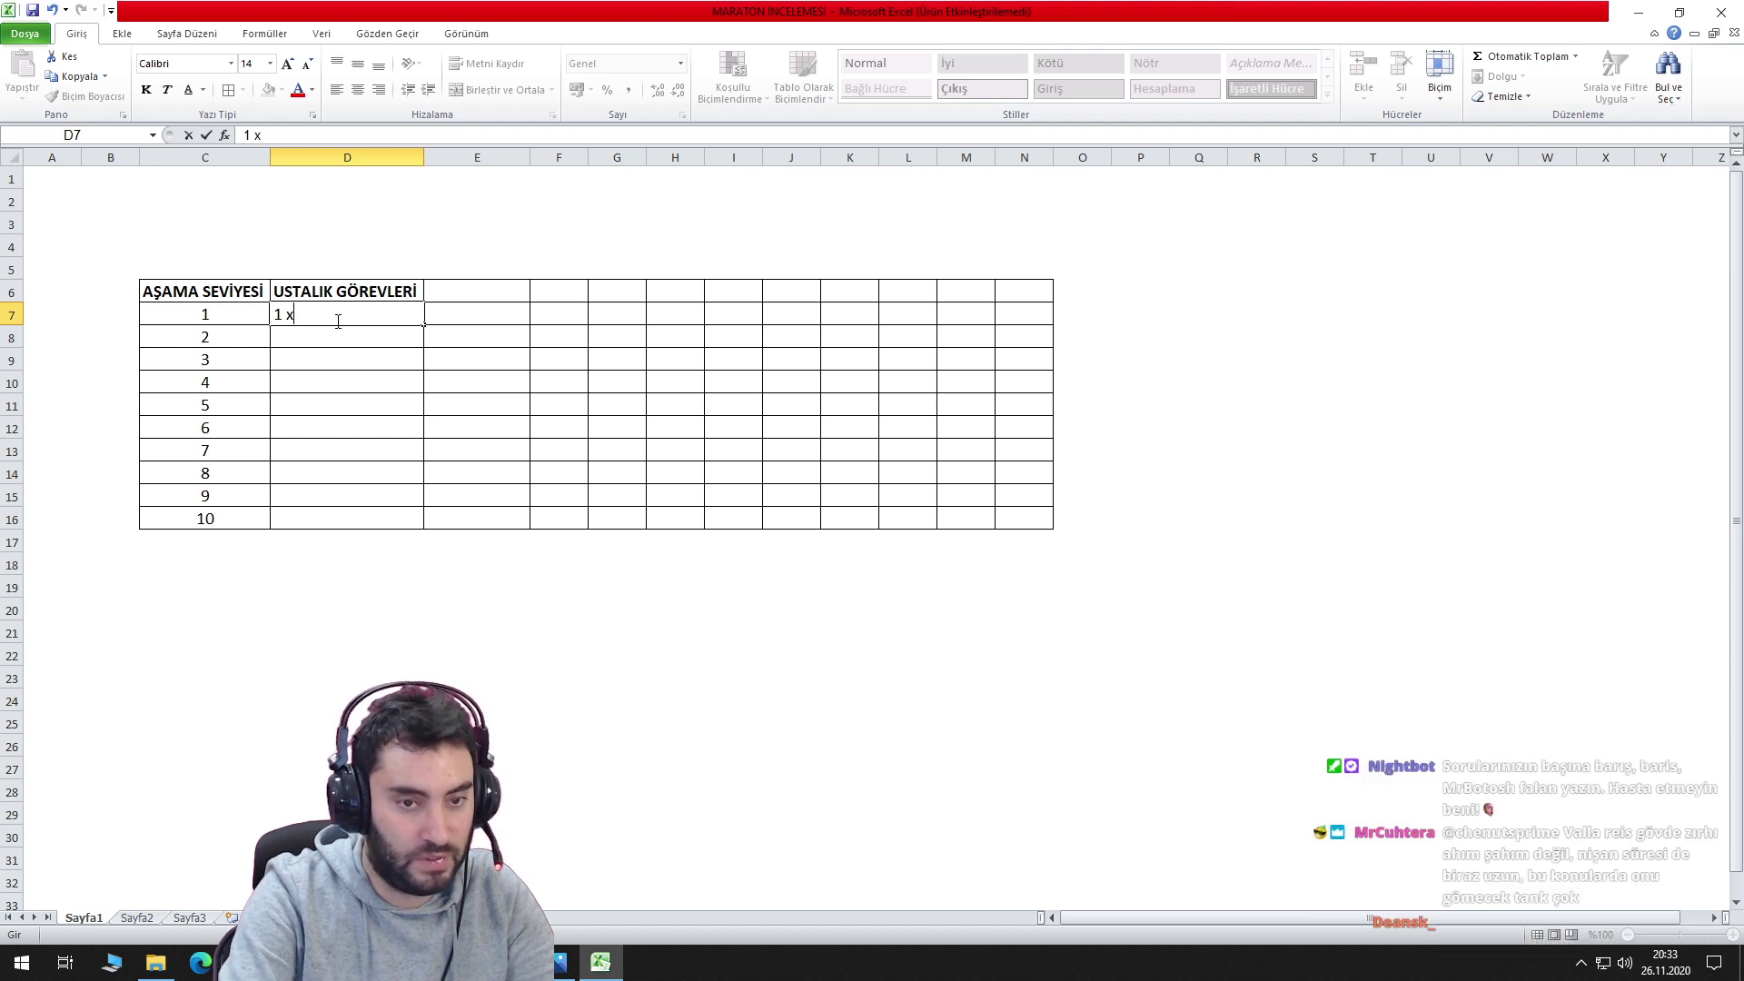
pyautogui.write(' yÜksek ')
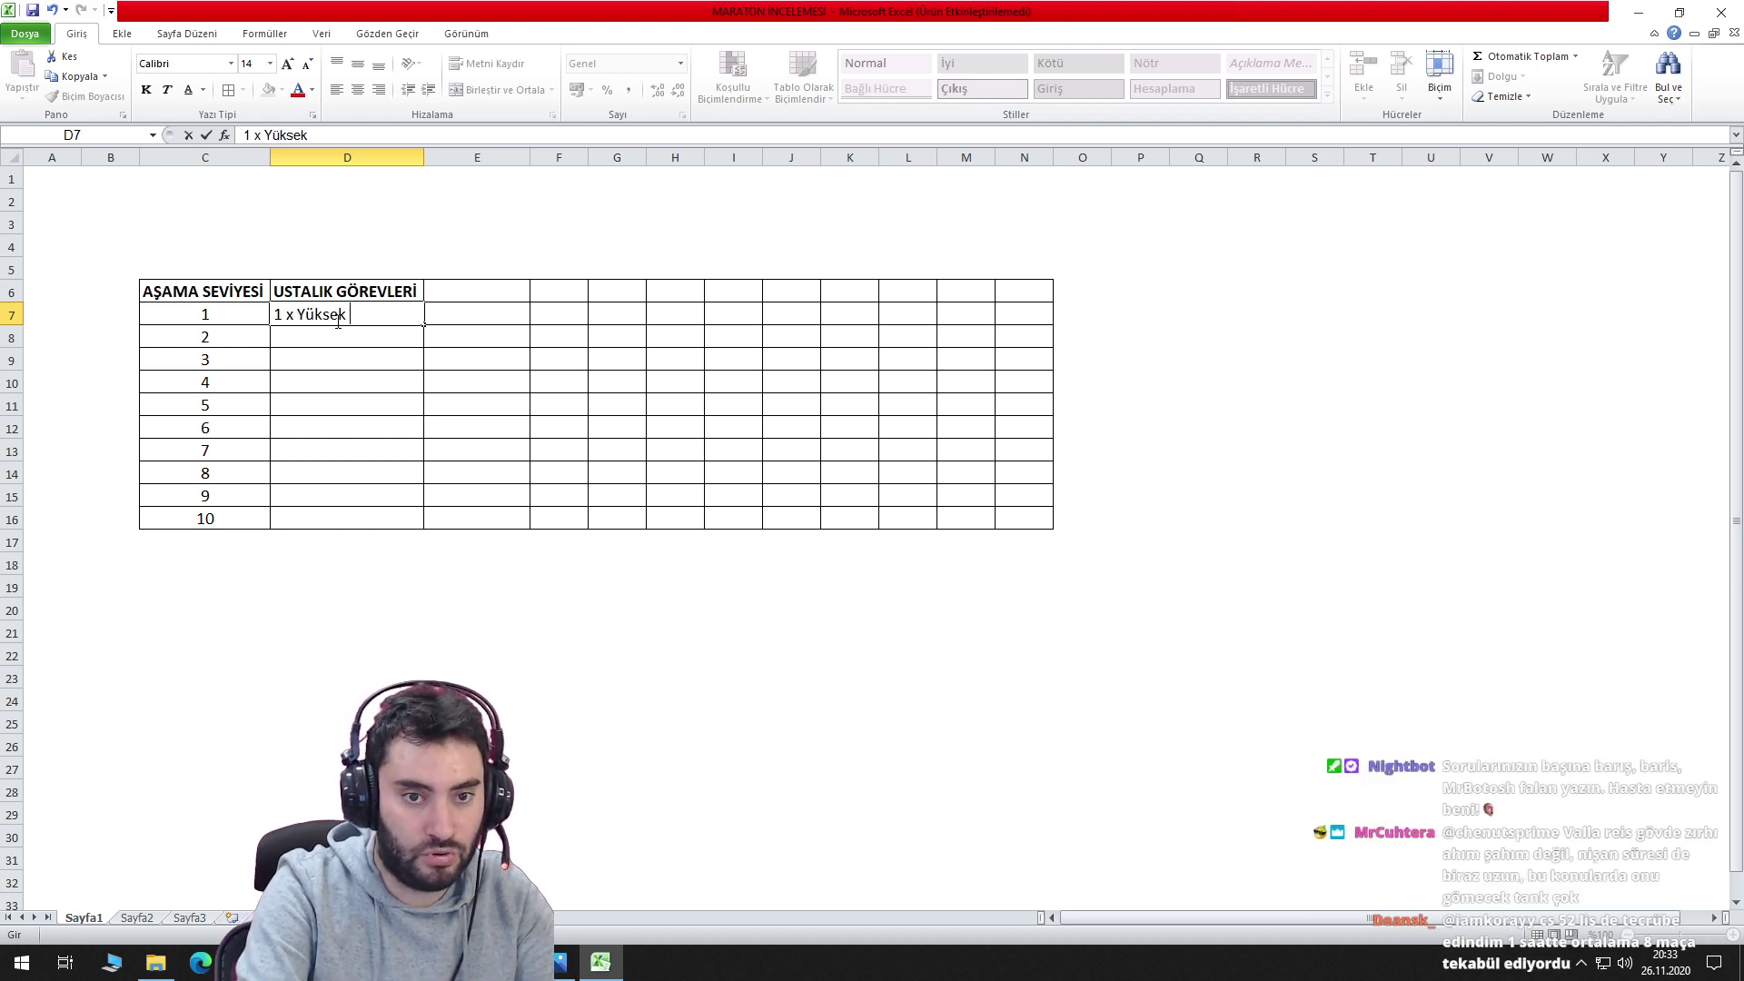
pyautogui.write(' k')
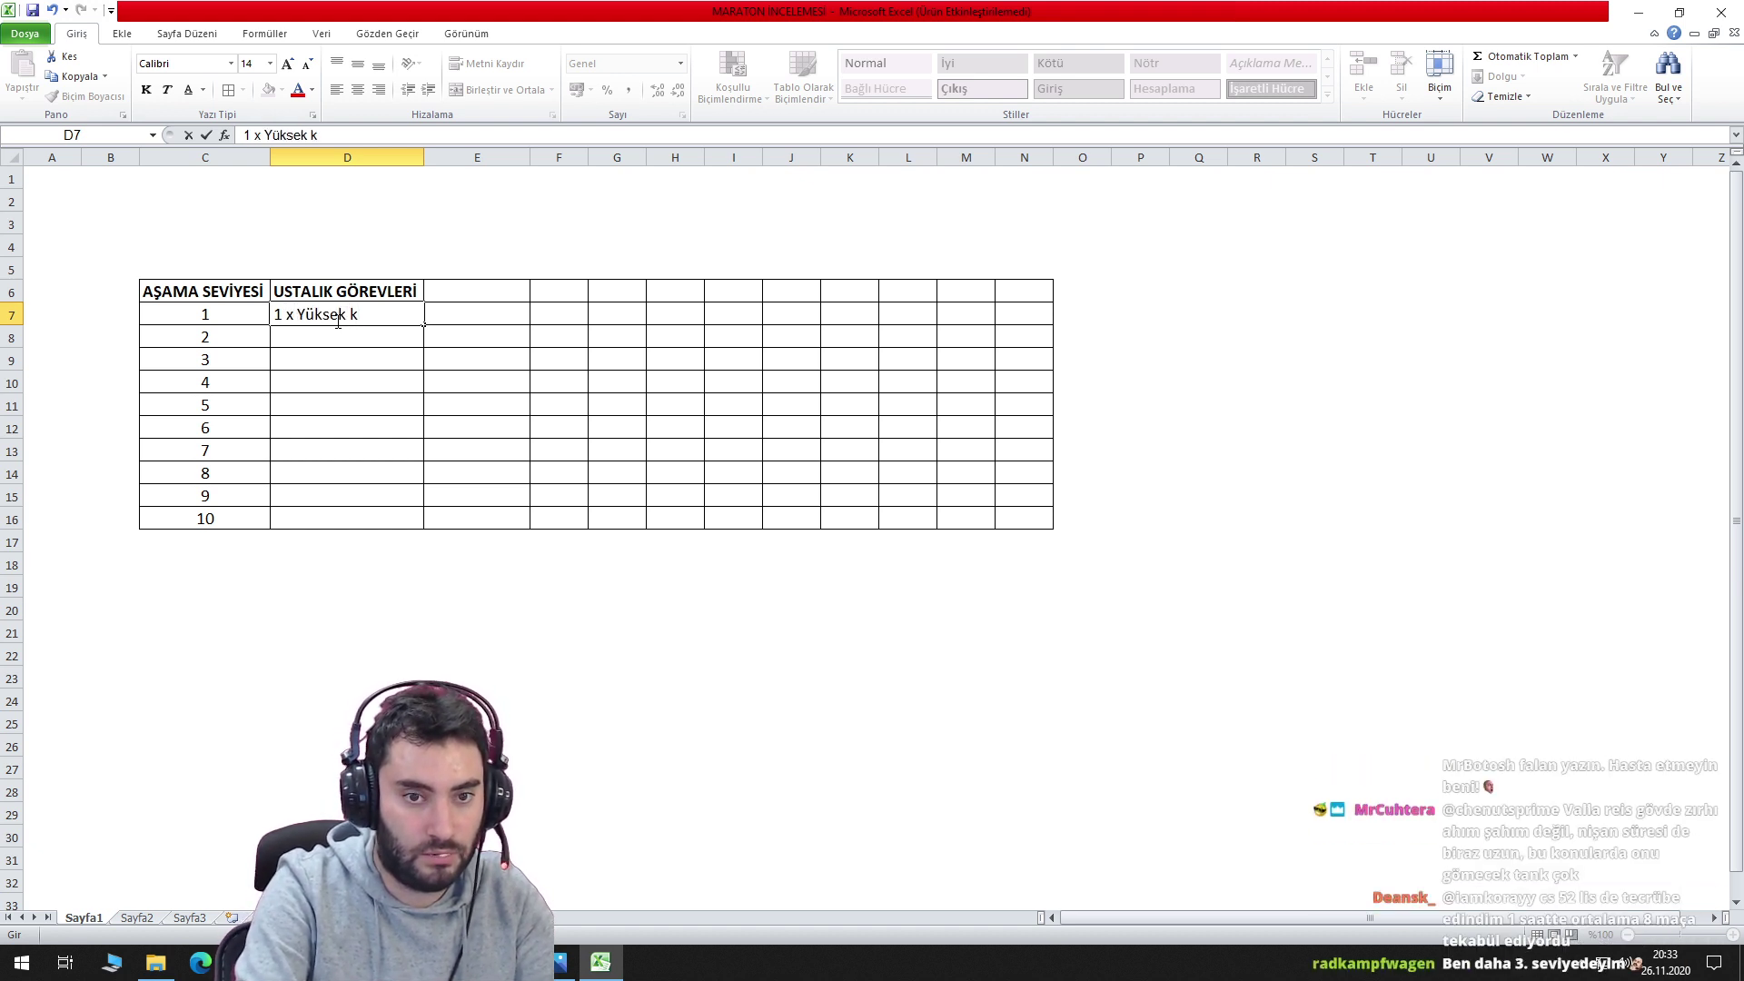
pyautogui.write('Kalibre')
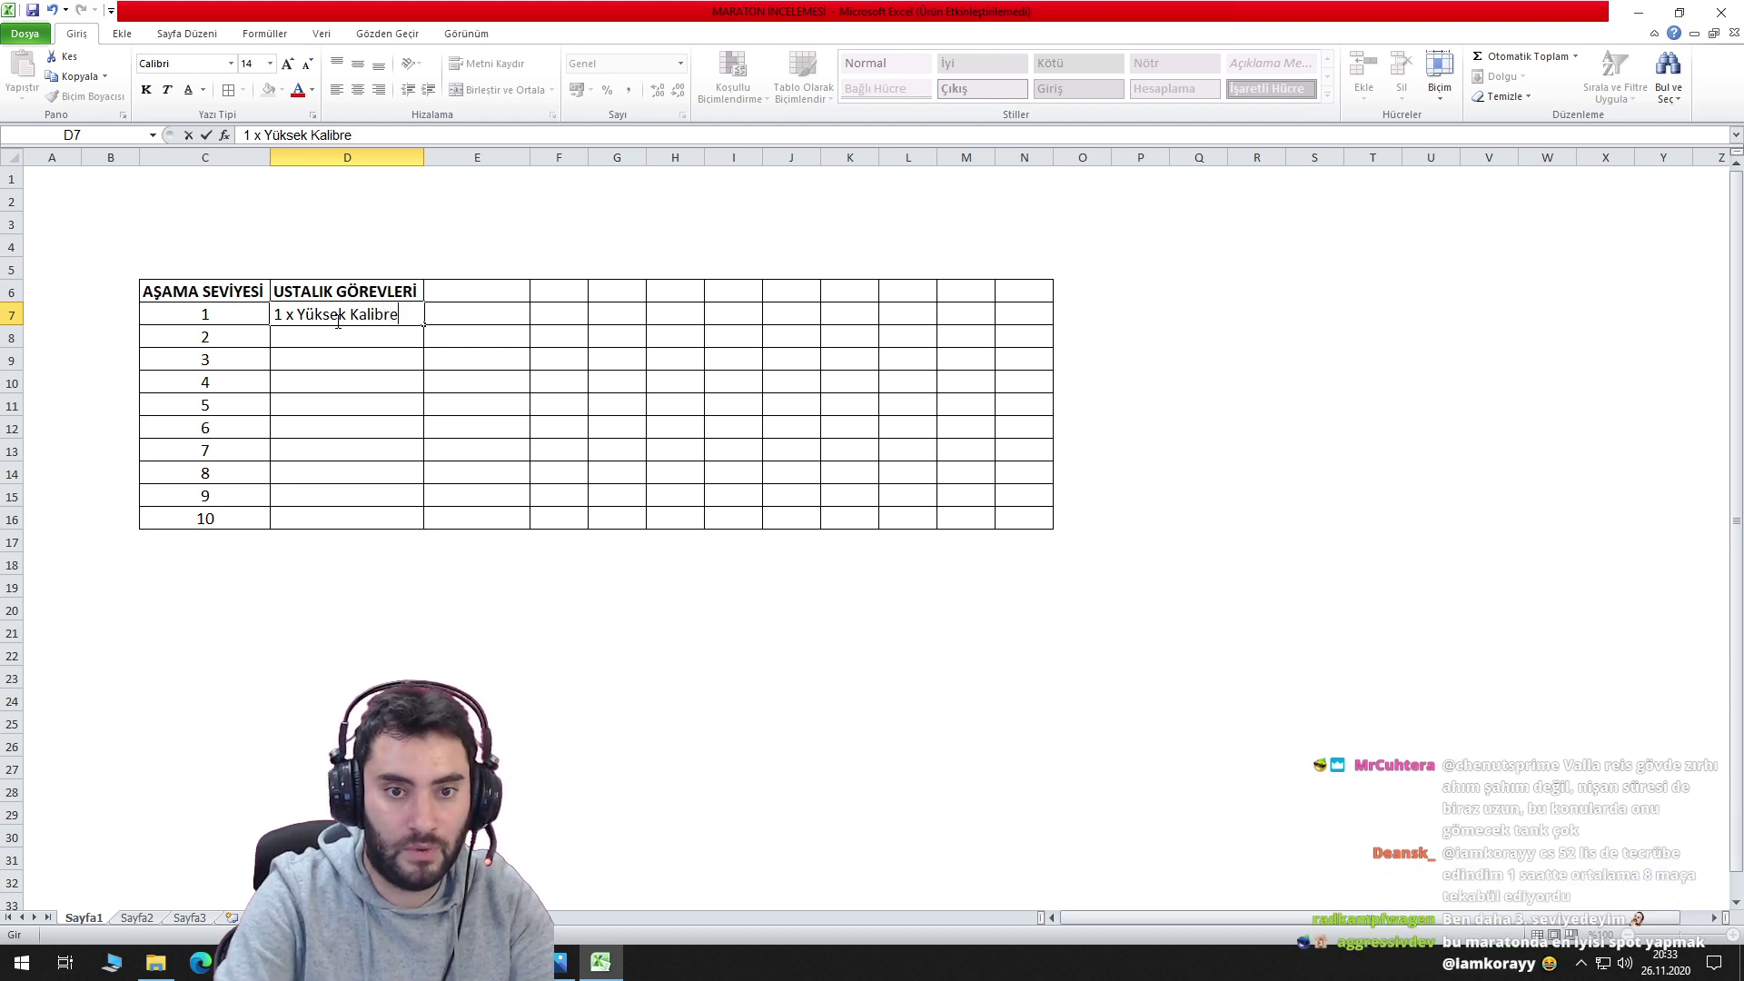
pyautogui.press('Tab')
# Enter the header Tahmini maç in E6, beside the USTALIK GÖREVLERİ header.
pyautogui.click(497, 287)
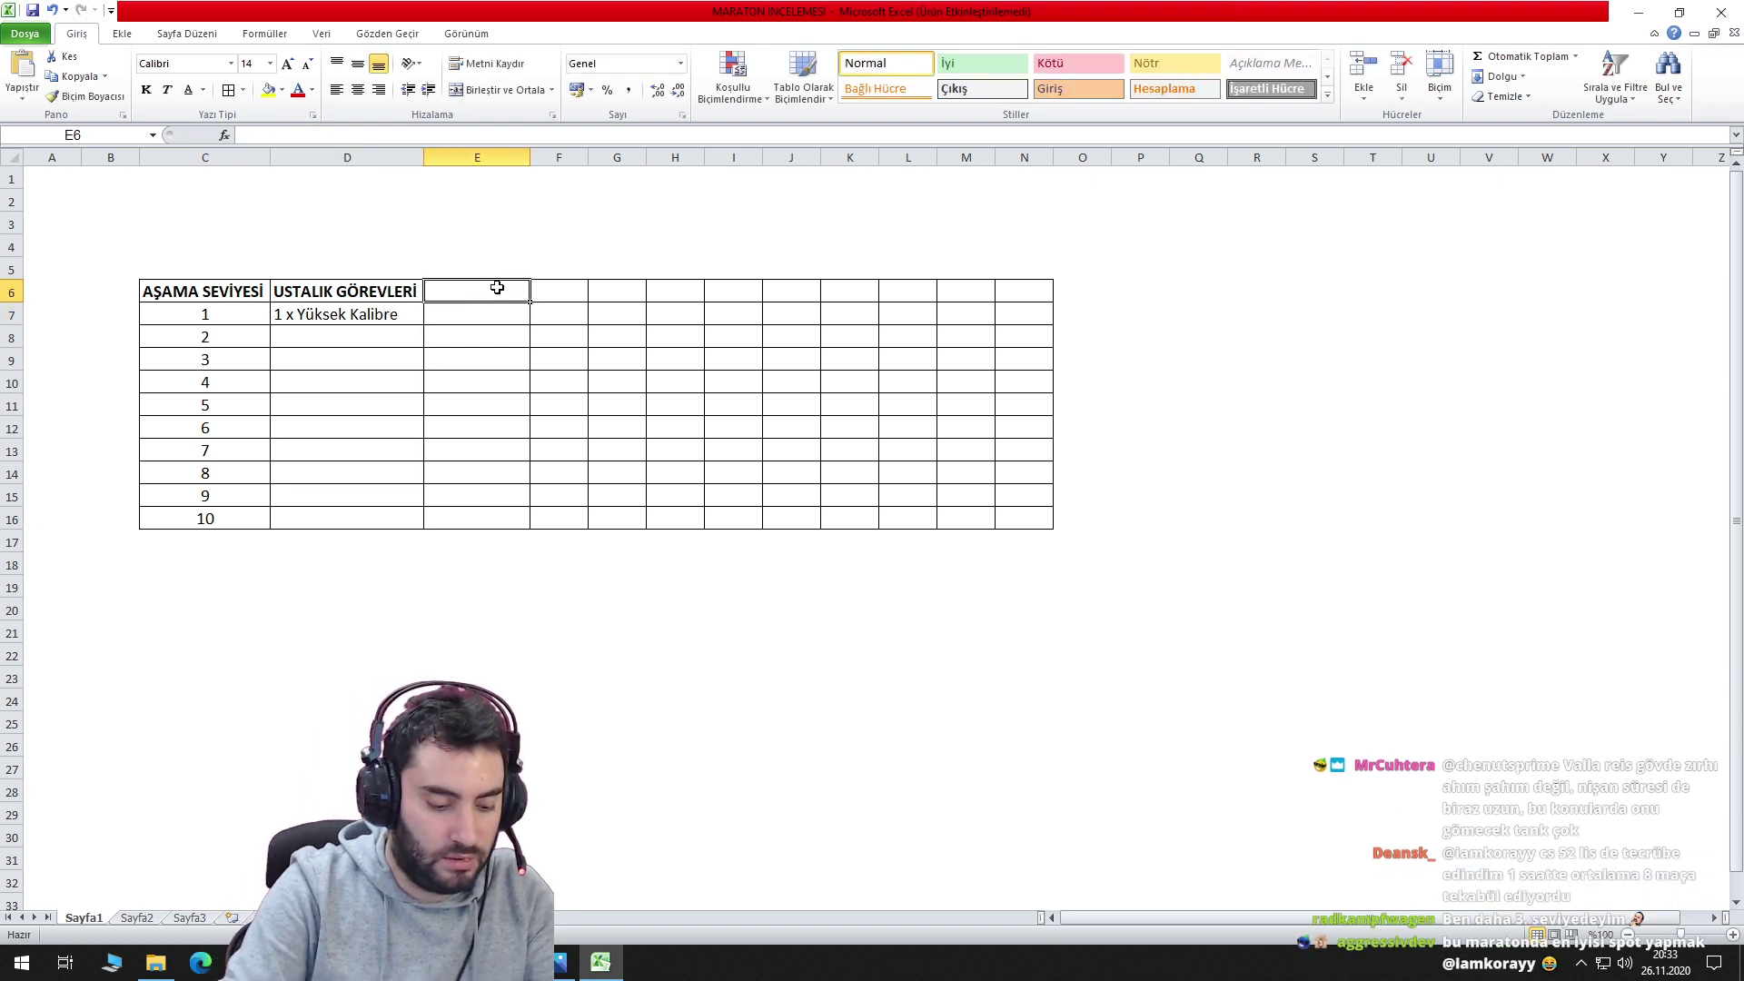
pyautogui.write('Tahmini maç')
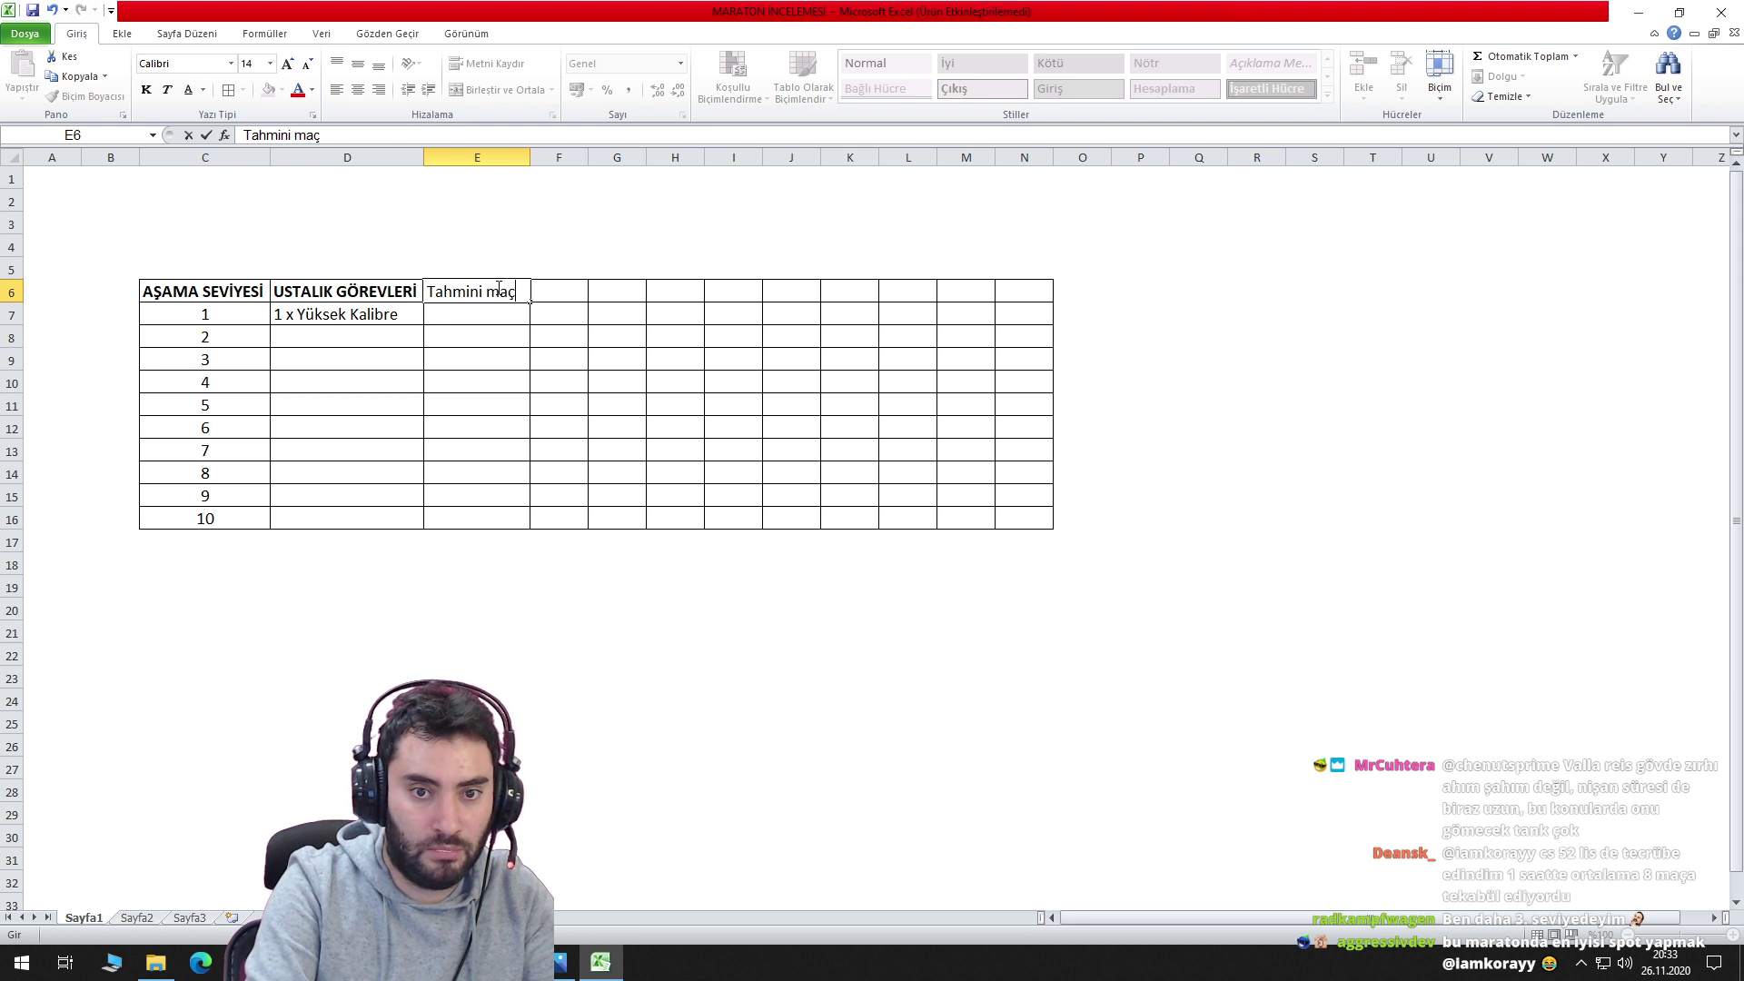
pyautogui.press('Return')
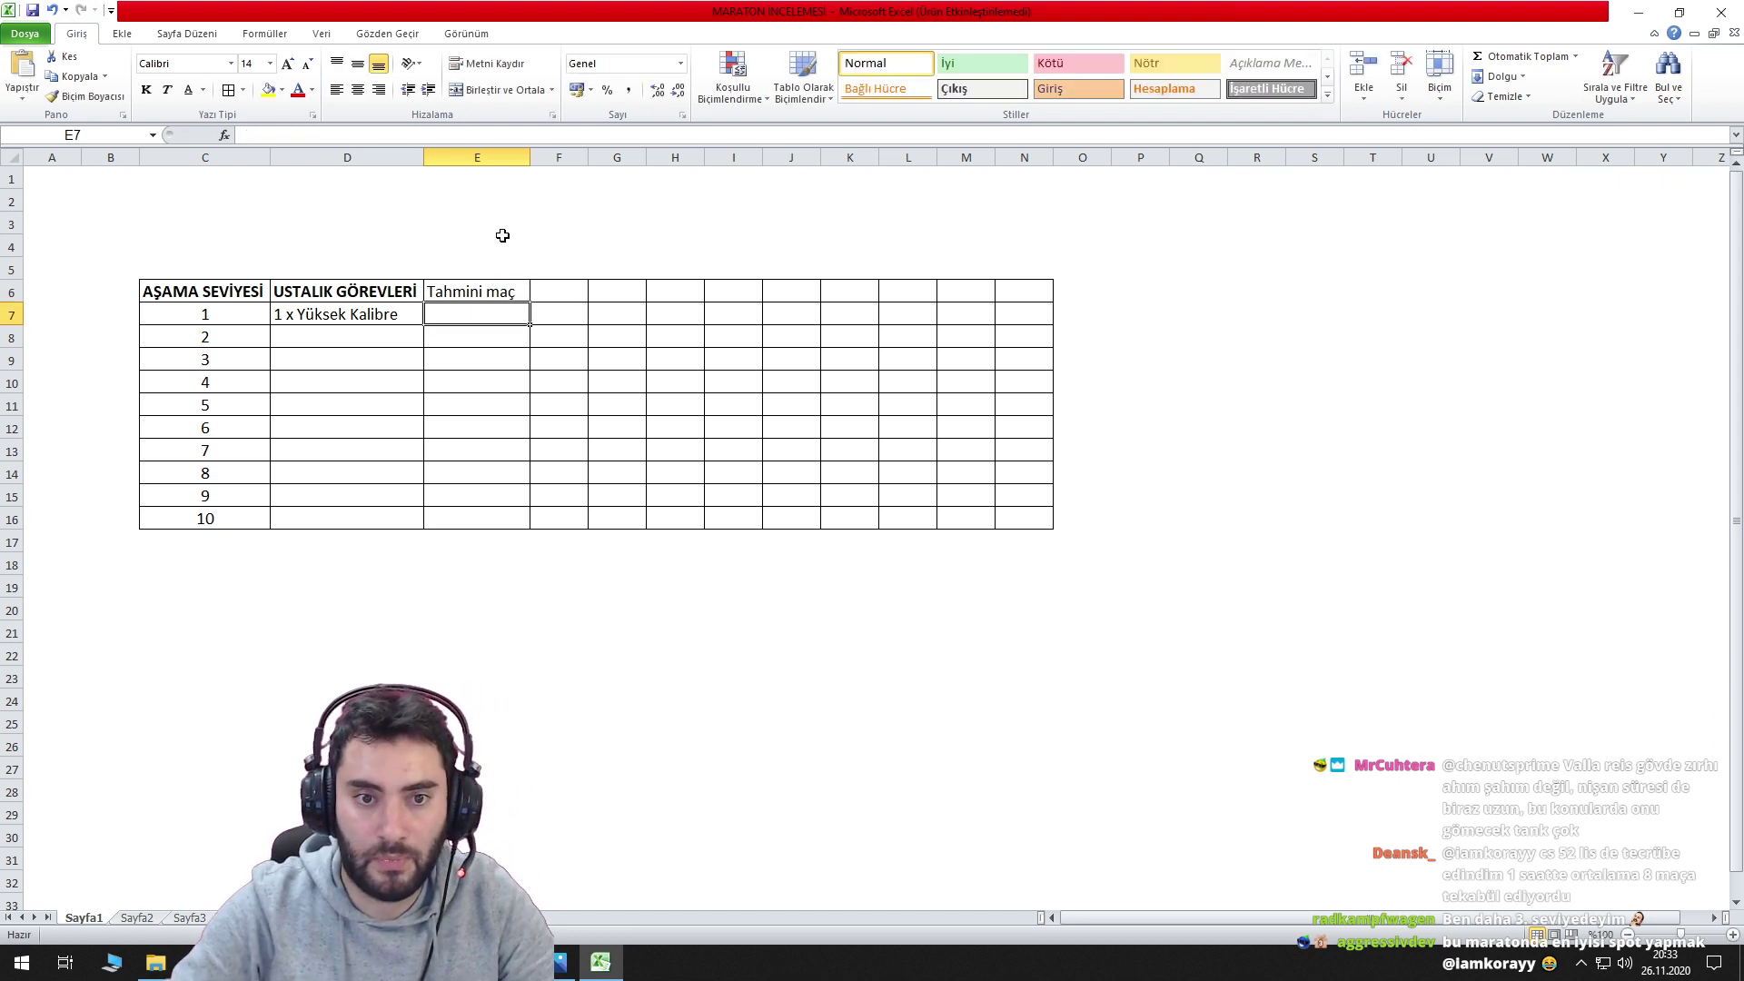
# Merge and centre D5:E5 above the headers and enter 9-10 seviye tanklar.
pyautogui.moveTo(386, 270); pyautogui.dragTo(460, 265)
pyautogui.click(499, 89)
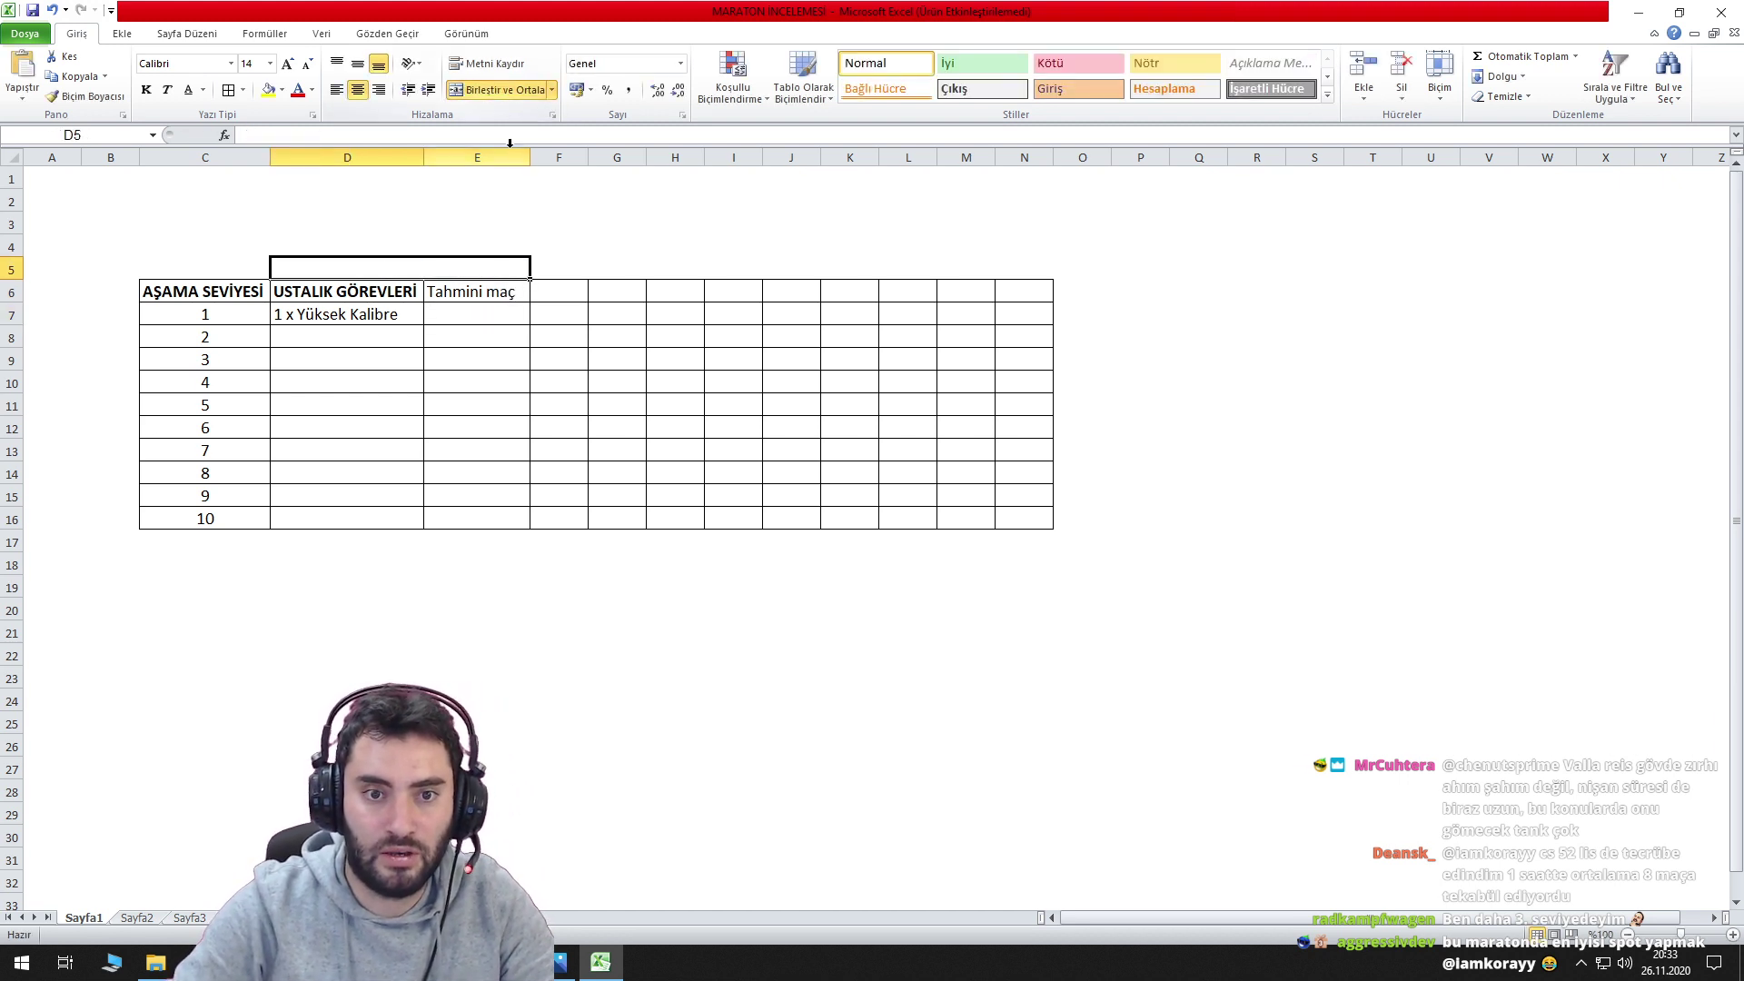
pyautogui.write('9-10')
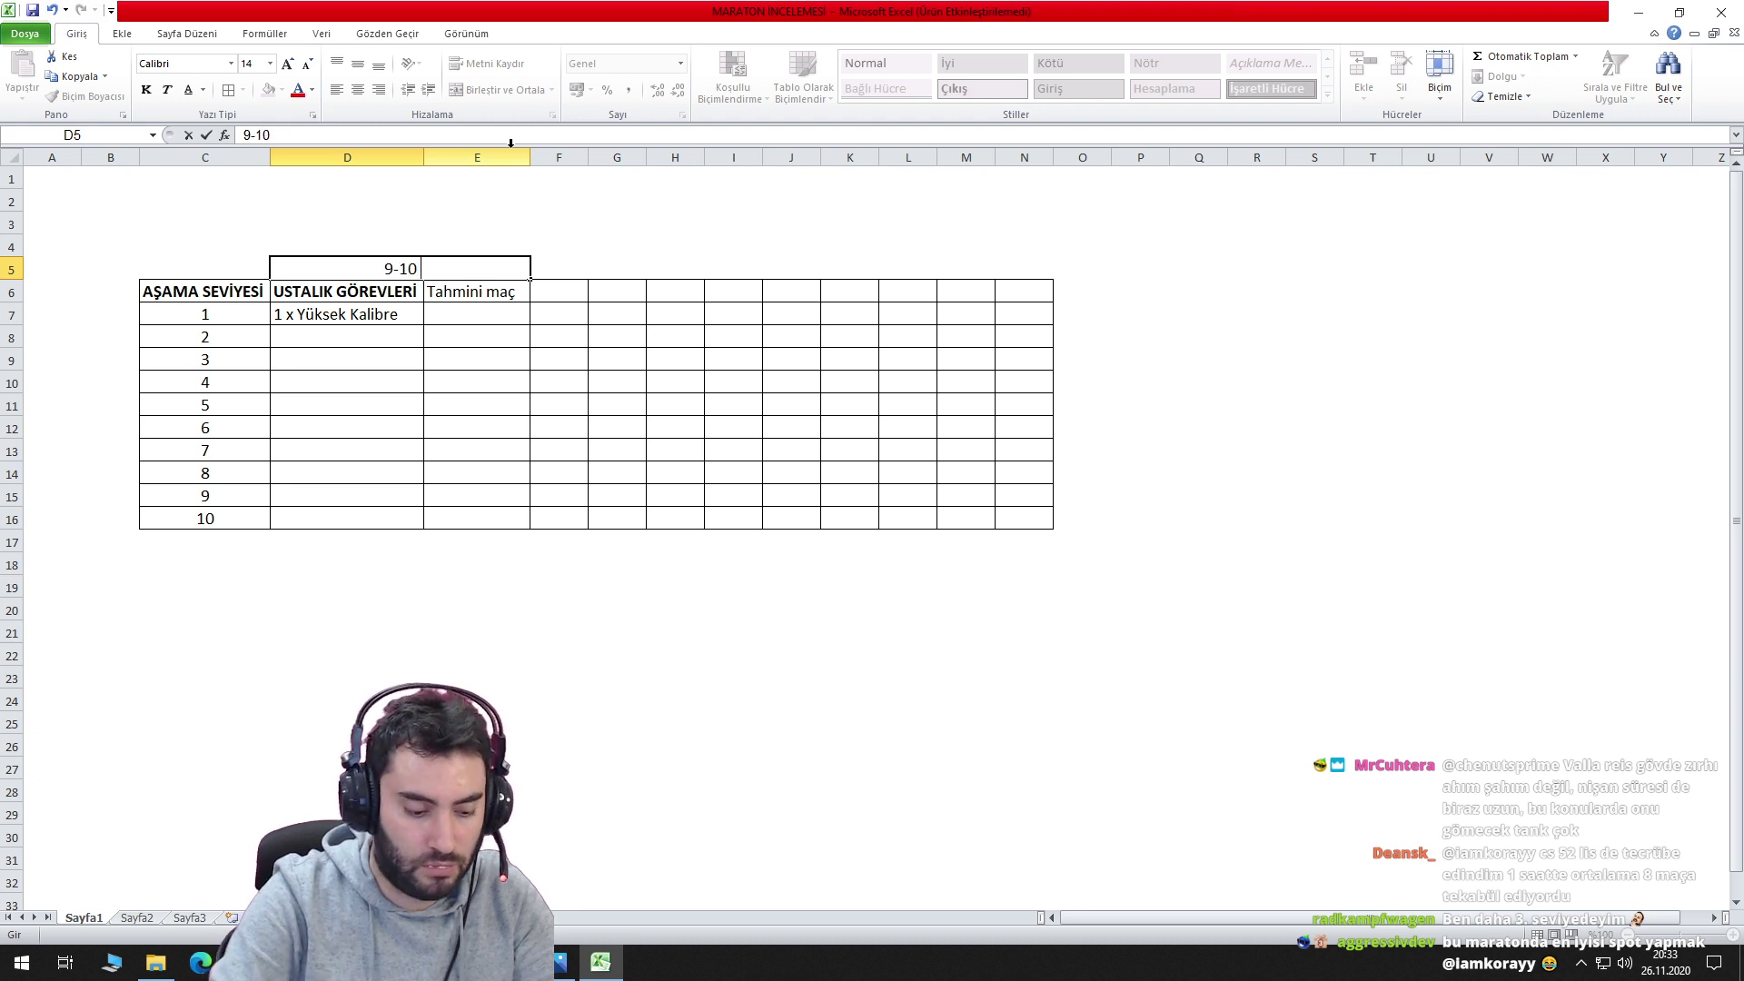
pyautogui.write(' seviye tanklar')
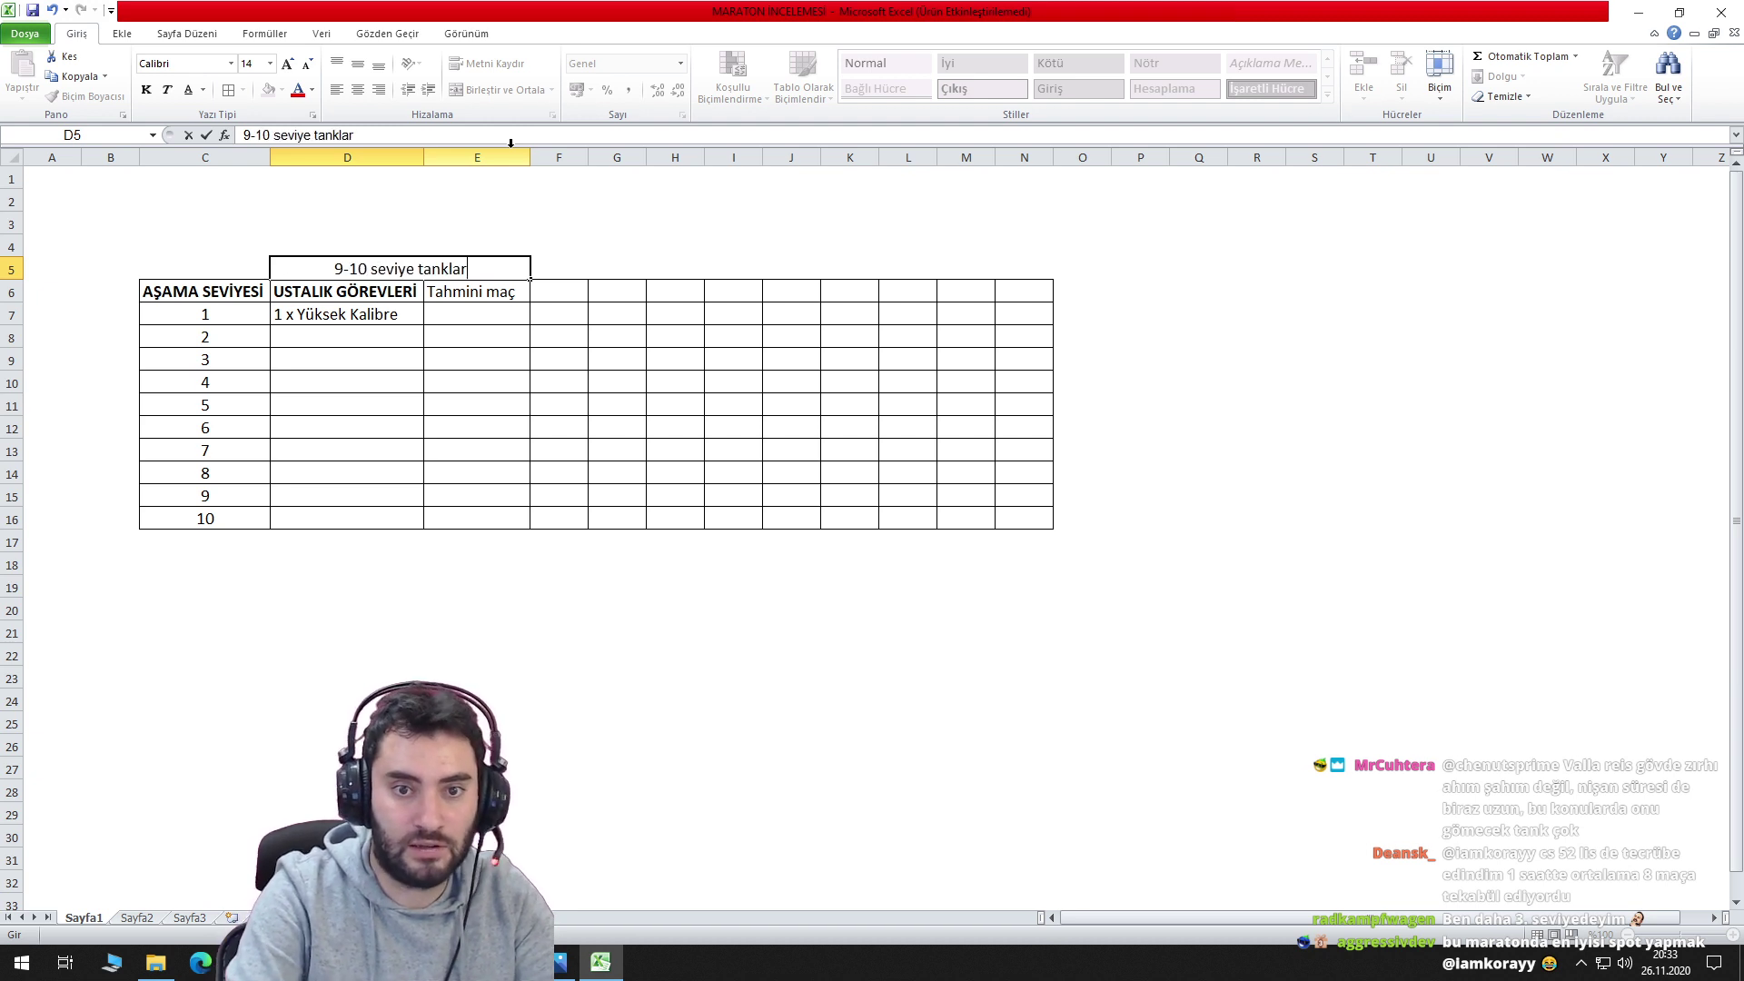
pyautogui.press('Return')
# Make the Tahmini maç header in E6 bold.
pyautogui.click(565, 293)
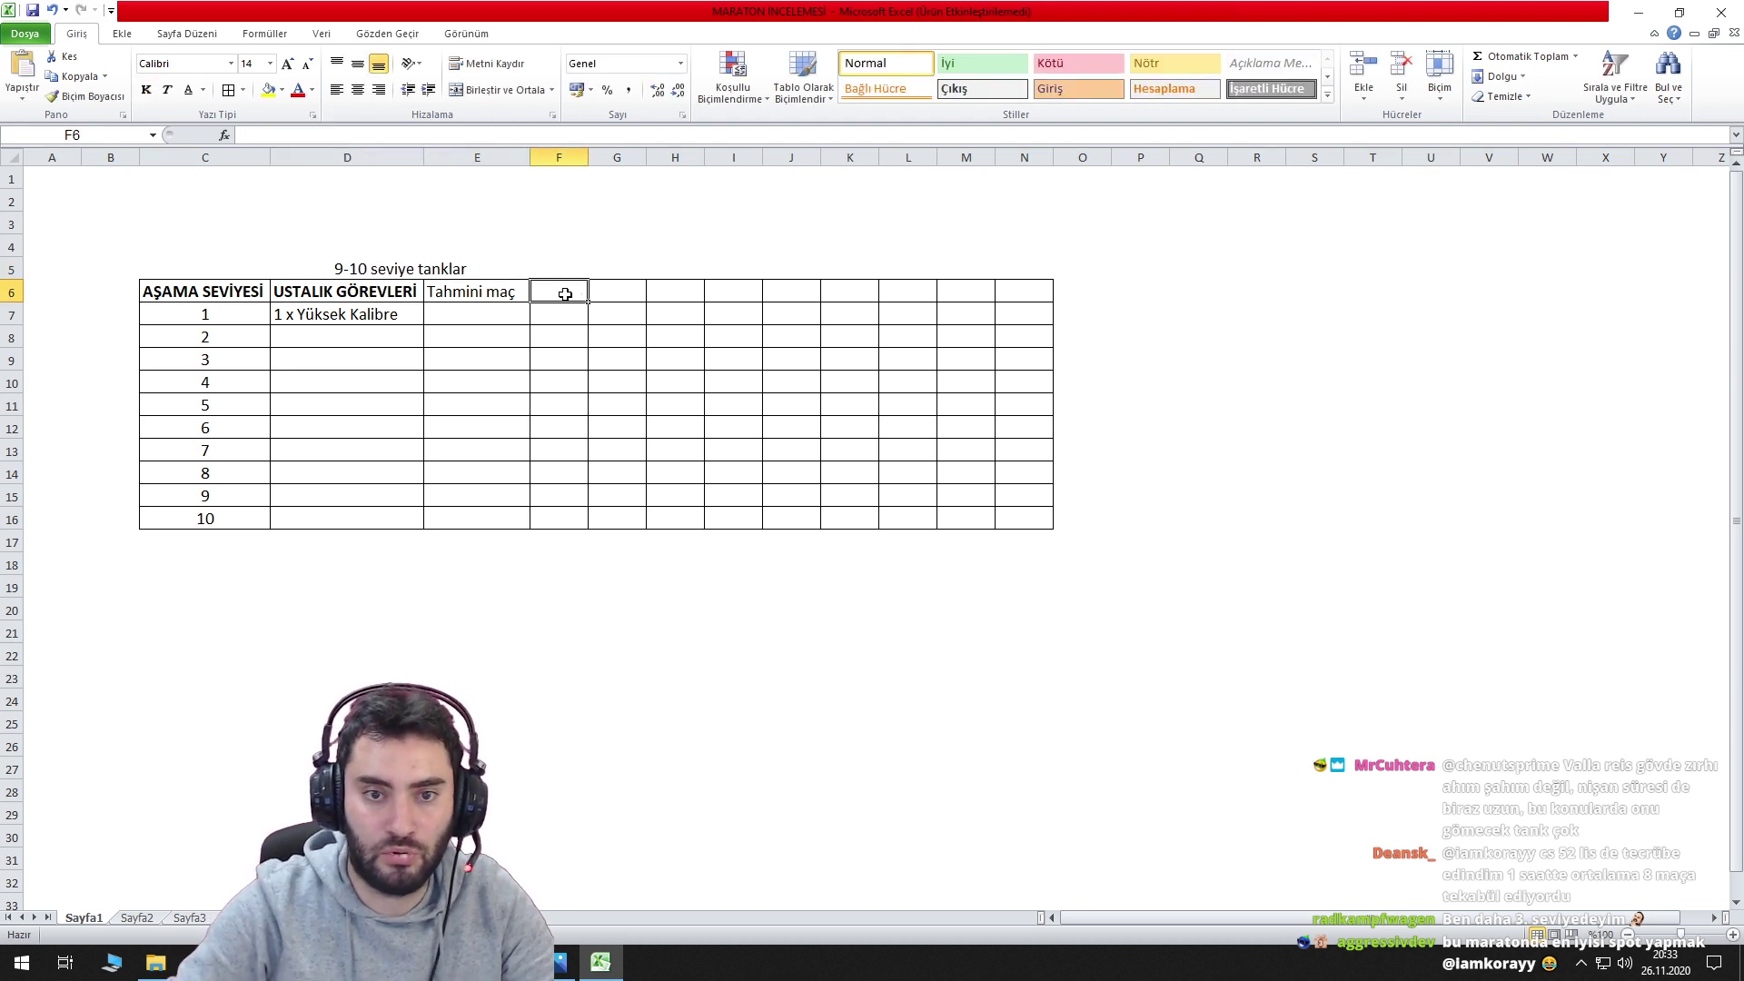
pyautogui.click(384, 295)
pyautogui.click(483, 291)
pyautogui.hotkey('ctrl', 'k')
# Copy the two headers in D6:E6 to F6:G6.
pyautogui.moveTo(389, 289); pyautogui.dragTo(509, 292)
pyautogui.hotkey('ctrl', 'c')
pyautogui.click(546, 291)
pyautogui.hotkey('ctrl', 'v')
pyautogui.write('sada')
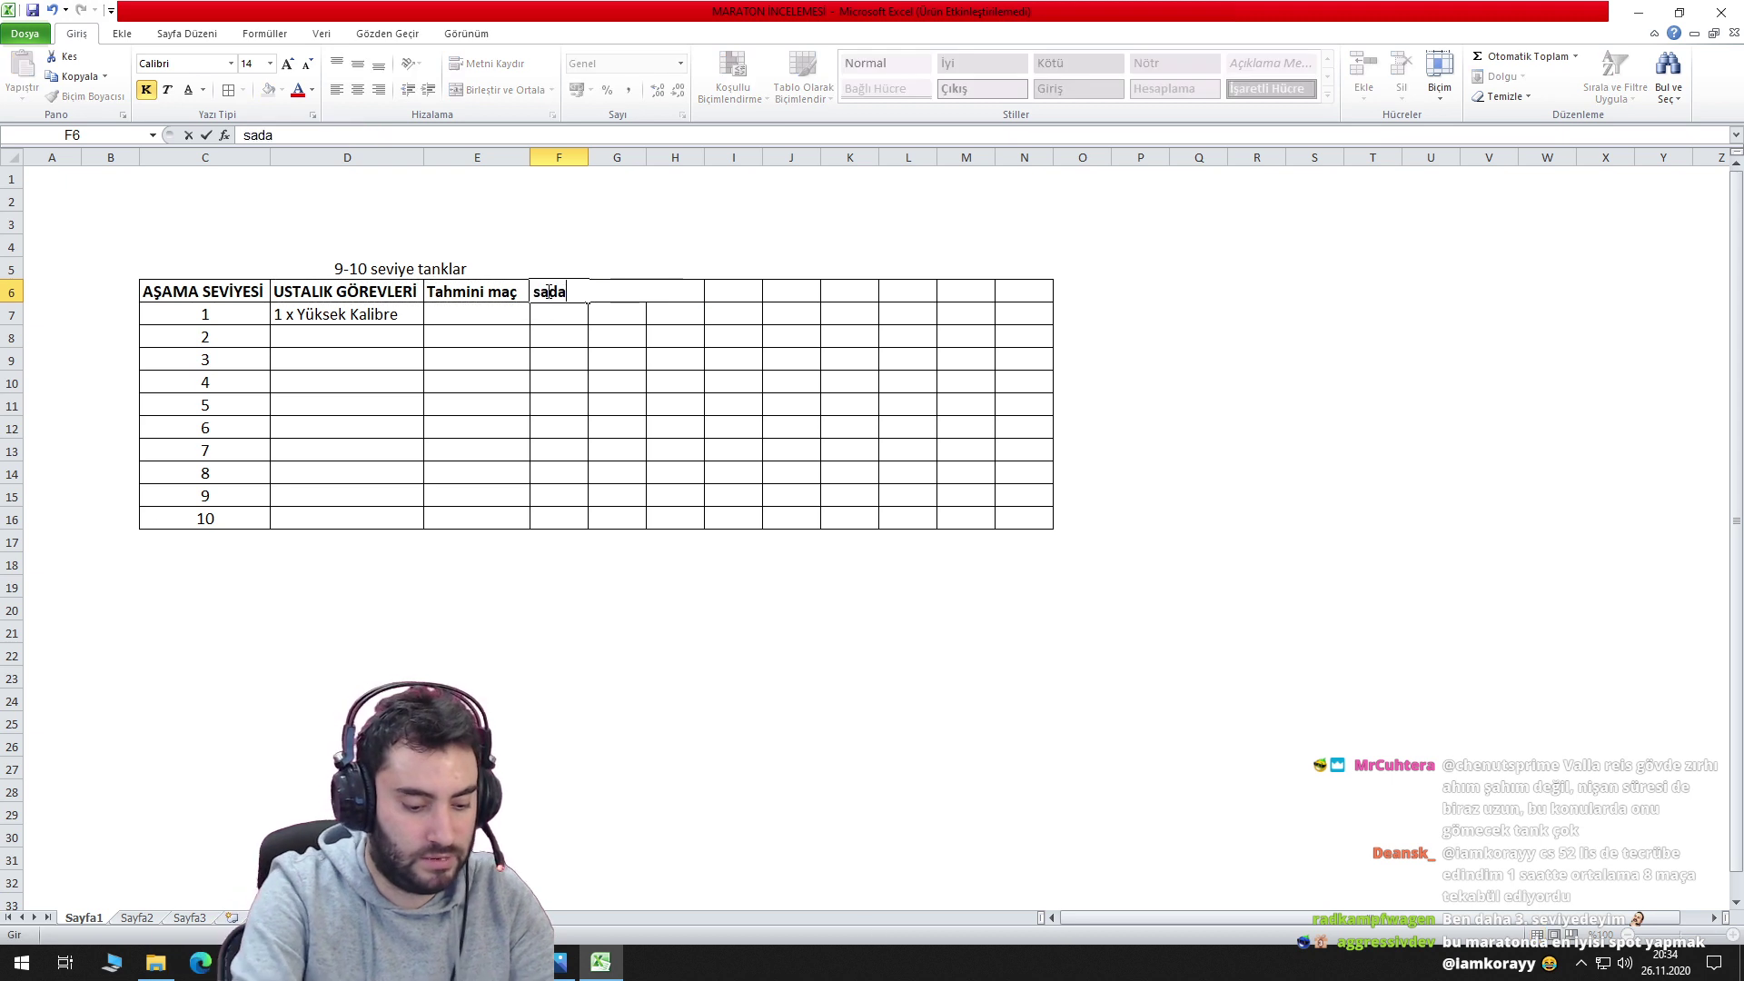
pyautogui.write('kat görevleri')
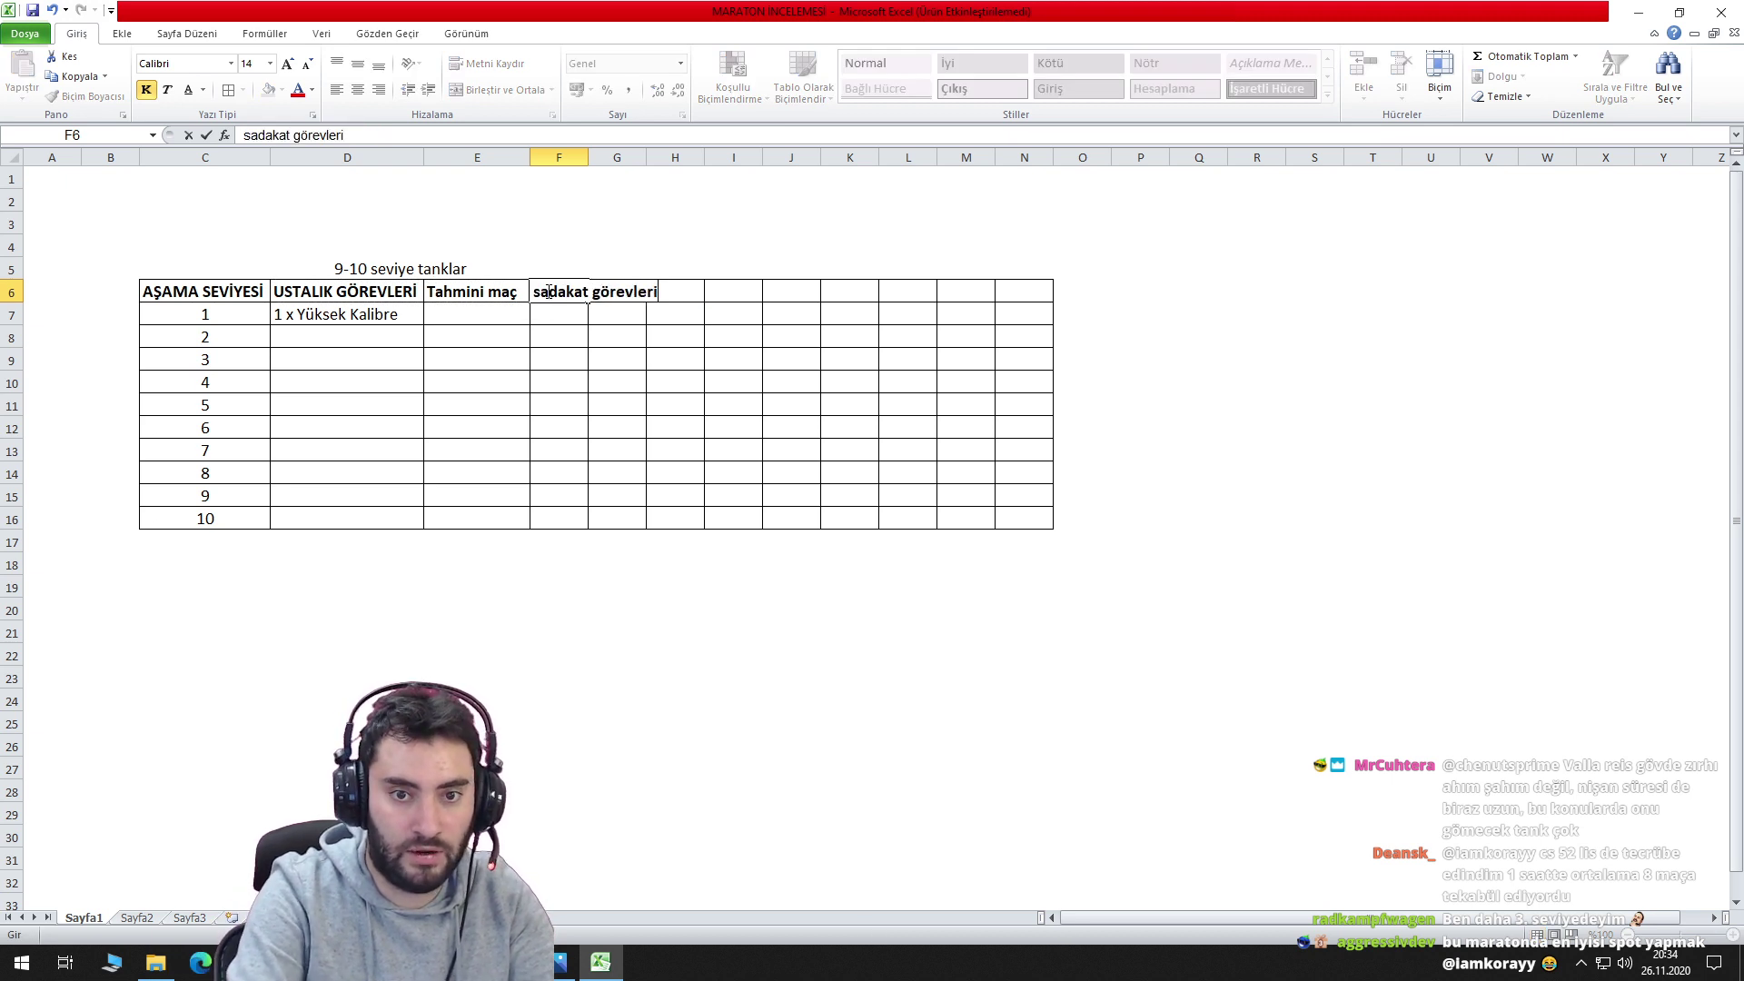
pyautogui.press('Escape')
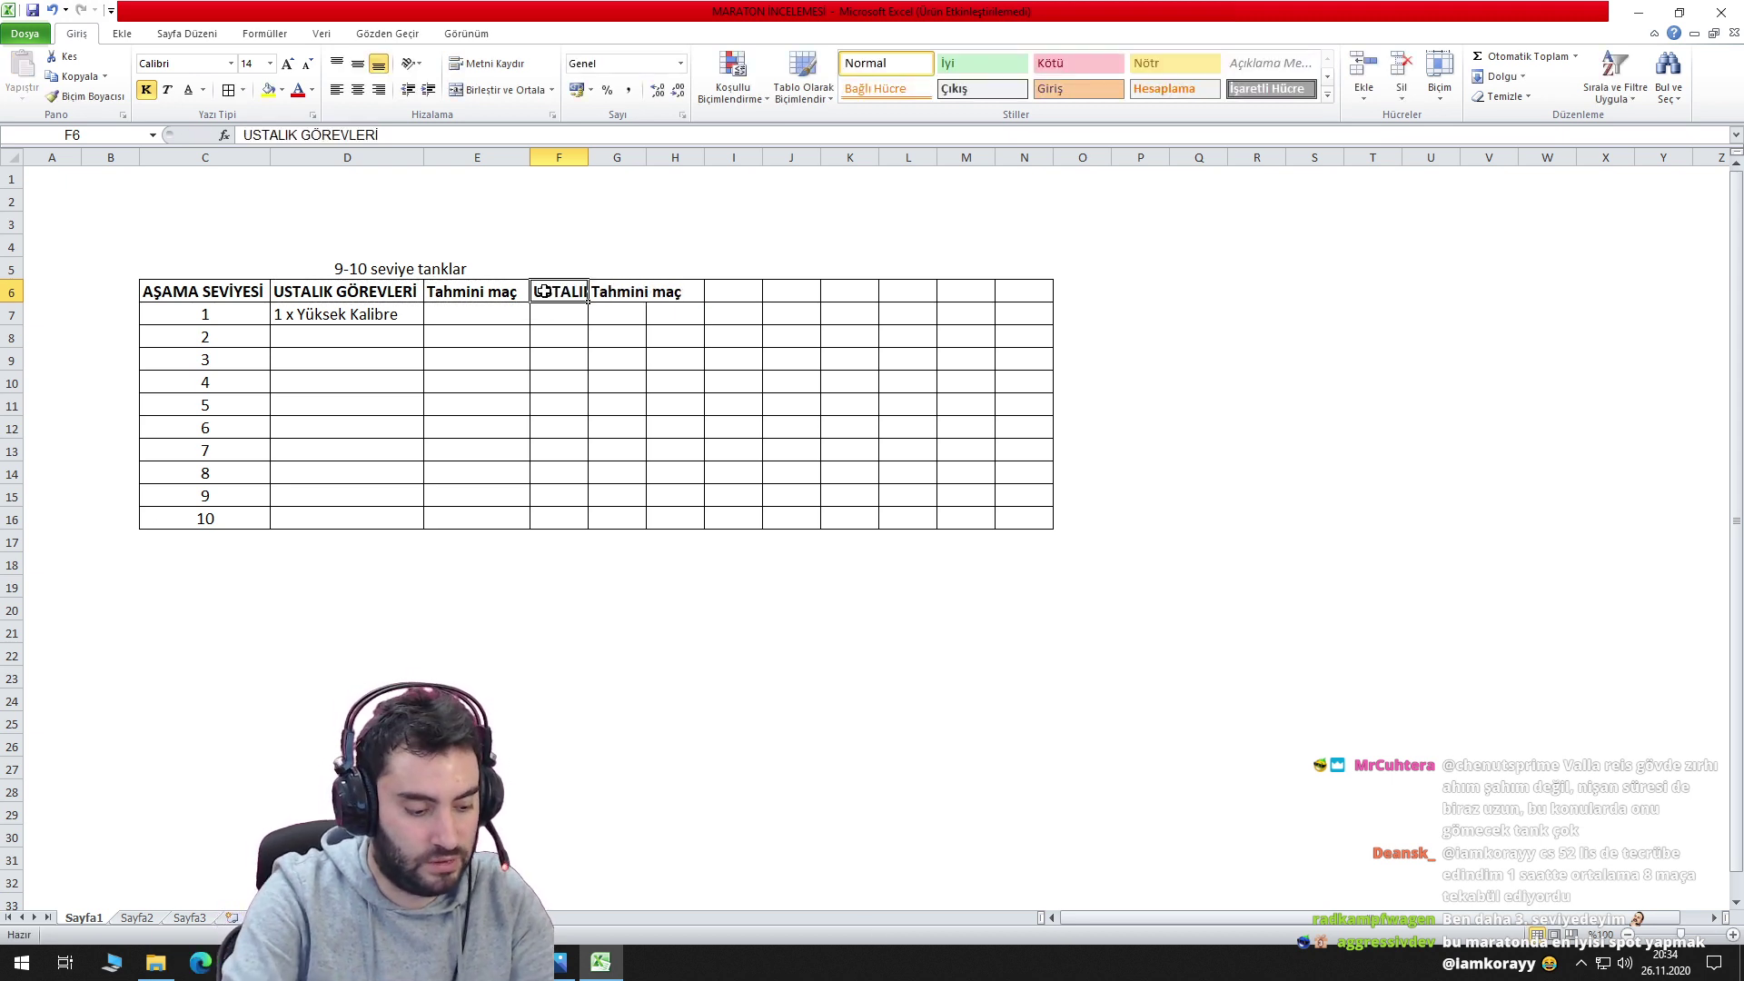
# Replace the header in F6 with SADAKAT GÖREVLERİ and fit columns F and G to their headers.
pyautogui.write('SADAKAT GÖREVLERİ')
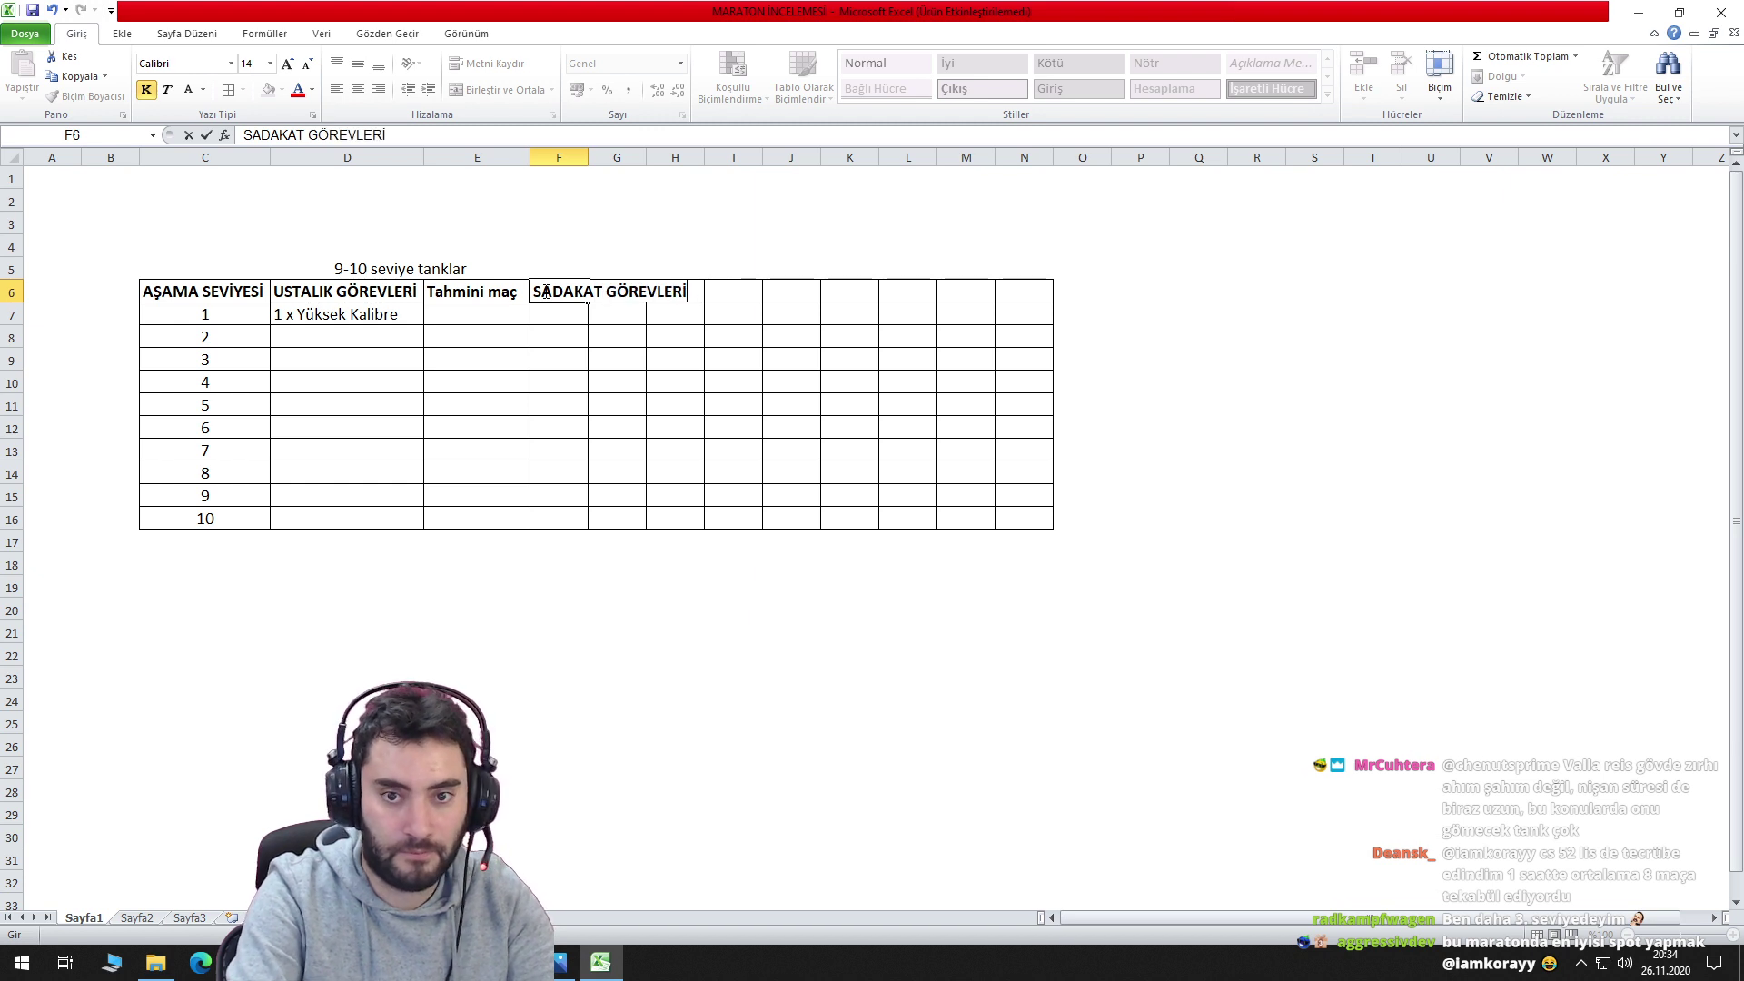
pyautogui.press('Tab')
pyautogui.doubleClick(588, 157)
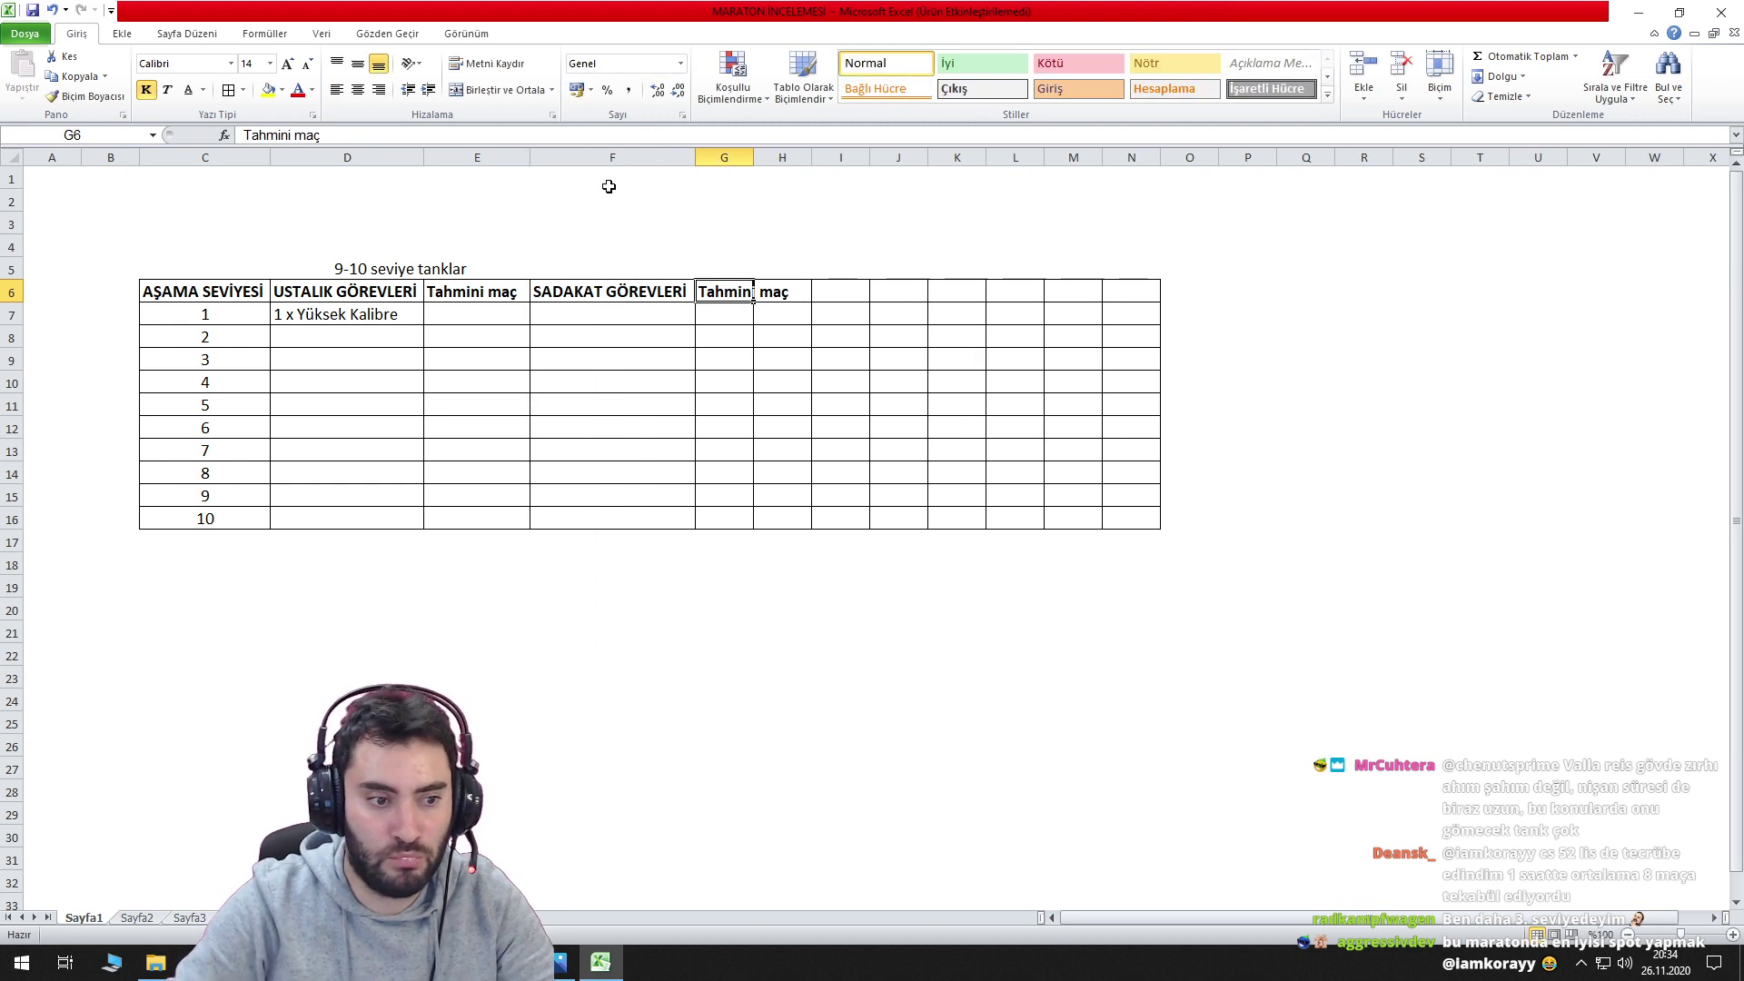
pyautogui.doubleClick(753, 158)
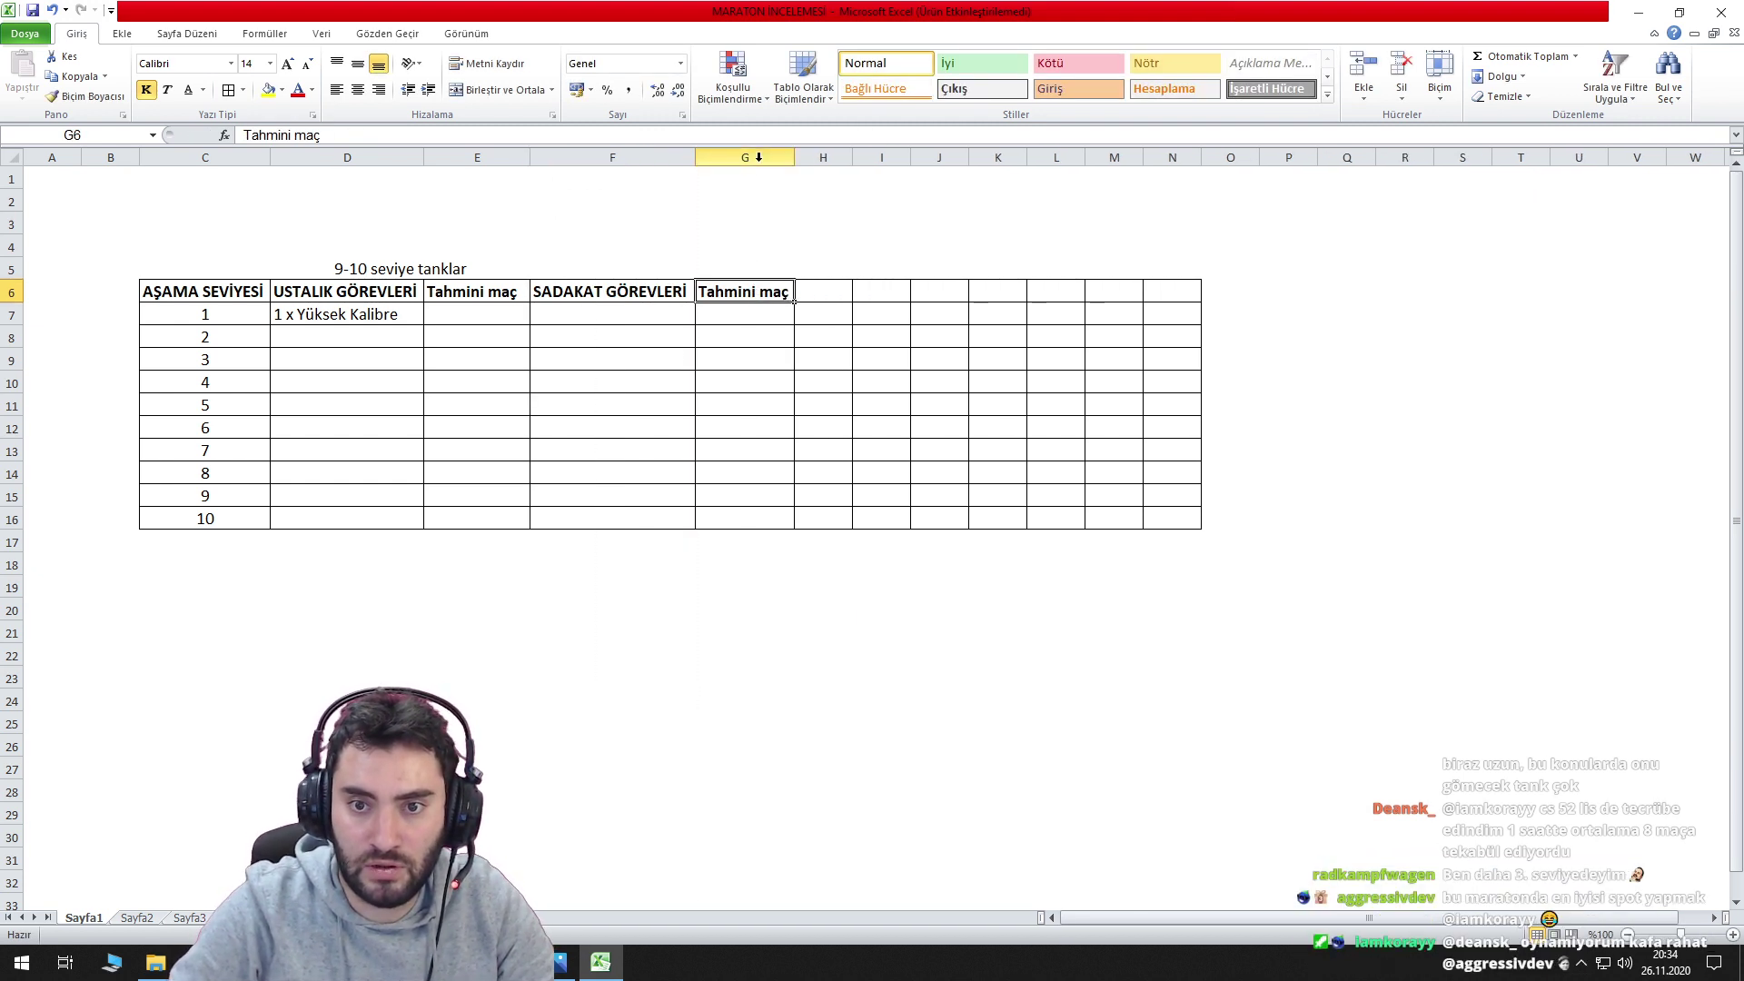
pyautogui.click(757, 429)
pyautogui.click(665, 317)
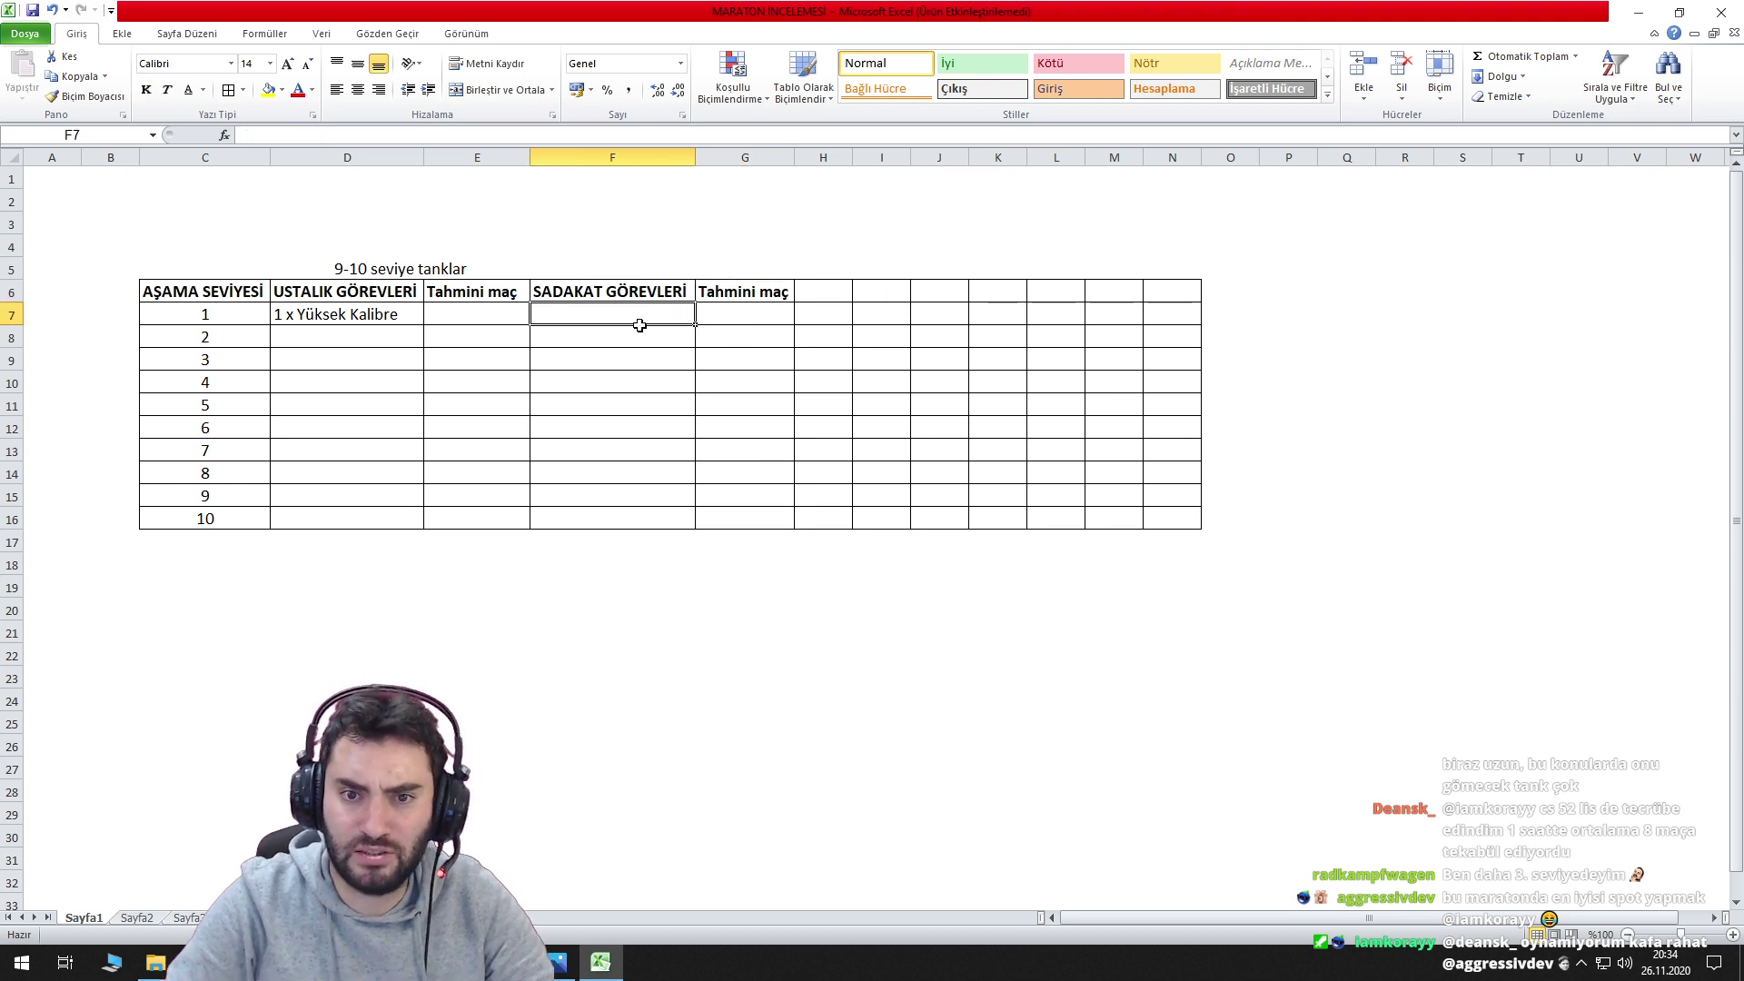
pyautogui.click(762, 322)
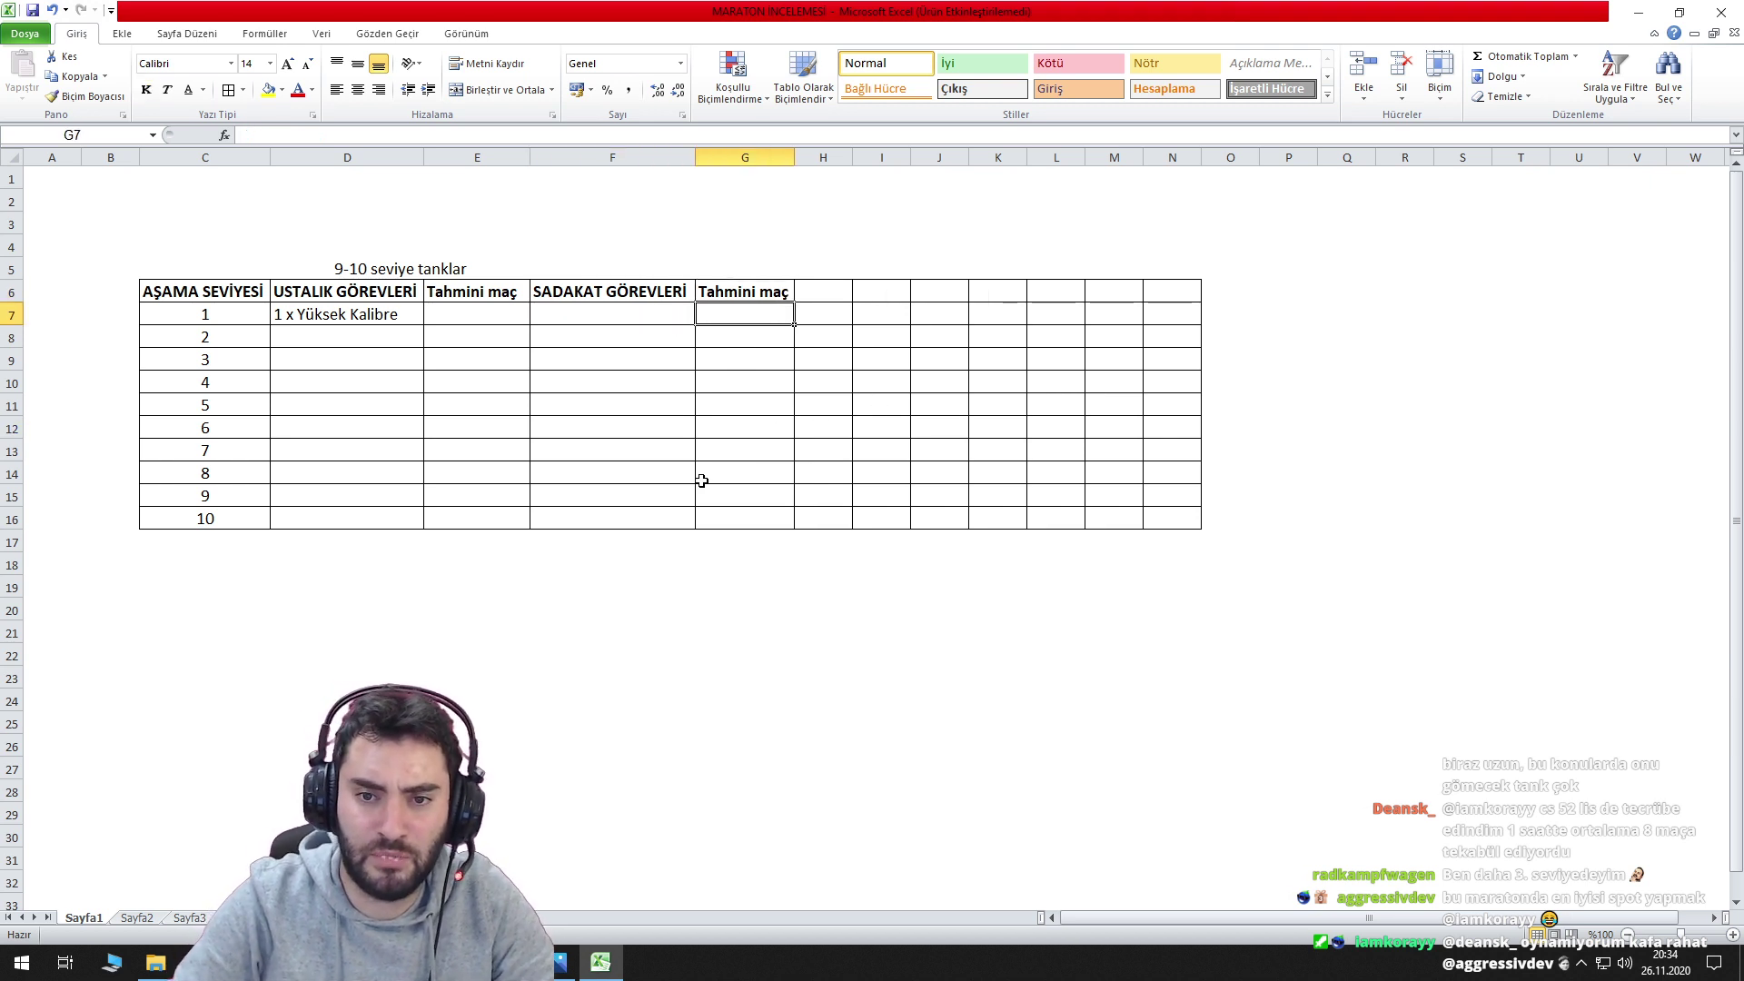
# Enter the label ORTALAMA DENEYİM in F3, above the table.
pyautogui.click(671, 233)
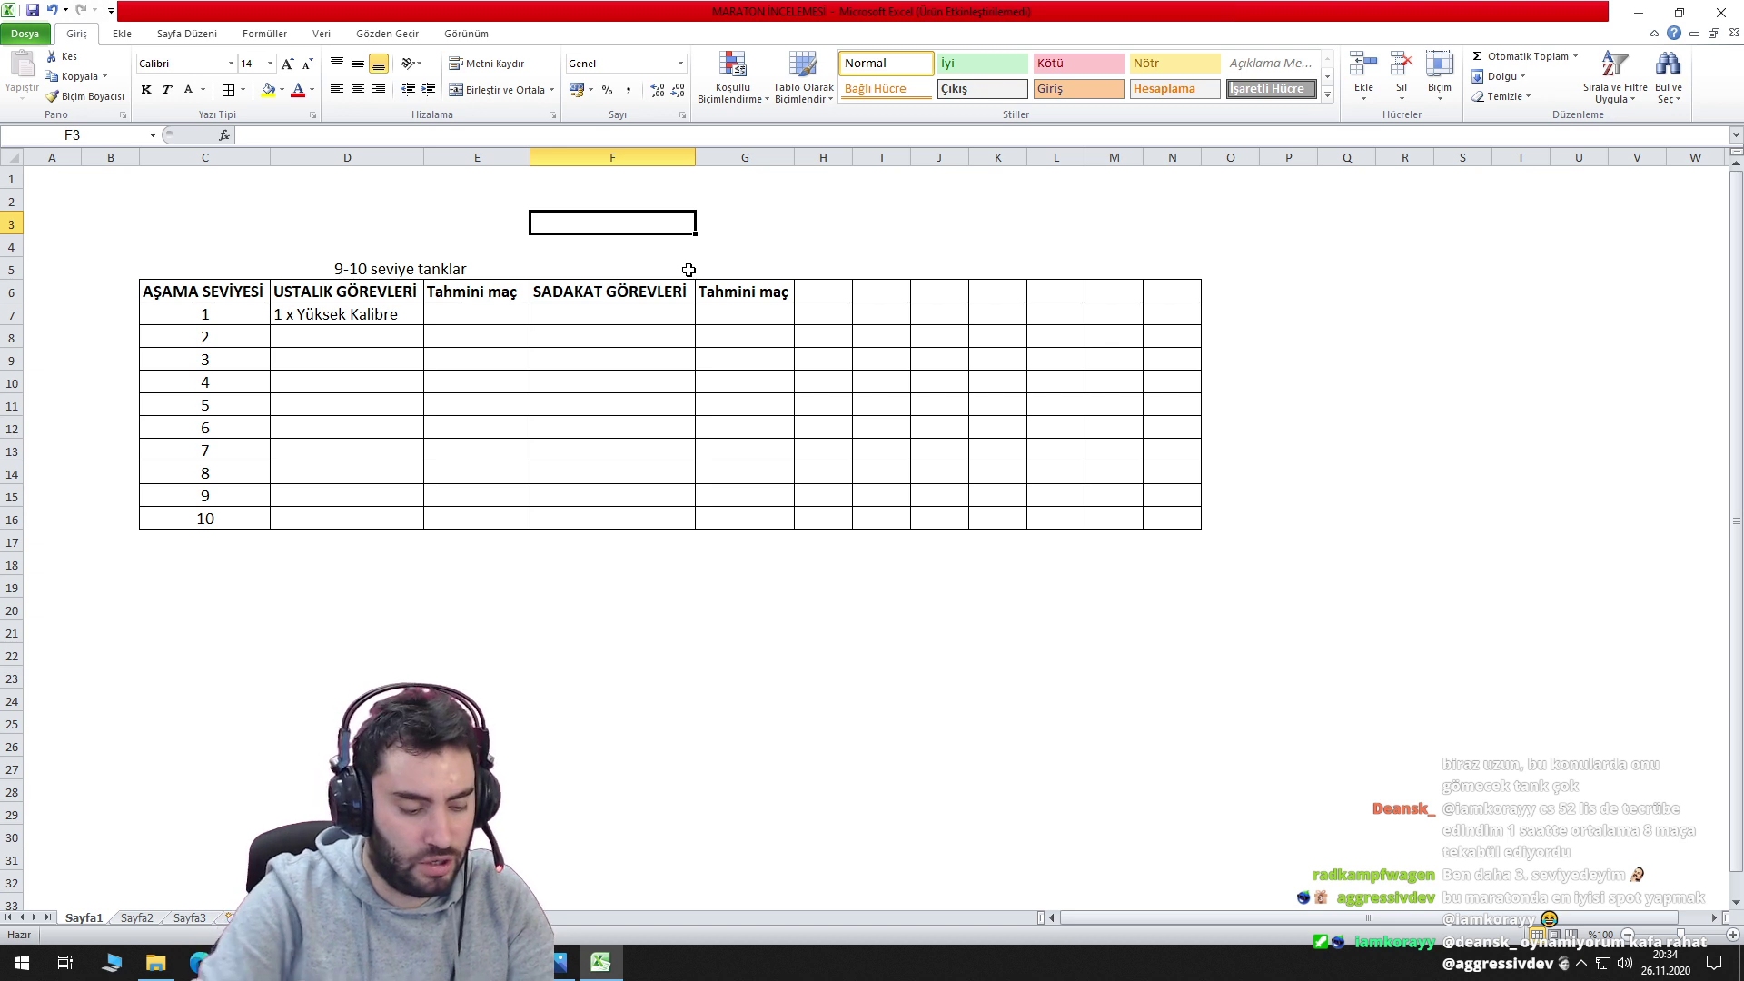
pyautogui.write('ORTALAMA DENEYİM')
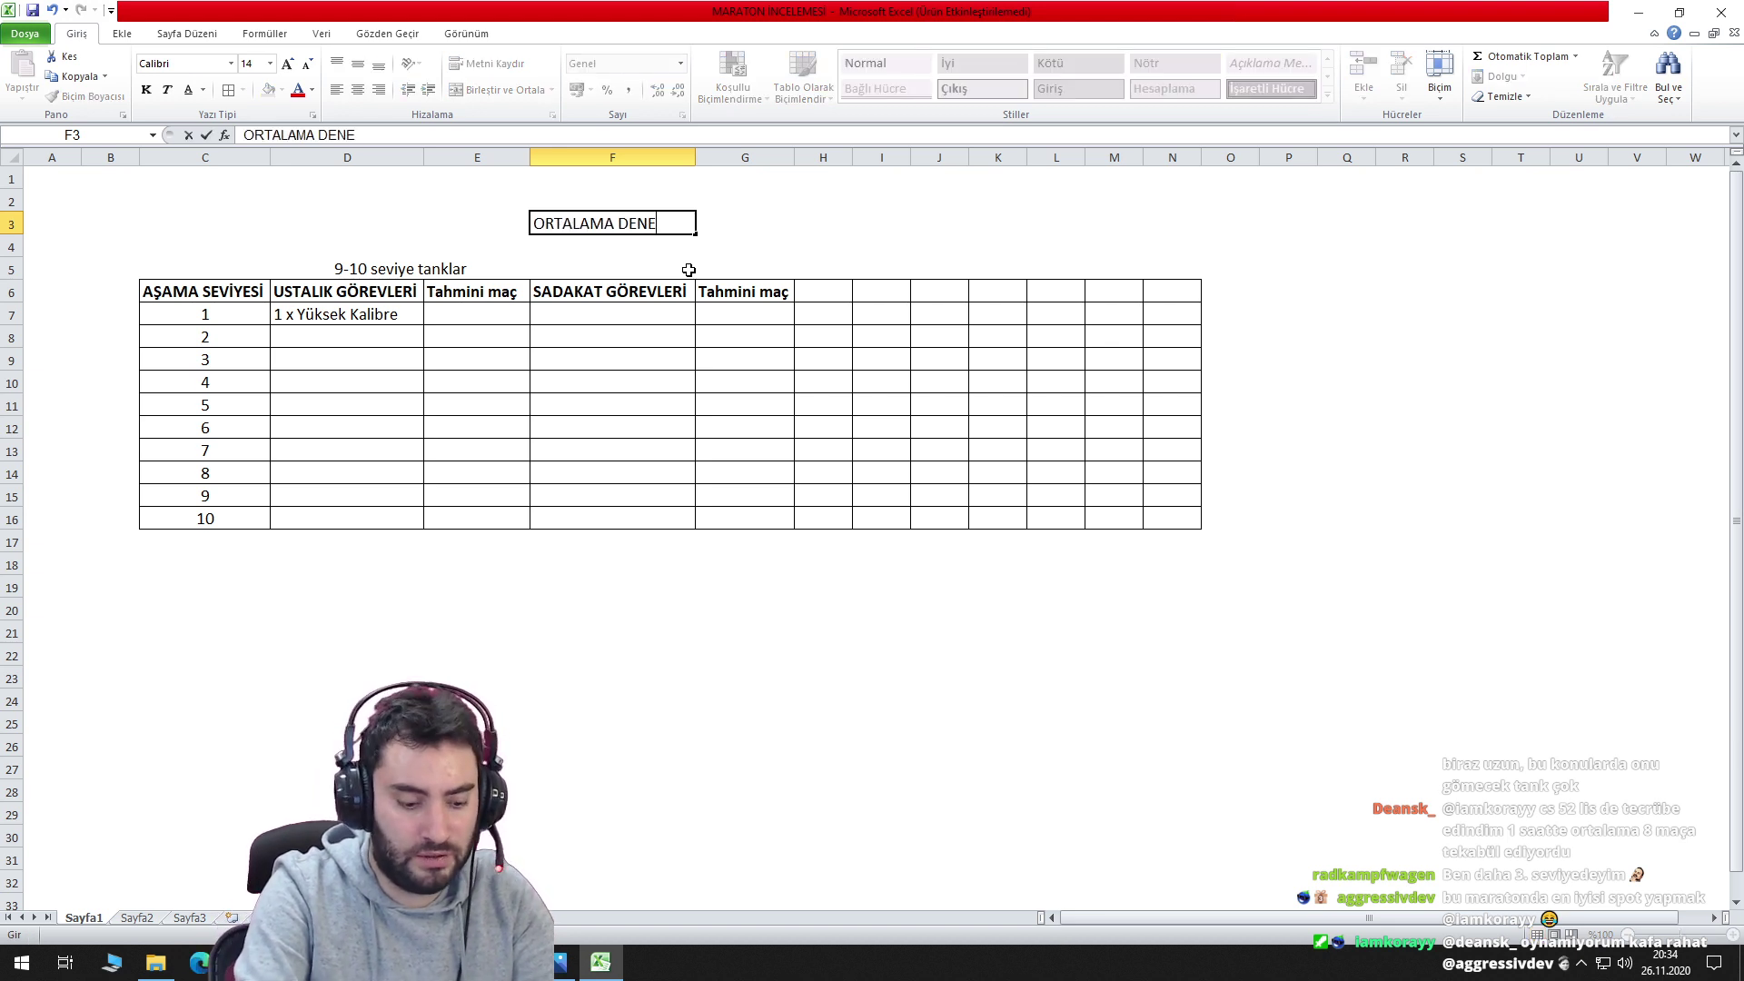
pyautogui.click(736, 225)
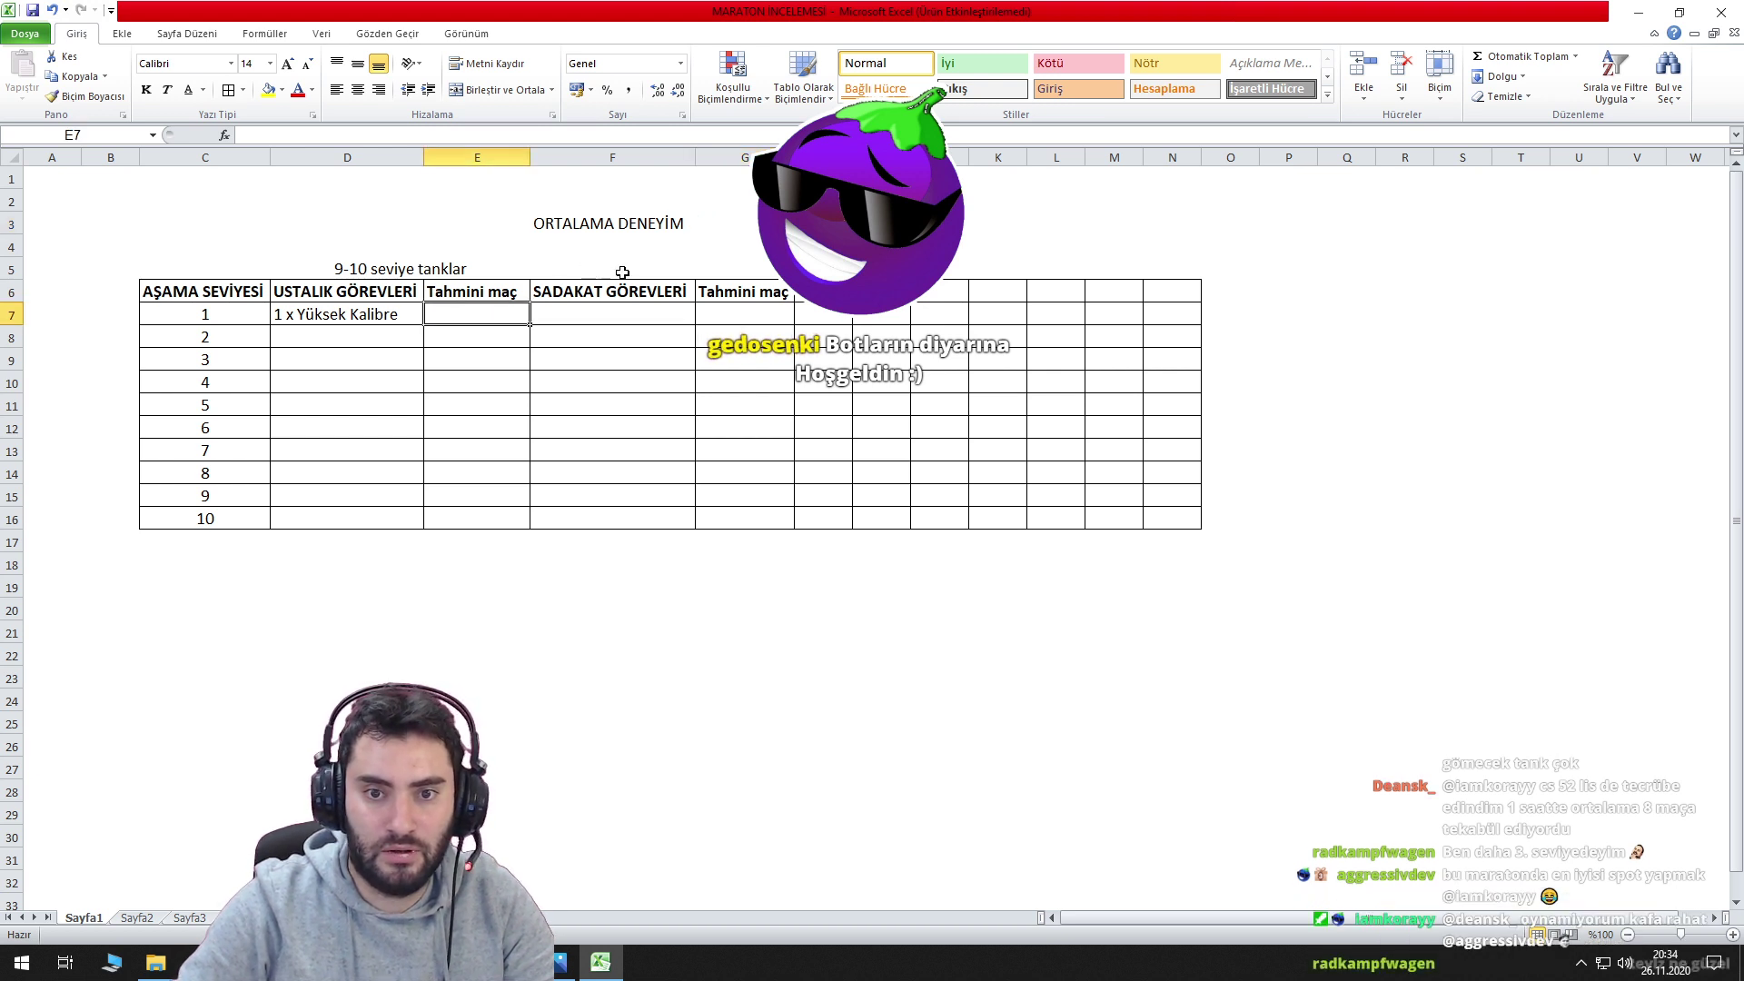
# Merge and center F5:G5 above the loyalty headers and enter 6 Seviye ve Üstü.
pyautogui.moveTo(611, 269); pyautogui.dragTo(730, 265)
pyautogui.click(498, 89)
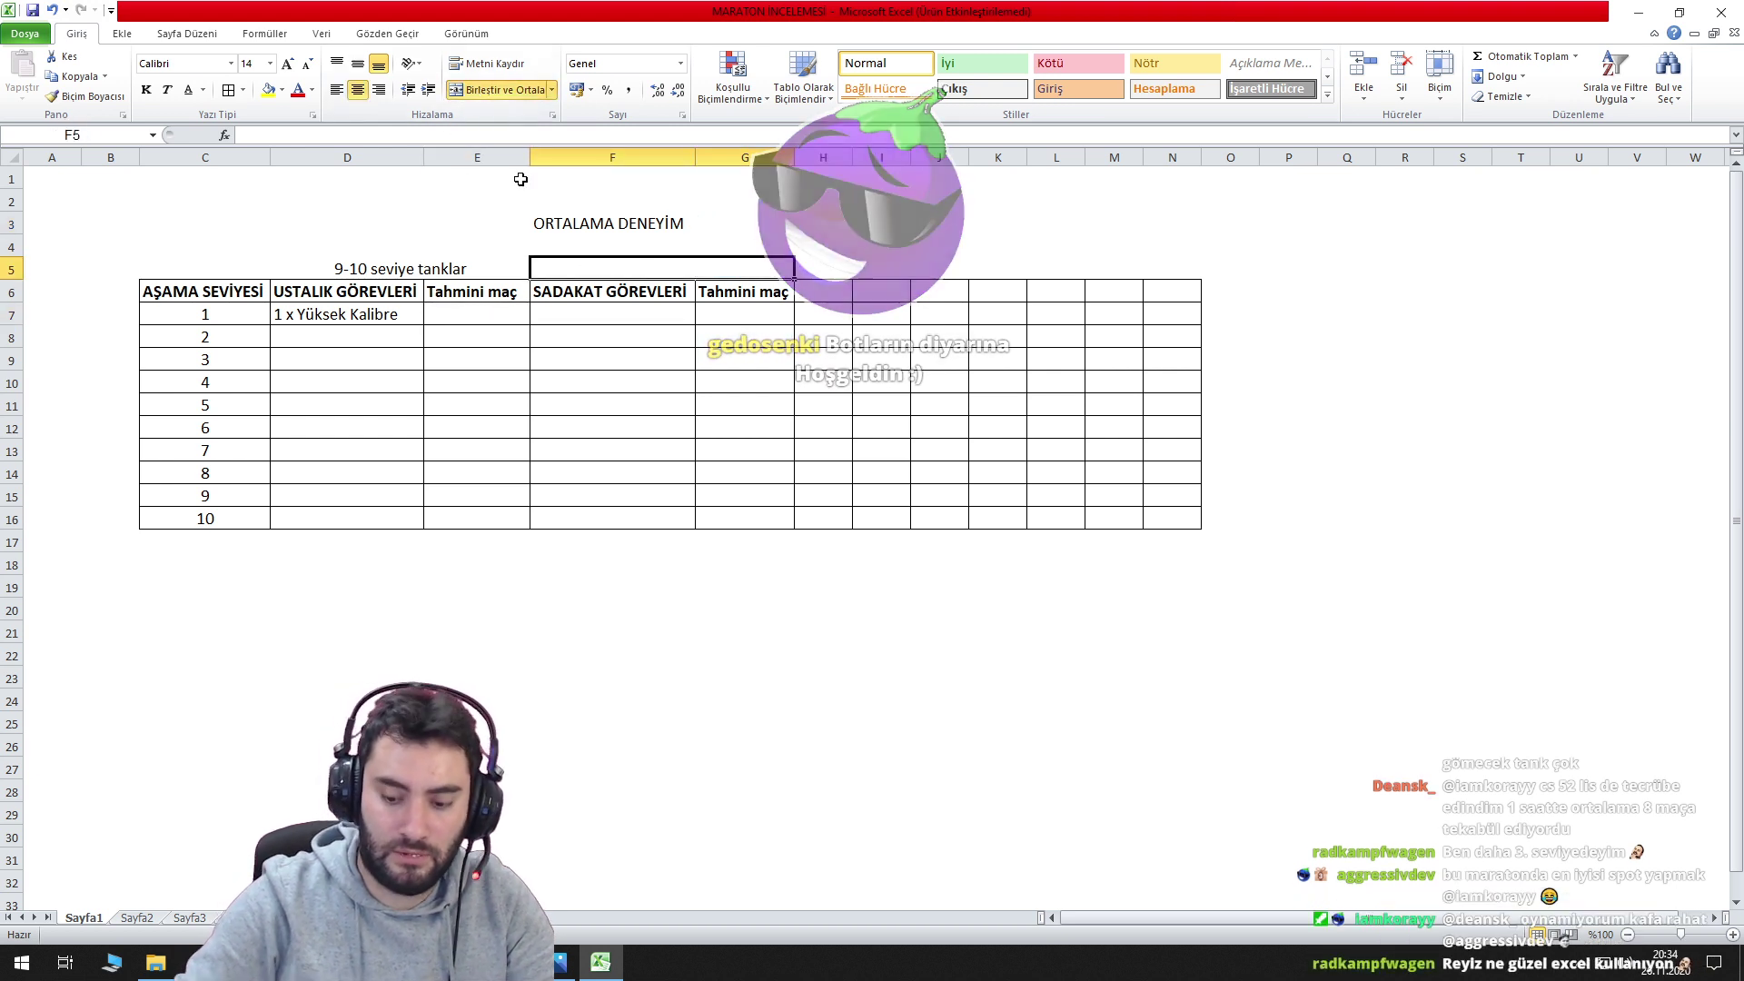
pyautogui.write('6 SEVİYE')
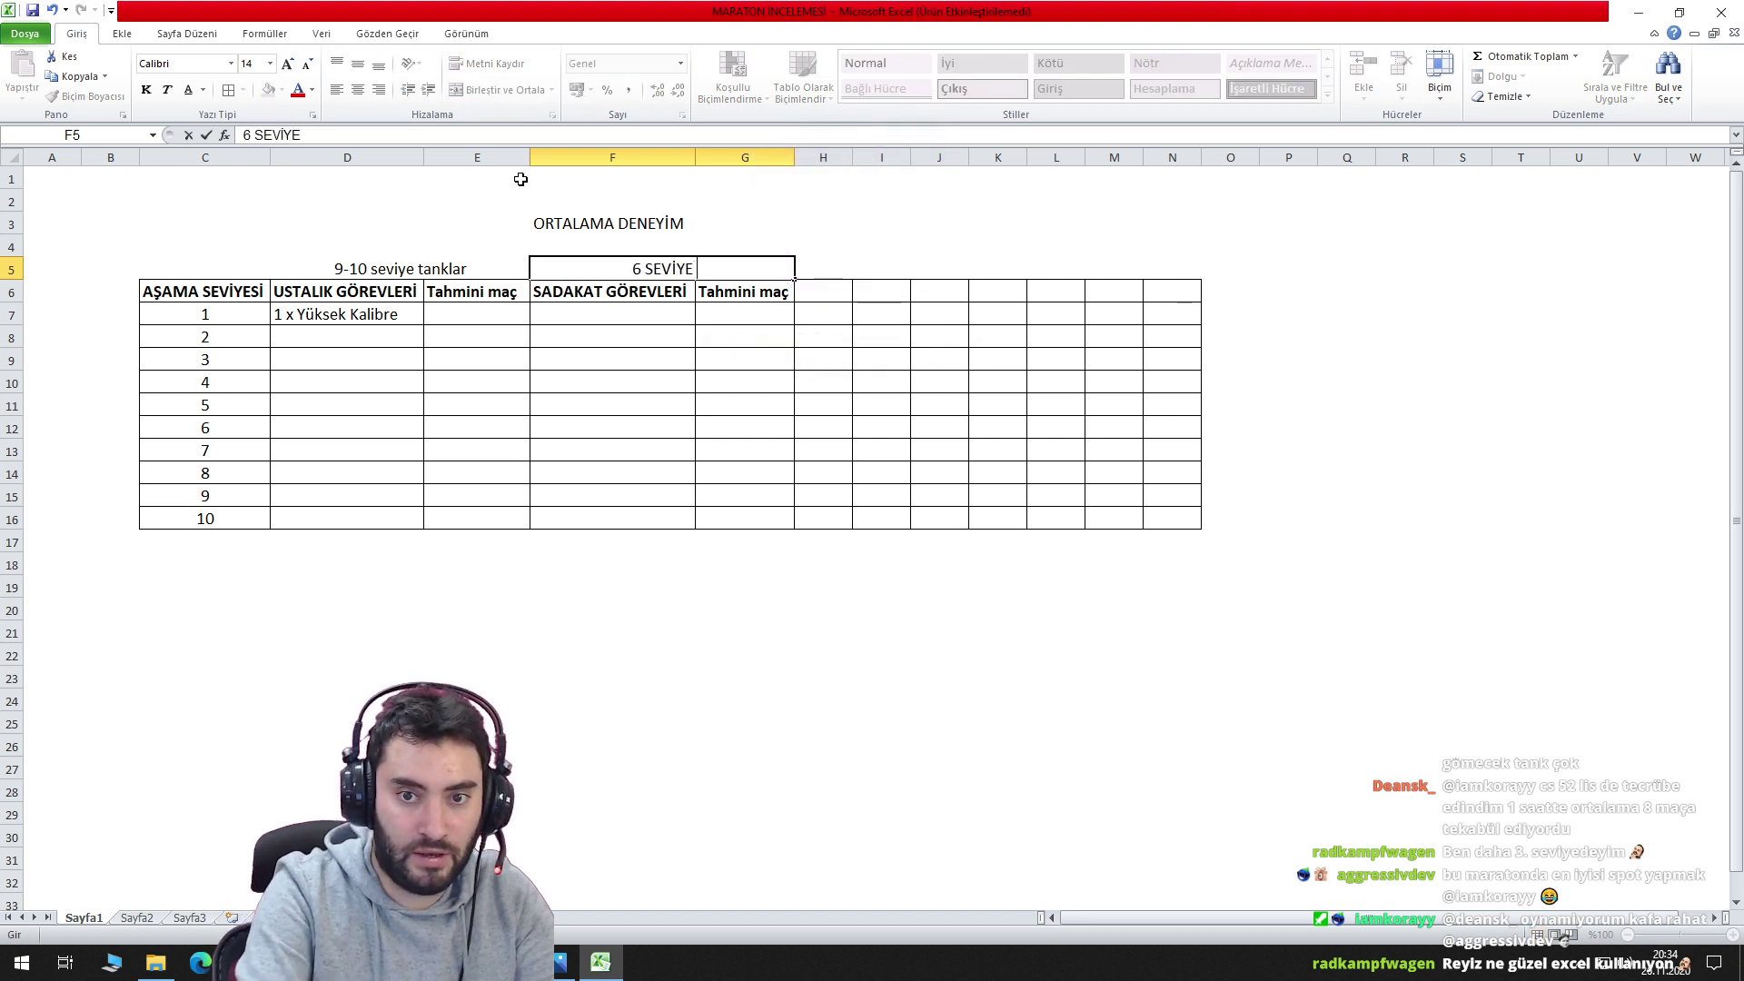
pyautogui.press('BackSpace')
pyautogui.press('BackSpace')
pyautogui.press('BackSpace')
pyautogui.press('BackSpace')
pyautogui.press('BackSpace')
pyautogui.press('BackSpace')
pyautogui.press('BackSpace')
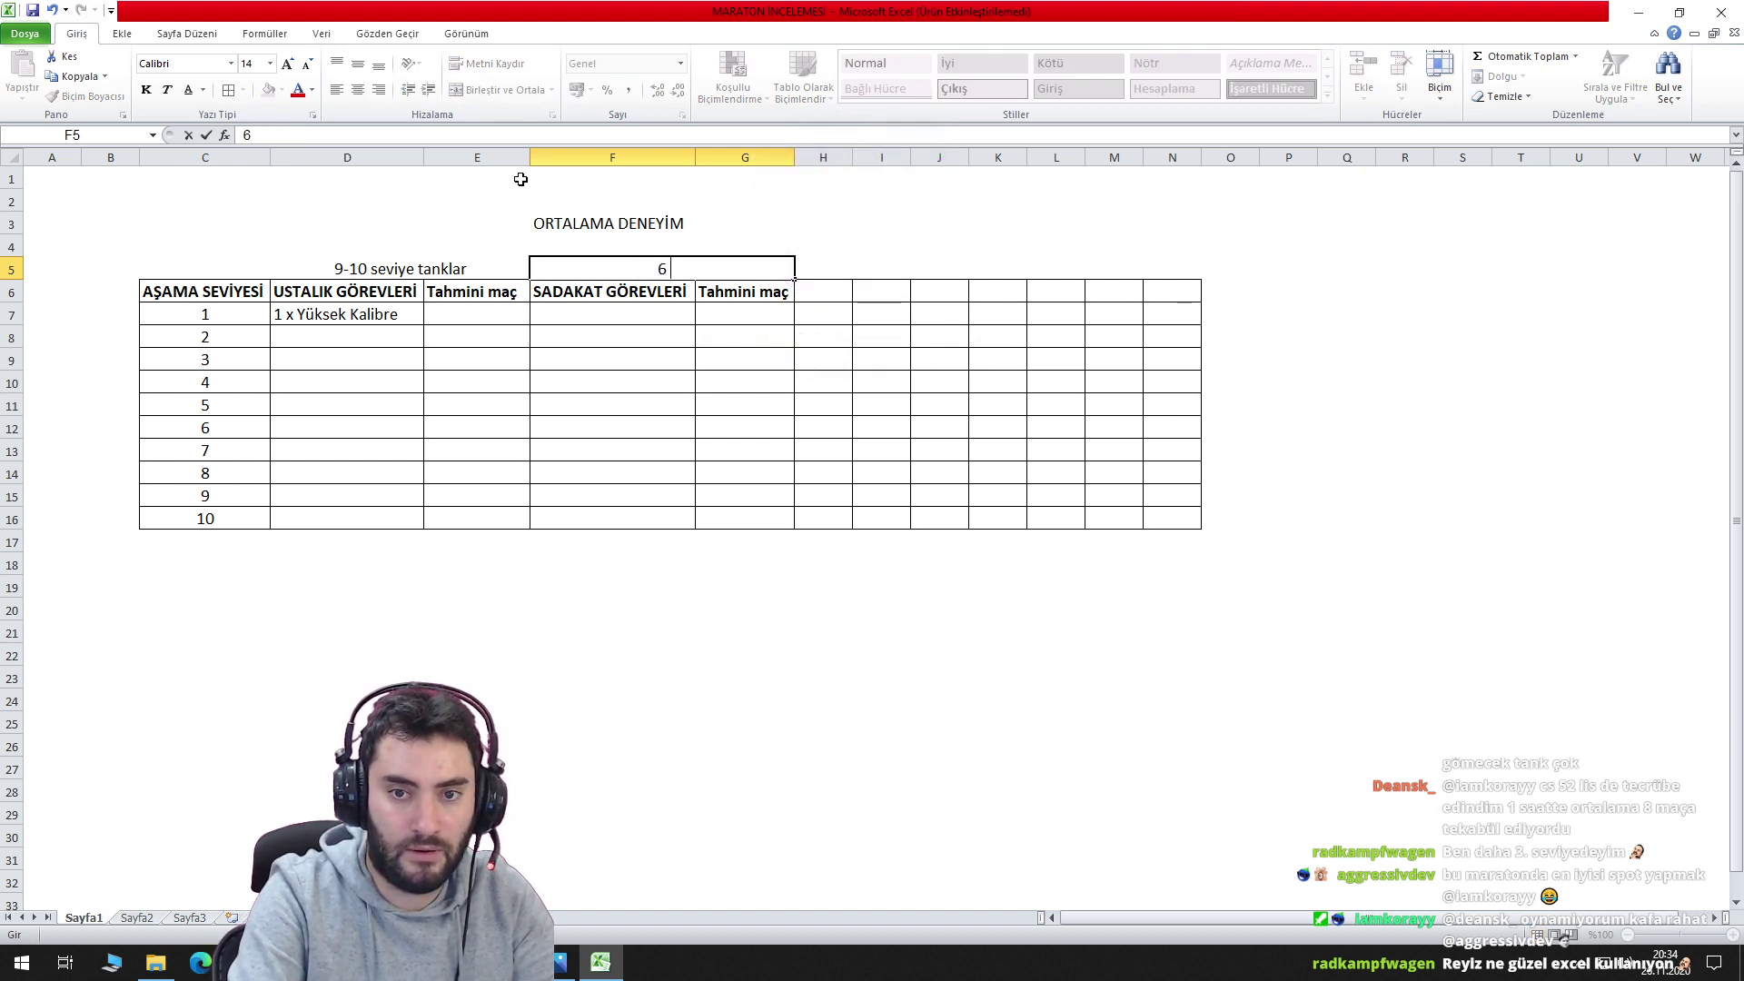
pyautogui.write('Seviye ve')
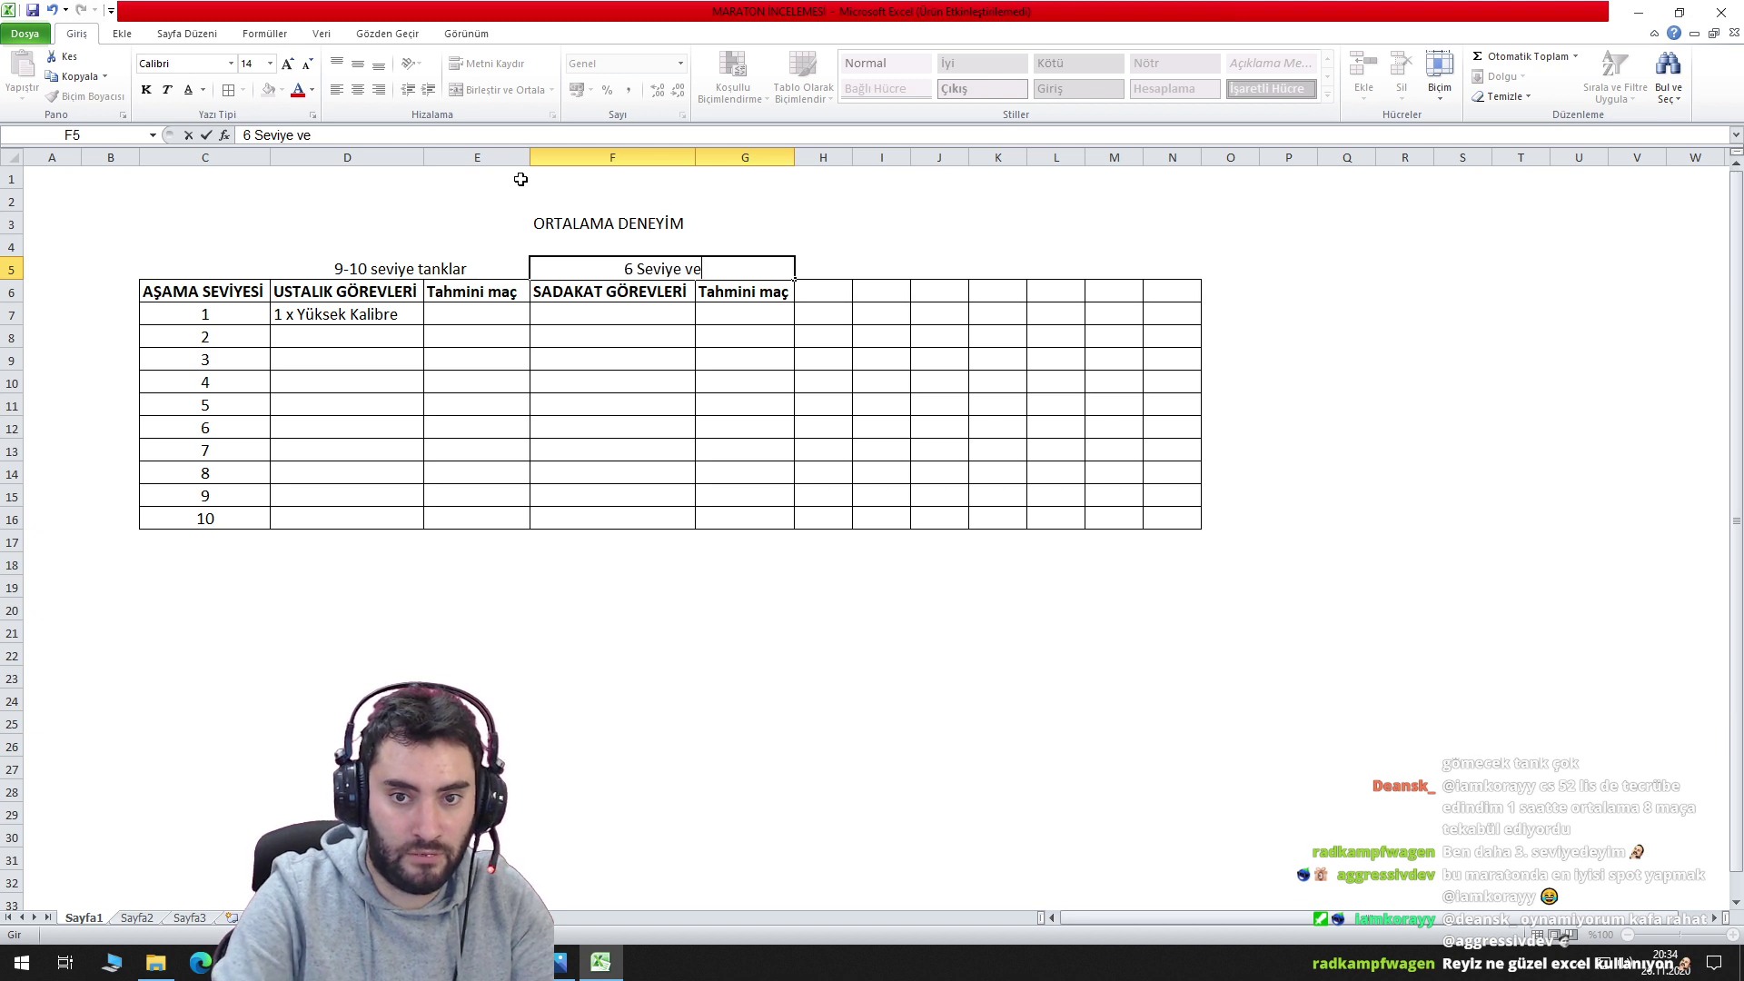
pyautogui.write(' Üstü')
pyautogui.press('Return')
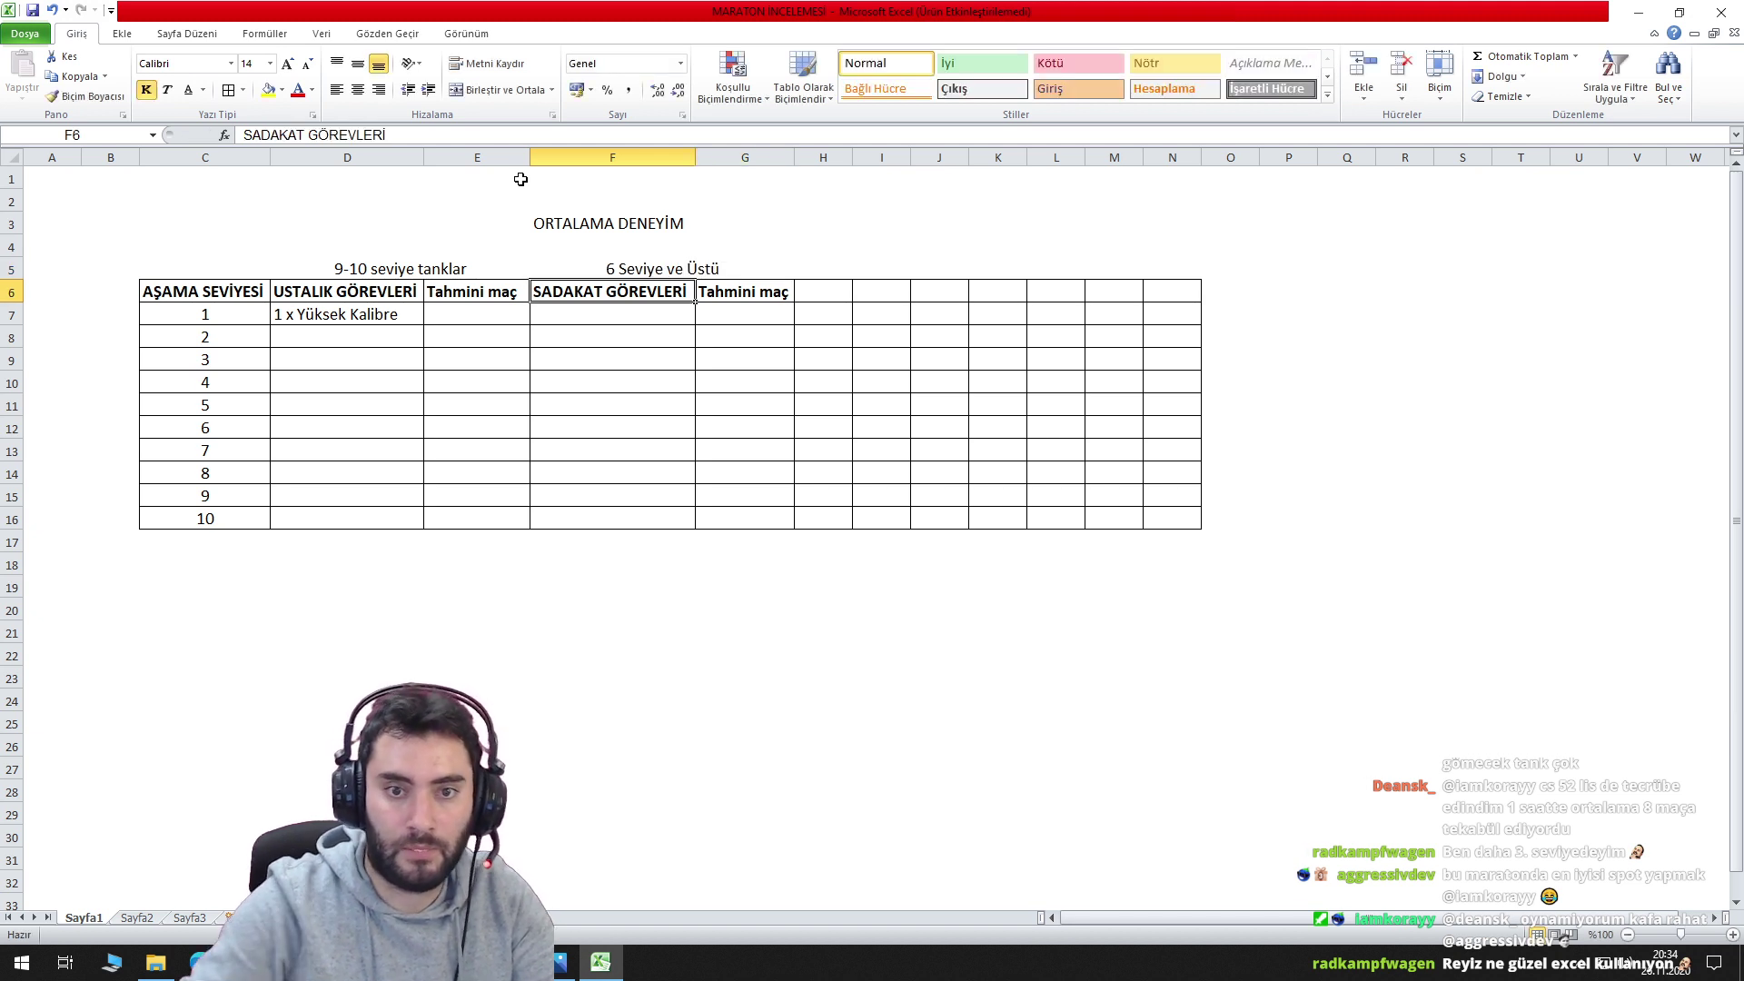
# Add borders to the two merged tank-level headings in D5:G5.
pyautogui.moveTo(458, 270); pyautogui.dragTo(575, 258)
pyautogui.click(229, 89)
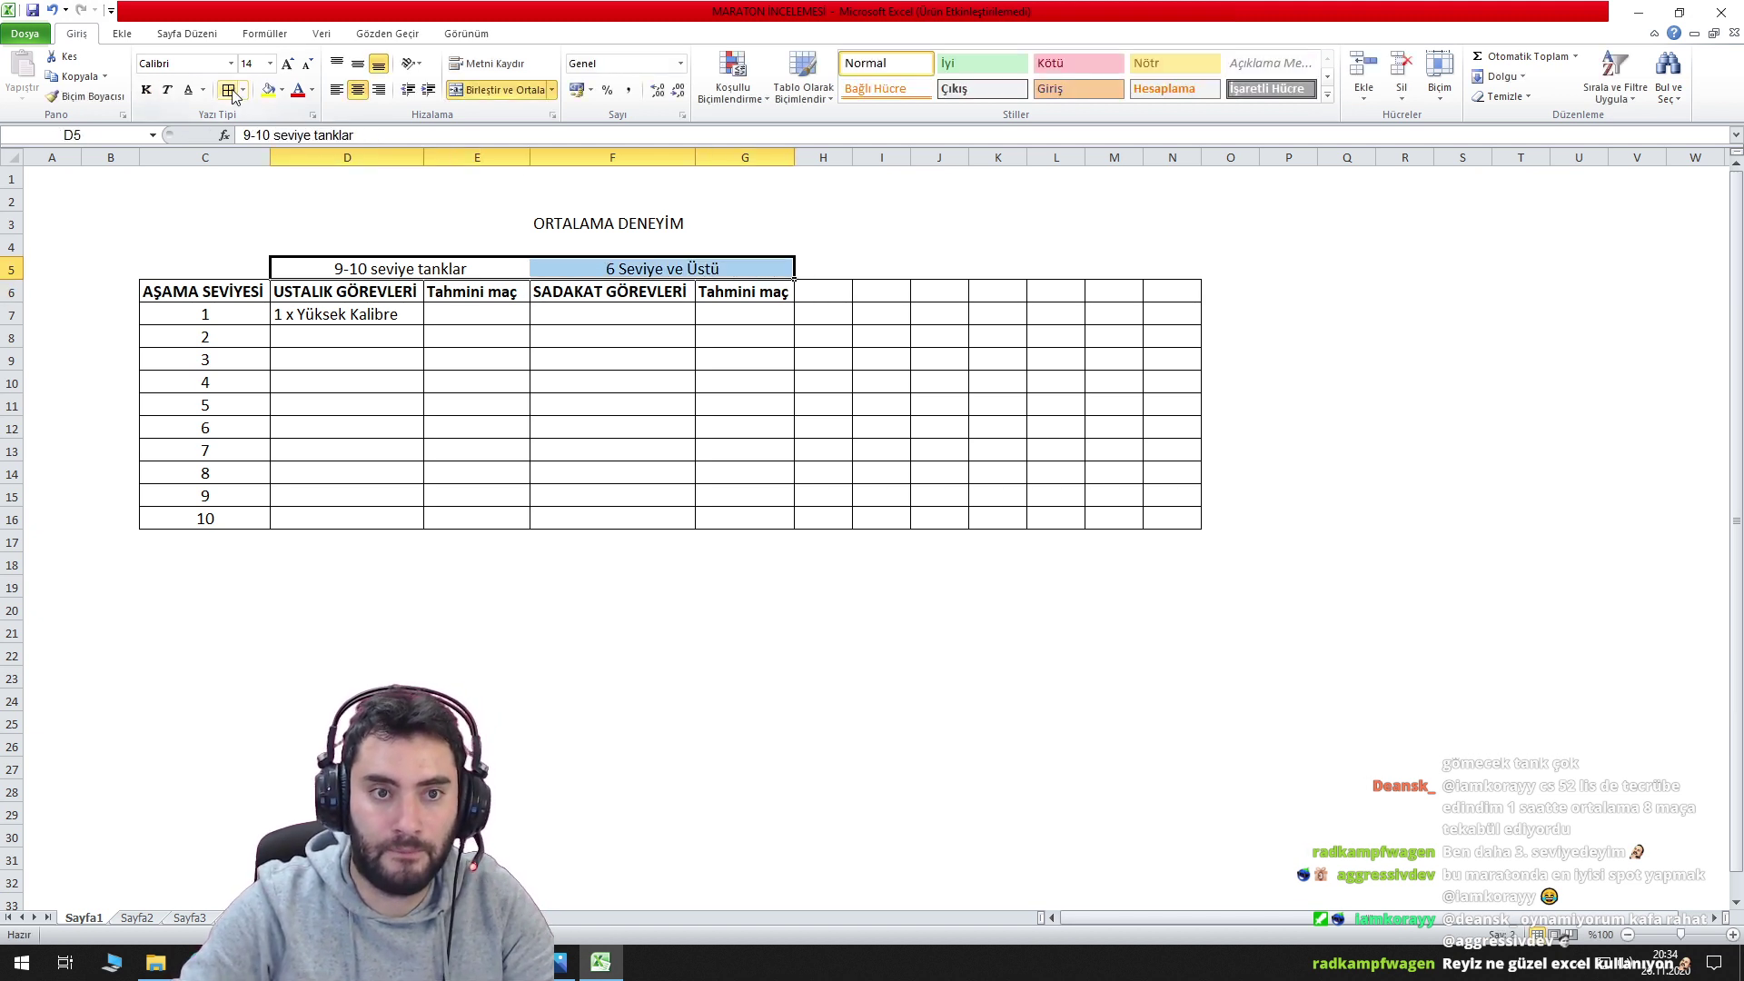
pyautogui.click(951, 210)
# Delete the surplus bordered columns H to N beside the table.
pyautogui.moveTo(823, 158); pyautogui.dragTo(1151, 152)
pyautogui.rightClick(1170, 156)
pyautogui.click(1258, 307)
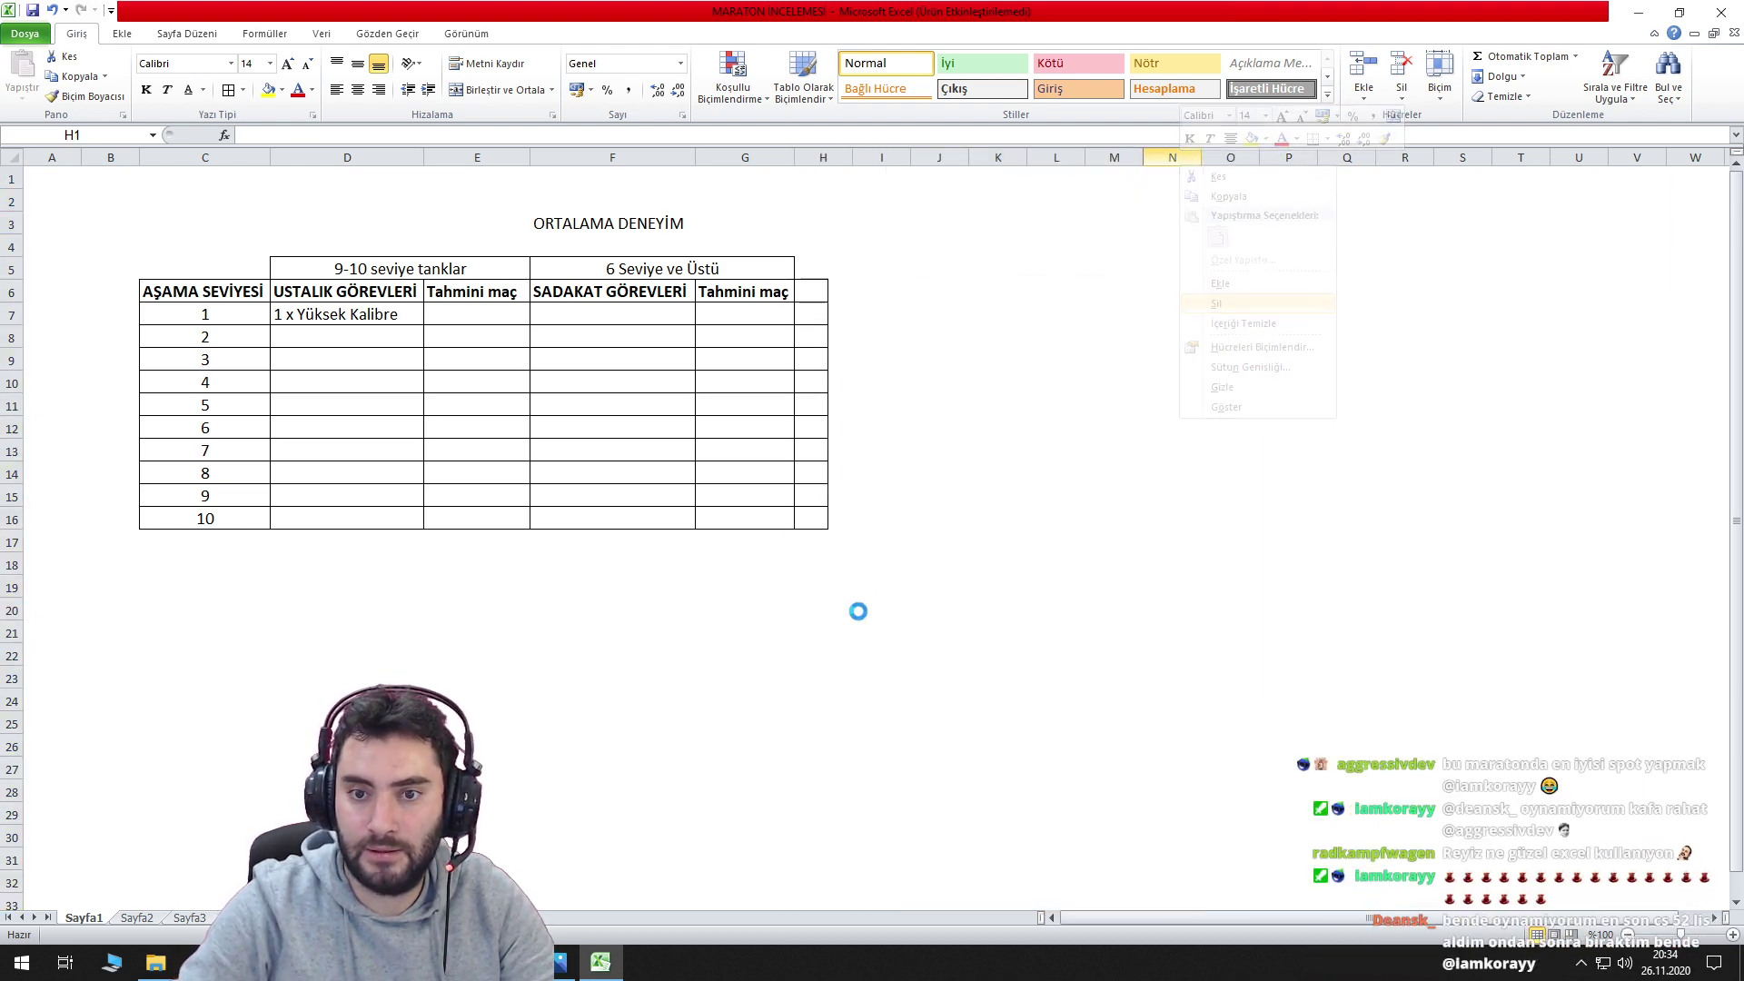
pyautogui.click(868, 607)
pyautogui.keyDown('ctrl'); pyautogui.scroll(3, 428, 547); pyautogui.keyUp('ctrl')
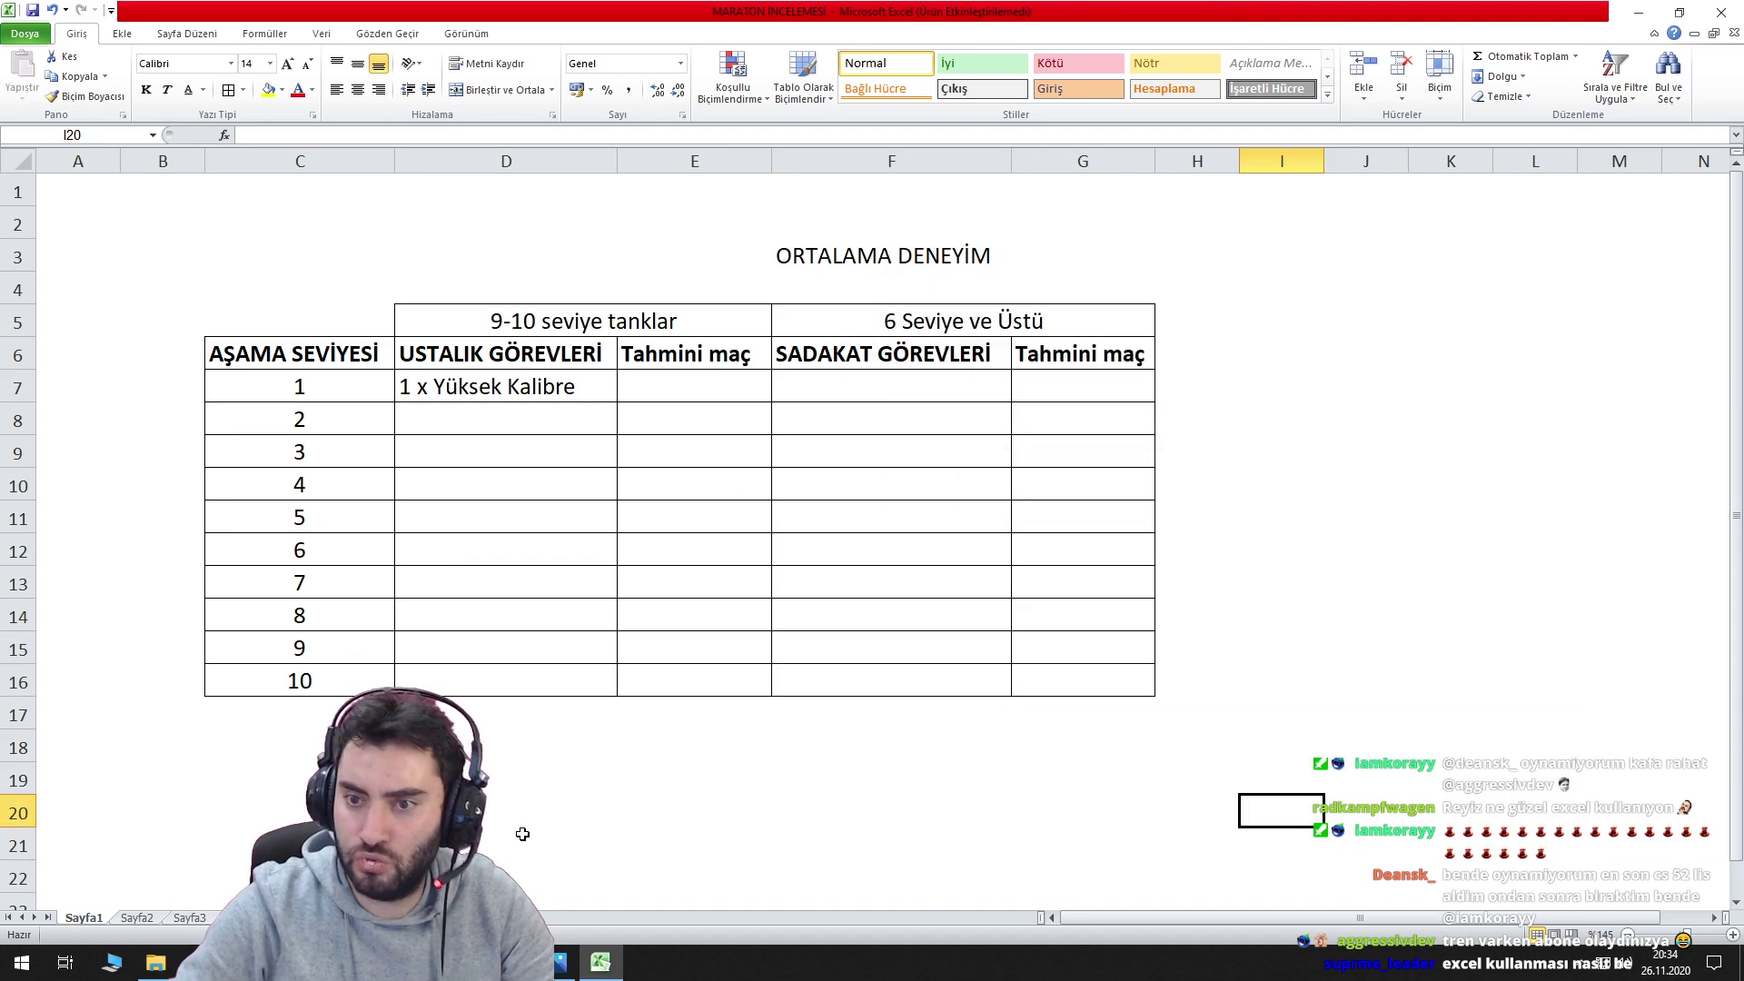
# Enter 2000 as the stage 1 loyalty task in F7.
pyautogui.click(551, 397)
pyautogui.click(863, 396)
pyautogui.write('2000')
pyautogui.press('Return')
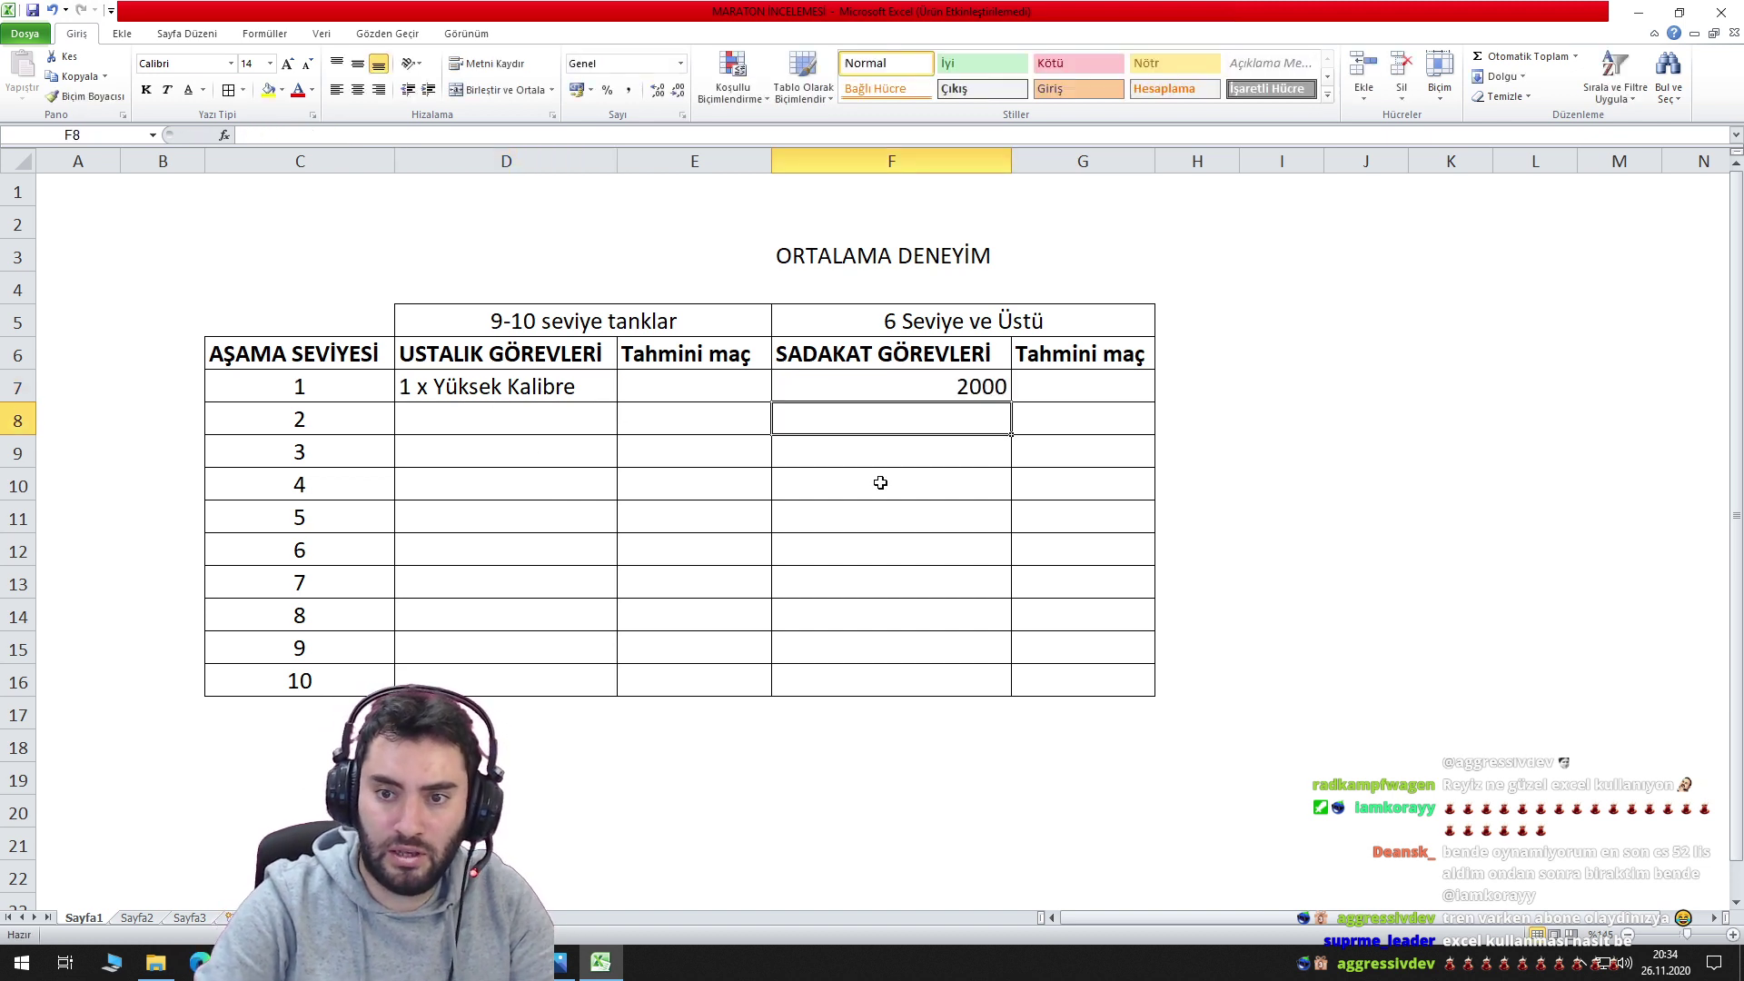
# Center the cell contents horizontally across columns D to G.
pyautogui.moveTo(929, 364); pyautogui.dragTo(888, 683)
pyautogui.keyDown('ctrl'); pyautogui.click(509, 352); pyautogui.keyUp('ctrl')
pyautogui.moveTo(508, 353); pyautogui.dragTo(526, 681)
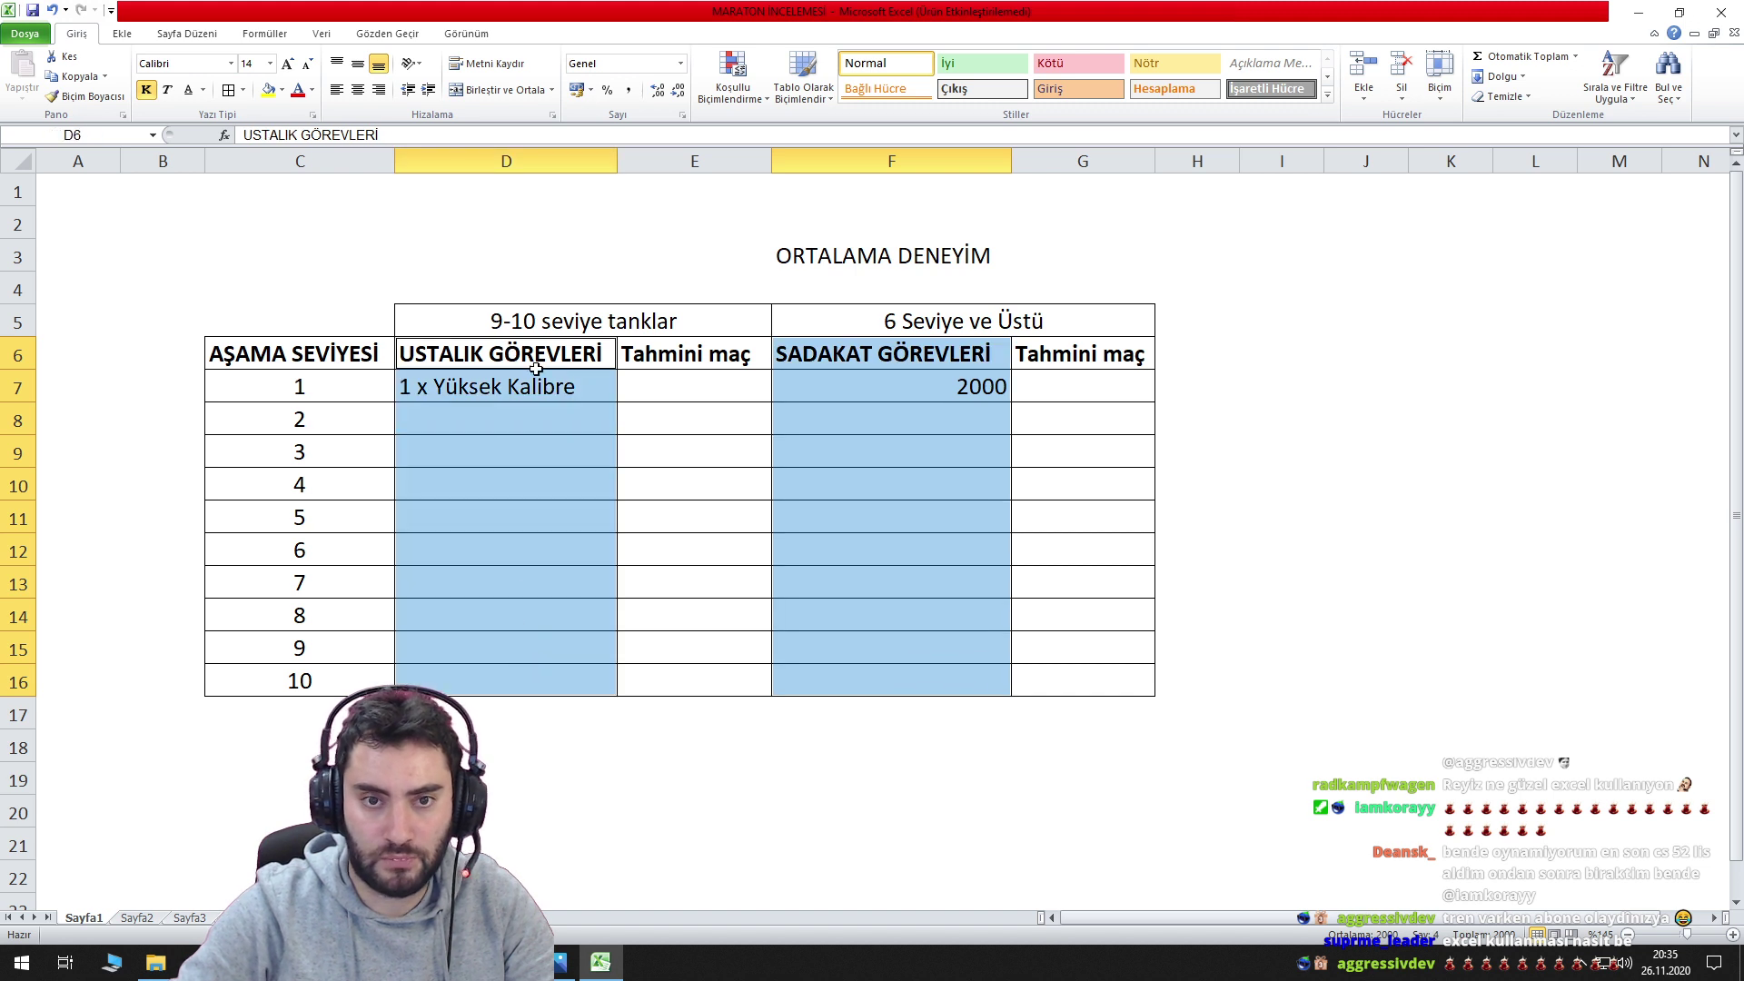
pyautogui.click(358, 89)
pyautogui.moveTo(532, 186); pyautogui.dragTo(1127, 899)
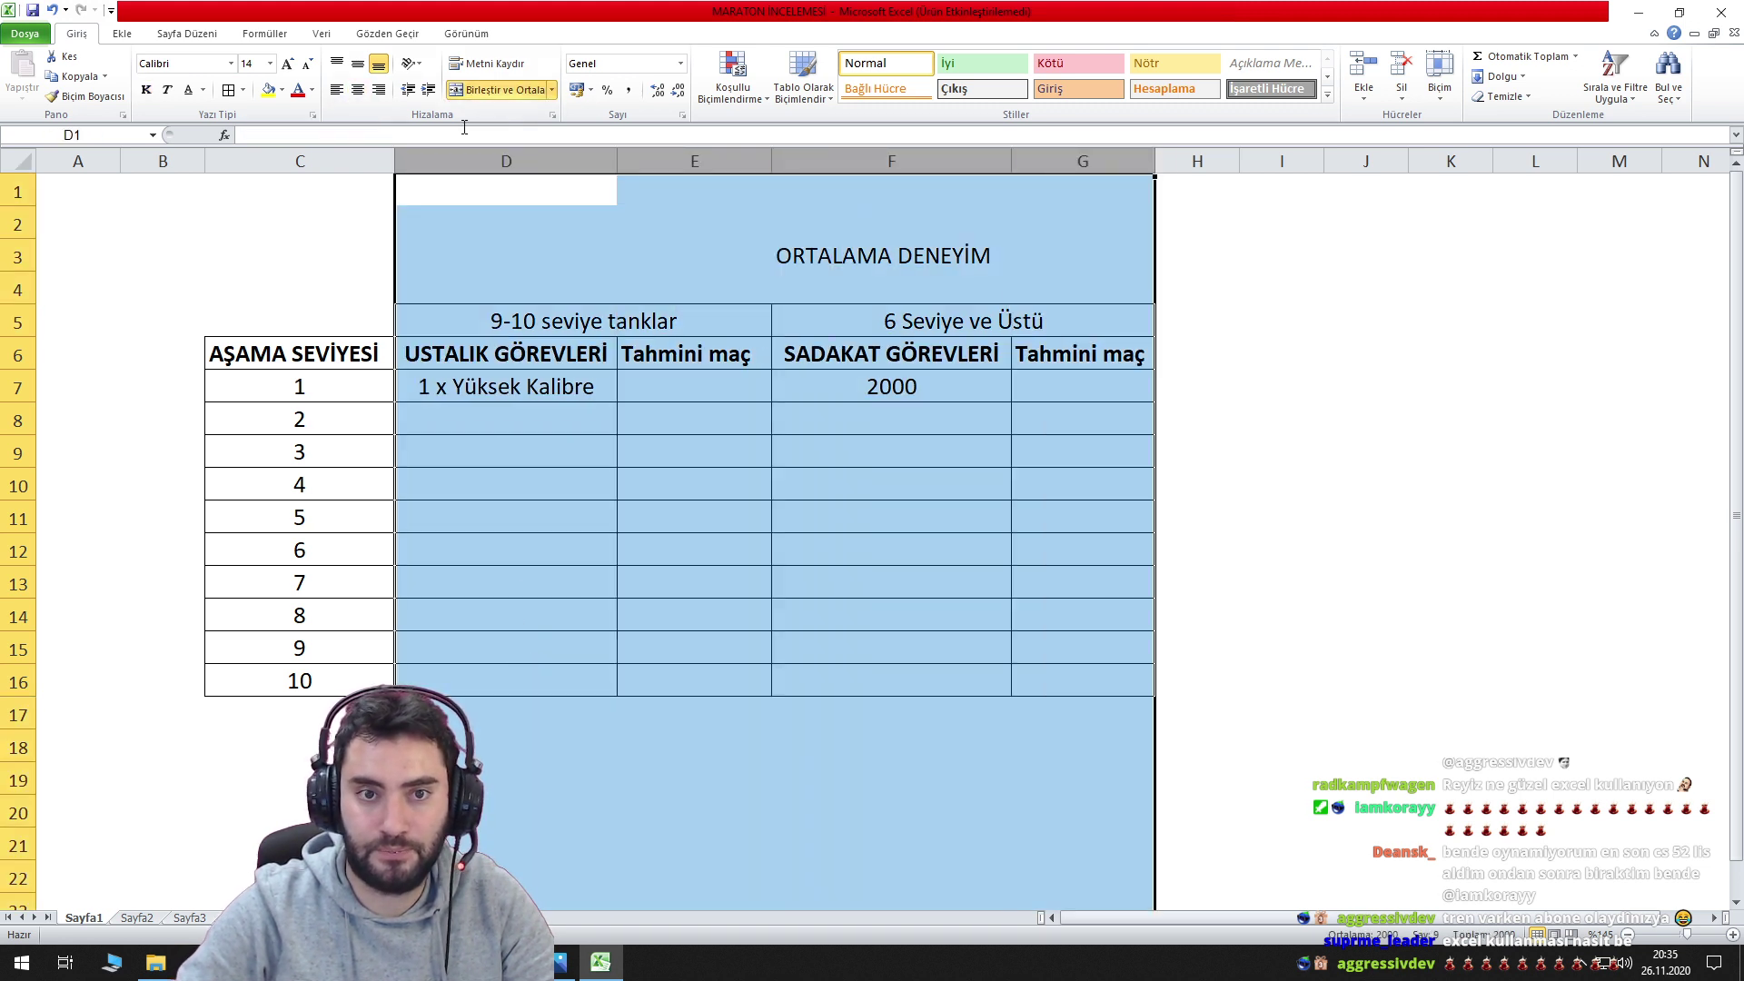
pyautogui.click(358, 89)
# Check stage II in the World of Tanks client and enter İlk 3 + 3500 dmg in D8 of the Excel table.
pyautogui.hotkey('alt', 'Tab')
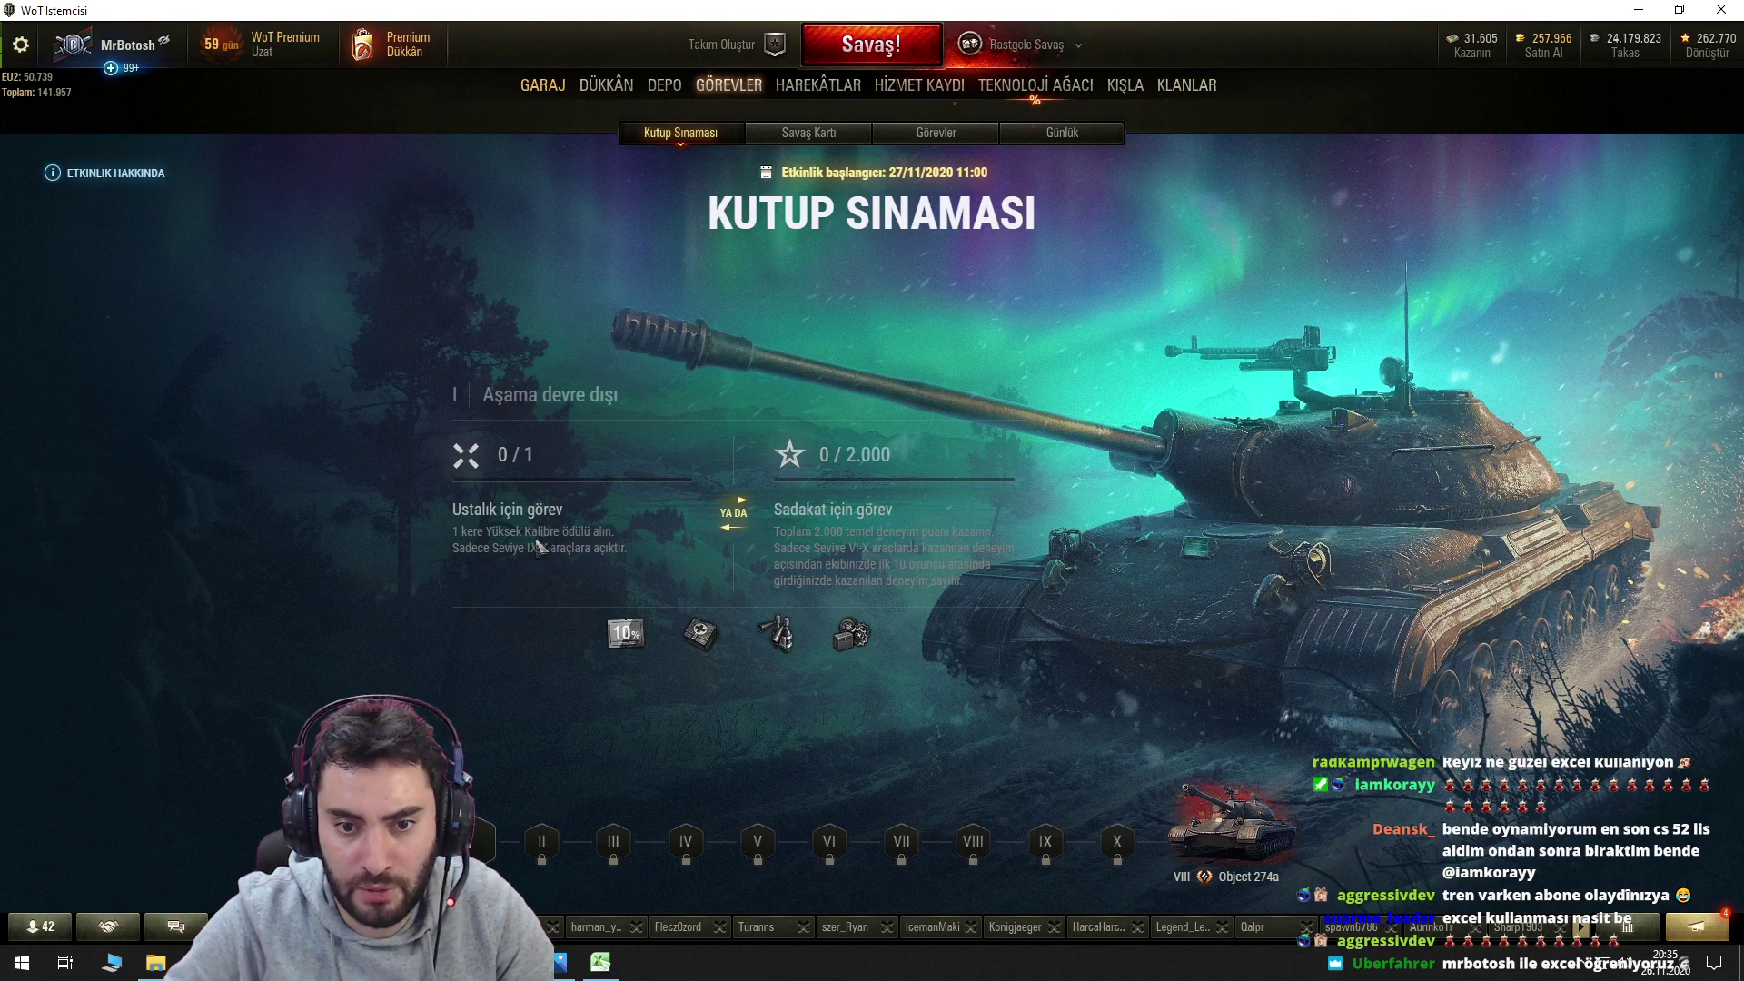
pyautogui.click(554, 847)
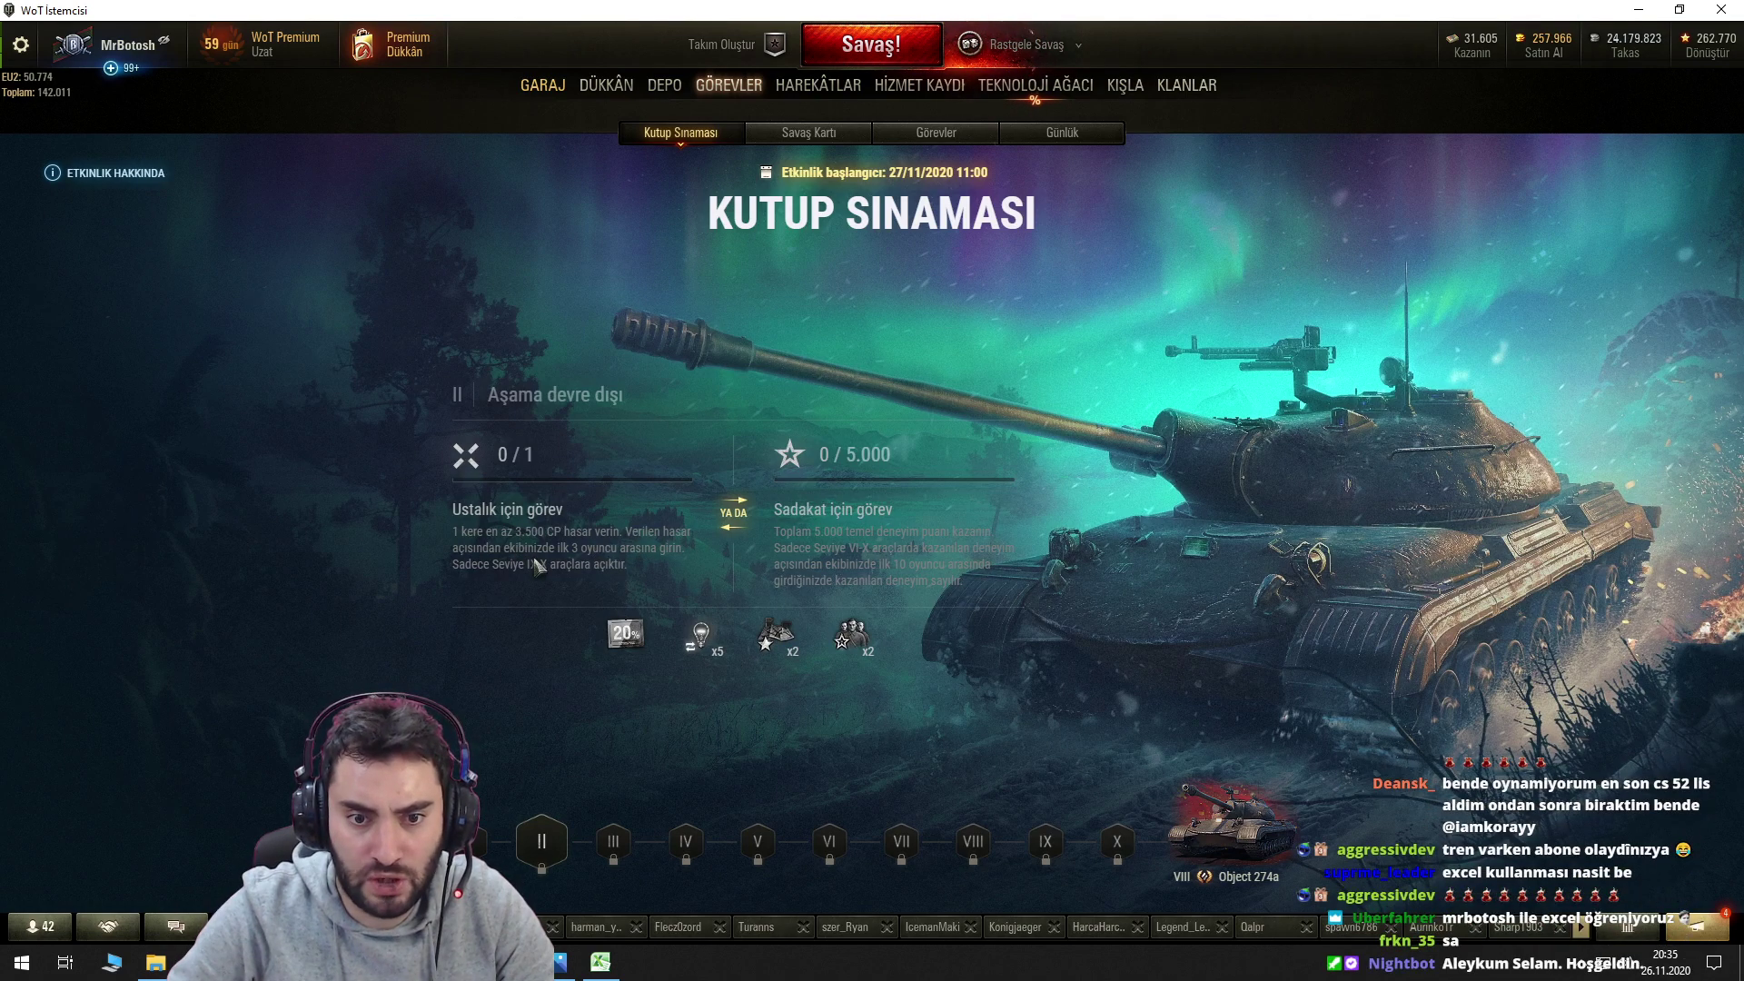
pyautogui.click(607, 961)
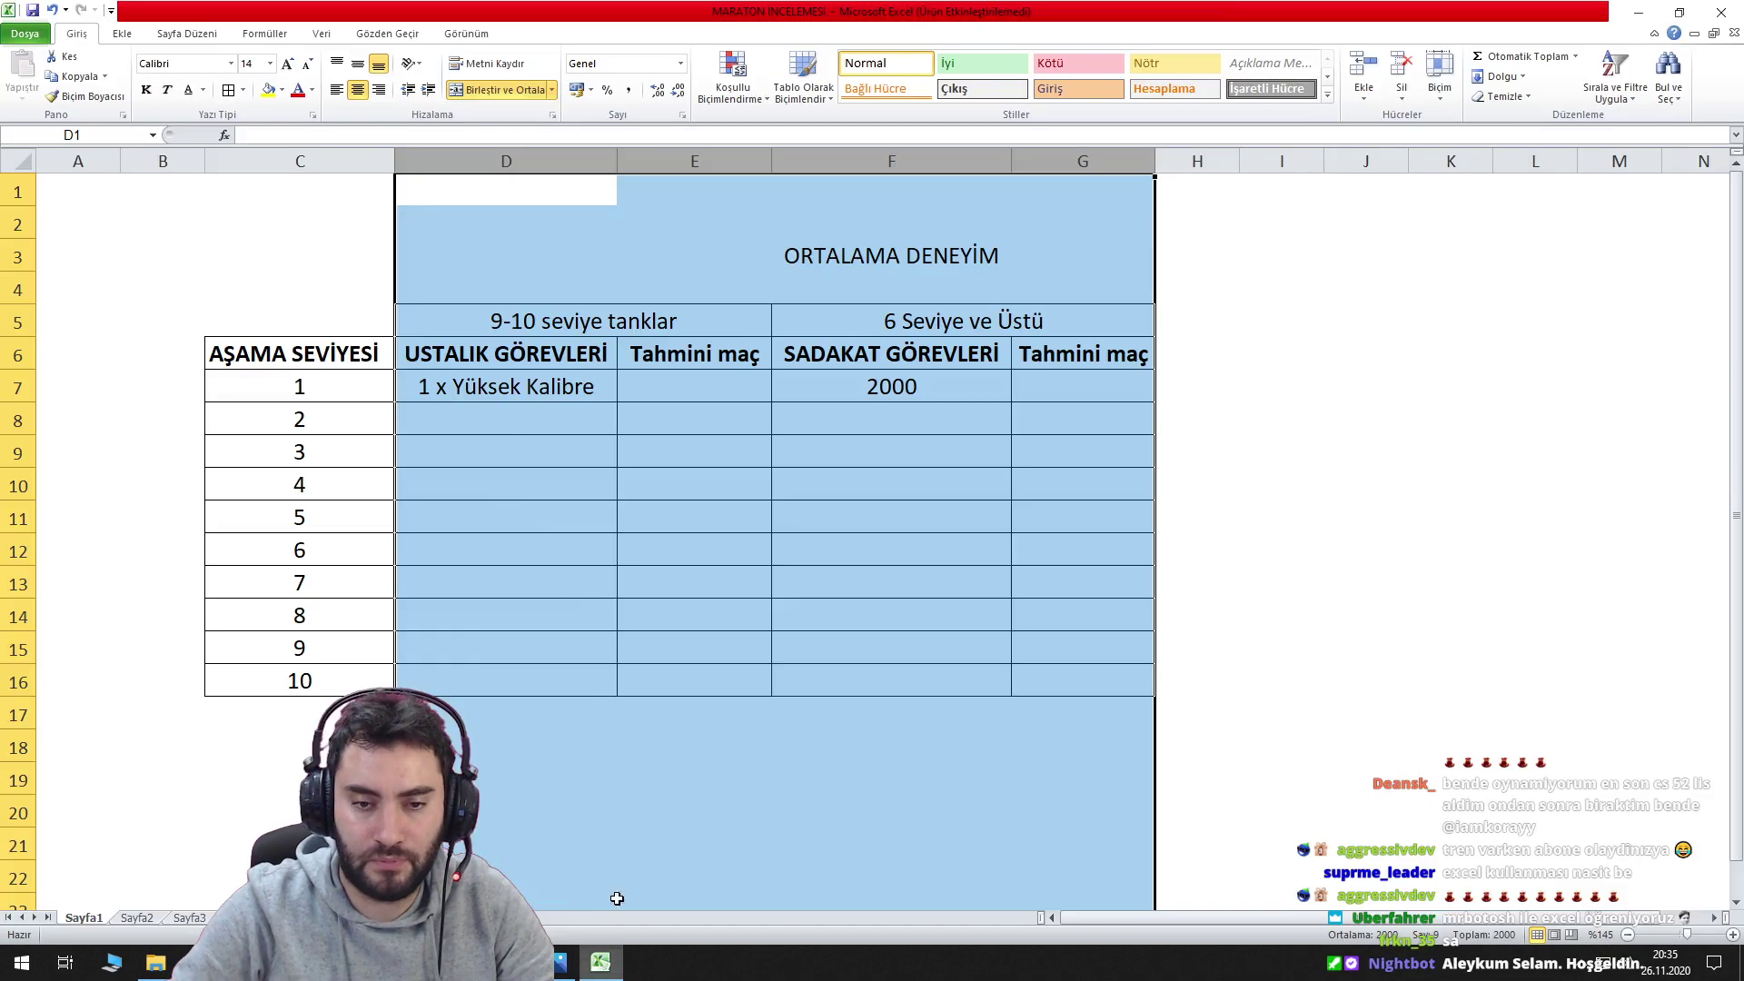
pyautogui.click(506, 420)
pyautogui.write('İlk ')
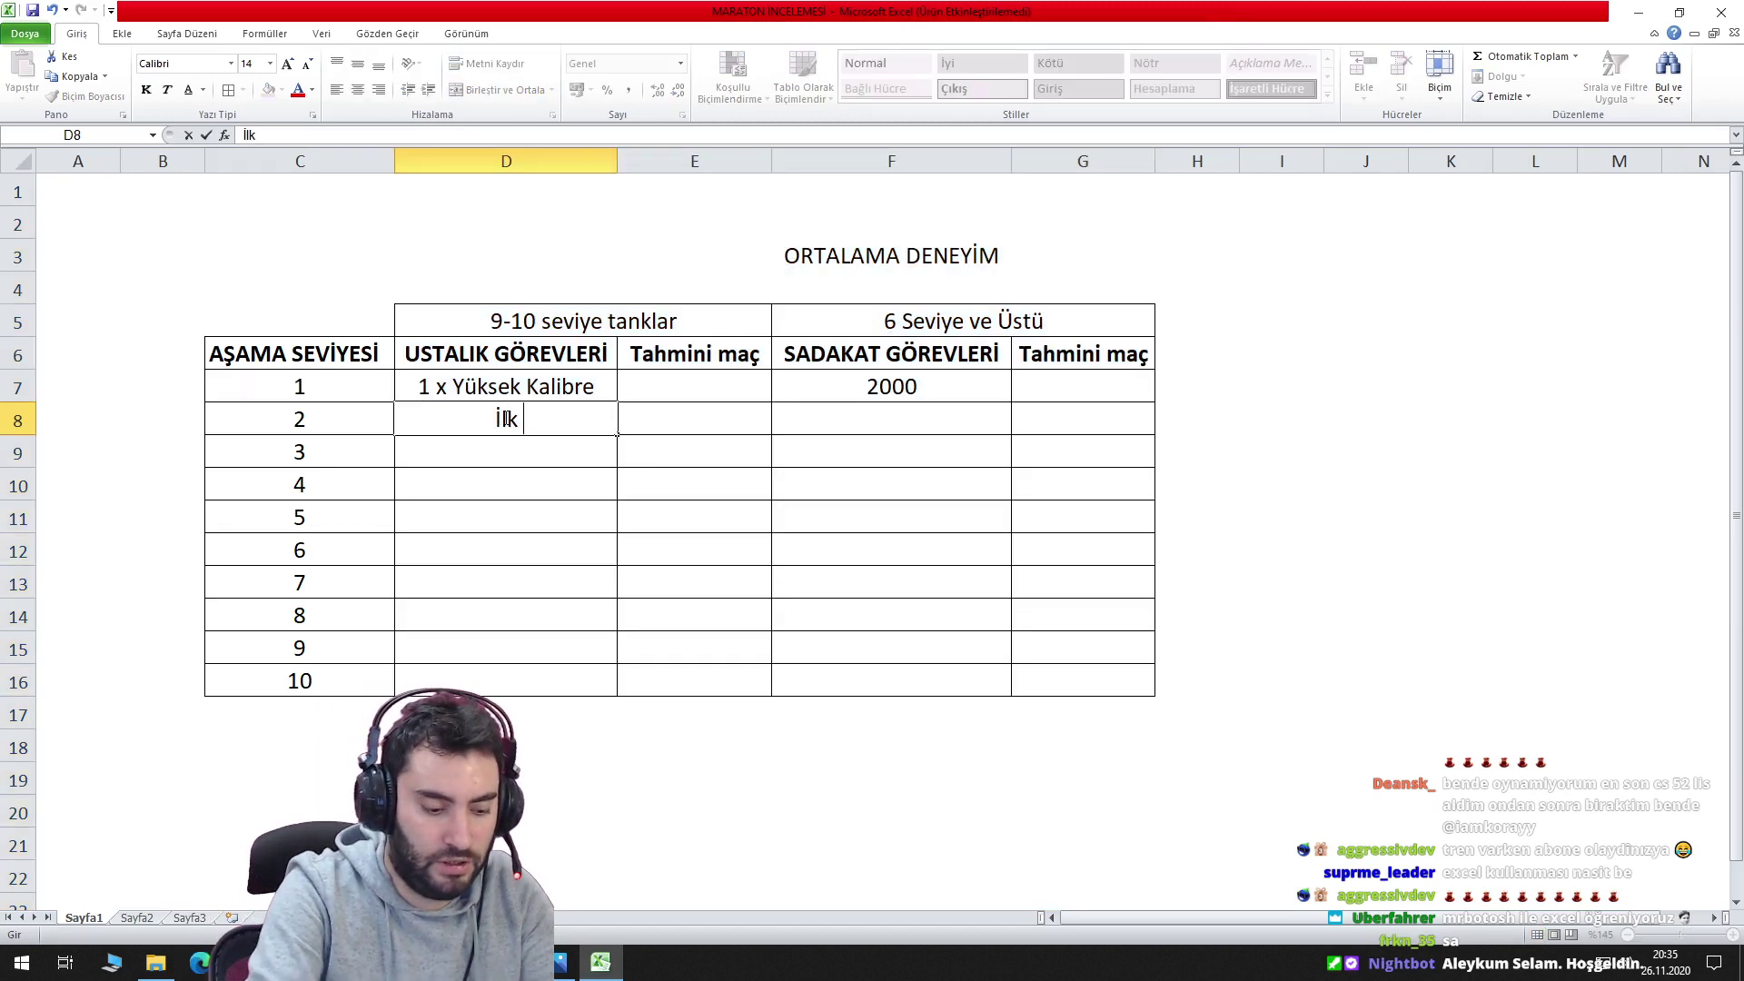
pyautogui.write('3 + ')
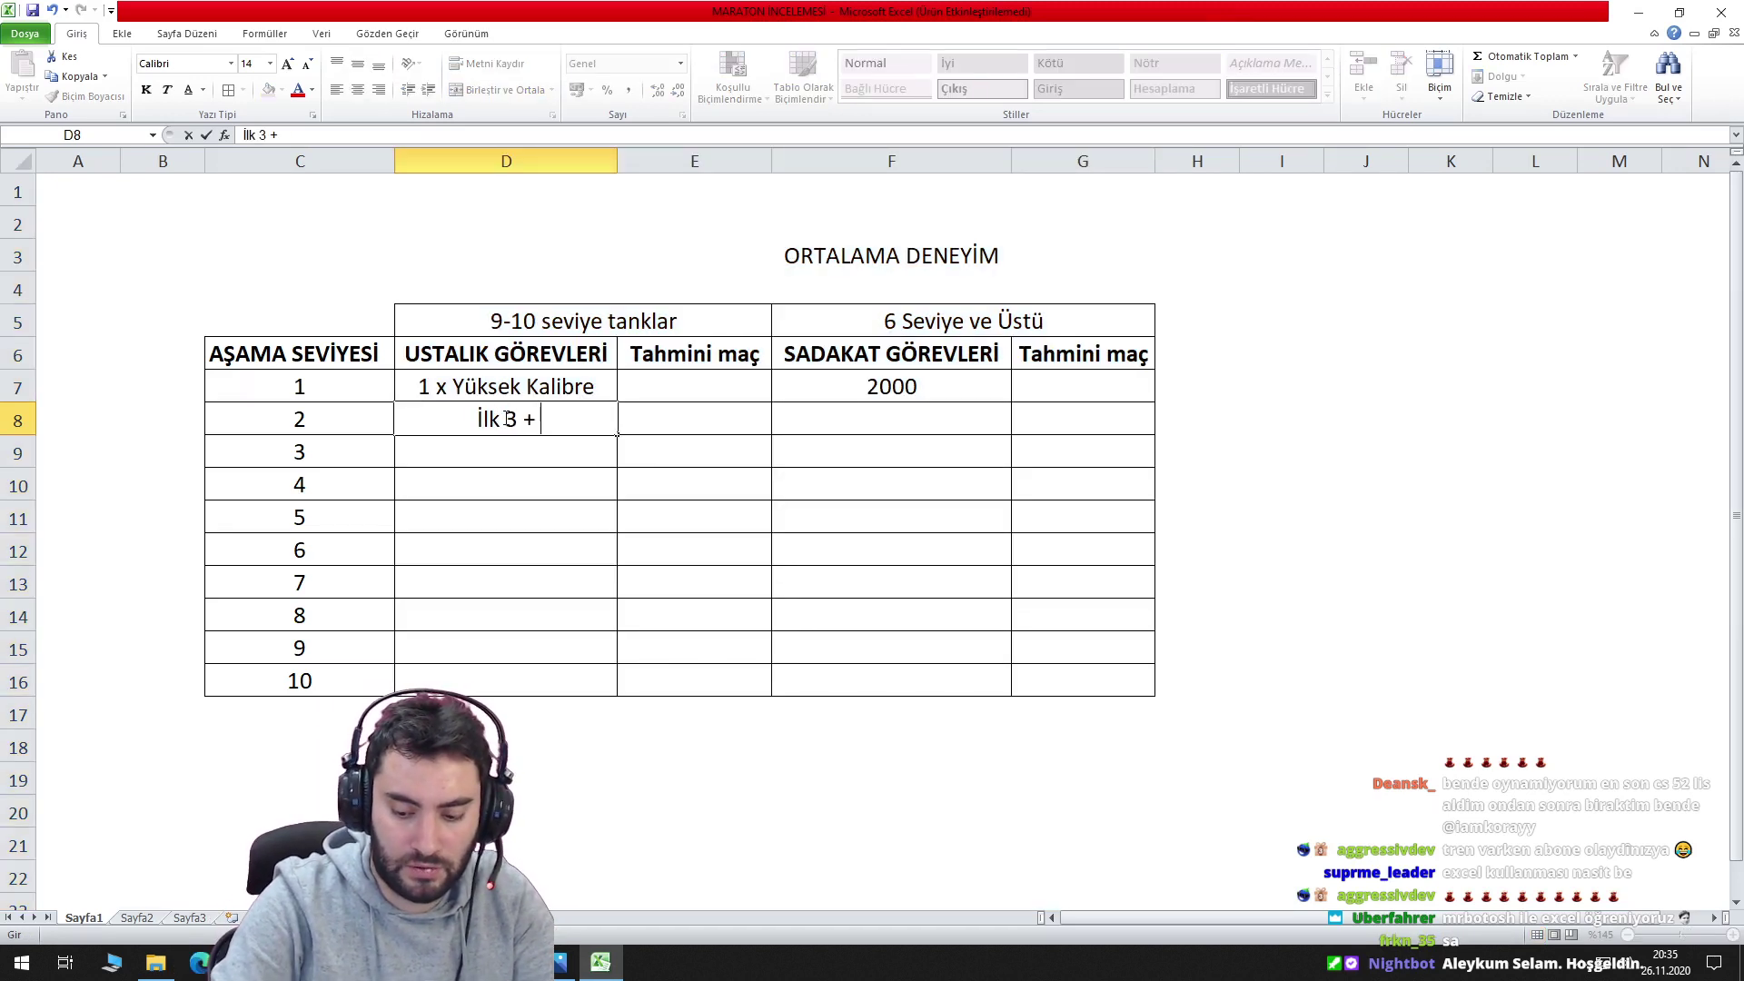
pyautogui.write('3500 dmg')
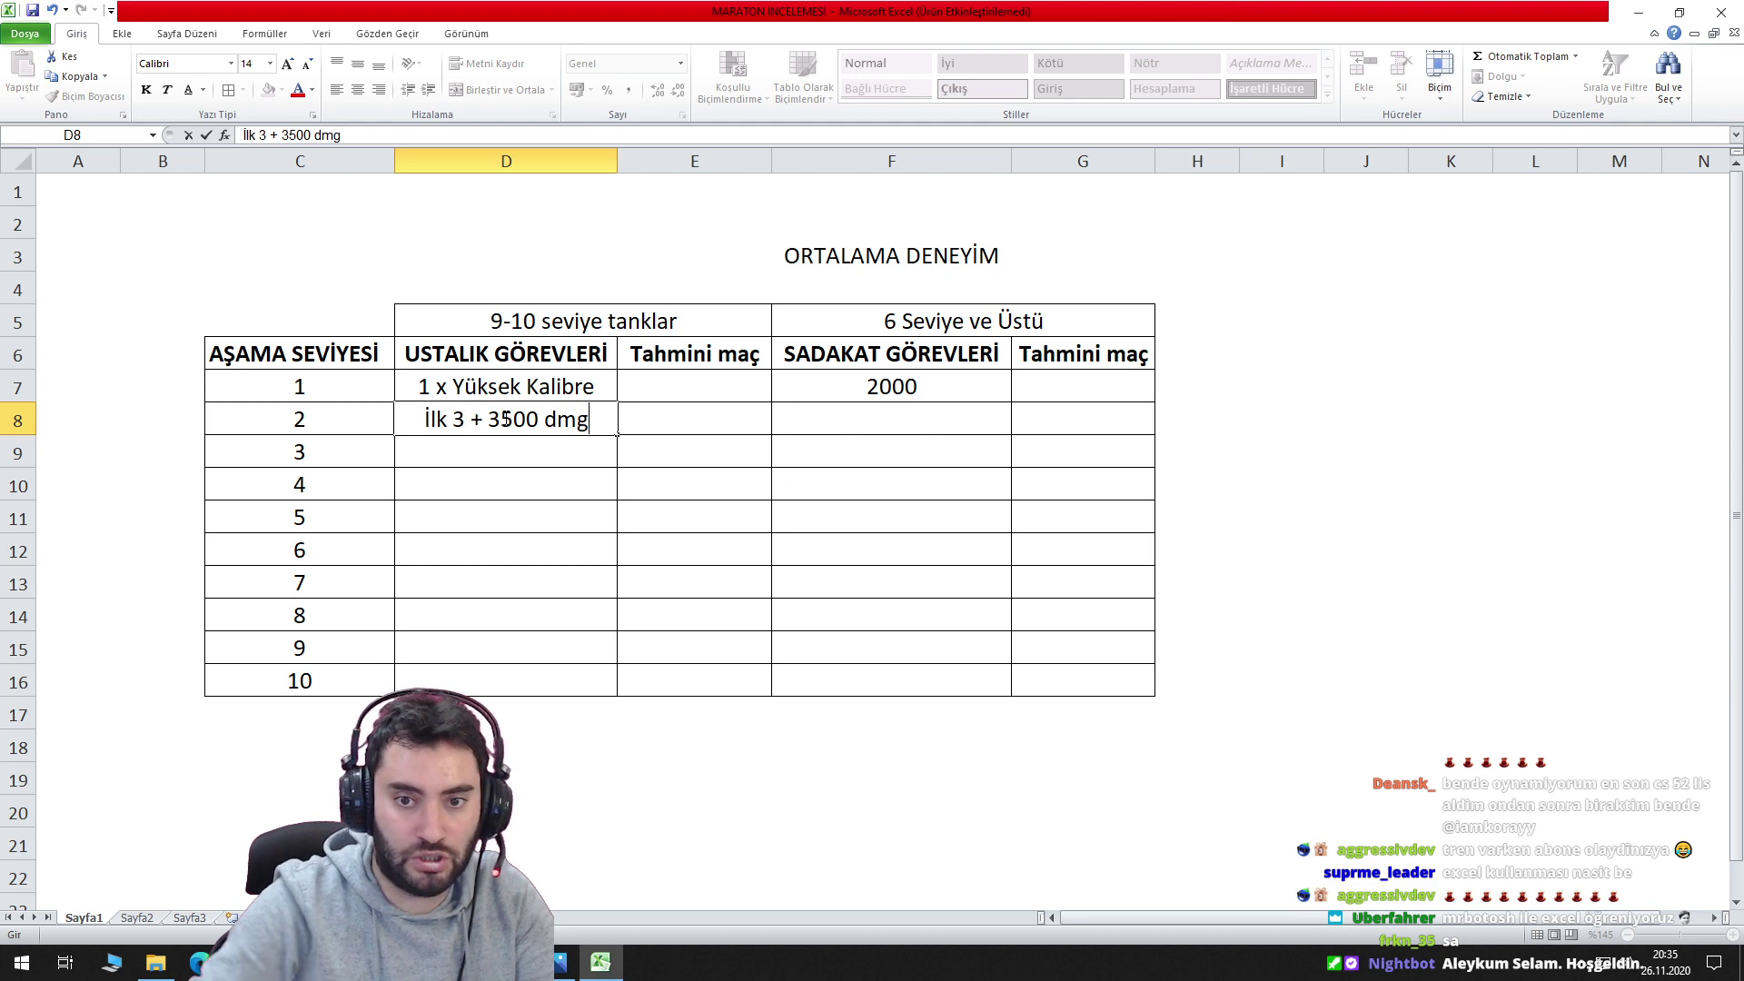
pyautogui.press('Tab')
# Check the stage II loyalty requirement in the game and enter 5000 in F8.
pyautogui.click(818, 413)
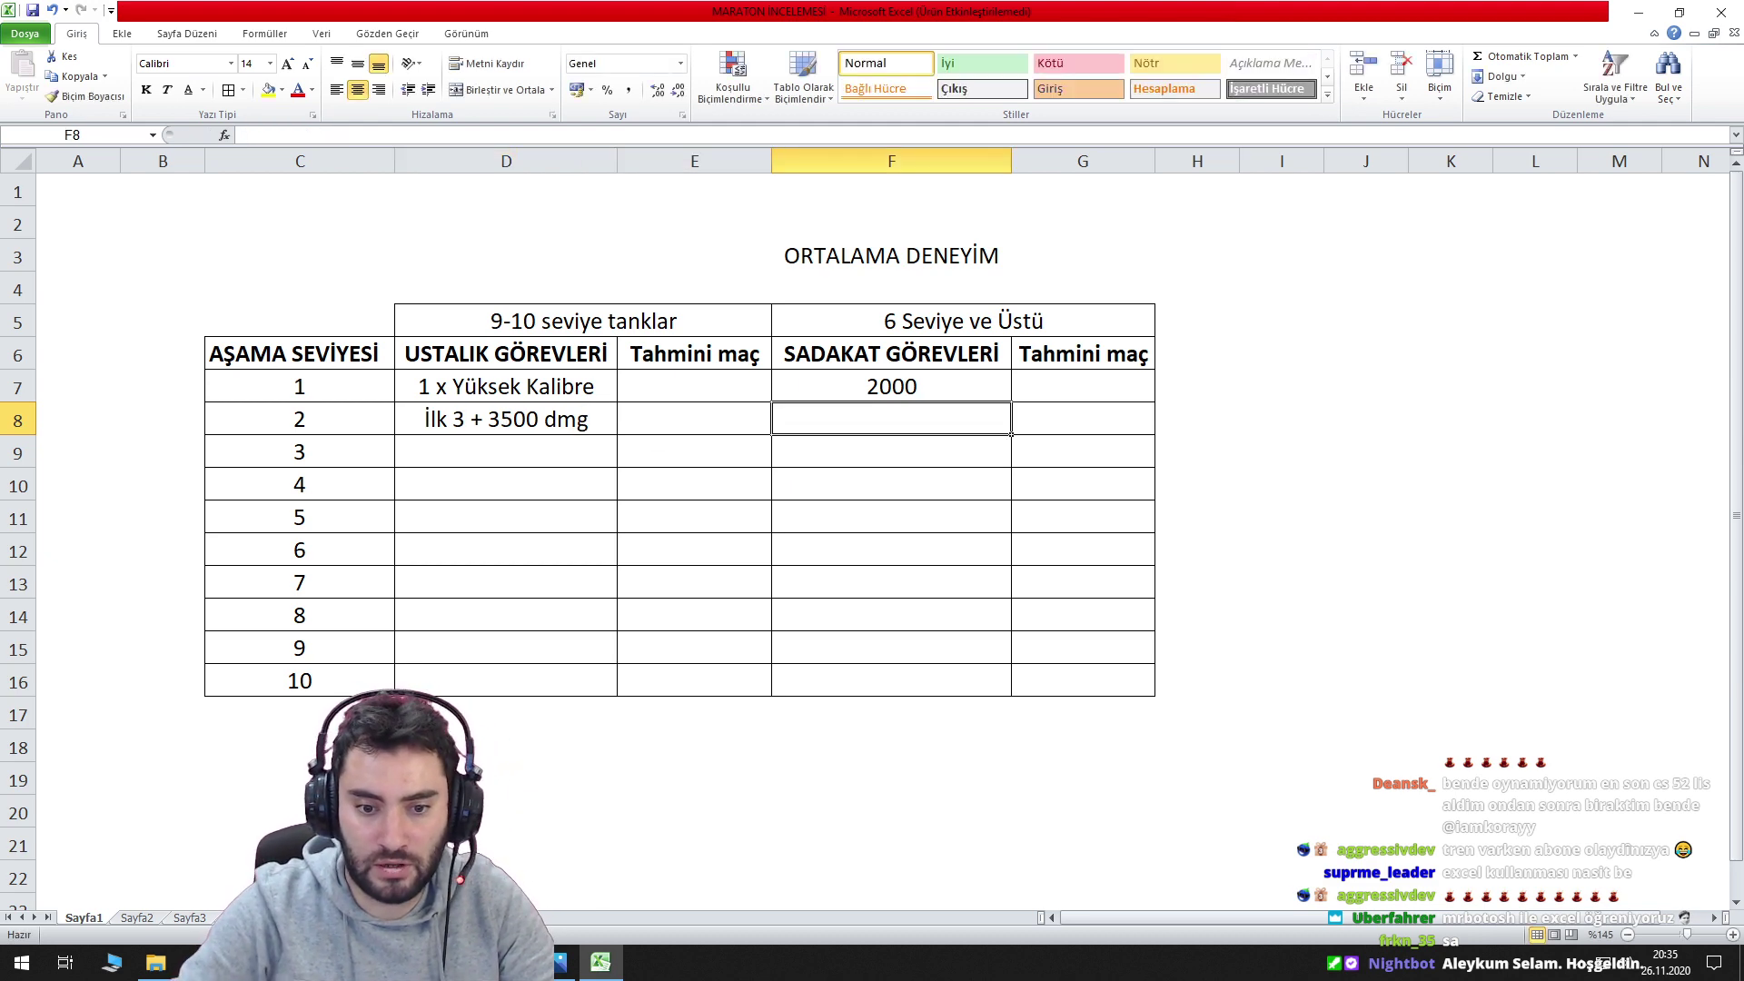
pyautogui.hotkey('alt', 'Tab')
pyautogui.hotkey('alt', 'Tab')
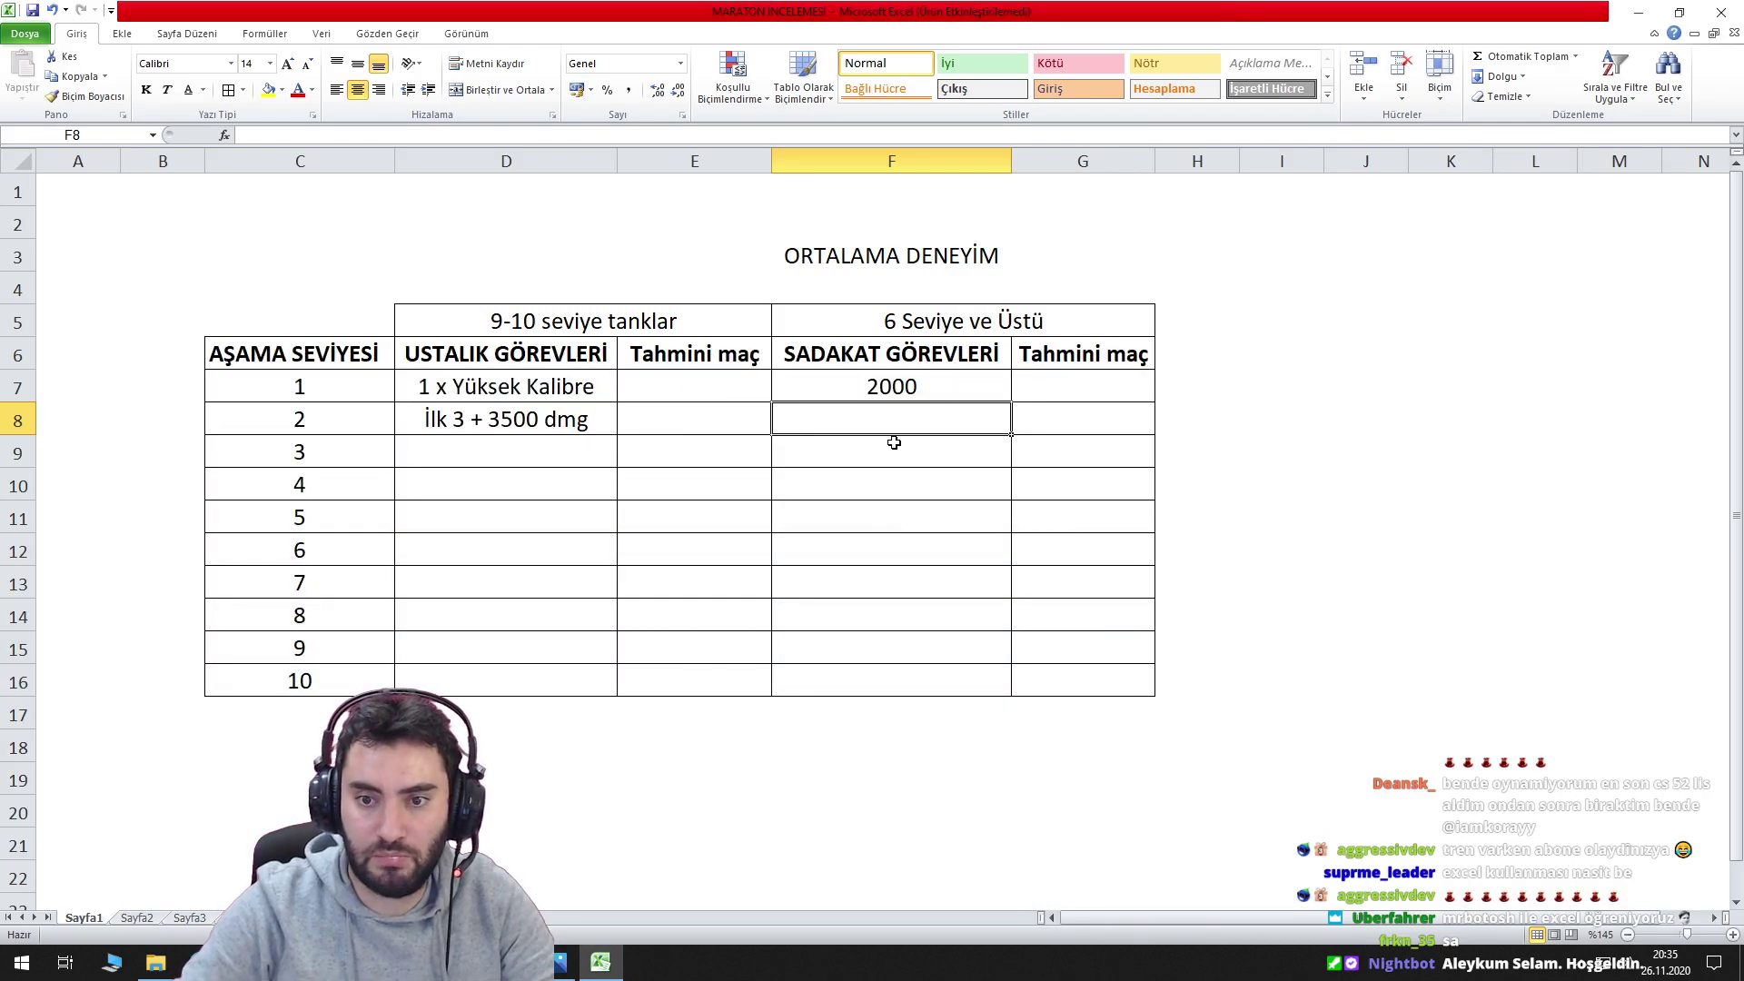
pyautogui.write('5000')
pyautogui.press('Return')
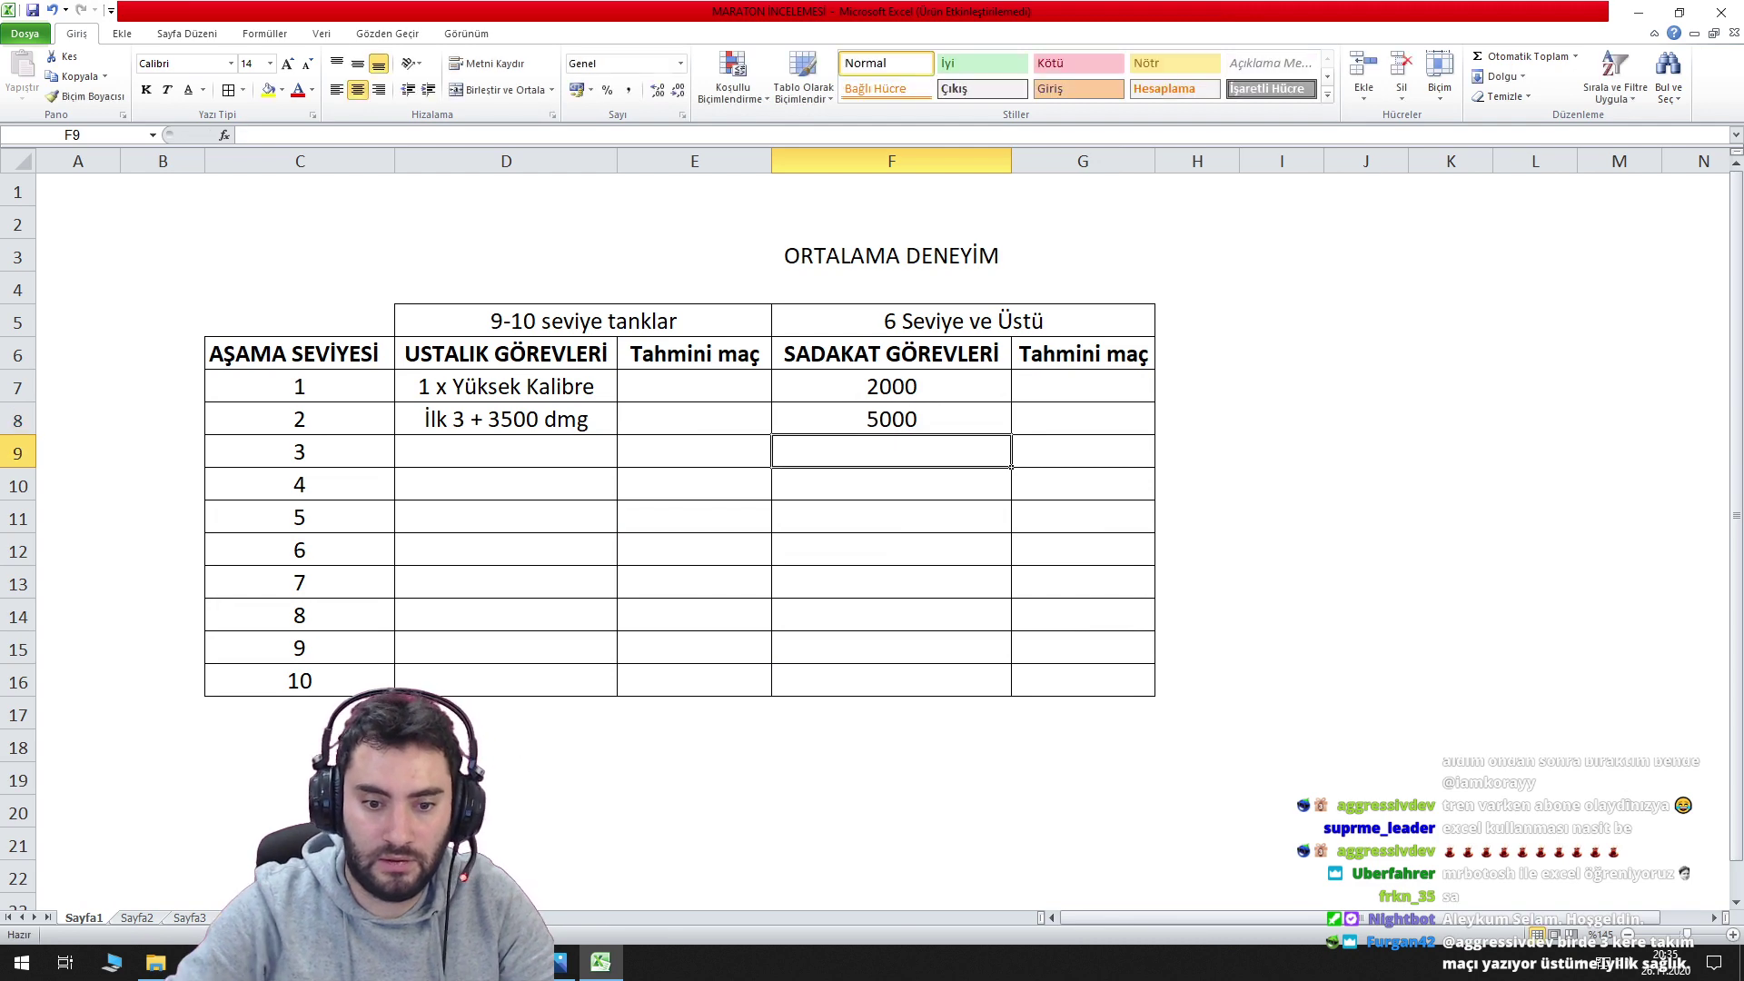
# Check stage III in the World of Tanks client and enter 4x Min 800 xp in D9 of the Excel table.
pyautogui.hotkey('alt', 'Tab')
pyautogui.click(614, 842)
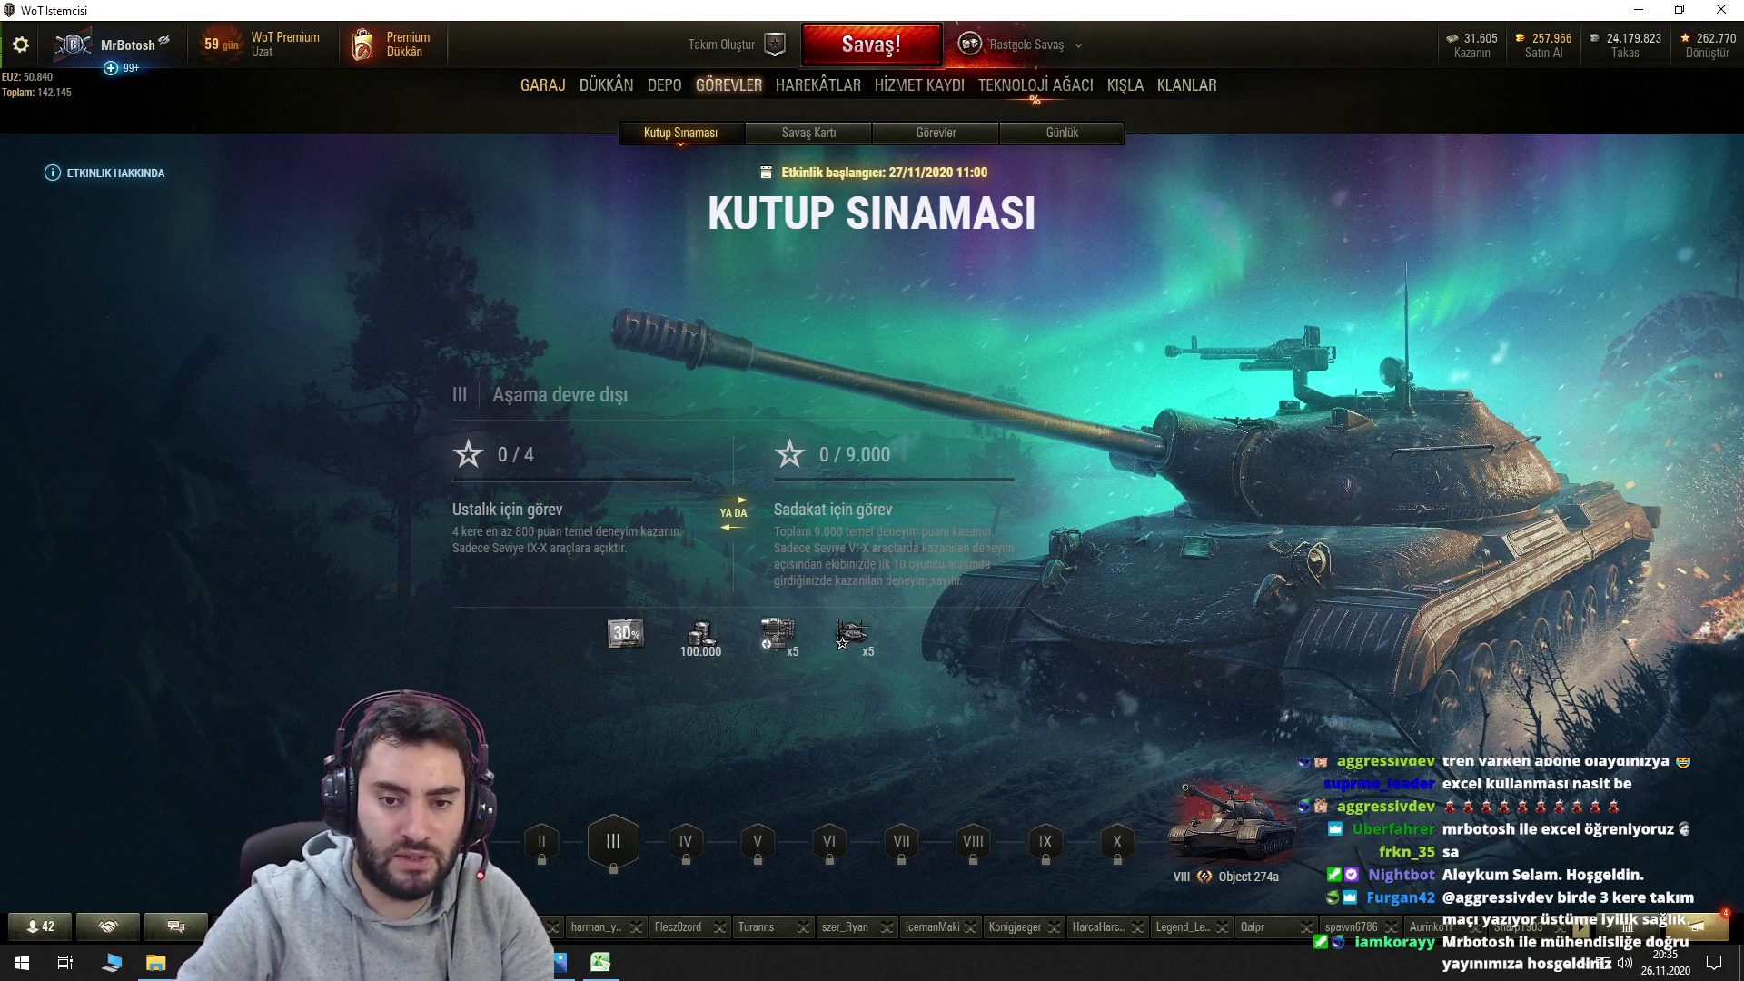
pyautogui.click(600, 962)
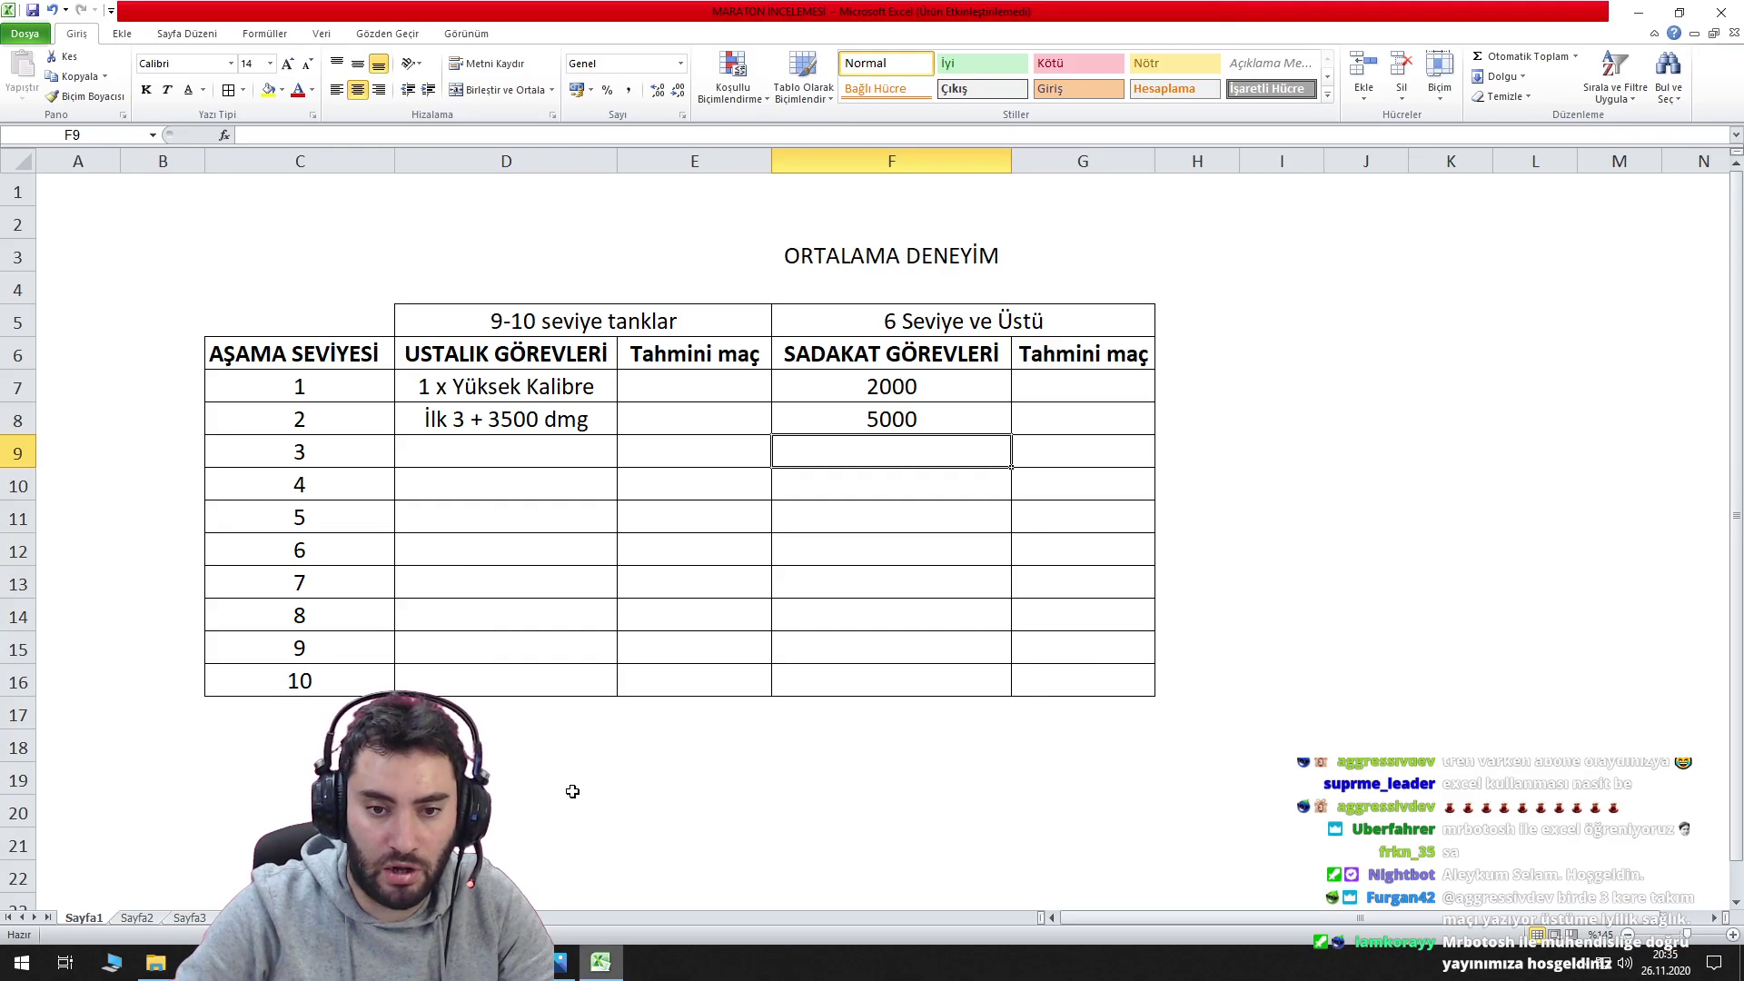
pyautogui.click(477, 457)
pyautogui.write('4x')
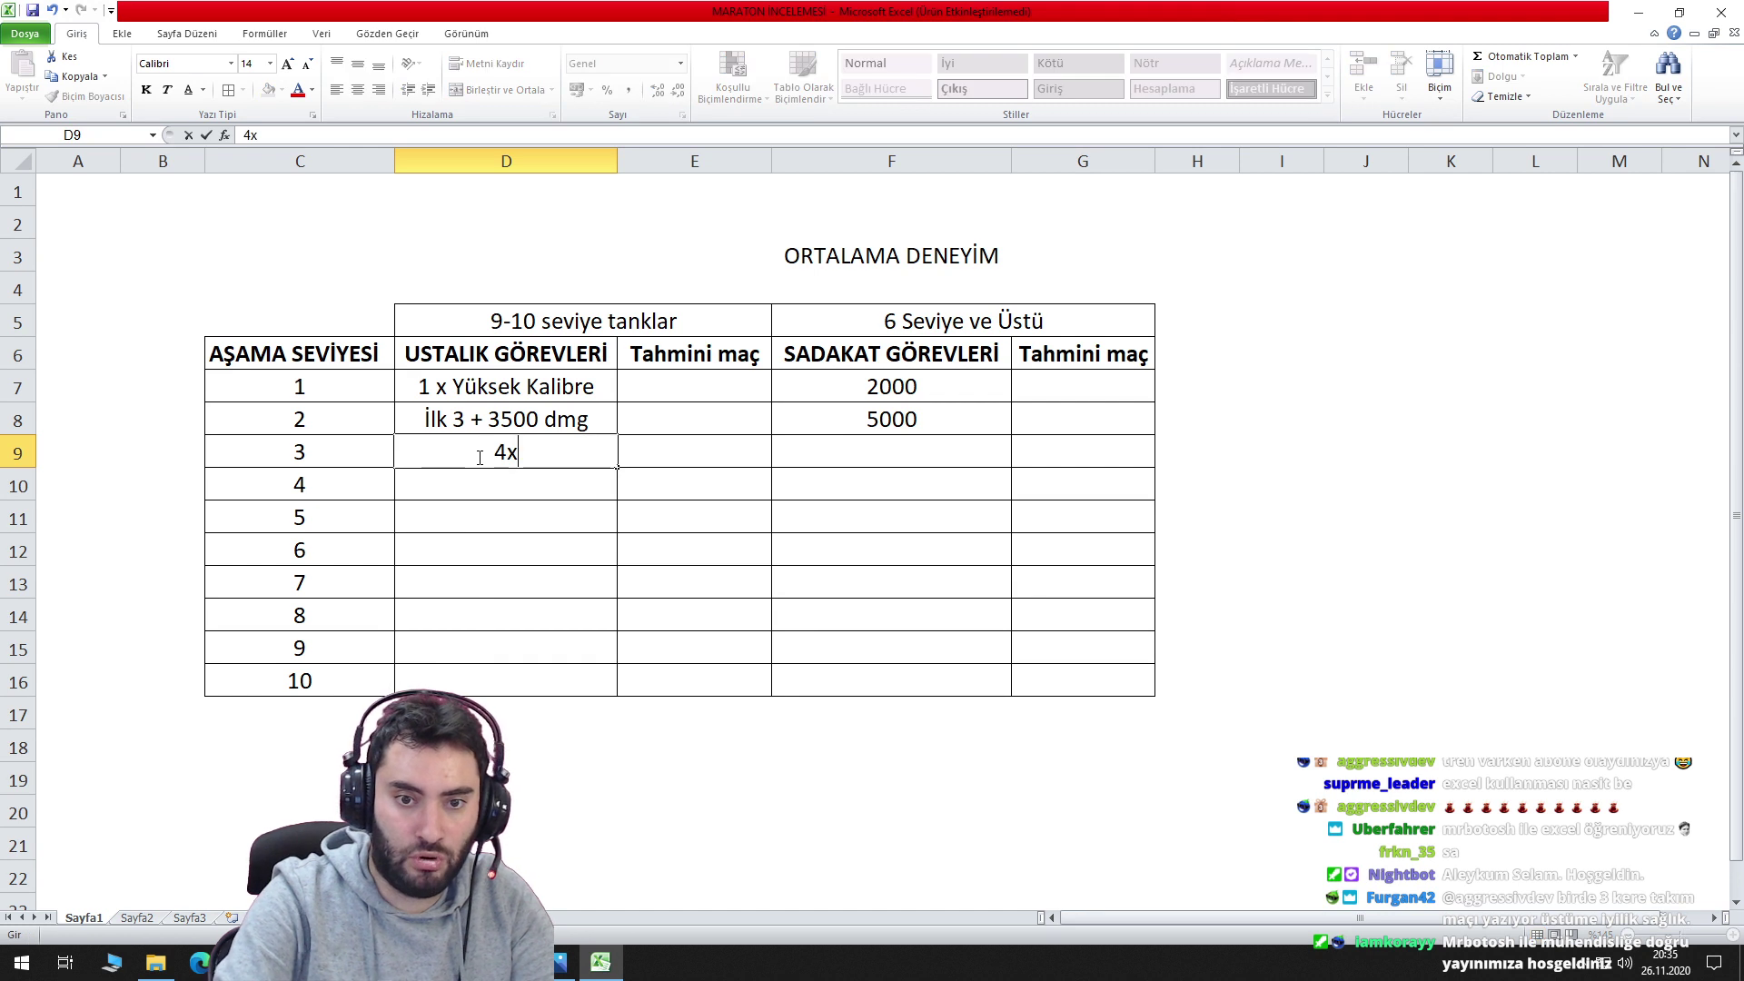
pyautogui.write(' Min 80')
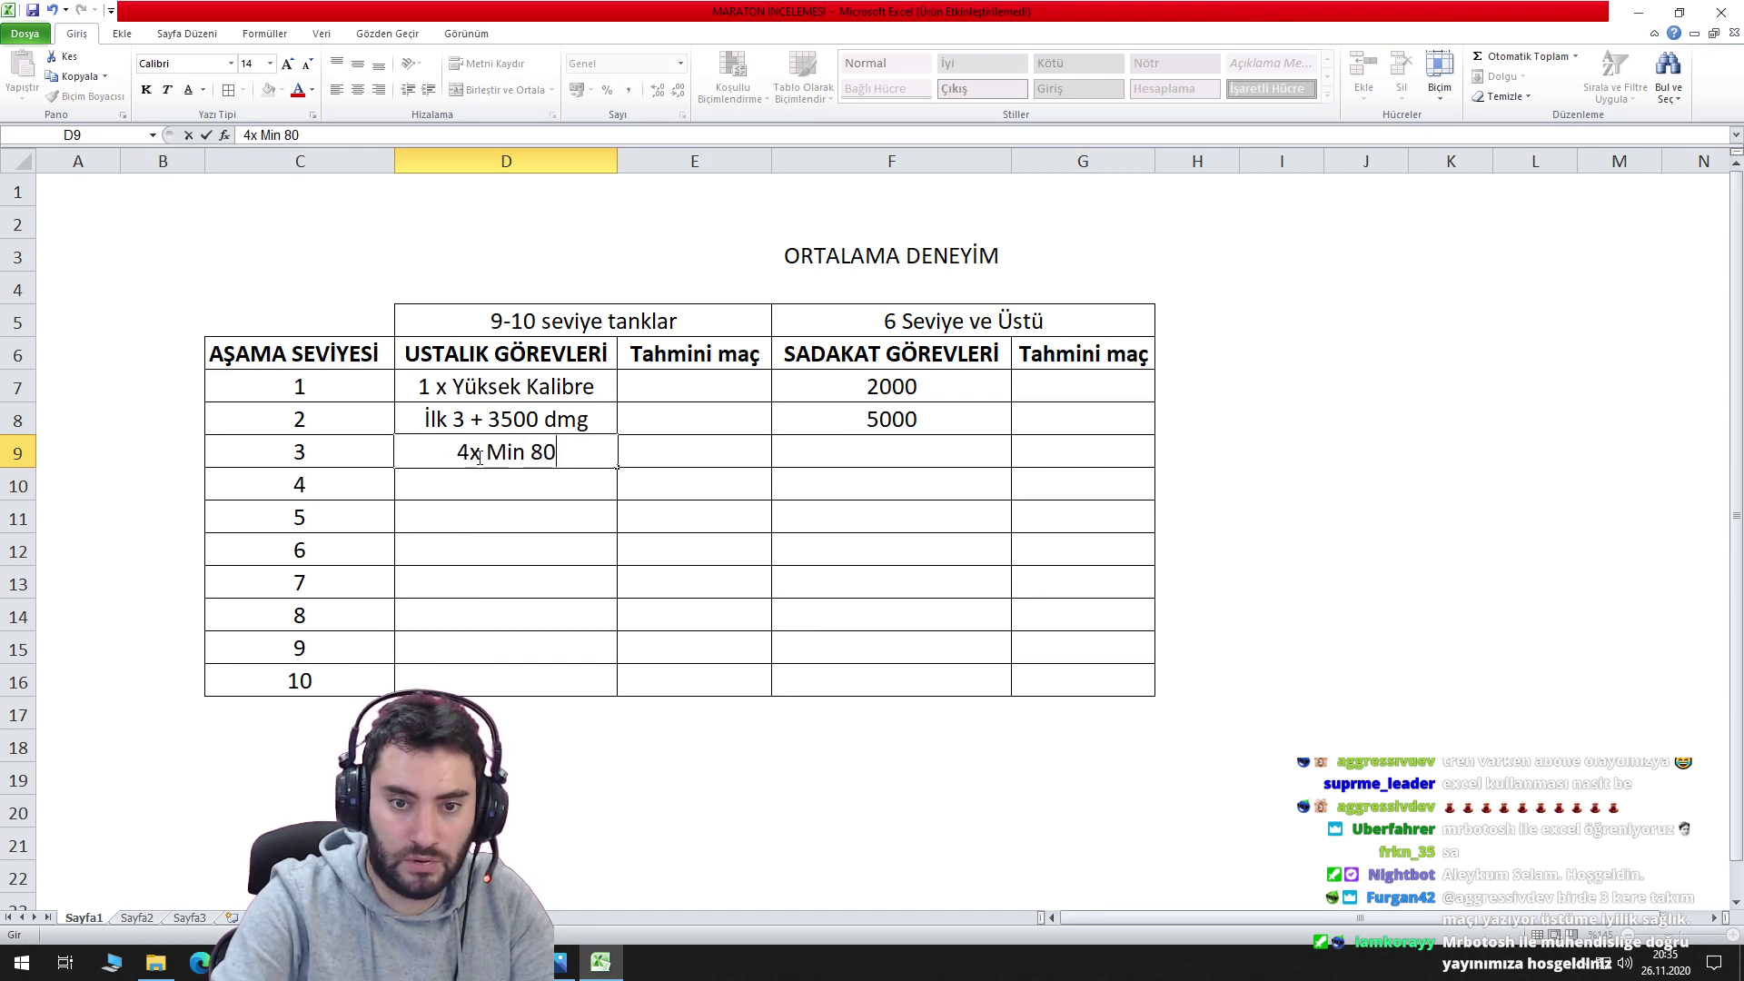
pyautogui.write('0 xp')
pyautogui.press('Tab')
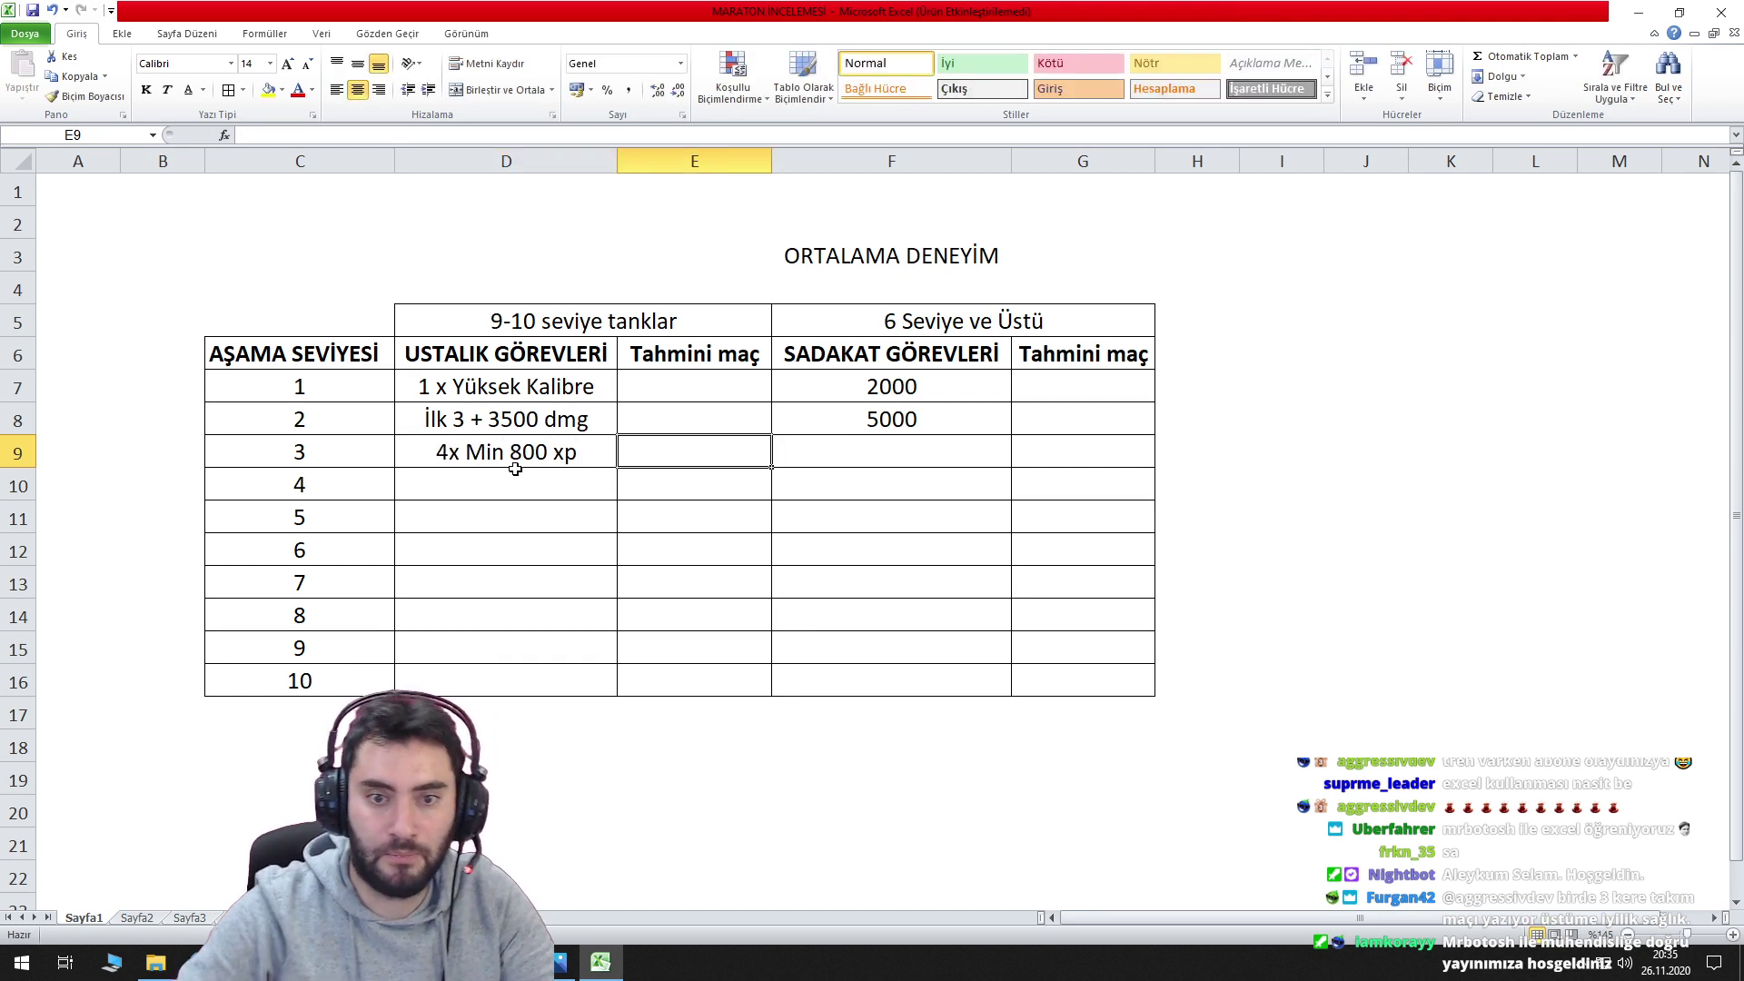
# Check the stage III loyalty requirement in the game and enter 9000 in F9.
pyautogui.hotkey('alt', 'Tab')
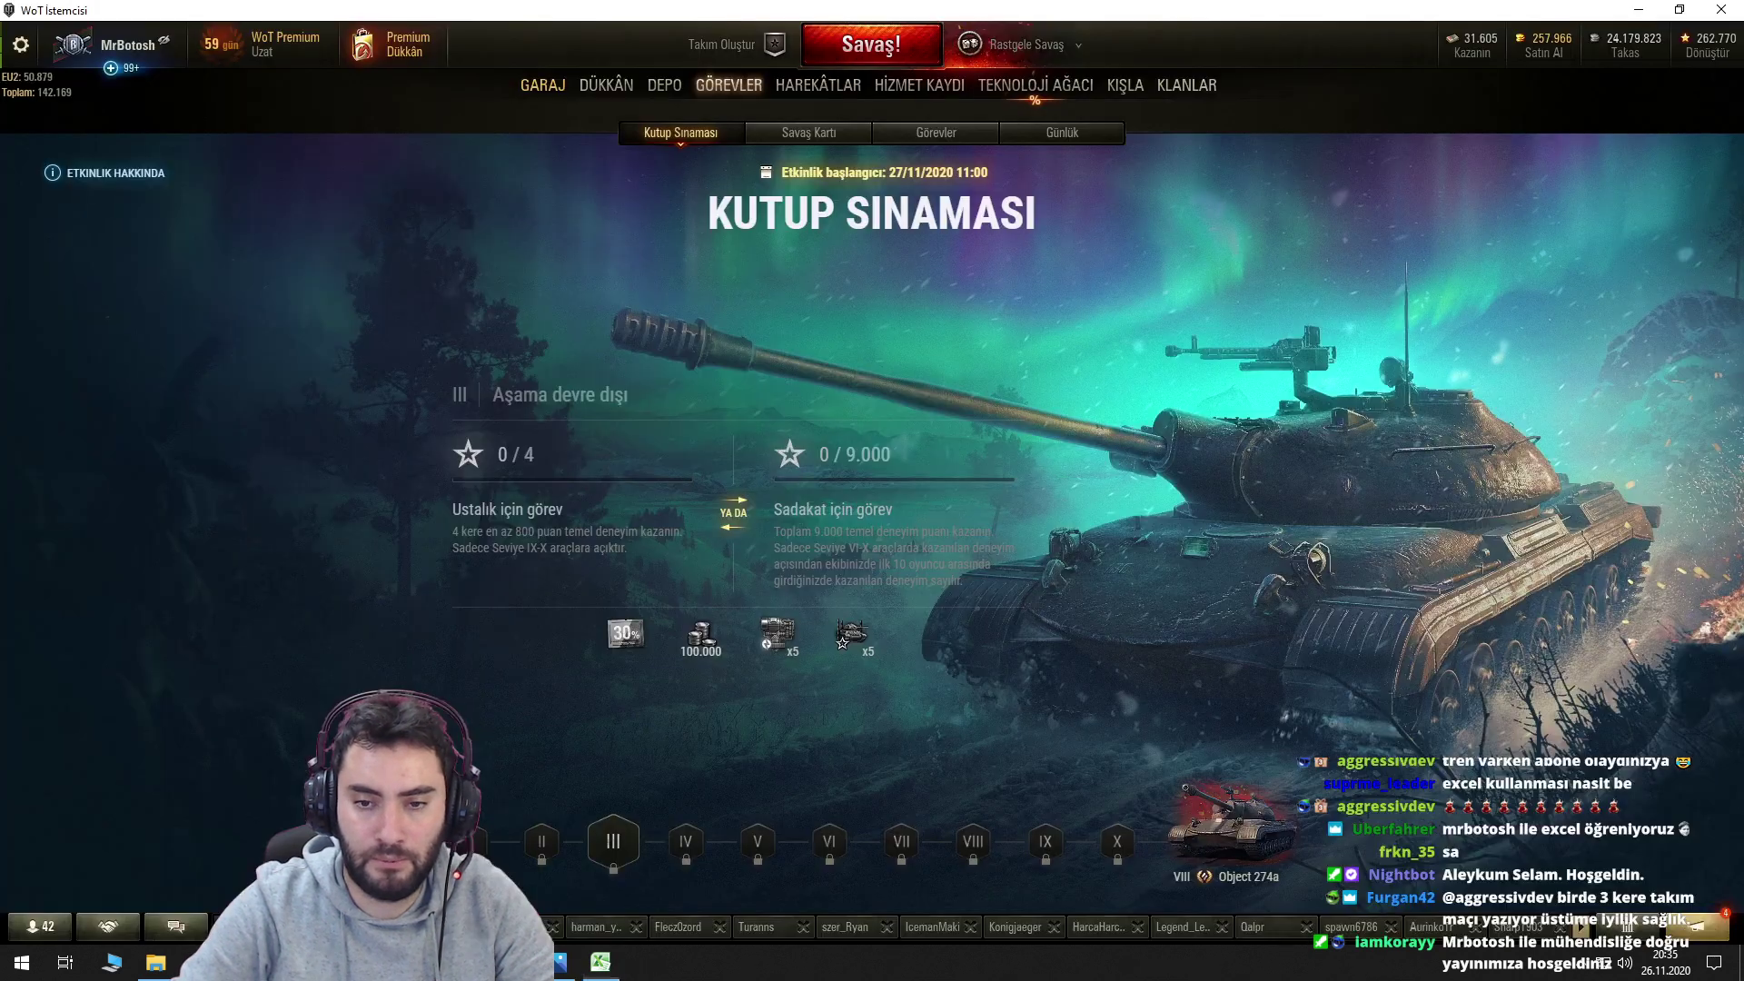
pyautogui.click(897, 460)
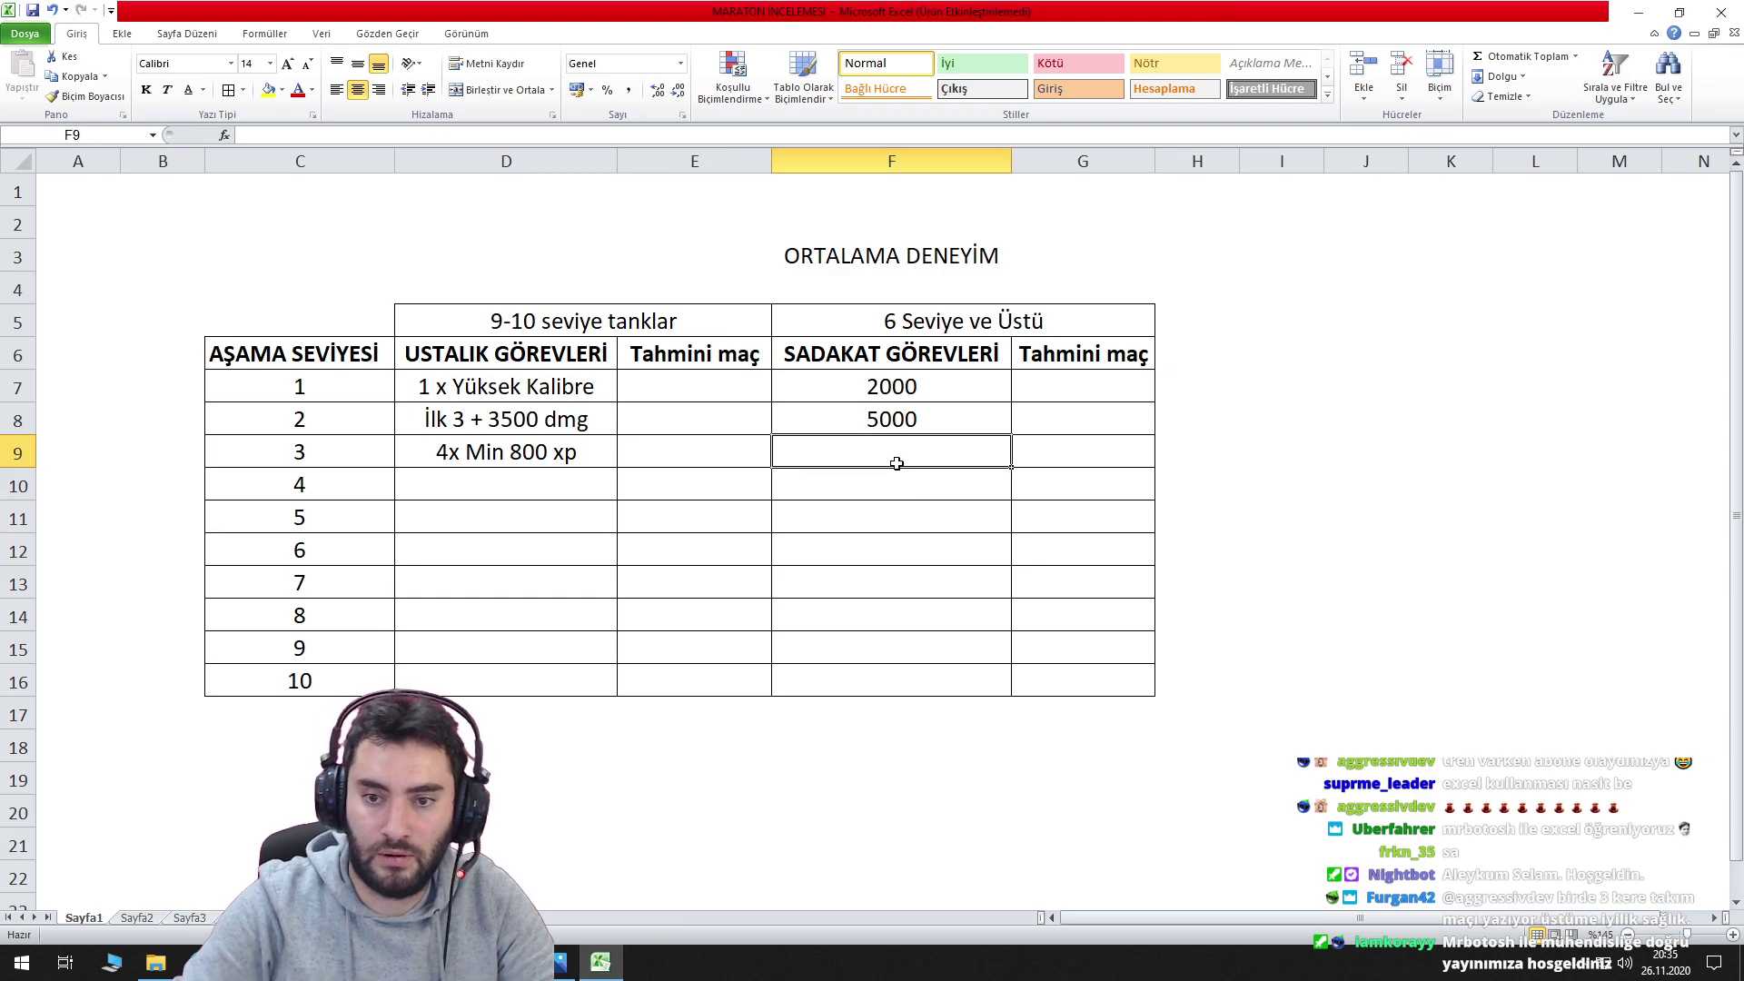
pyautogui.write('9000')
pyautogui.press('Return')
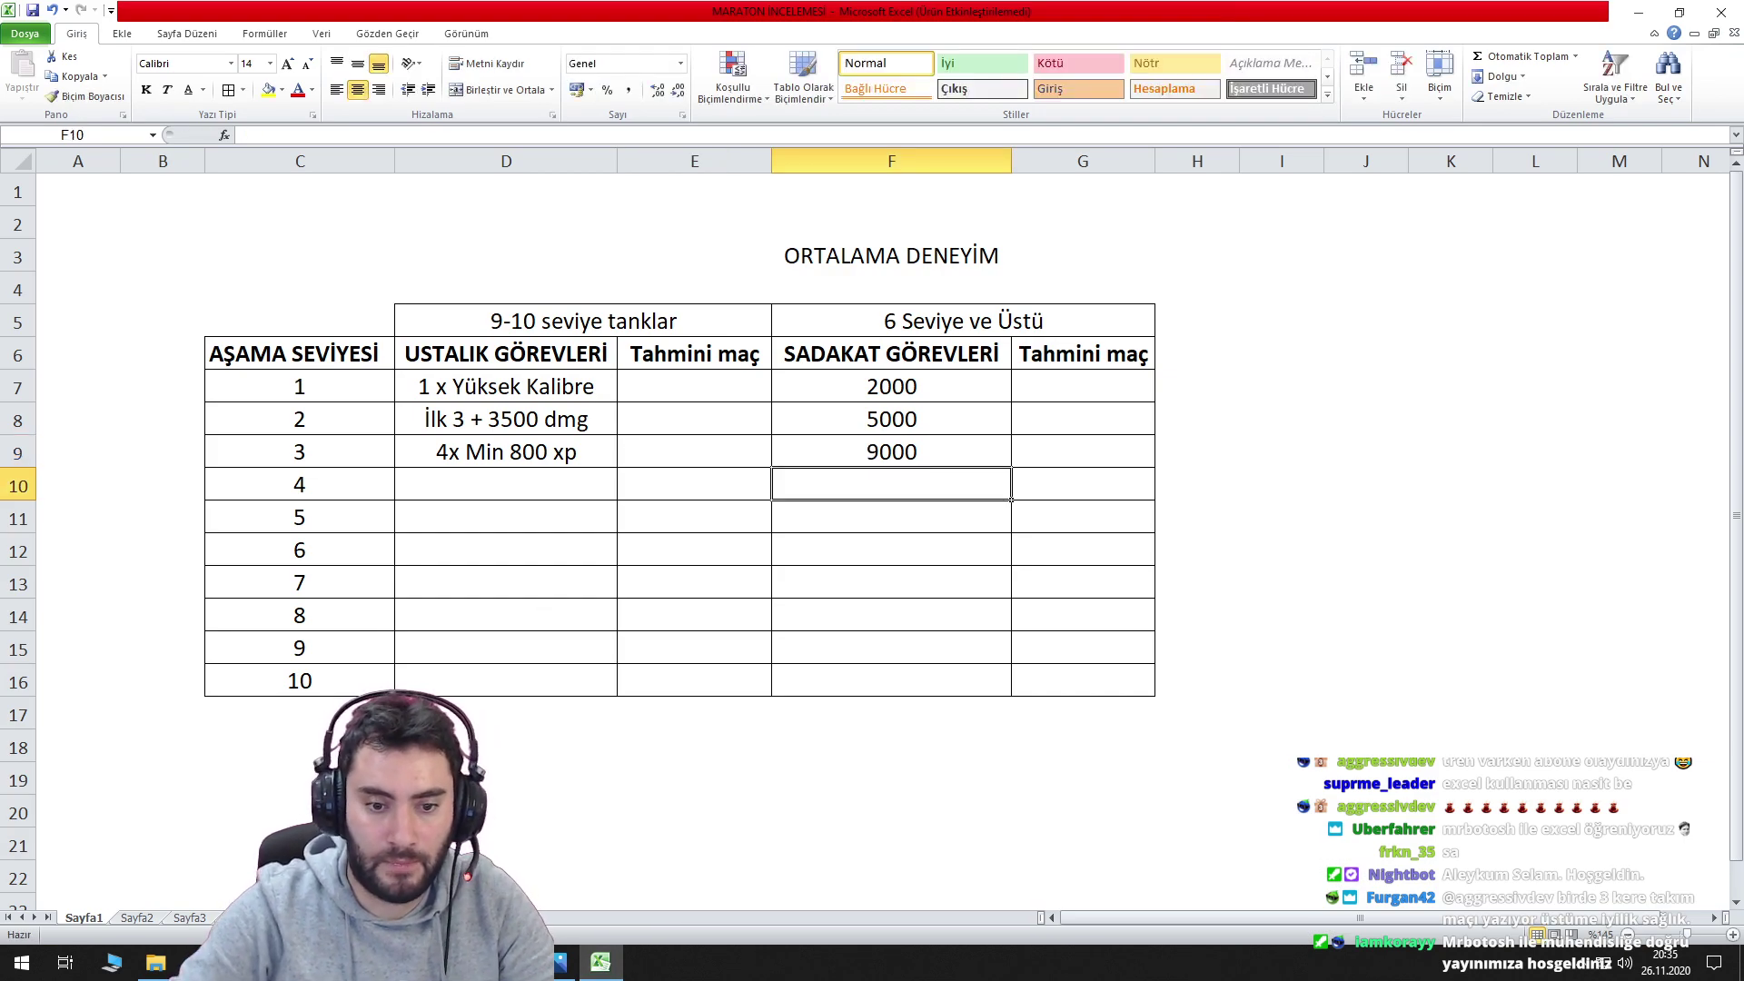
# Check stage IV in the World of Tanks client and enter 7x En iyi xp in D10 of the Excel table.
pyautogui.hotkey('alt', 'Tab')
pyautogui.click(686, 851)
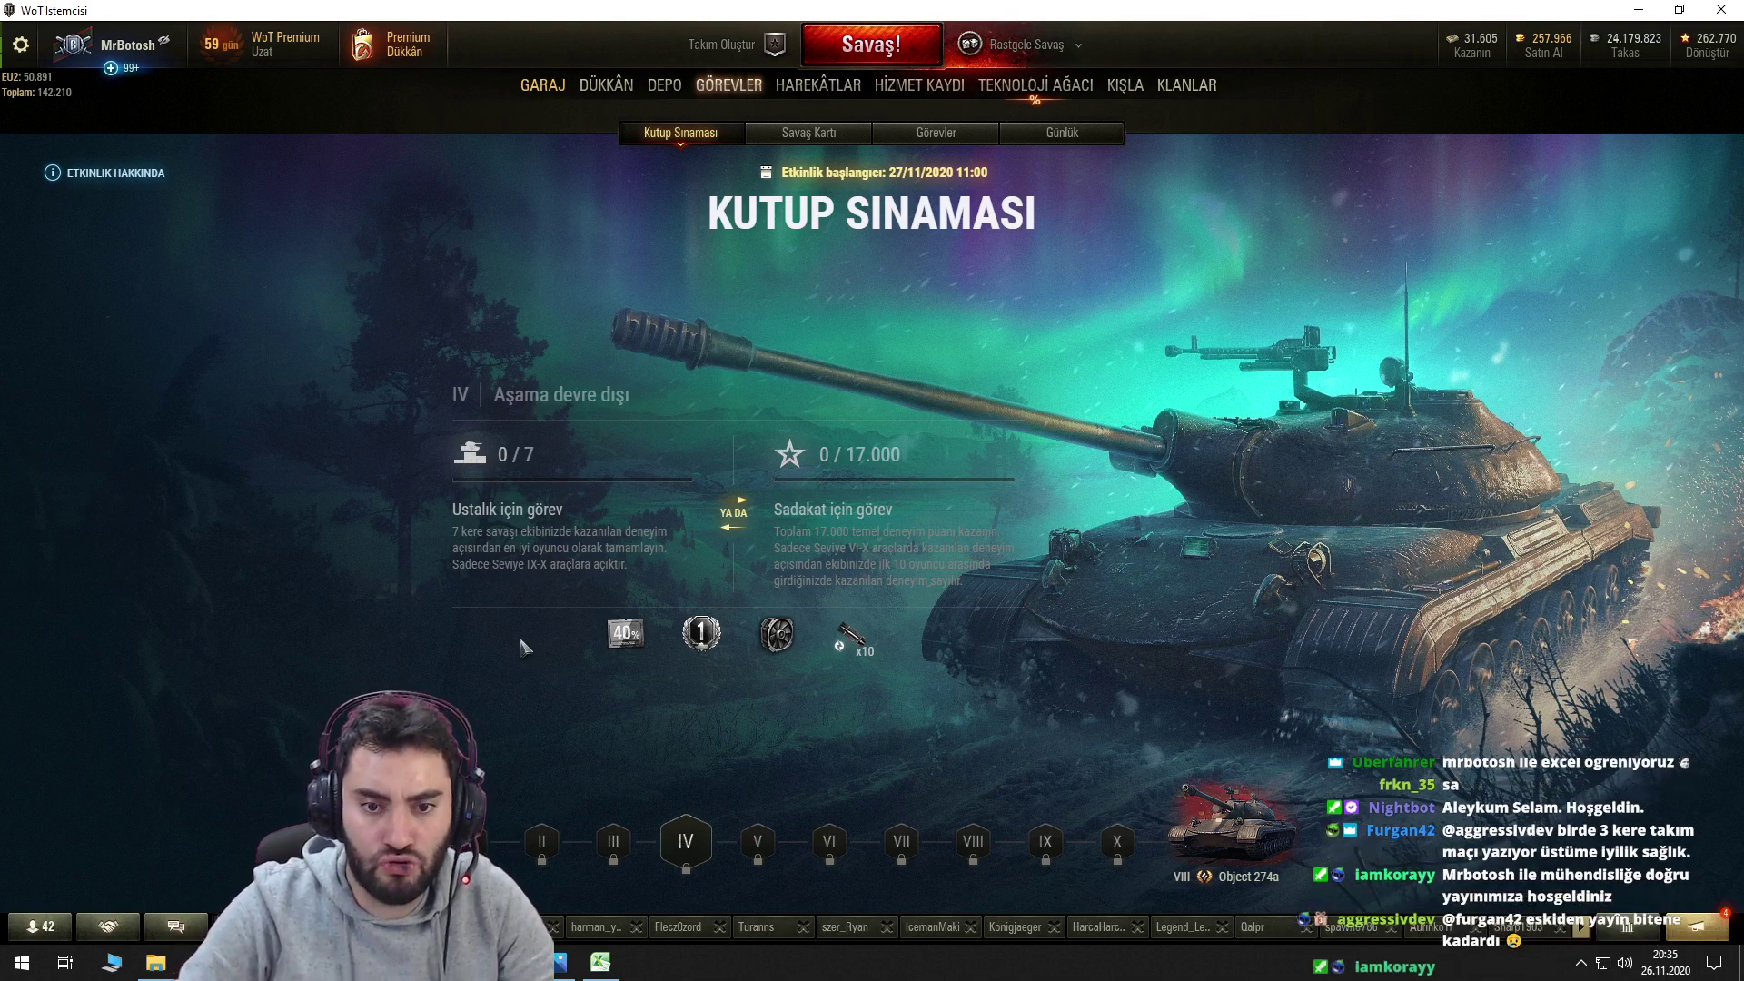
pyautogui.click(602, 961)
pyautogui.click(466, 479)
pyautogui.write('7x En iyi xp')
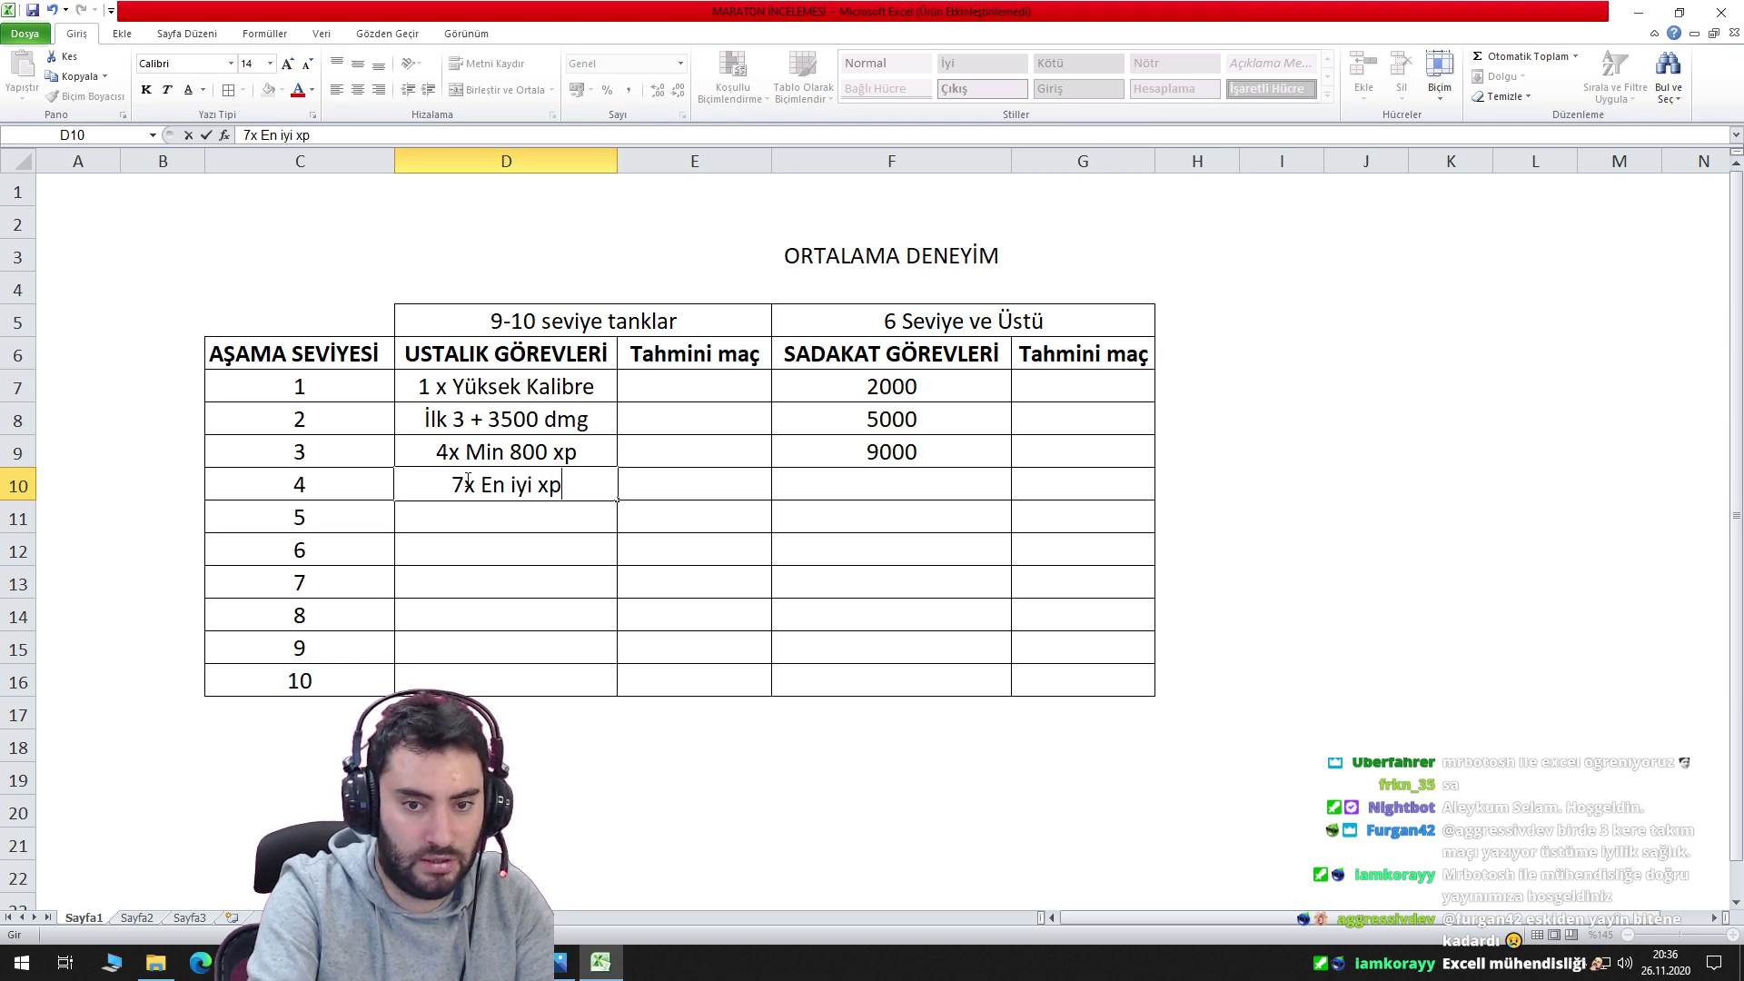
# Check the stage IV loyalty requirement in the game and enter 17000 in F10.
pyautogui.press('Tab')
pyautogui.press('Tab')
pyautogui.hotkey('alt', 'Tab')
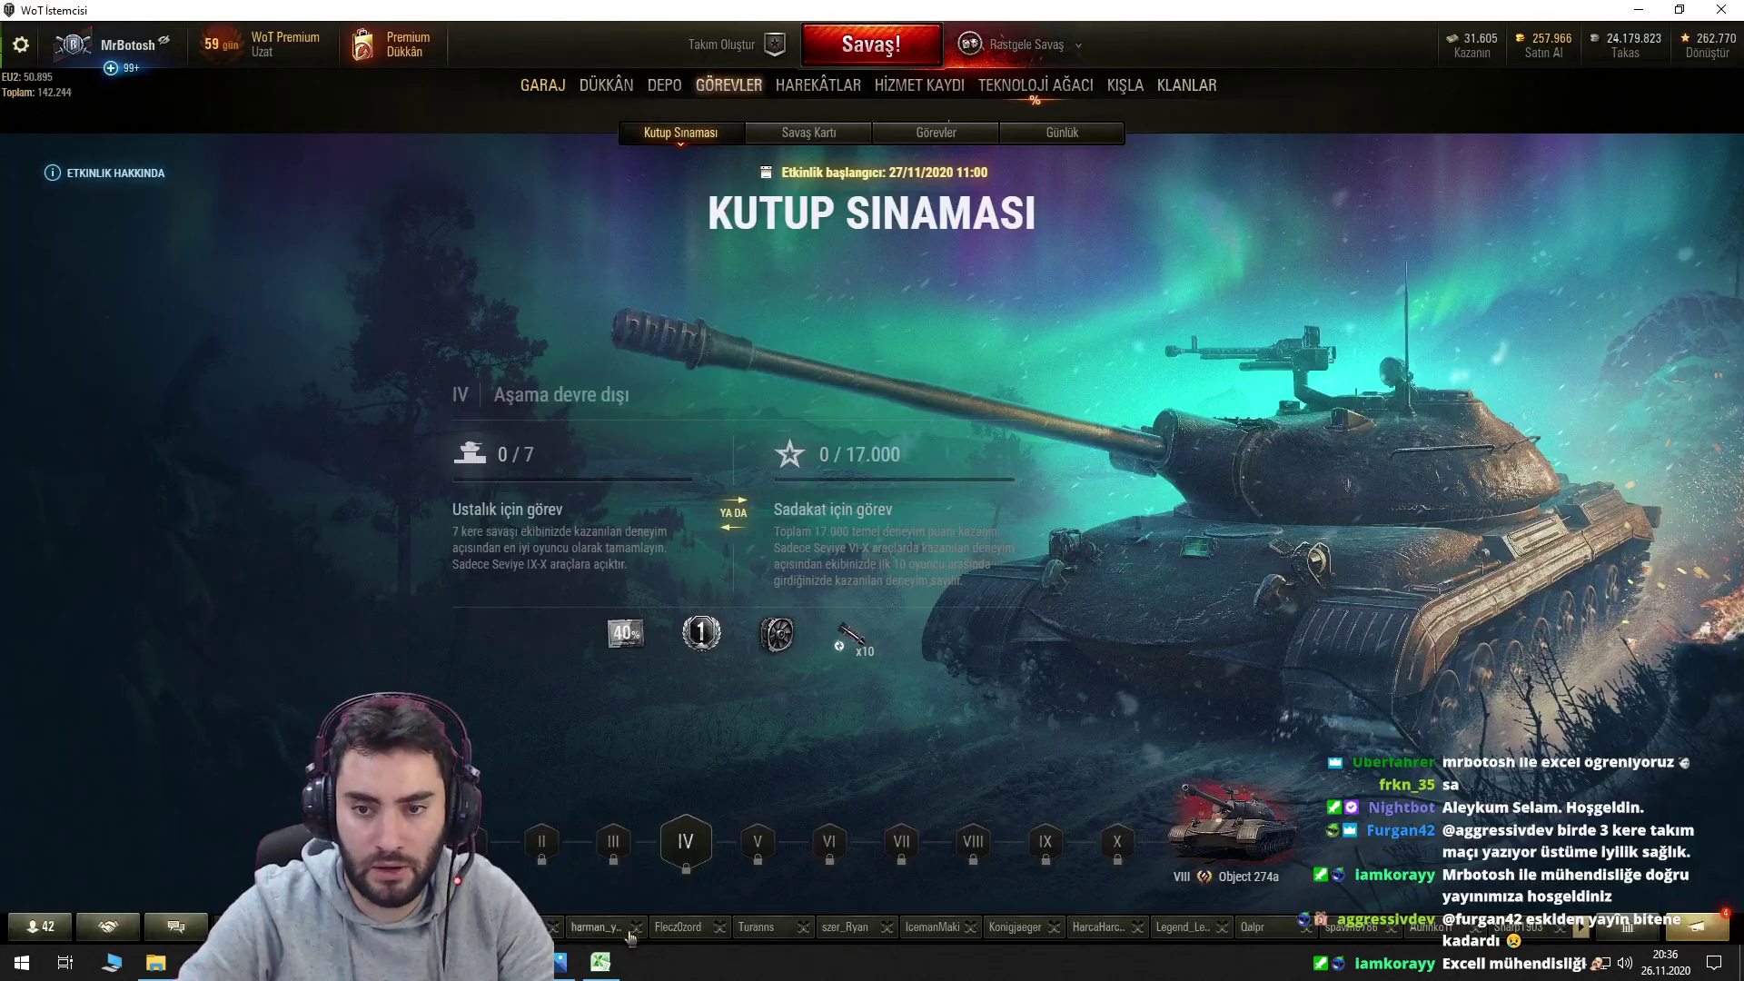
pyautogui.hotkey('alt', 'Tab')
pyautogui.write('17000')
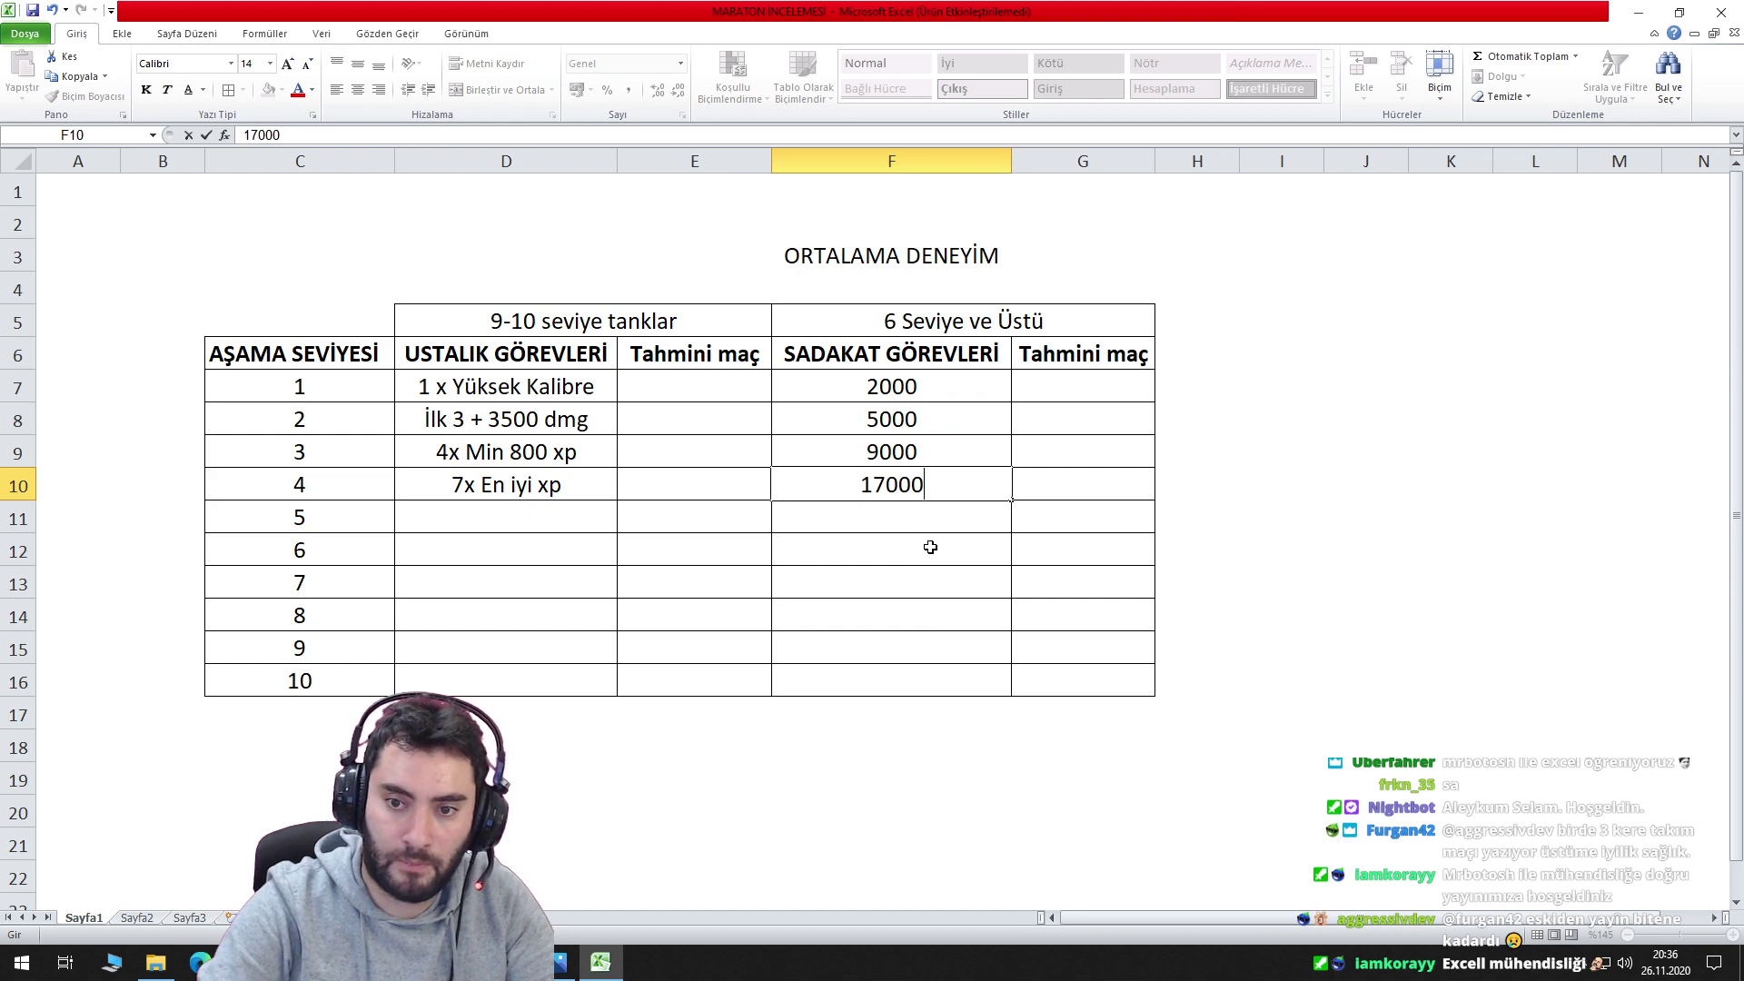
pyautogui.press('Return')
# Check stage V in the World of Tanks client, then copy the D7 task to D11 in Excel and change it to 4 x Yüksek Kalibre.
pyautogui.hotkey('alt', 'Tab')
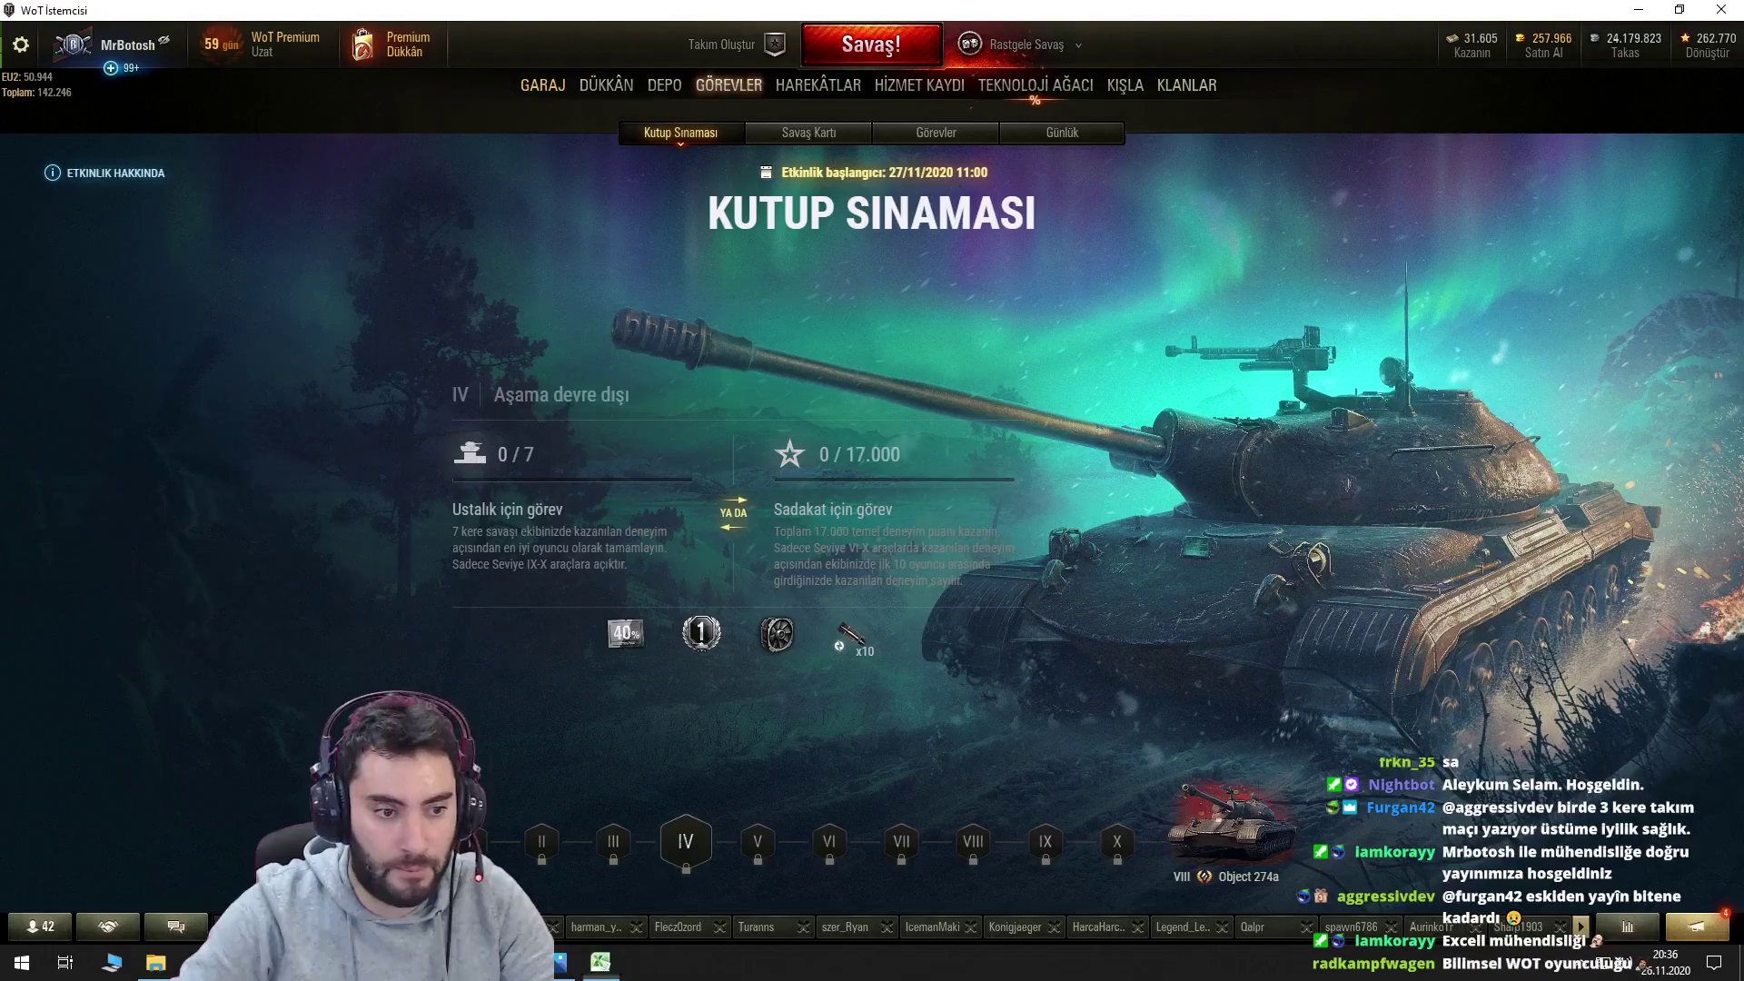
pyautogui.click(769, 847)
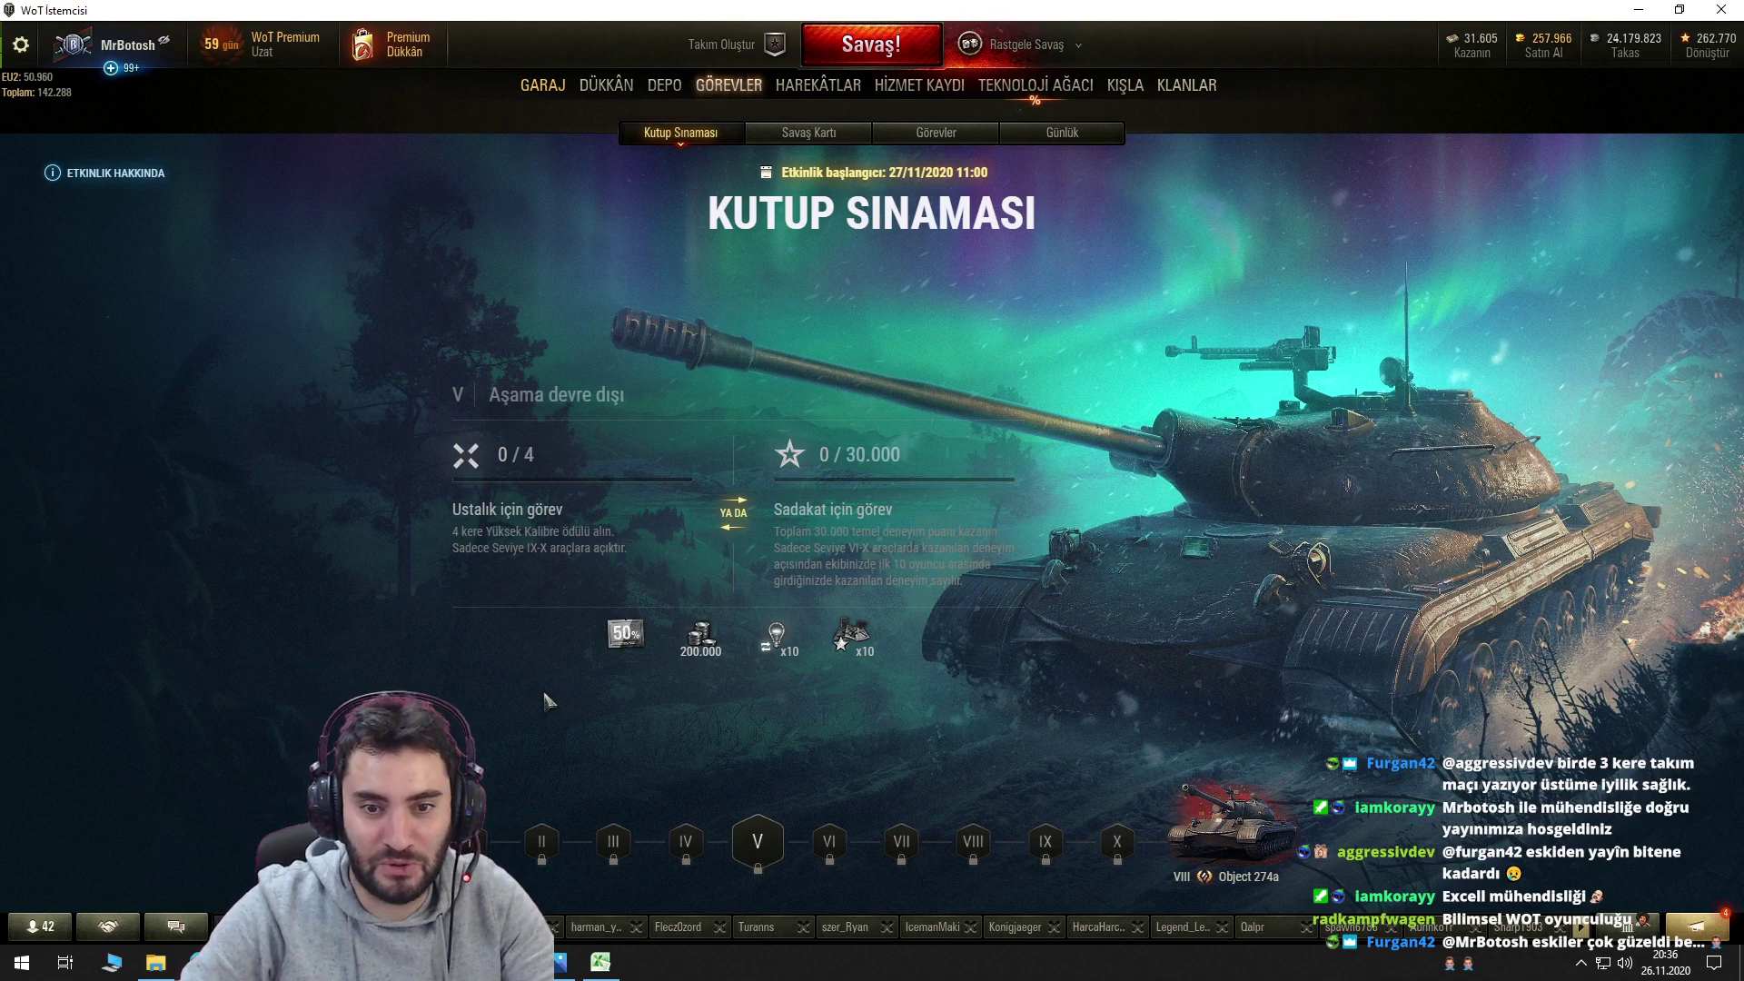
pyautogui.click(604, 963)
pyautogui.click(477, 389)
pyautogui.hotkey('ctrl', 'c')
pyautogui.click(472, 522)
pyautogui.hotkey('ctrl', 'v')
pyautogui.press('Escape')
pyautogui.doubleClick(428, 517)
pyautogui.press('BackSpace')
pyautogui.write('4')
pyautogui.press('Return')
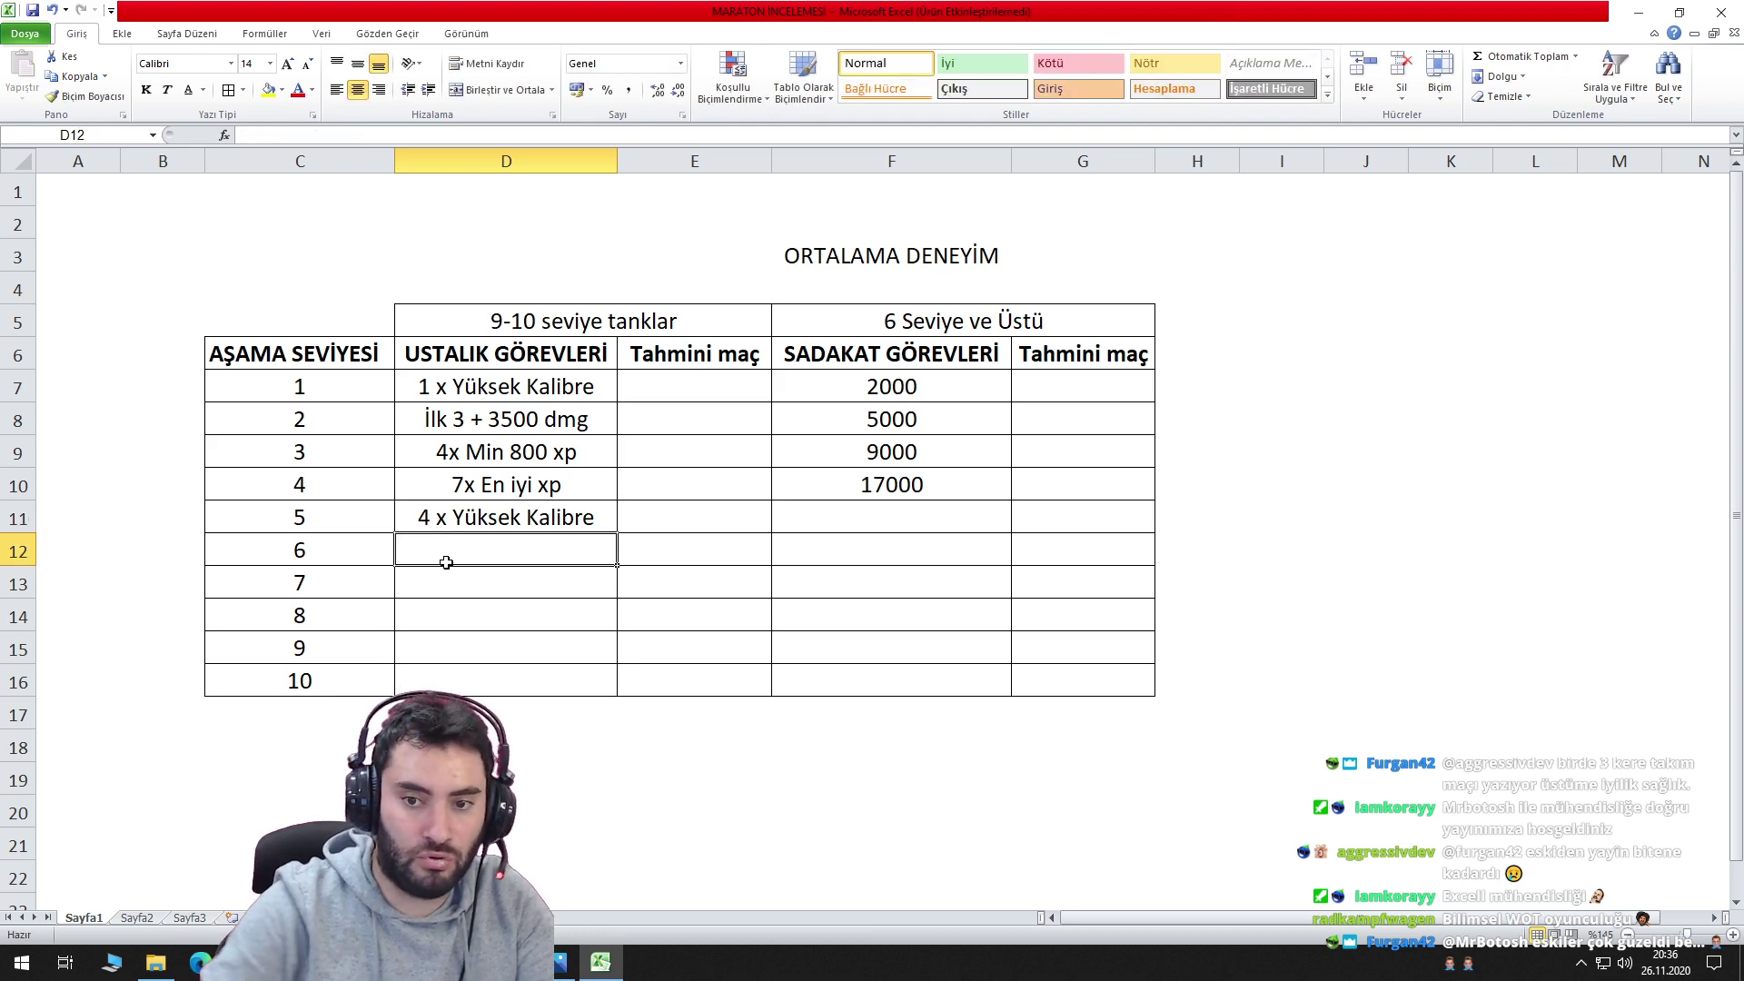
# Check the stage V loyalty requirement in the World of Tanks client and enter 30000 in F11 of the Excel table.
pyautogui.hotkey('alt', 'Tab')
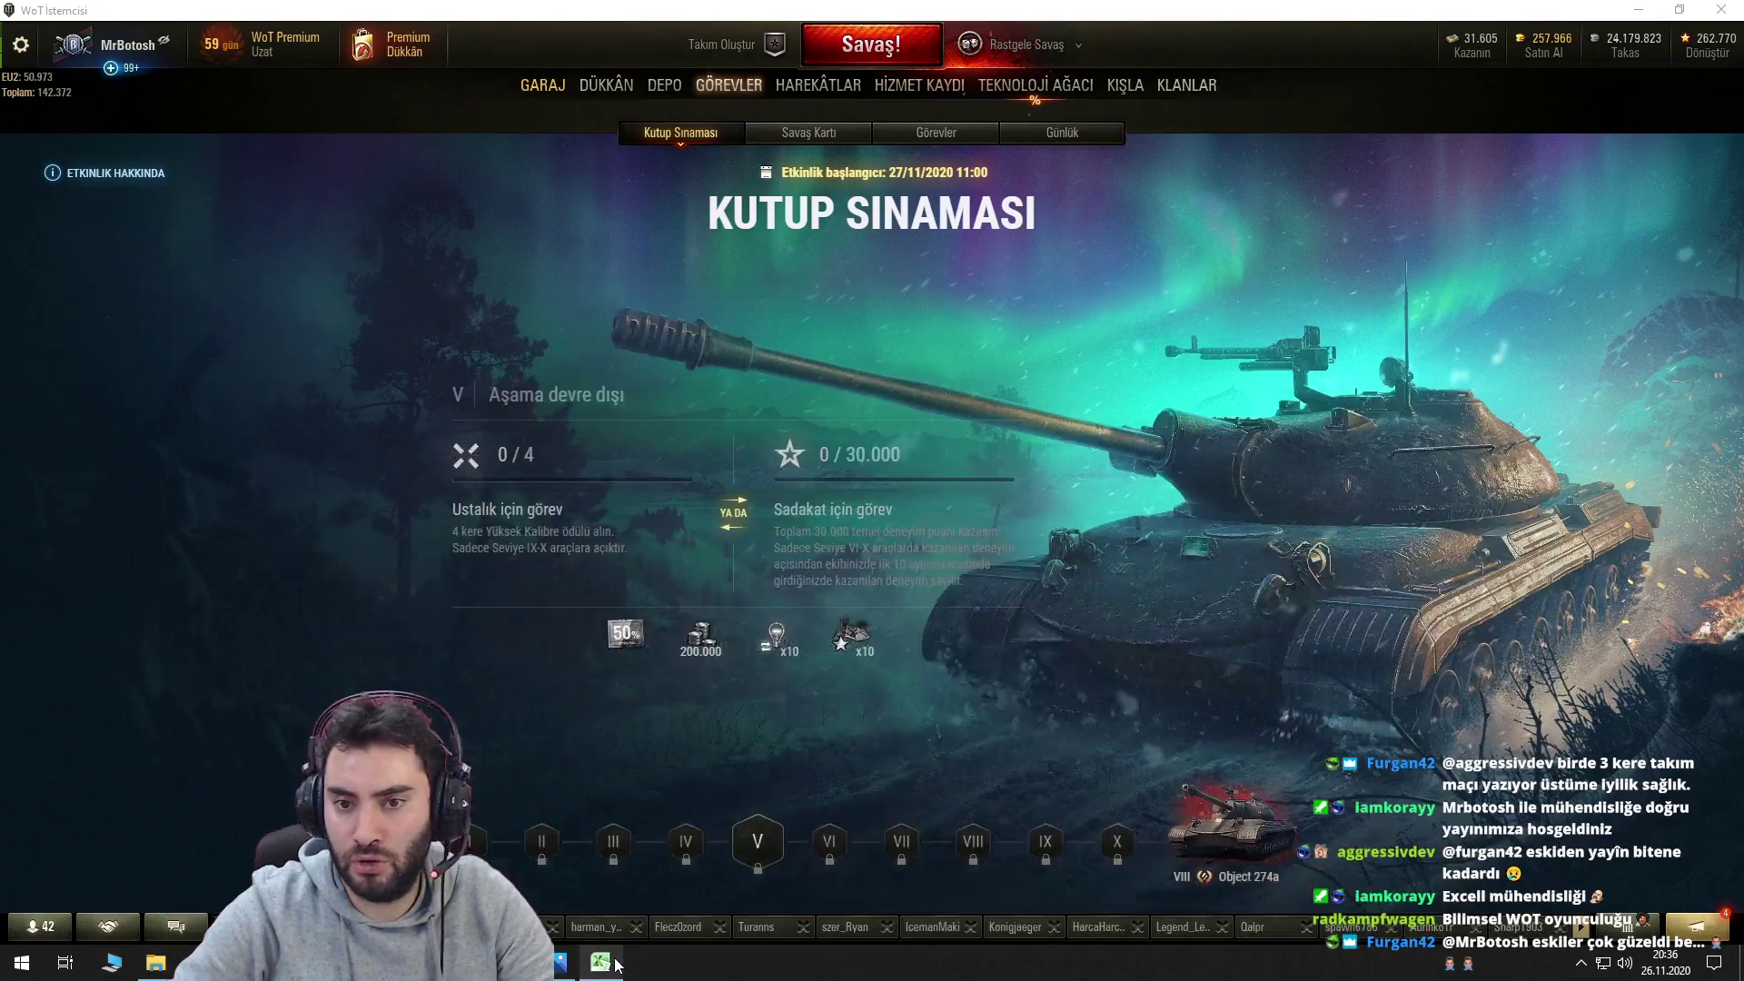
pyautogui.hotkey('alt', 'Tab')
pyautogui.click(892, 510)
pyautogui.write('30000')
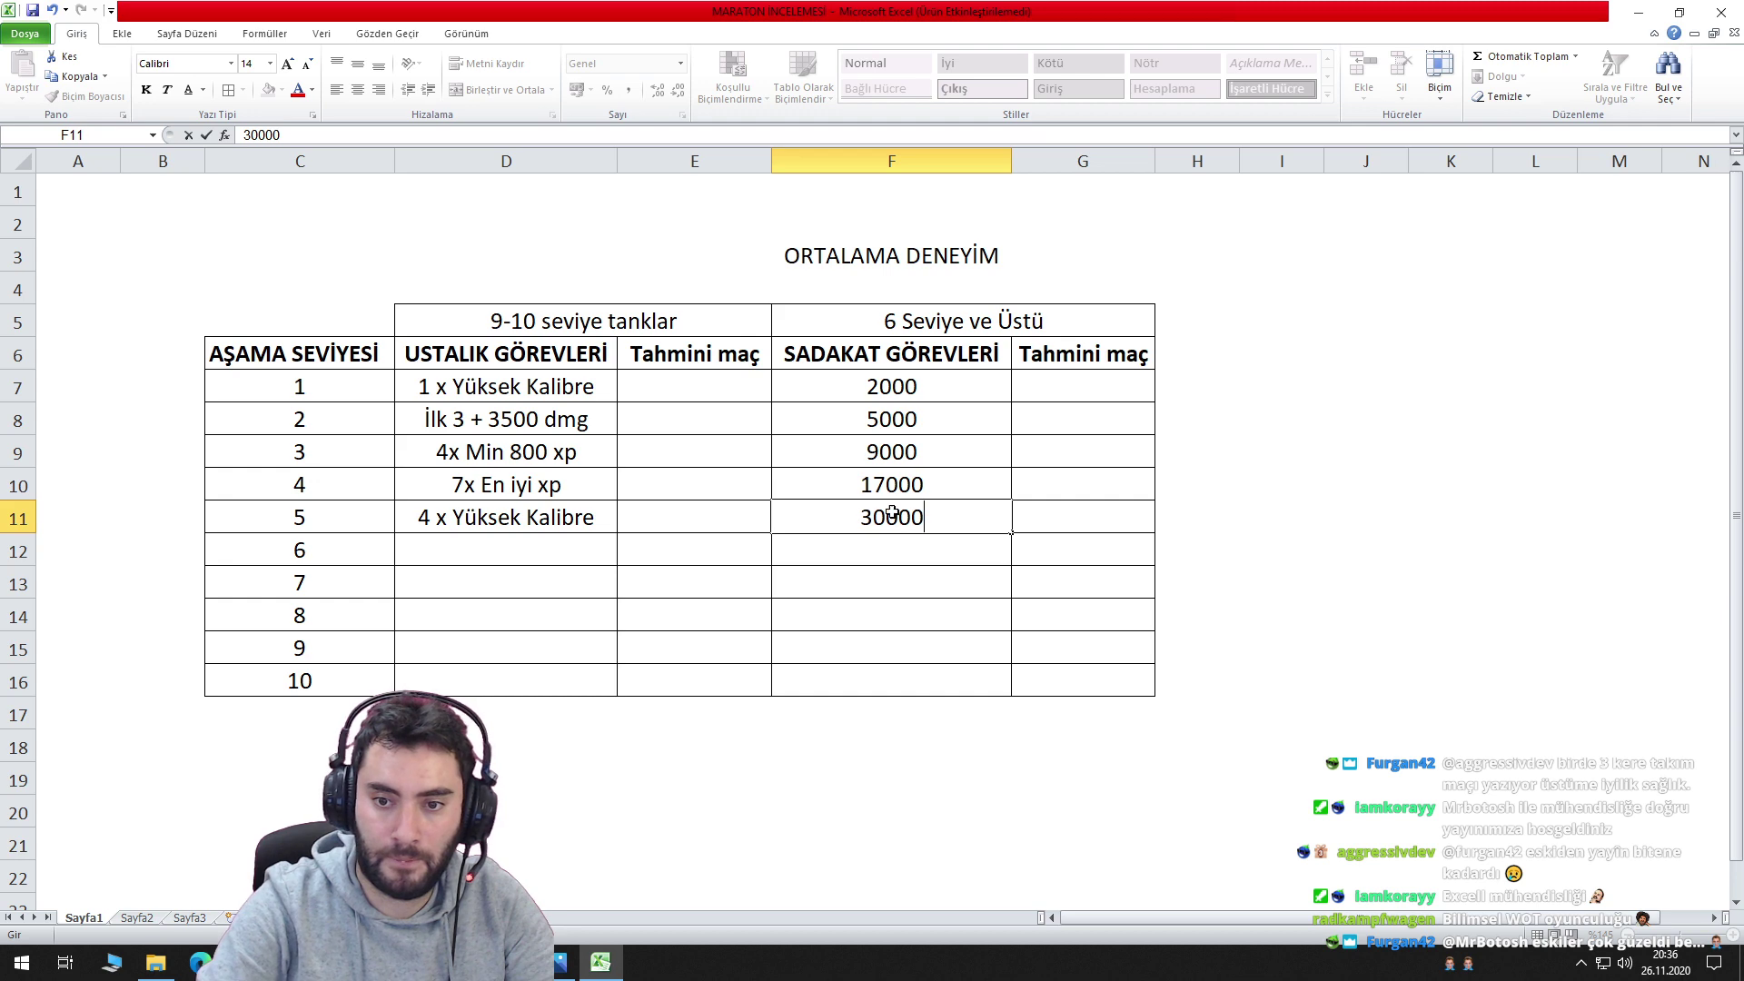
pyautogui.press('Return')
# Check stage VI in the World of Tanks client and enter 18x En iyi DMG in D12 of the Excel table.
pyautogui.hotkey('alt', 'Tab')
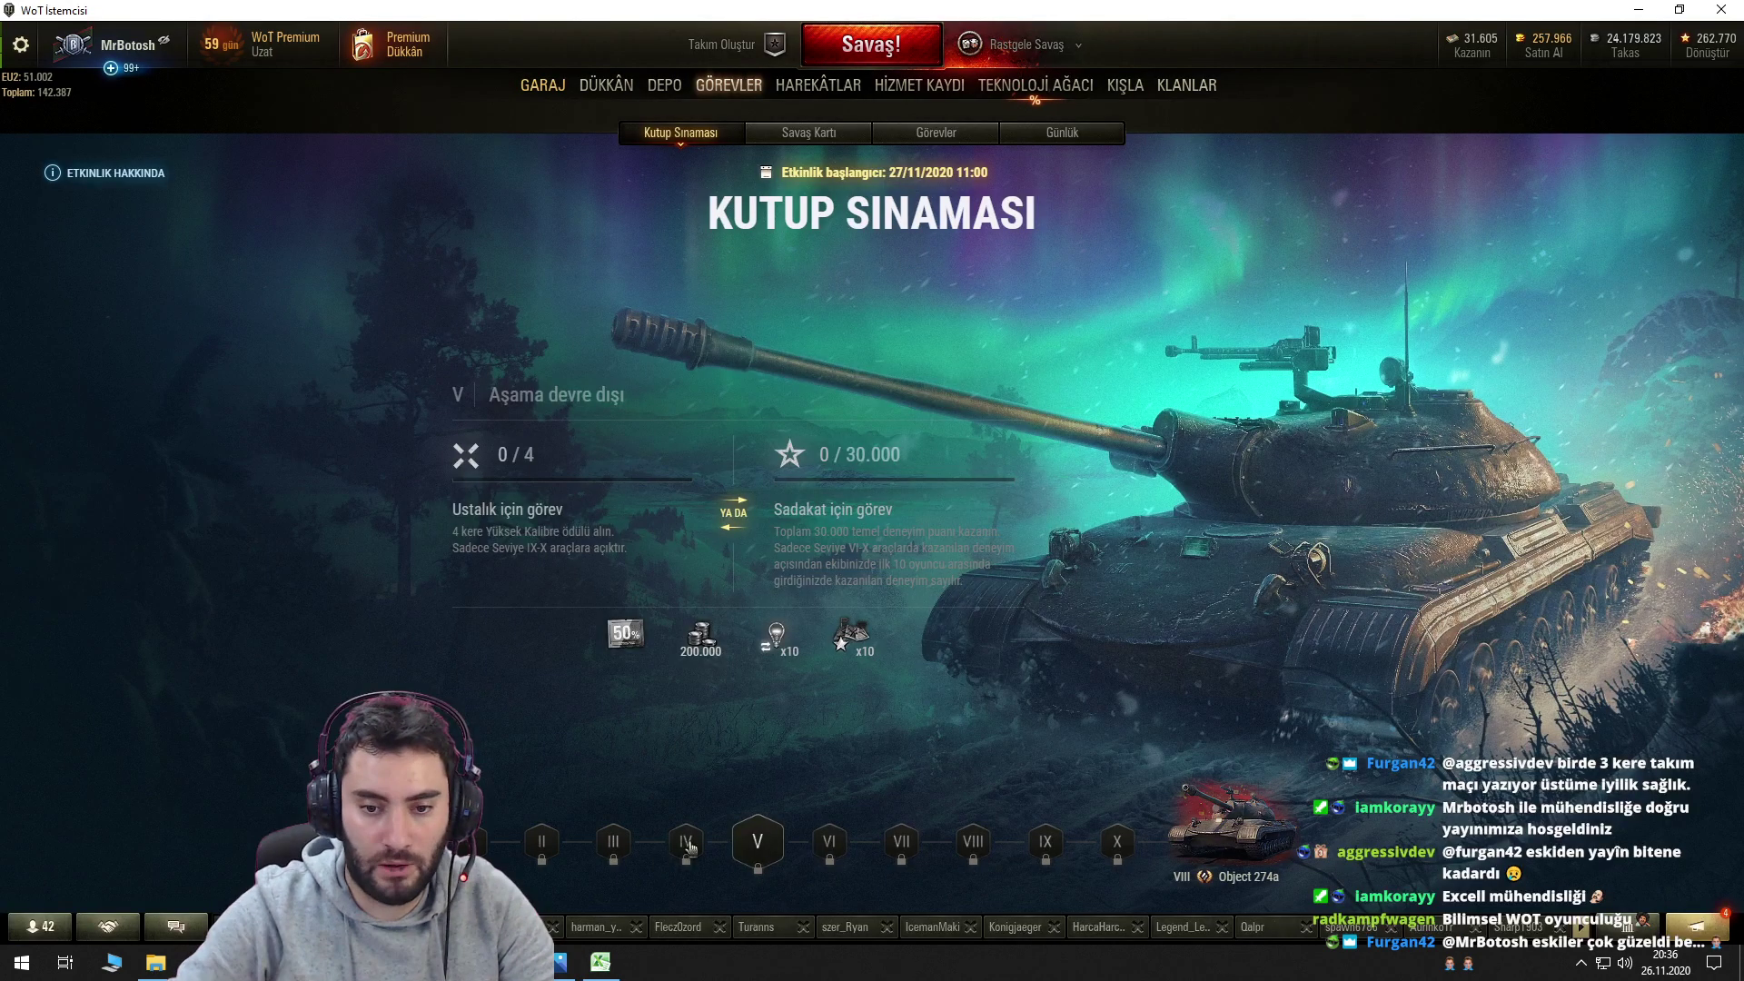
pyautogui.click(813, 841)
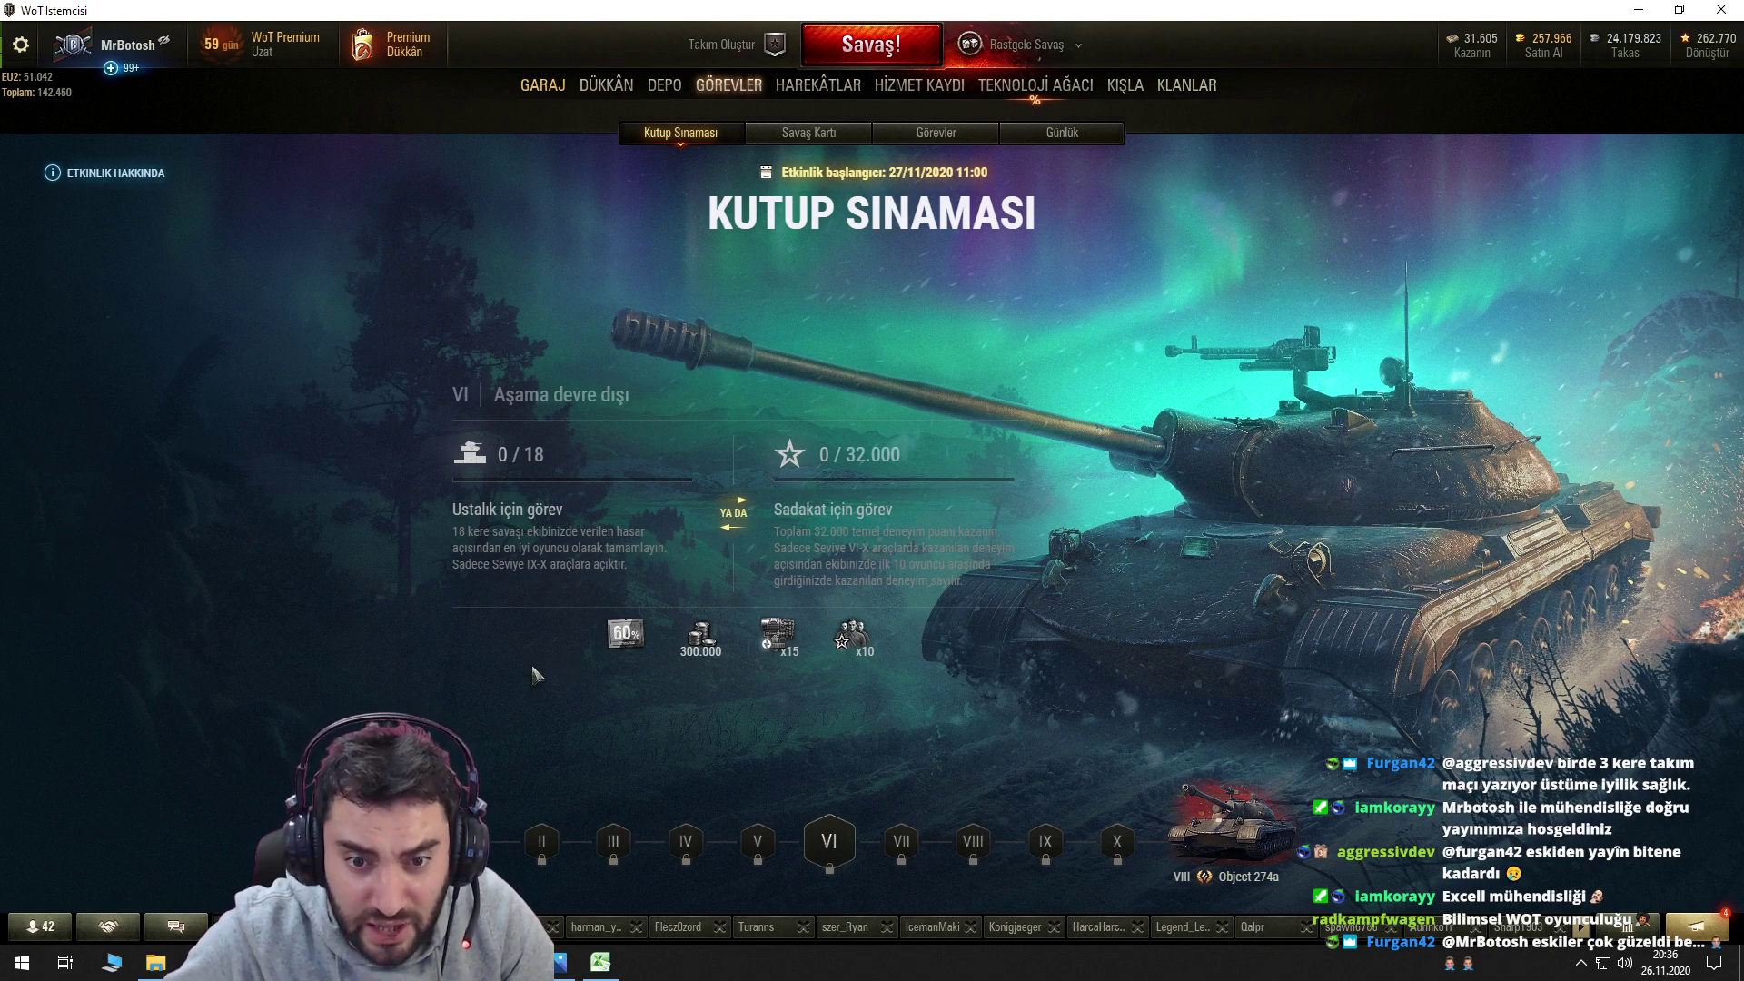
pyautogui.hotkey('alt', 'Tab')
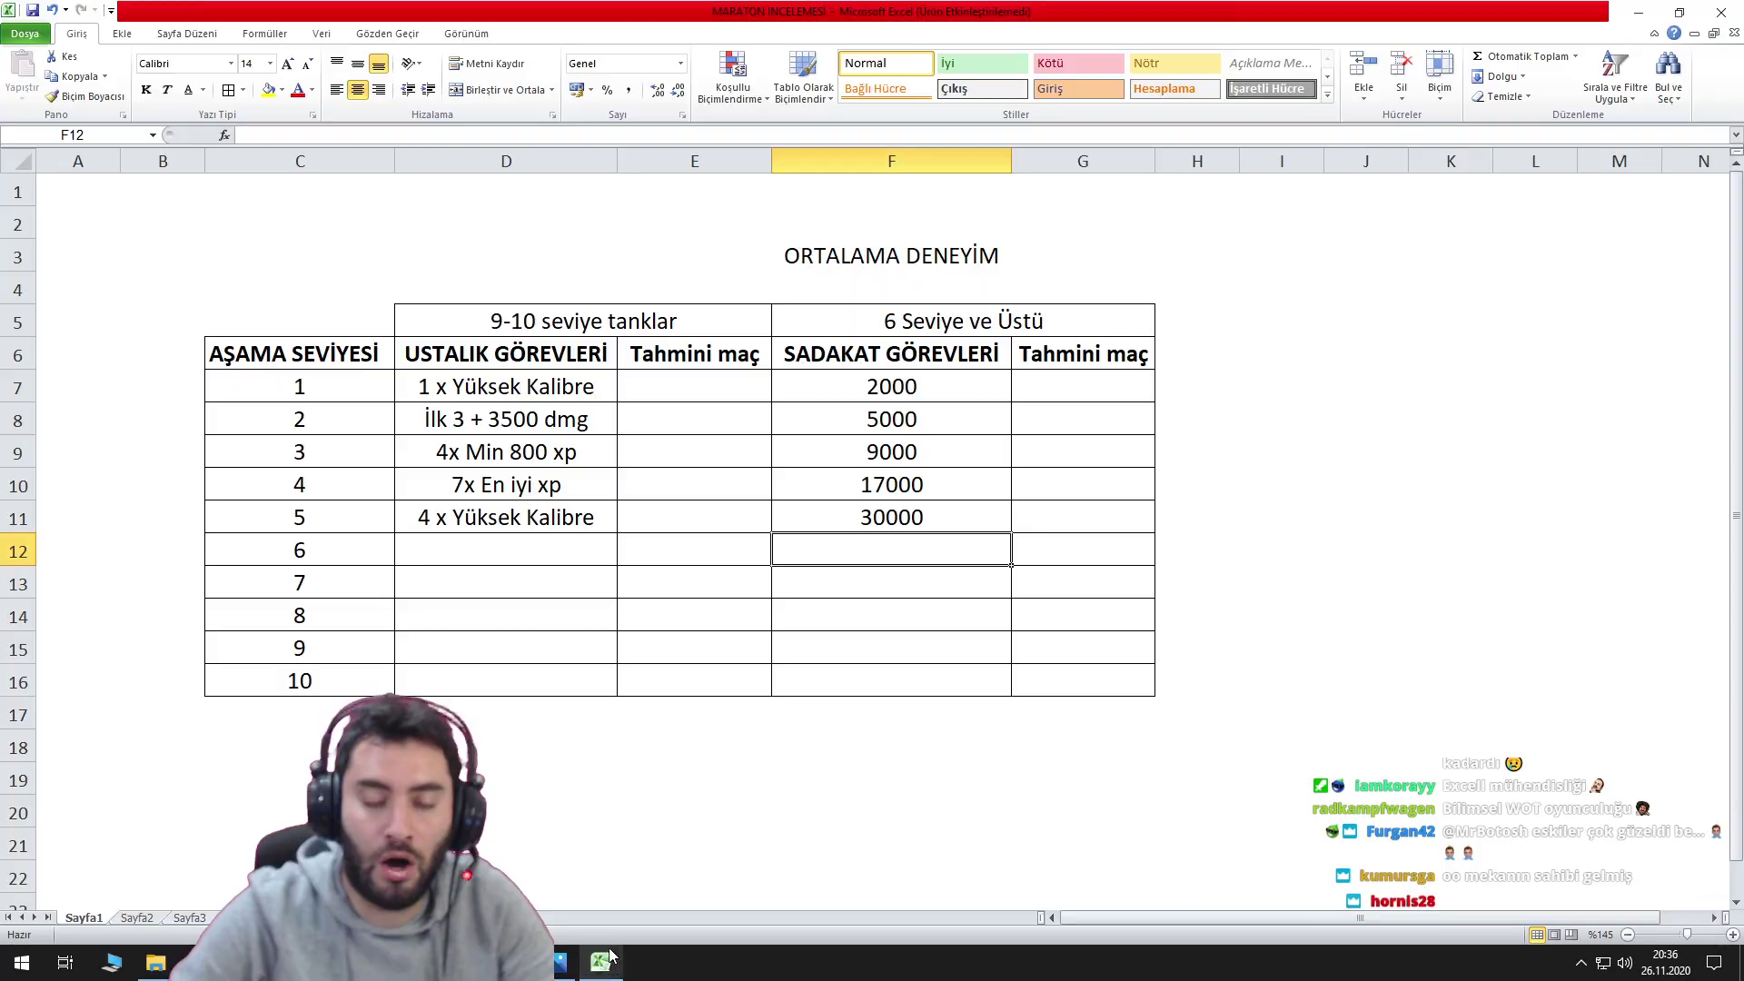
pyautogui.click(475, 539)
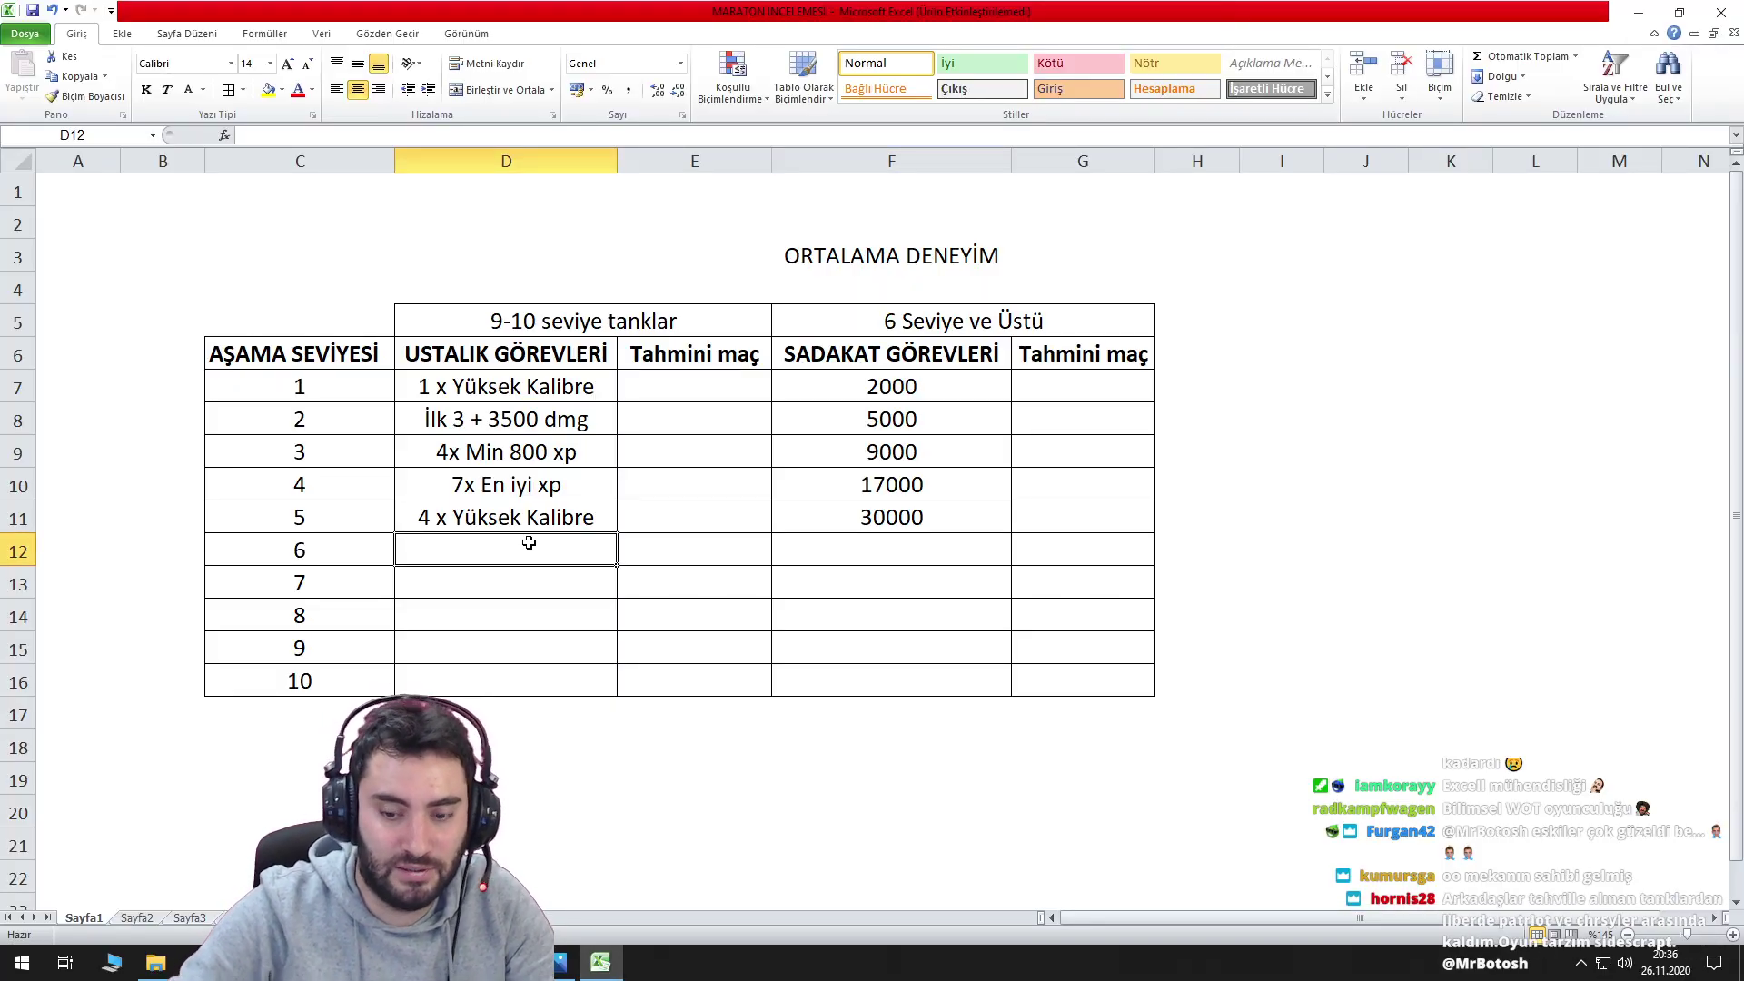
pyautogui.write('8')
pyautogui.press('BackSpace')
pyautogui.write('18x ')
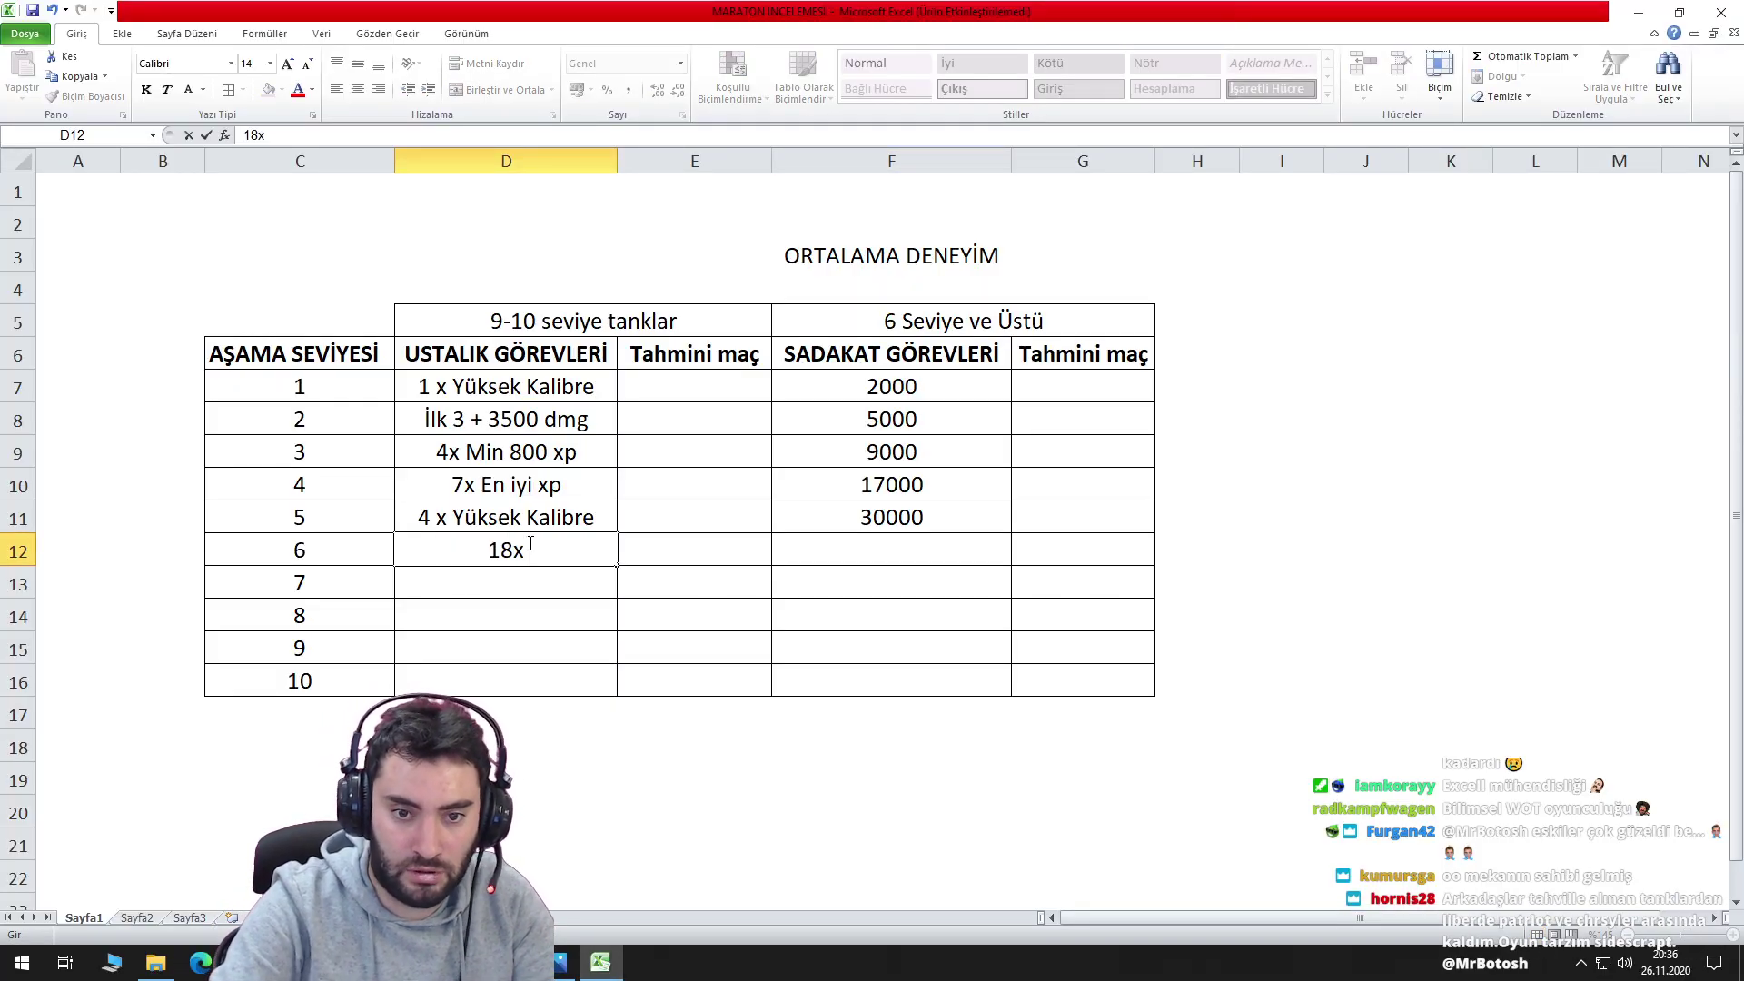
pyautogui.write('En')
pyautogui.press('BackSpace')
pyautogui.press('BackSpace')
pyautogui.write('M')
pyautogui.press('BackSpace')
pyautogui.write('En ')
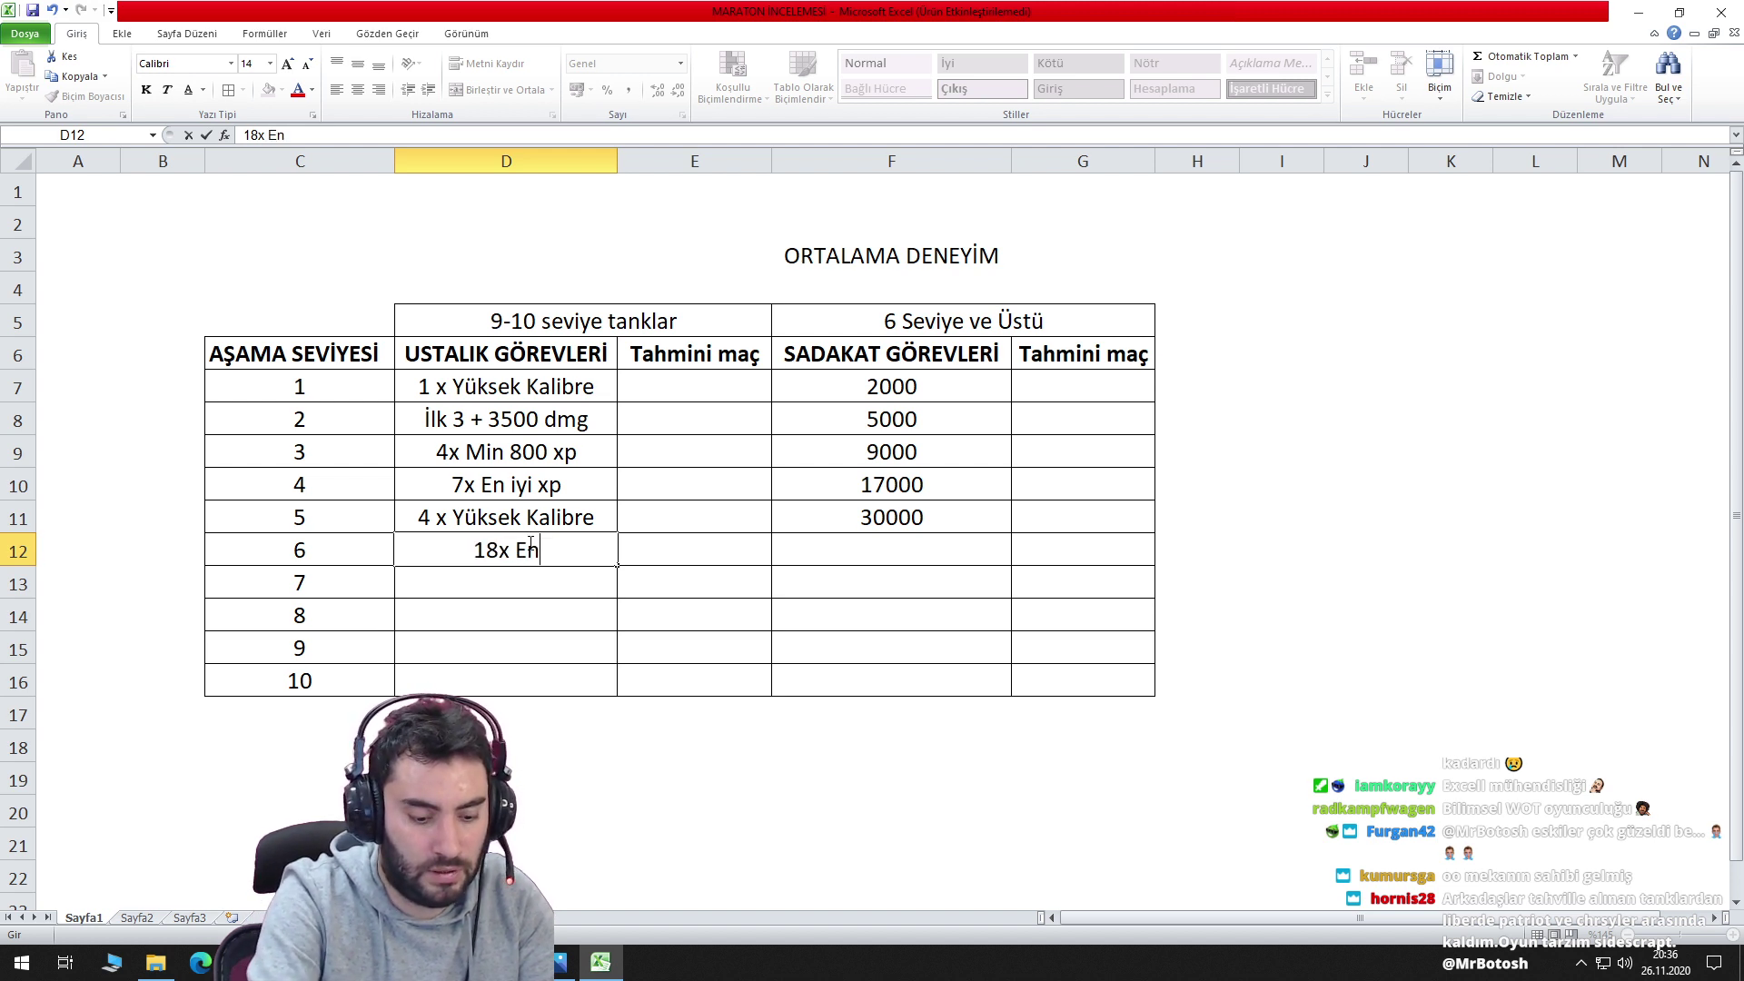
pyautogui.write('iyi DMG')
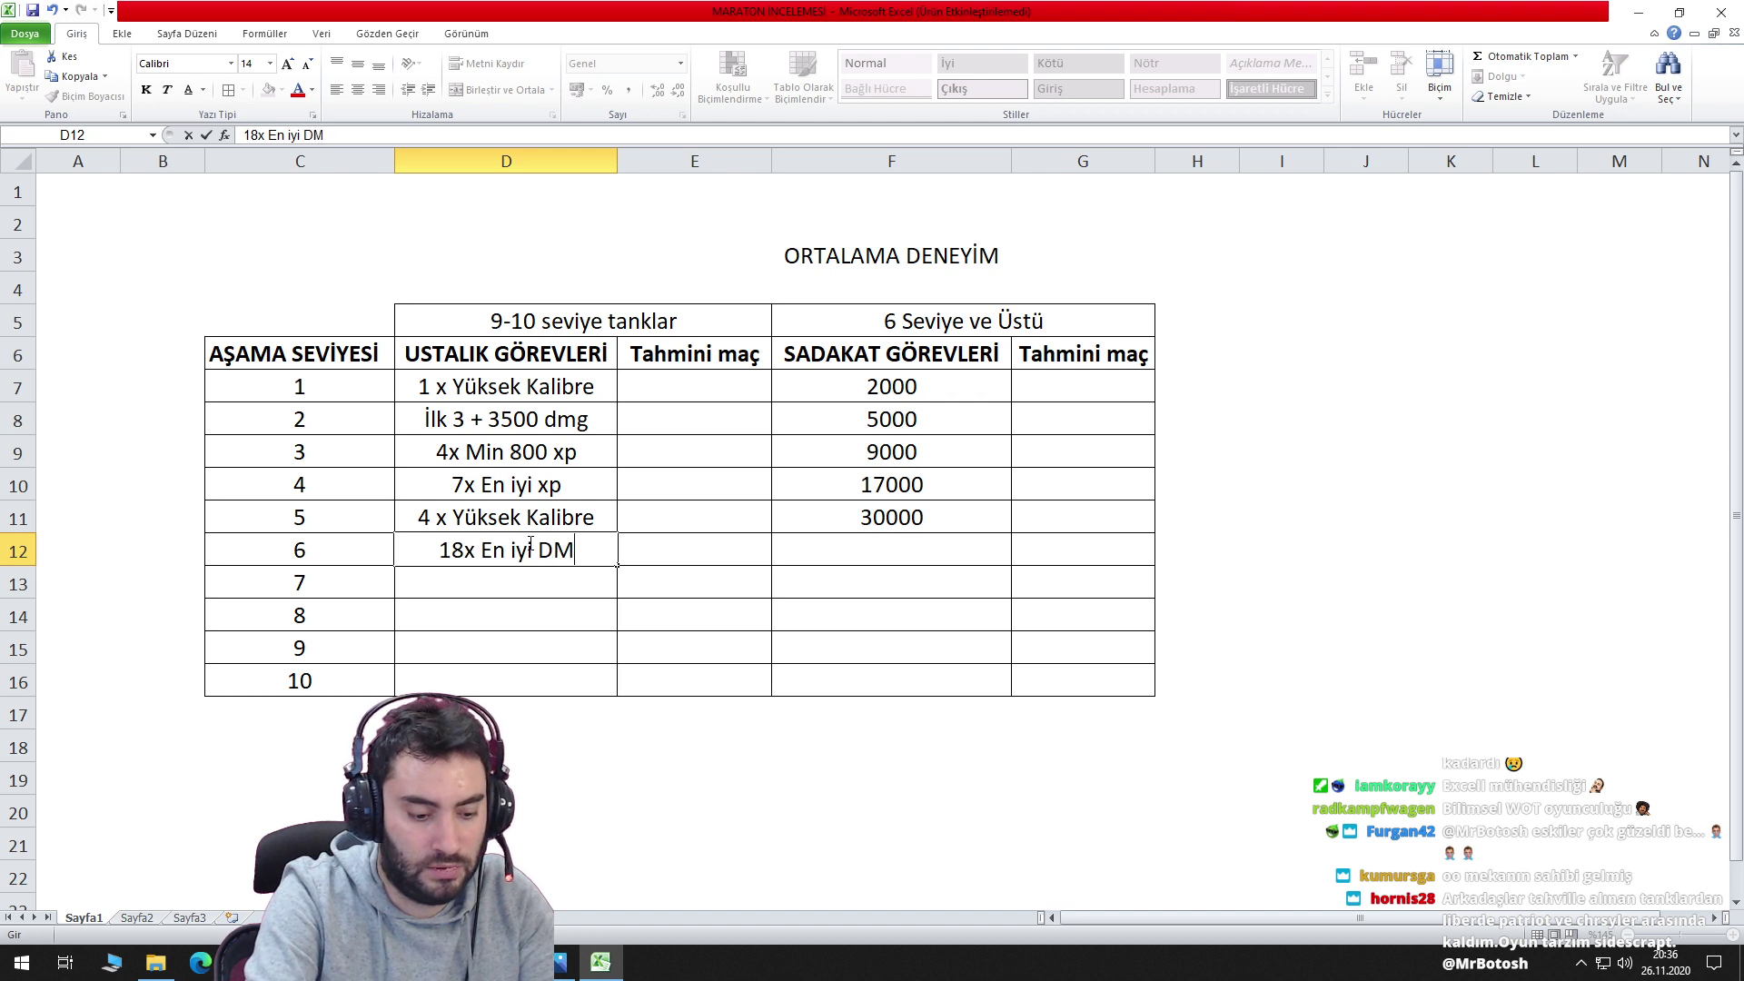
pyautogui.press('Return')
# Capitalize the xp unit to XP in the D10 and D9 tasks.
pyautogui.press('Up')
pyautogui.press('Up')
pyautogui.press('Up')
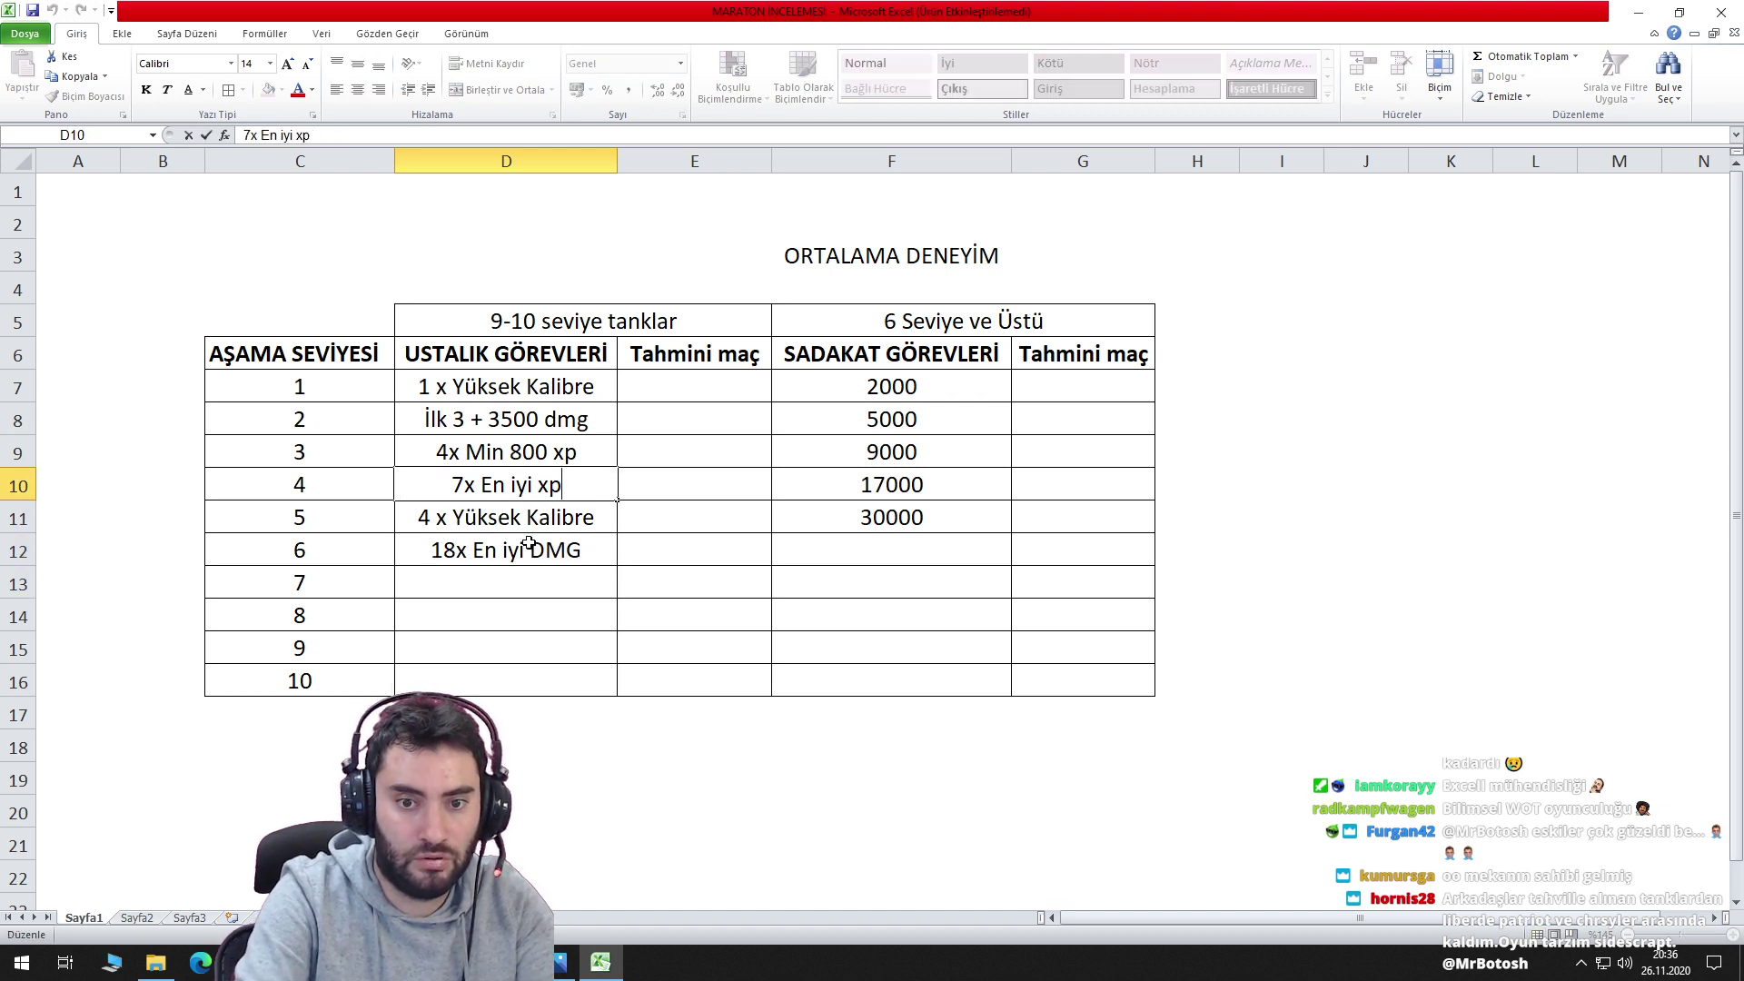
pyautogui.press('F2')
pyautogui.press('BackSpace')
pyautogui.press('BackSpace')
pyautogui.write('XP')
pyautogui.press('Up')
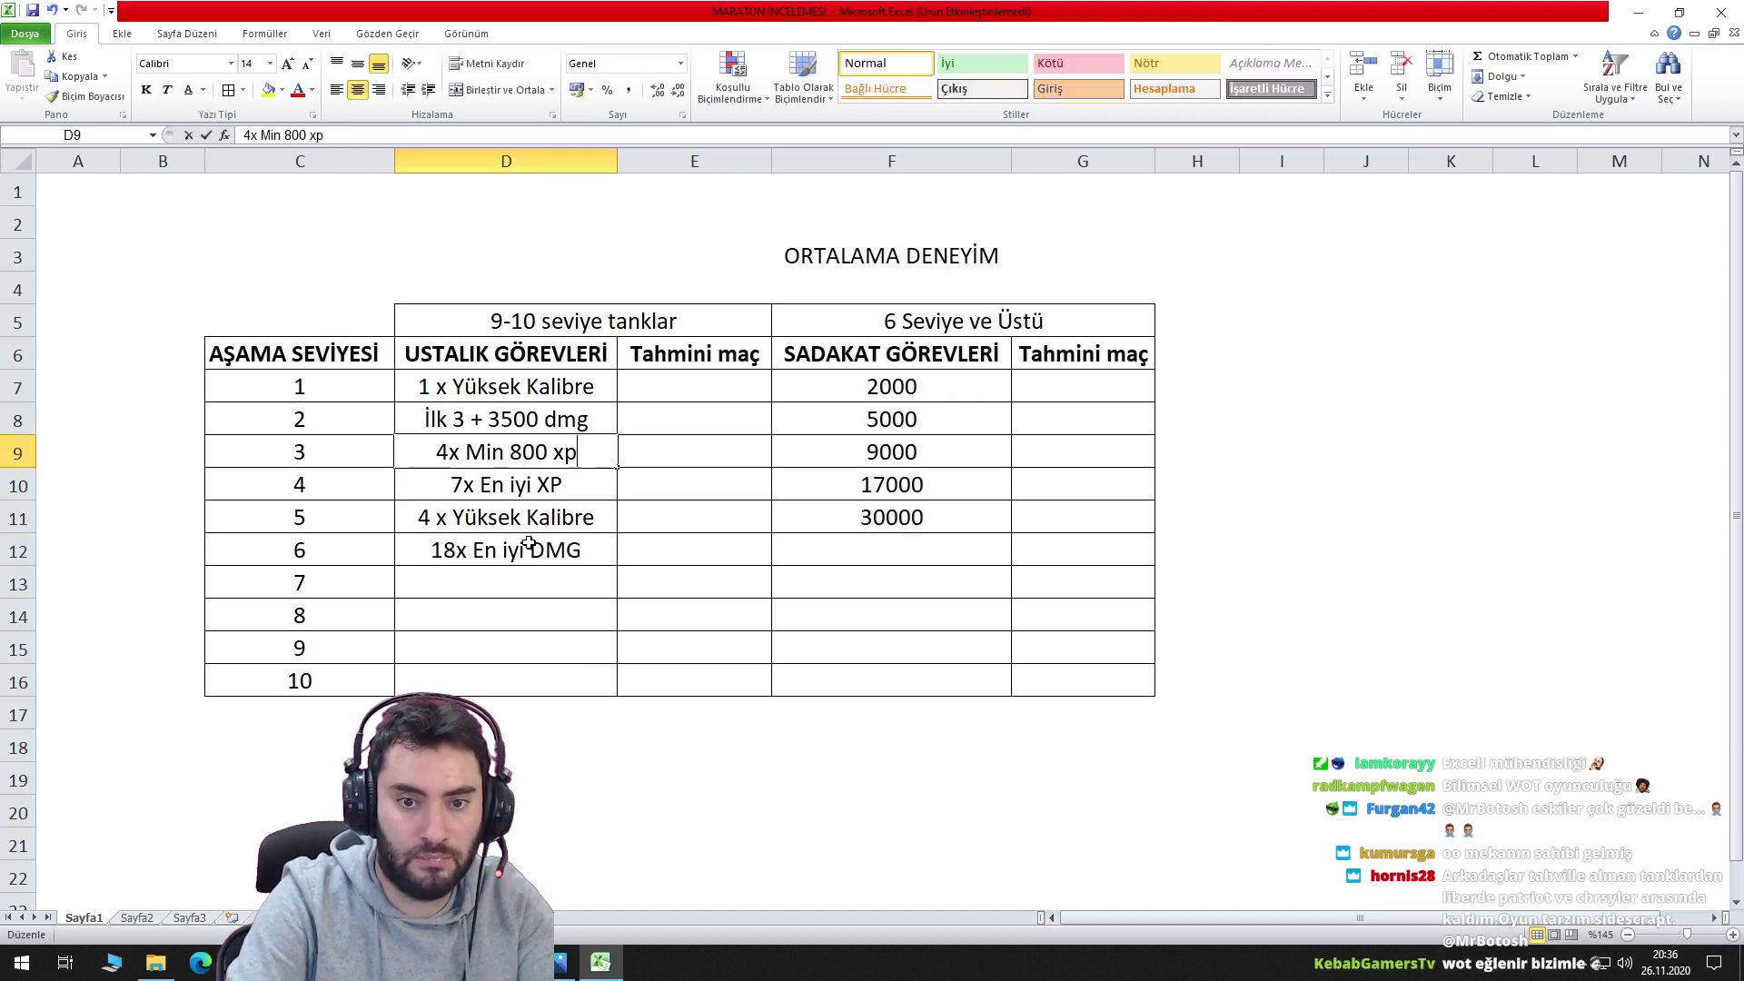
pyautogui.press('F2')
pyautogui.press('BackSpace')
pyautogui.press('BackSpace')
pyautogui.write('XP')
pyautogui.press('Return')
pyautogui.click(575, 552)
# Switch to the World of Tanks client, set the general sound level to 12, and reopen the Kutup Sınaması missions.
pyautogui.click(575, 958)
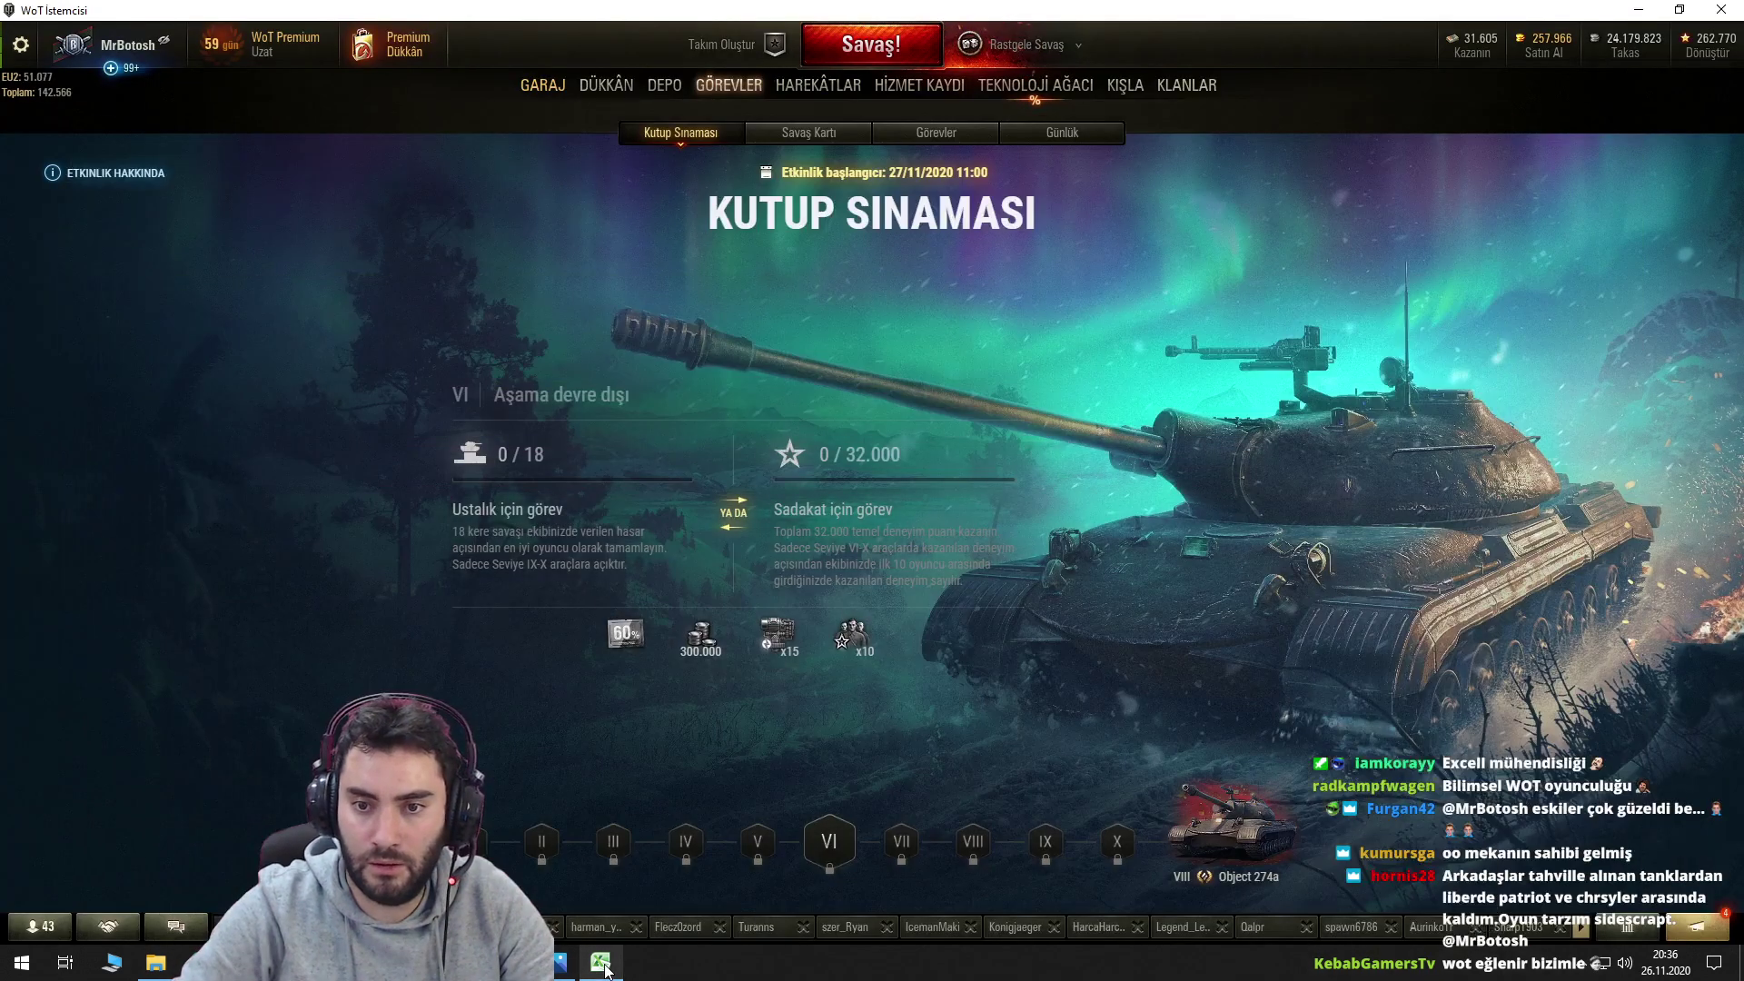
pyautogui.click(542, 85)
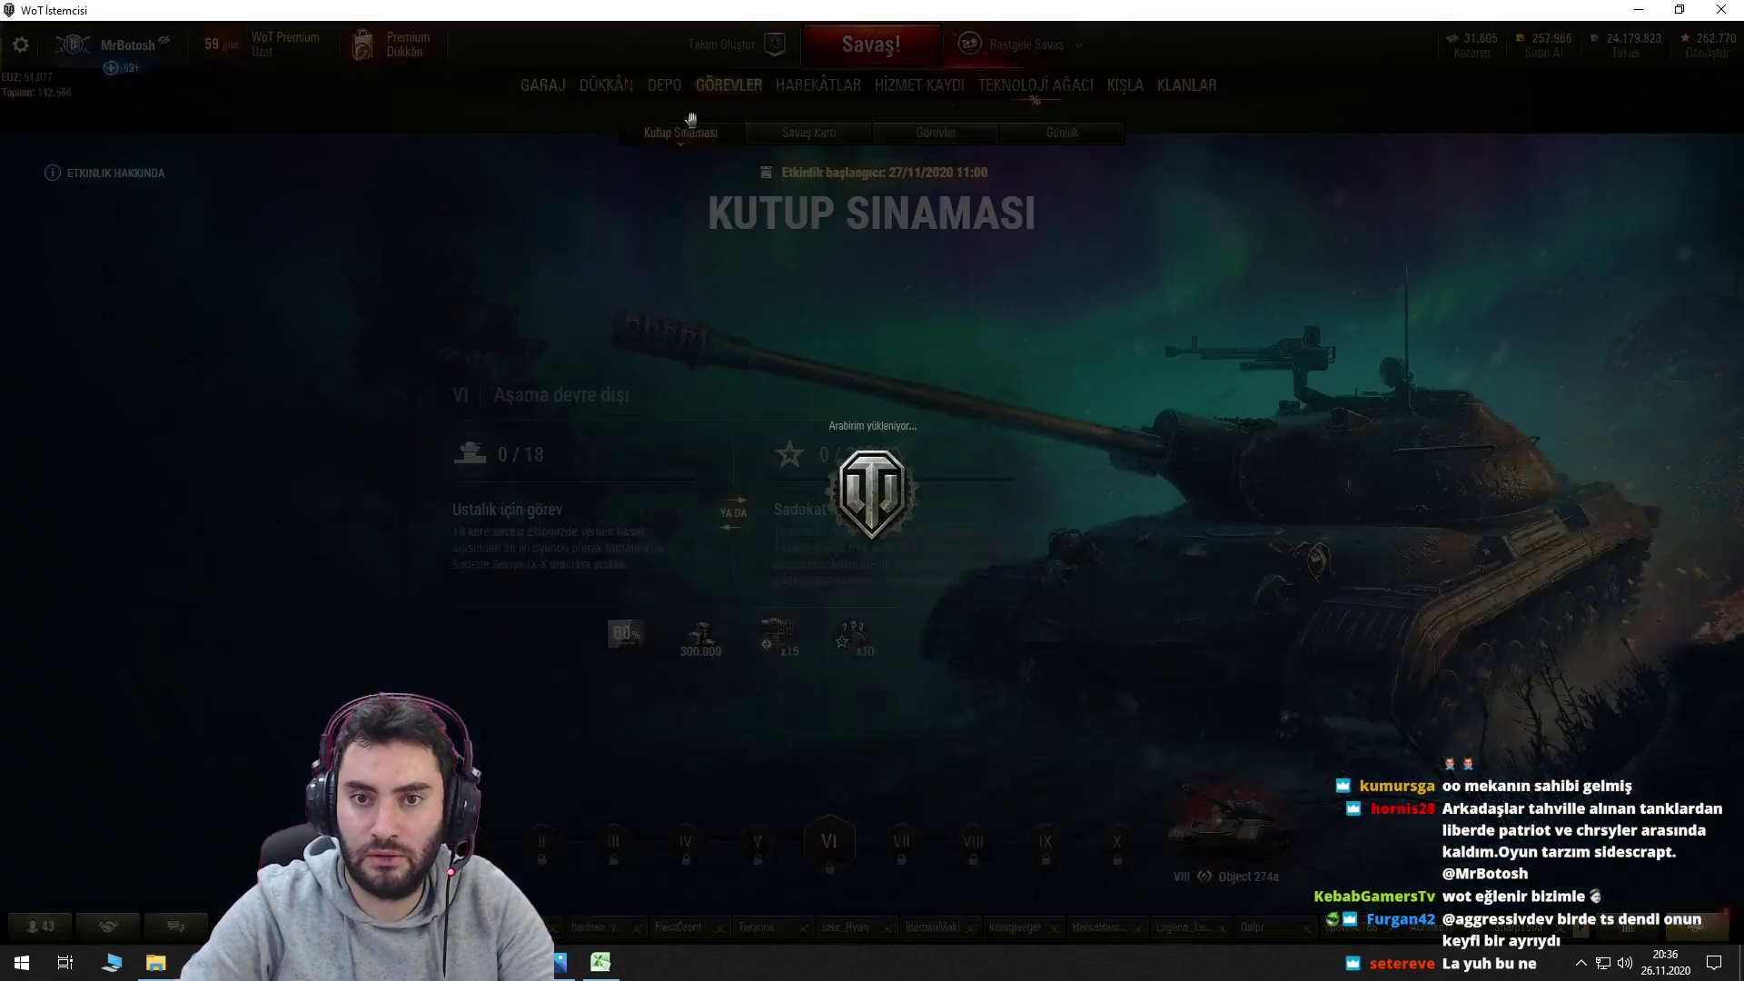
pyautogui.click(21, 50)
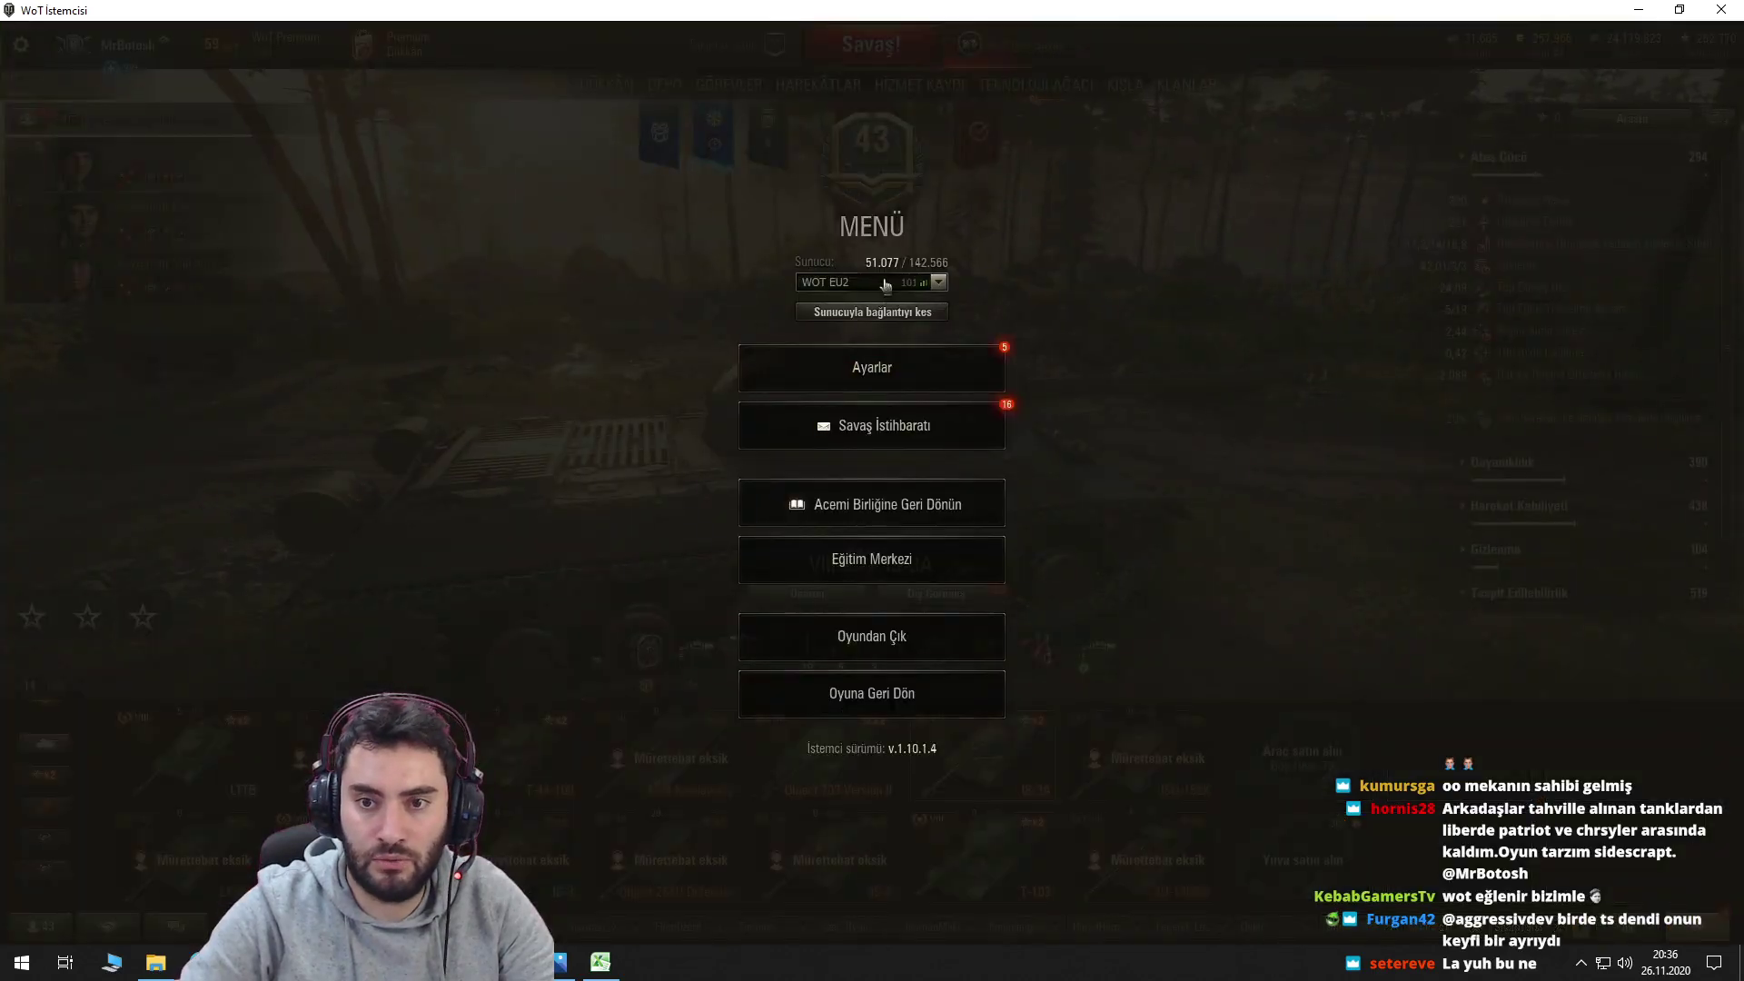
pyautogui.click(950, 379)
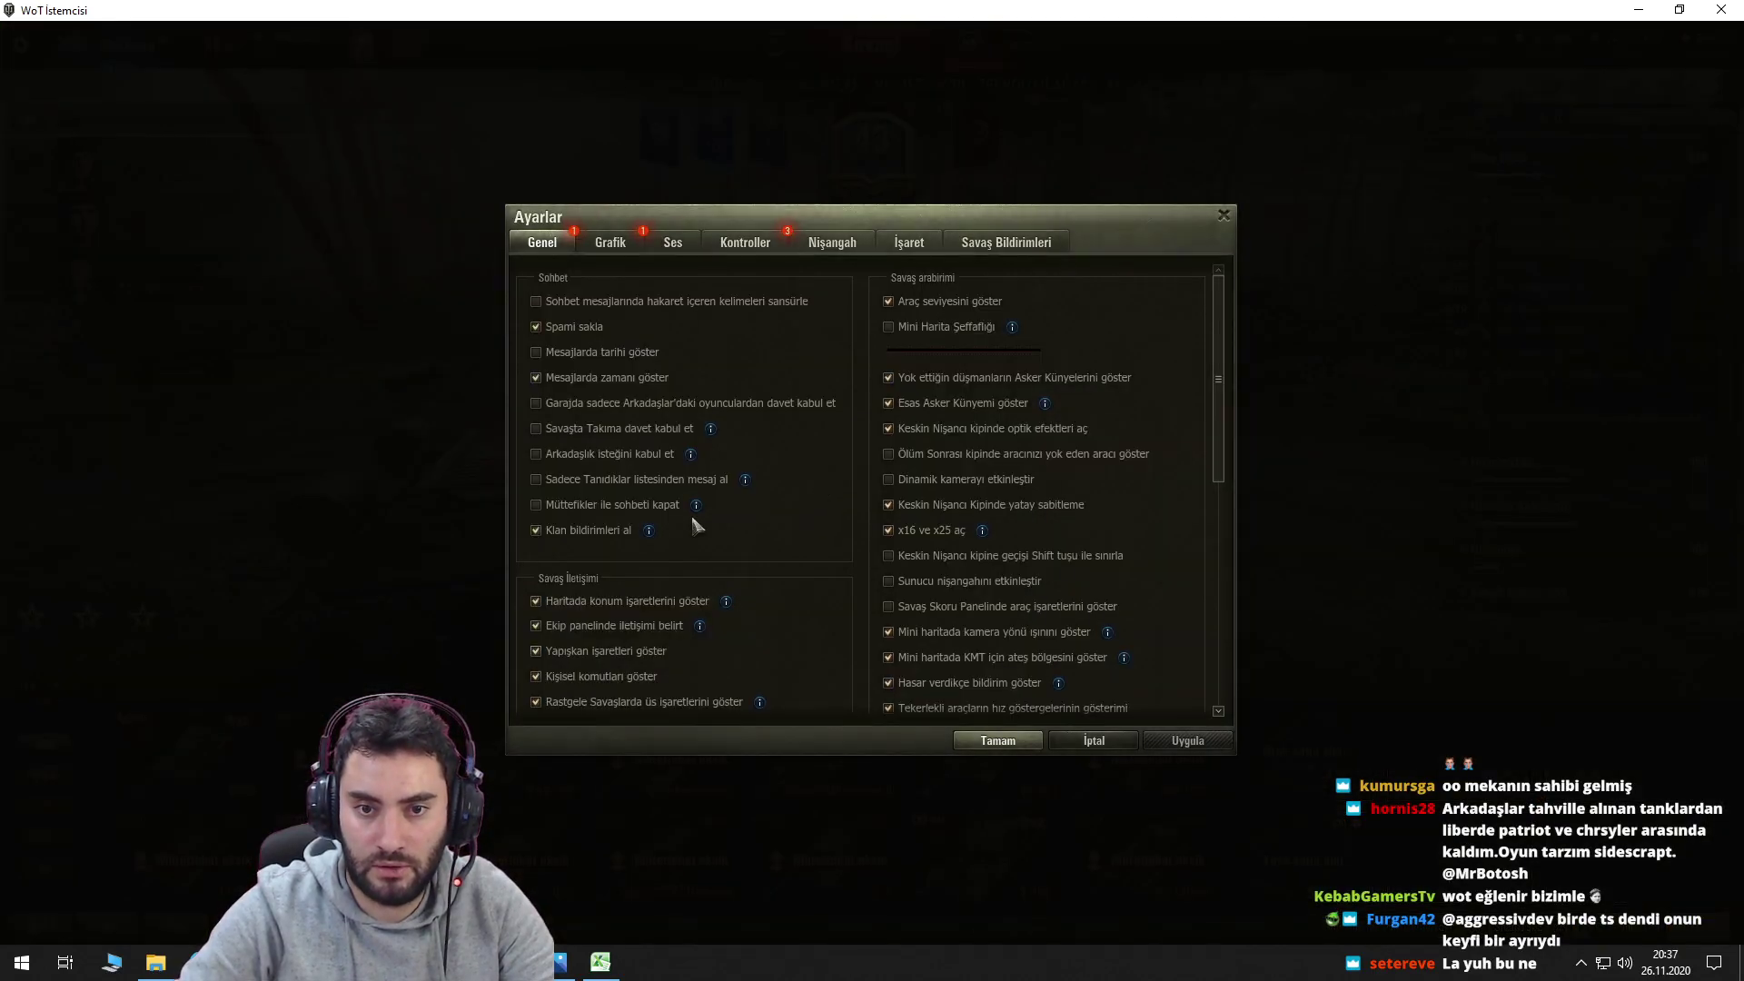
pyautogui.click(672, 242)
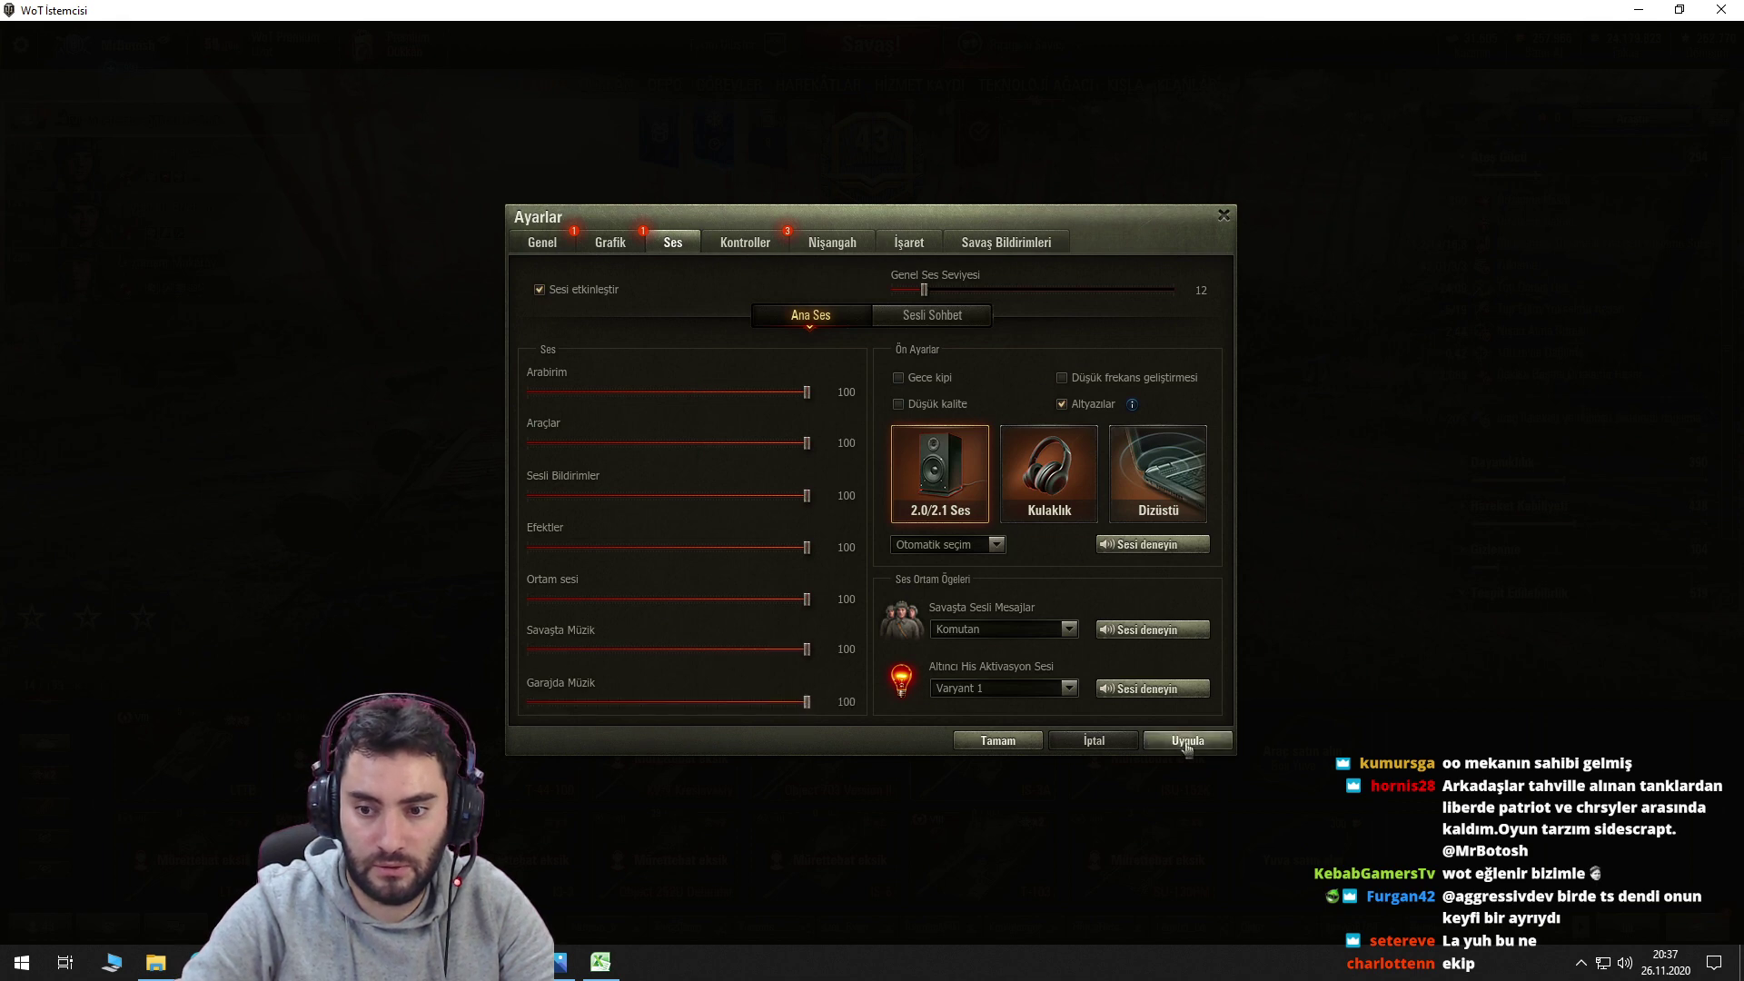
pyautogui.click(1013, 741)
pyautogui.click(729, 84)
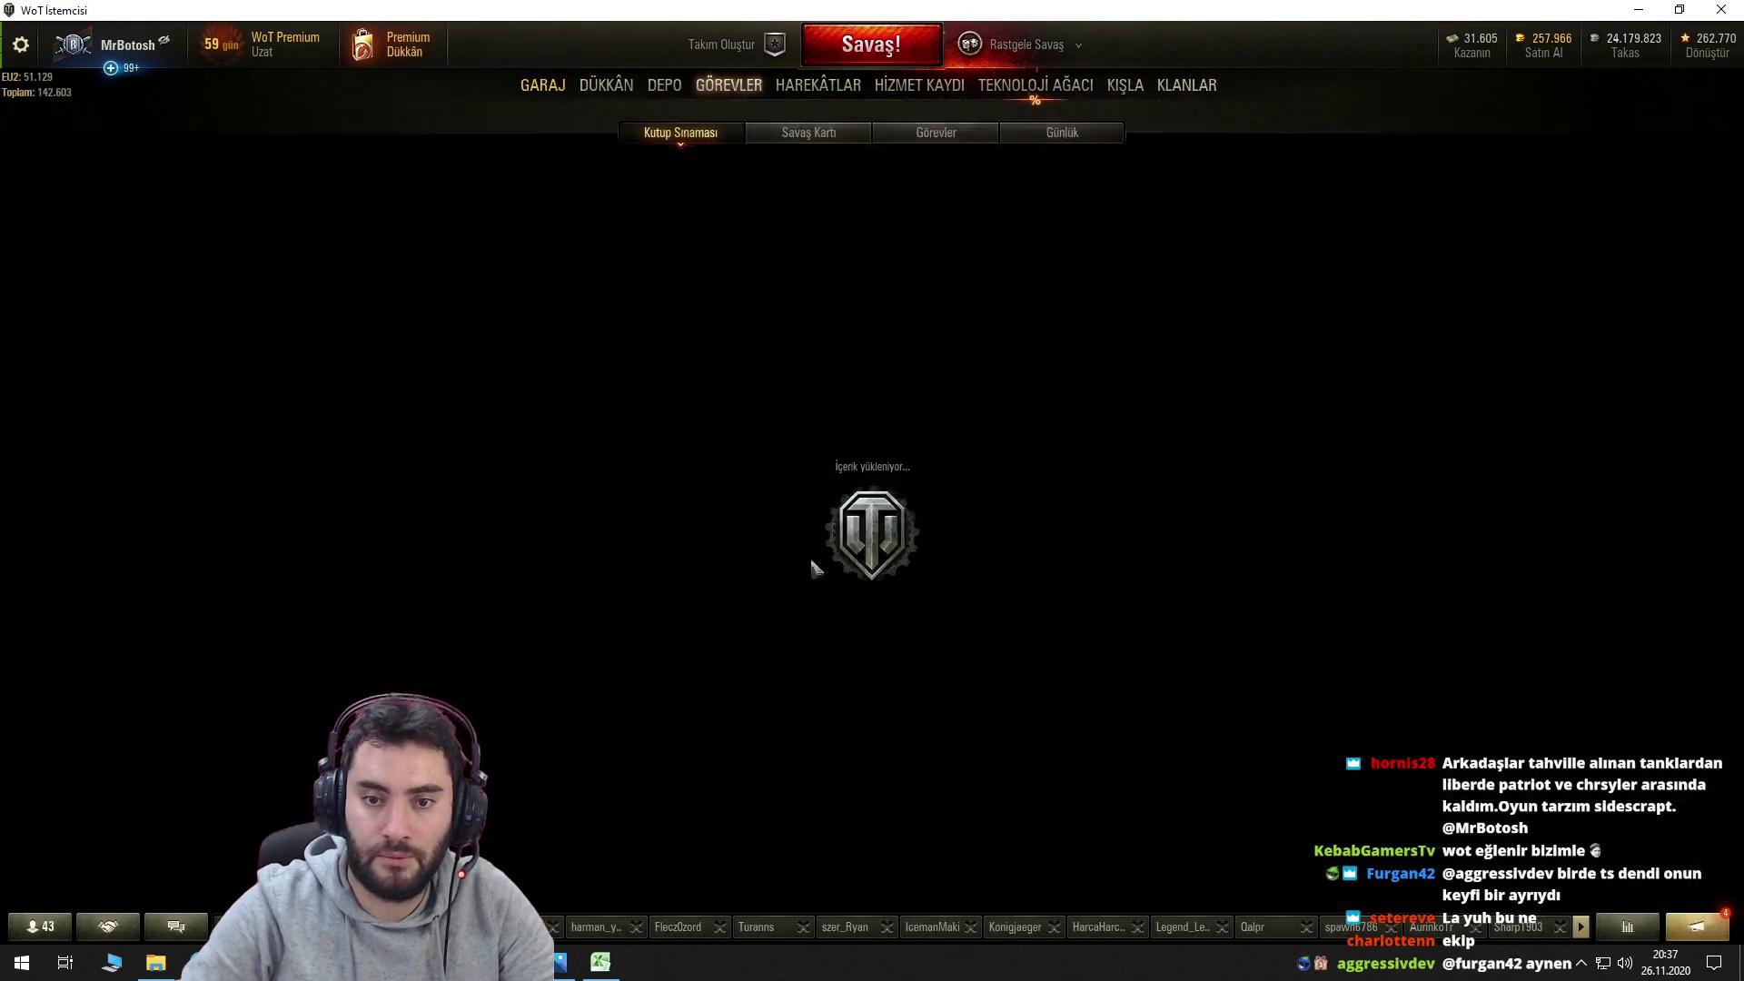
# Check the stage VI loyalty requirement in the game and enter 32000 in F12 of the Excel table.
pyautogui.hotkey('alt', 'Tab')
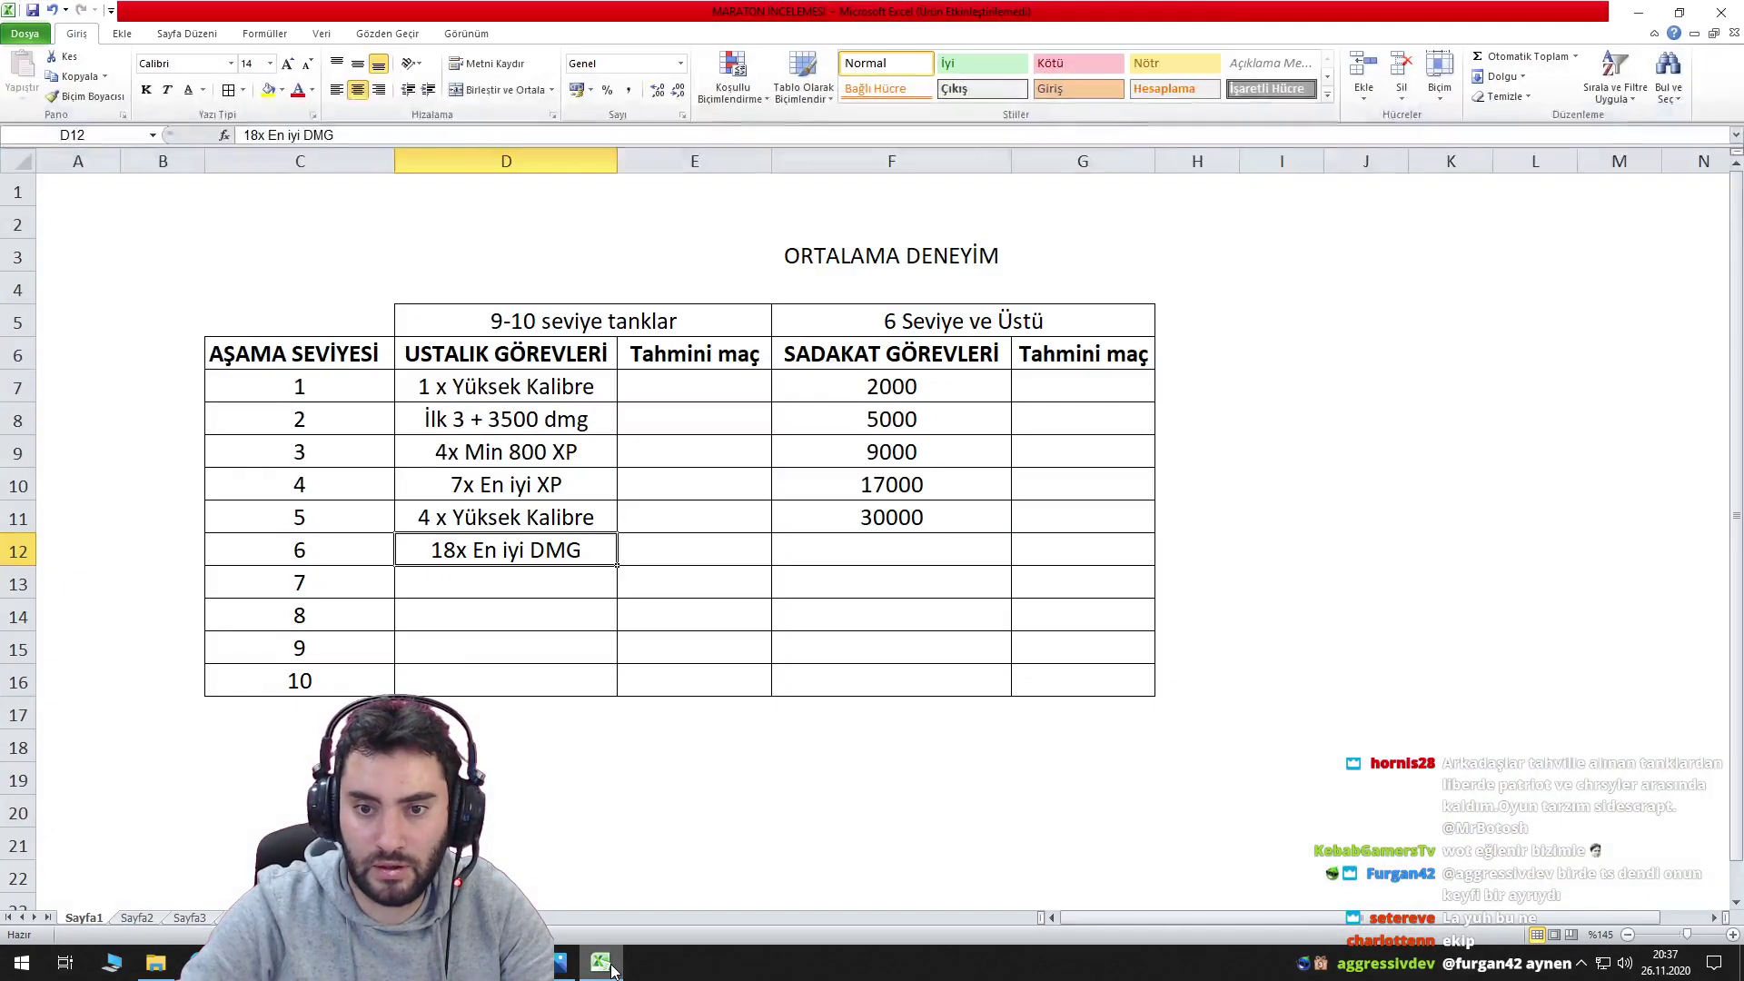
pyautogui.hotkey('alt', 'Tab')
pyautogui.click(829, 842)
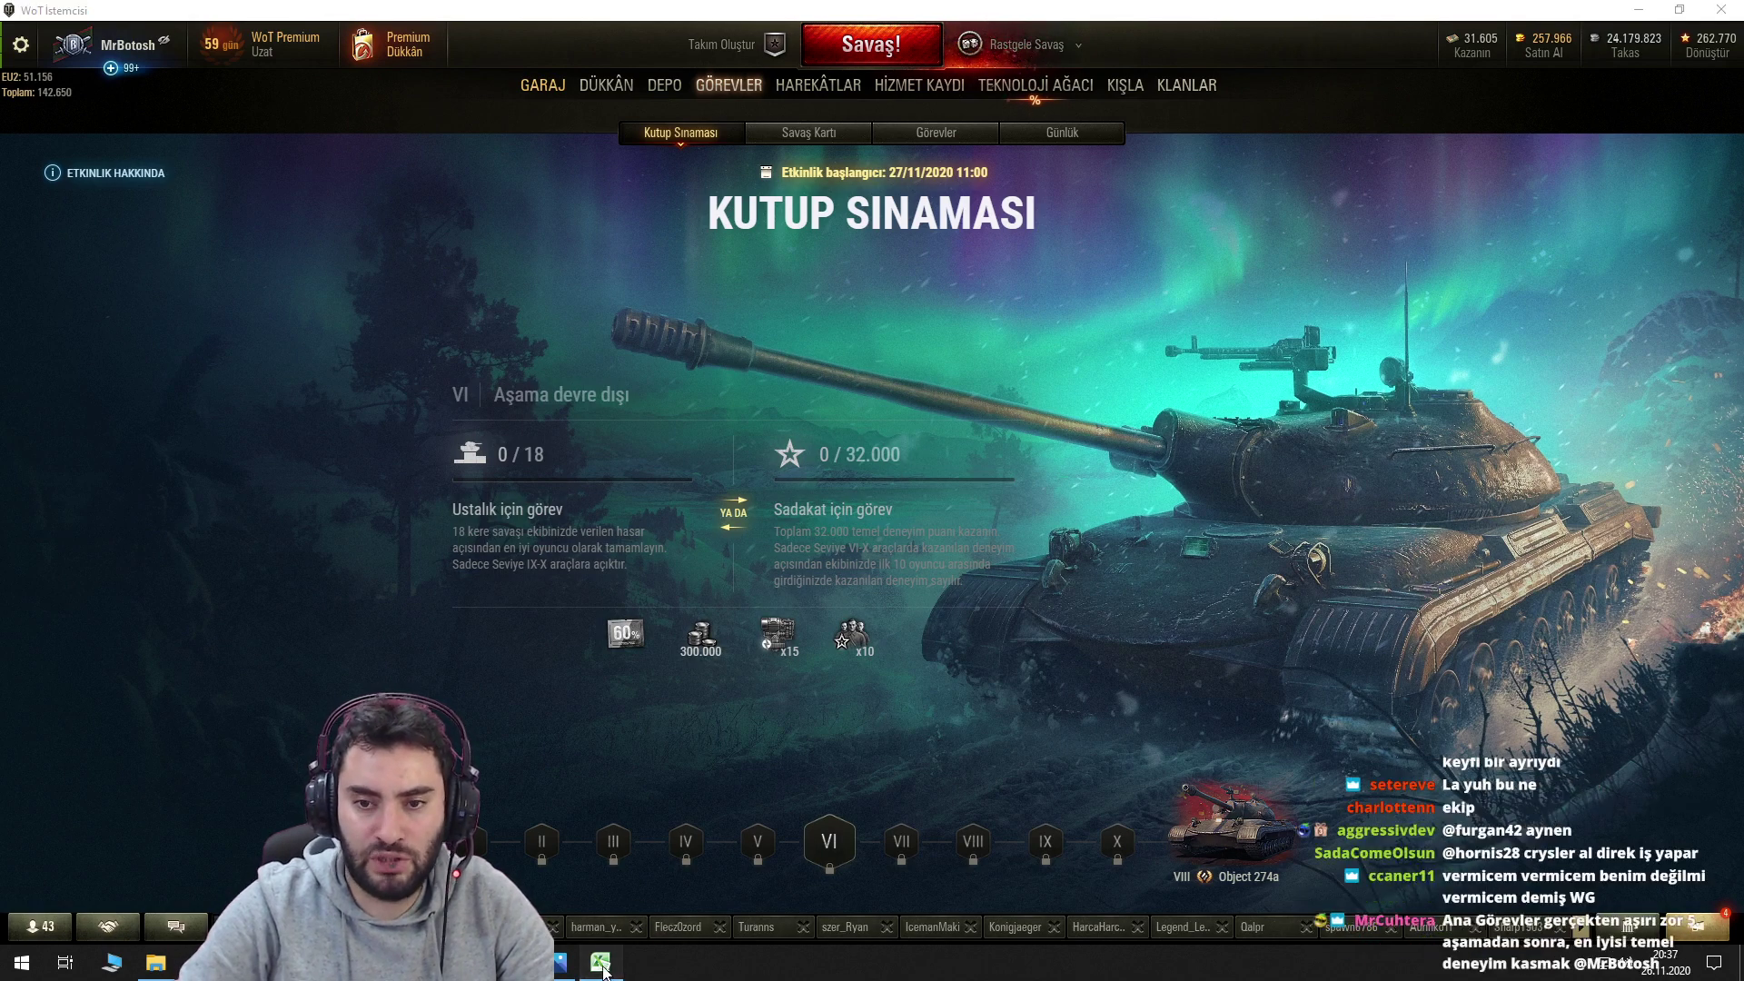
pyautogui.click(601, 963)
pyautogui.write('32000')
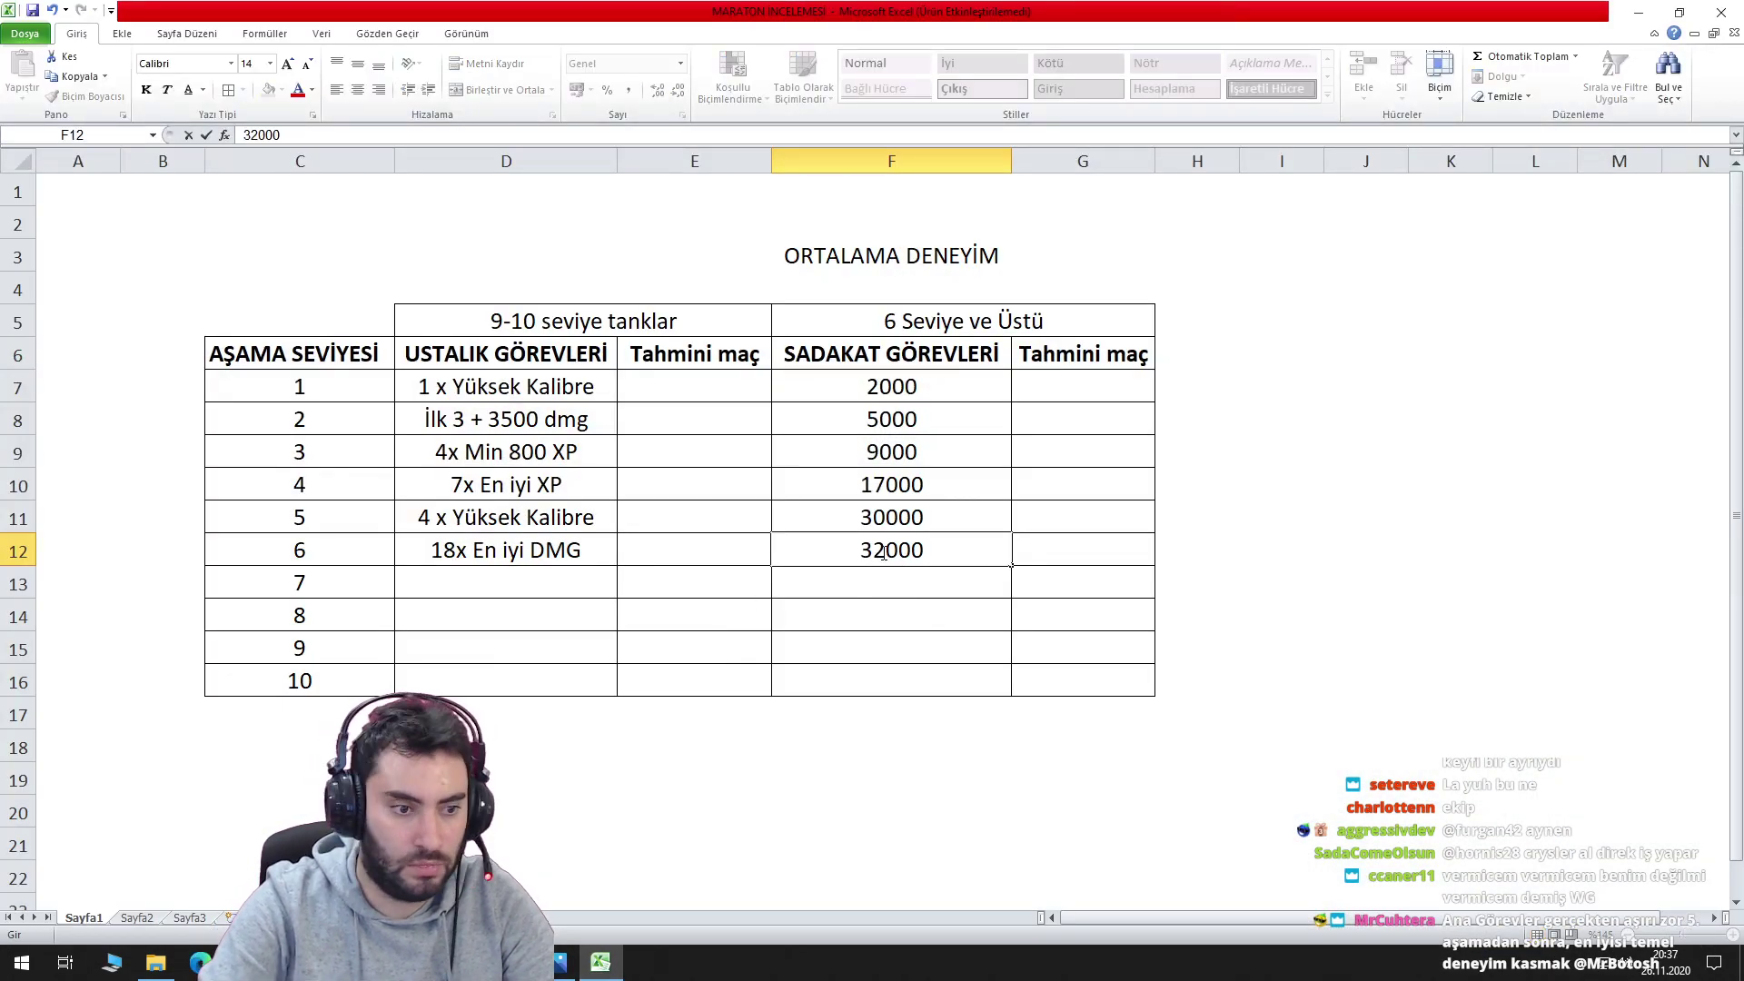
pyautogui.press('Return')
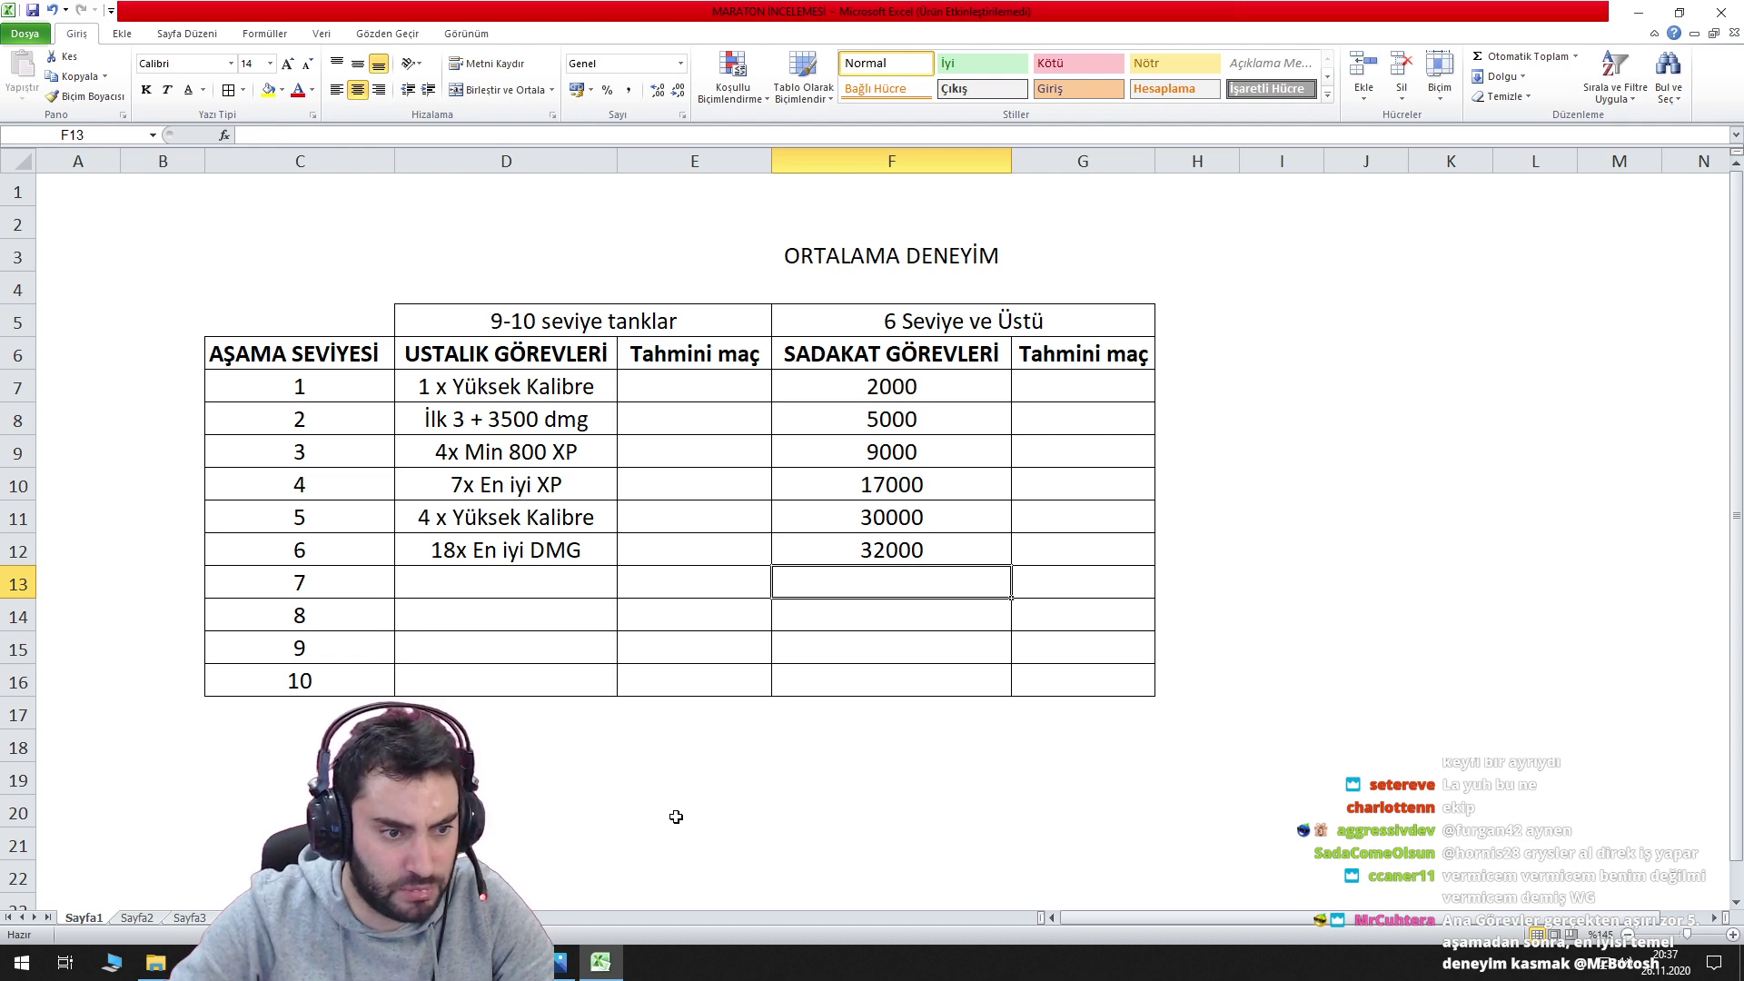
# Review stages V to VII in the World of Tanks client for the stage VII mastery task, and return to Excel.
pyautogui.click(602, 961)
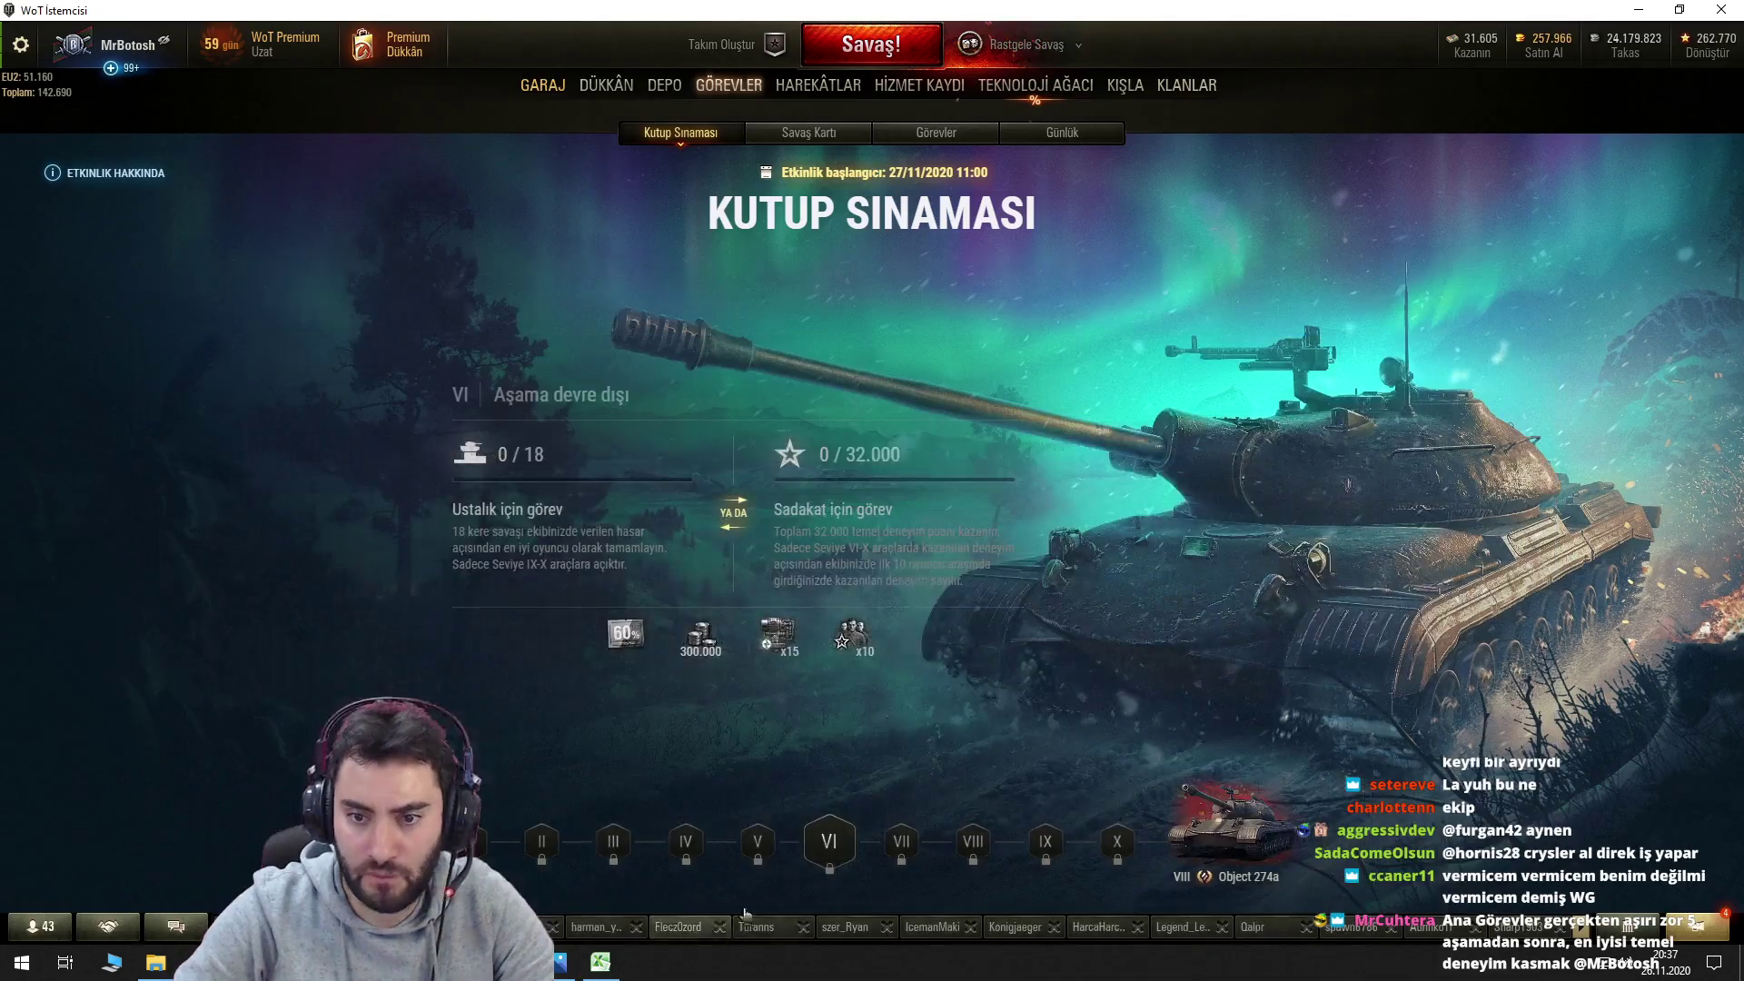
pyautogui.click(760, 843)
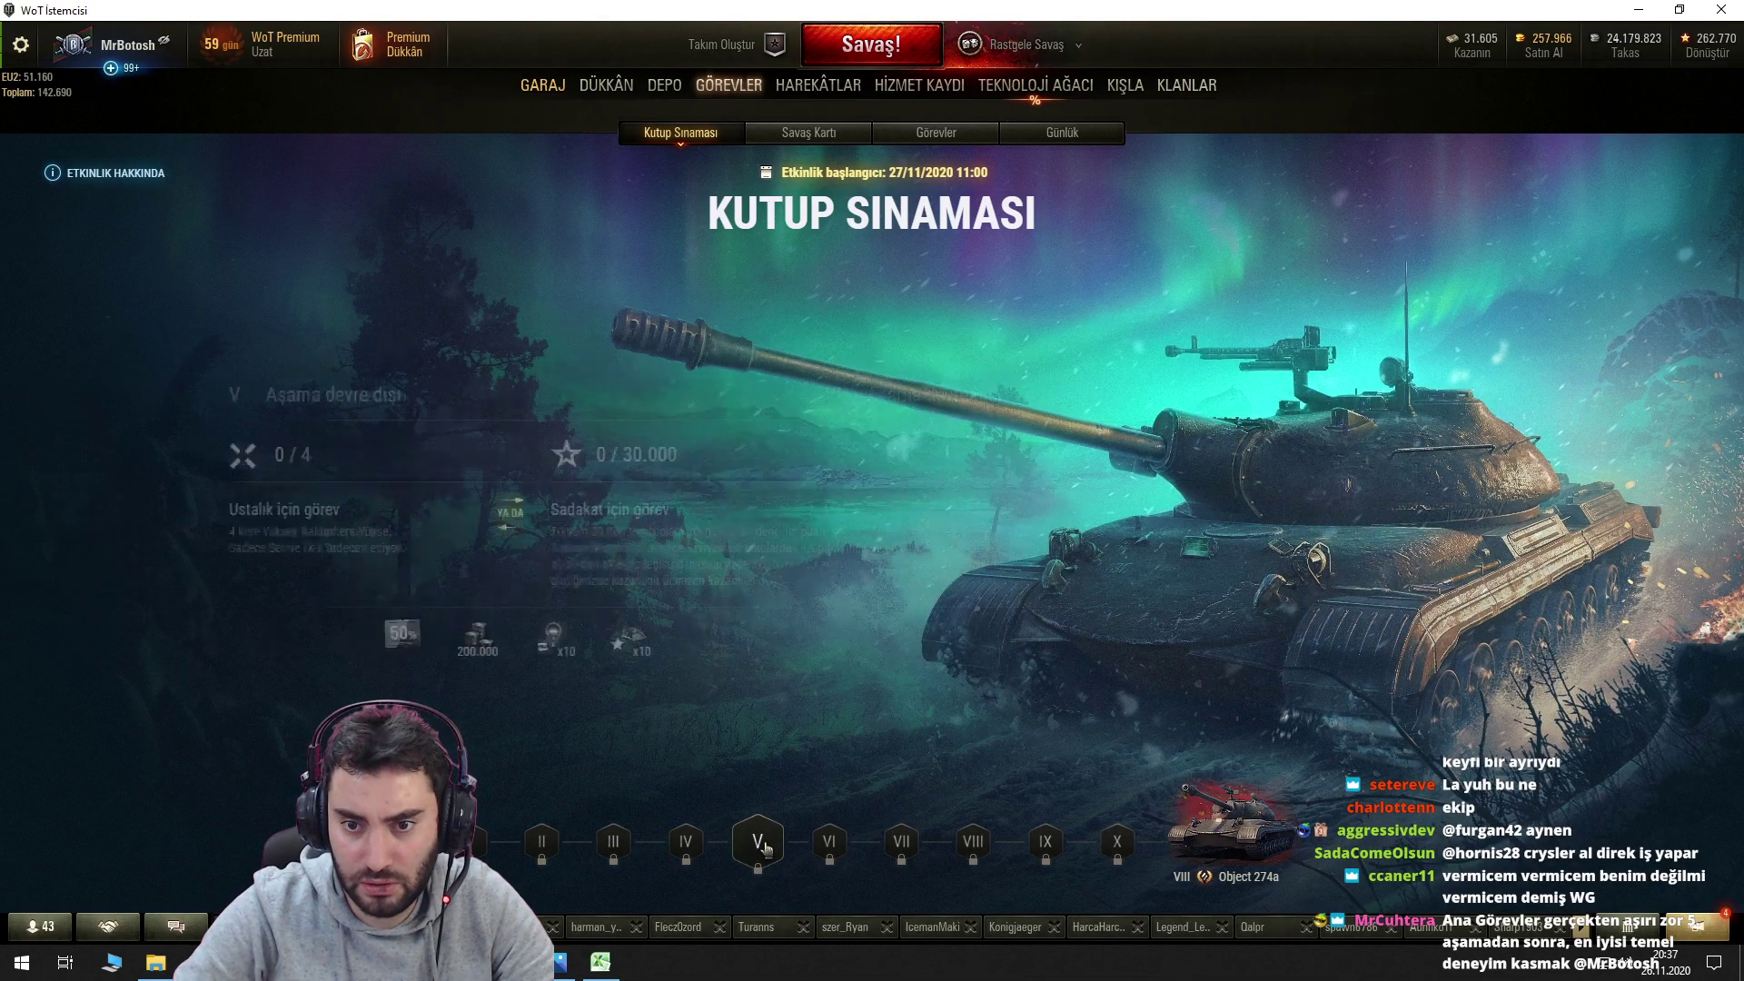
pyautogui.click(831, 842)
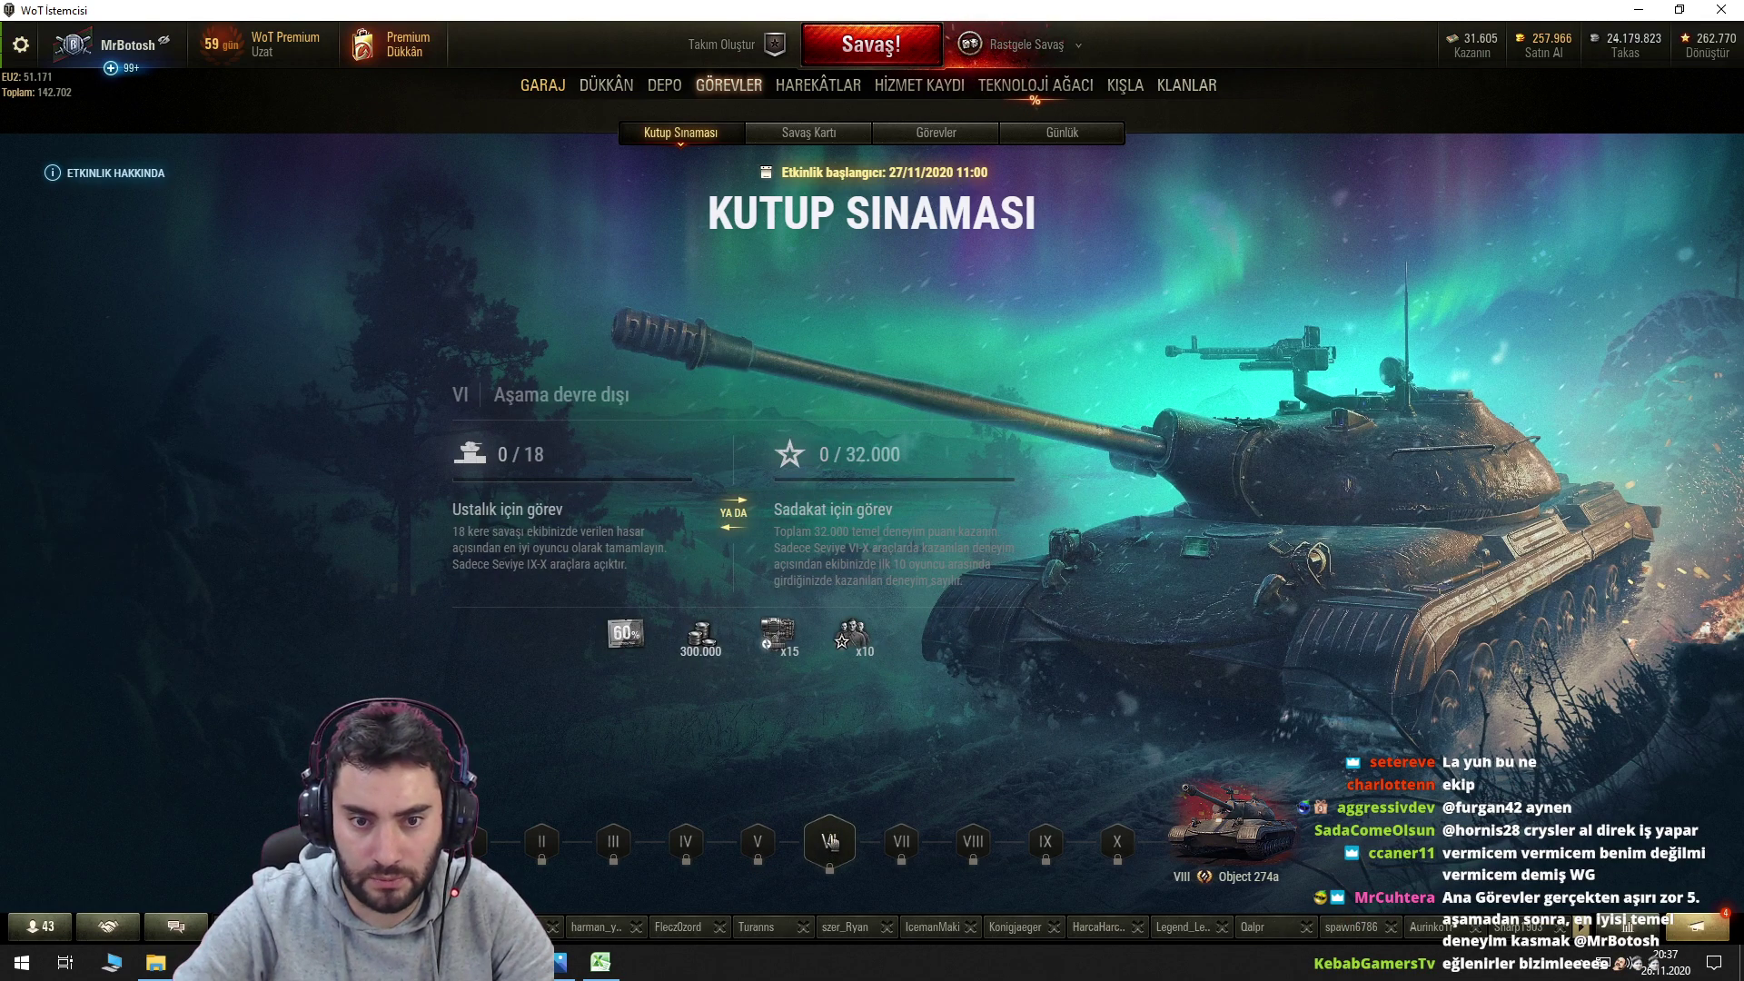
pyautogui.click(903, 843)
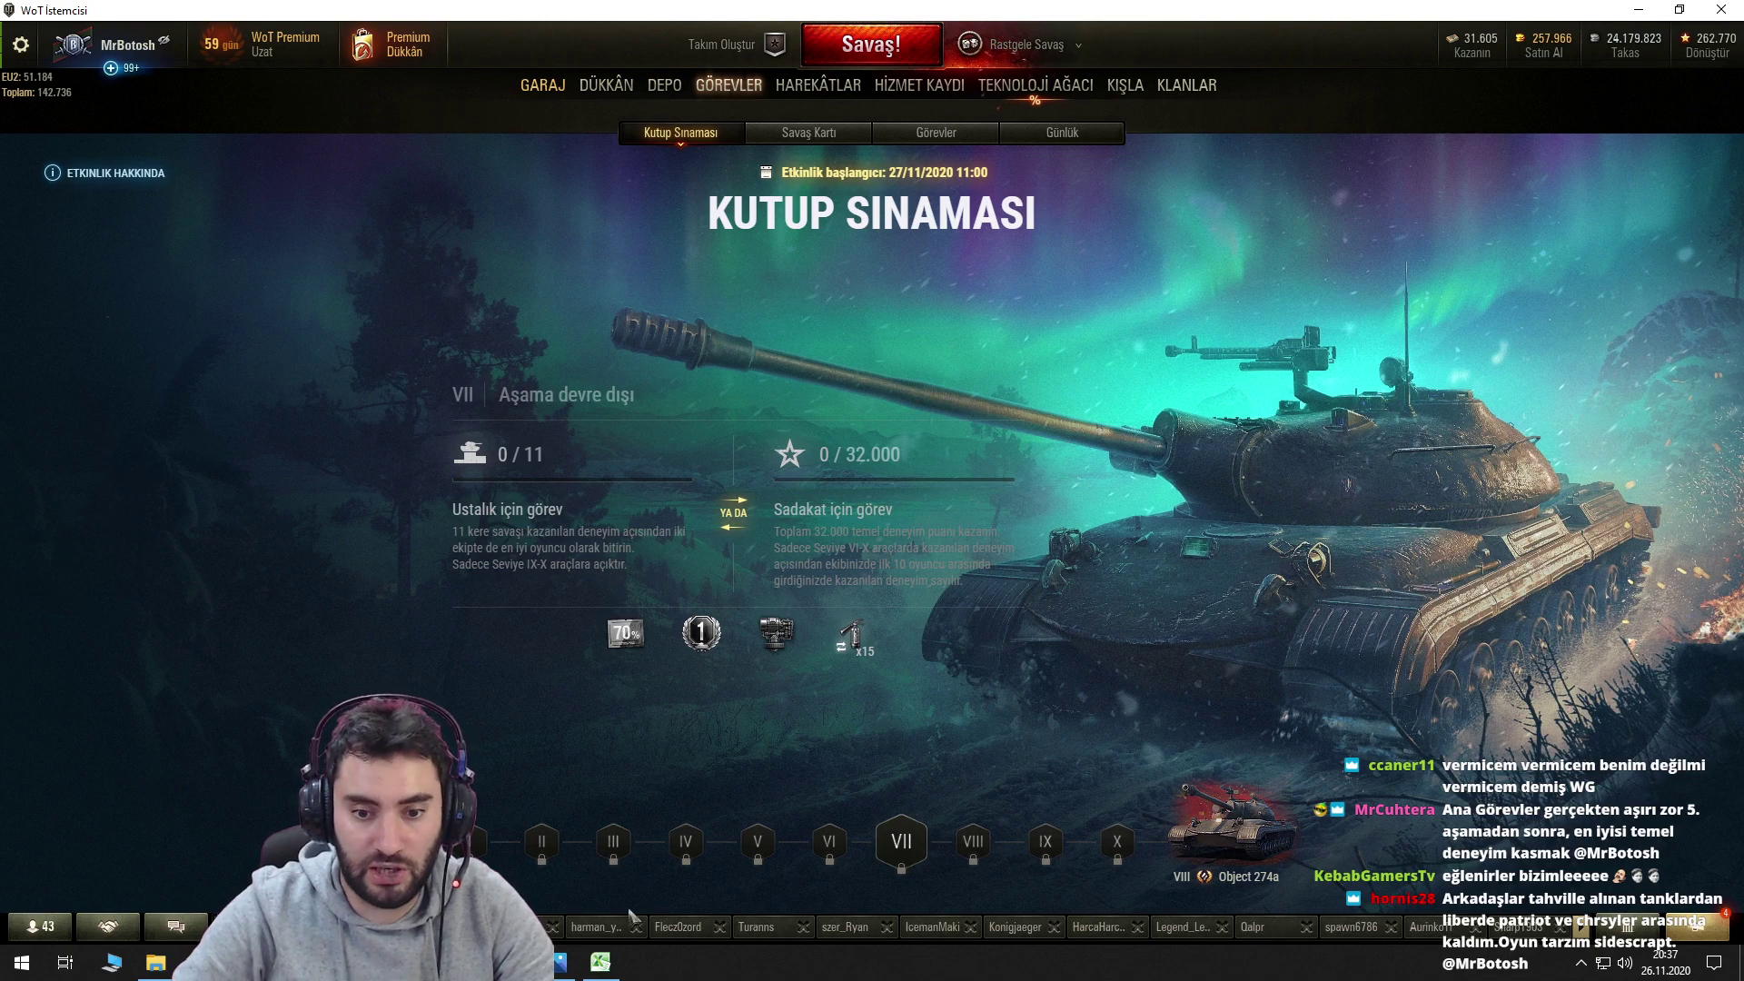
pyautogui.click(610, 961)
pyautogui.click(488, 586)
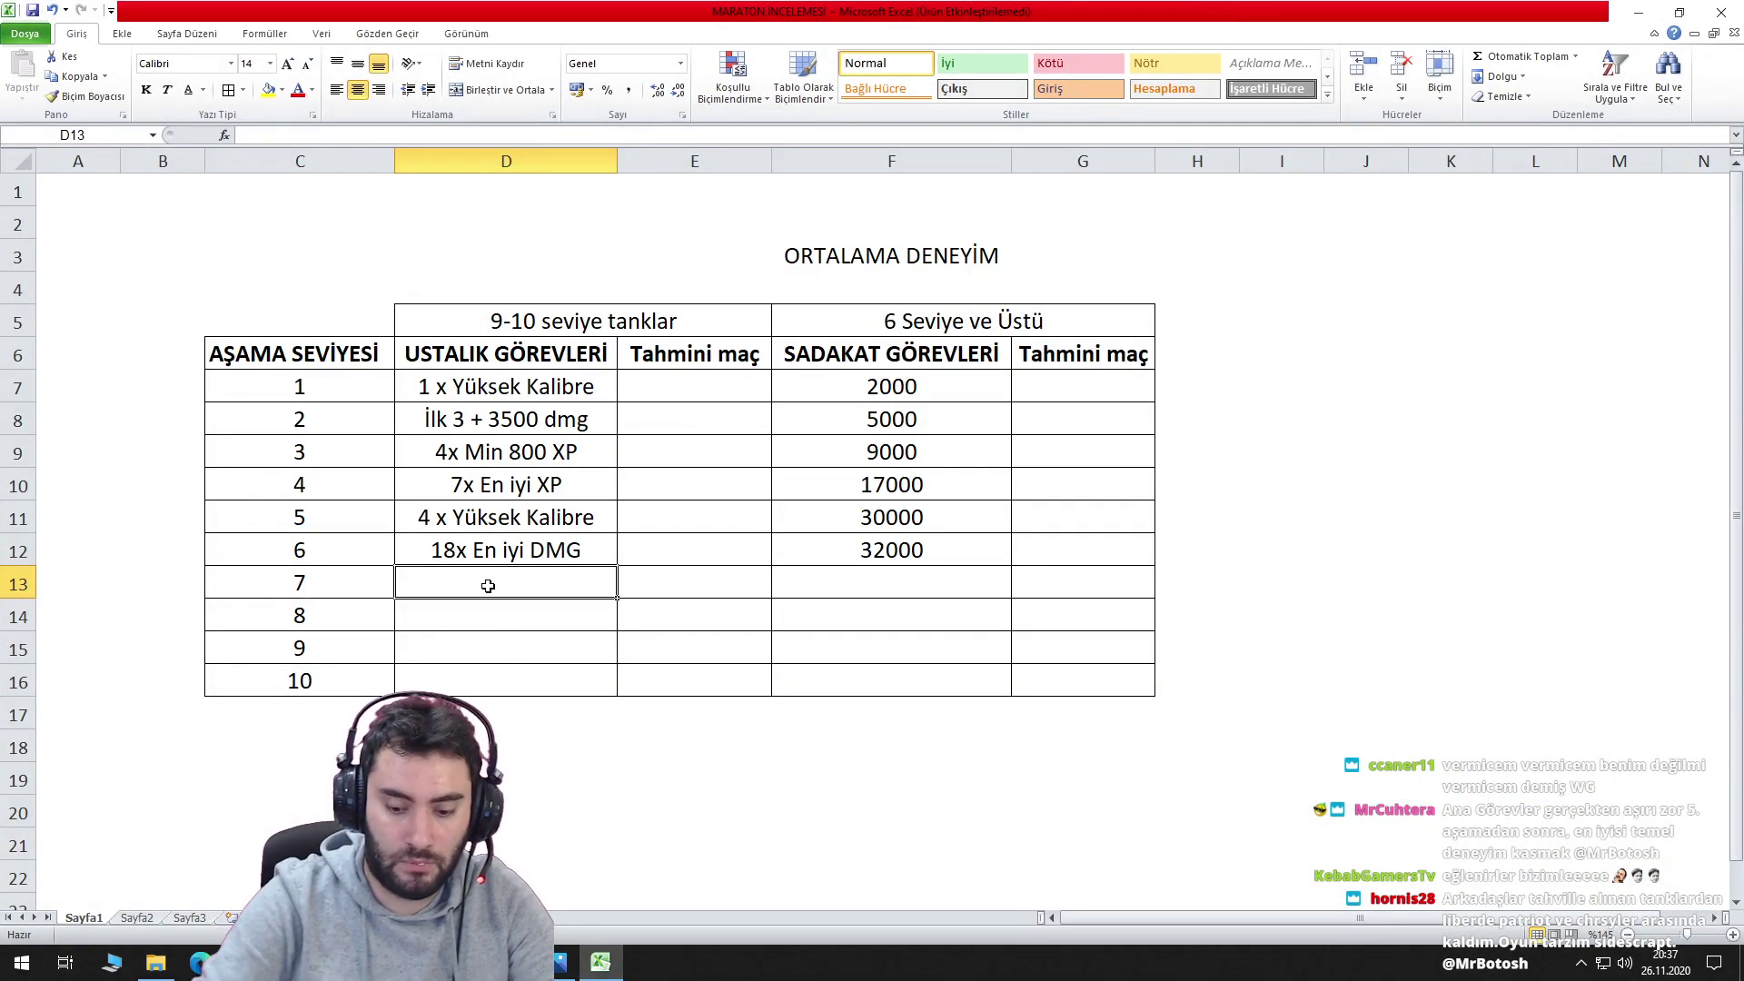
pyautogui.write('11x')
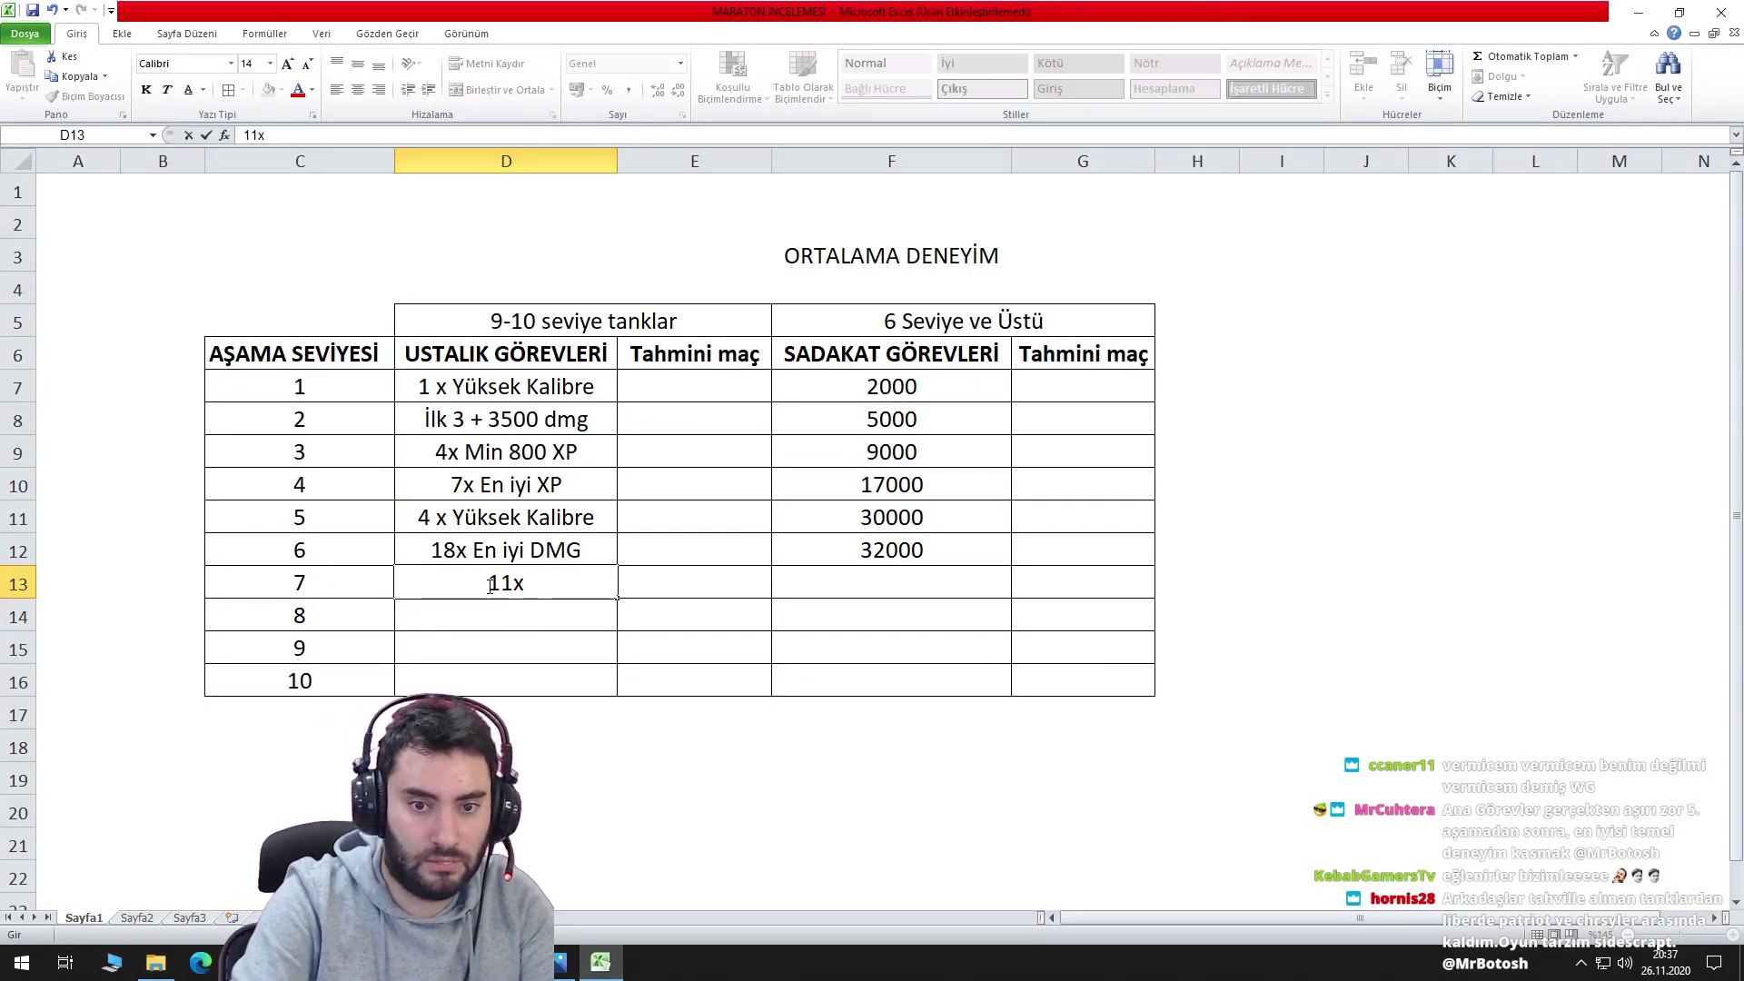
pyautogui.press('Escape')
# Copy the stage 4 mastery task from D10 into D13 for stage 7.
pyautogui.press('Up')
pyautogui.press('Up')
pyautogui.press('Up')
pyautogui.hotkey('ctrl', 'c')
pyautogui.press('Down')
pyautogui.press('Down')
pyautogui.press('Down')
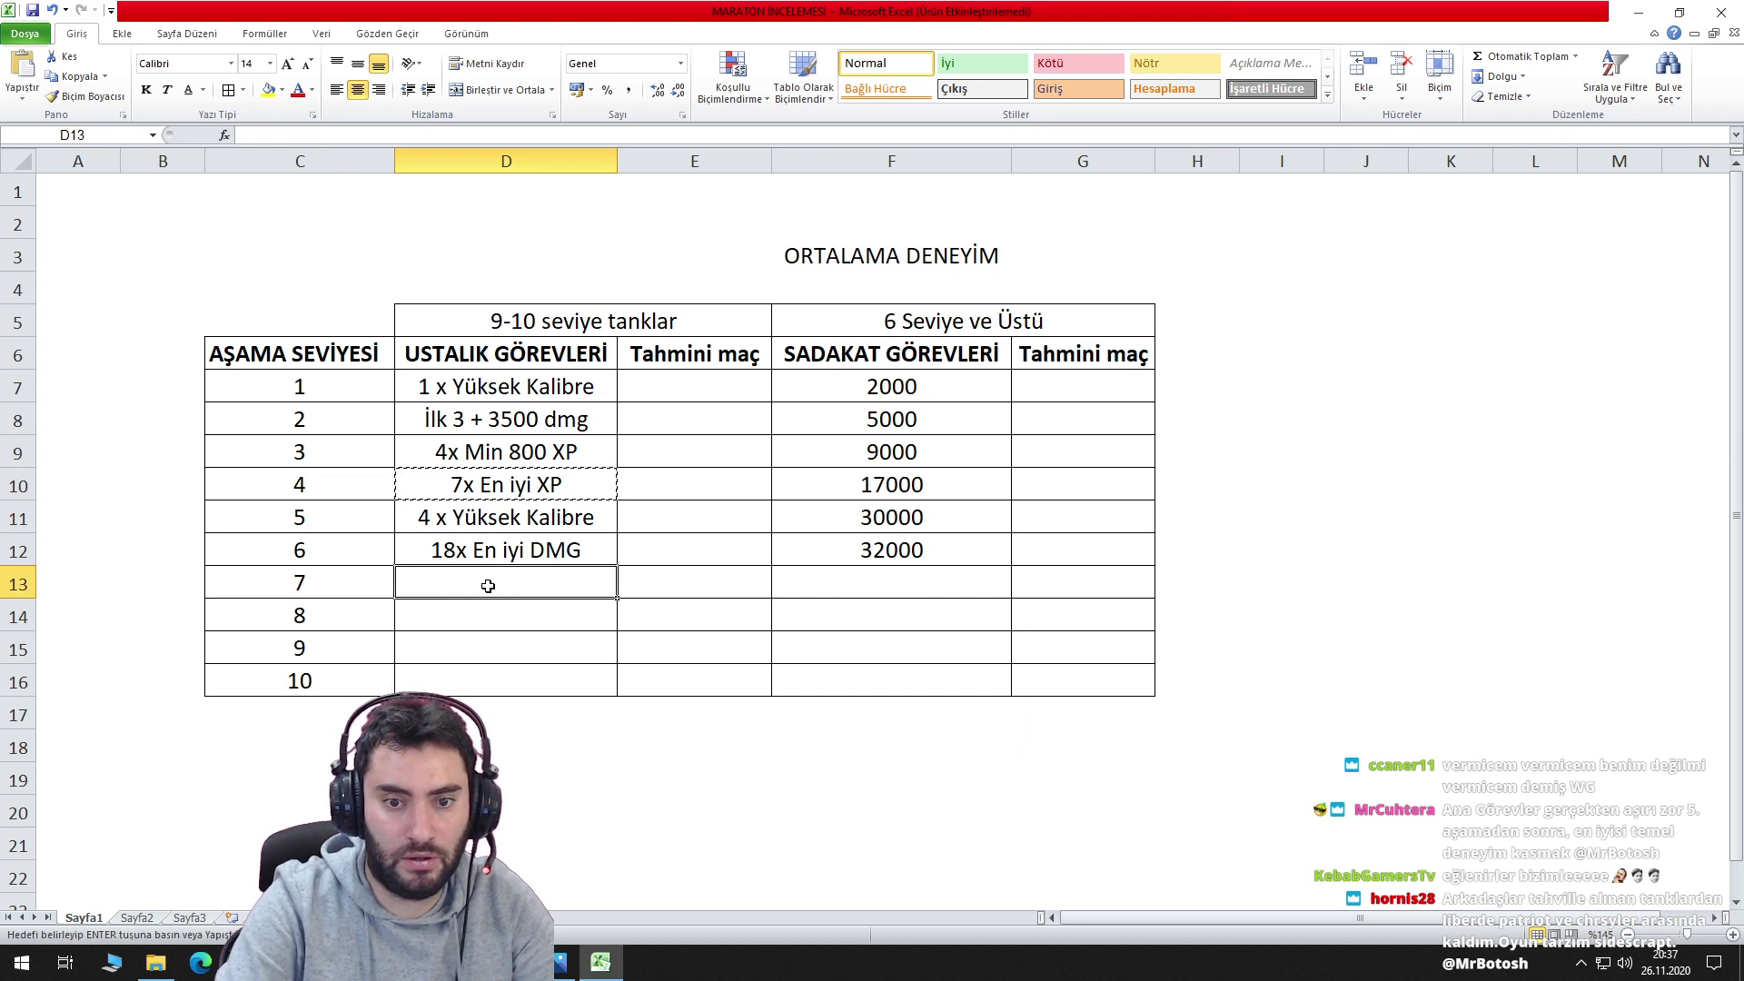
pyautogui.hotkey('ctrl', 'v')
pyautogui.press('Left')
pyautogui.press('Left')
pyautogui.press('Left')
pyautogui.press('Right')
pyautogui.press('Right')
pyautogui.press('Right')
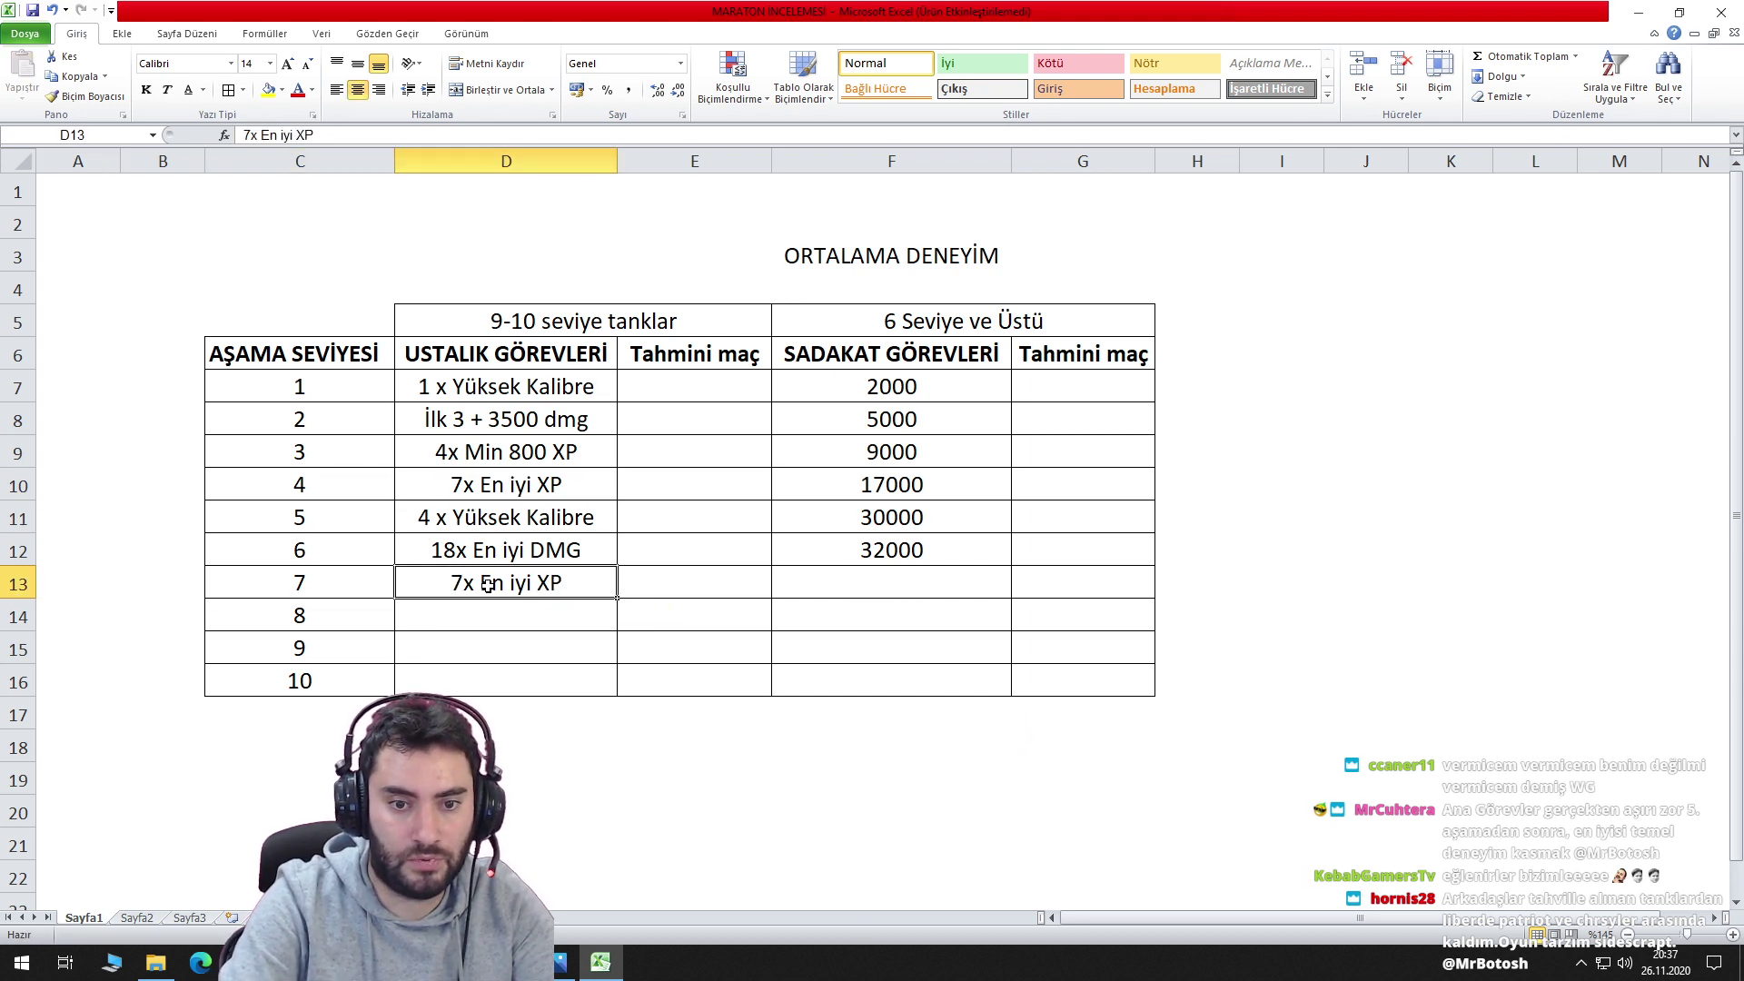
# Change the copied stage 7 task in D13 to 11x En iyi XP.
pyautogui.doubleClick(488, 585)
pyautogui.press('Home')
pyautogui.press('Delete')
pyautogui.write('11')
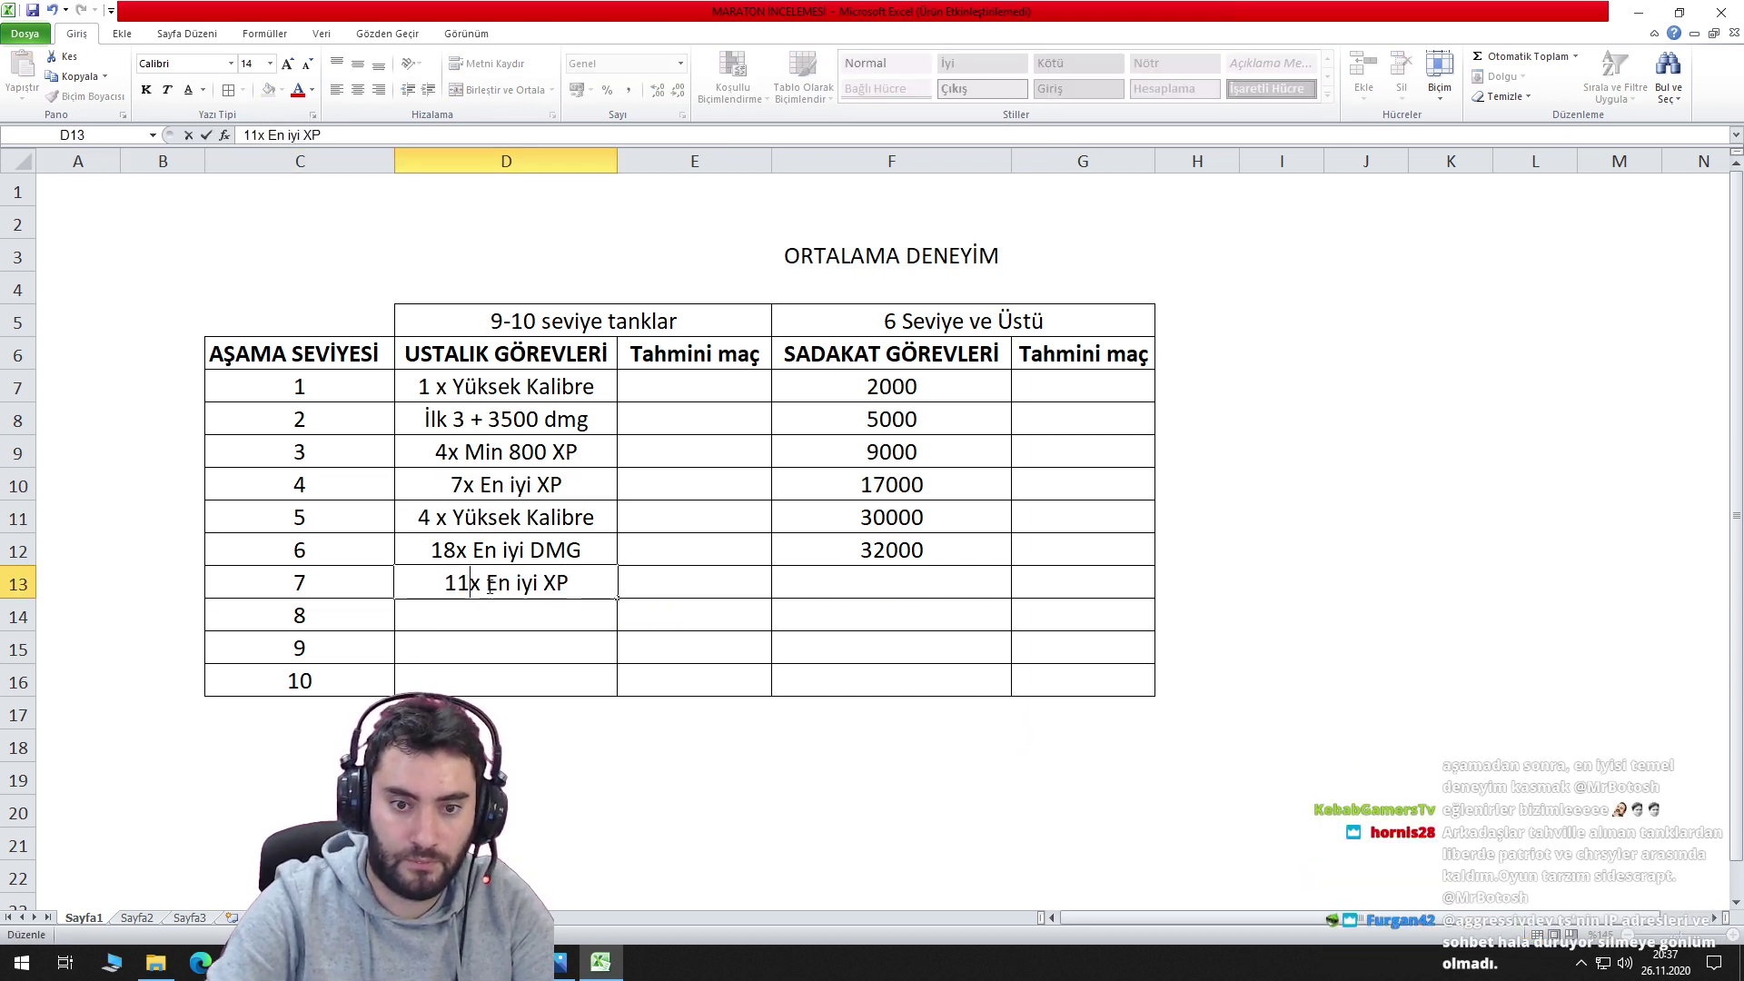
pyautogui.press('Tab')
# Check the stage VII loyalty requirement in the game and enter 32000 in F13.
pyautogui.press('Tab')
pyautogui.click(599, 965)
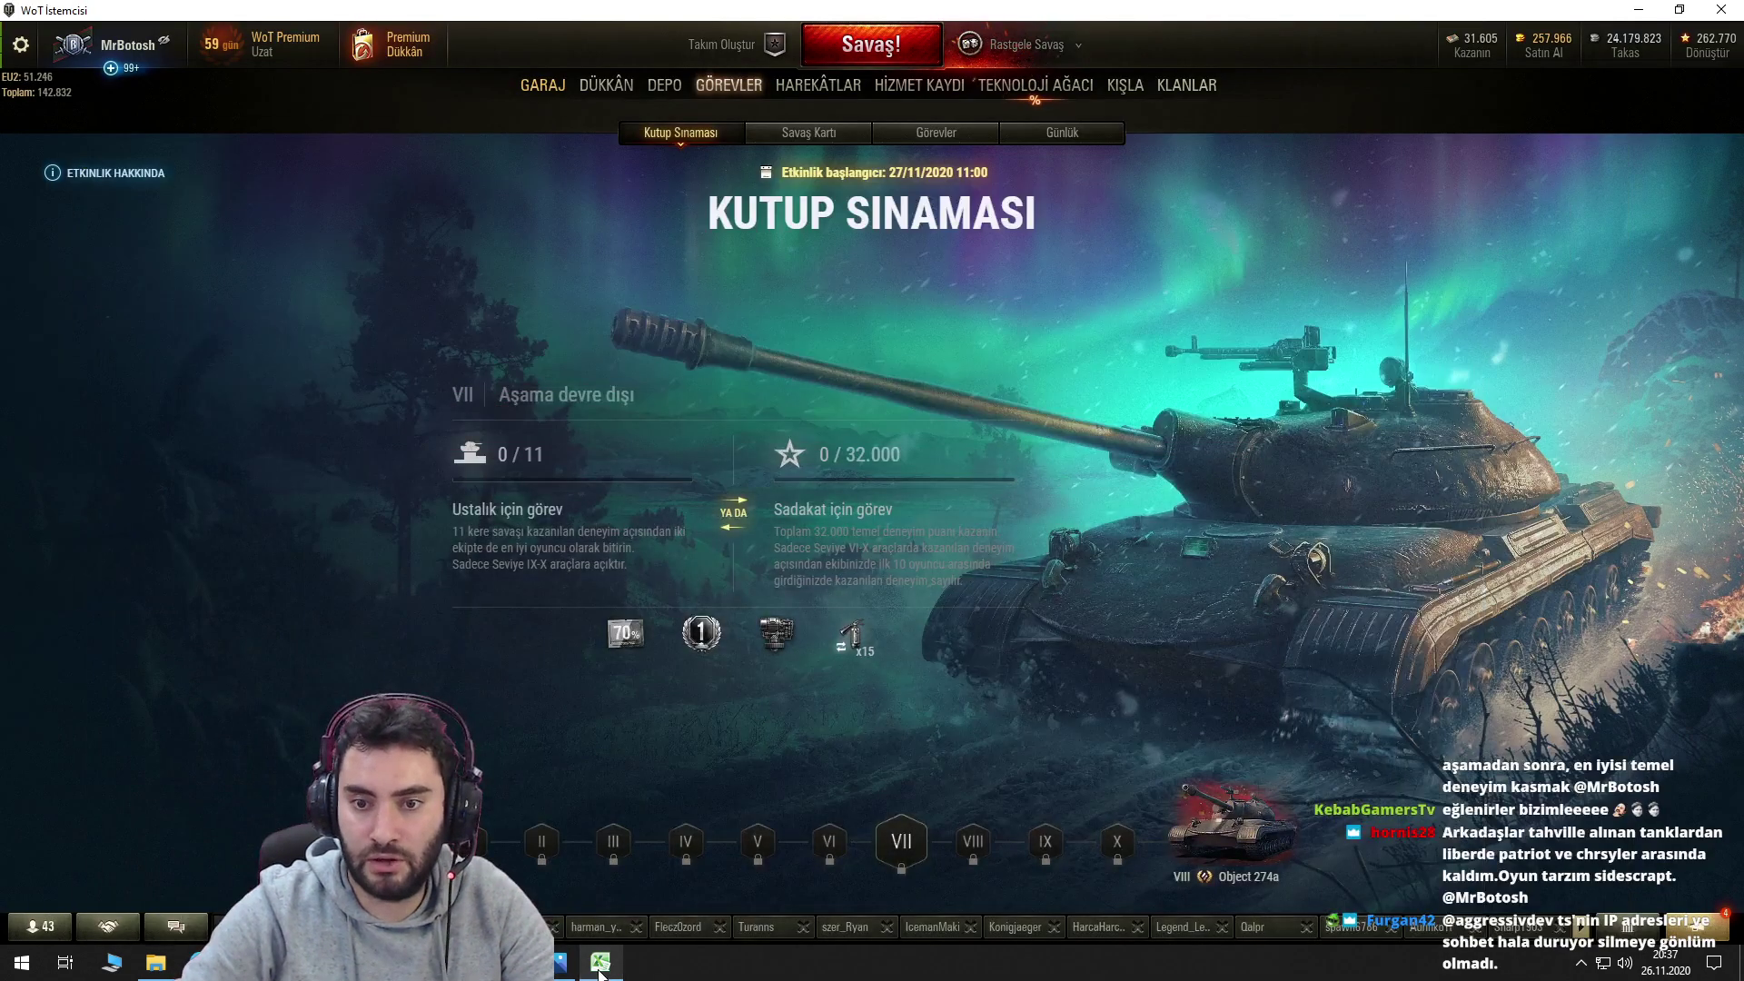
pyautogui.click(600, 967)
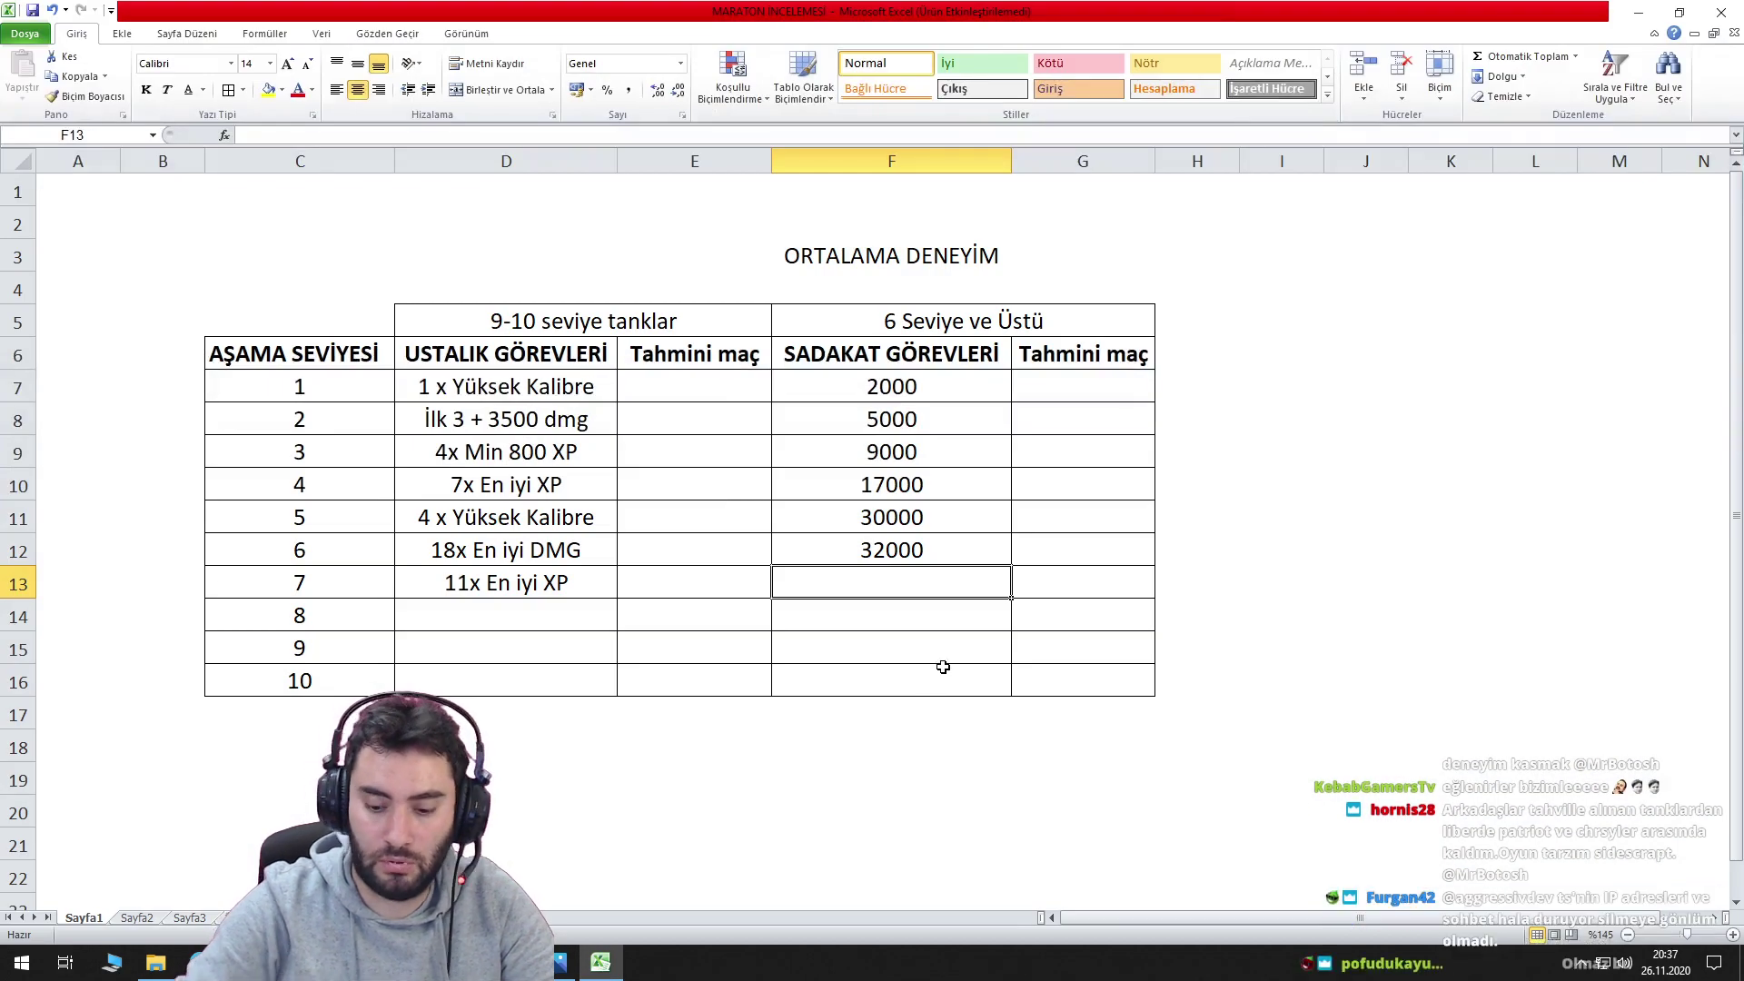
pyautogui.write('32000')
pyautogui.press('Return')
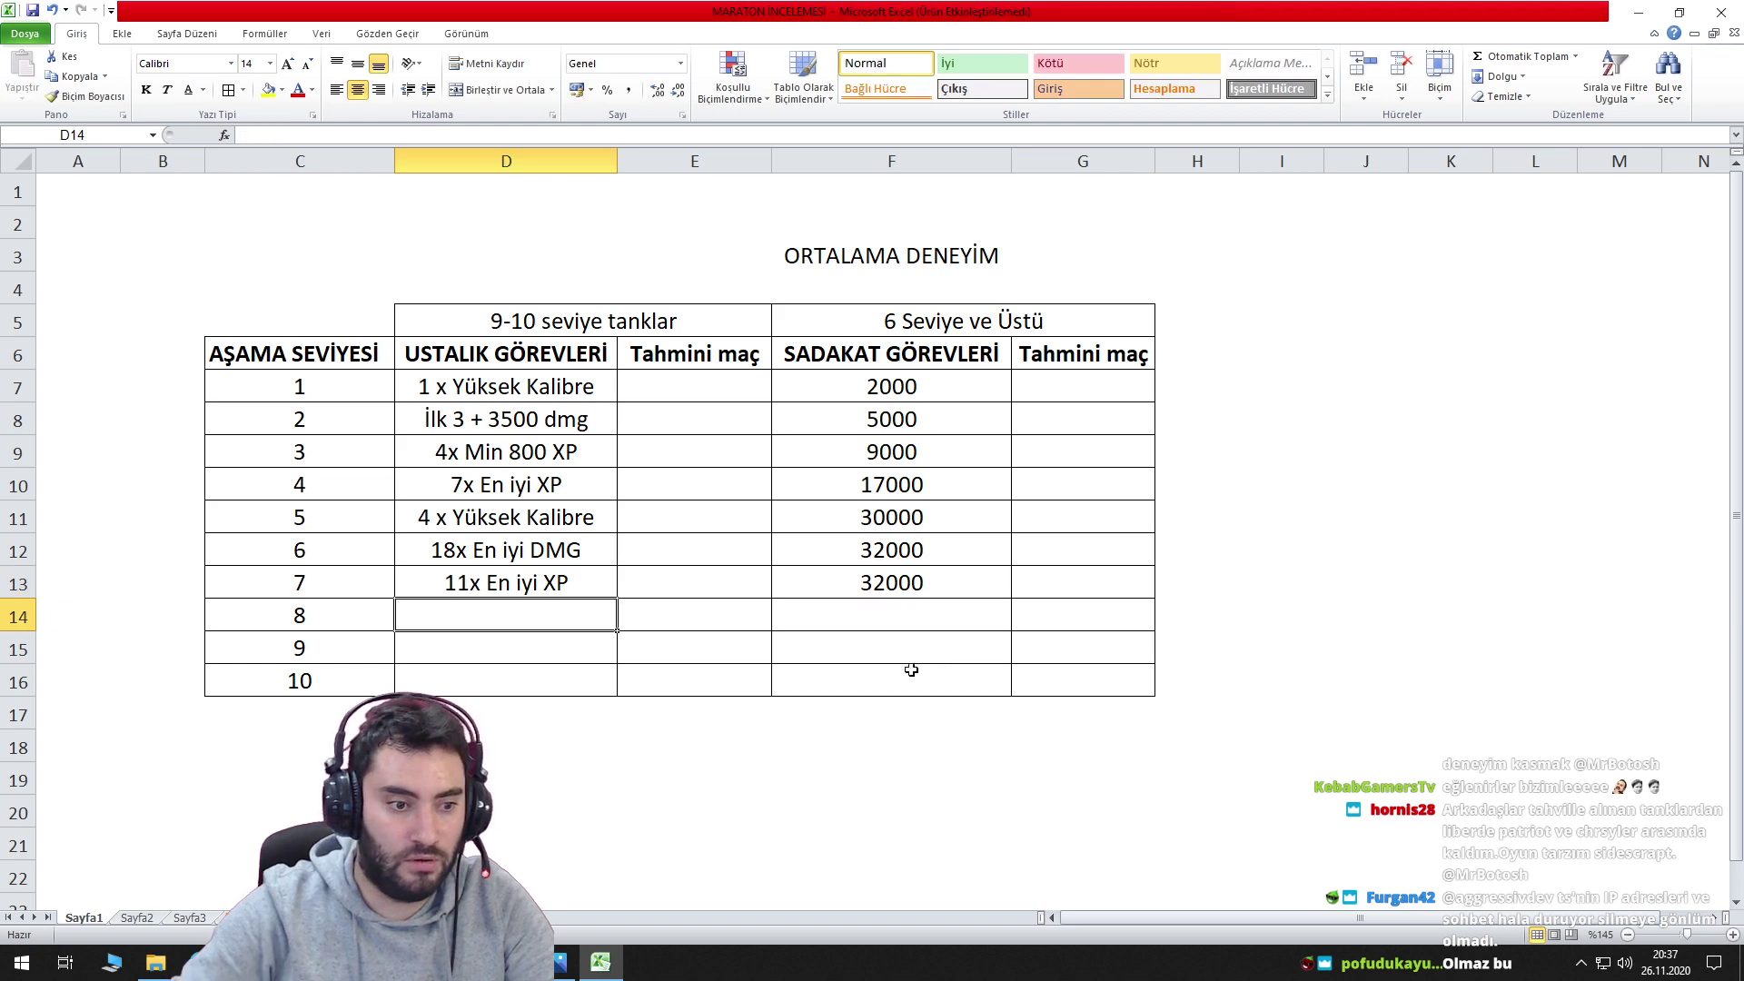
# Check the stage VIII mastery task in the World of Tanks client, return to Excel, and copy D12 into D14.
pyautogui.click(595, 965)
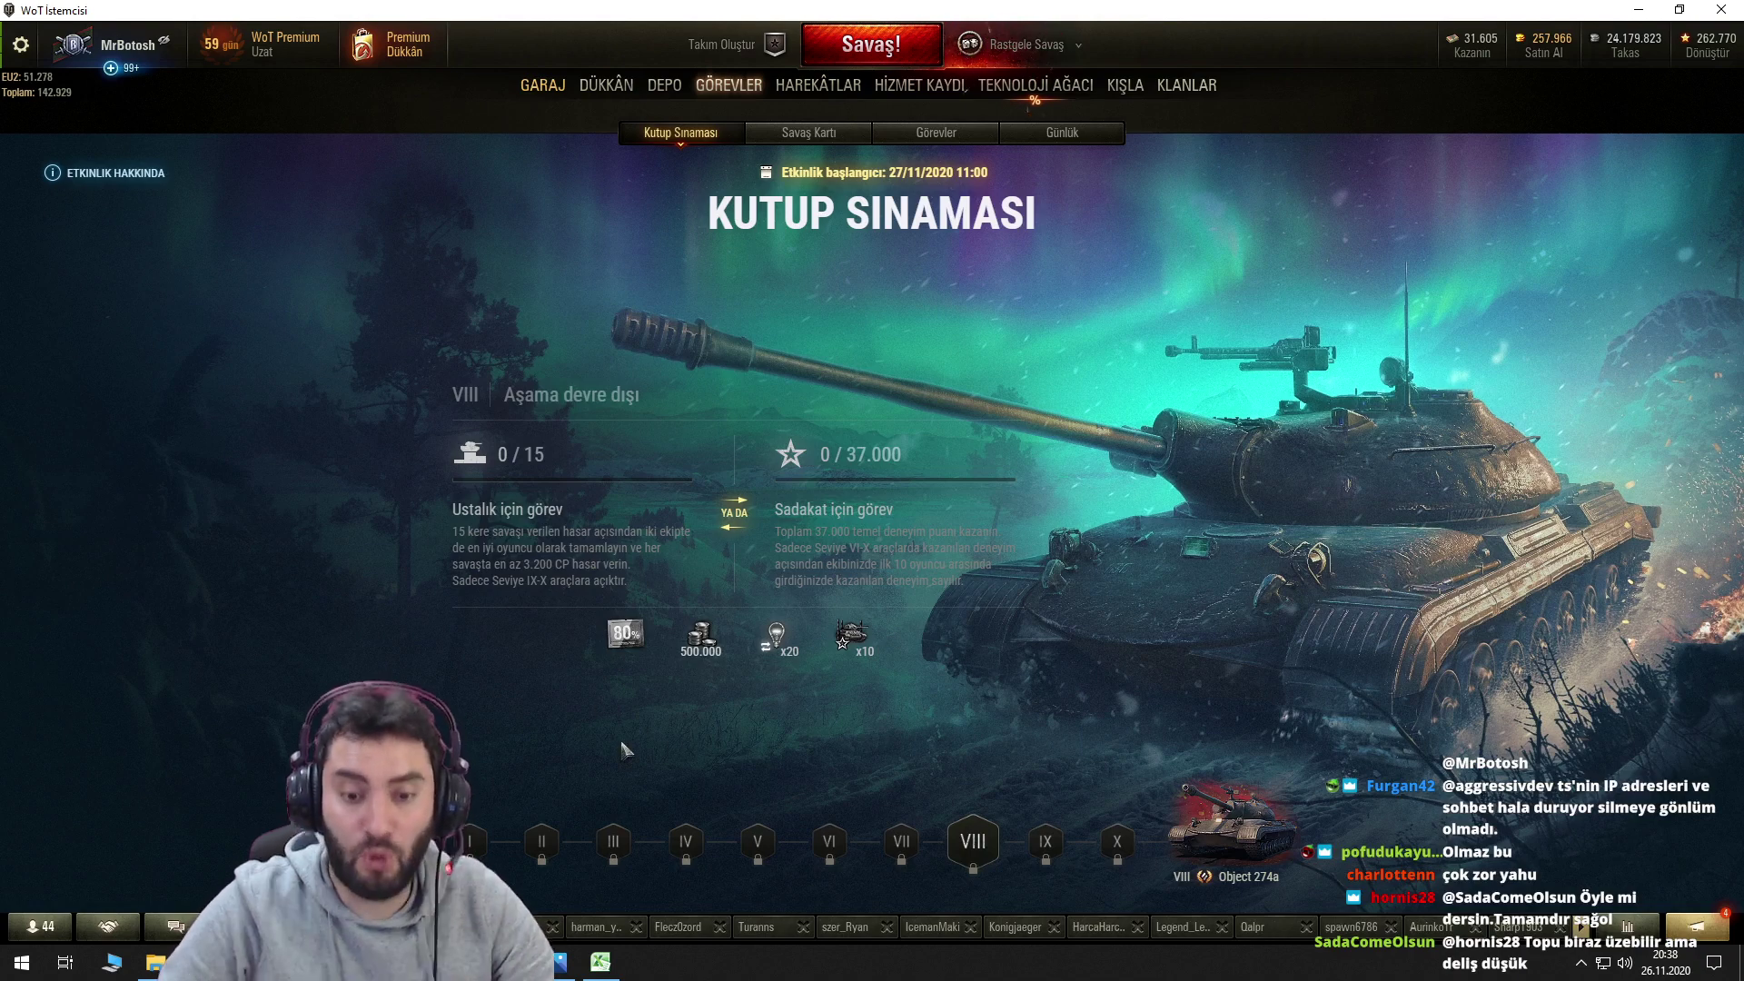
pyautogui.click(614, 963)
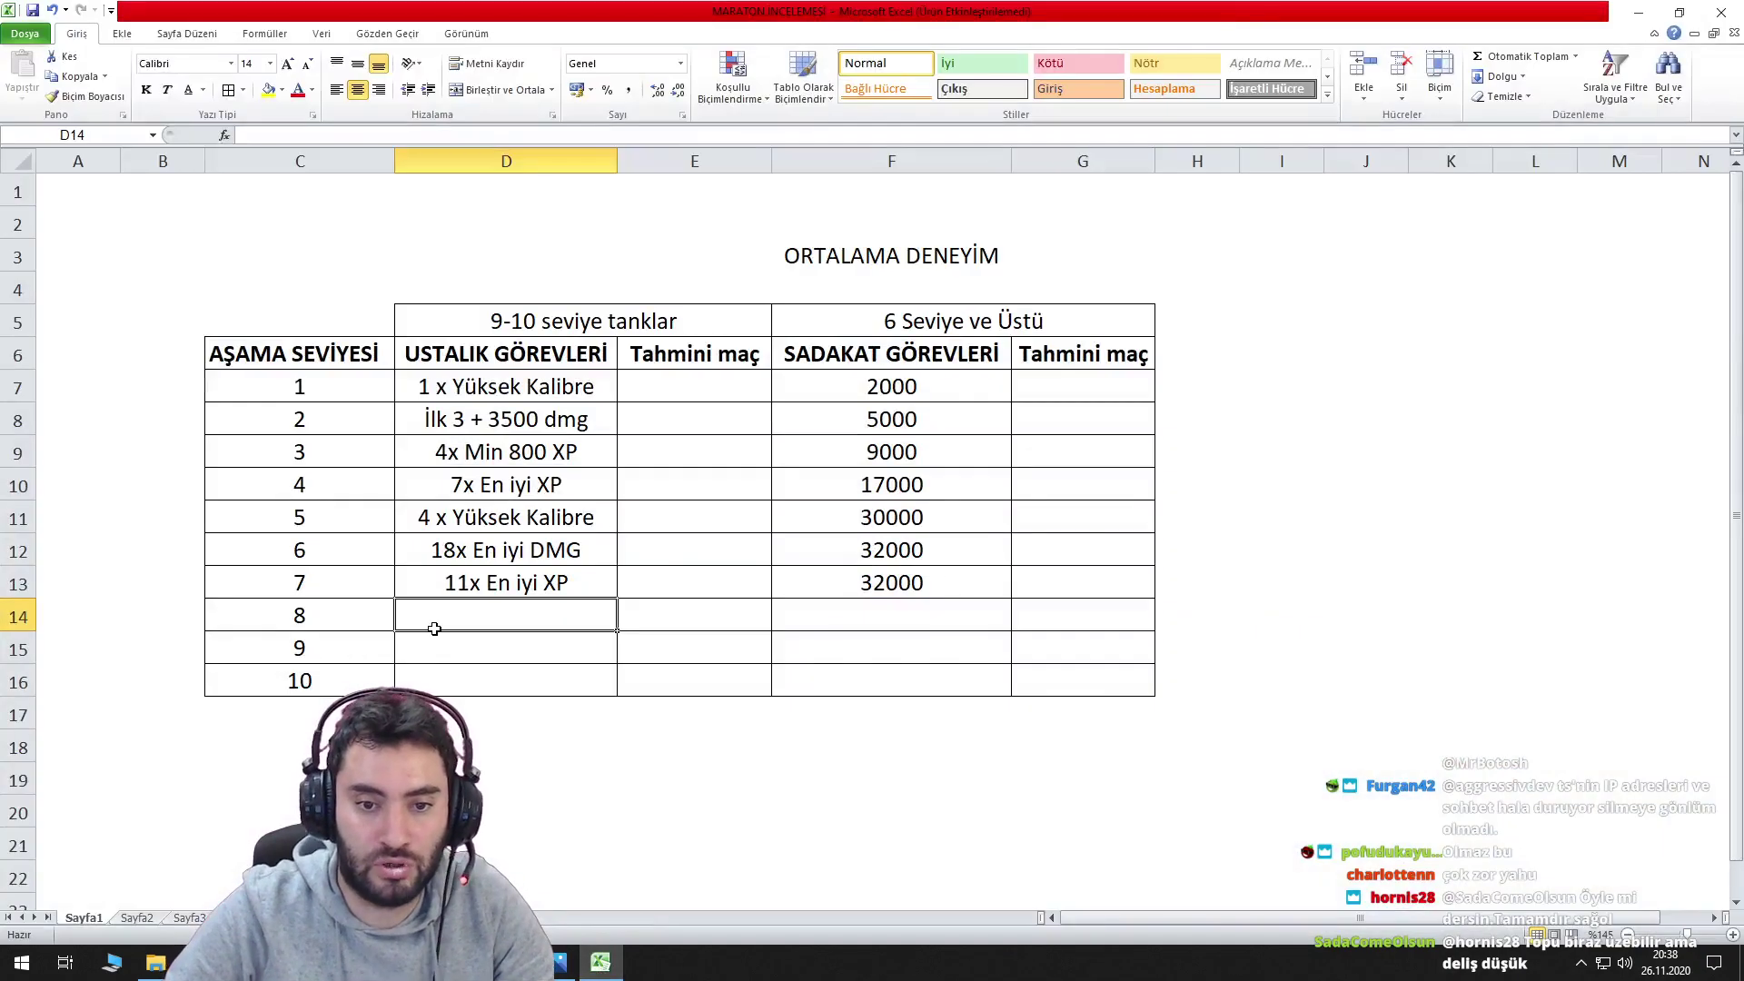
pyautogui.click(492, 546)
pyautogui.hotkey('ctrl', 'c')
pyautogui.click(467, 623)
pyautogui.hotkey('ctrl', 'v')
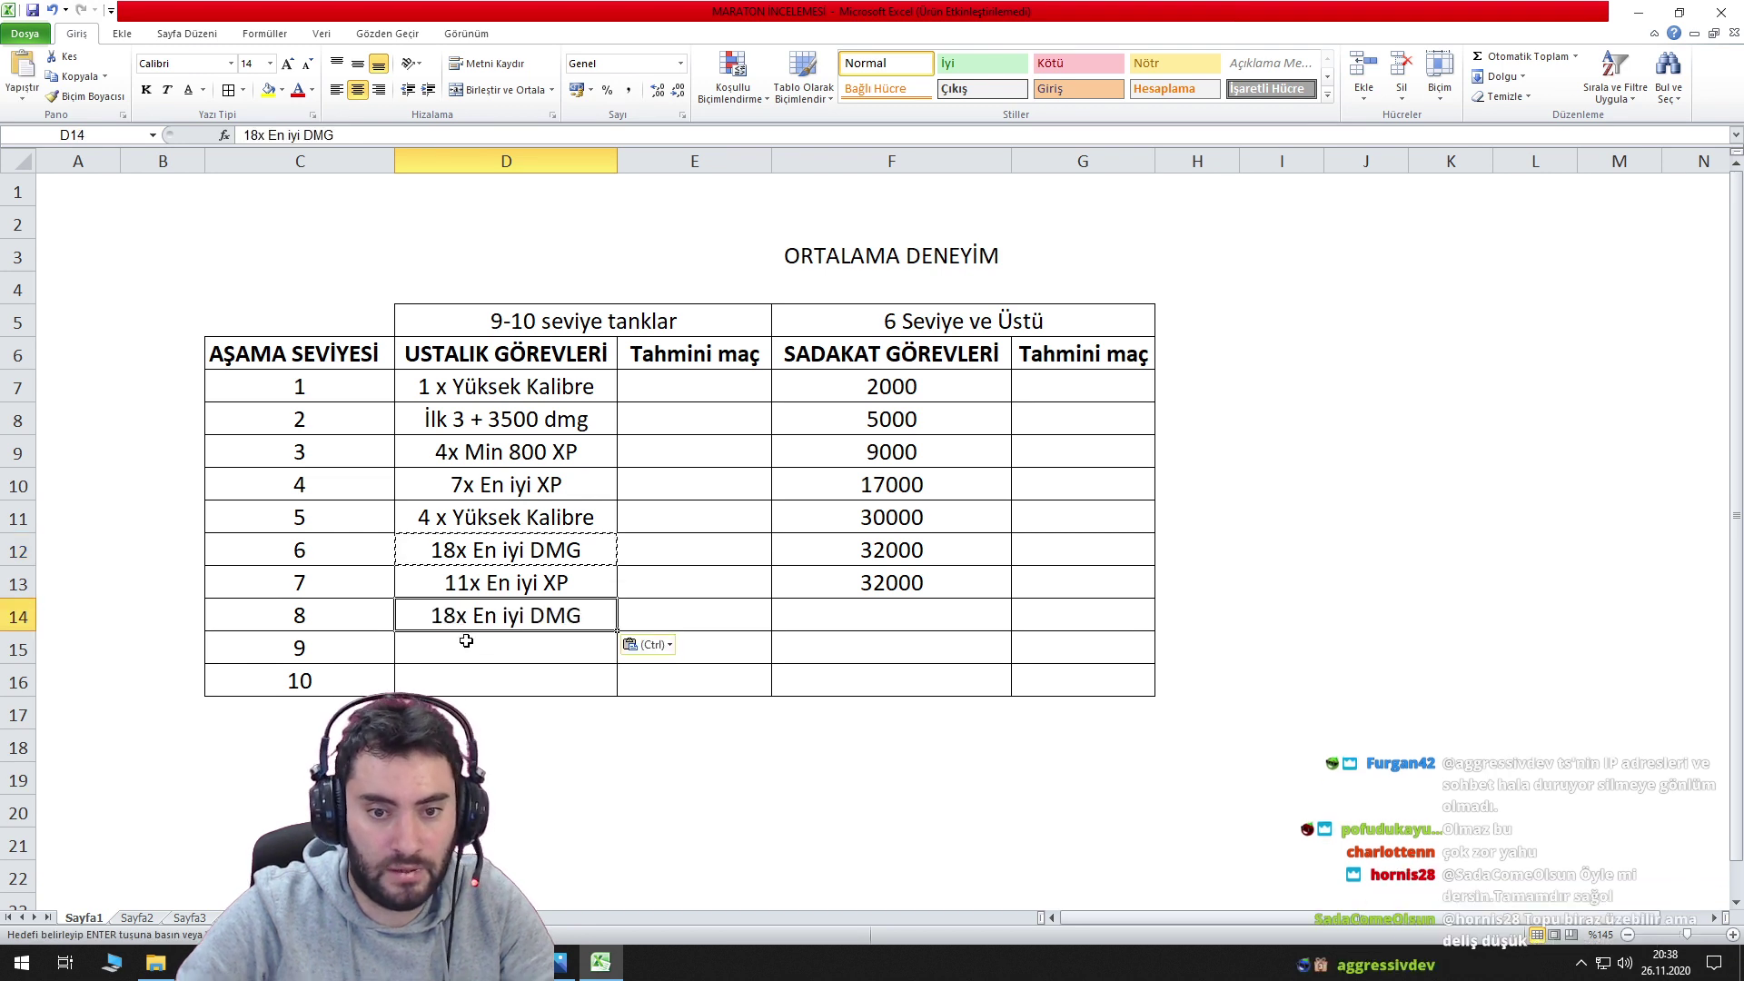
# Change the copied stage 8 task in D14 to 15x En iyi DMG(min 3200) and auto-fit column D's width.
pyautogui.doubleClick(461, 628)
pyautogui.press('BackSpace')
pyautogui.write('5')
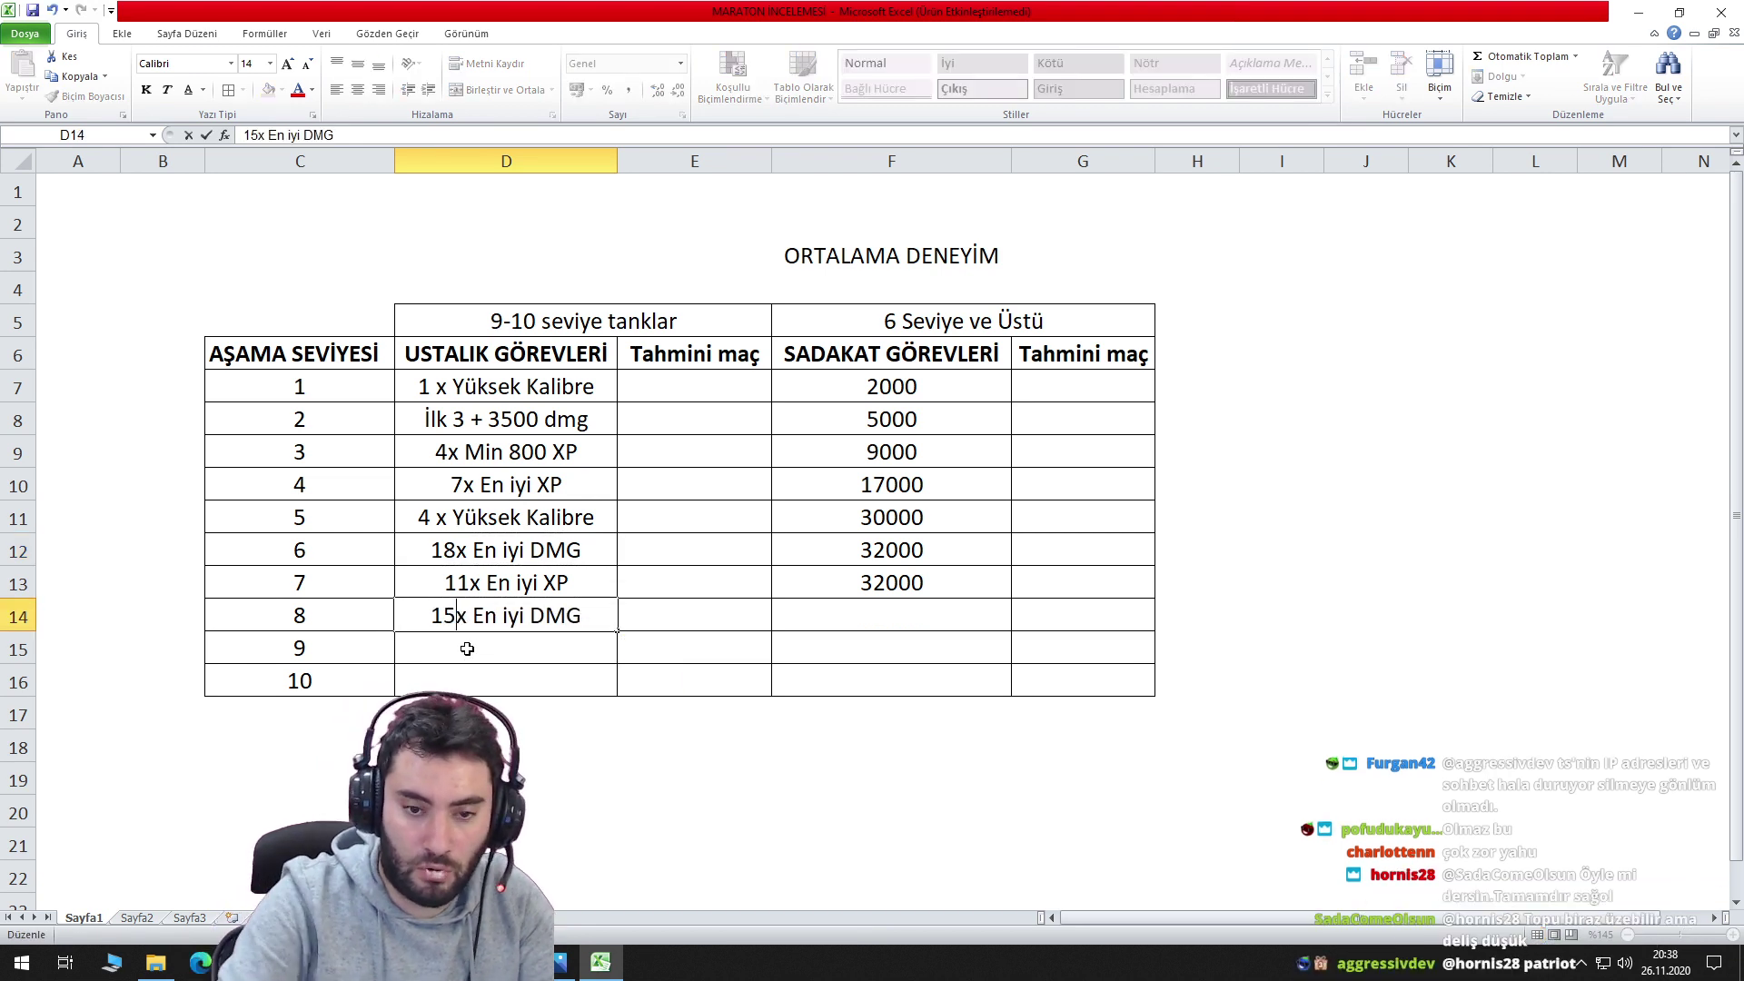
pyautogui.hotkey('ctrl', 'Return')
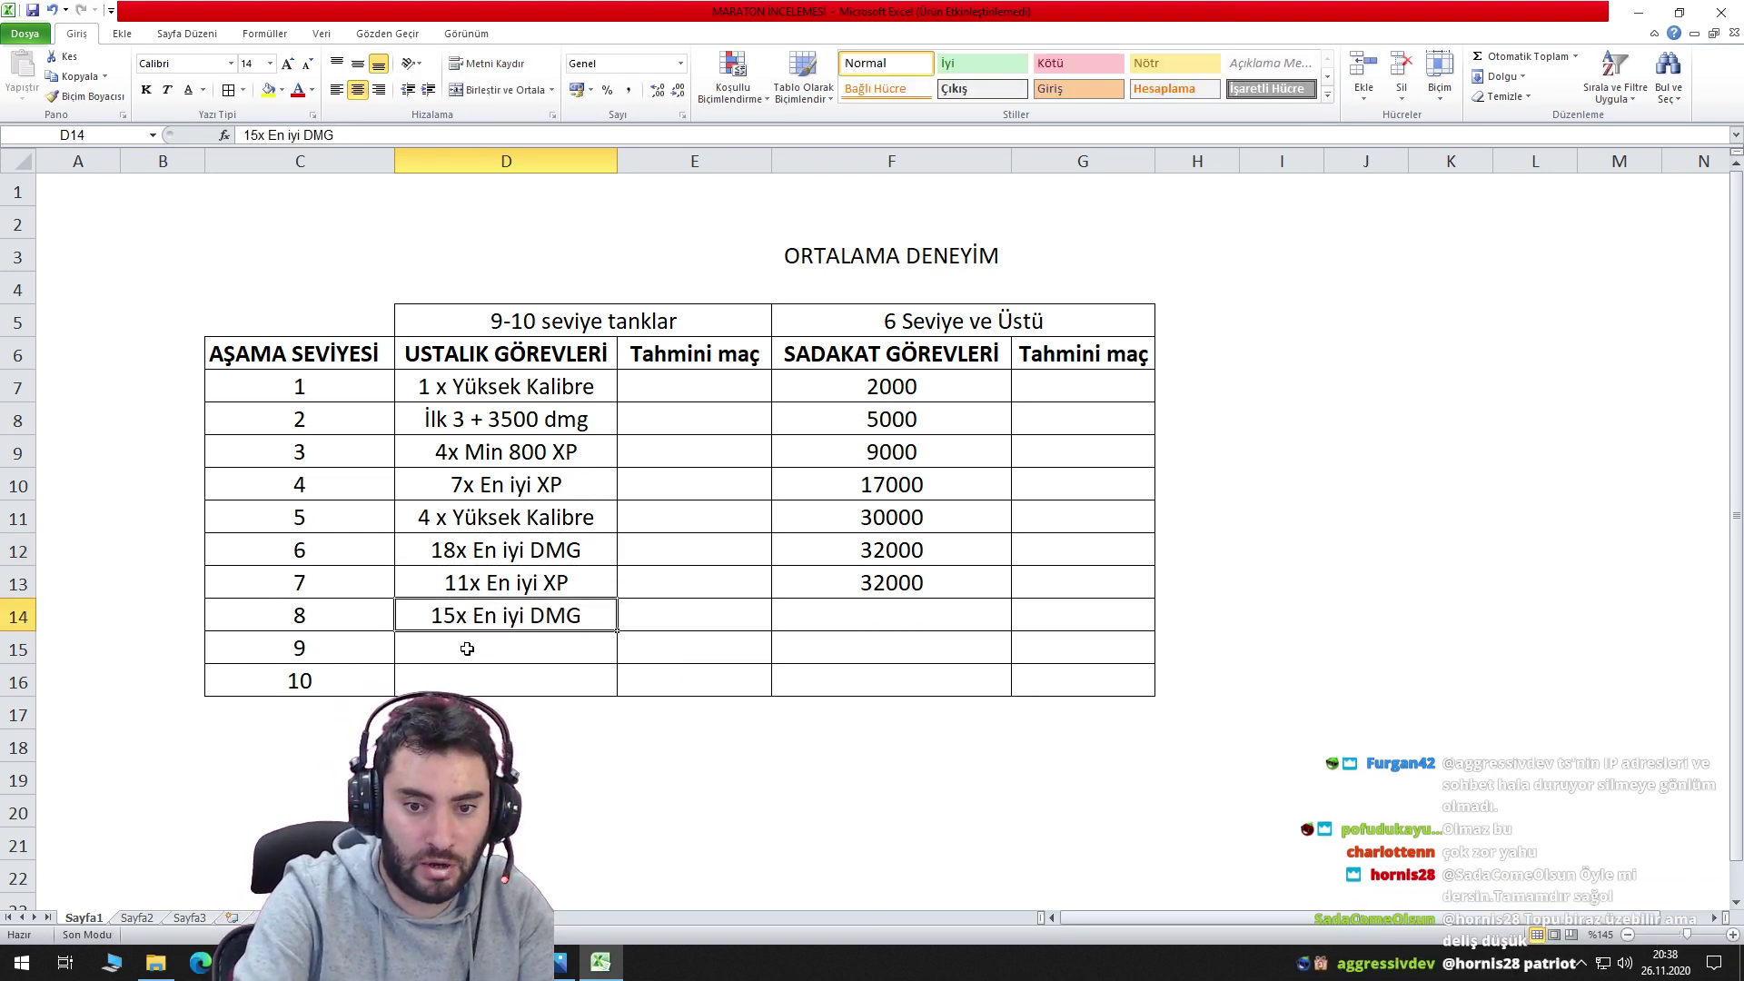
pyautogui.press('F2')
pyautogui.write('(min')
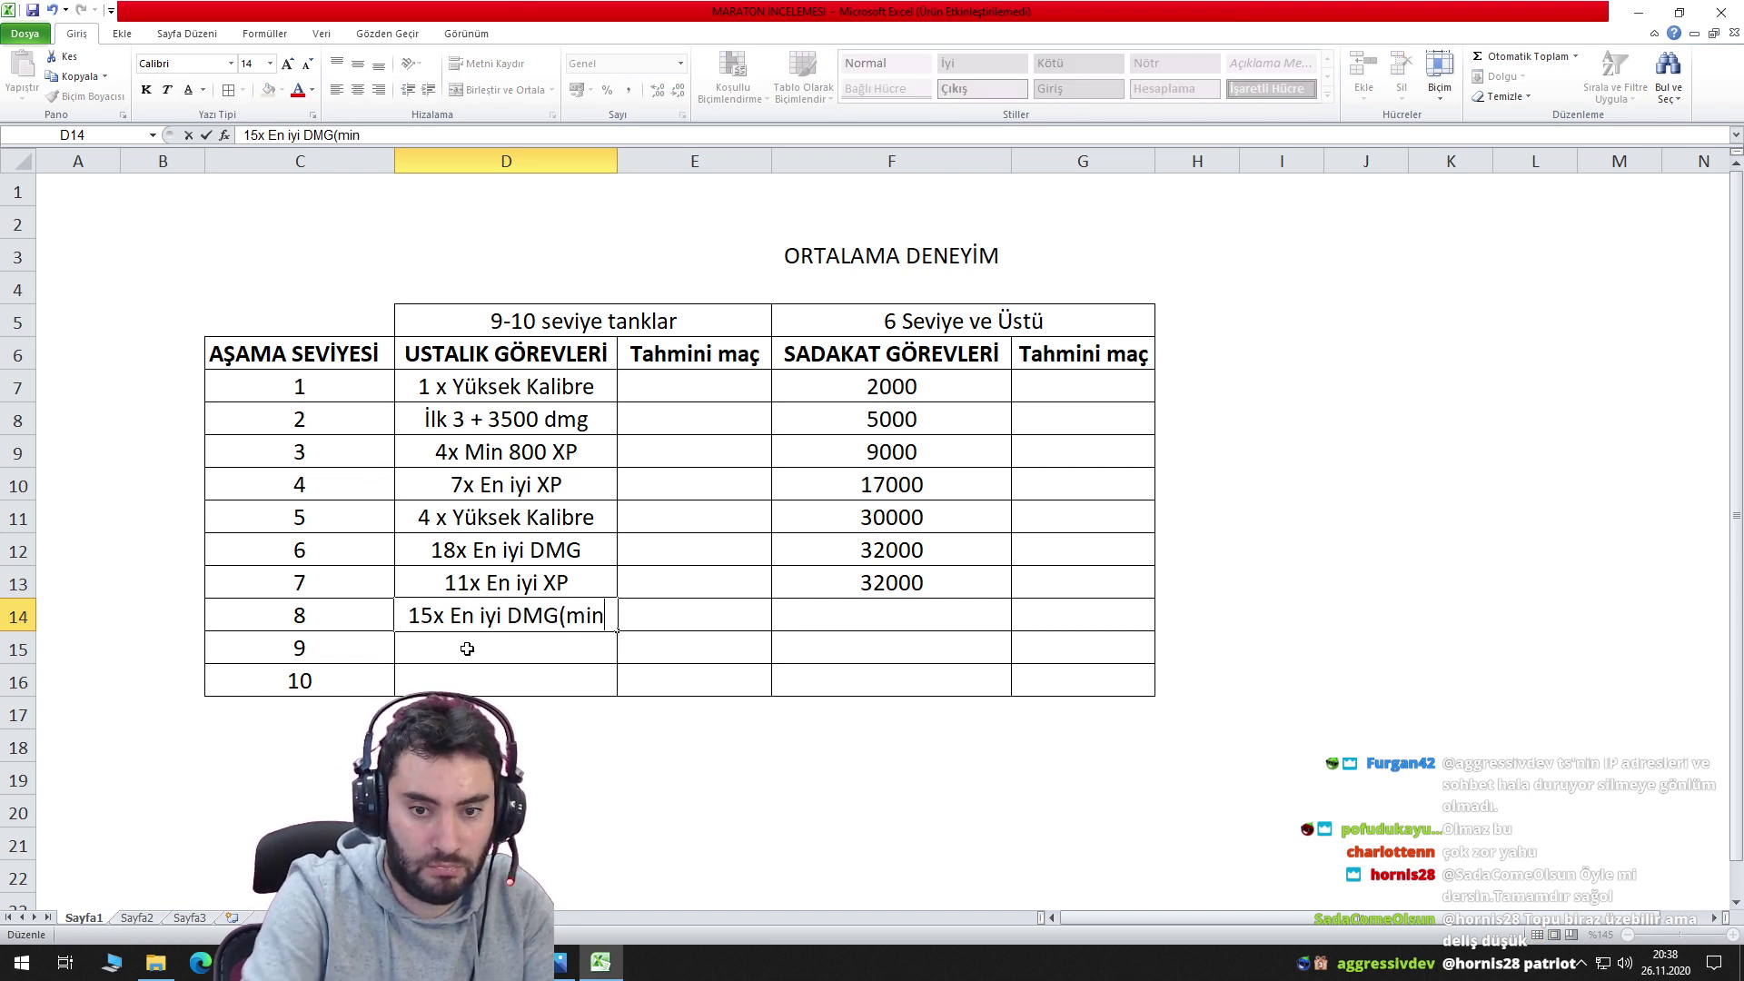
pyautogui.write(' 3200)')
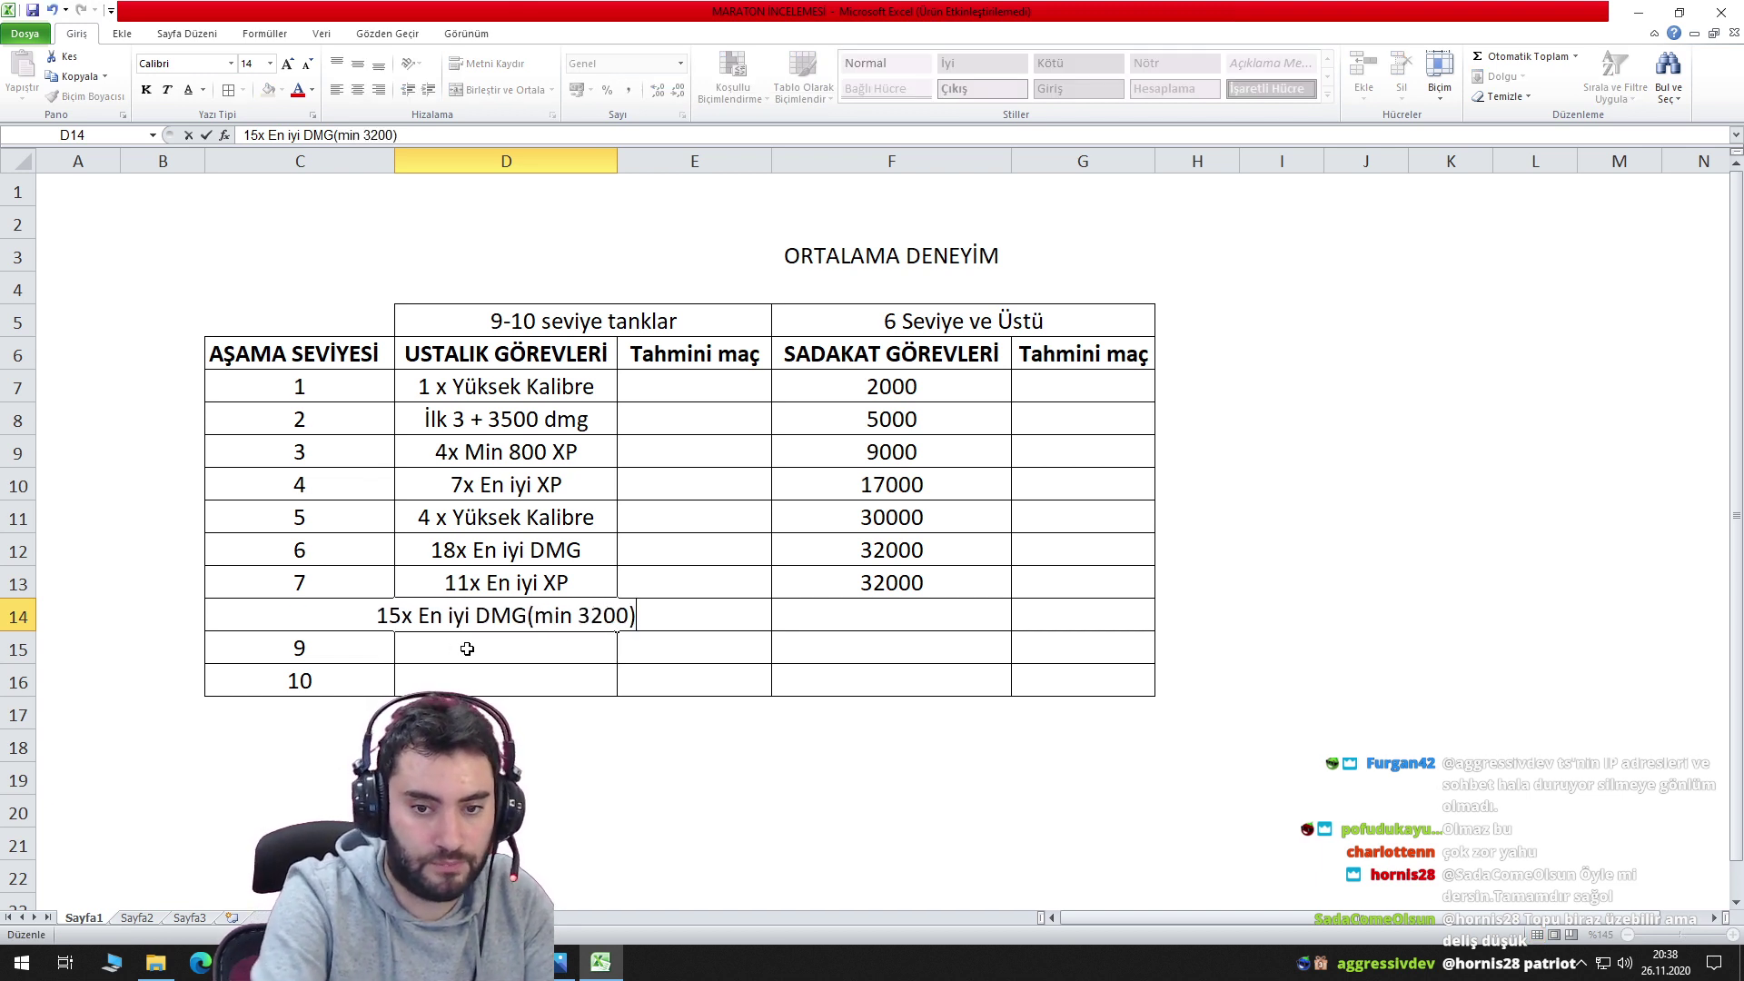
pyautogui.press('Return')
pyautogui.doubleClick(618, 160)
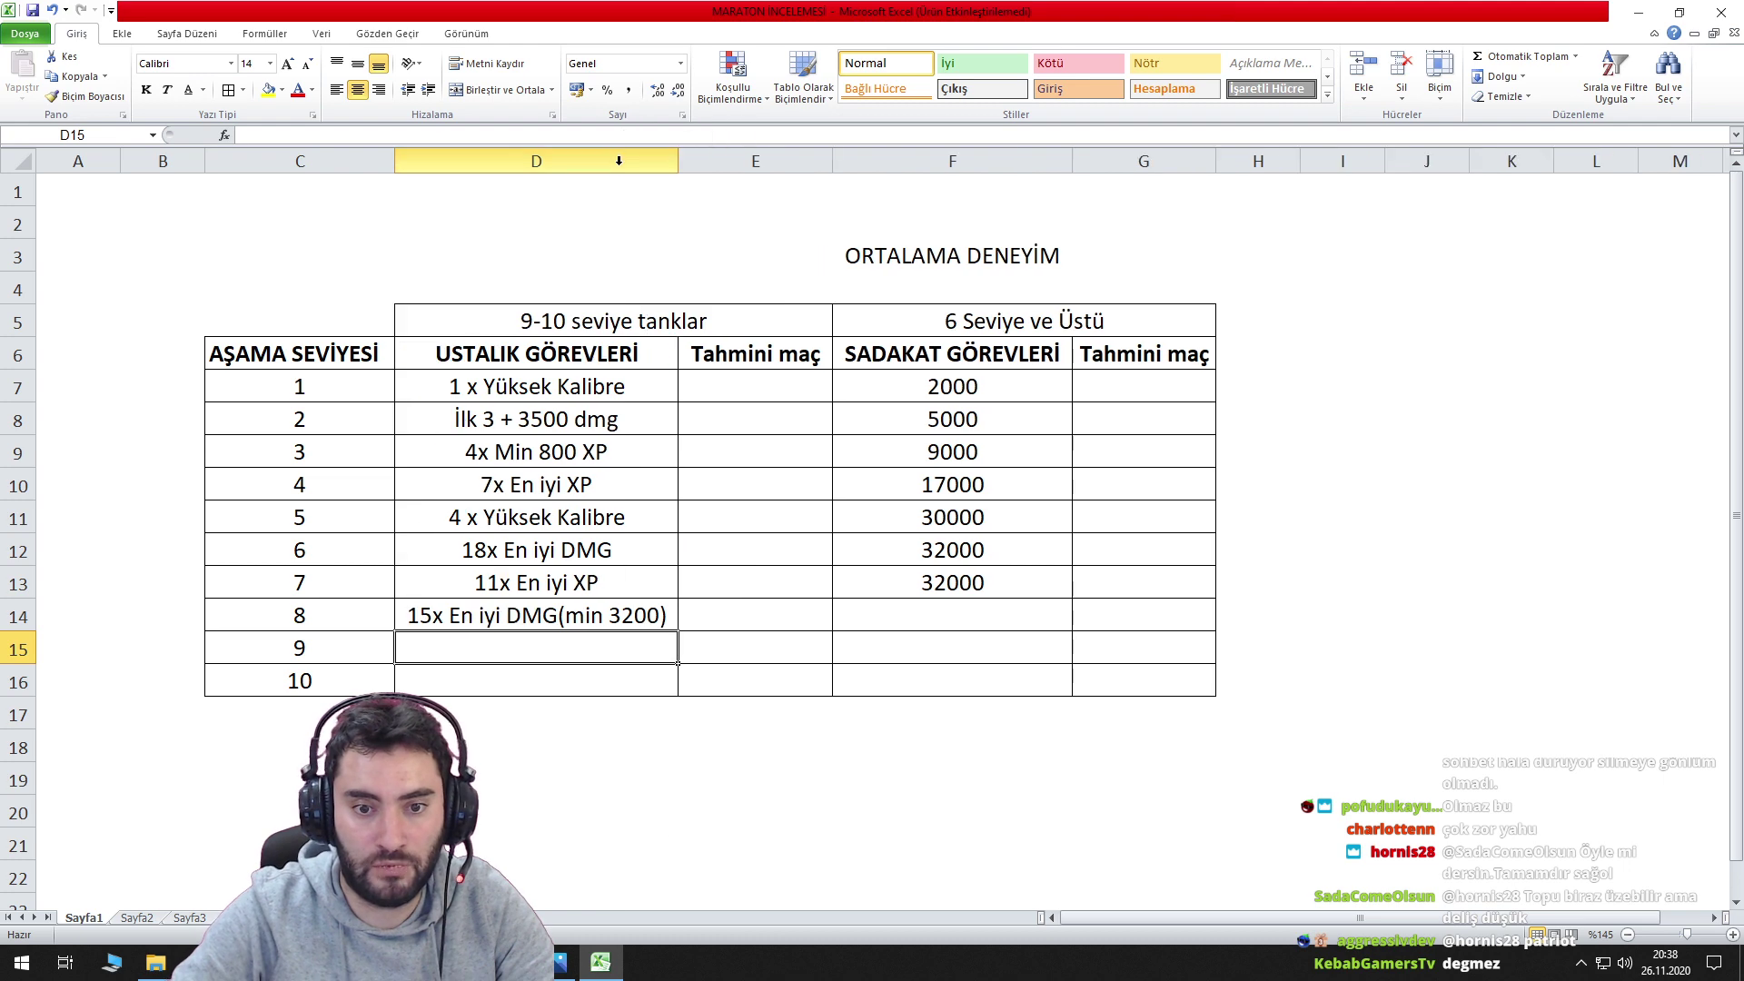
# Check the stage VIII loyalty requirement in the game and enter 37000 in F14.
pyautogui.click(560, 963)
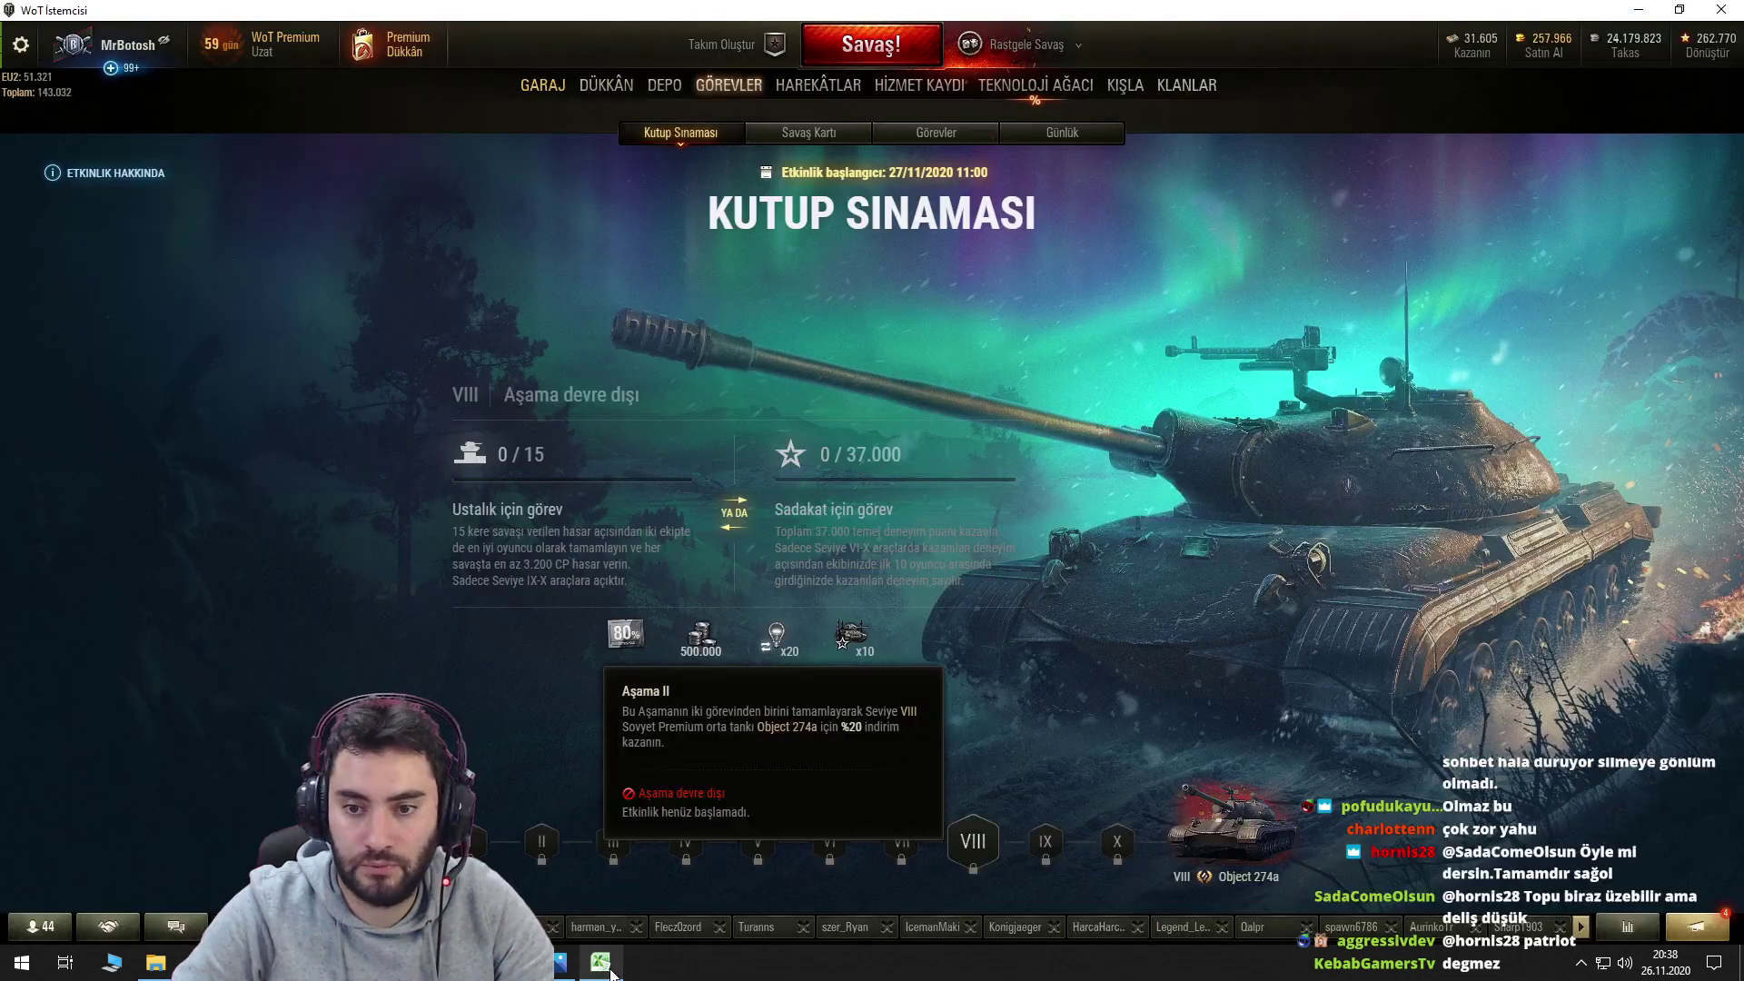
pyautogui.click(600, 963)
pyautogui.click(985, 615)
pyautogui.write('37000')
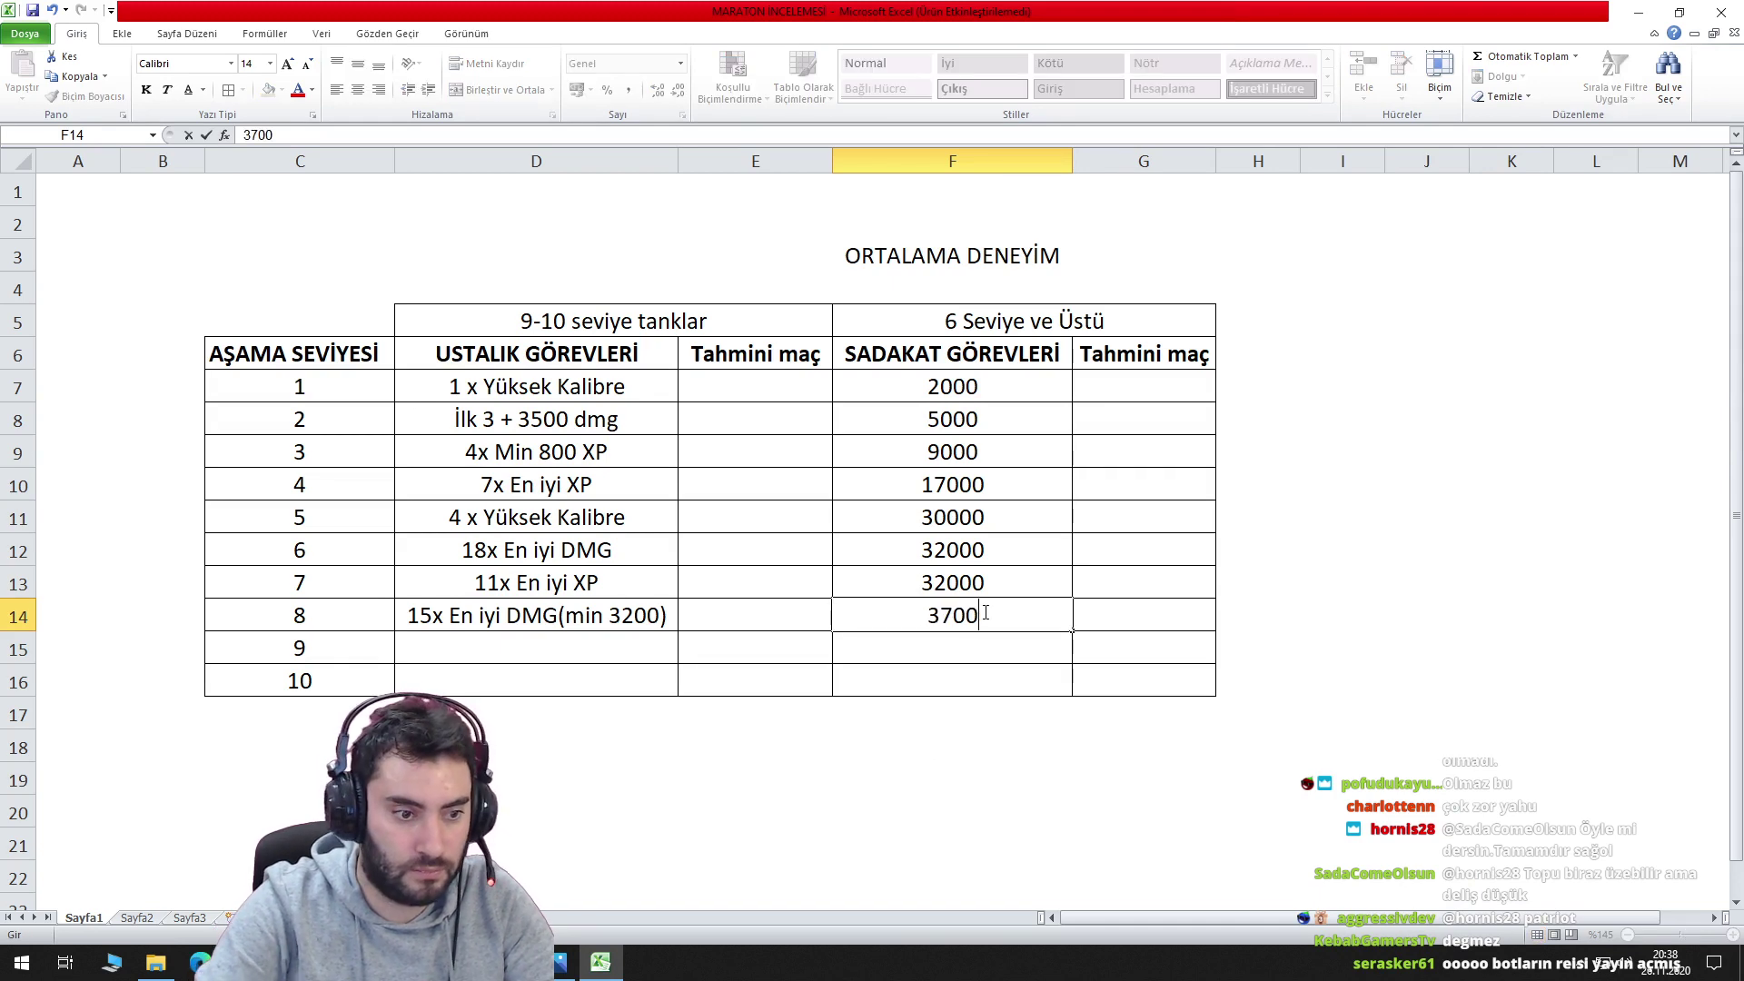
pyautogui.press('Return')
# View stage IX in the game and enter its loyalty requirement of 40000 in F15.
pyautogui.click(602, 961)
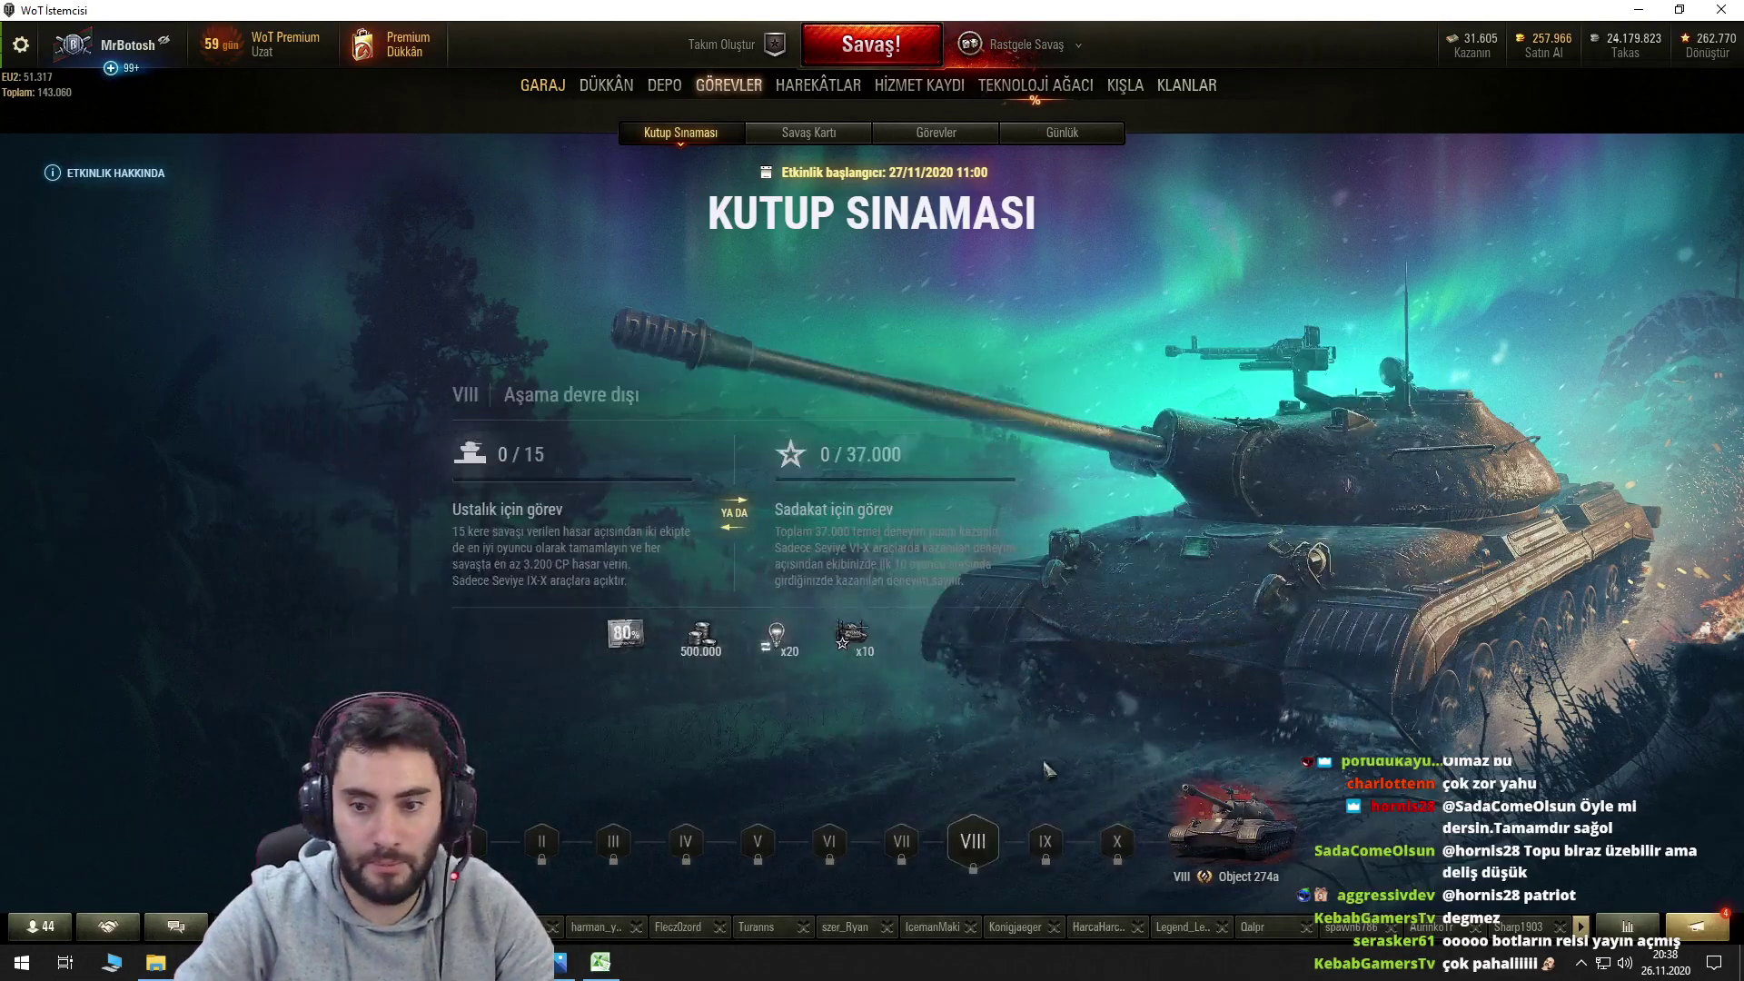
pyautogui.click(1045, 850)
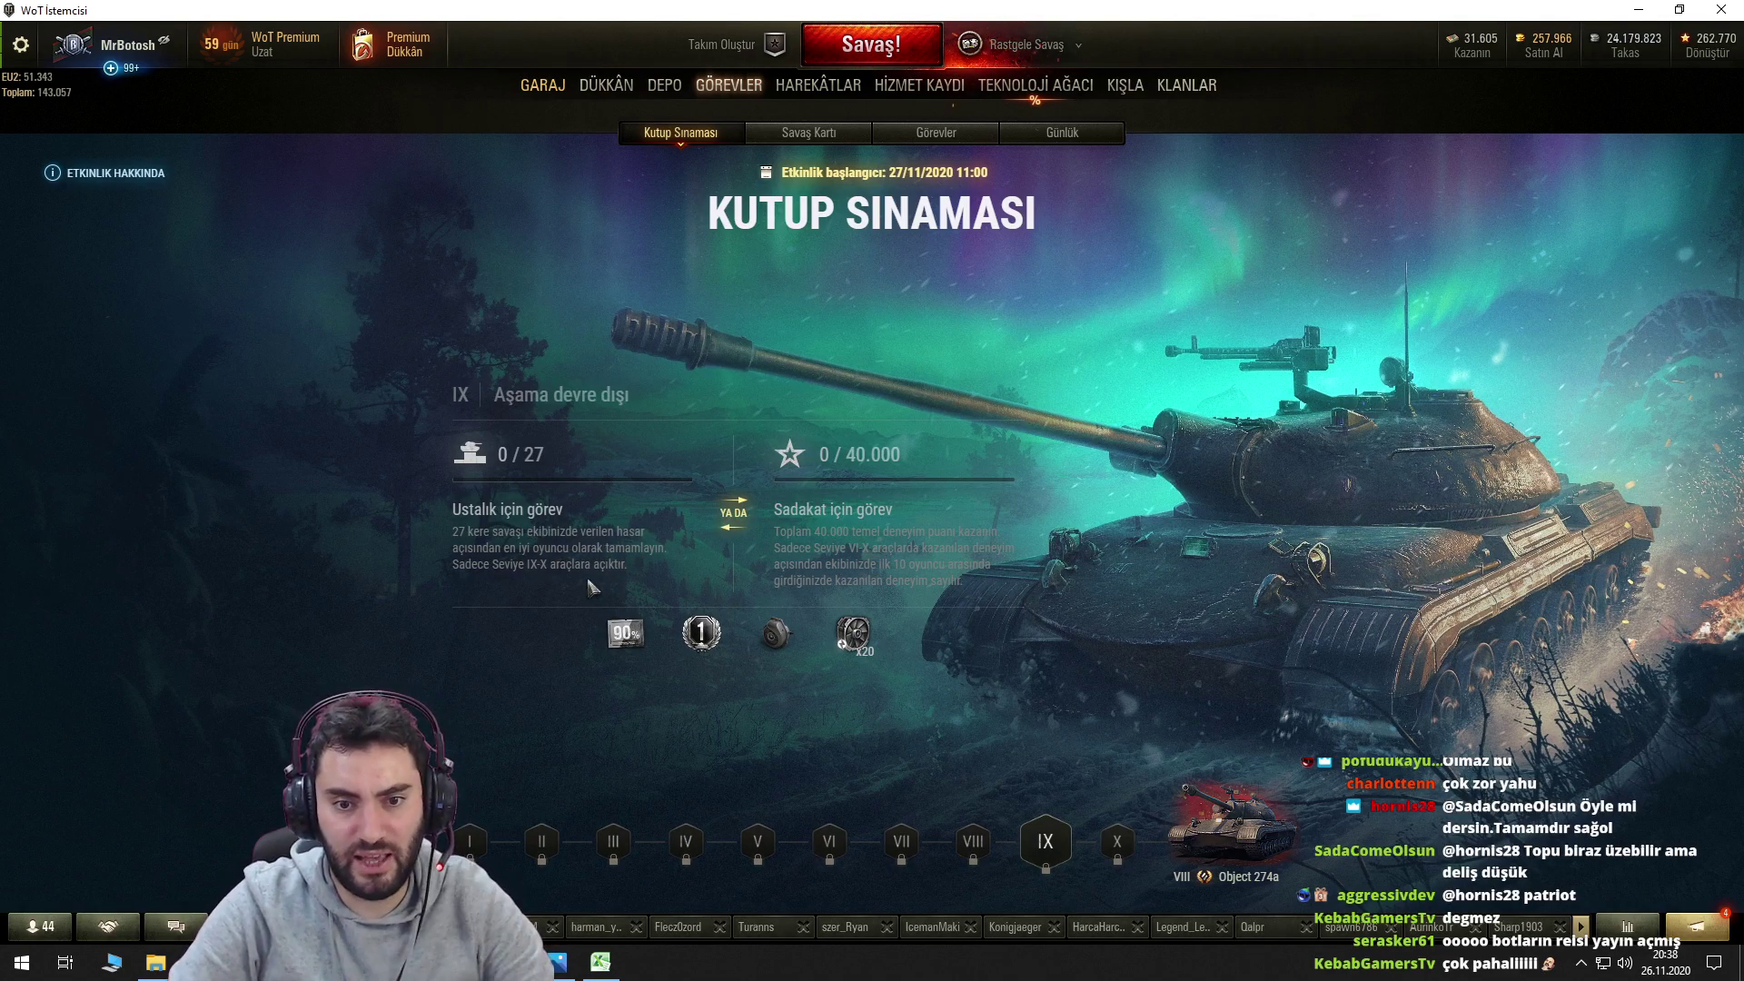
pyautogui.click(613, 961)
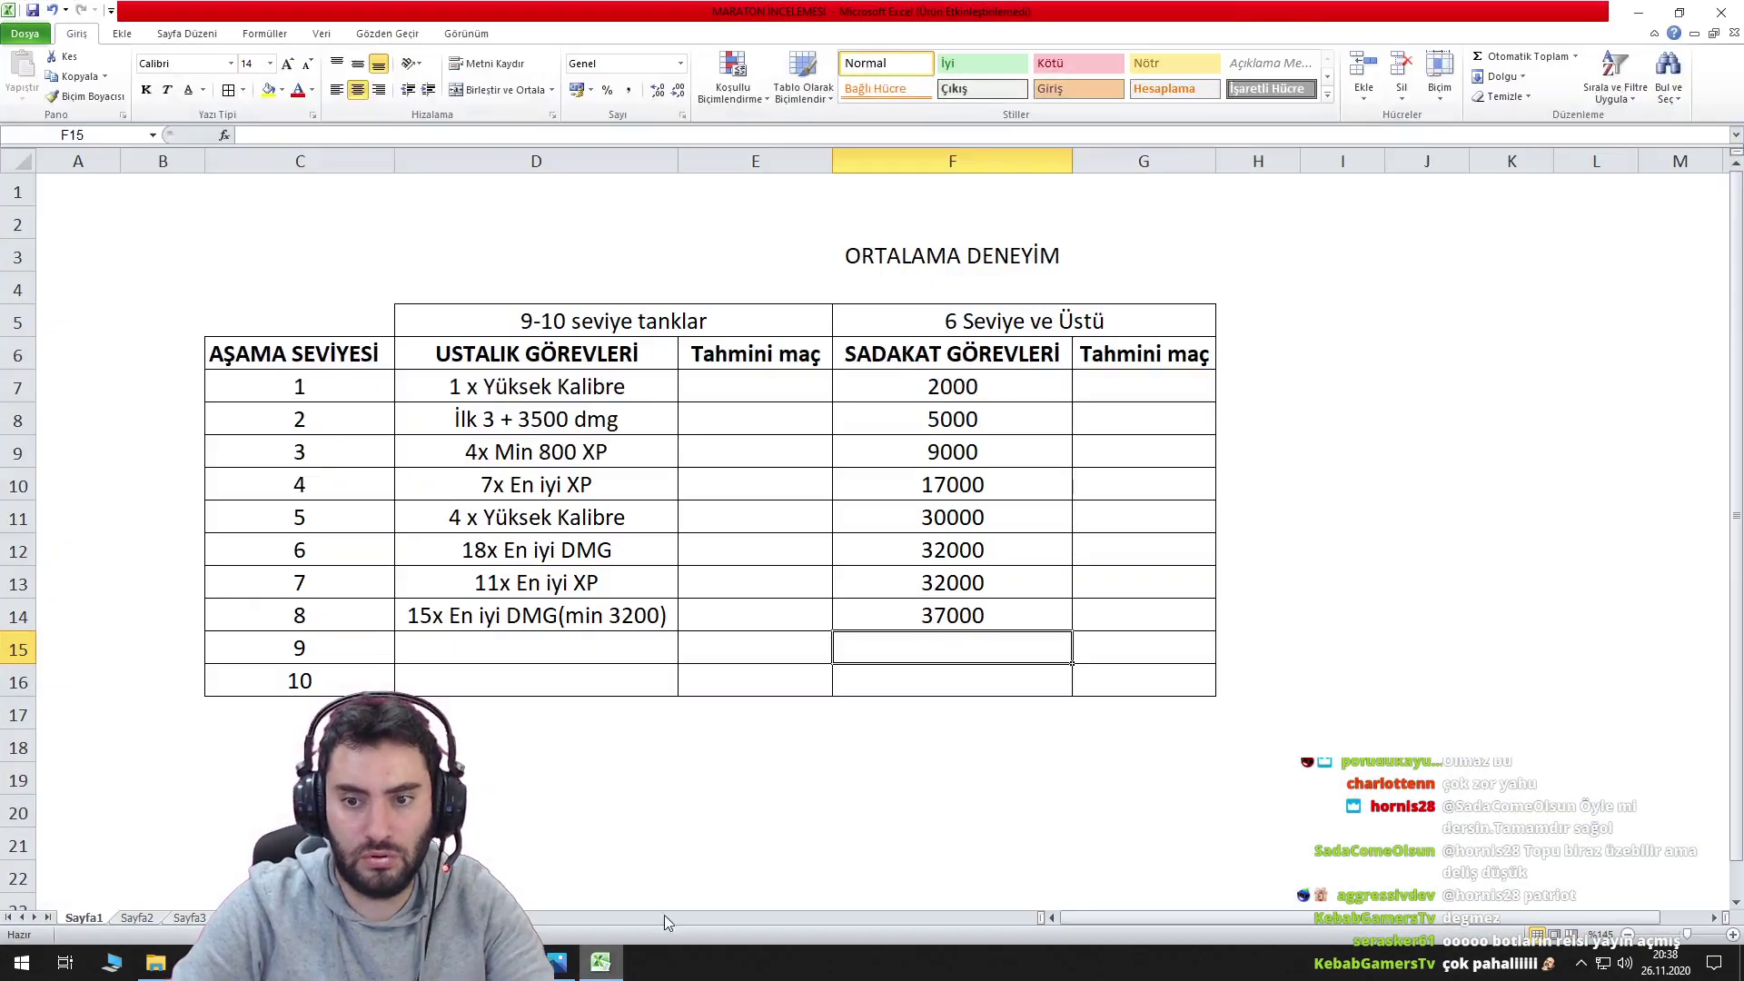
pyautogui.write('40000')
pyautogui.press('Return')
# Recheck the stage IX mastery task in the game and copy the stage 6 task from D12 into D15.
pyautogui.click(582, 649)
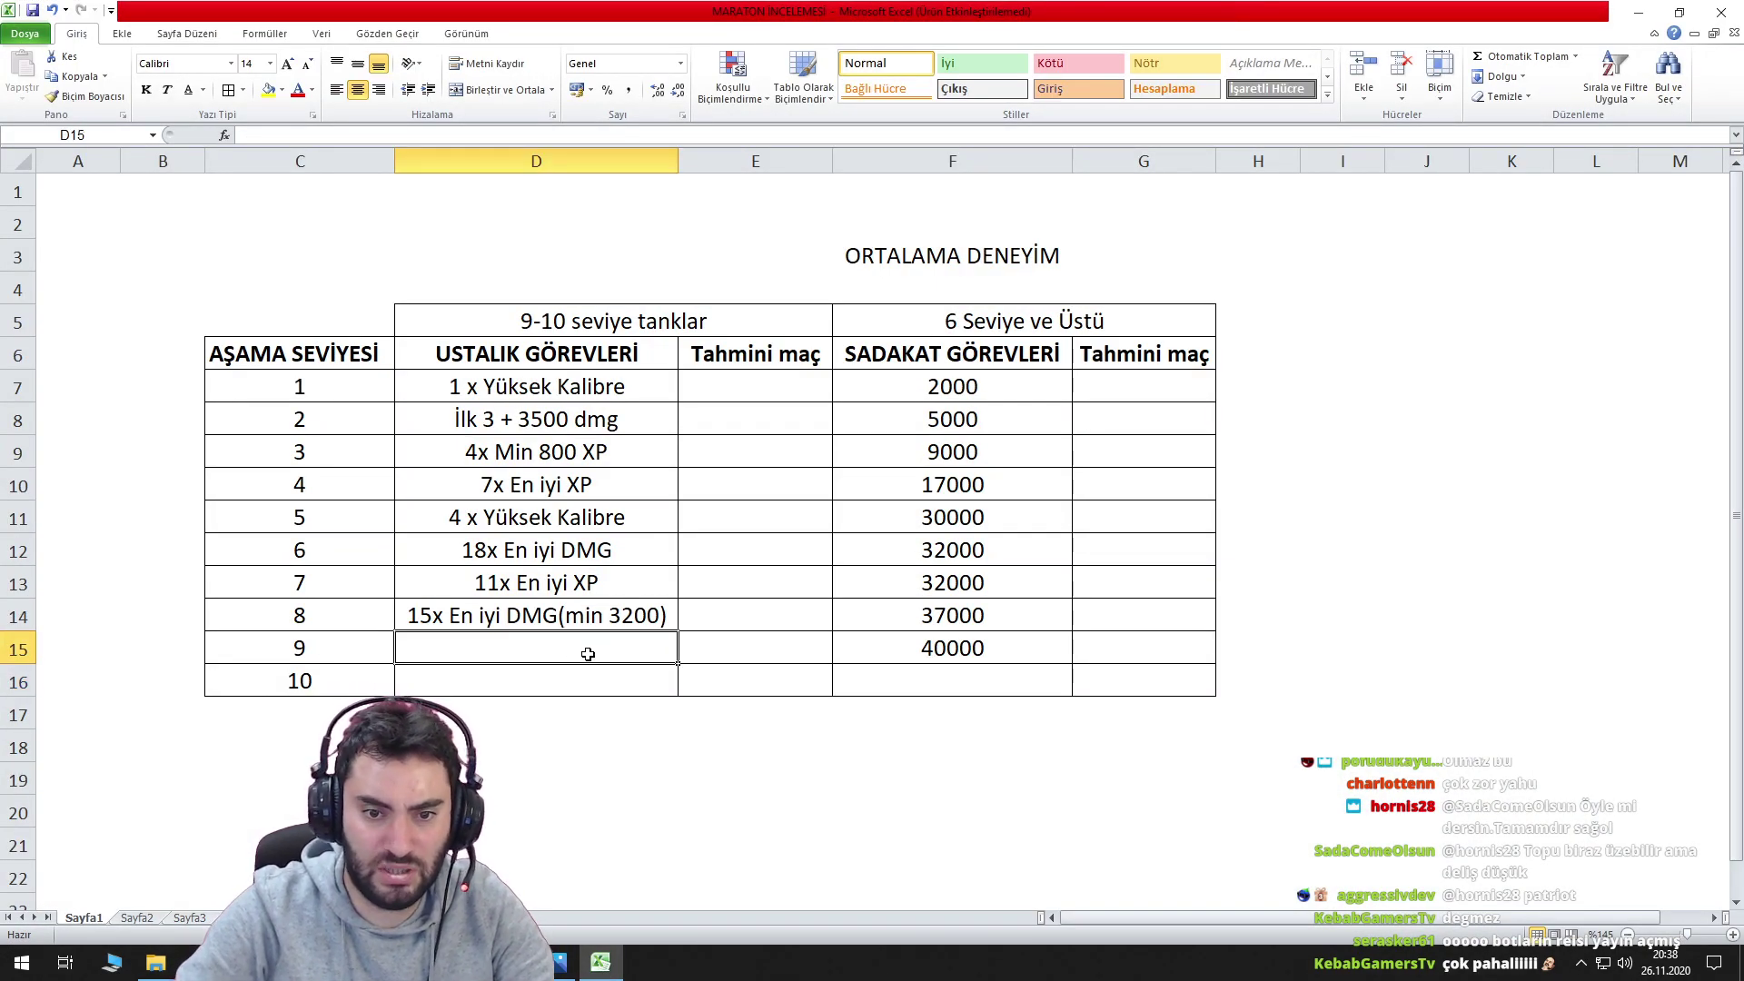
pyautogui.click(605, 969)
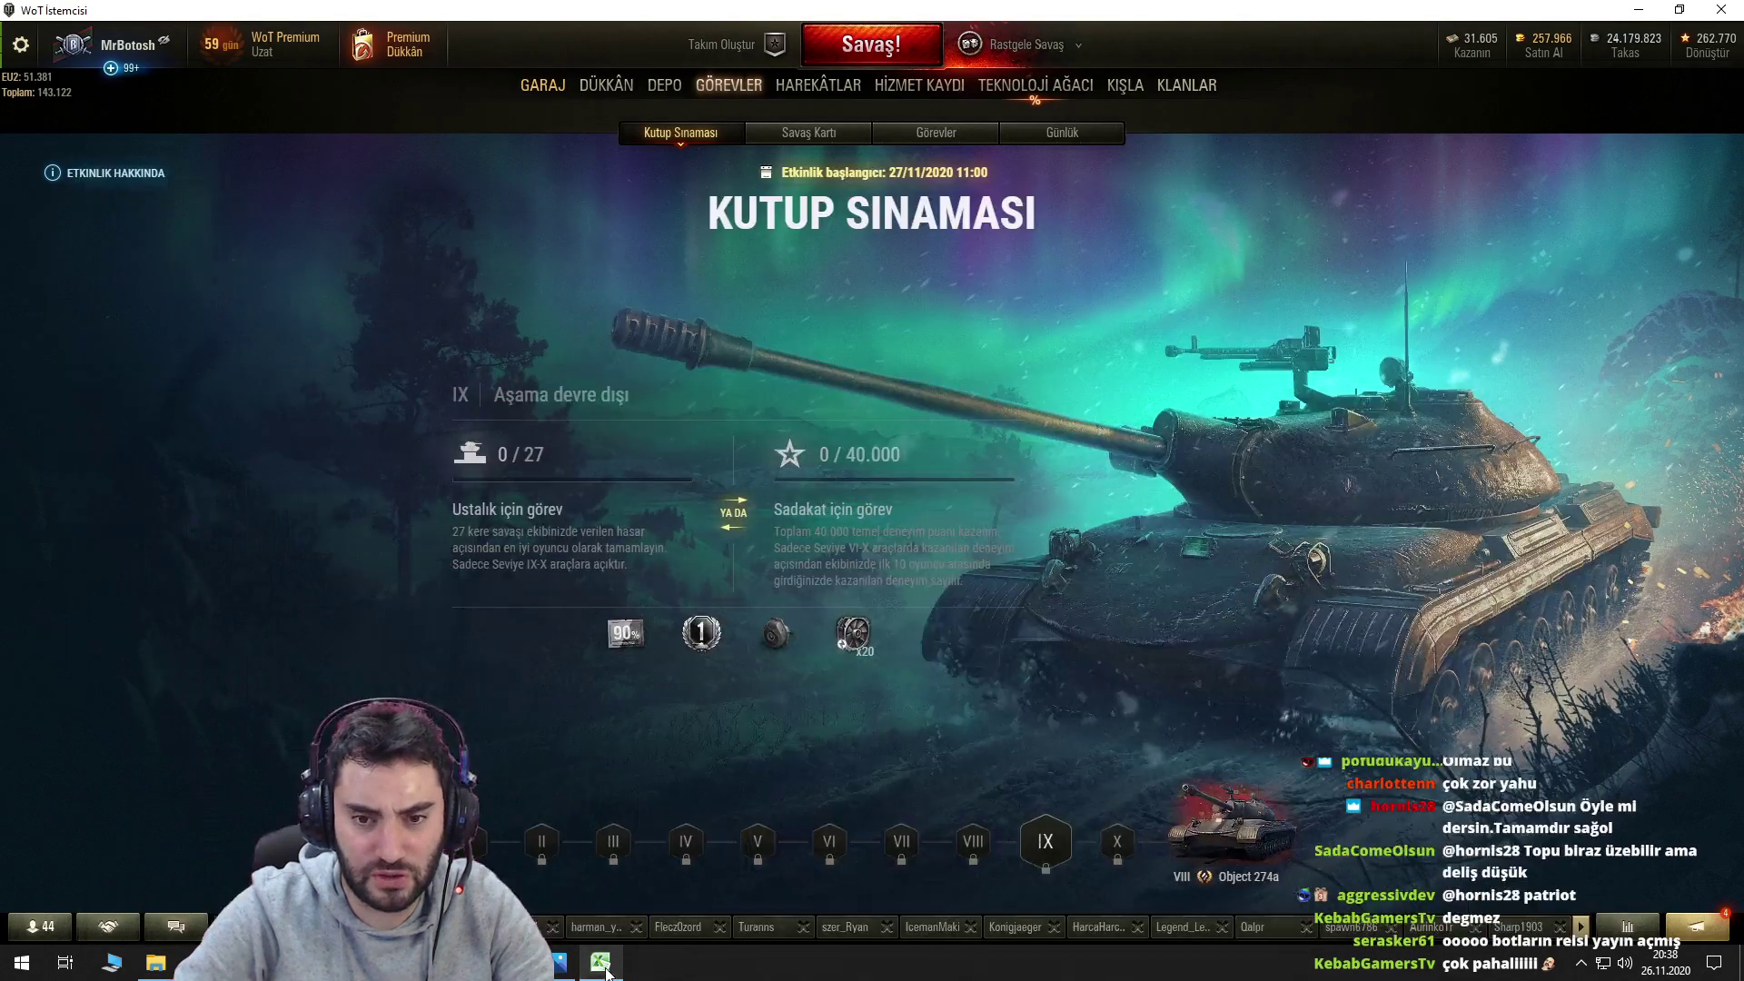
pyautogui.click(602, 964)
pyautogui.click(528, 553)
pyautogui.hotkey('ctrl', 'c')
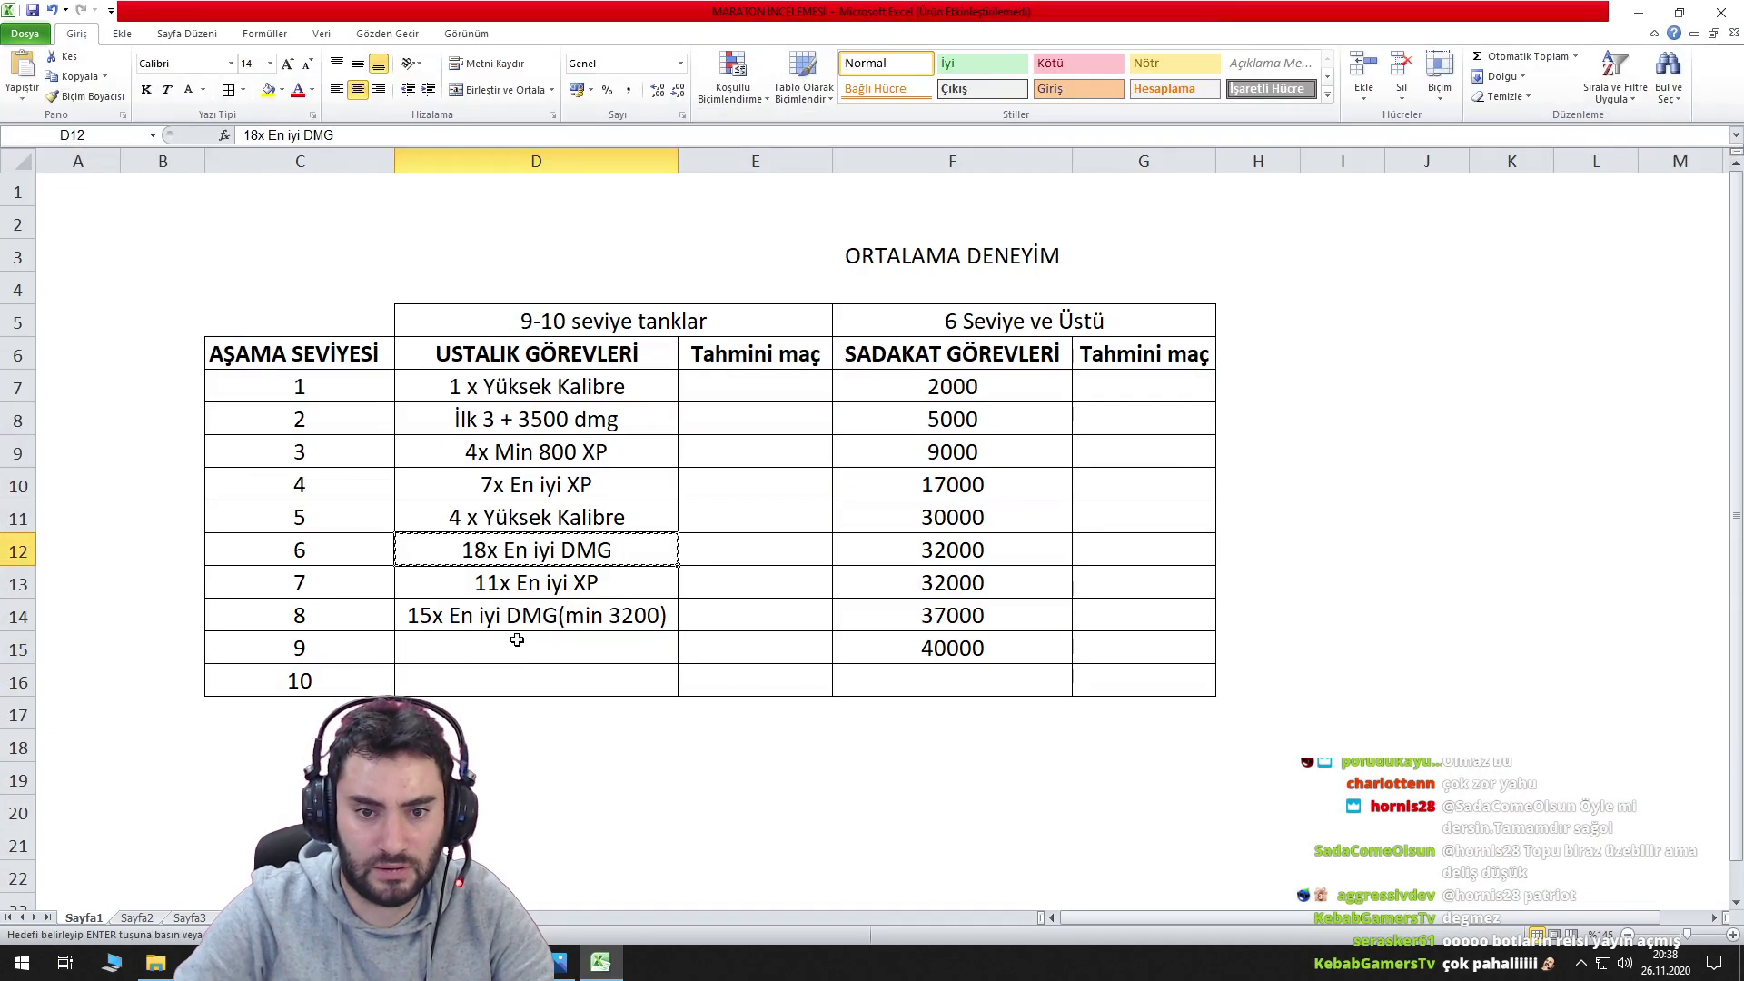
pyautogui.click(518, 646)
pyautogui.hotkey('ctrl', 'v')
# Change the copied stage 9 task in D15 to 27x En iyi DMG.
pyautogui.doubleClick(488, 649)
pyautogui.press('BackSpace')
pyautogui.press('BackSpace')
pyautogui.write('27')
pyautogui.press('Return')
# View stage X in the game and enter its loyalty requirement of 50000 in F16.
pyautogui.click(600, 965)
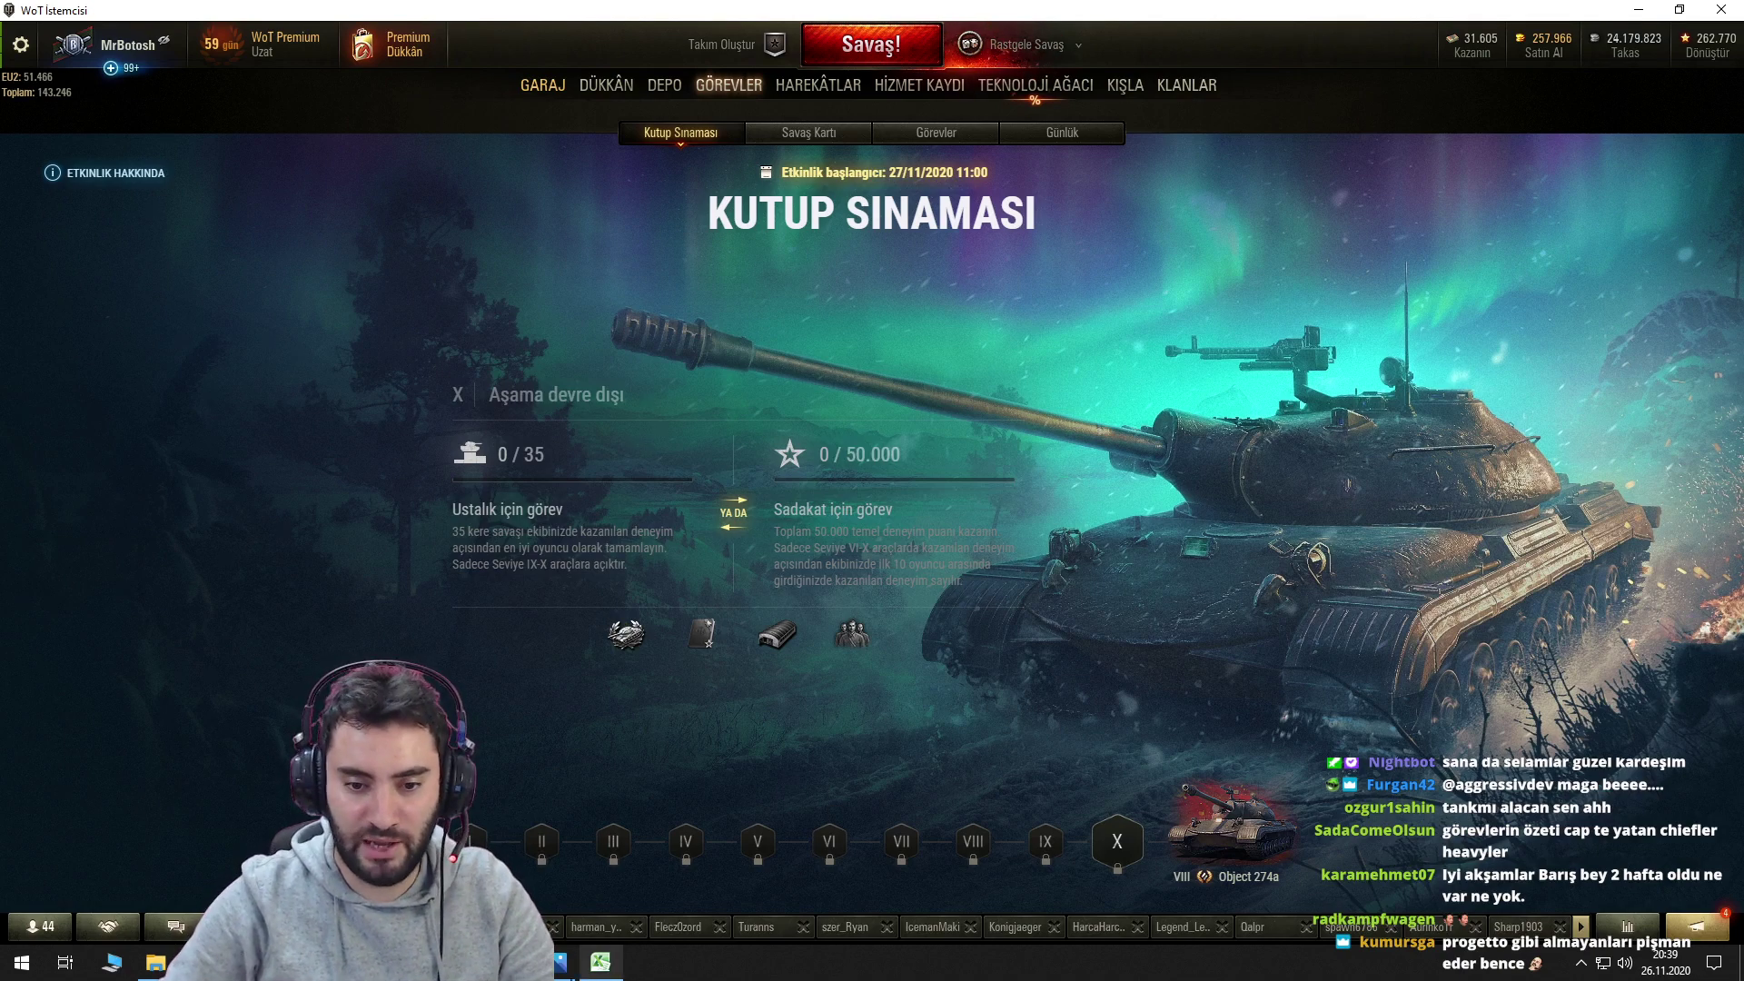
pyautogui.click(607, 962)
pyautogui.click(924, 674)
pyautogui.write('50000')
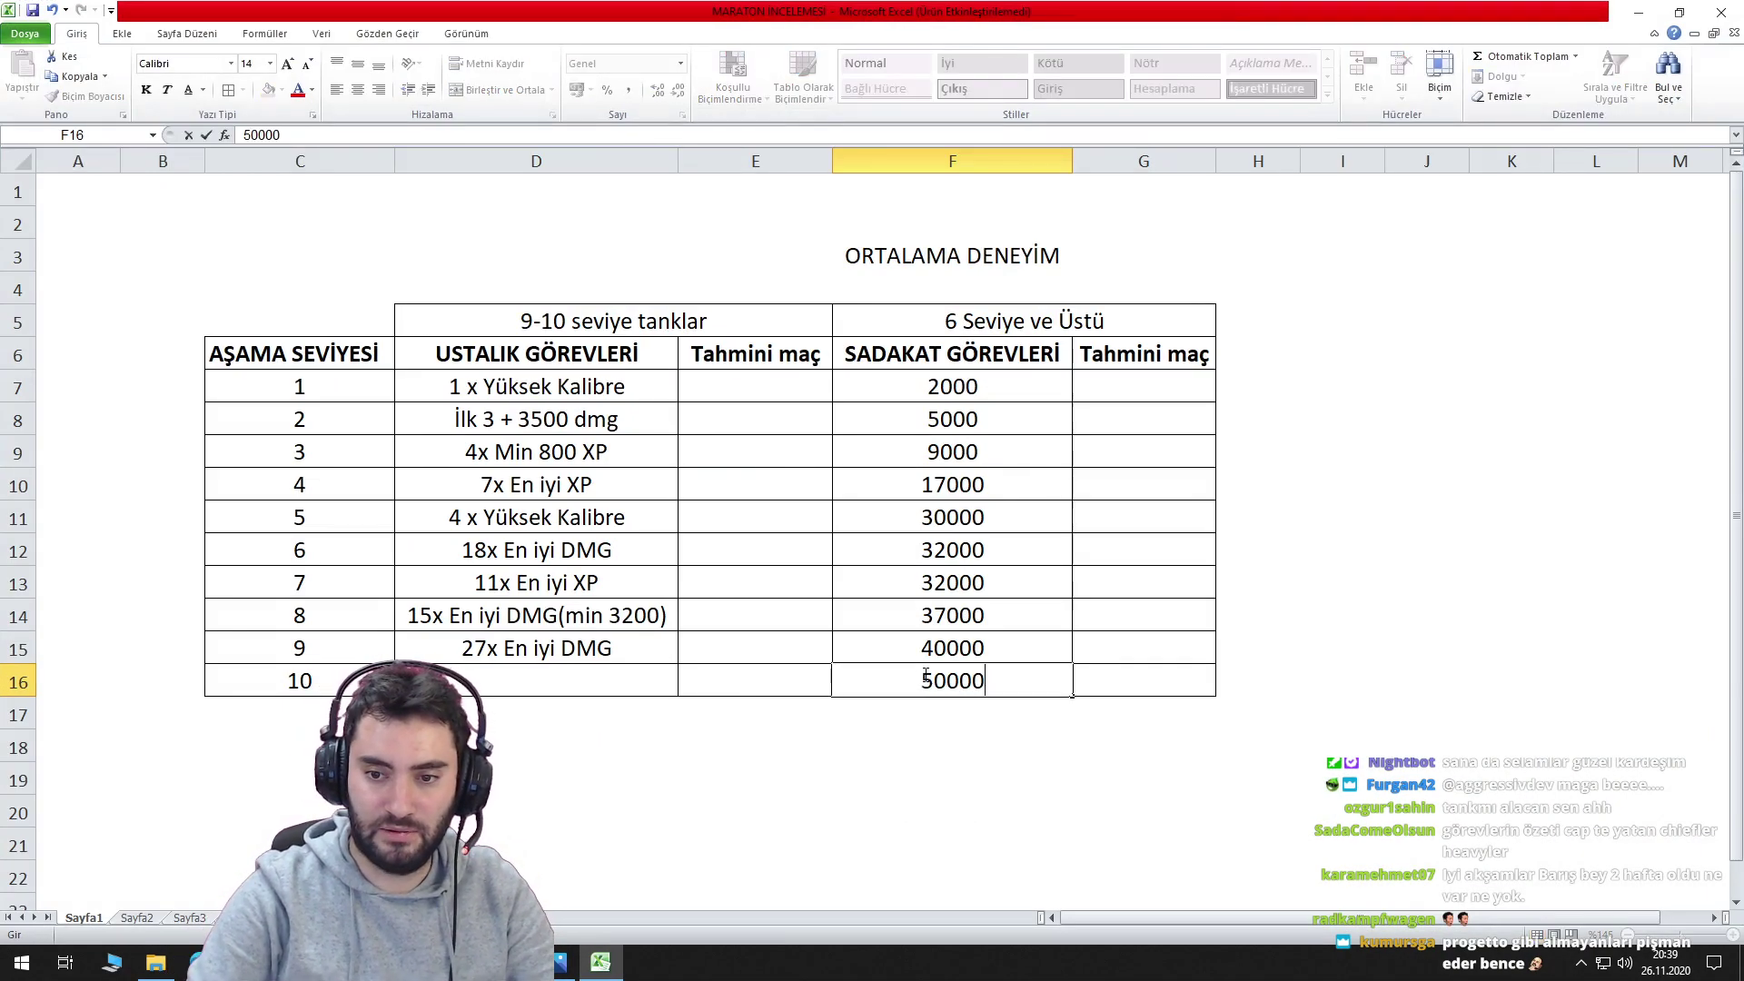
pyautogui.press('Return')
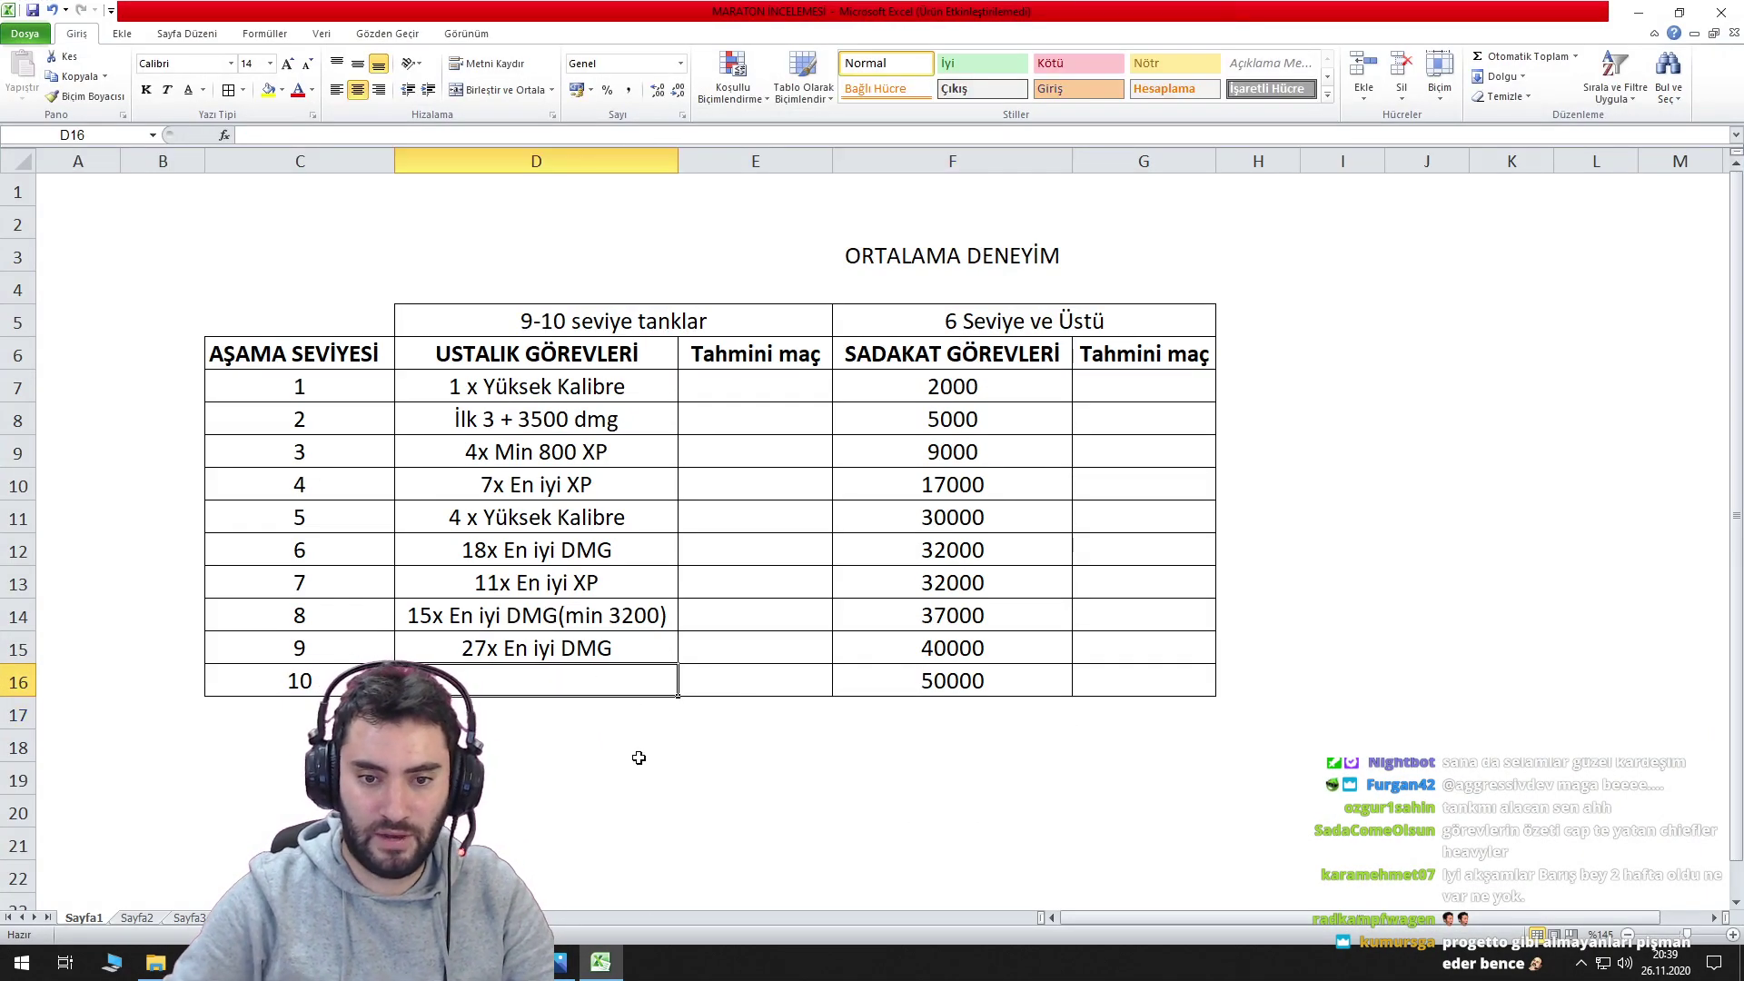
# Check the stage X mastery task in the game and copy the stage 4 task from D10 into D16.
pyautogui.hotkey('alt', 'Tab')
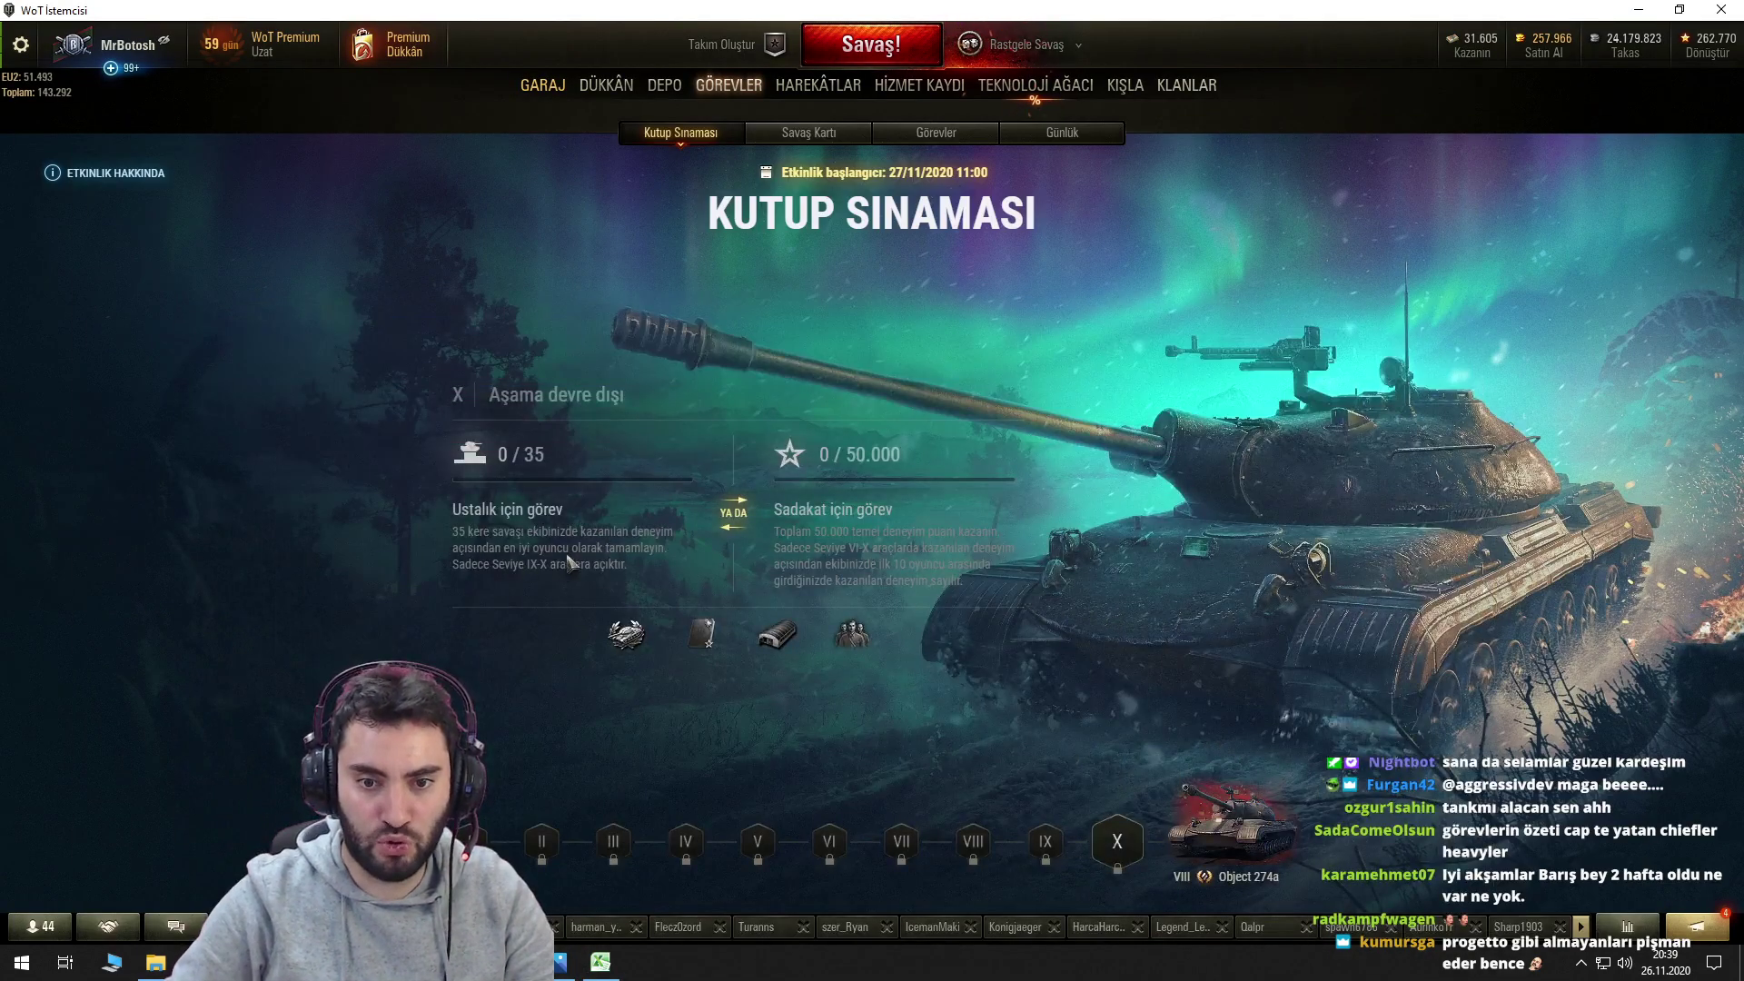
pyautogui.click(606, 968)
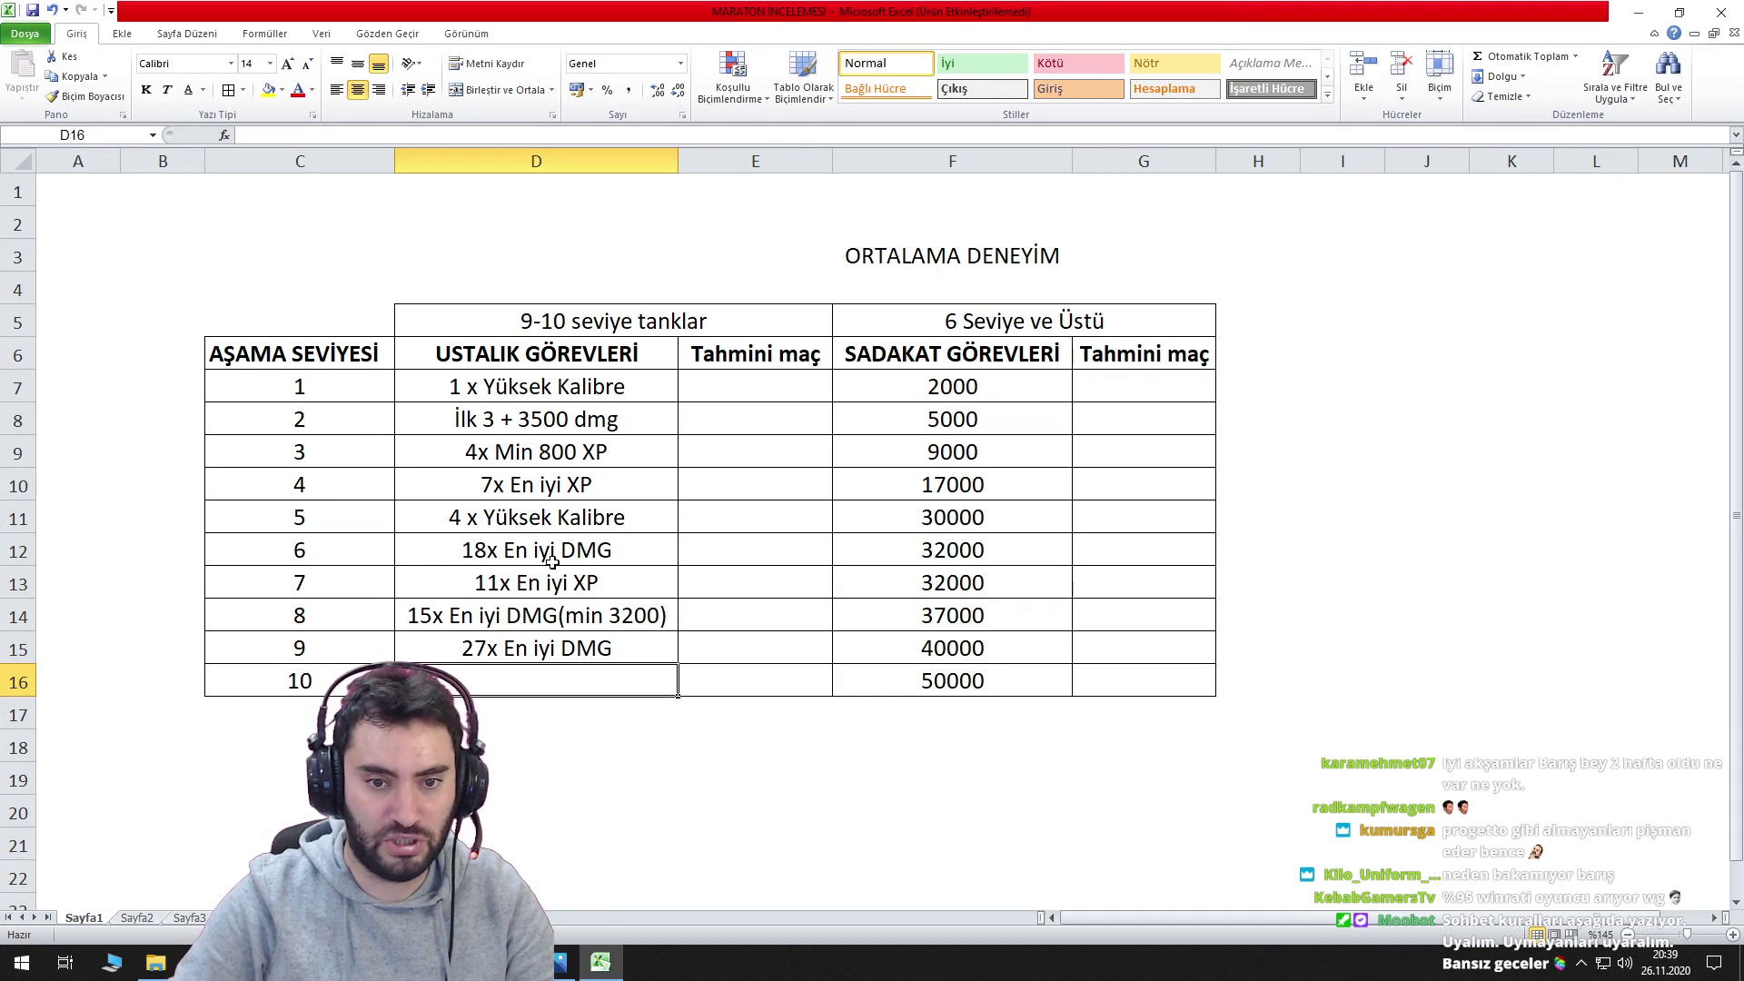
pyautogui.click(567, 486)
pyautogui.hotkey('ctrl', 'c')
pyautogui.click(551, 686)
pyautogui.hotkey('ctrl', 'v')
# Change the copied stage 10 task in D16 to 35x En iyi XP.
pyautogui.doubleClick(493, 680)
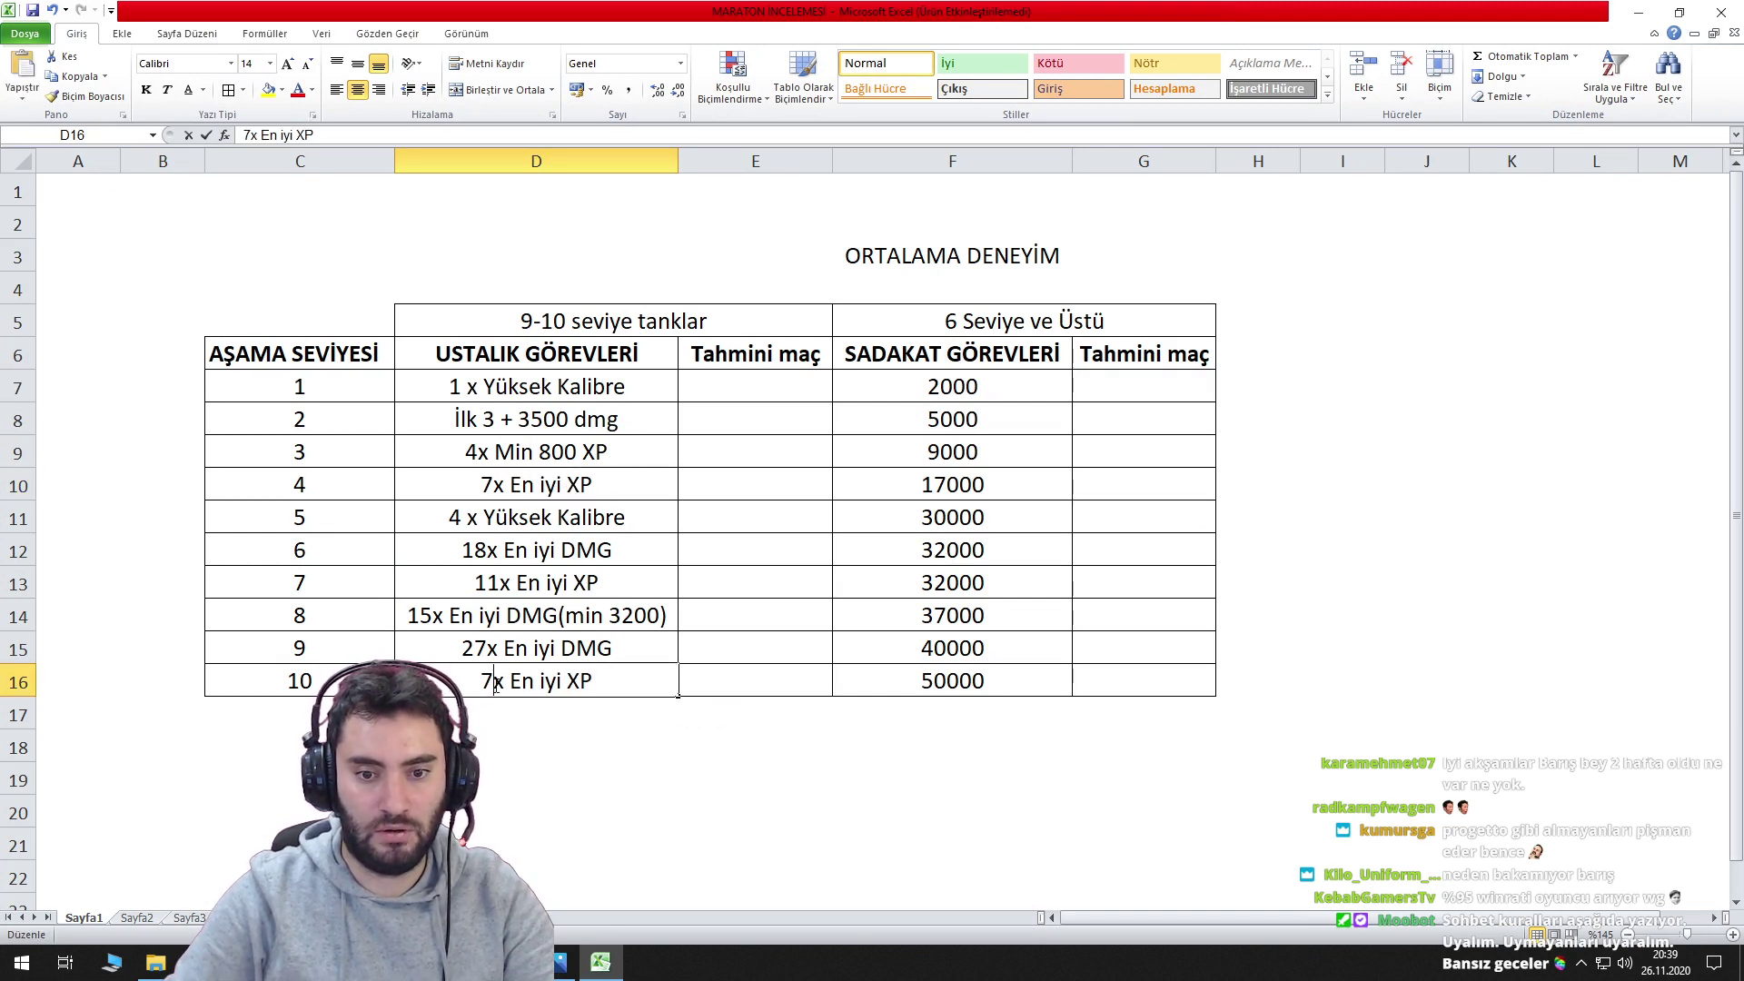
pyautogui.press('BackSpace')
pyautogui.write('35')
pyautogui.press('Return')
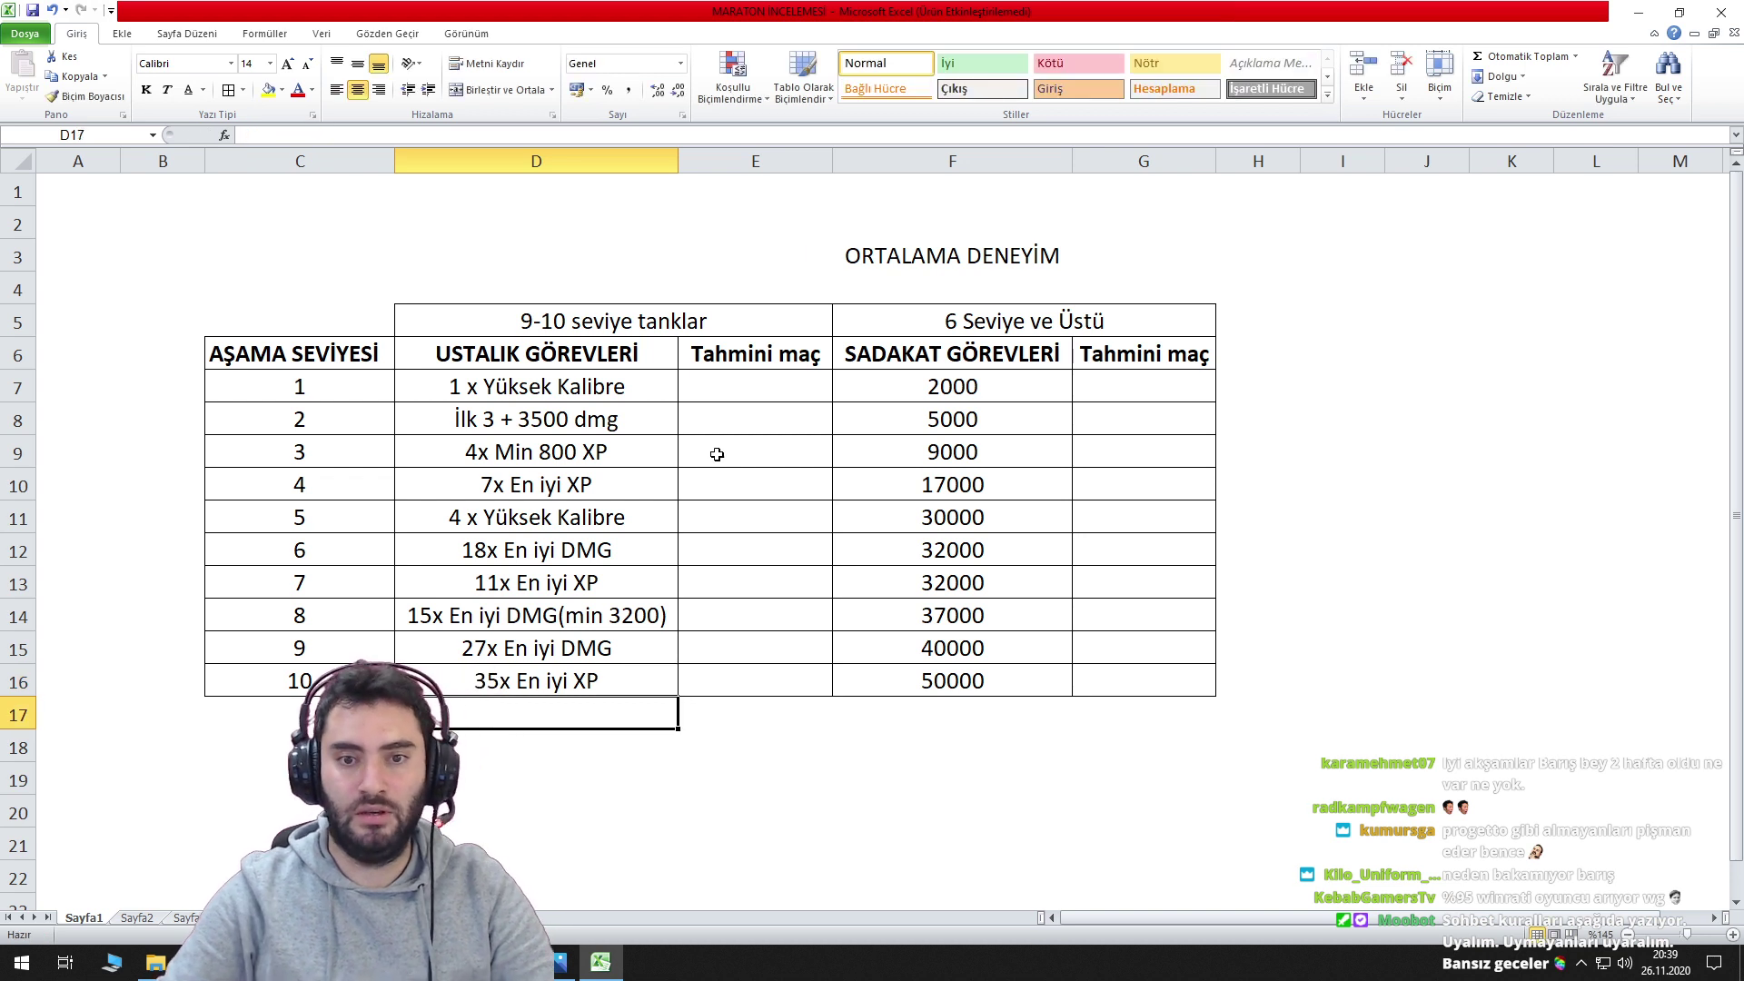
# Widen column F slightly and add an automatic sum of the loyalty requirements in F17.
pyautogui.moveTo(1072, 170); pyautogui.dragTo(1088, 174)
pyautogui.click(974, 710)
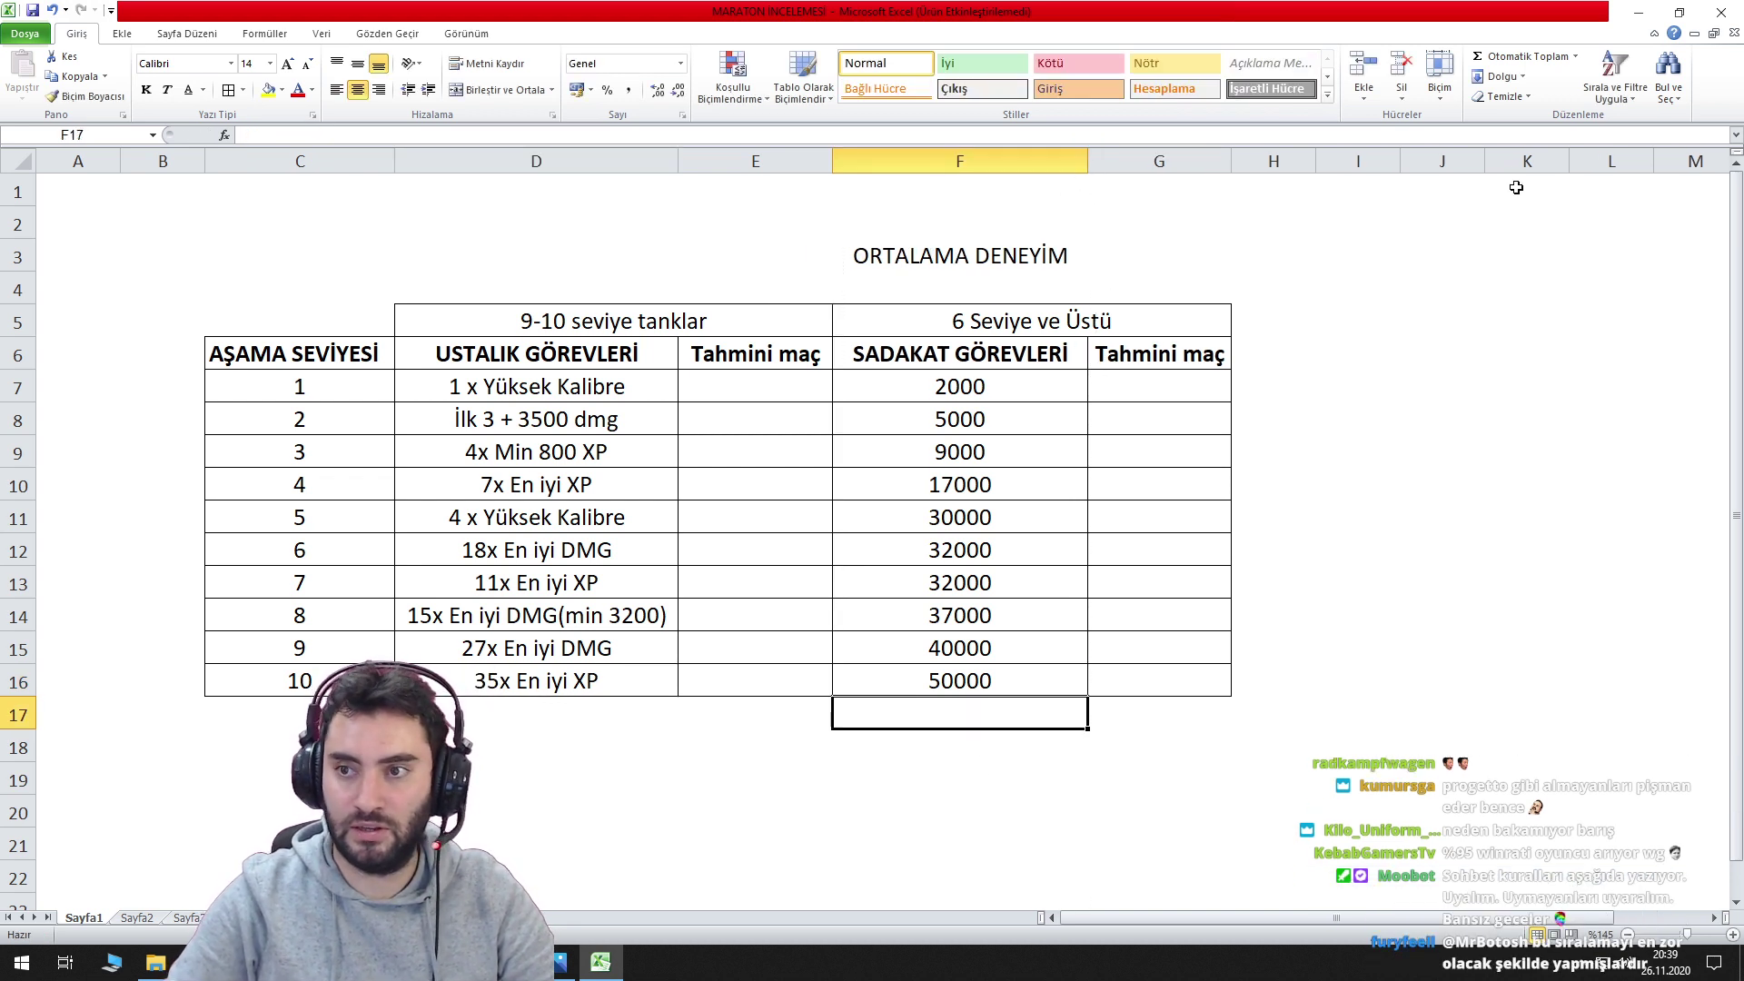
pyautogui.click(1522, 56)
pyautogui.press('Return')
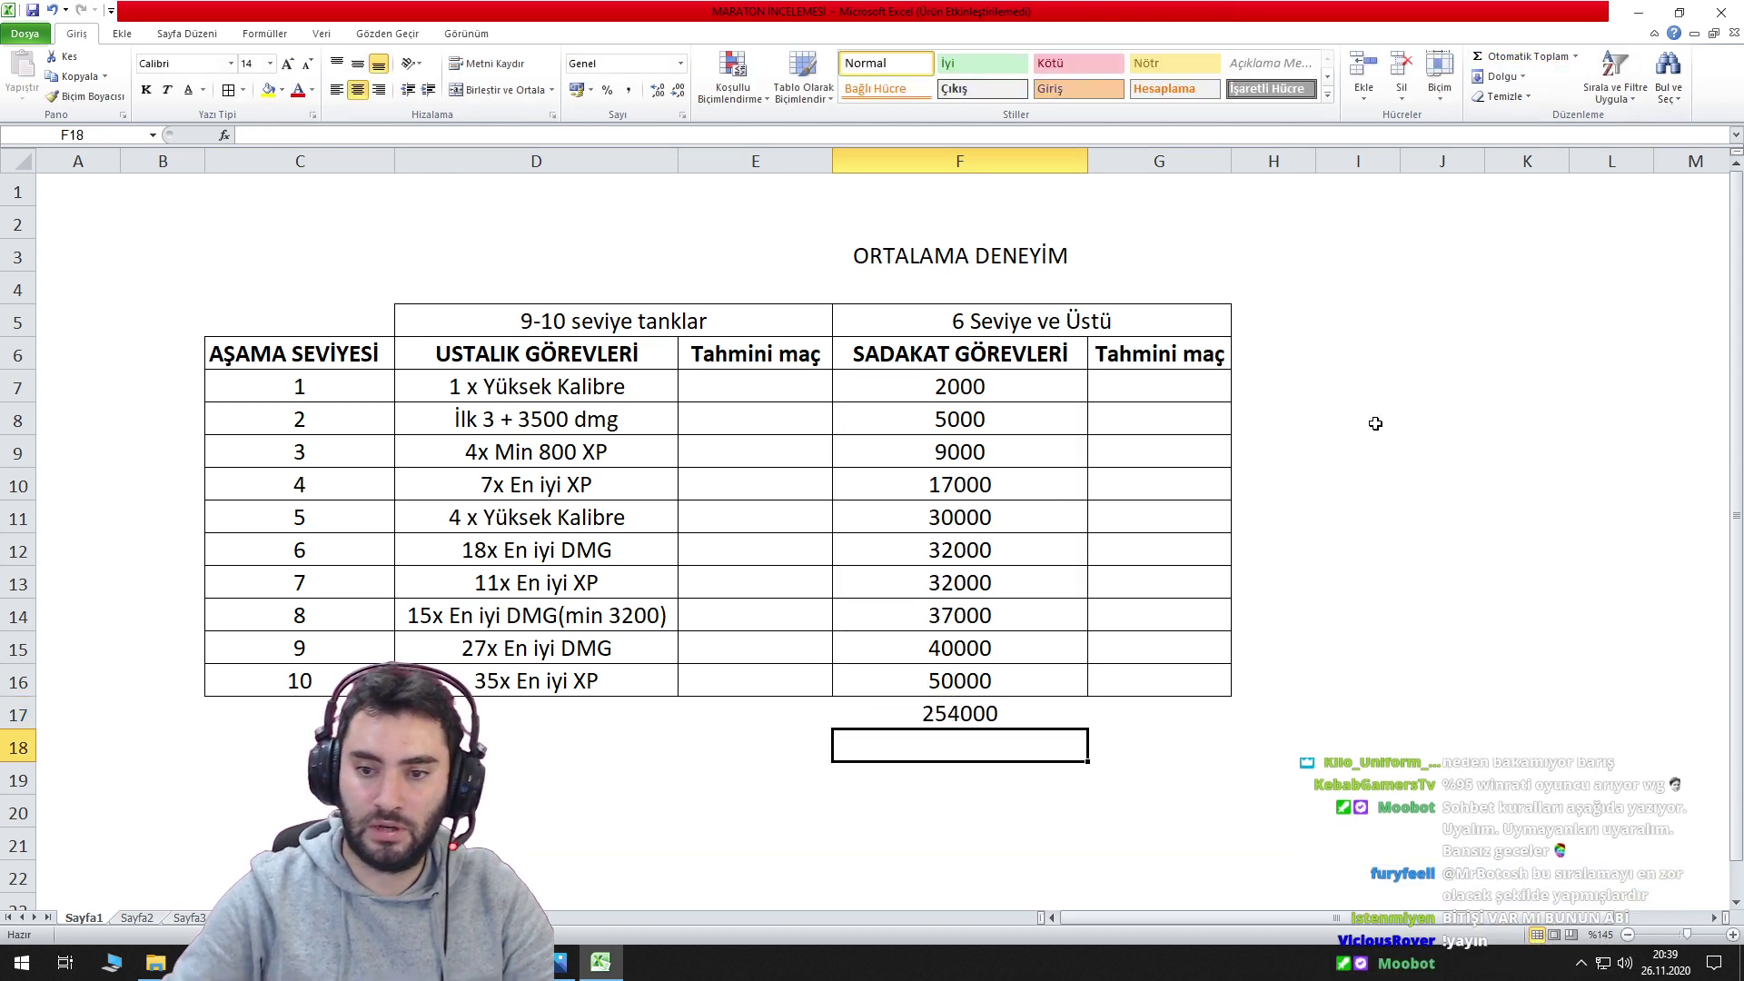
# Format F7:F17 with thousands separators and no decimals, and auto-fit column F's width.
pyautogui.moveTo(968, 390); pyautogui.dragTo(927, 714)
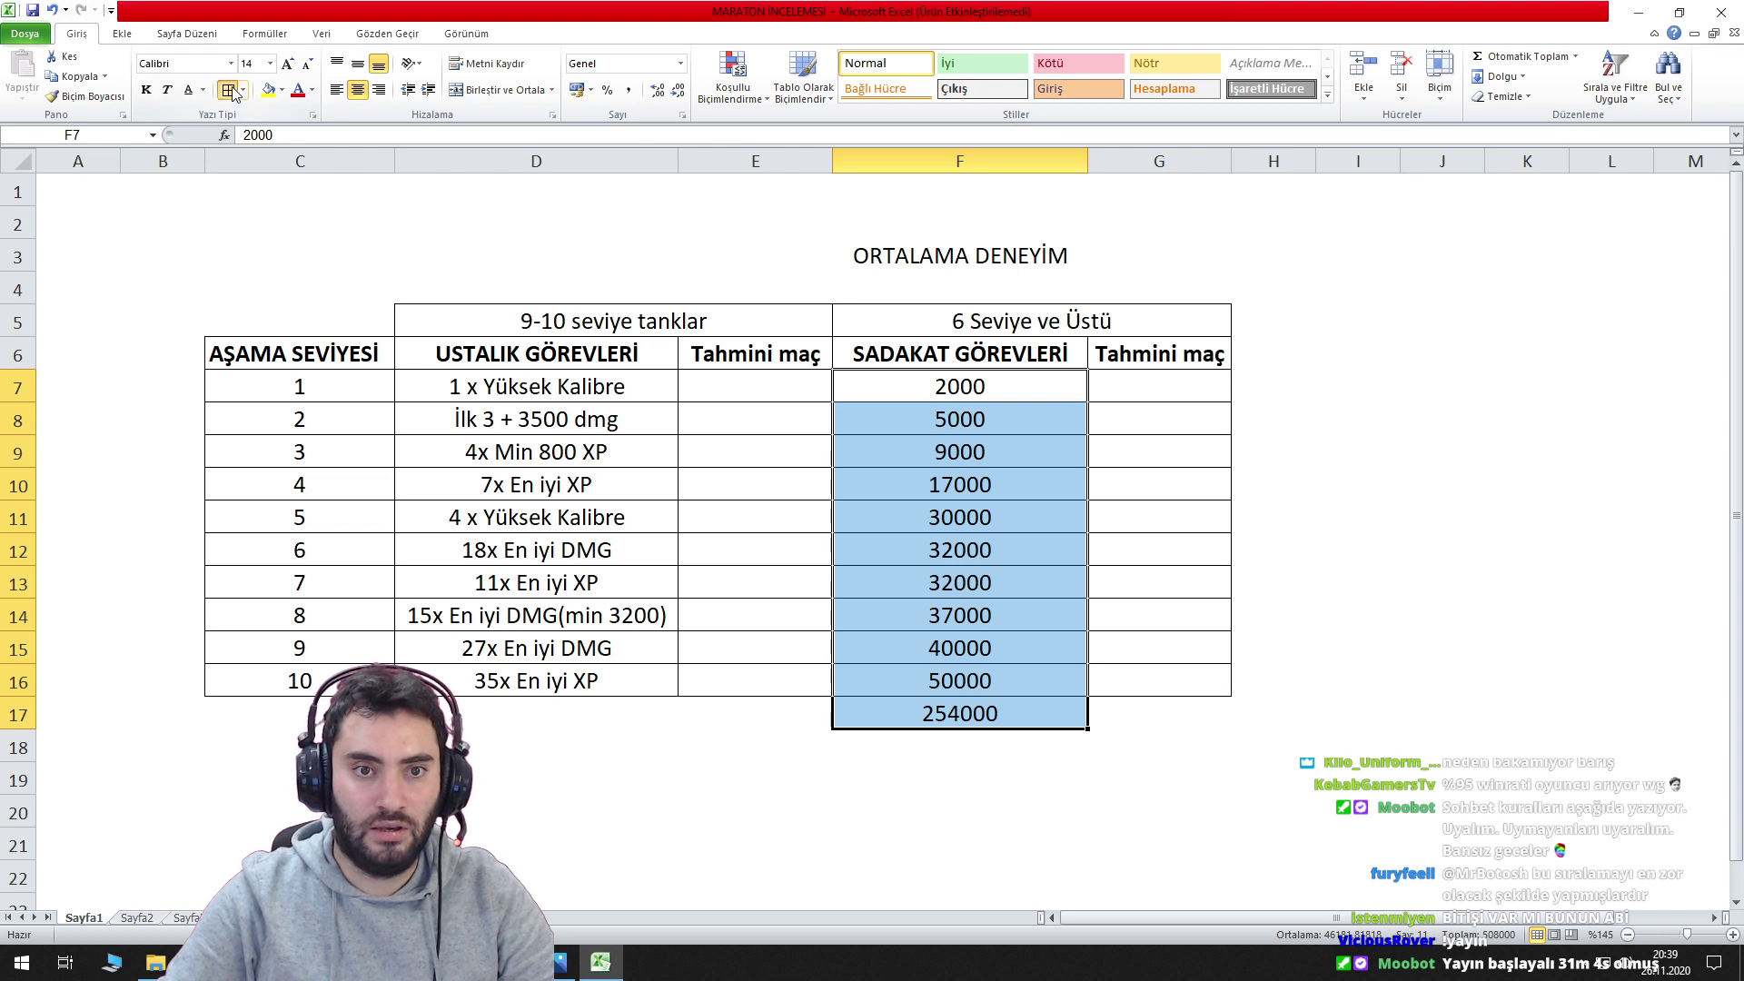
pyautogui.click(627, 90)
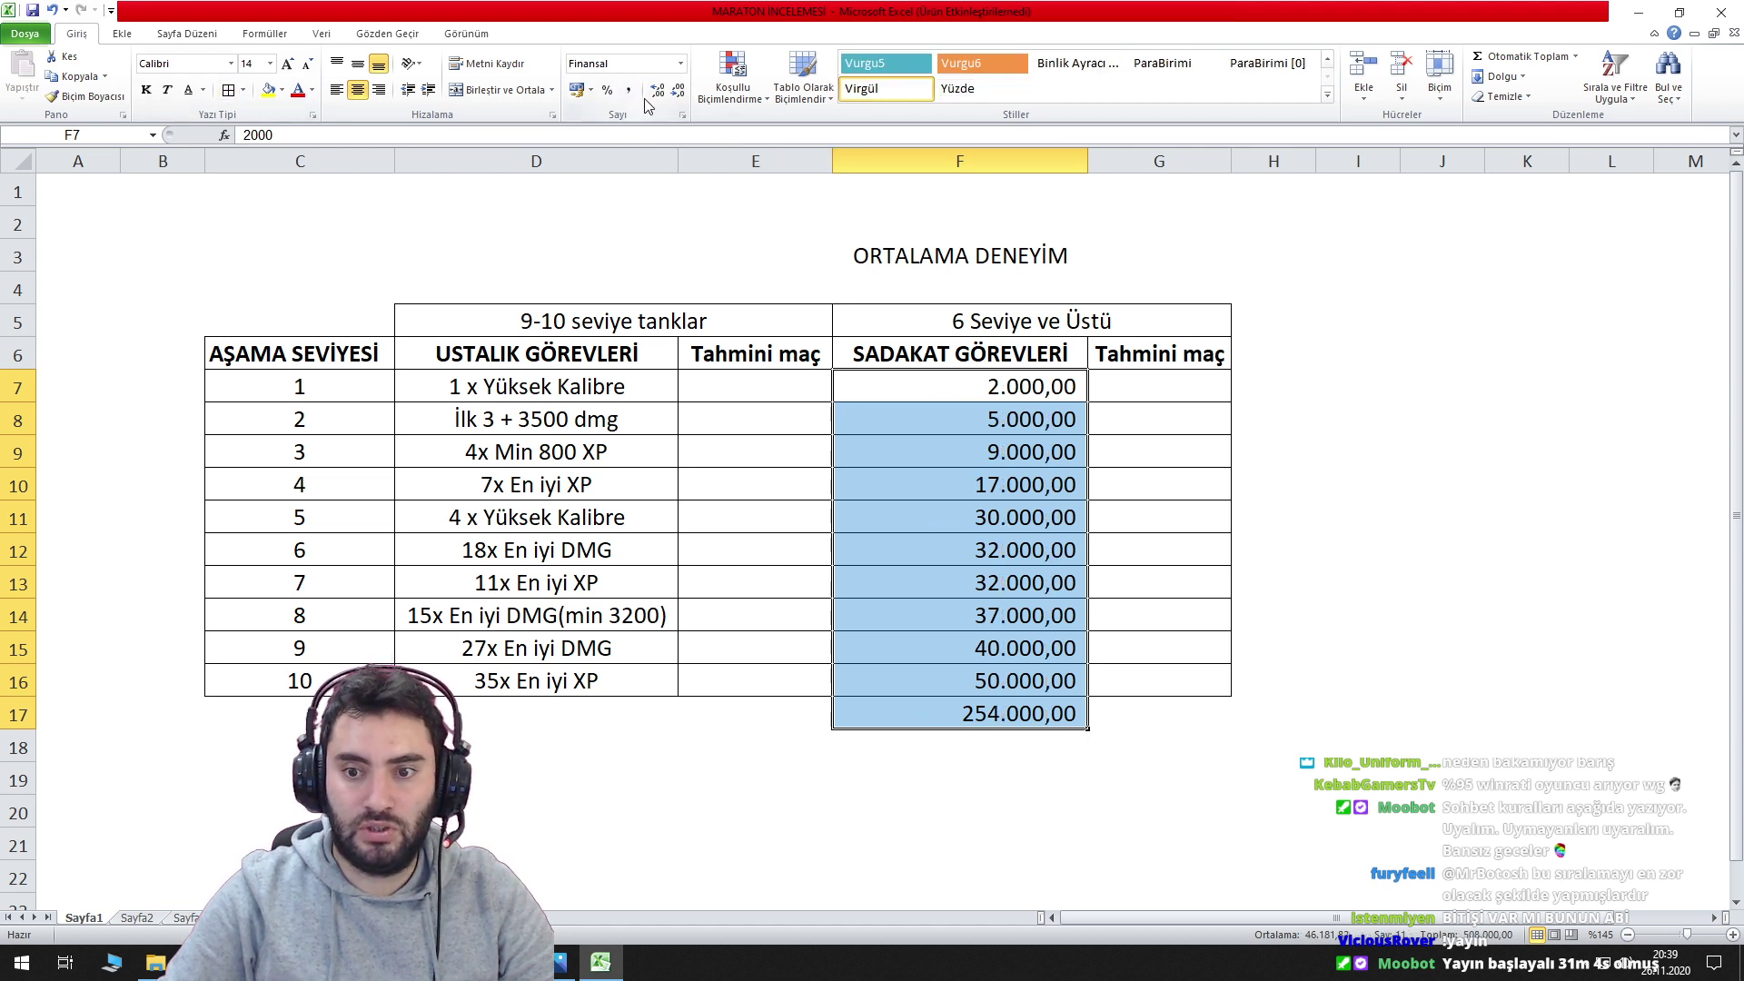
pyautogui.click(679, 91)
pyautogui.click(679, 91)
pyautogui.click(679, 91)
pyautogui.click(679, 91)
pyautogui.click(679, 91)
pyautogui.click(679, 91)
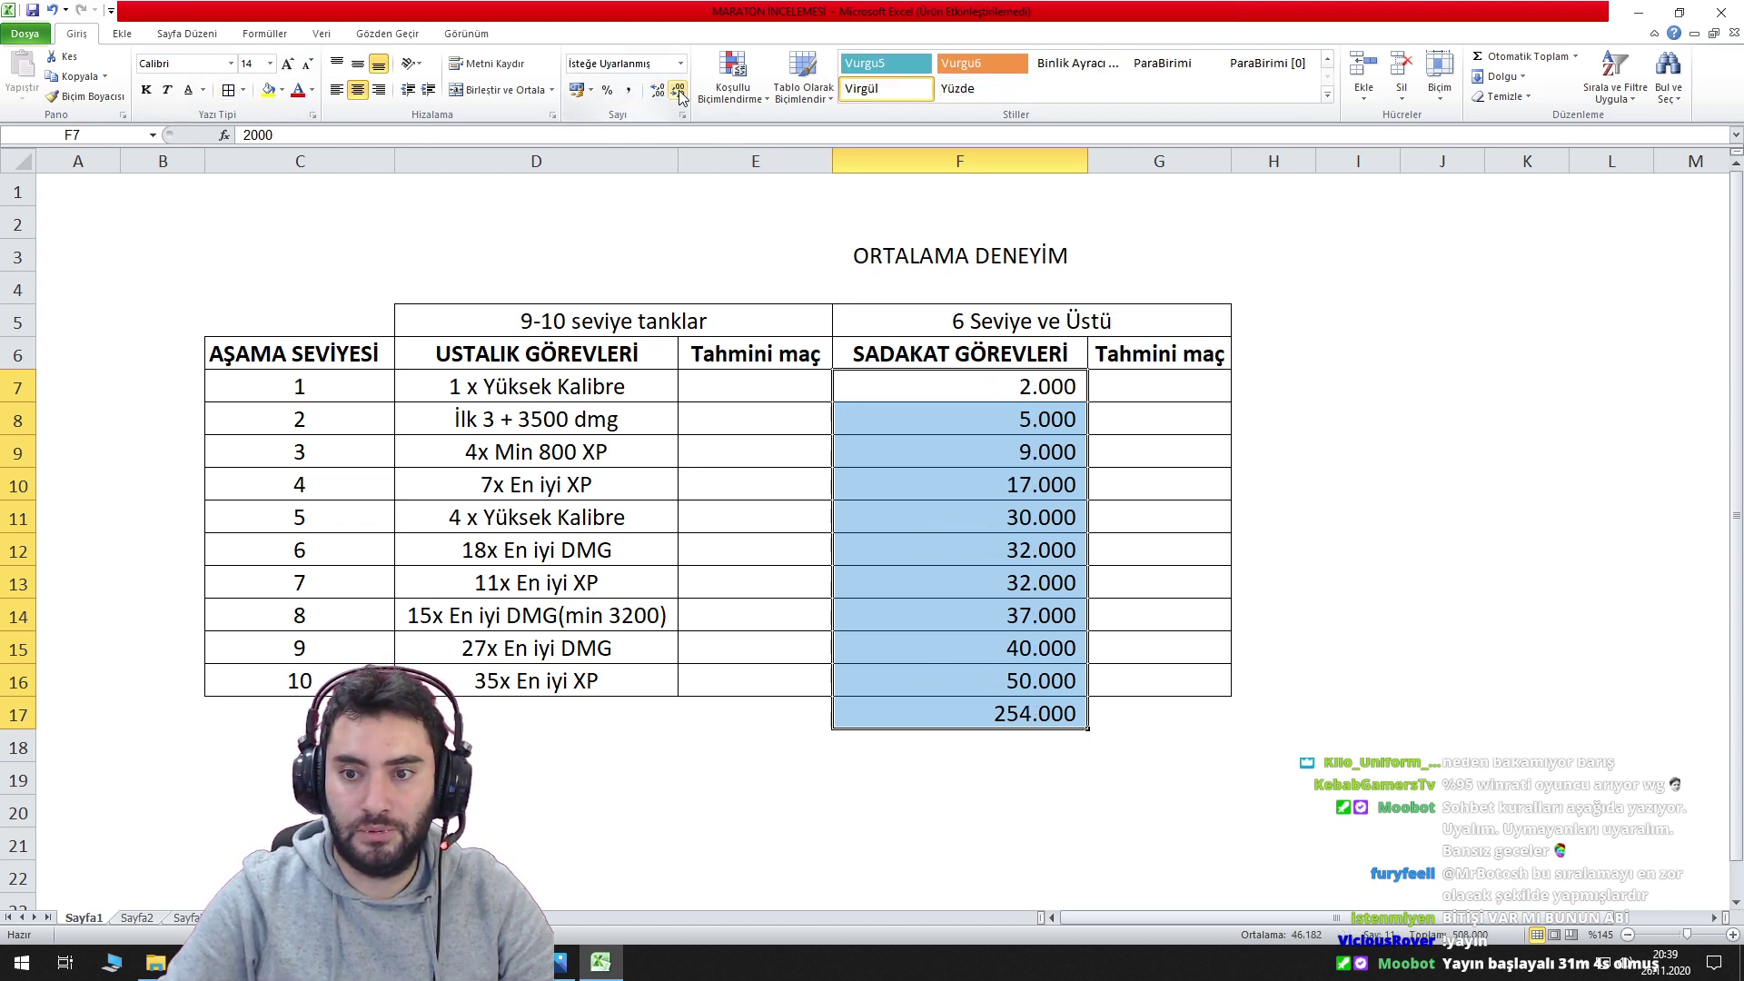
pyautogui.doubleClick(1087, 160)
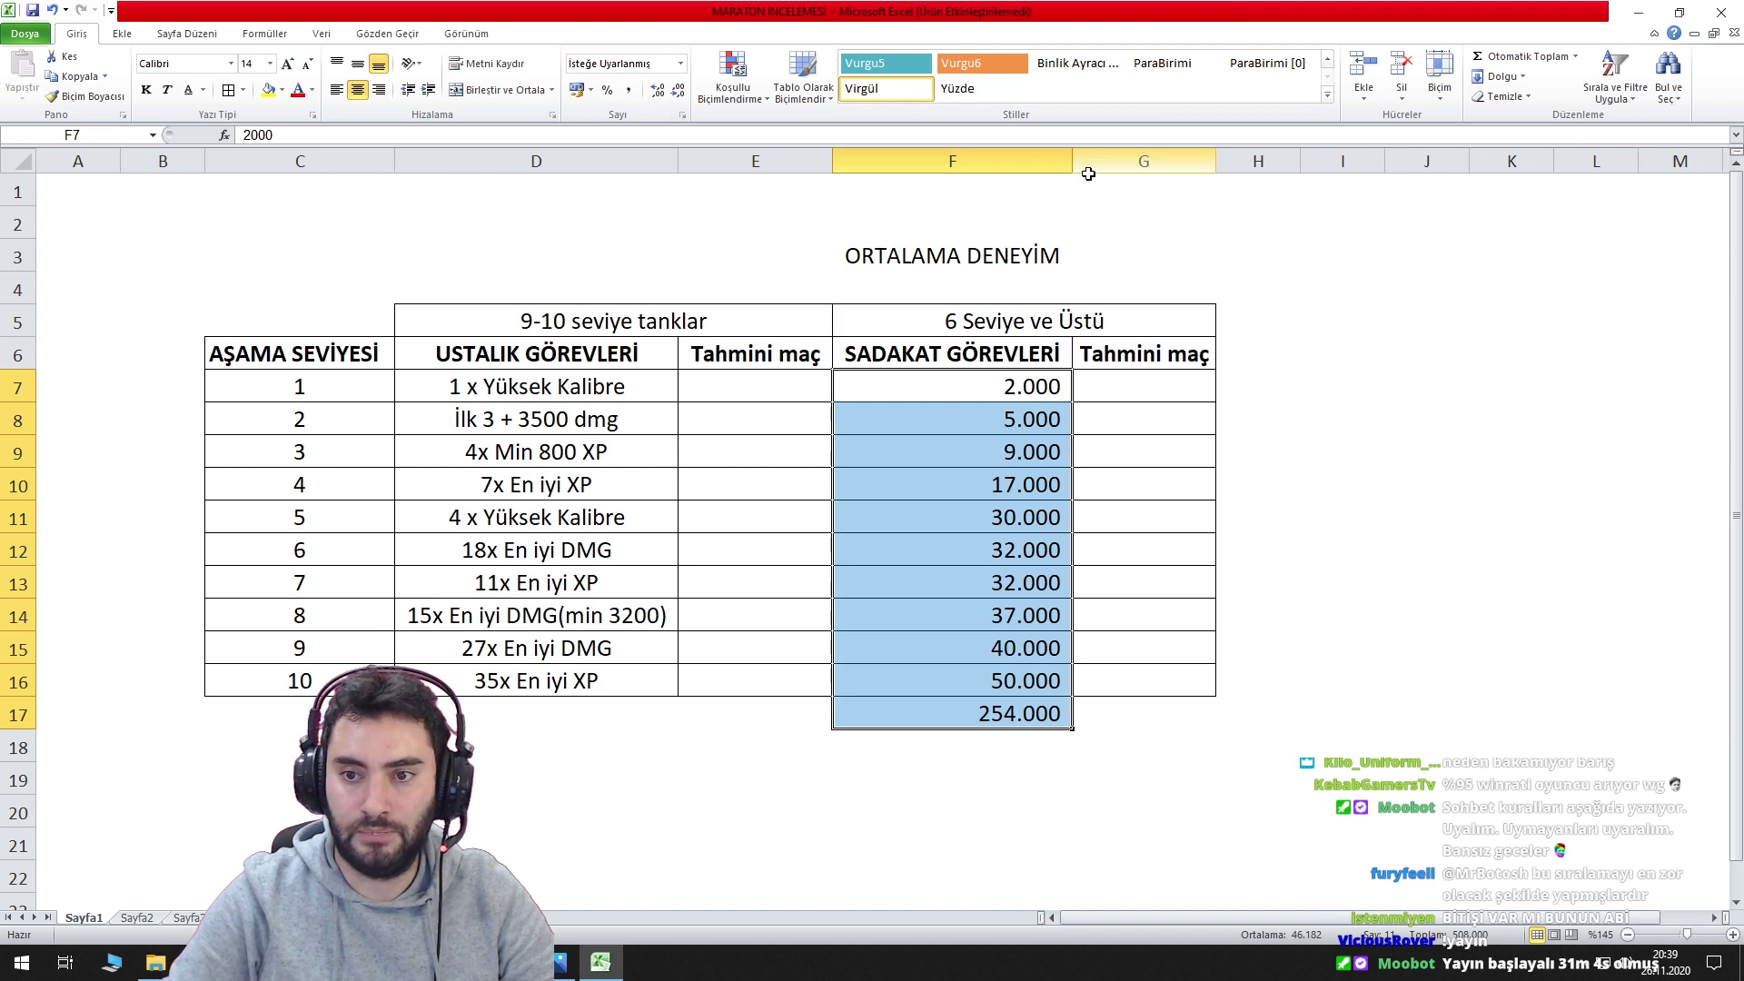
pyautogui.click(1309, 284)
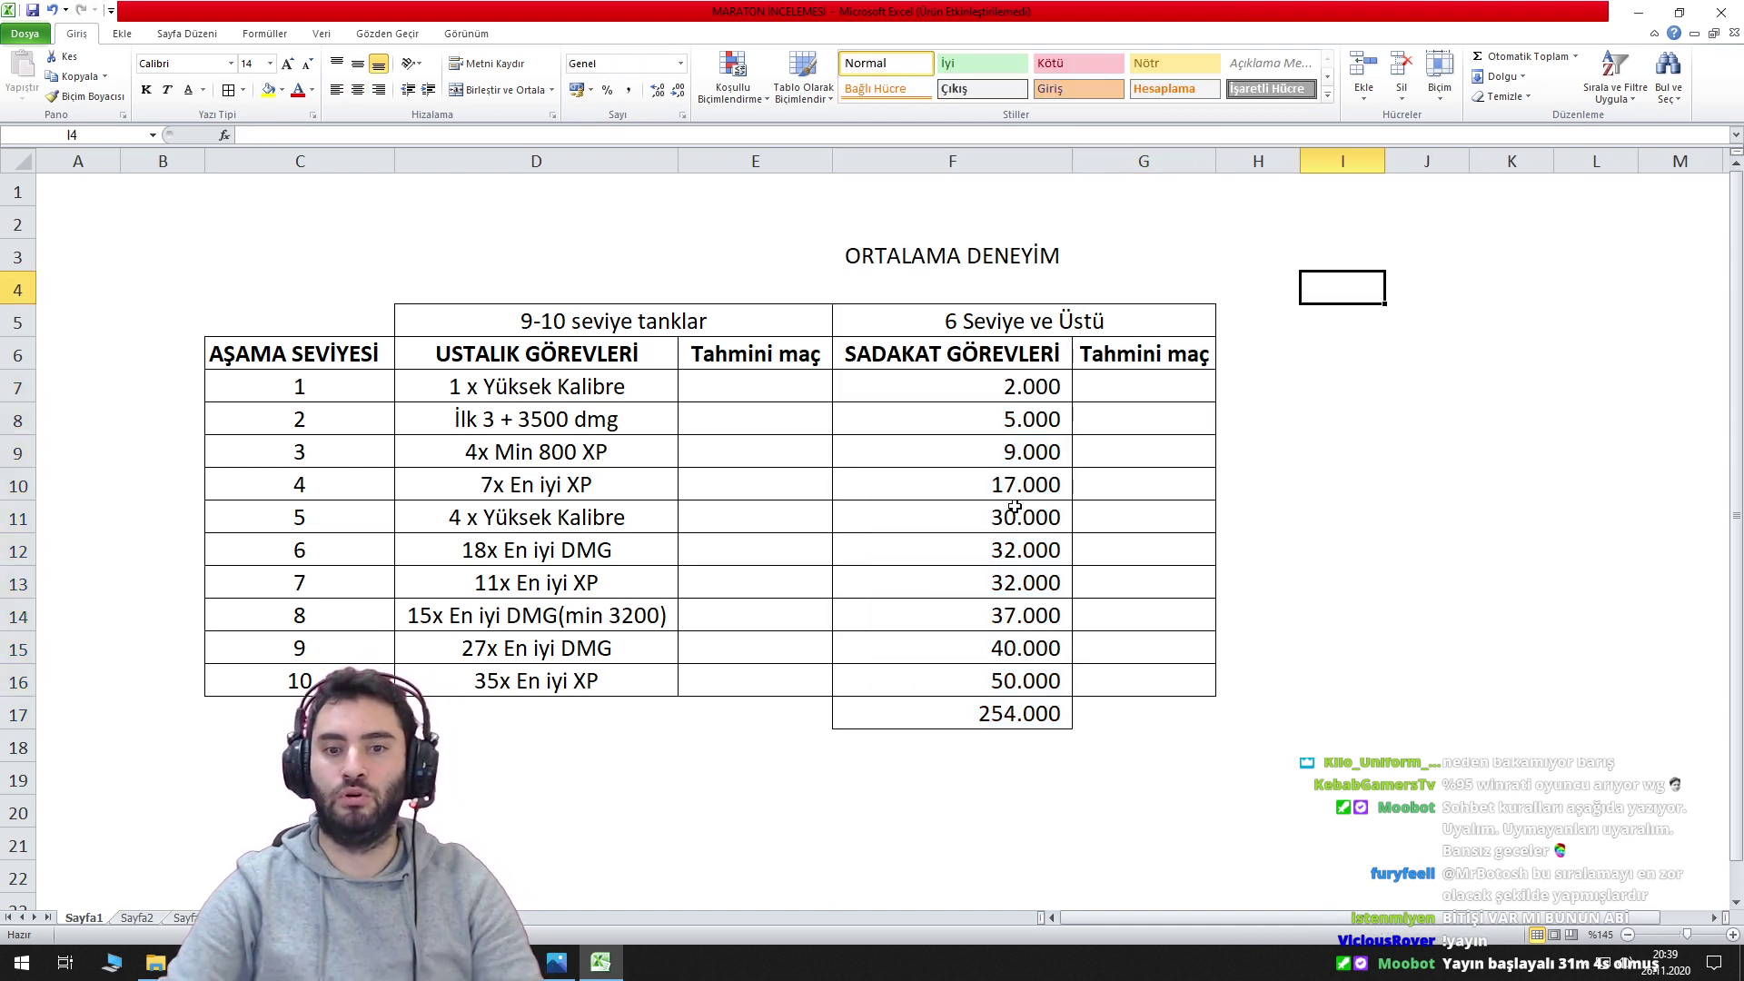
# Widen column E slightly and copy the sum formula from F17 into E17 and G17.
pyautogui.moveTo(832, 161); pyautogui.dragTo(845, 162)
pyautogui.click(897, 718)
pyautogui.hotkey('ctrl', 'c')
pyautogui.click(809, 715)
pyautogui.hotkey('ctrl', 'v')
pyautogui.click(1168, 713)
pyautogui.hotkey('ctrl', 'v')
pyautogui.press('Escape')
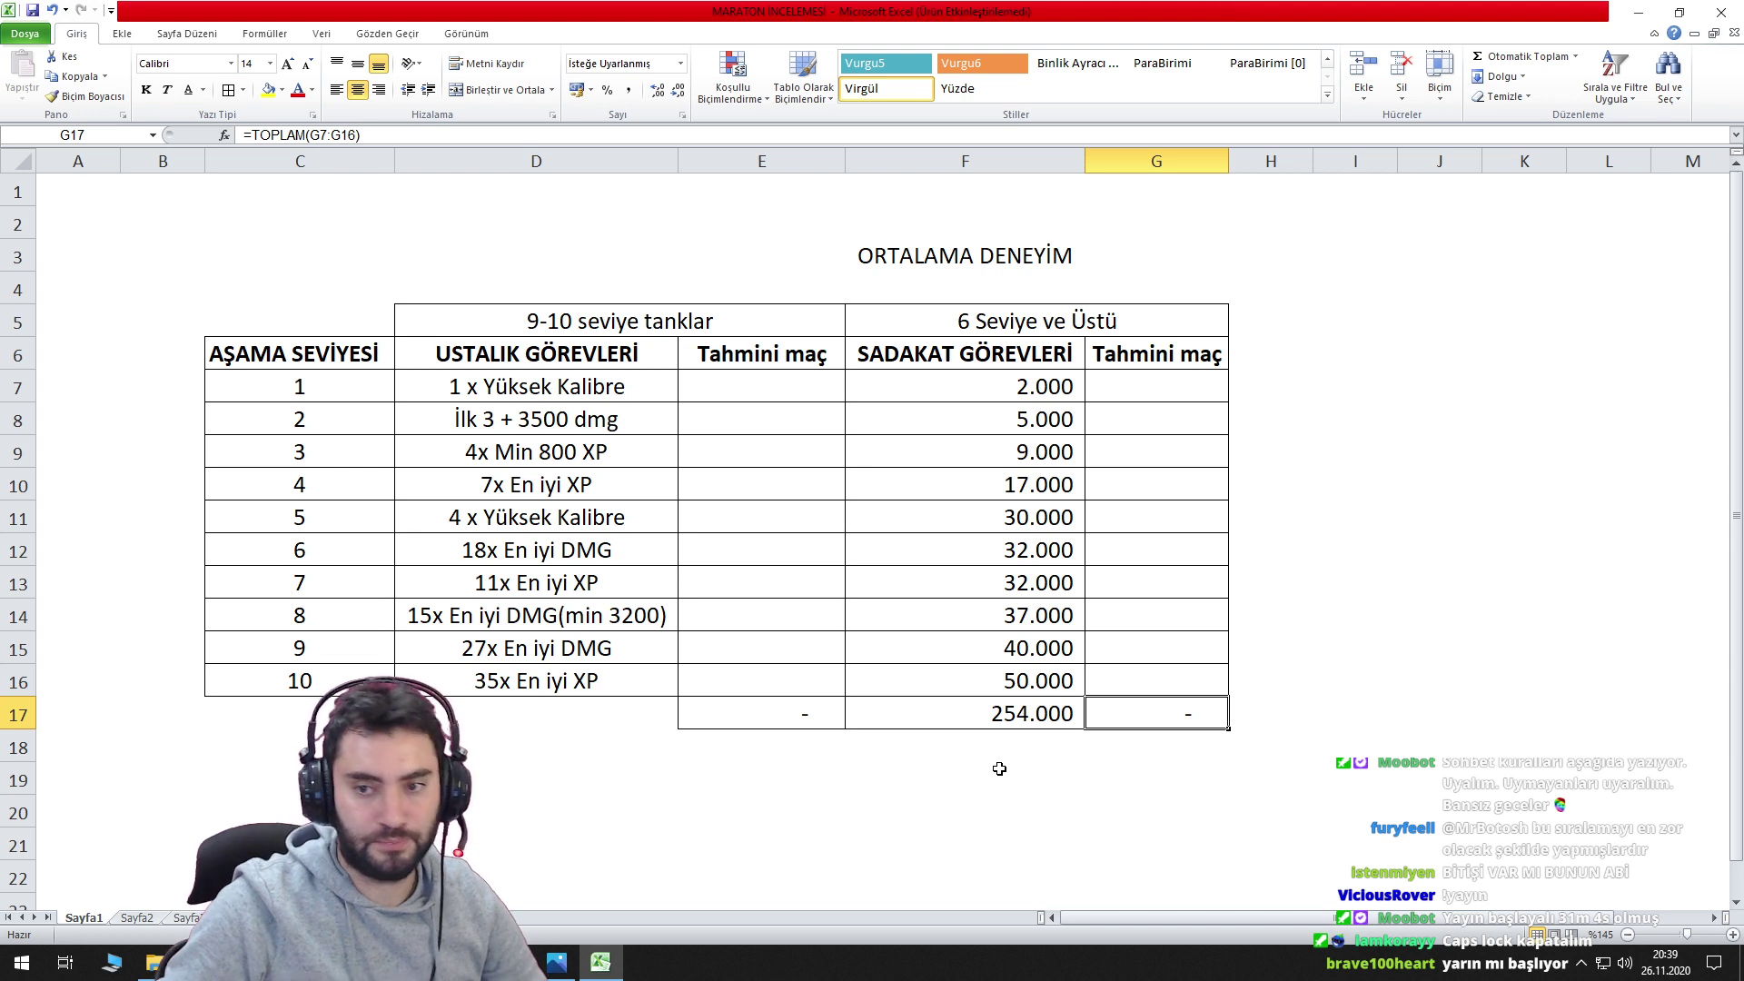
# Enter 500 as the average experience in G3, next to the ORTALAMA DENEYİM label.
pyautogui.click(1003, 780)
pyautogui.click(1025, 388)
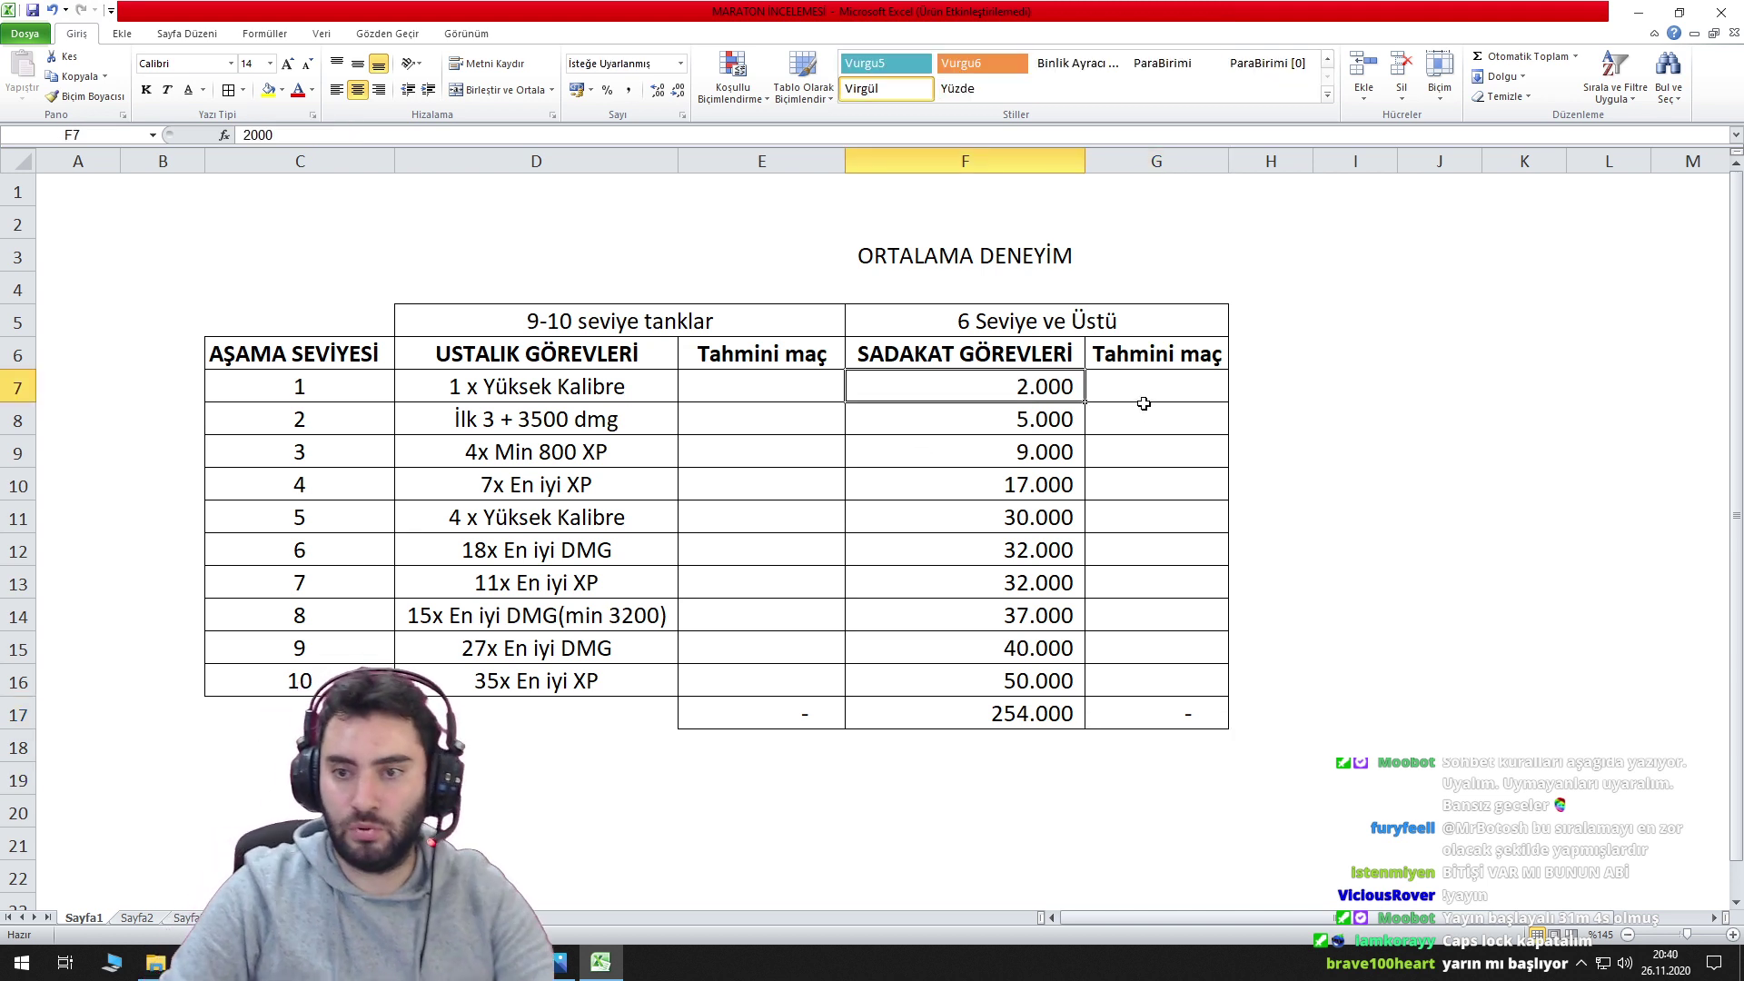
pyautogui.click(982, 265)
pyautogui.click(1131, 255)
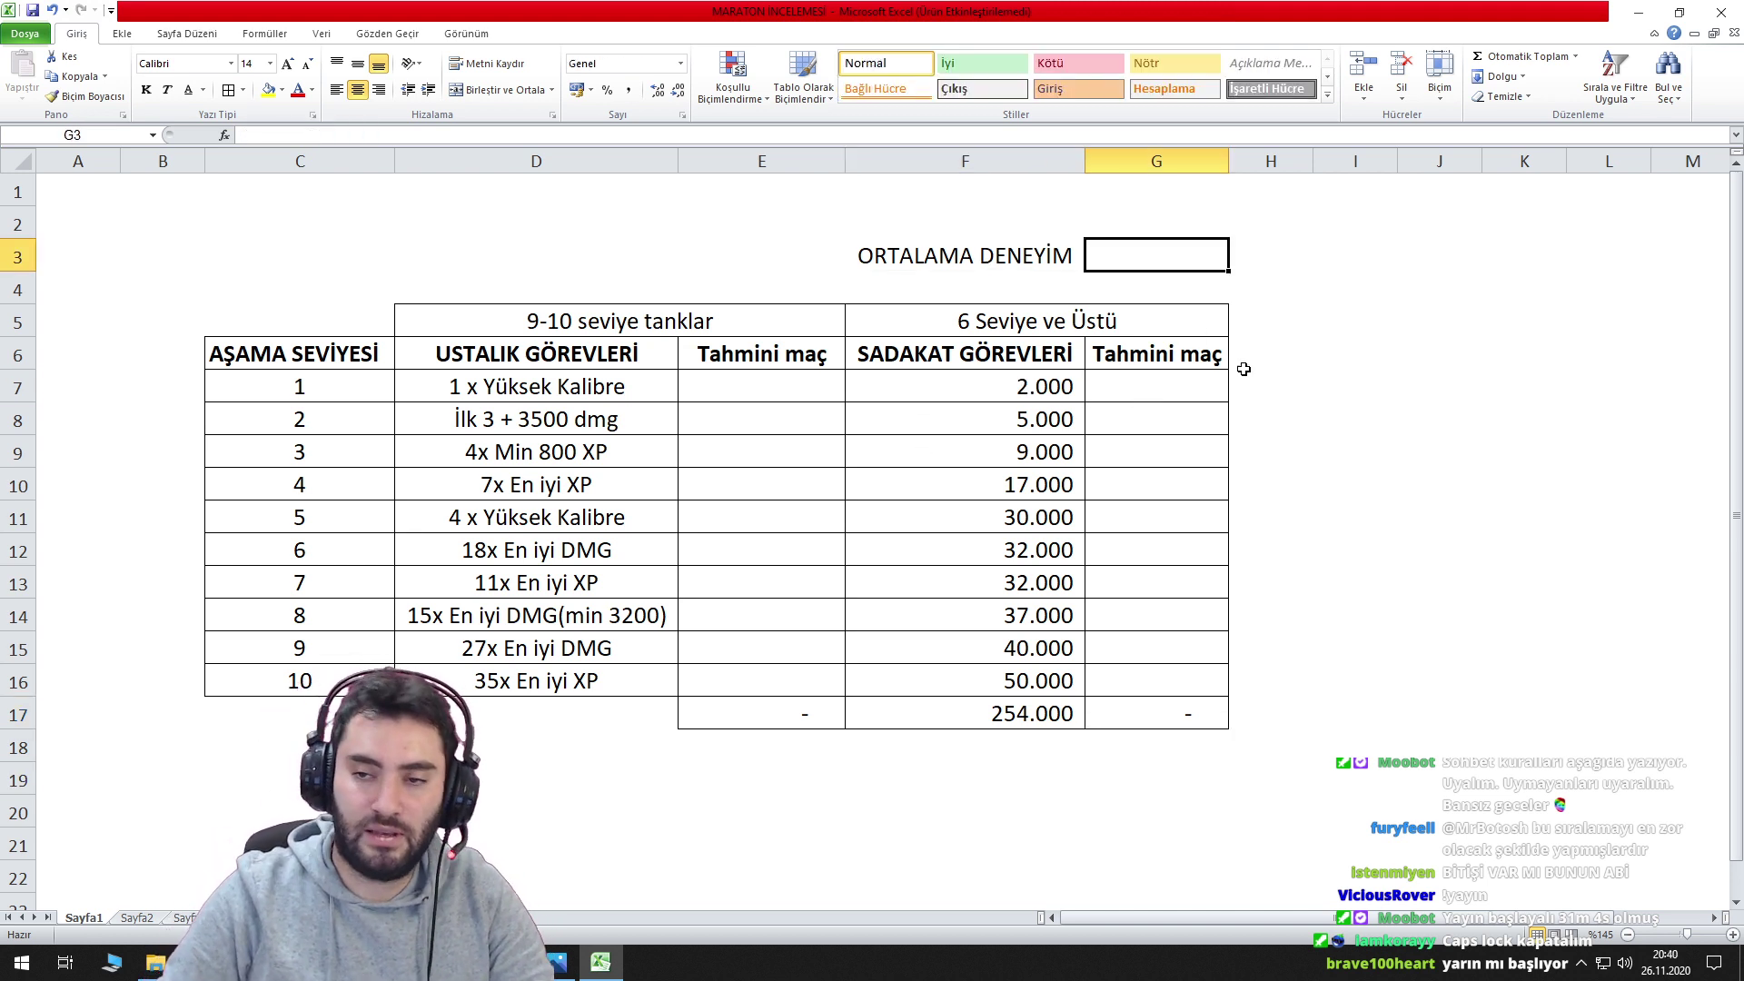
pyautogui.write('500')
pyautogui.press('Return')
# Calculate the loyalty battle estimate in G7 as =F7/$G$3 and fill the formula down to G16.
pyautogui.click(1170, 387)
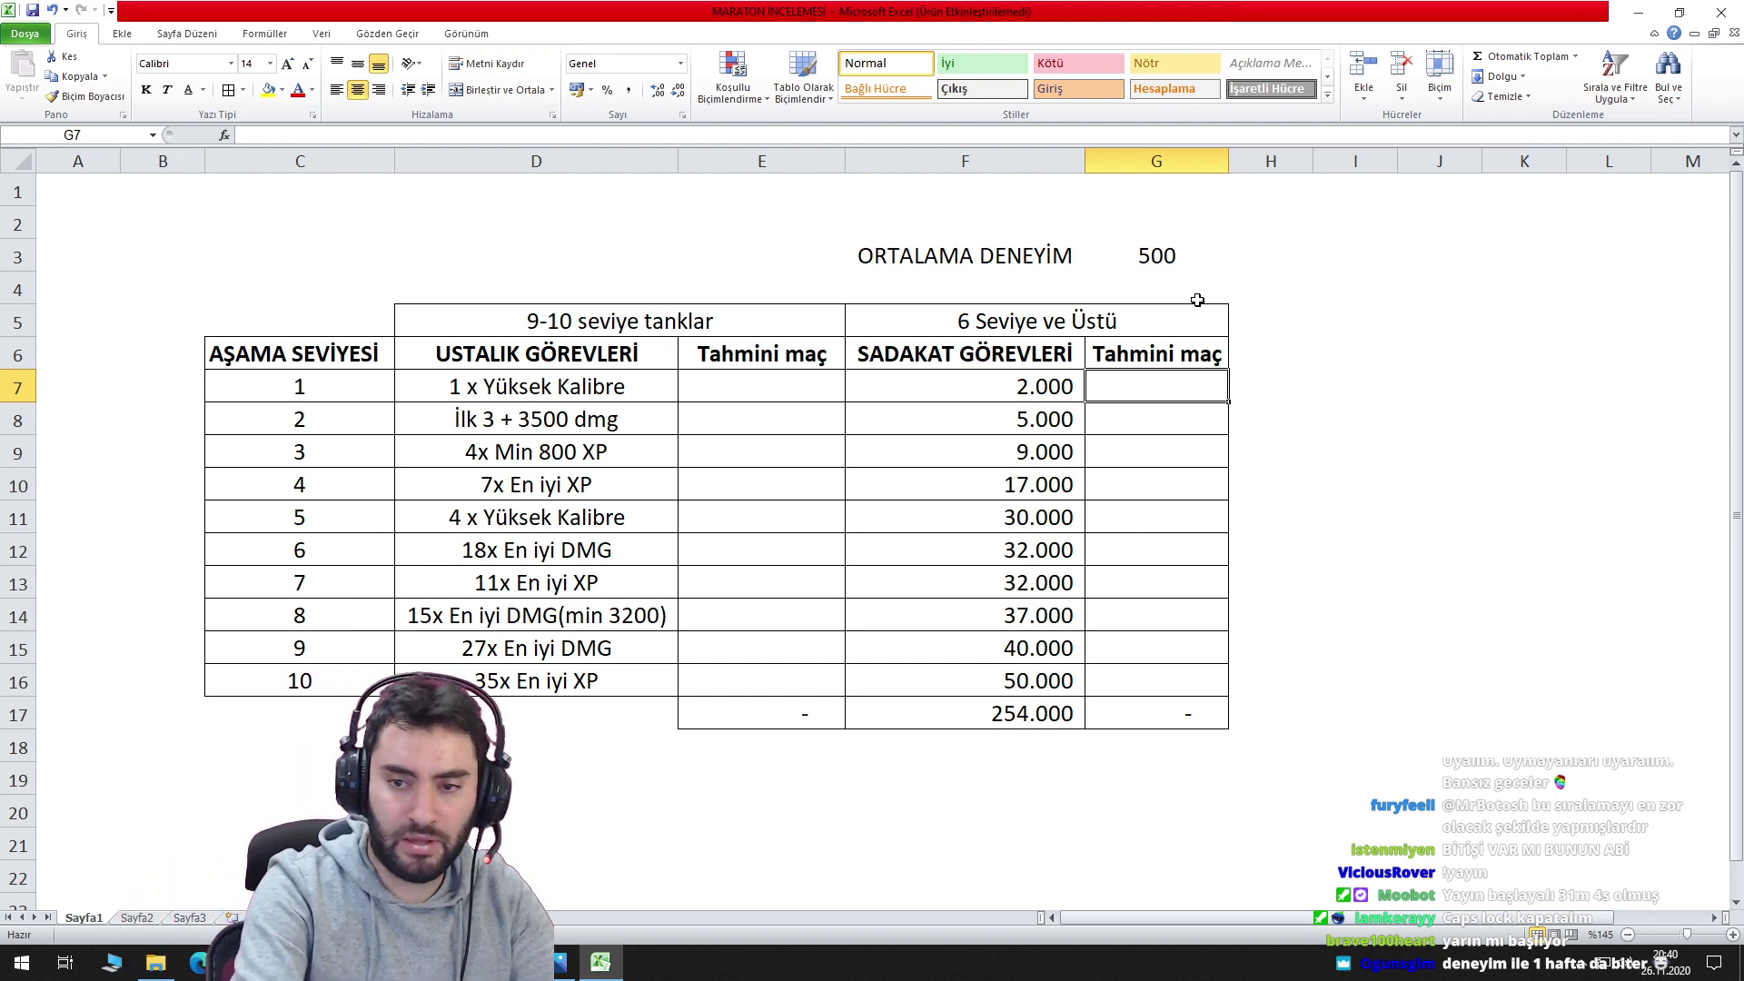
pyautogui.write('=')
pyautogui.click(1040, 380)
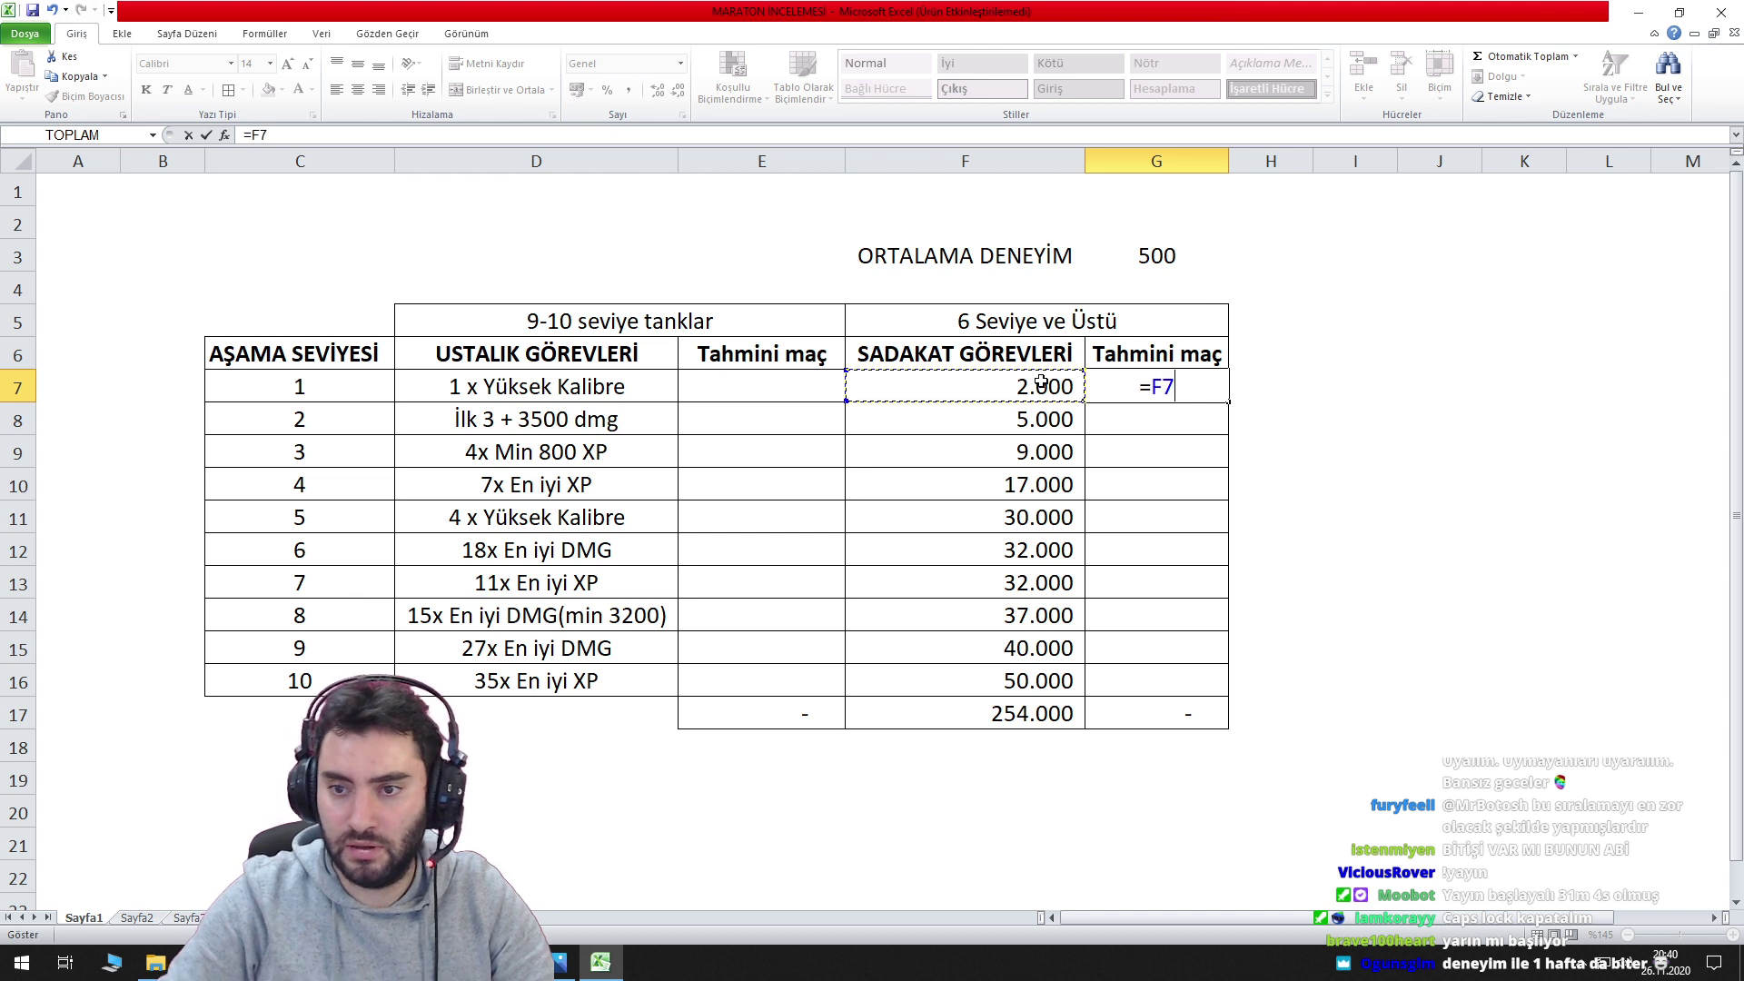
pyautogui.write('/')
pyautogui.click(1154, 264)
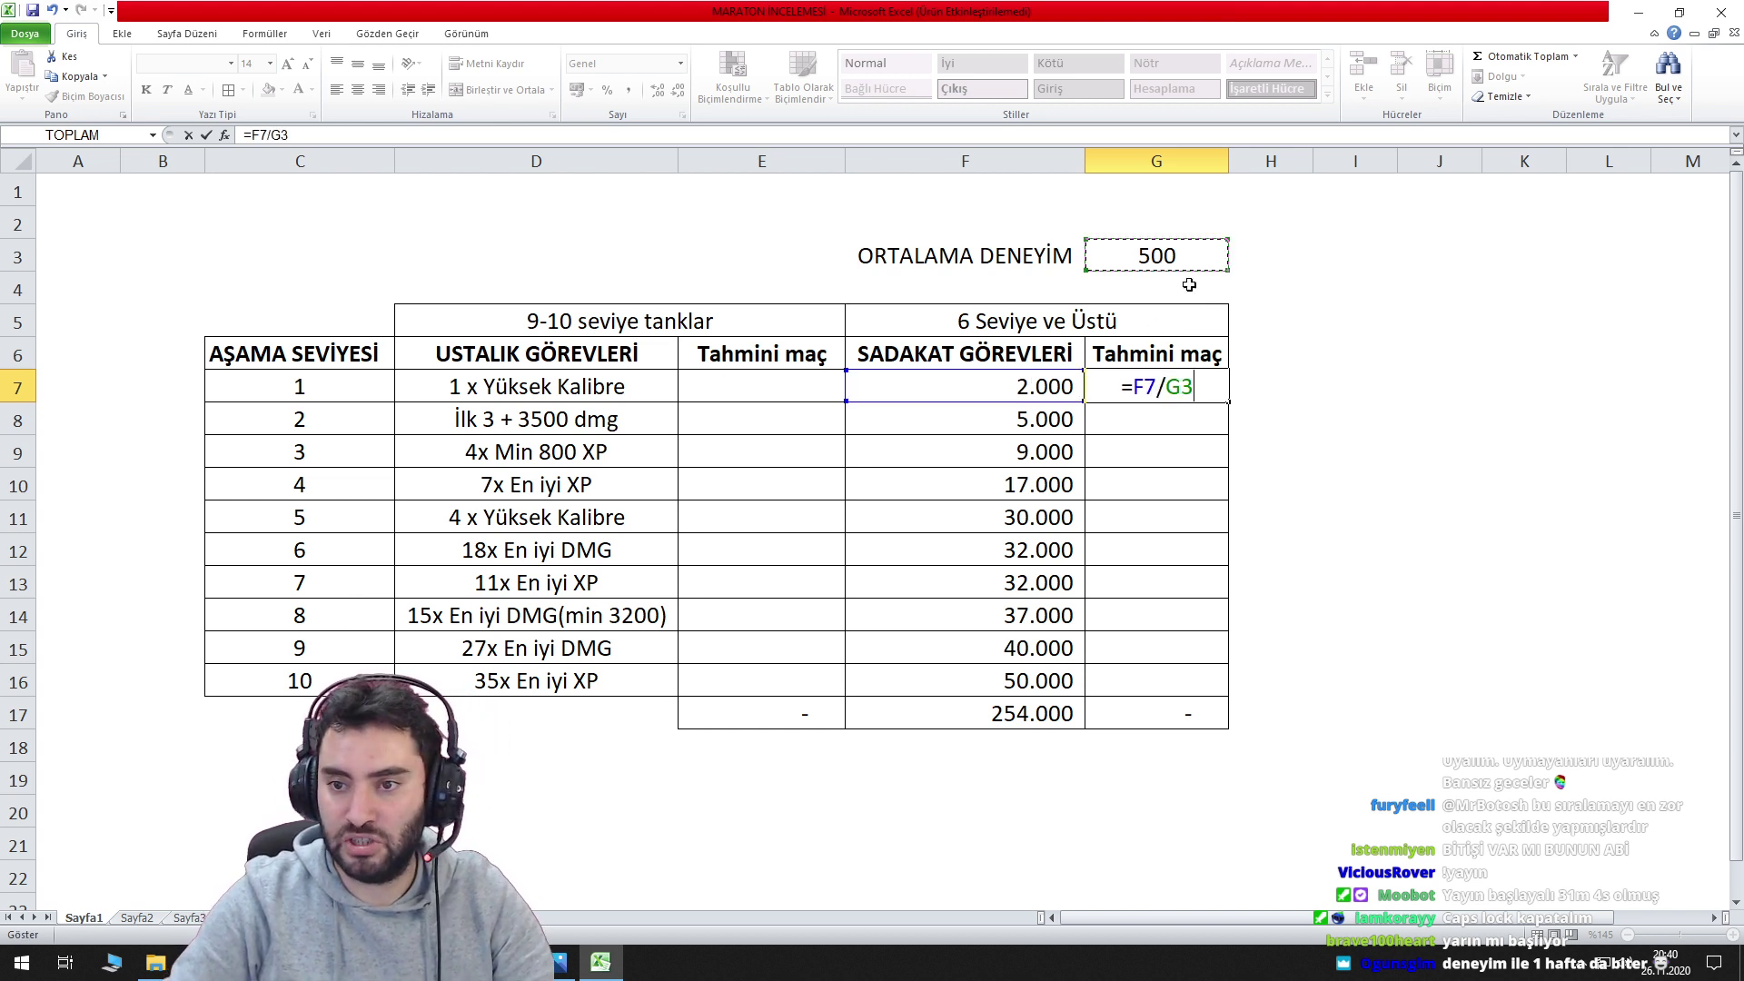
pyautogui.press('F4')
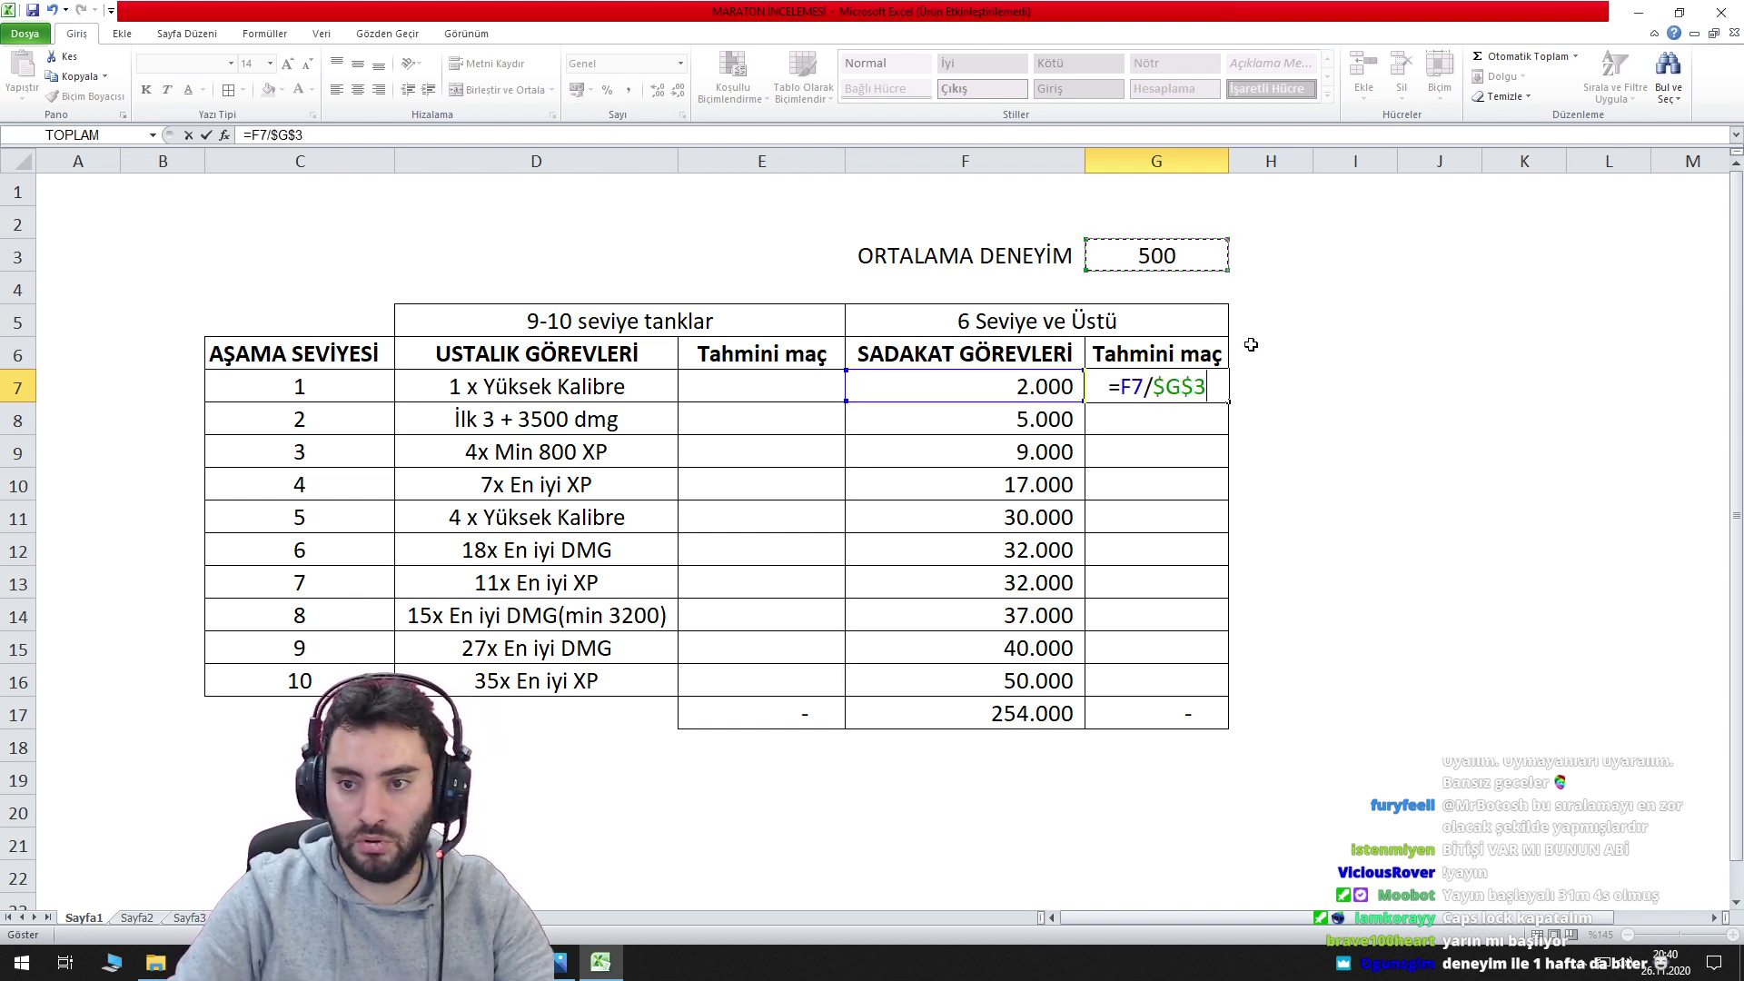
pyautogui.press('Return')
pyautogui.press('Up')
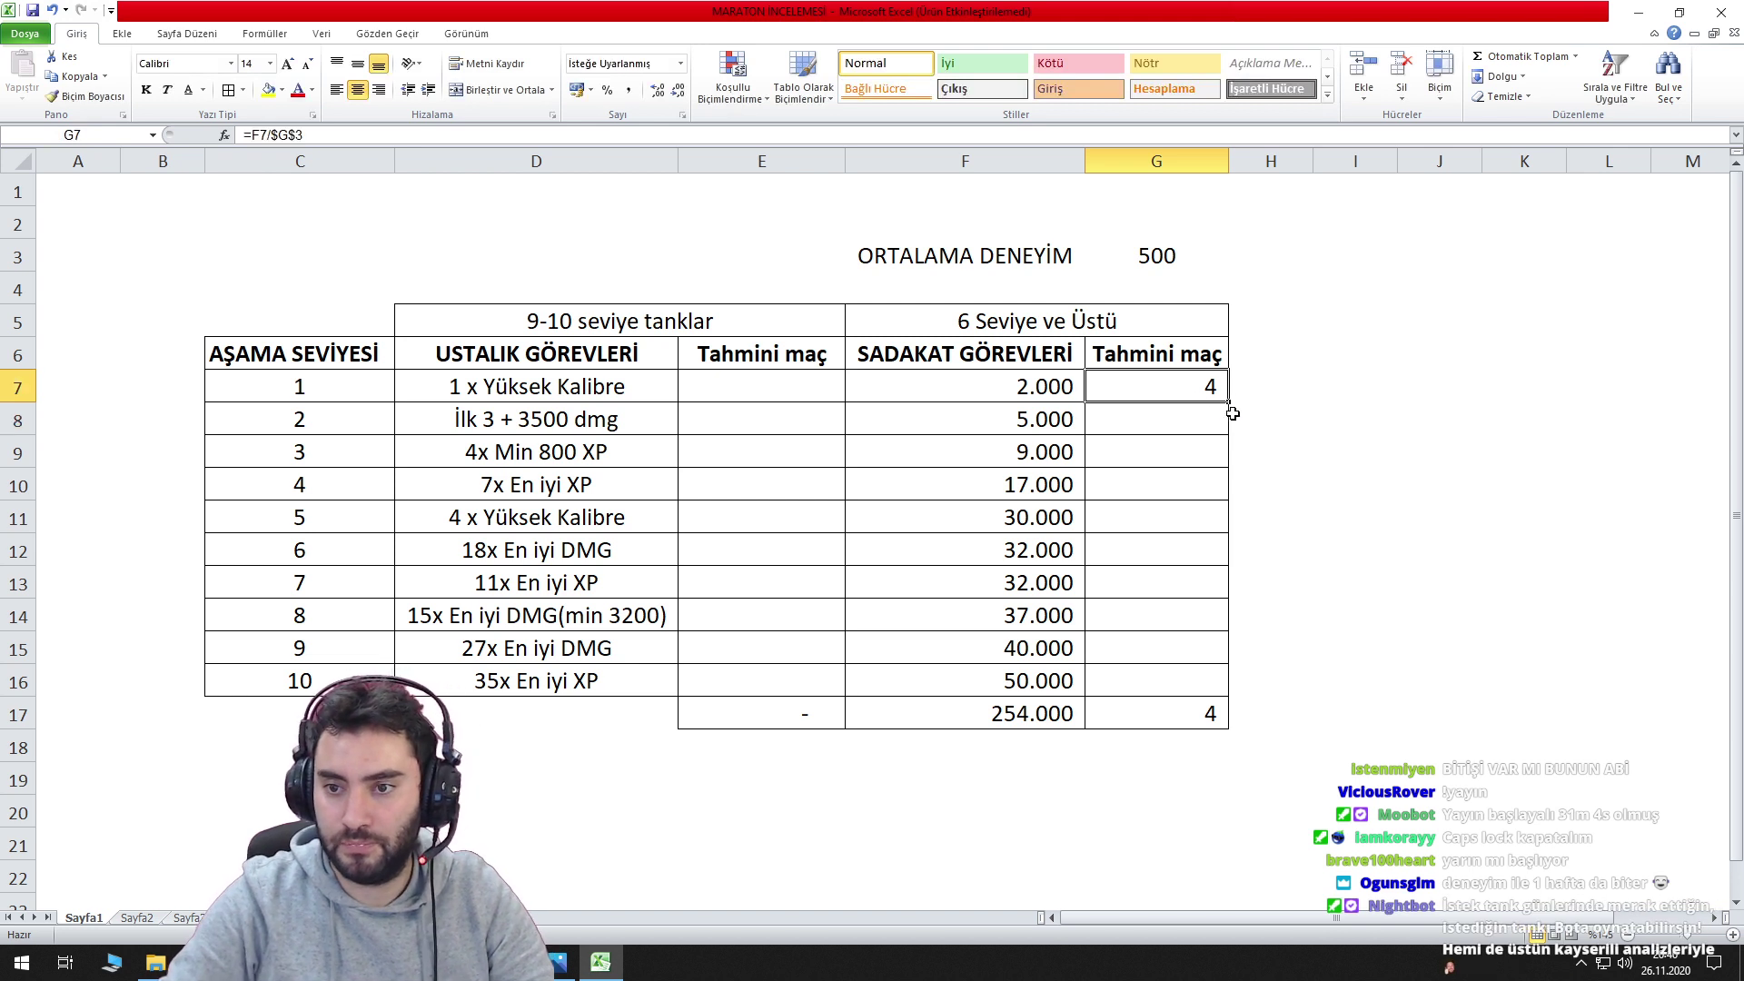
pyautogui.moveTo(1228, 404); pyautogui.dragTo(1233, 689)
pyautogui.click(1335, 591)
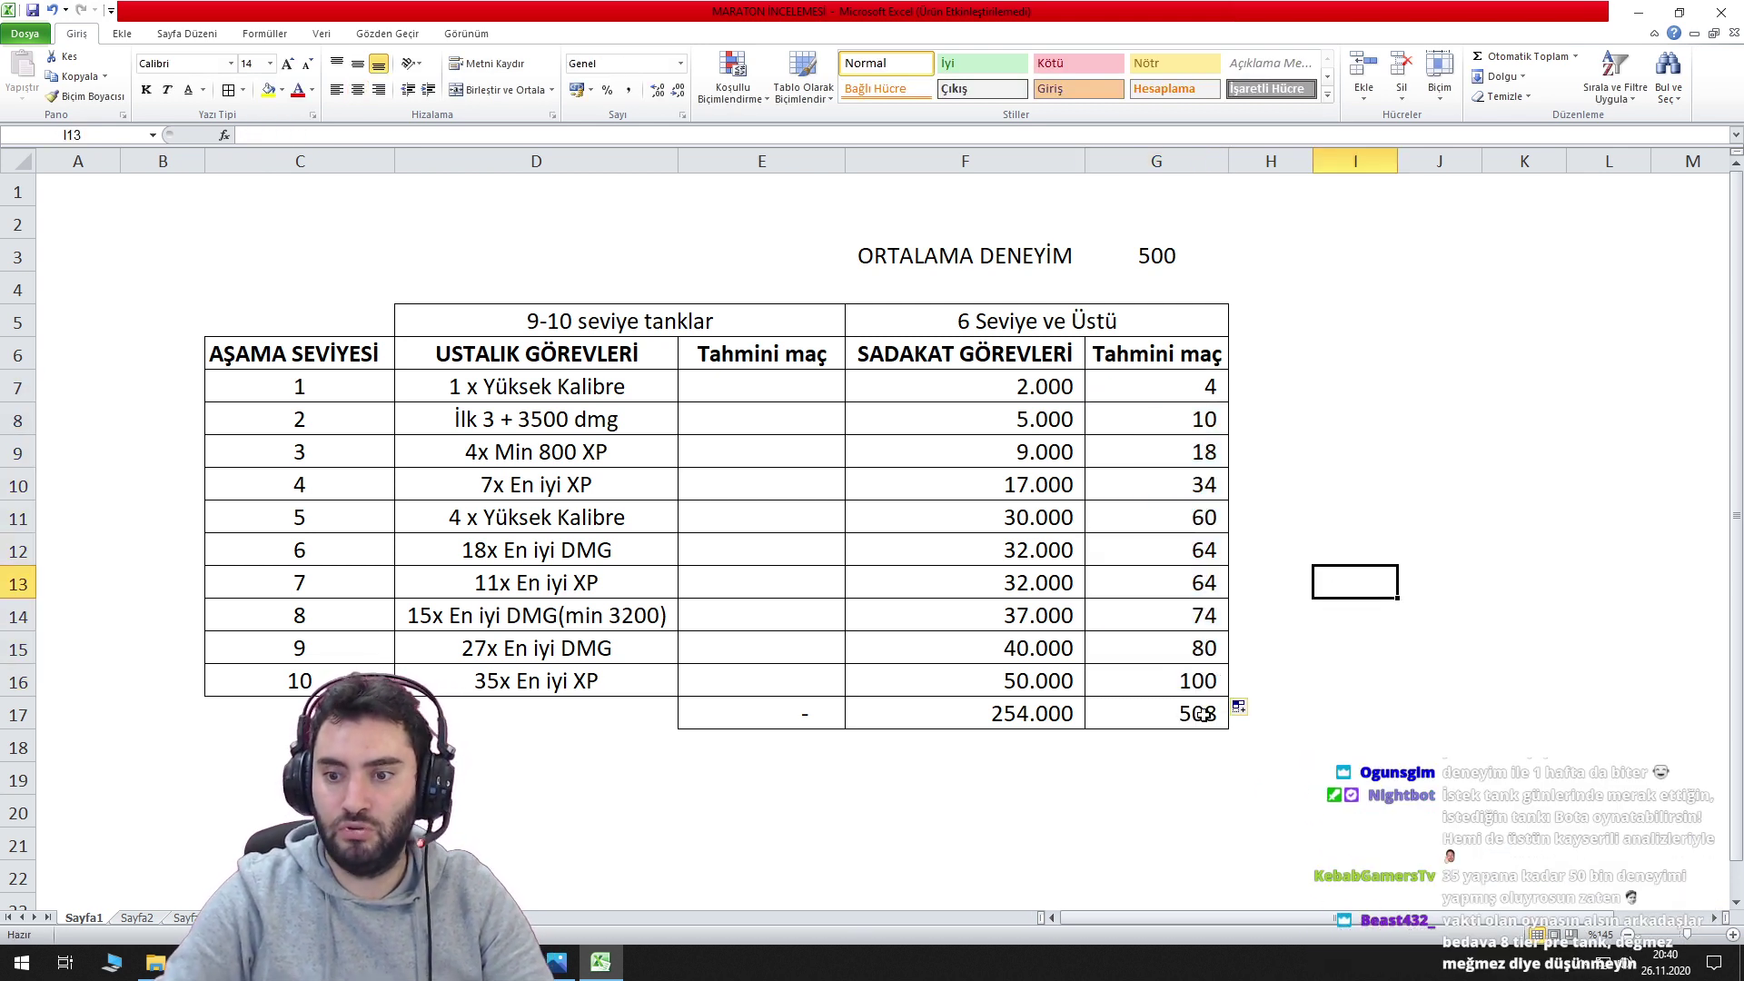
# Fill the totals cells E17:G17 with yellow.
pyautogui.press('Down')
pyautogui.press('Down')
pyautogui.press('Down')
pyautogui.press('Down')
pyautogui.press('Left')
pyautogui.press('Left')
pyautogui.moveTo(809, 722); pyautogui.dragTo(1104, 713)
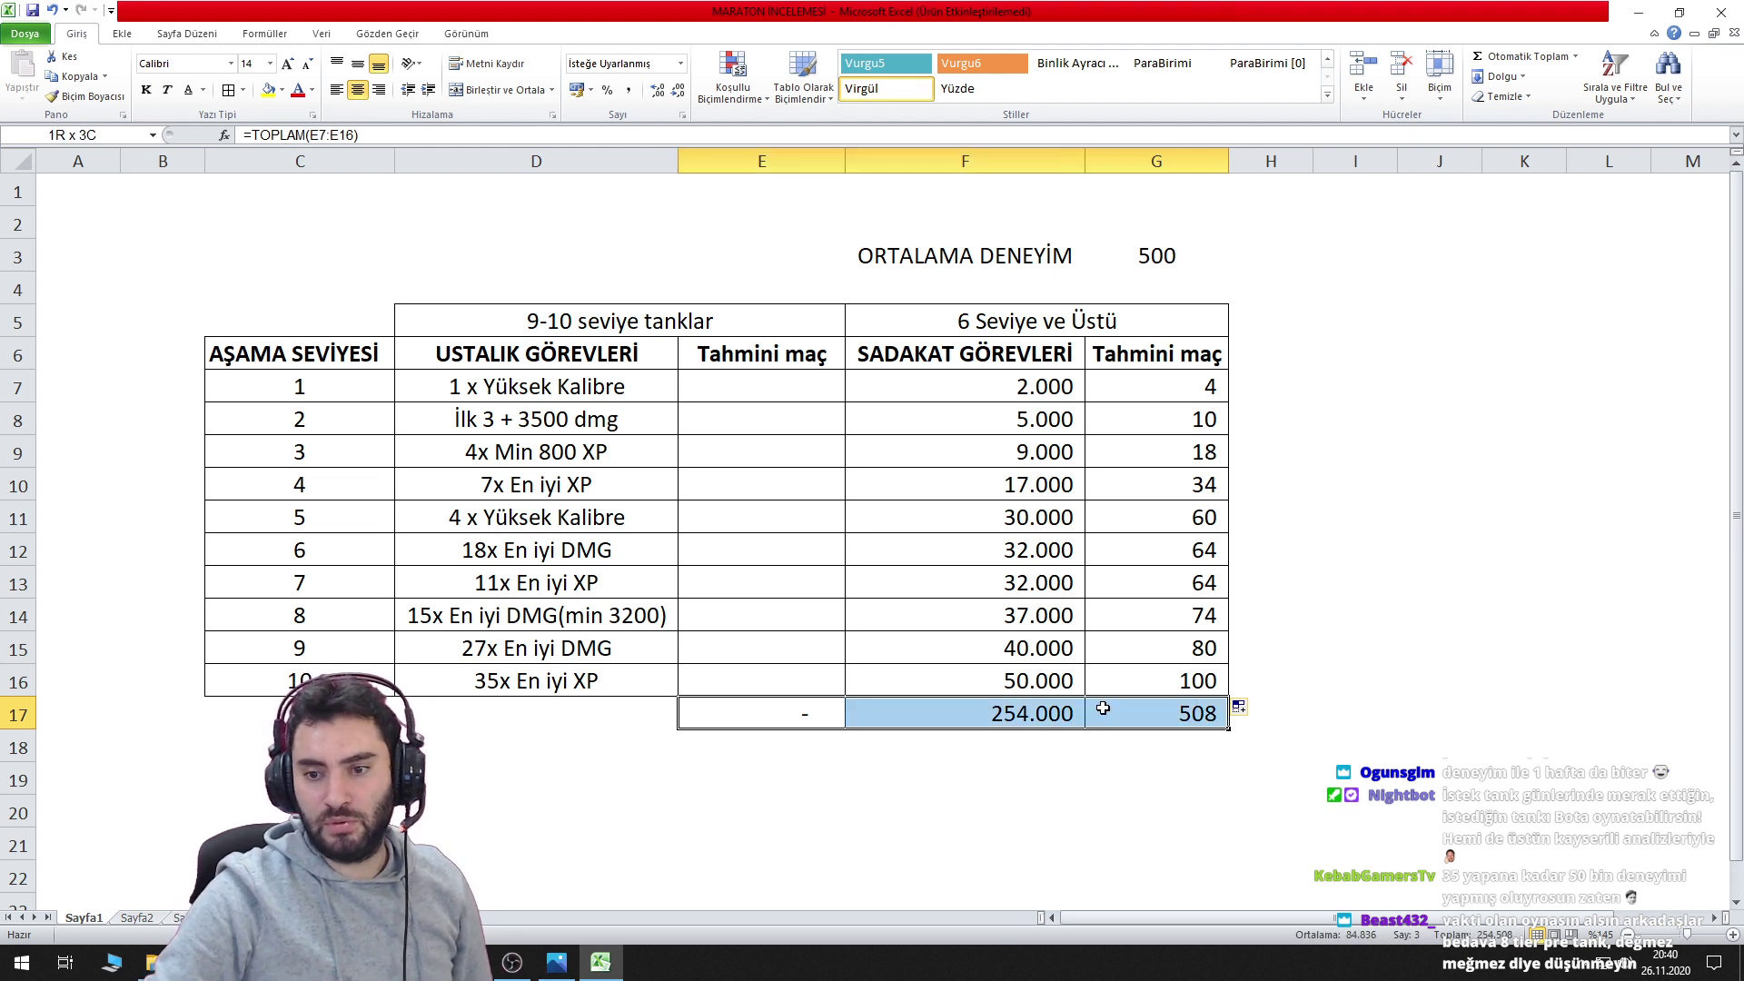
pyautogui.click(270, 90)
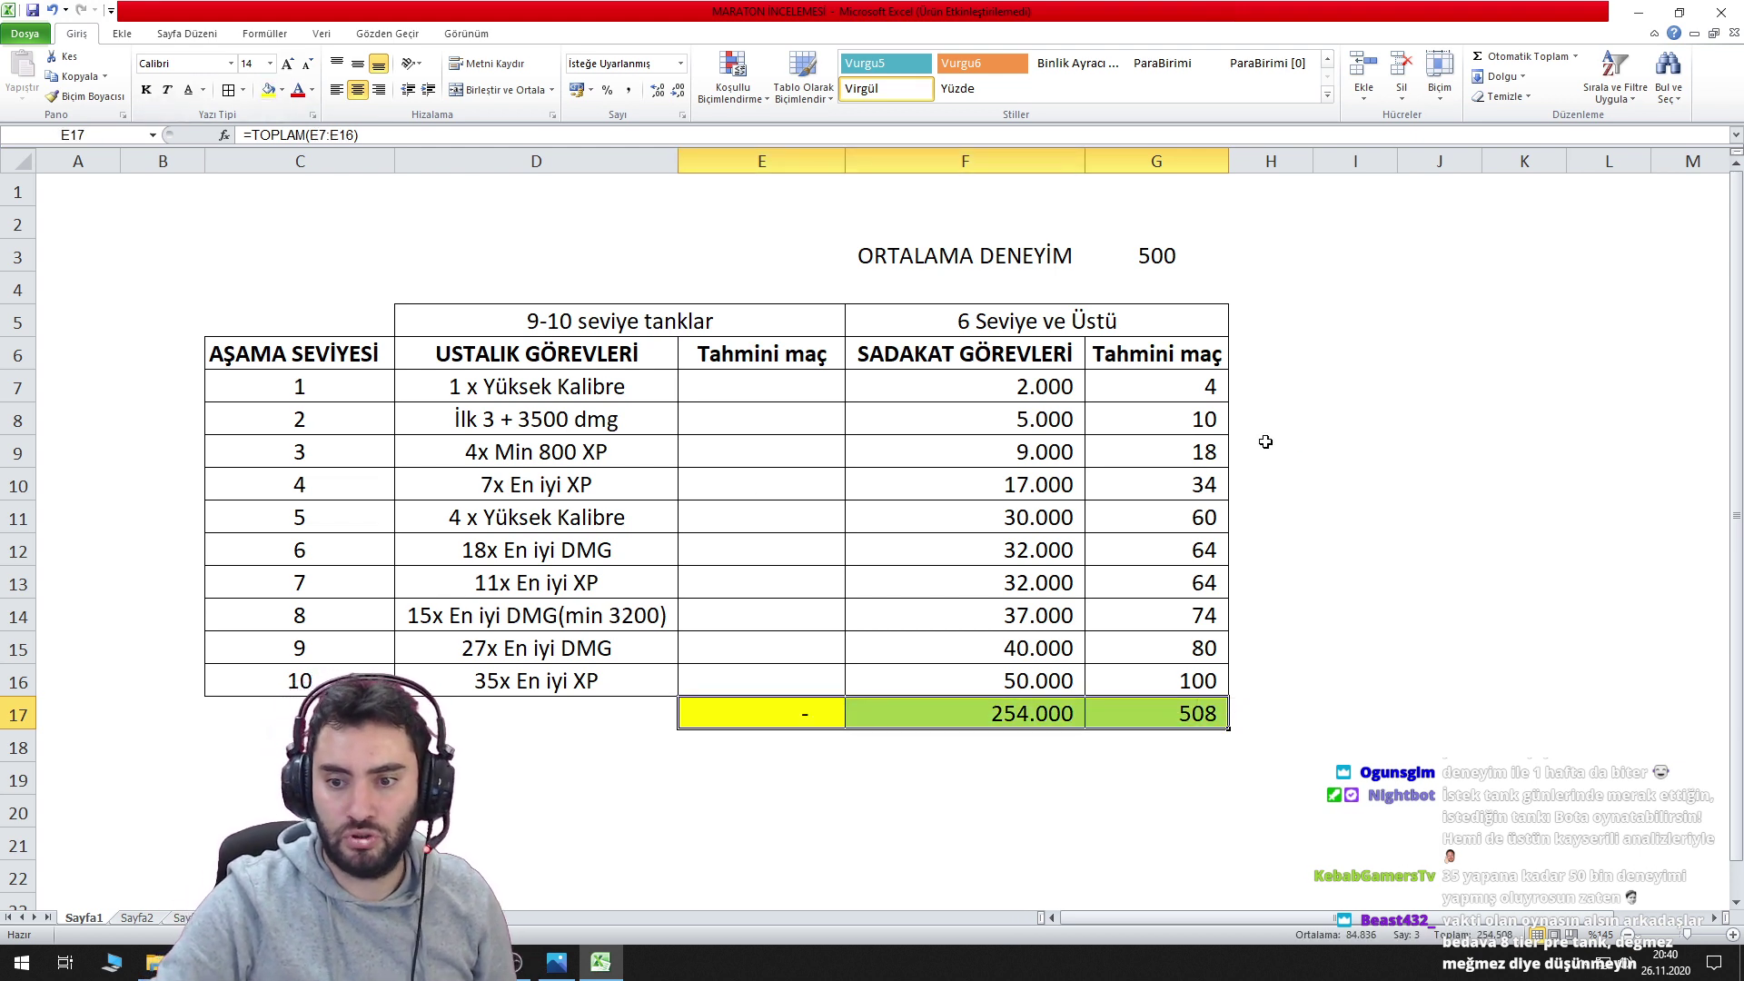
pyautogui.click(1324, 431)
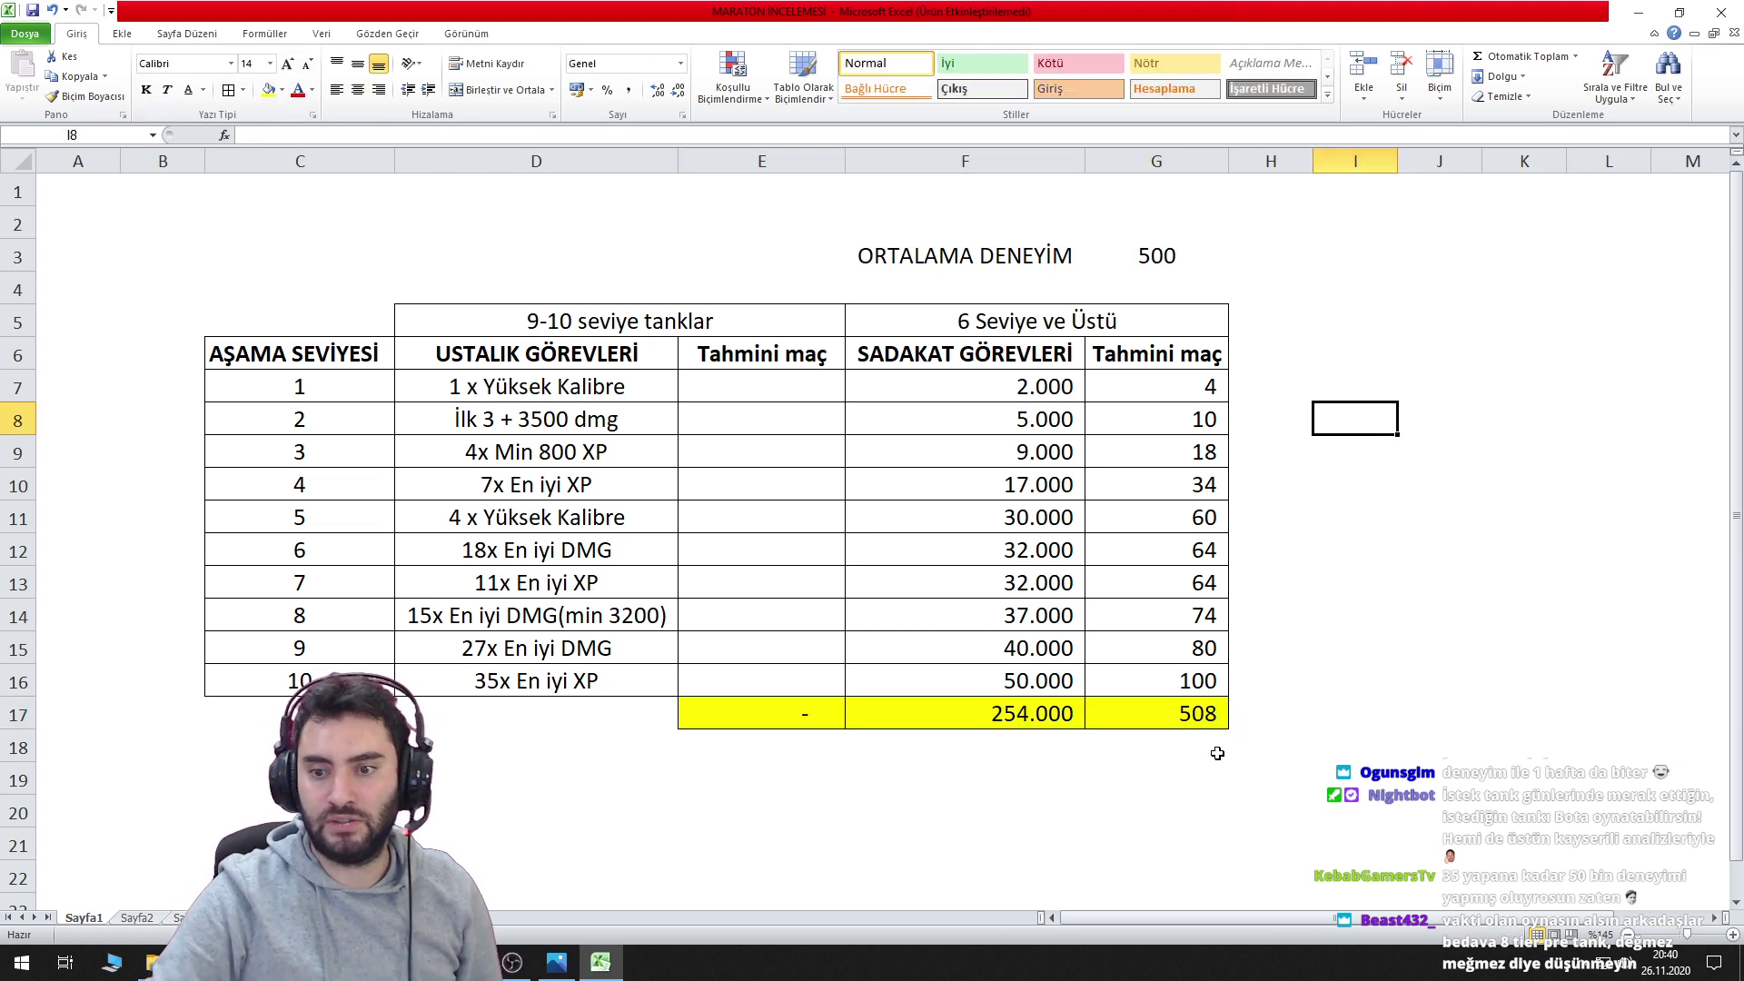
pyautogui.click(512, 961)
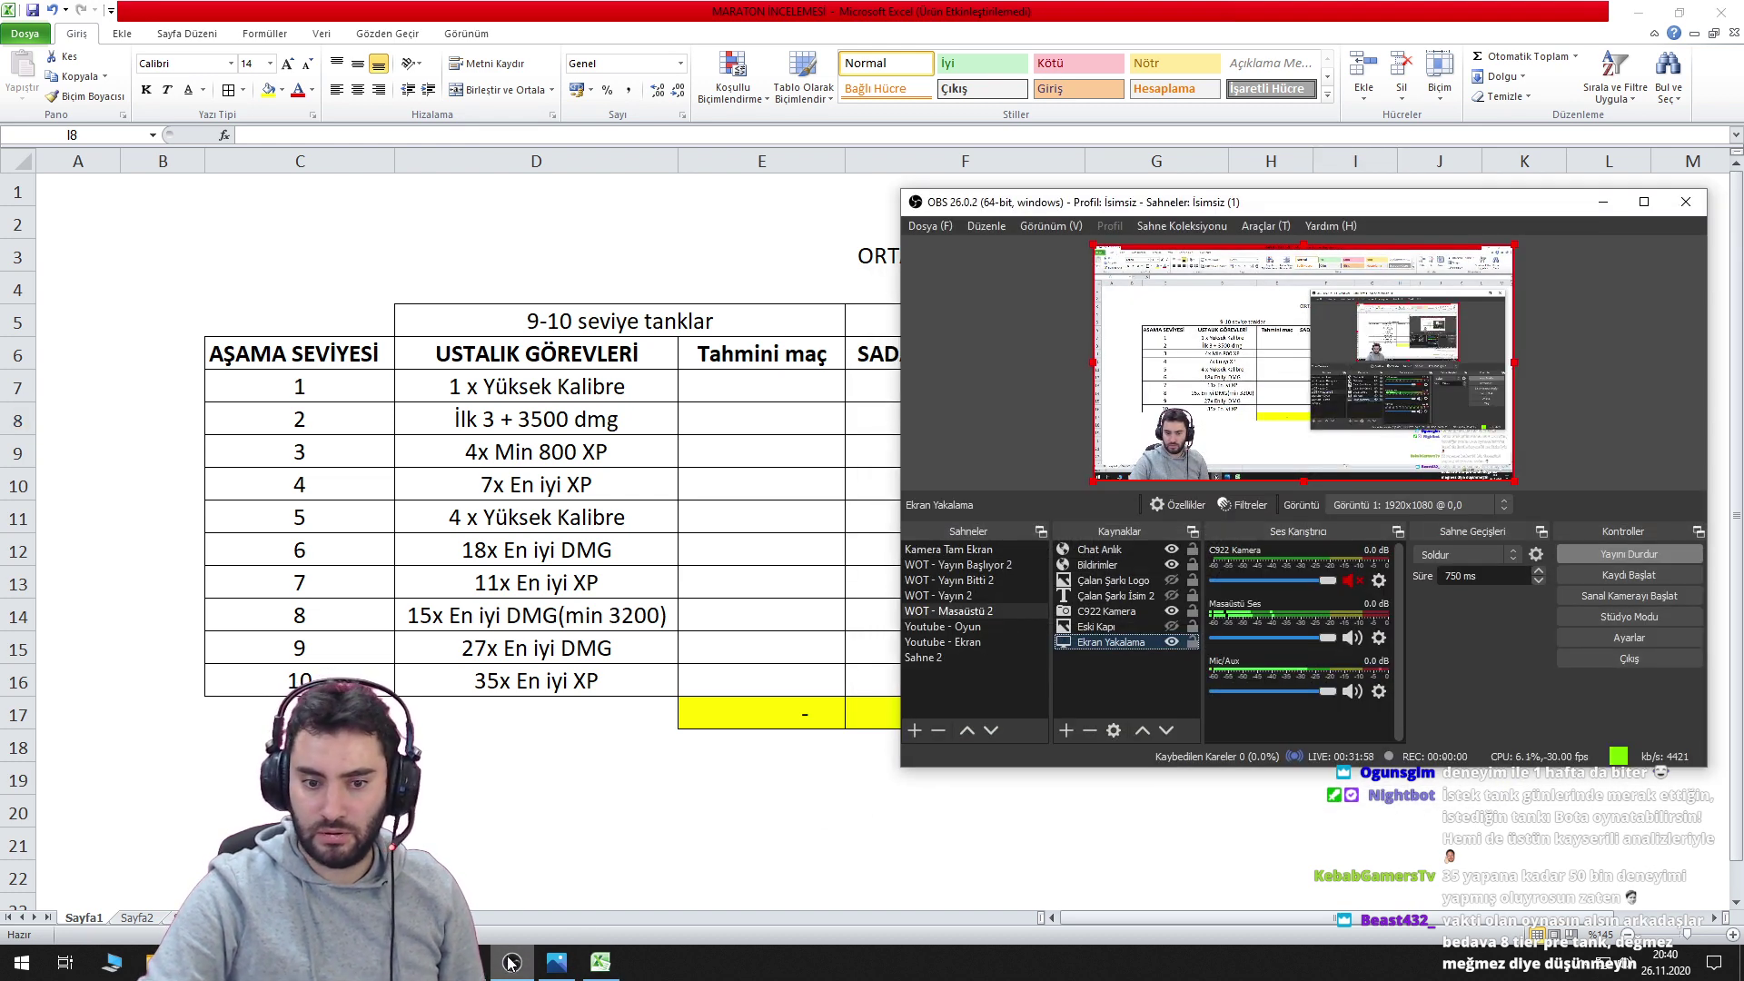
pyautogui.click(511, 962)
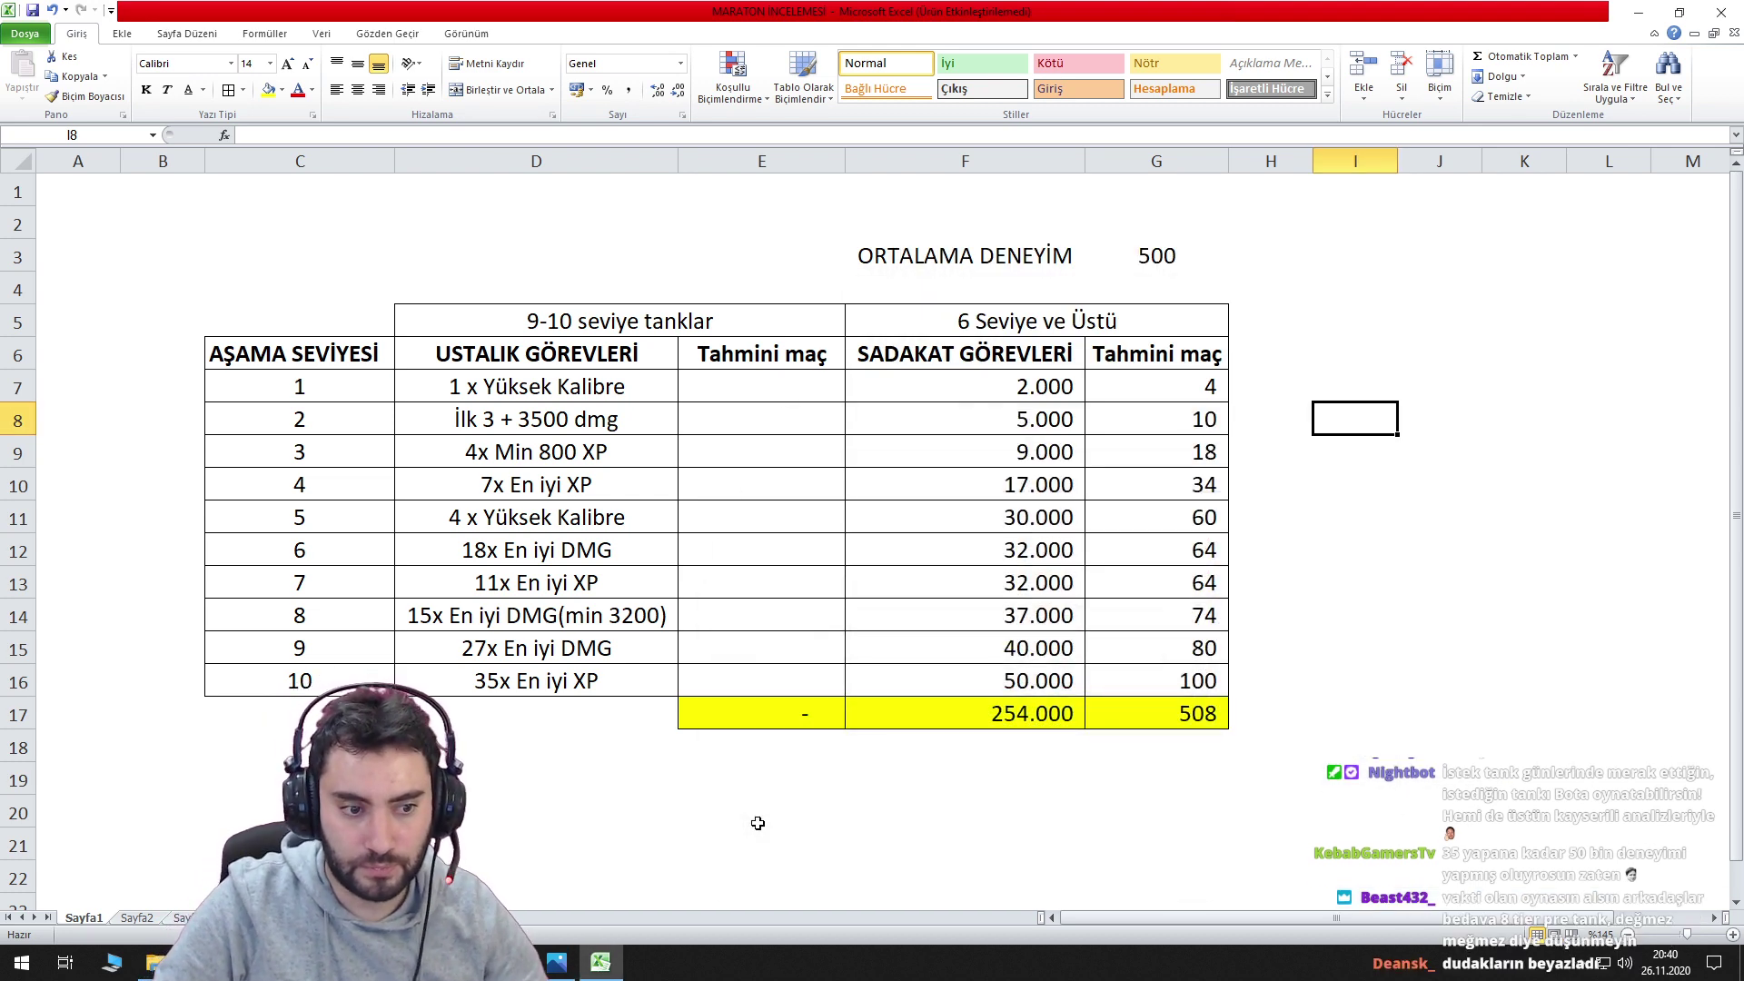
pyautogui.click(1201, 714)
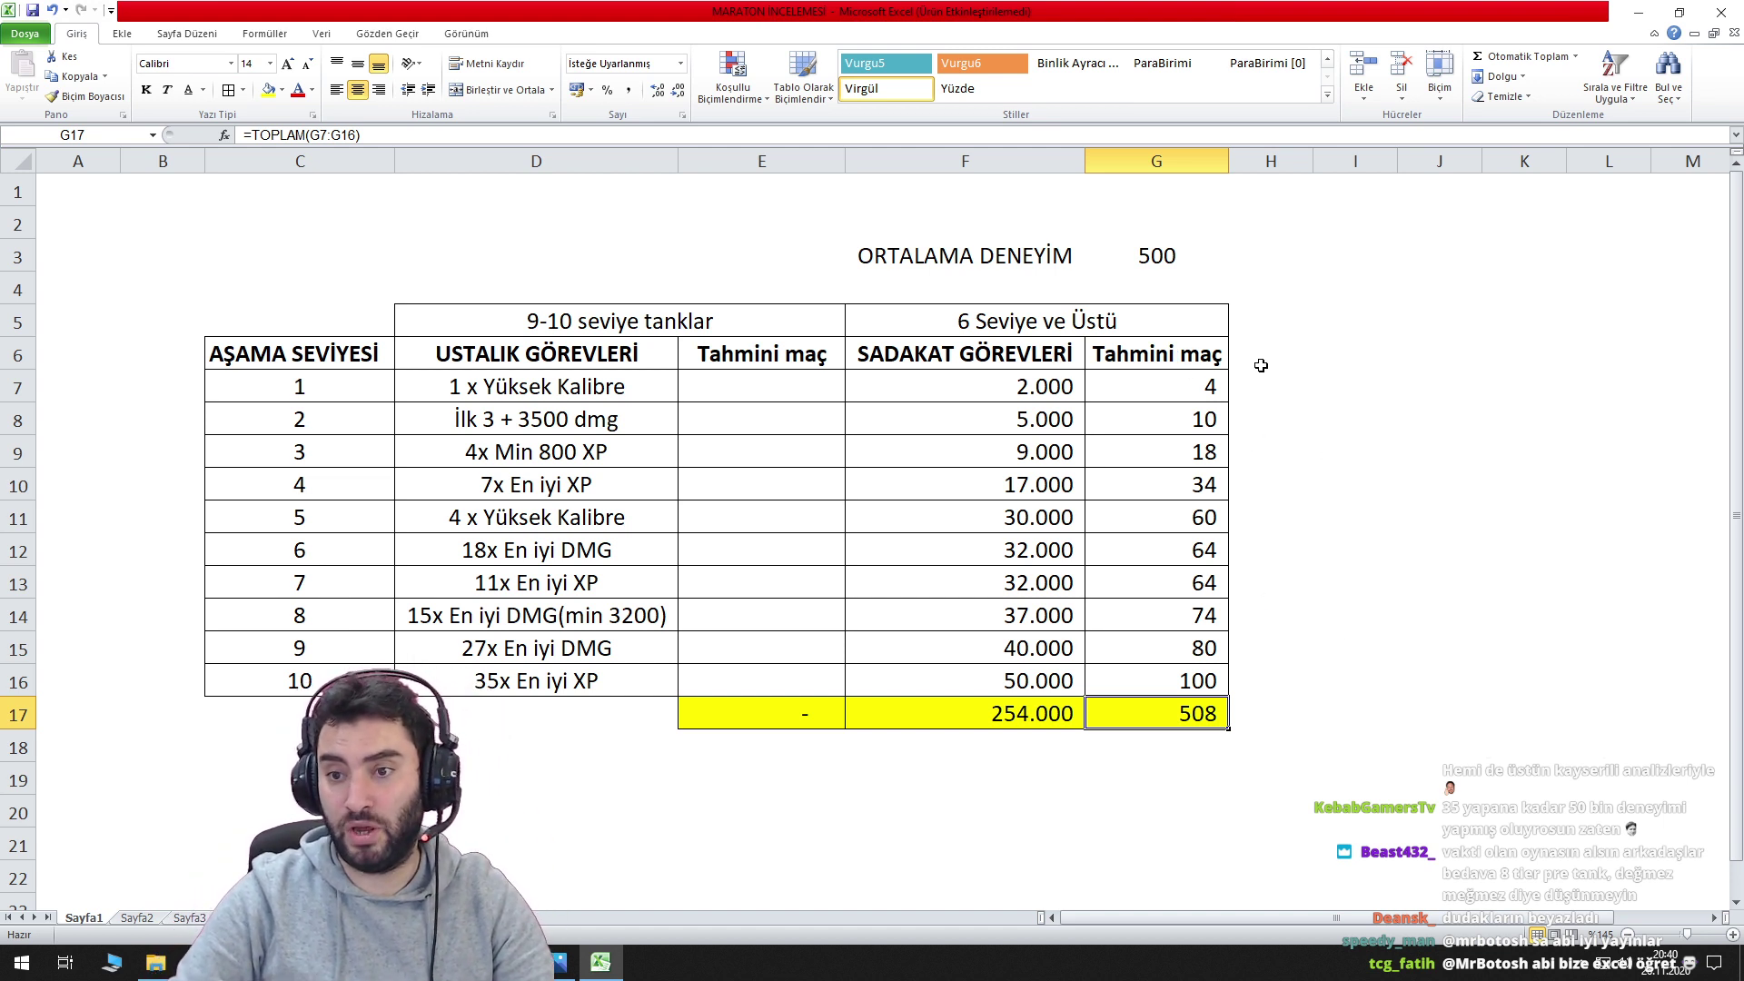
# Add the bold header KAÇ DK? in H6 and auto-fit column H's width.
pyautogui.click(1284, 350)
pyautogui.write('KAÇ DK?')
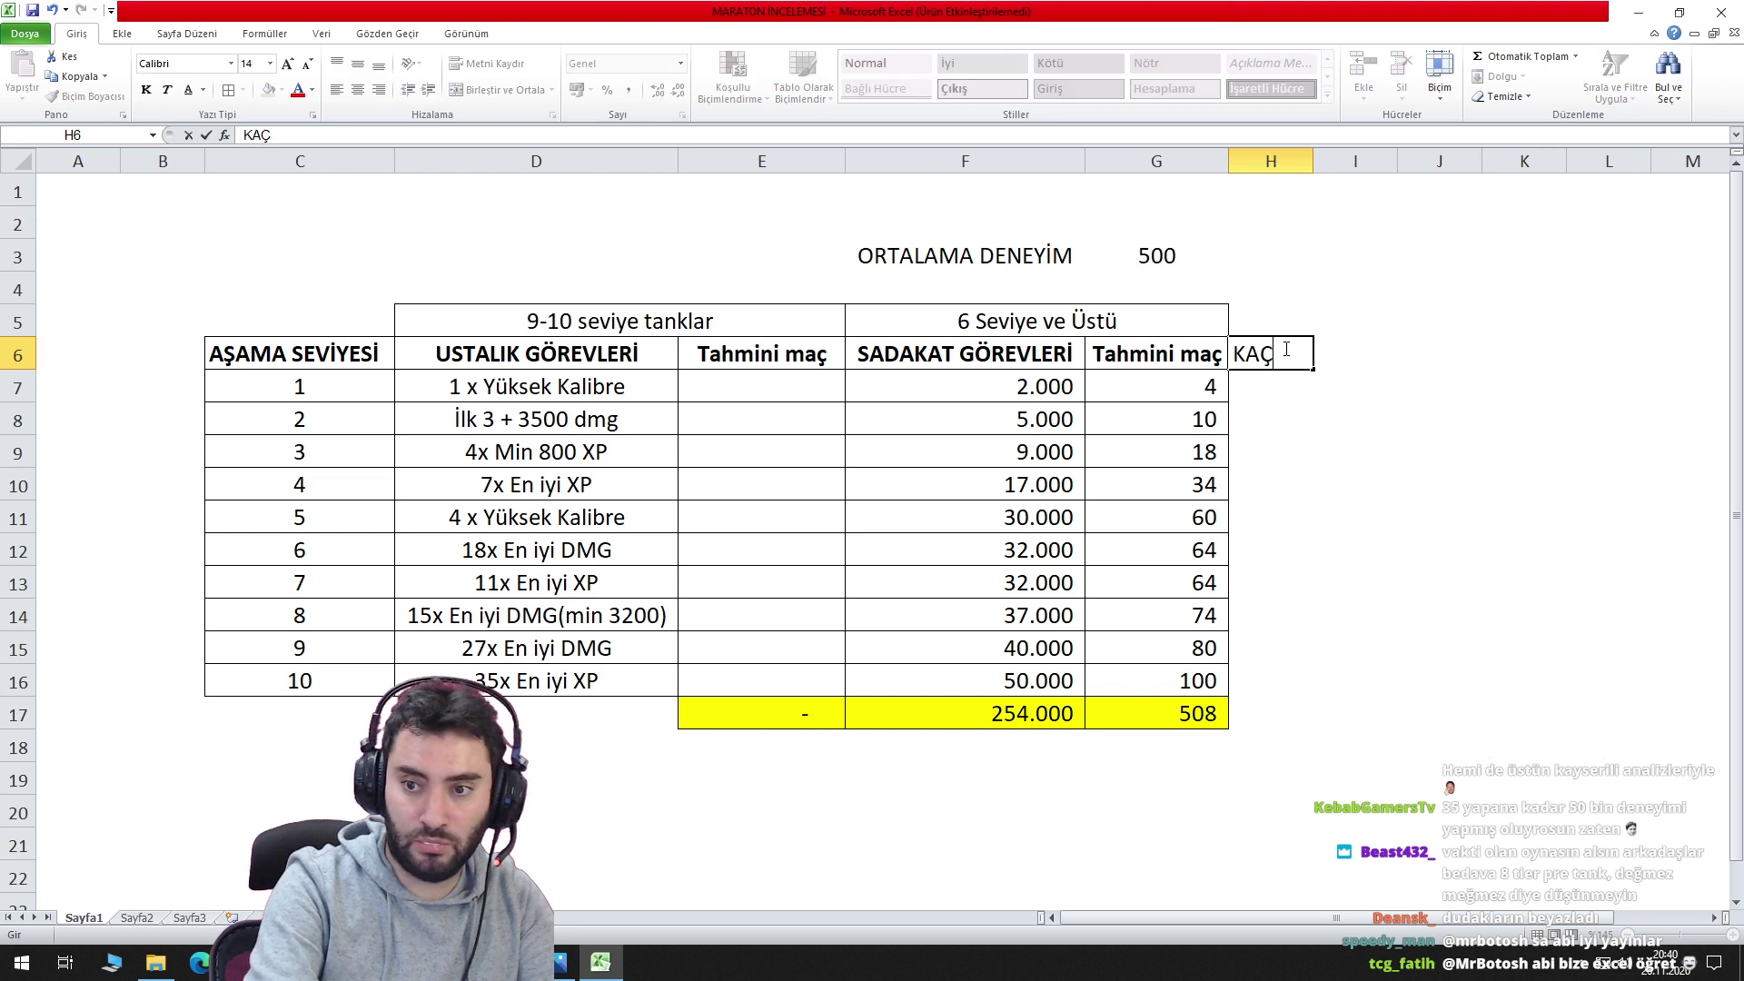
pyautogui.press('Return')
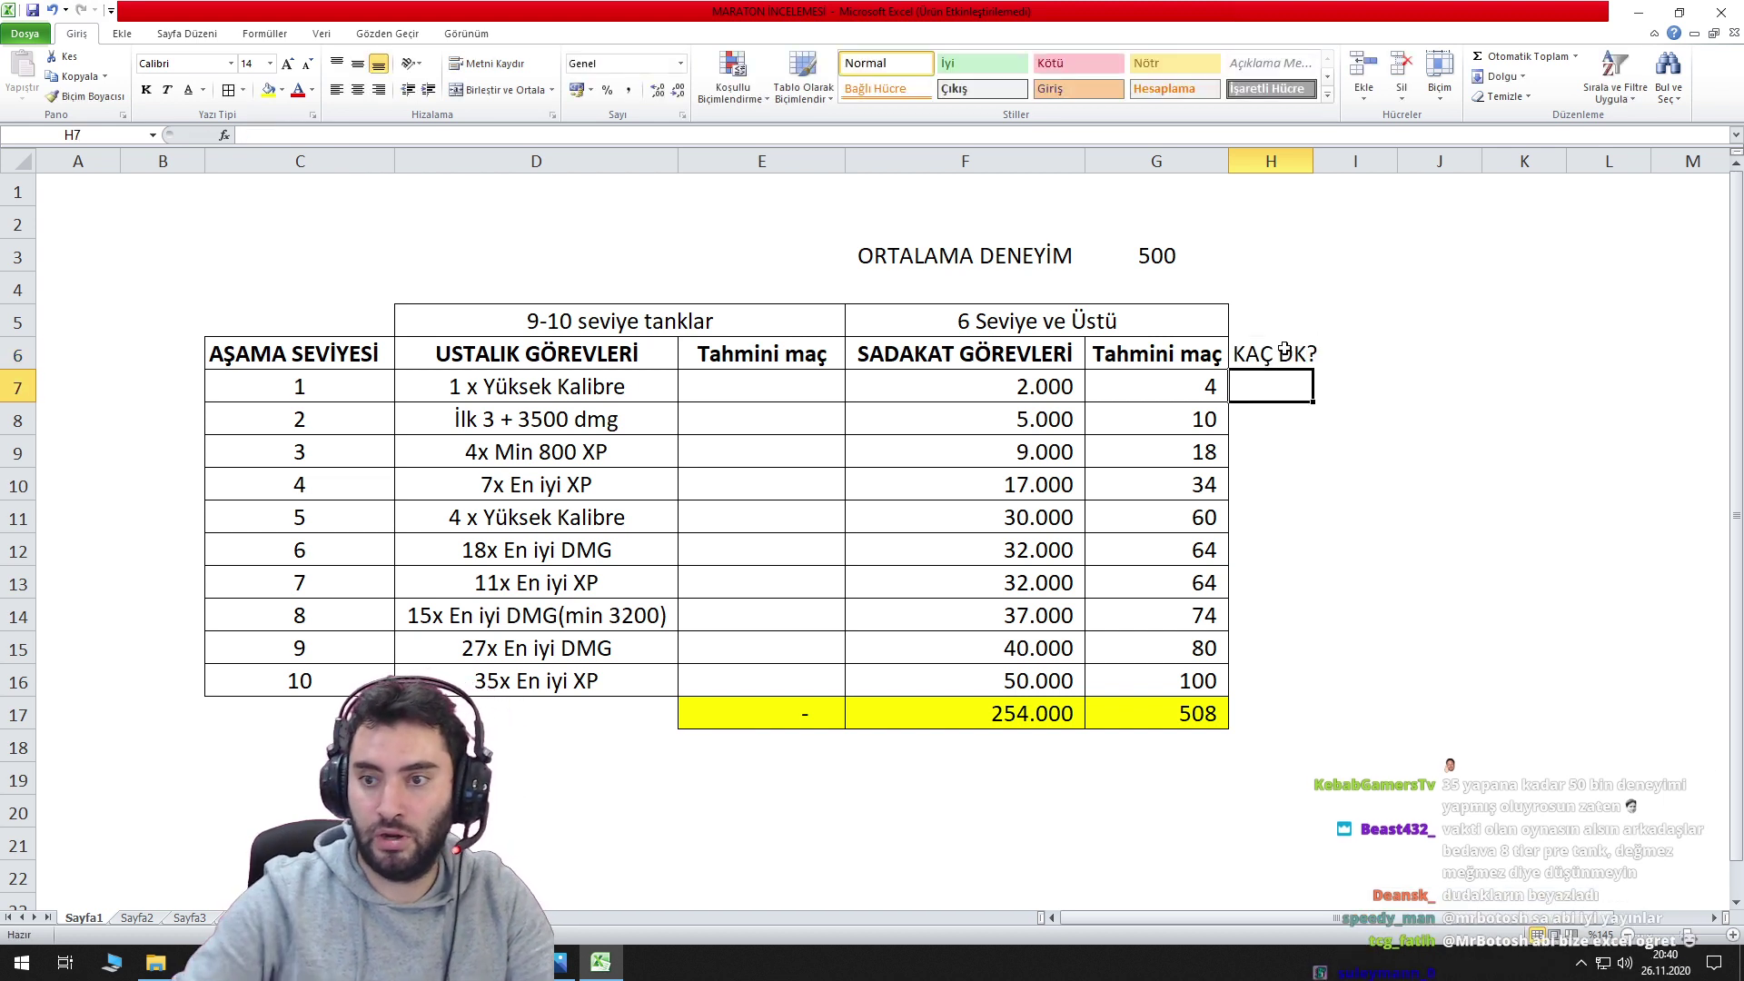
pyautogui.click(1284, 350)
pyautogui.click(147, 91)
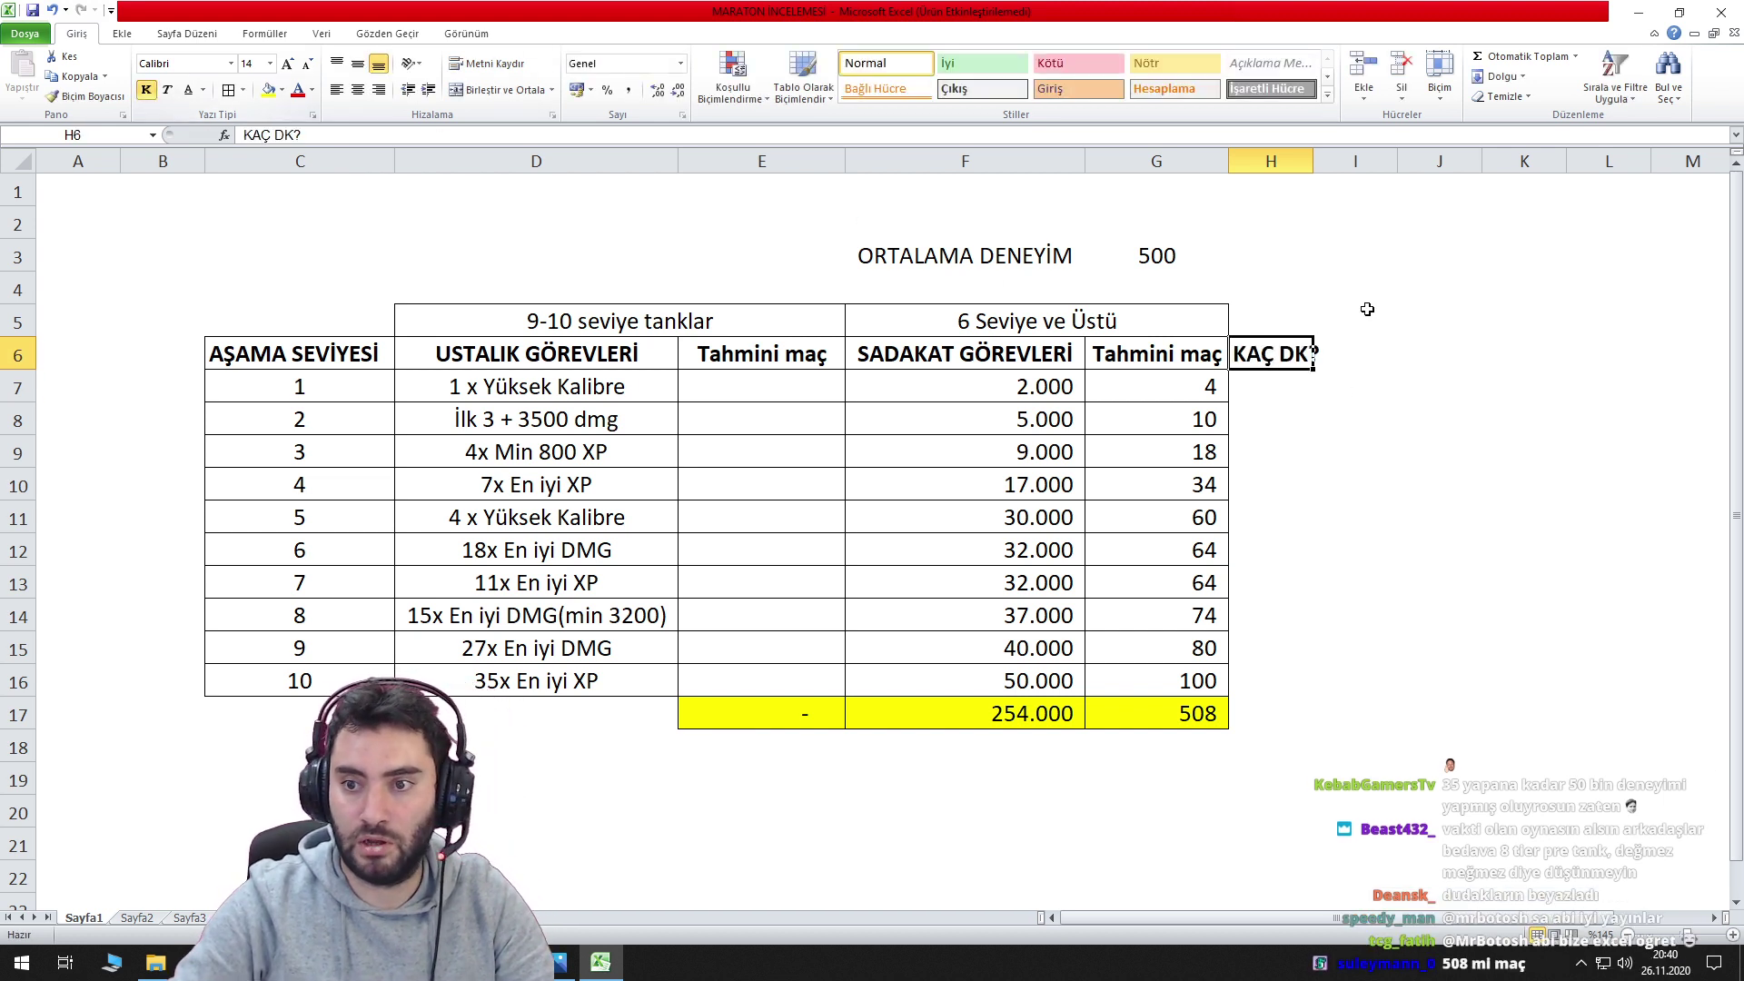
pyautogui.doubleClick(1314, 161)
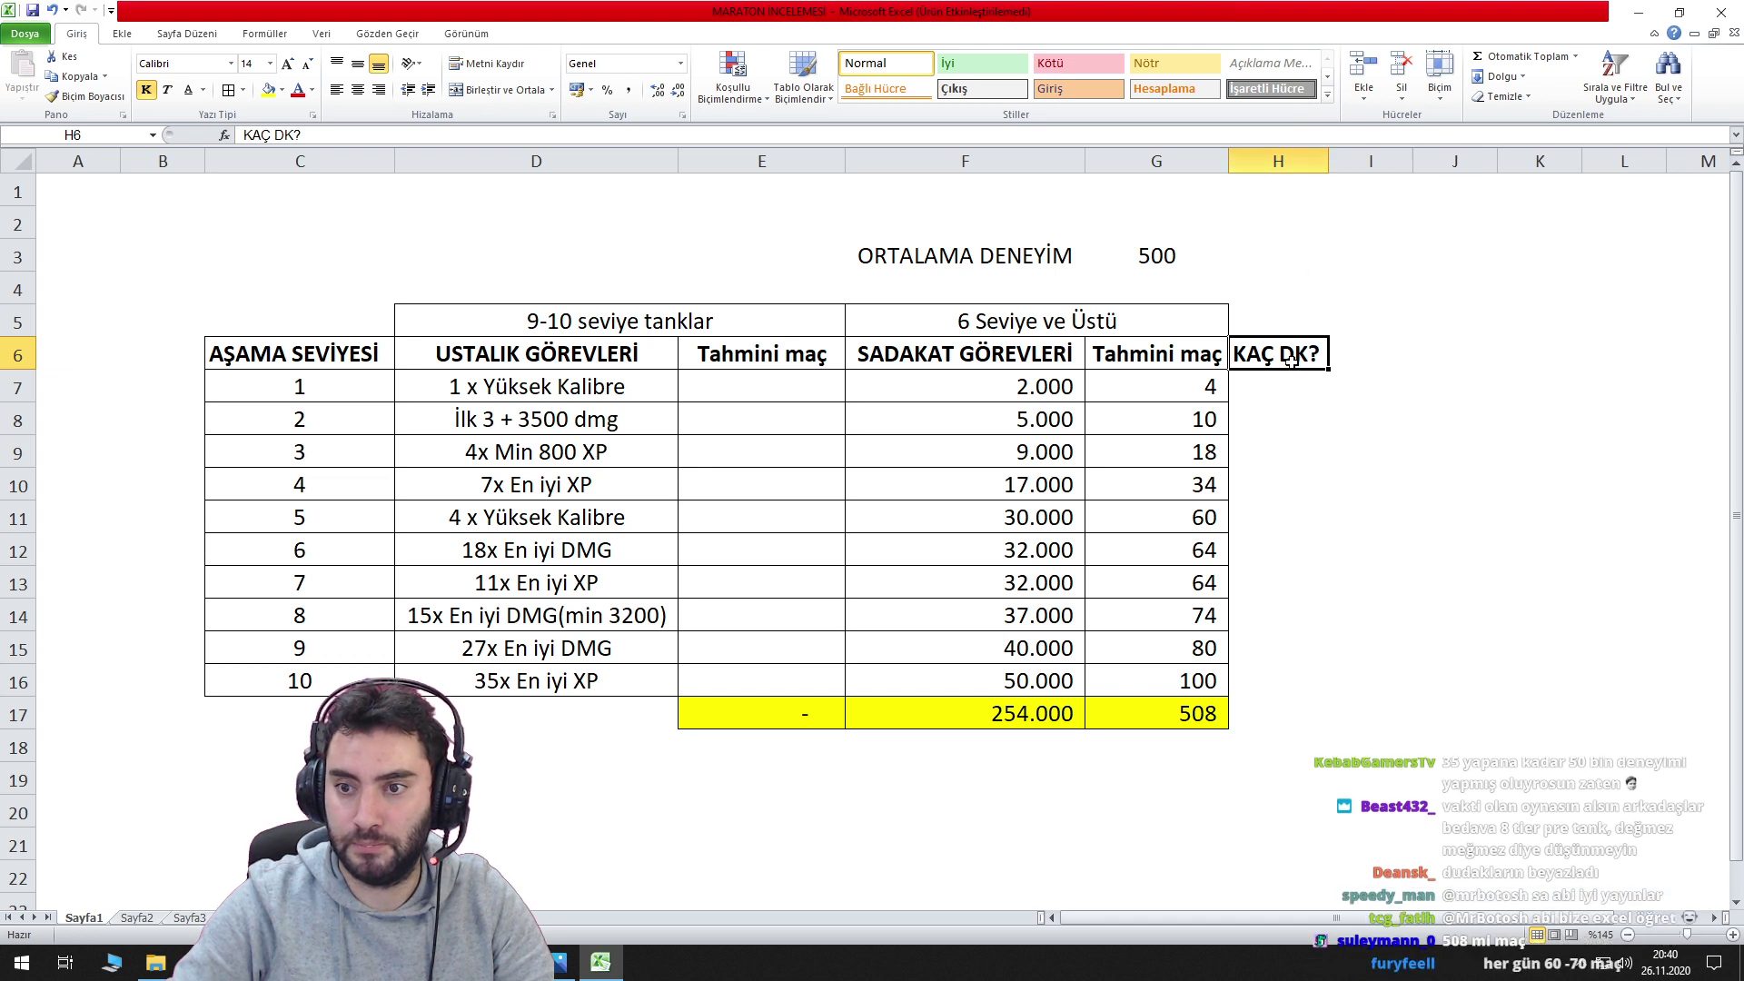
# Add cell borders to the KAÇ DK? column from H6 down to H17.
pyautogui.moveTo(1278, 354); pyautogui.dragTo(1277, 681)
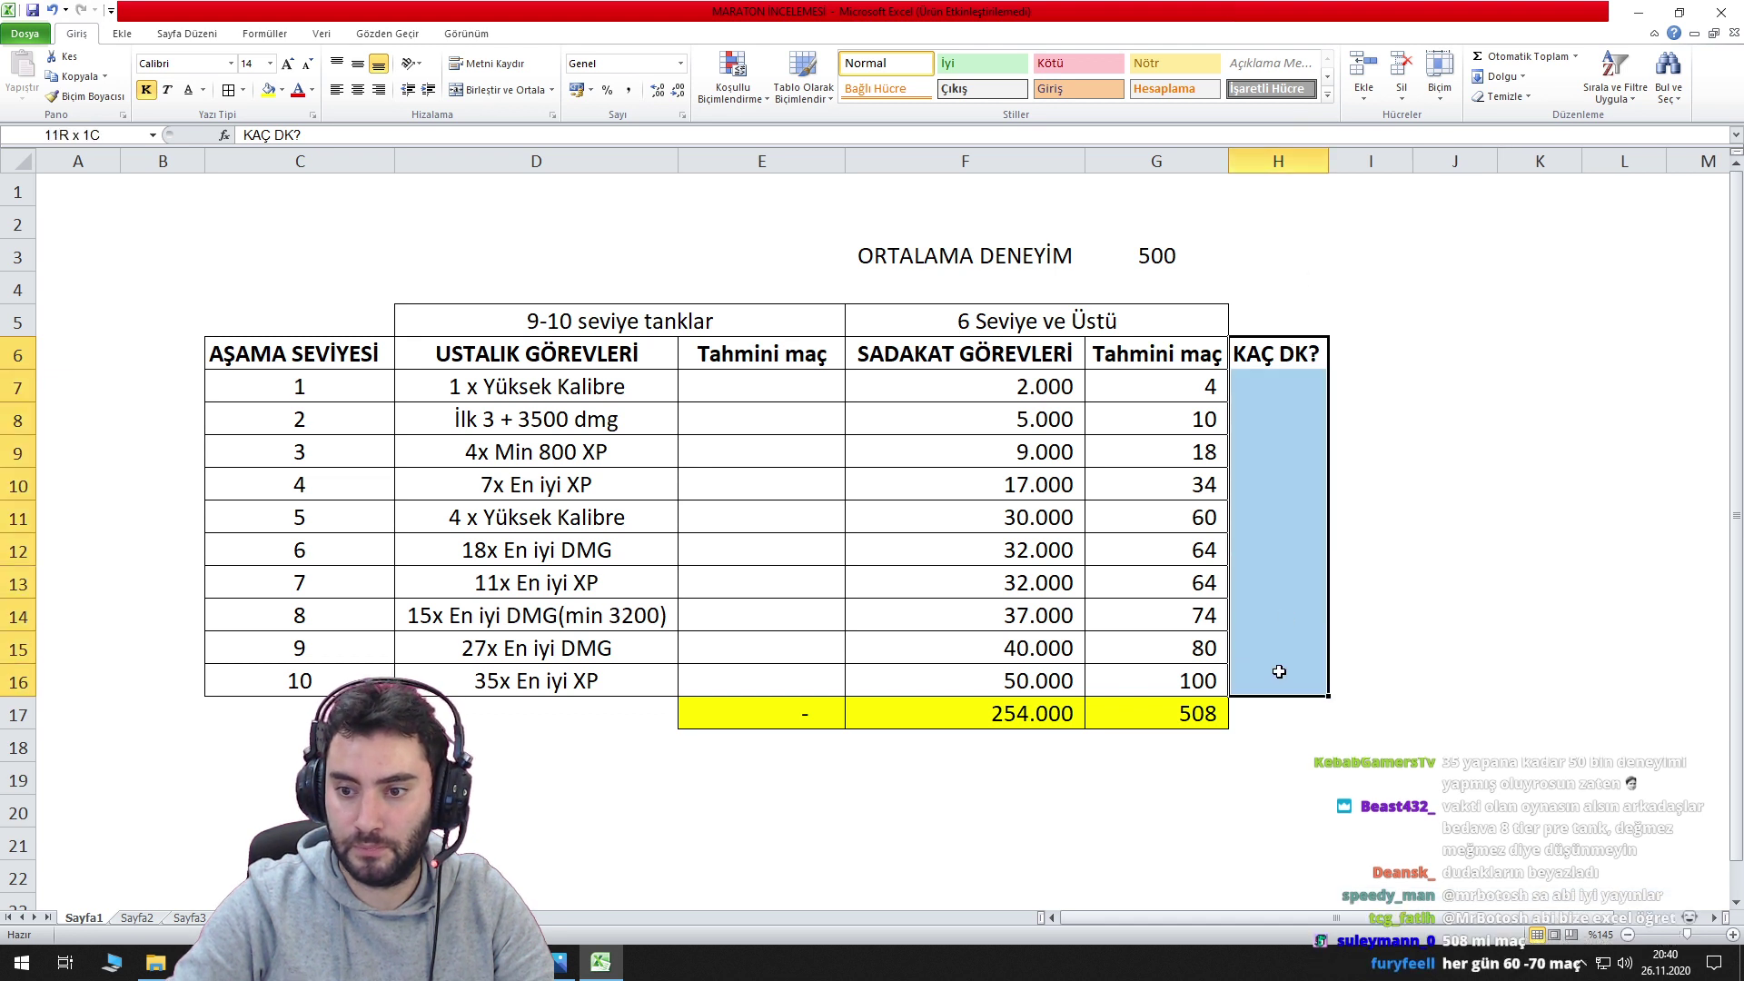
pyautogui.click(228, 89)
pyautogui.click(1280, 726)
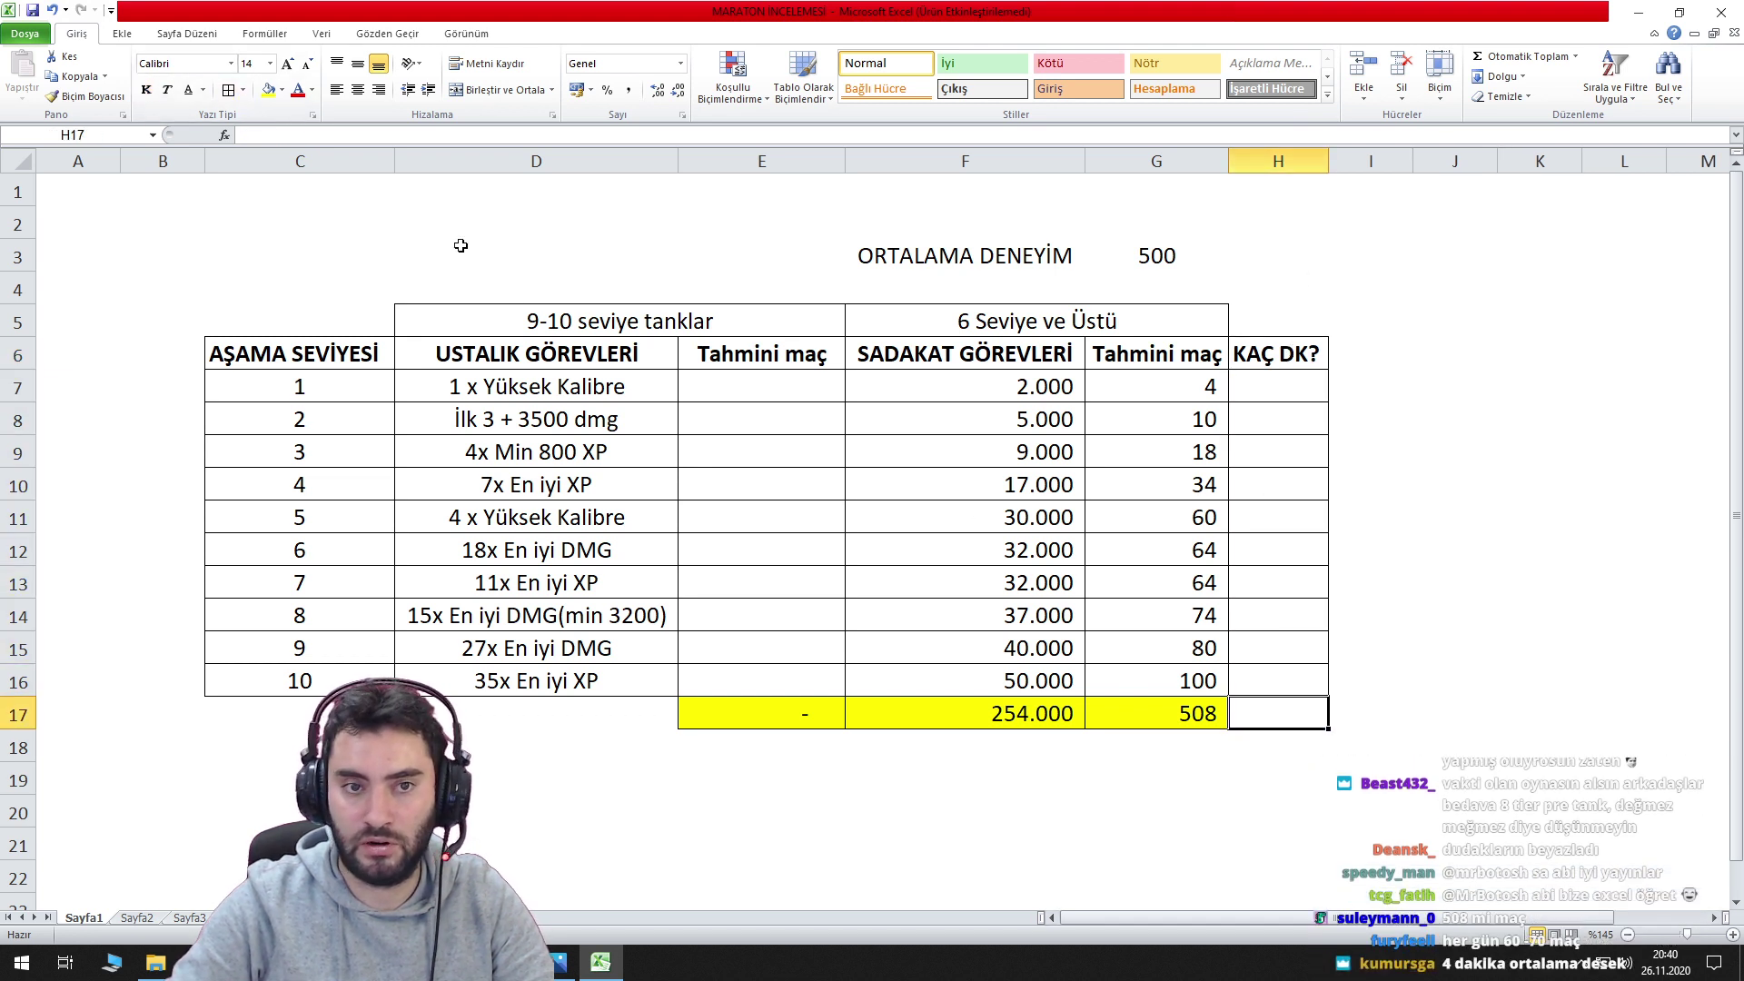
pyautogui.press('F4')
# Copy the yellow total formula from G17 into H17.
pyautogui.click(1174, 713)
pyautogui.hotkey('ctrl', 'c')
pyautogui.click(1285, 715)
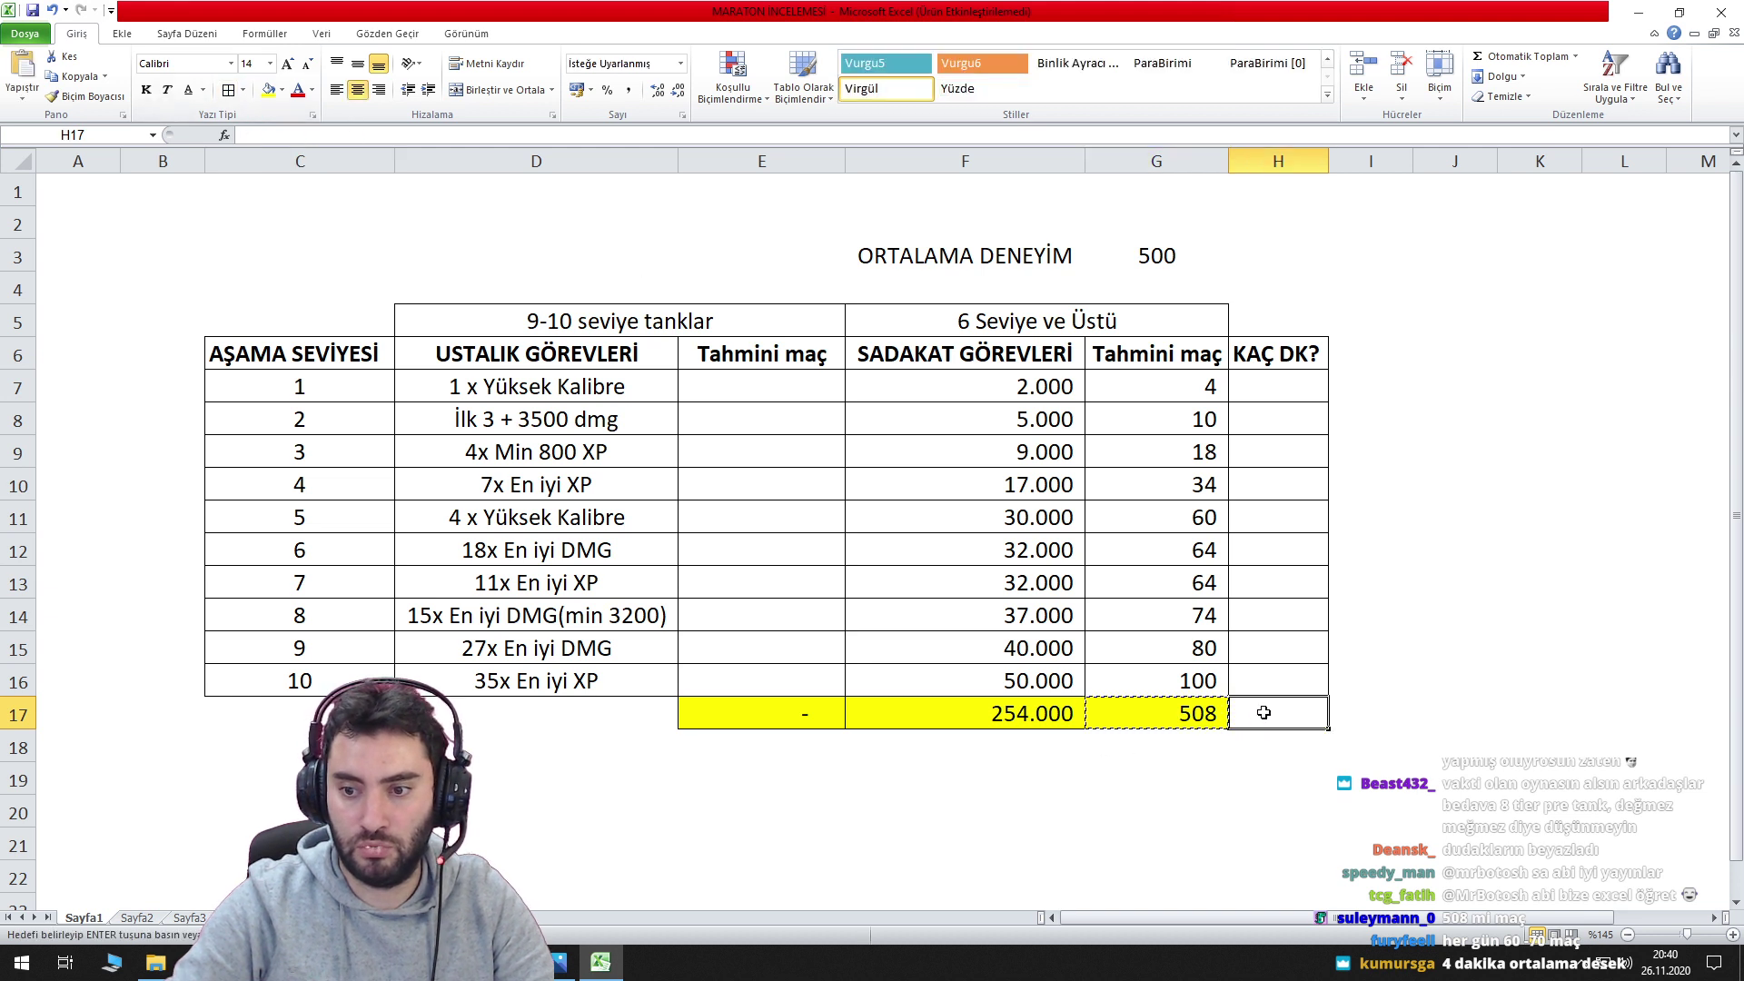
pyautogui.hotkey('ctrl', 'v')
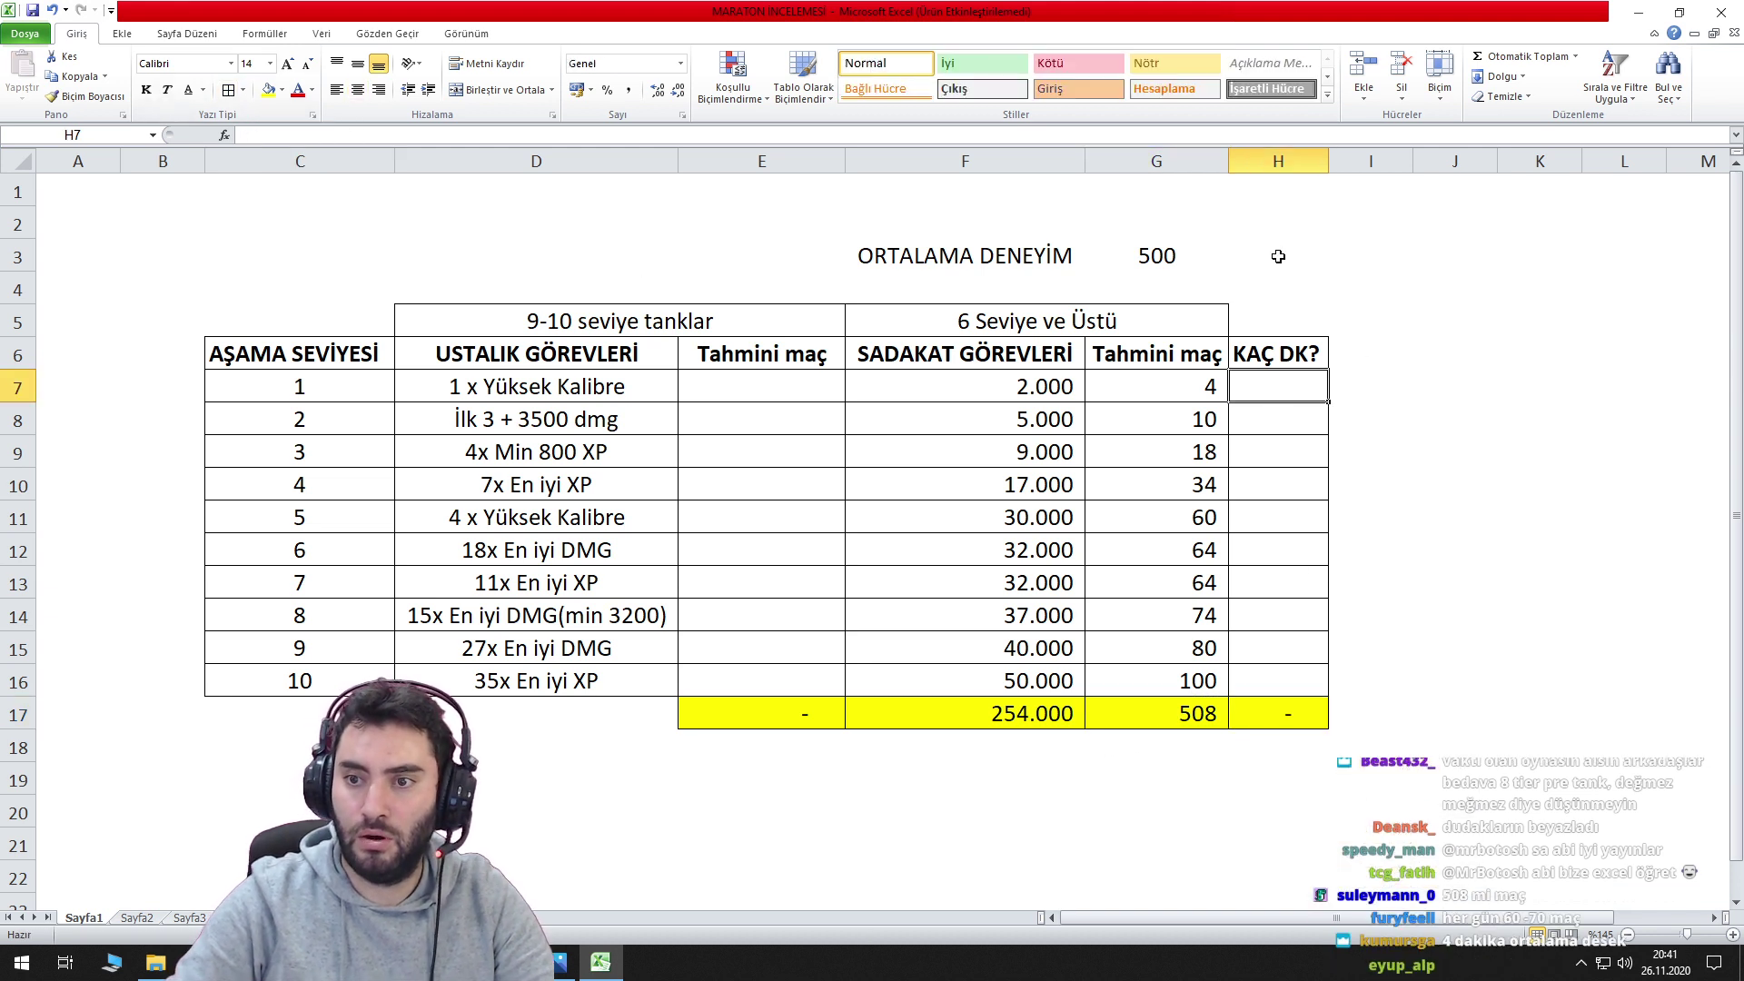
# Label F4 as ORT. MAÇ SÜRESİ and enter 7 as the average match duration in G4.
pyautogui.click(1280, 254)
pyautogui.click(962, 279)
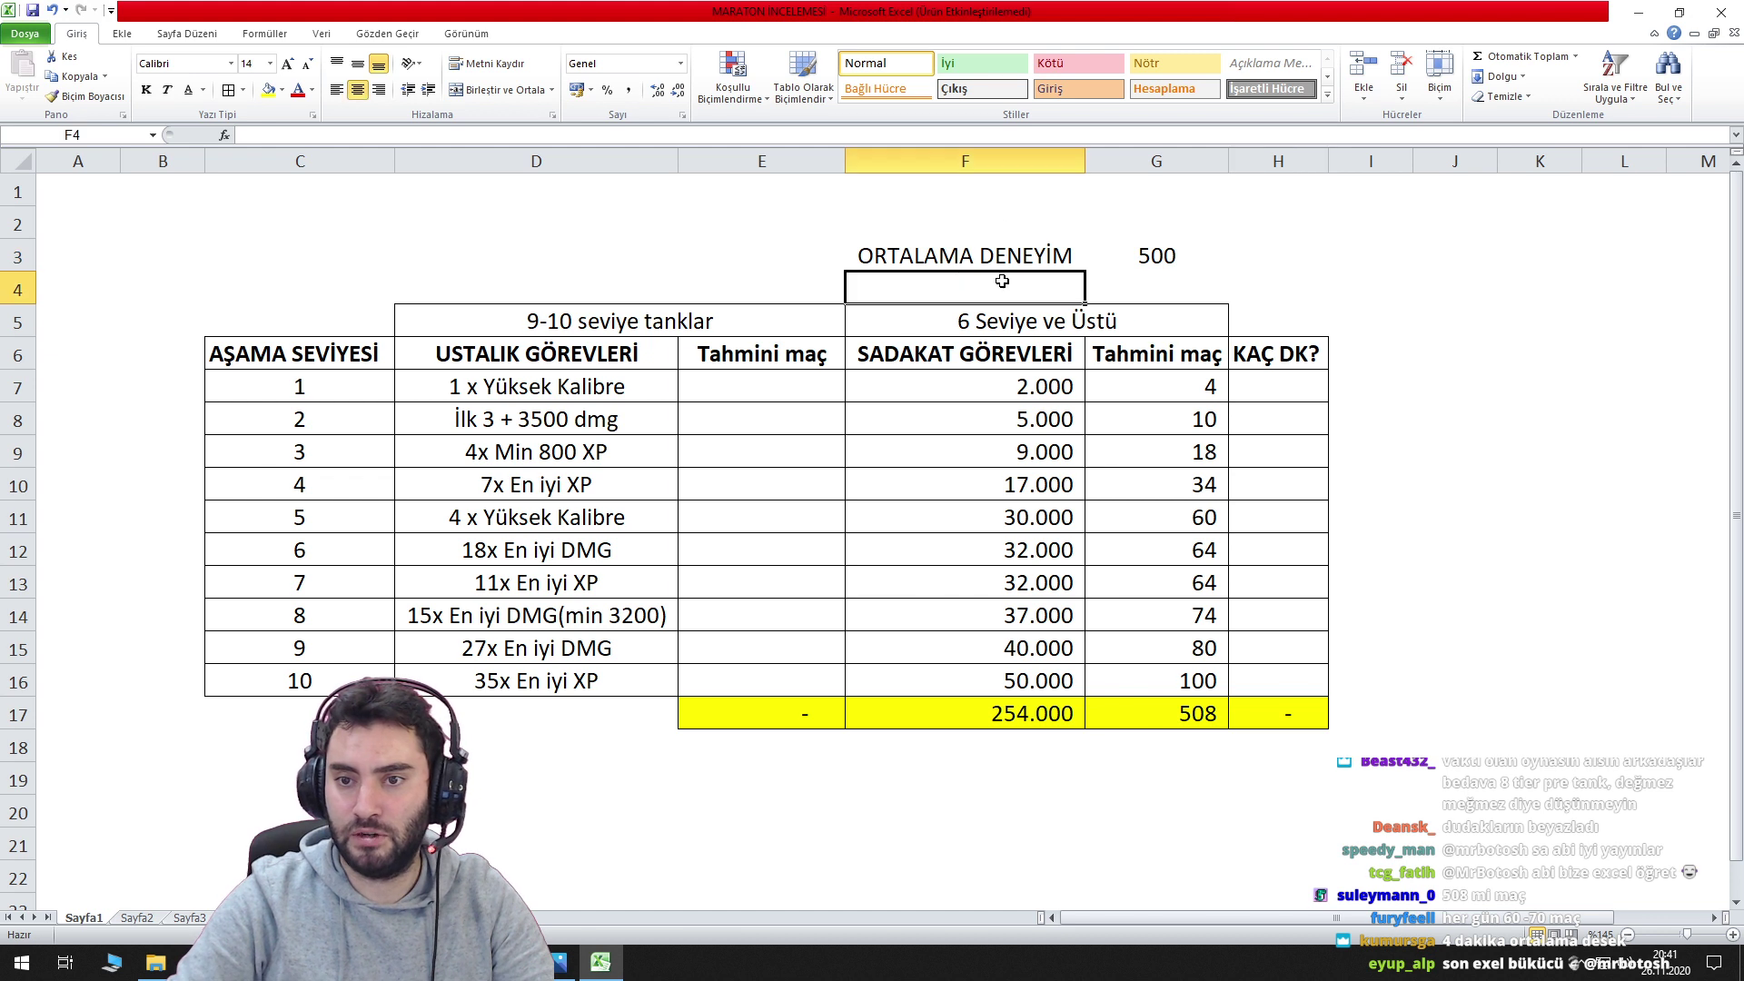
pyautogui.write('ORTALA')
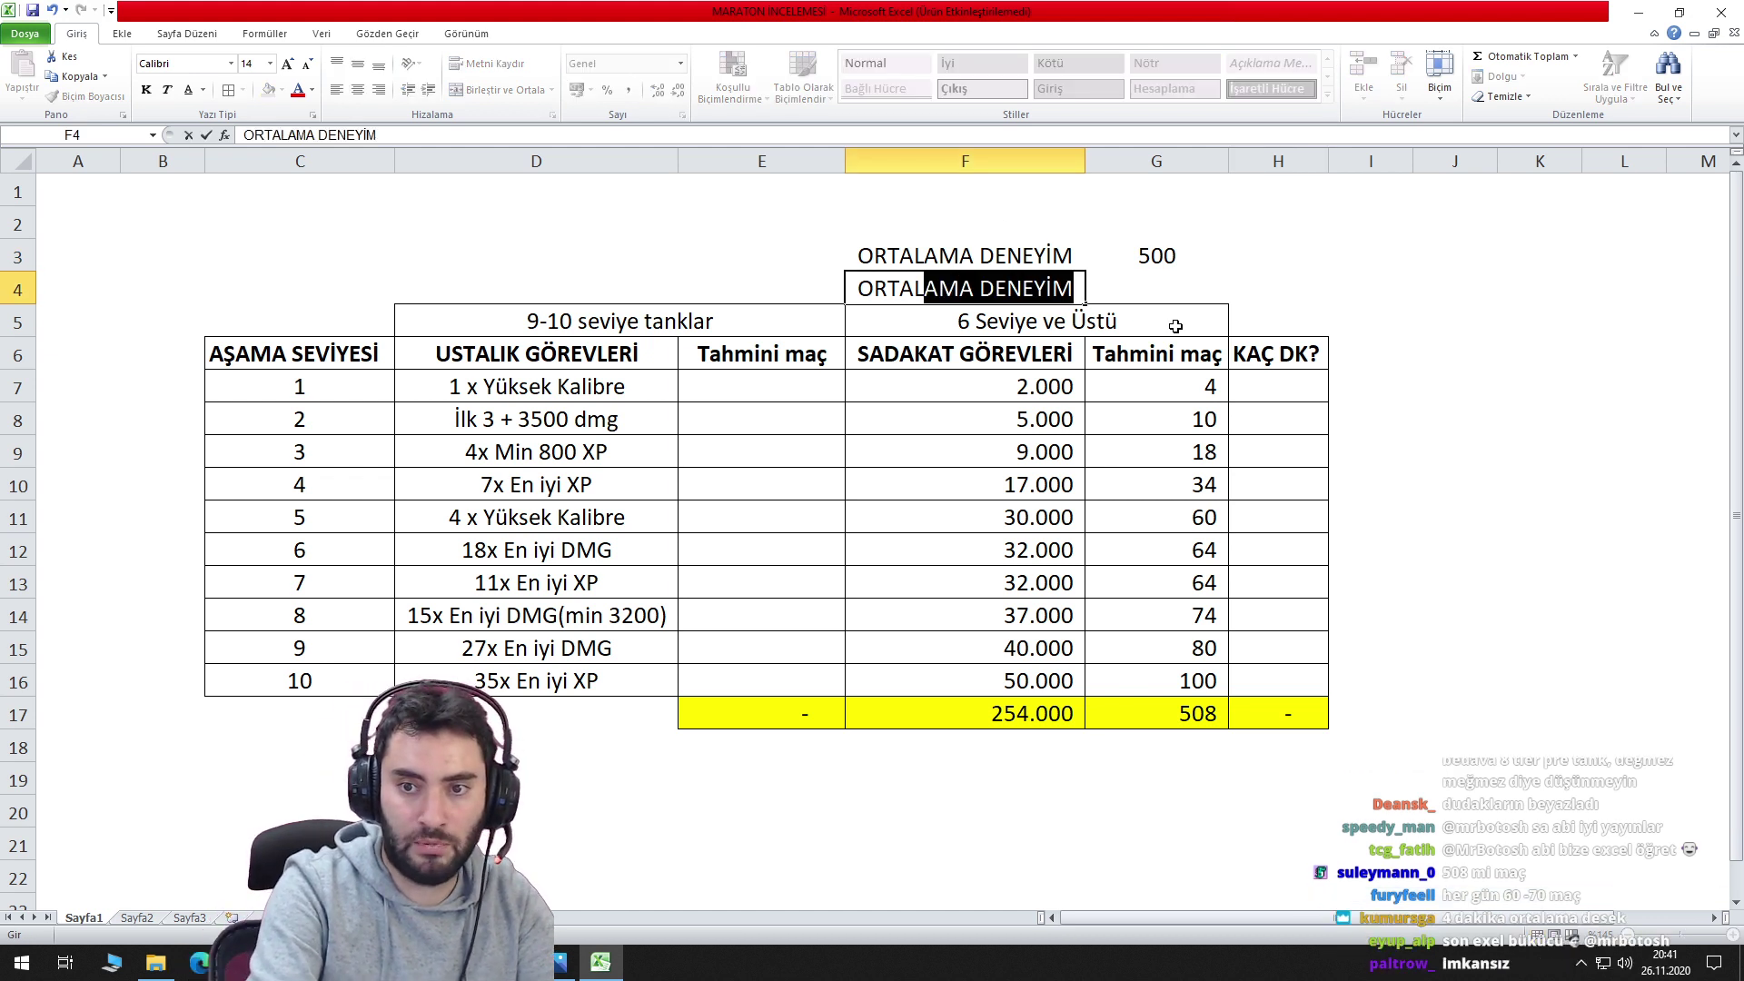
pyautogui.press('BackSpace')
pyautogui.press('BackSpace')
pyautogui.press('BackSpace')
pyautogui.press('BackSpace')
pyautogui.write('. MAÇ SÜRESÜ')
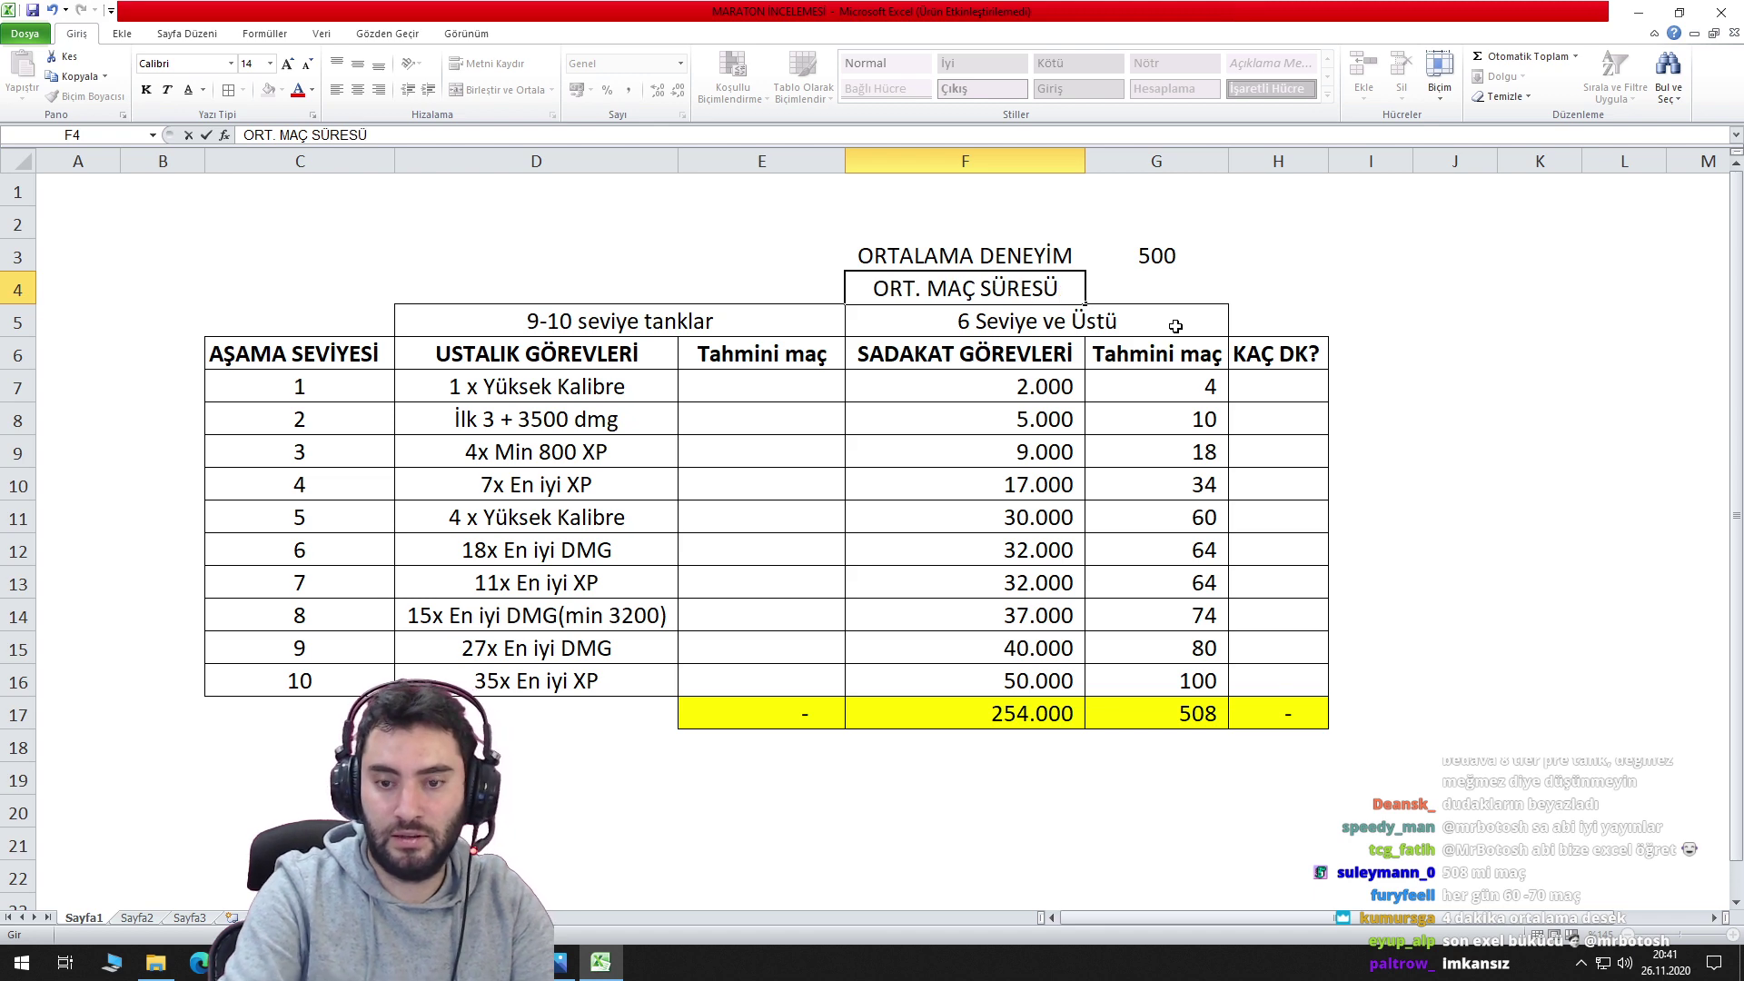
pyautogui.press('Tab')
pyautogui.write('7')
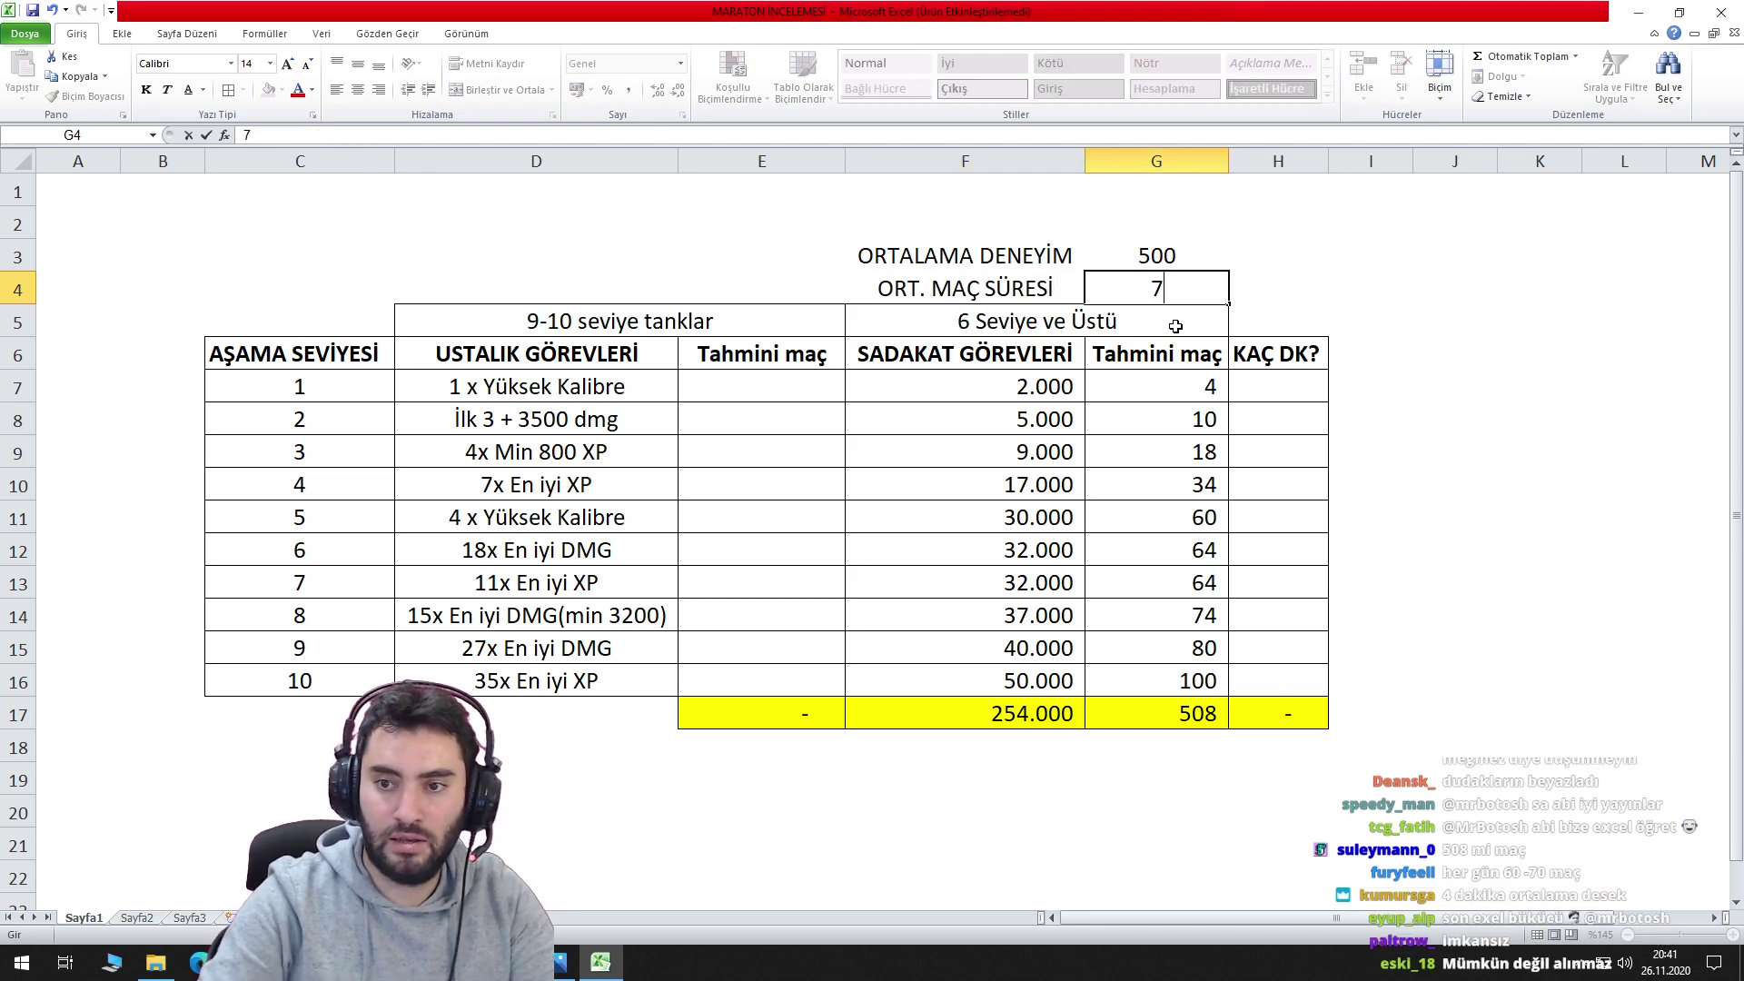
pyautogui.click(1176, 326)
pyautogui.click(1161, 287)
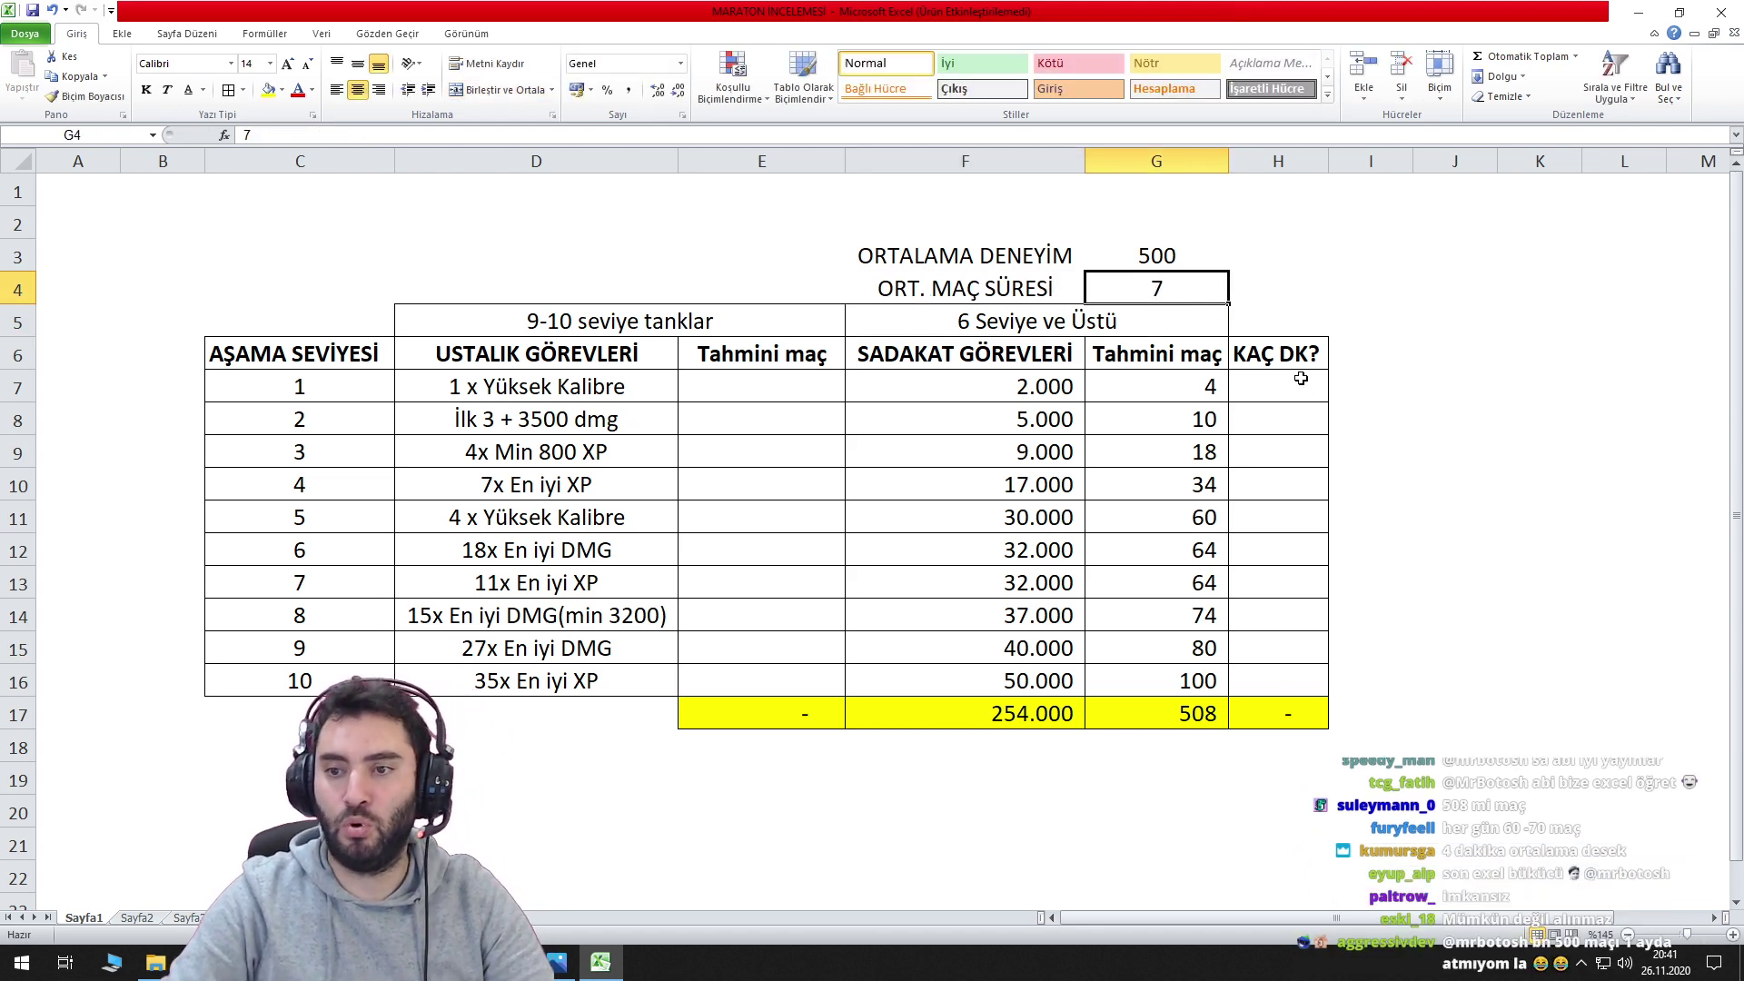
# Enter a formula in H7 multiplying the estimated battles in G7 by the match duration in G4.
pyautogui.click(1306, 379)
pyautogui.write('+')
pyautogui.click(1199, 387)
pyautogui.write('*')
pyautogui.click(1158, 286)
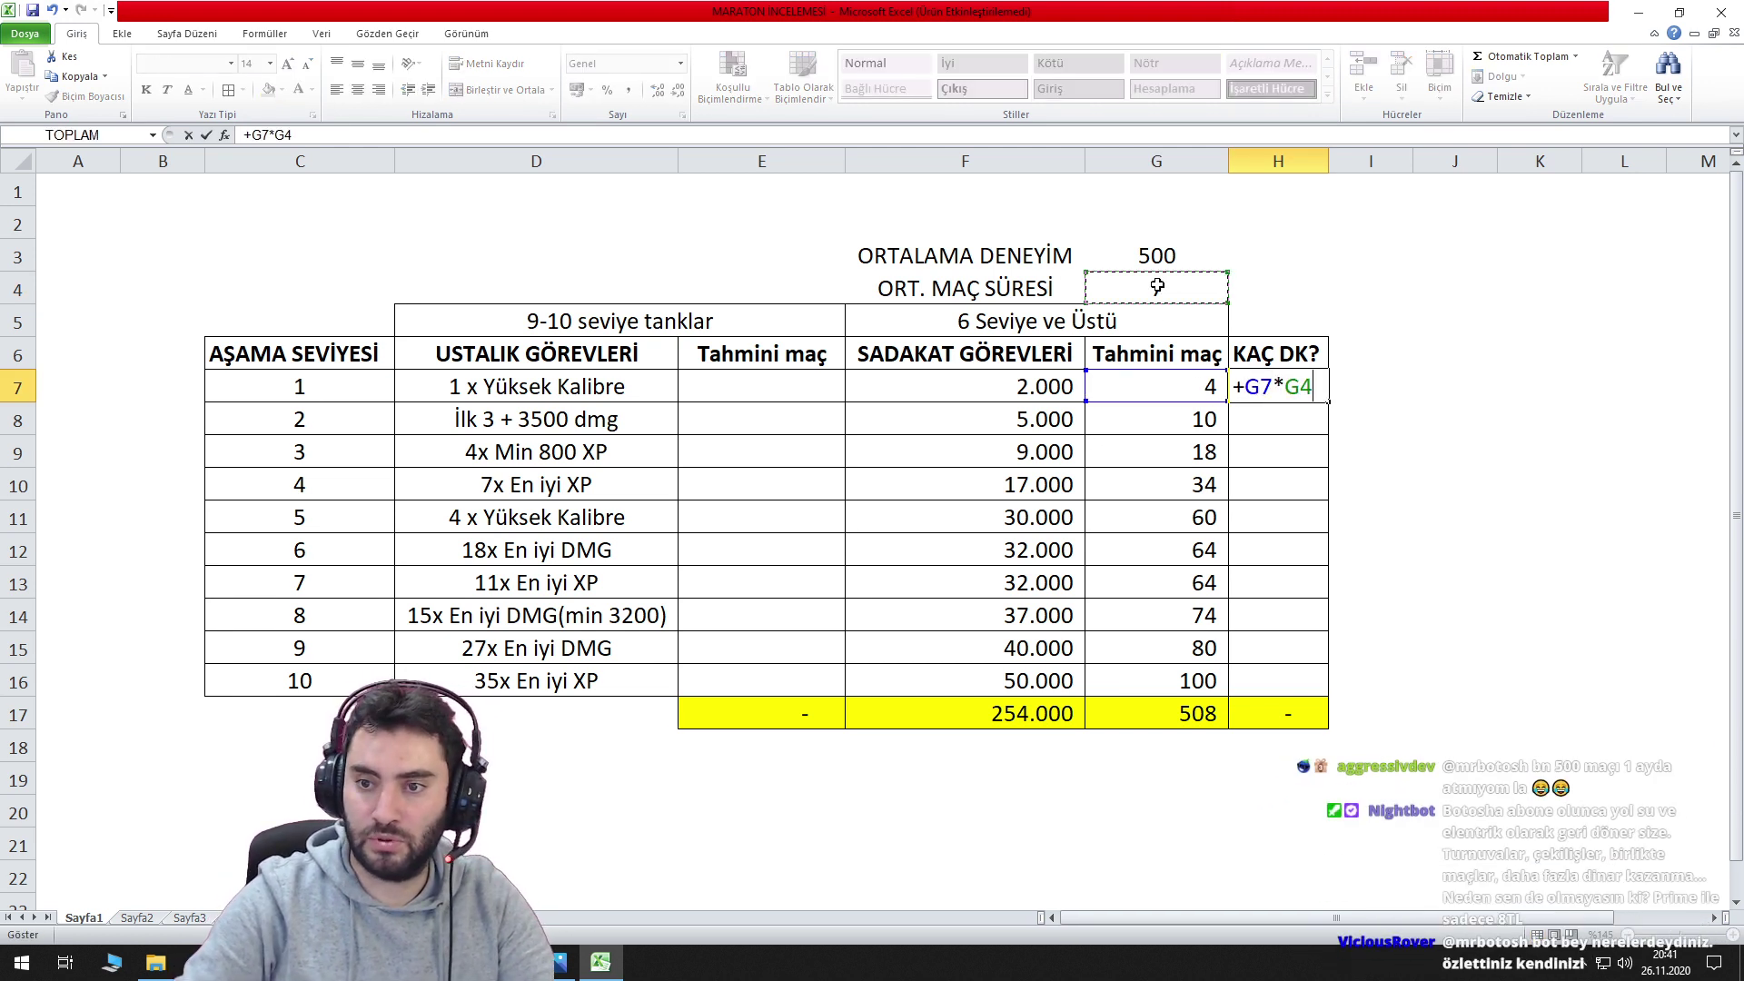
pyautogui.press('Return')
# Try to fill H7's formula down to H16 with its relative G4 reference and inspect the formula in H9.
pyautogui.click(1318, 401)
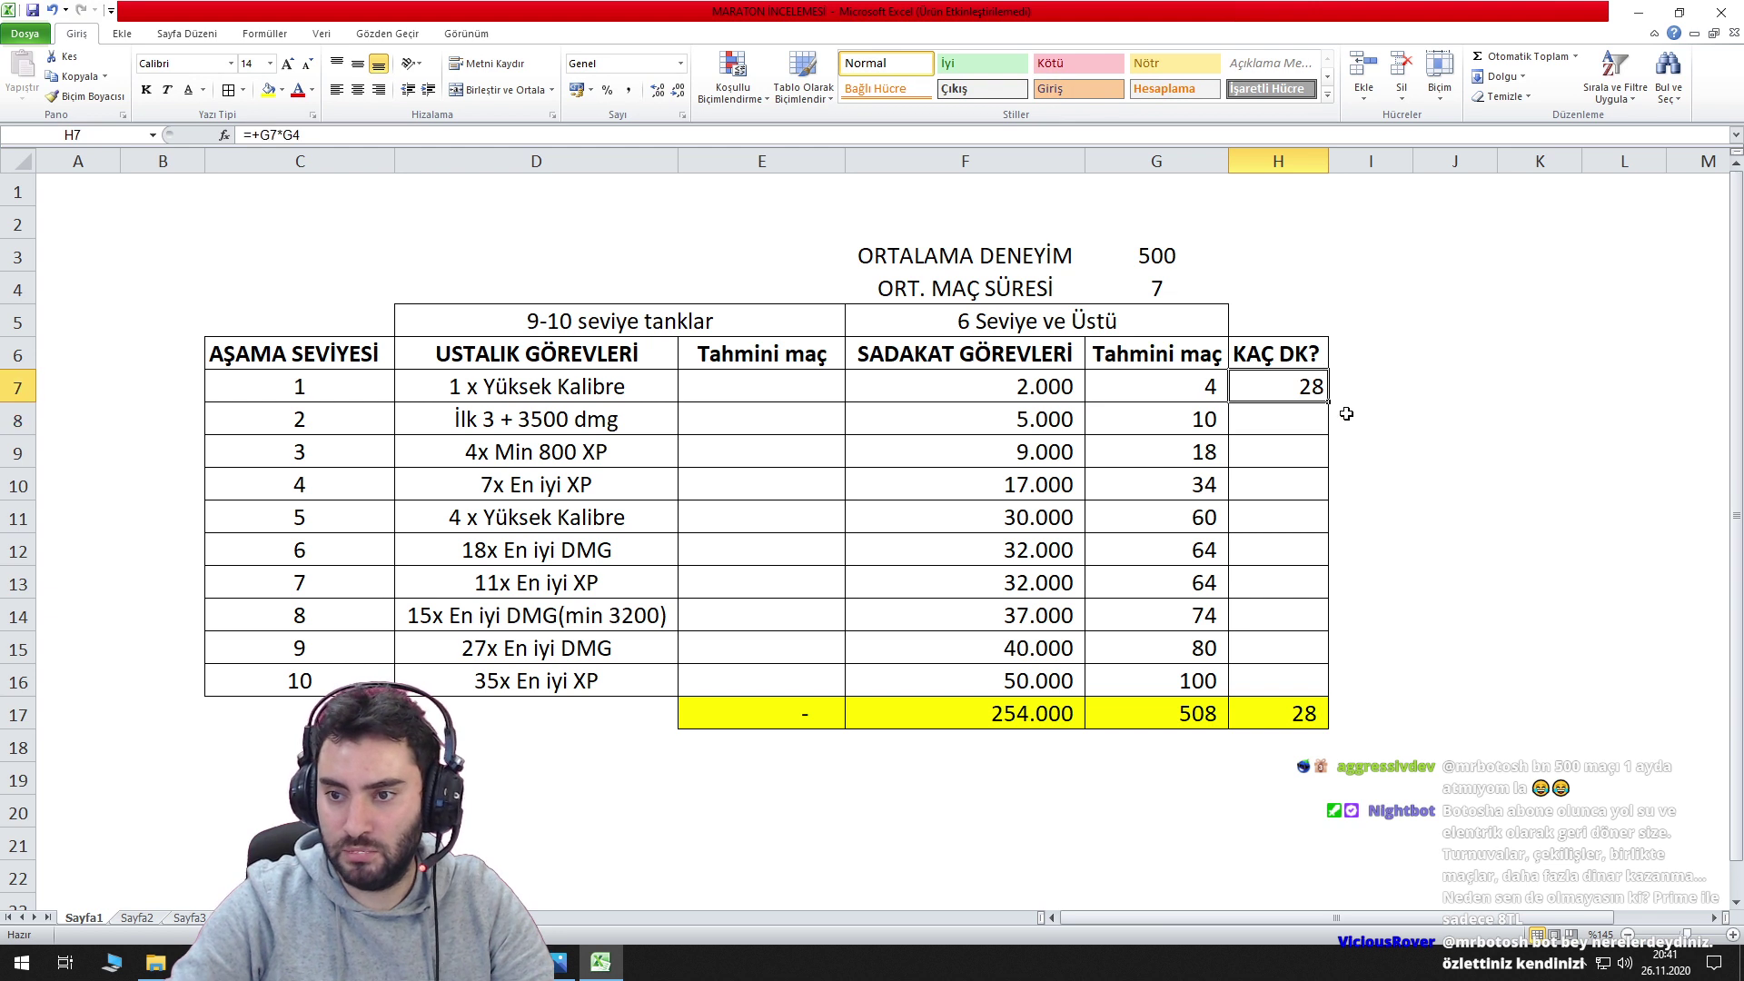
pyautogui.moveTo(1329, 403); pyautogui.dragTo(1301, 683)
pyautogui.click(1281, 462)
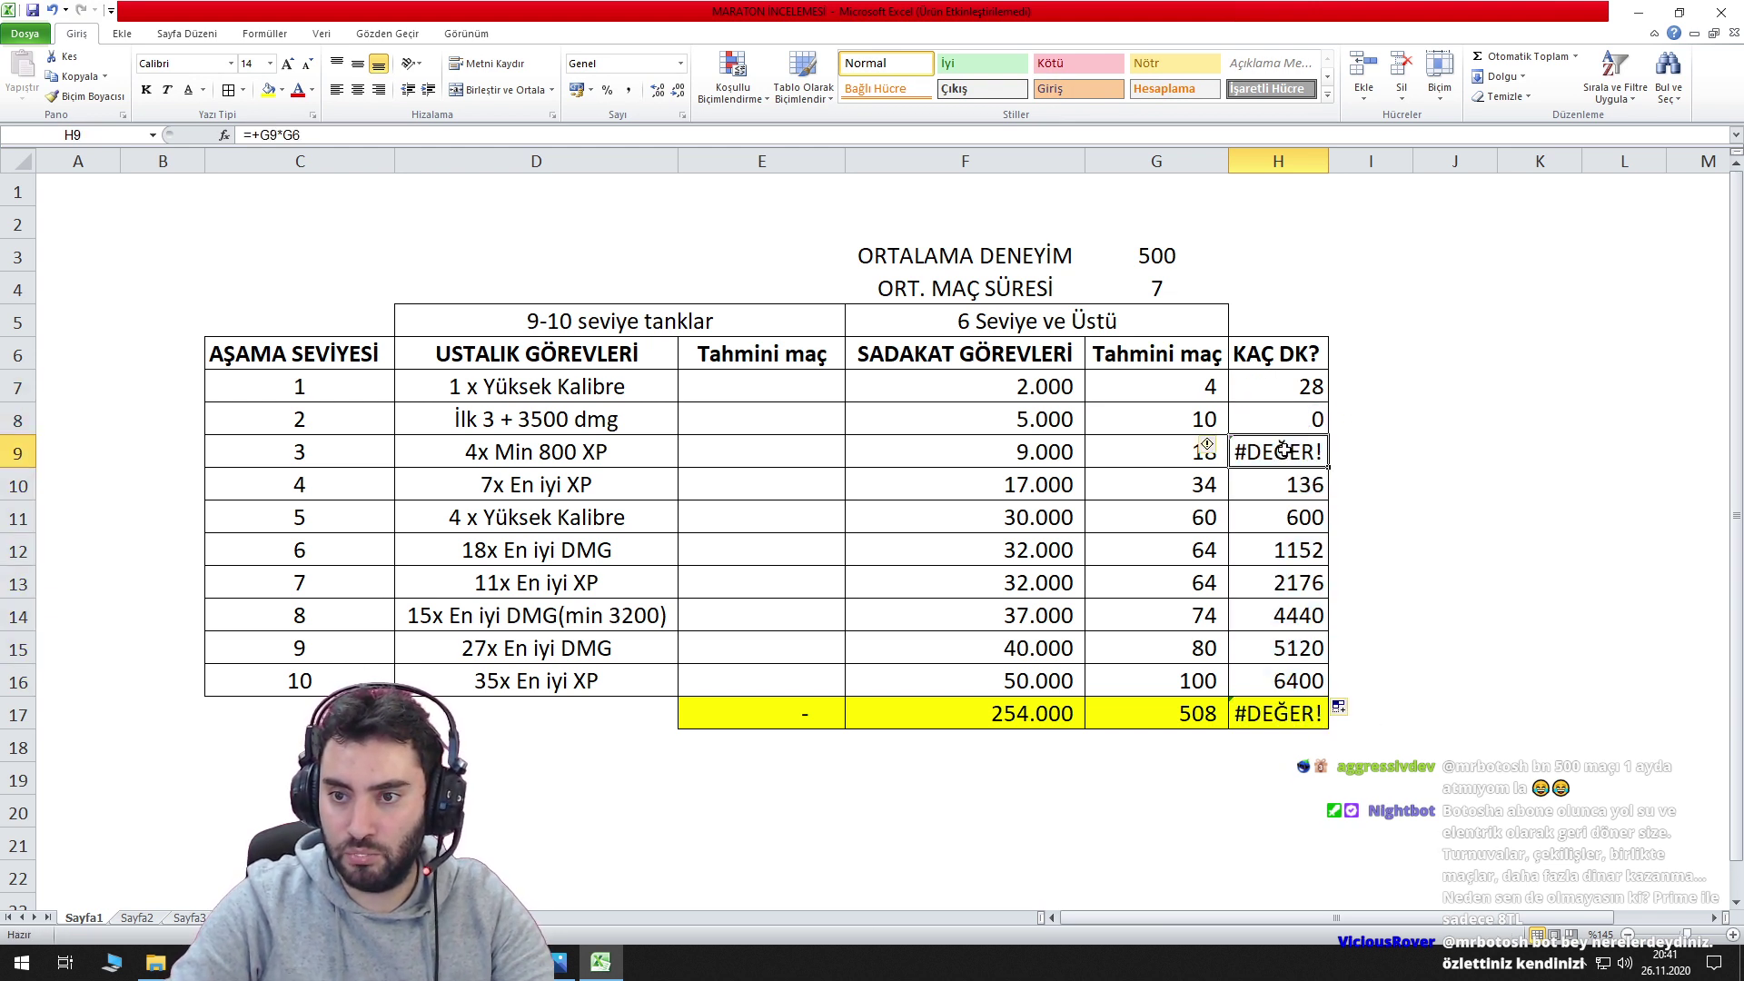
pyautogui.press('F2')
pyautogui.press('Escape')
# Make the G4 reference in H7's formula absolute and fill the formula down to H16.
pyautogui.click(1311, 386)
pyautogui.press('F2')
pyautogui.press('Return')
pyautogui.click(1324, 388)
pyautogui.moveTo(1329, 401); pyautogui.dragTo(1329, 698)
pyautogui.click(1451, 586)
# Convert the total minutes in H17 to hours in I17 with =H17/60.
pyautogui.click(1313, 716)
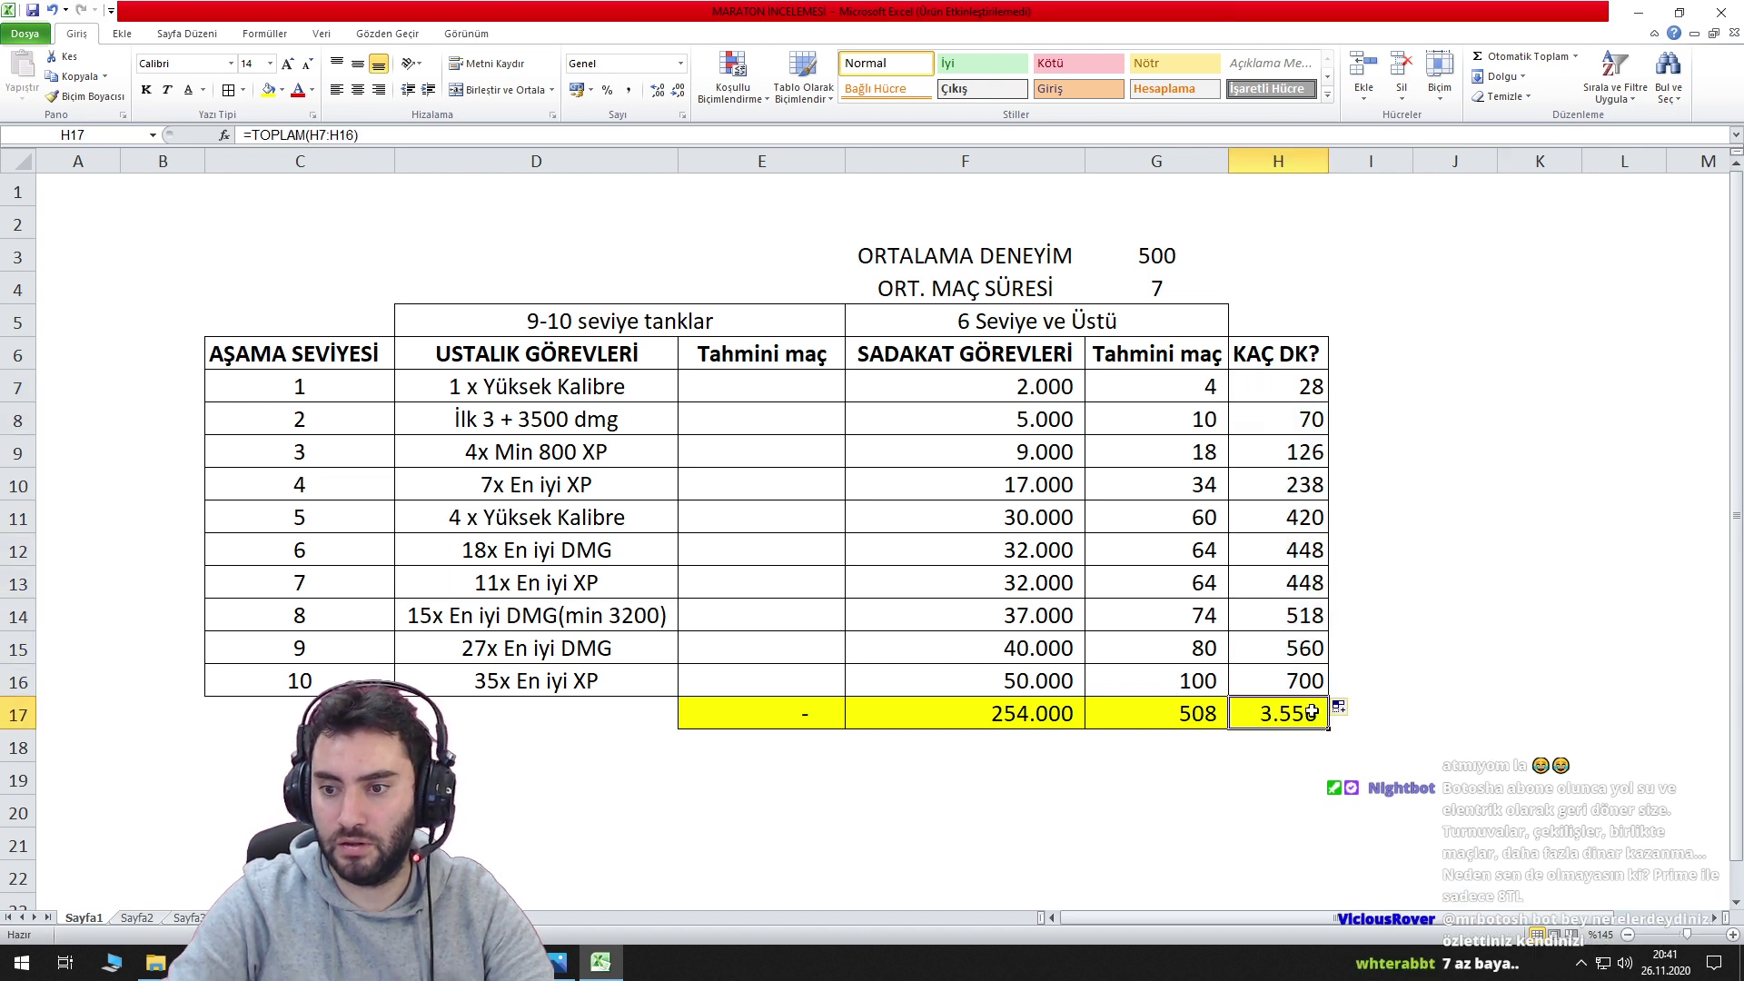
pyautogui.click(1377, 717)
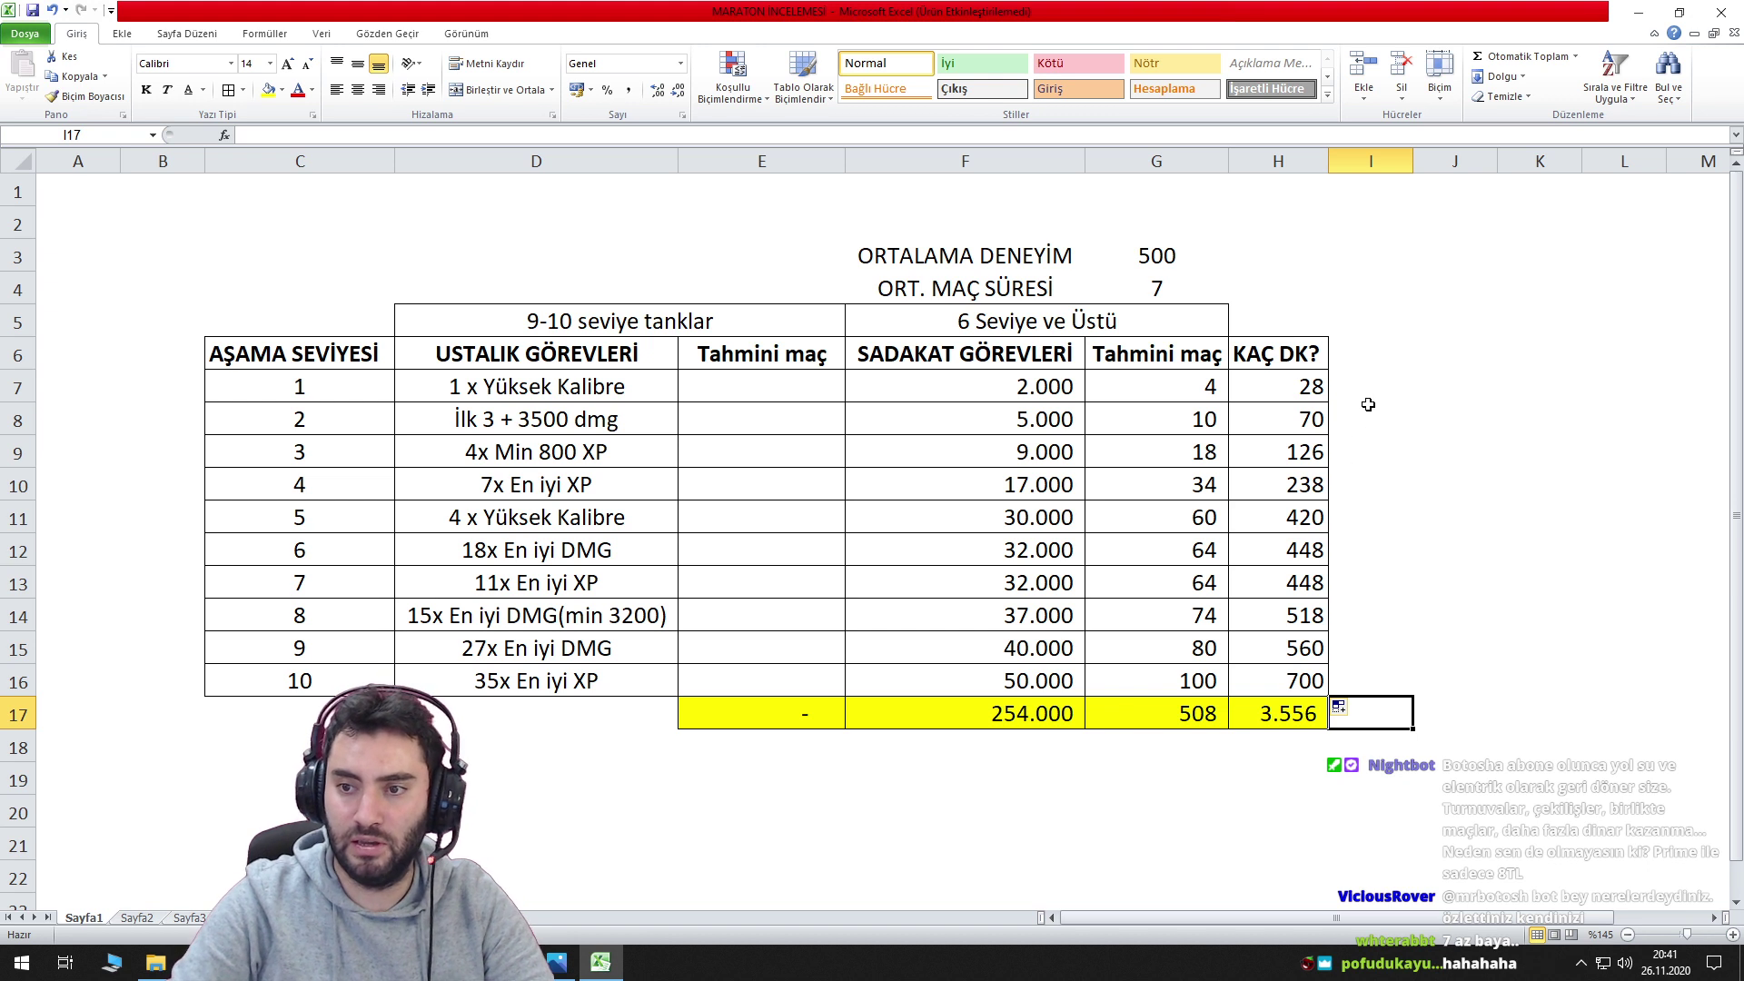
pyautogui.write('=')
pyautogui.press('Left')
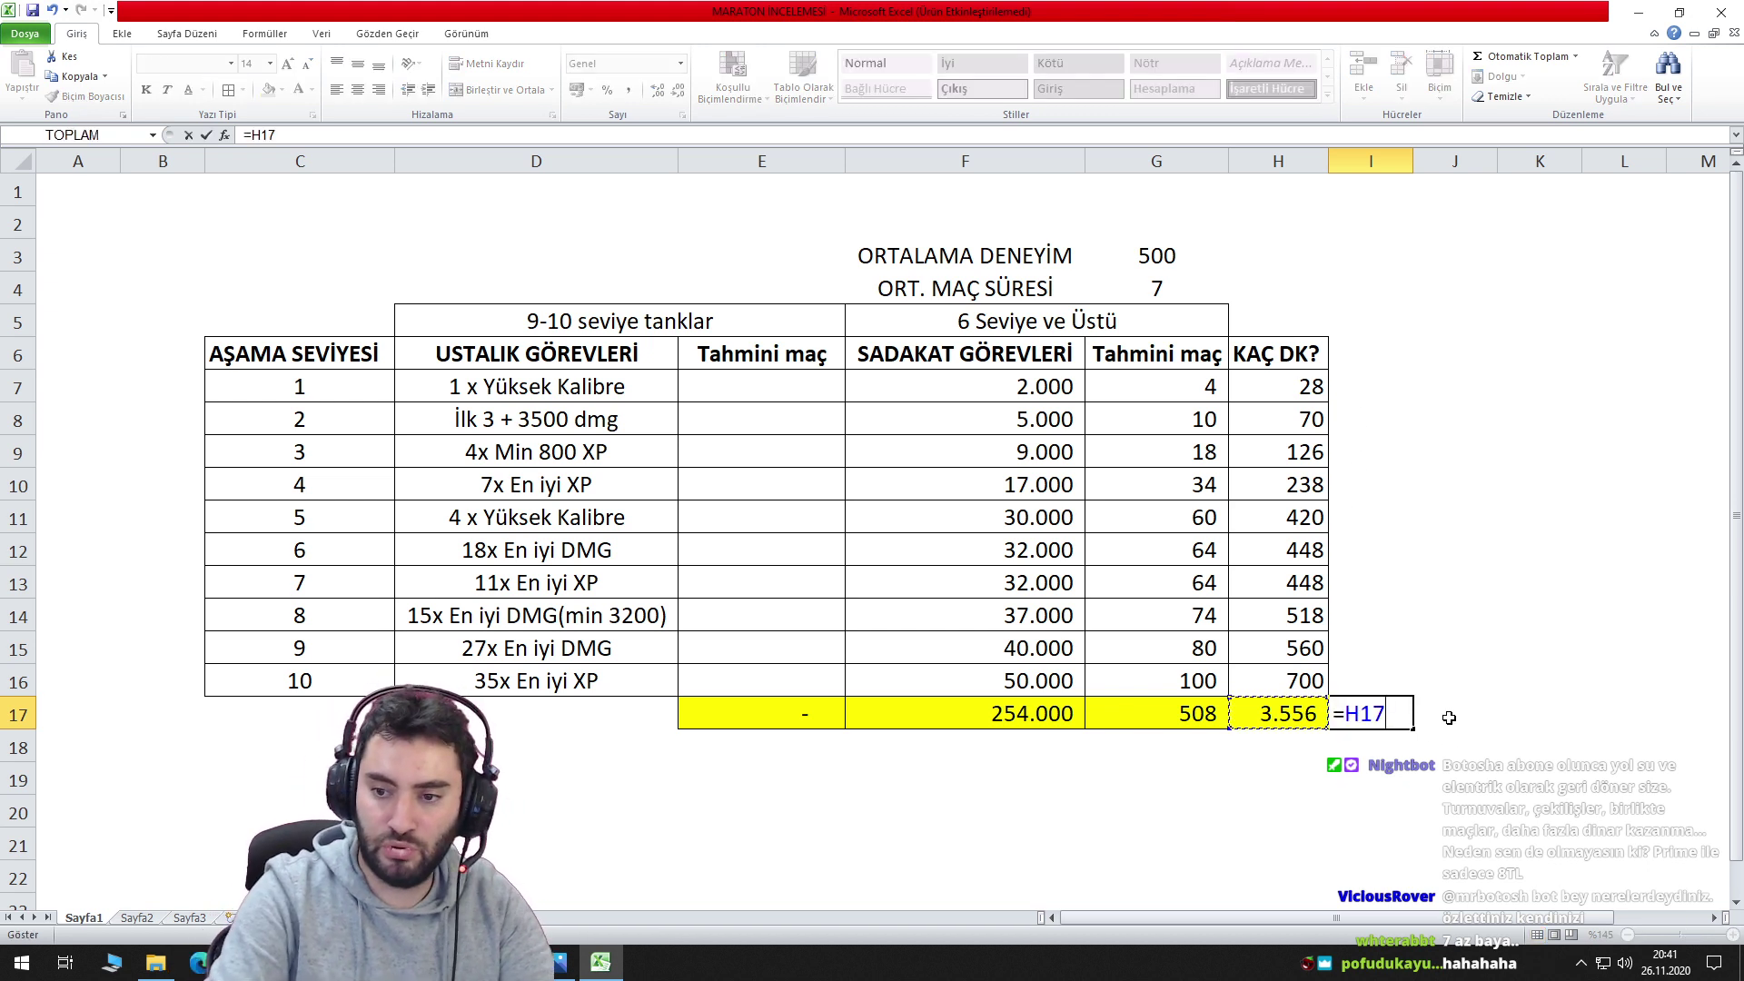
pyautogui.write('/60')
pyautogui.press('Return')
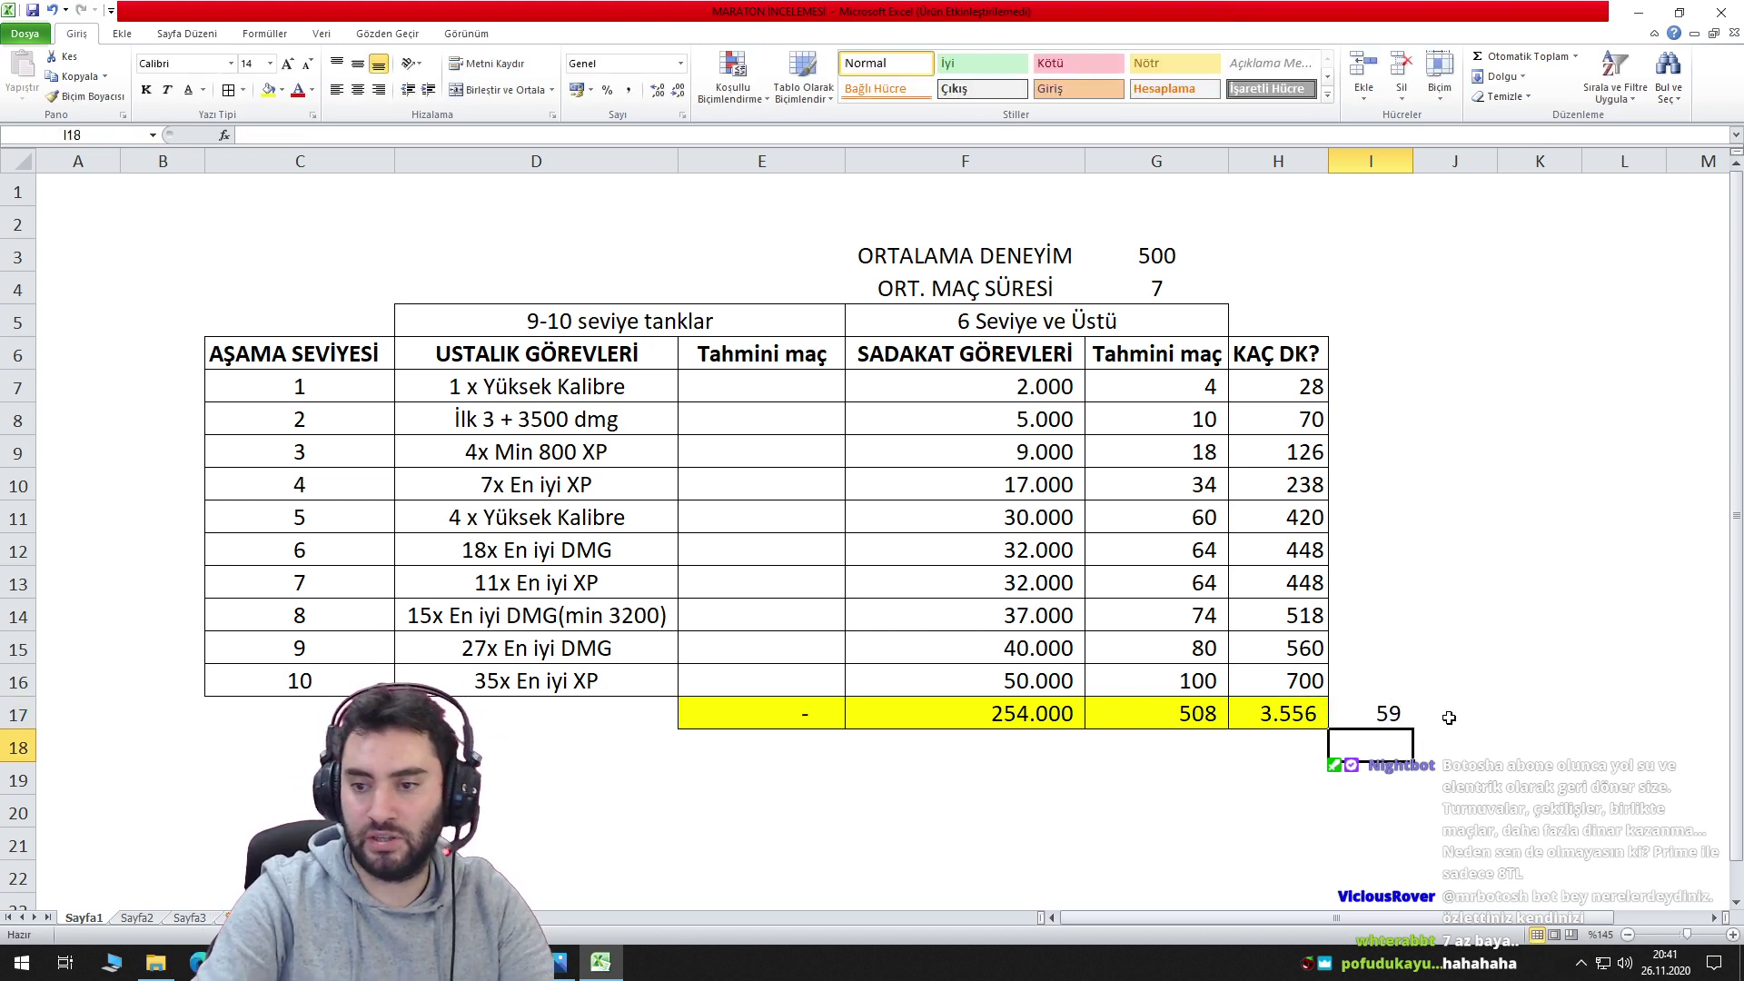
# Make the hours value in I17 bold and enlarge its font to size 22.
pyautogui.click(1367, 713)
pyautogui.click(145, 89)
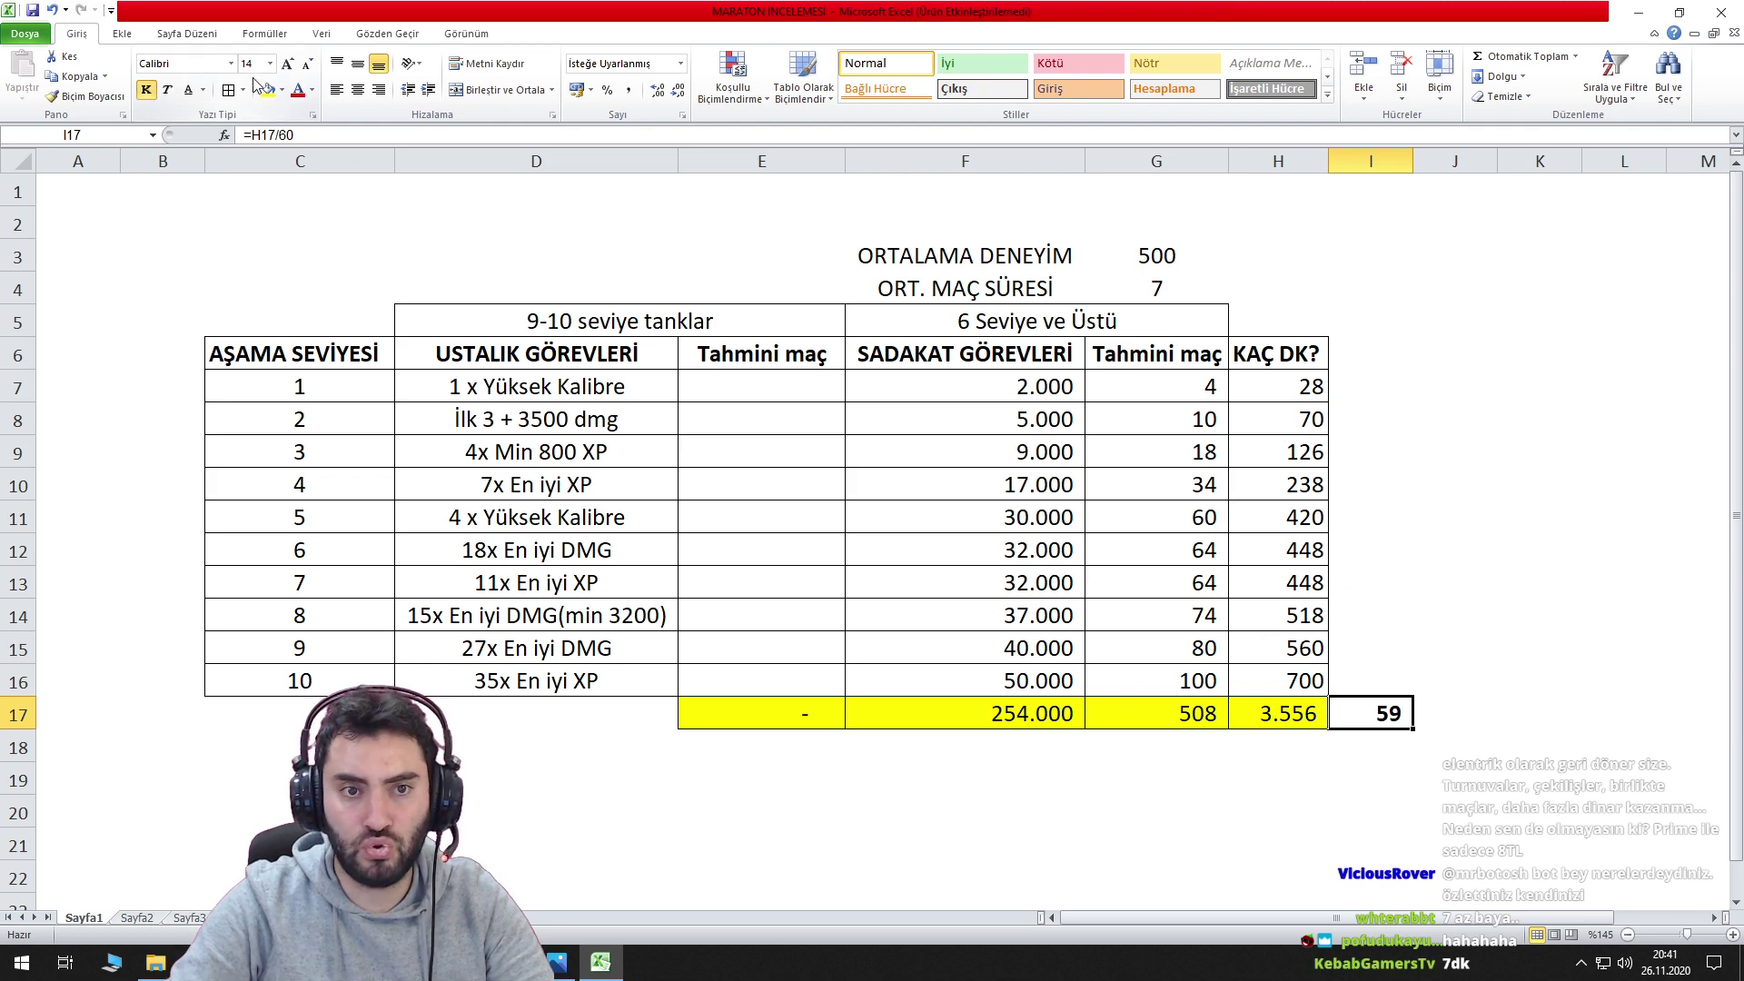
pyautogui.click(287, 63)
pyautogui.click(287, 64)
pyautogui.click(287, 63)
pyautogui.click(287, 64)
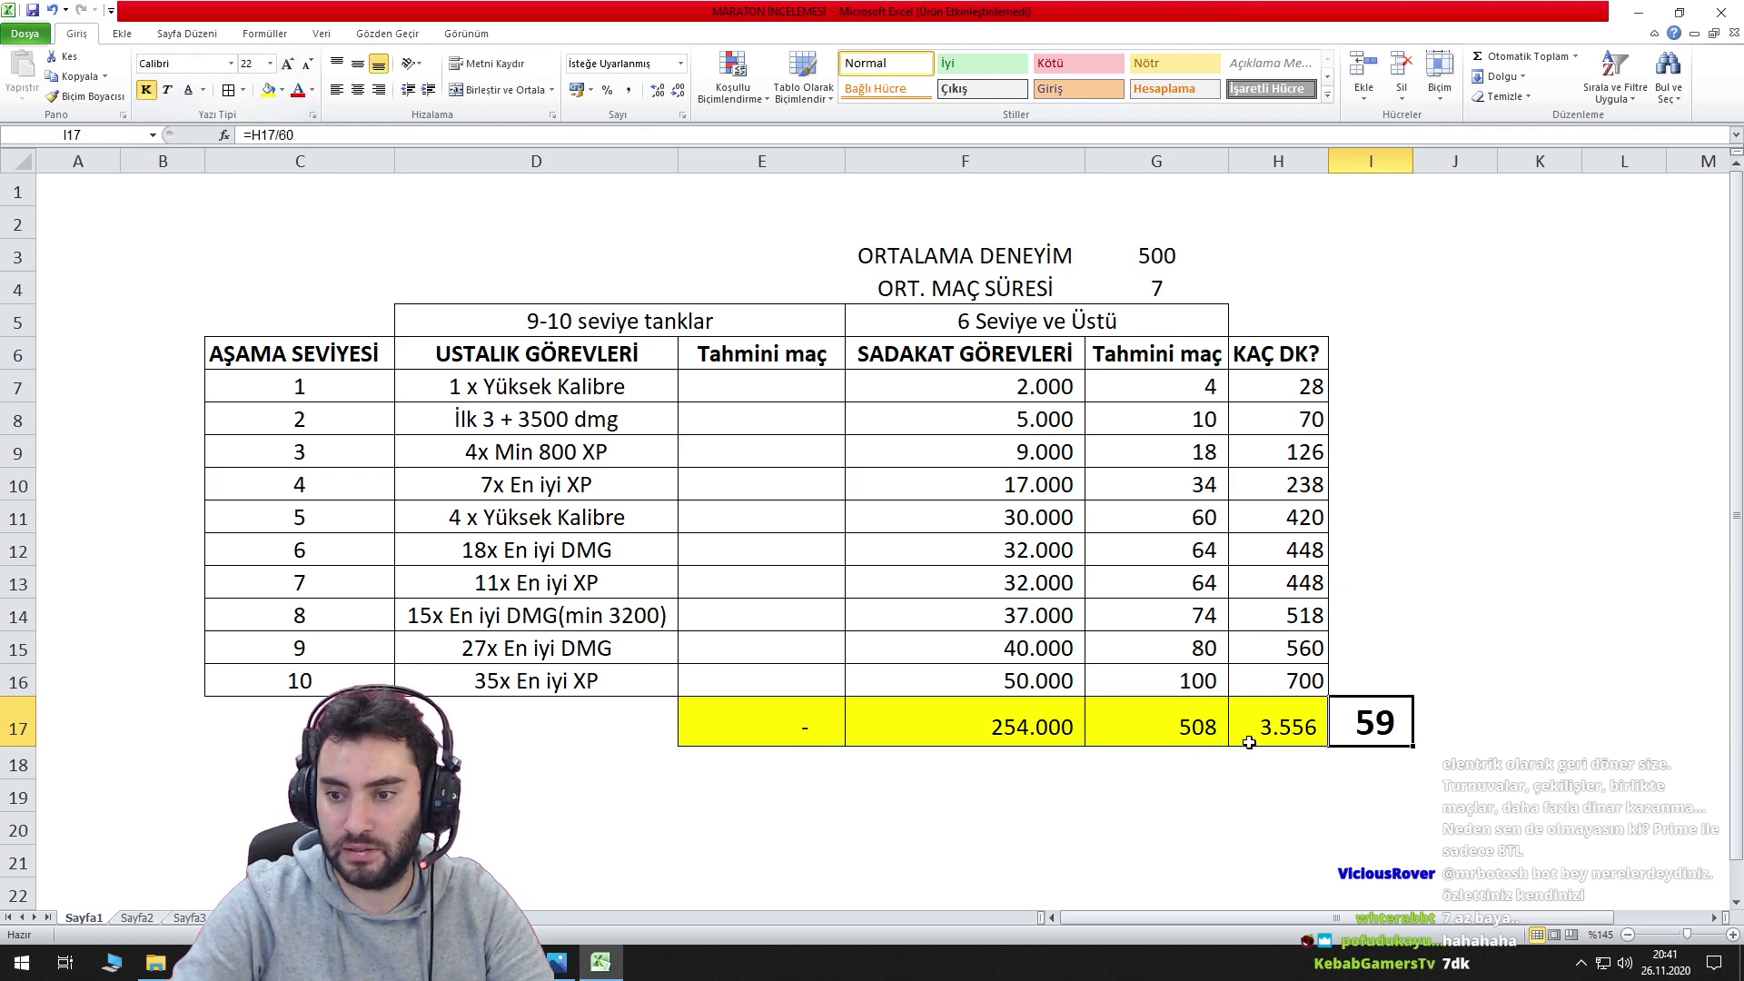
# Enter the unit label SAAT in J17 beside the hours value.
pyautogui.click(1443, 733)
pyautogui.write('SAAT')
pyautogui.press('Return')
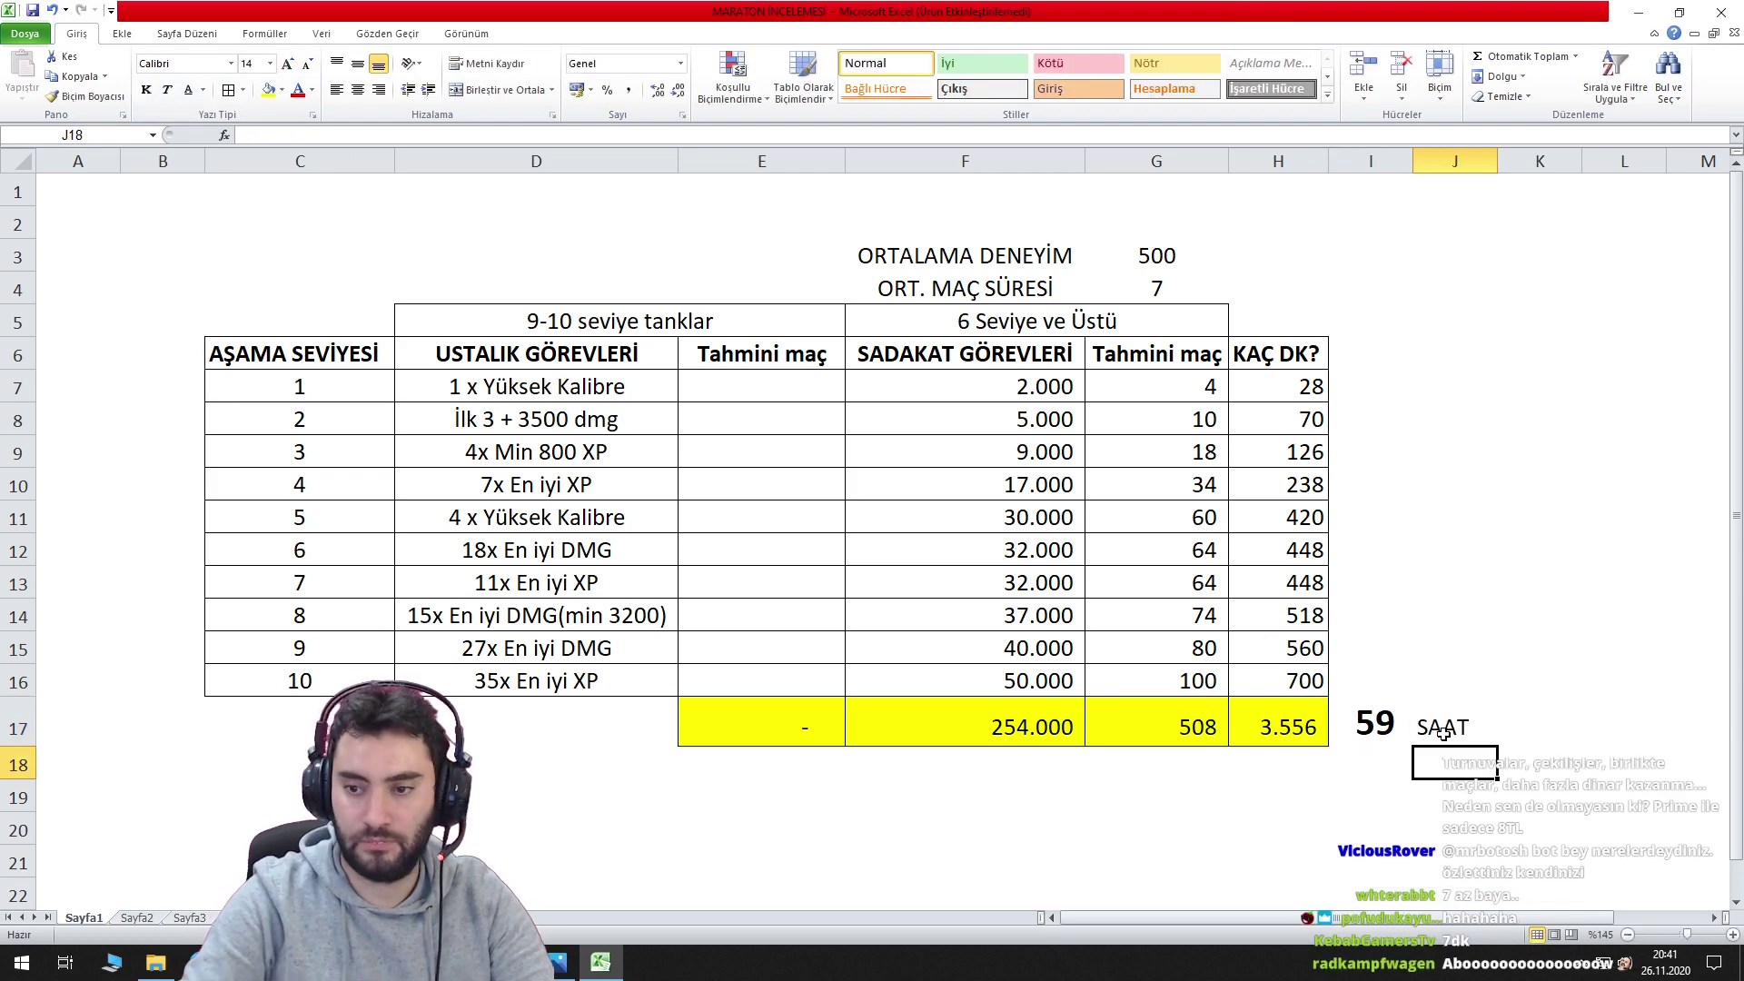
pyautogui.click(1524, 641)
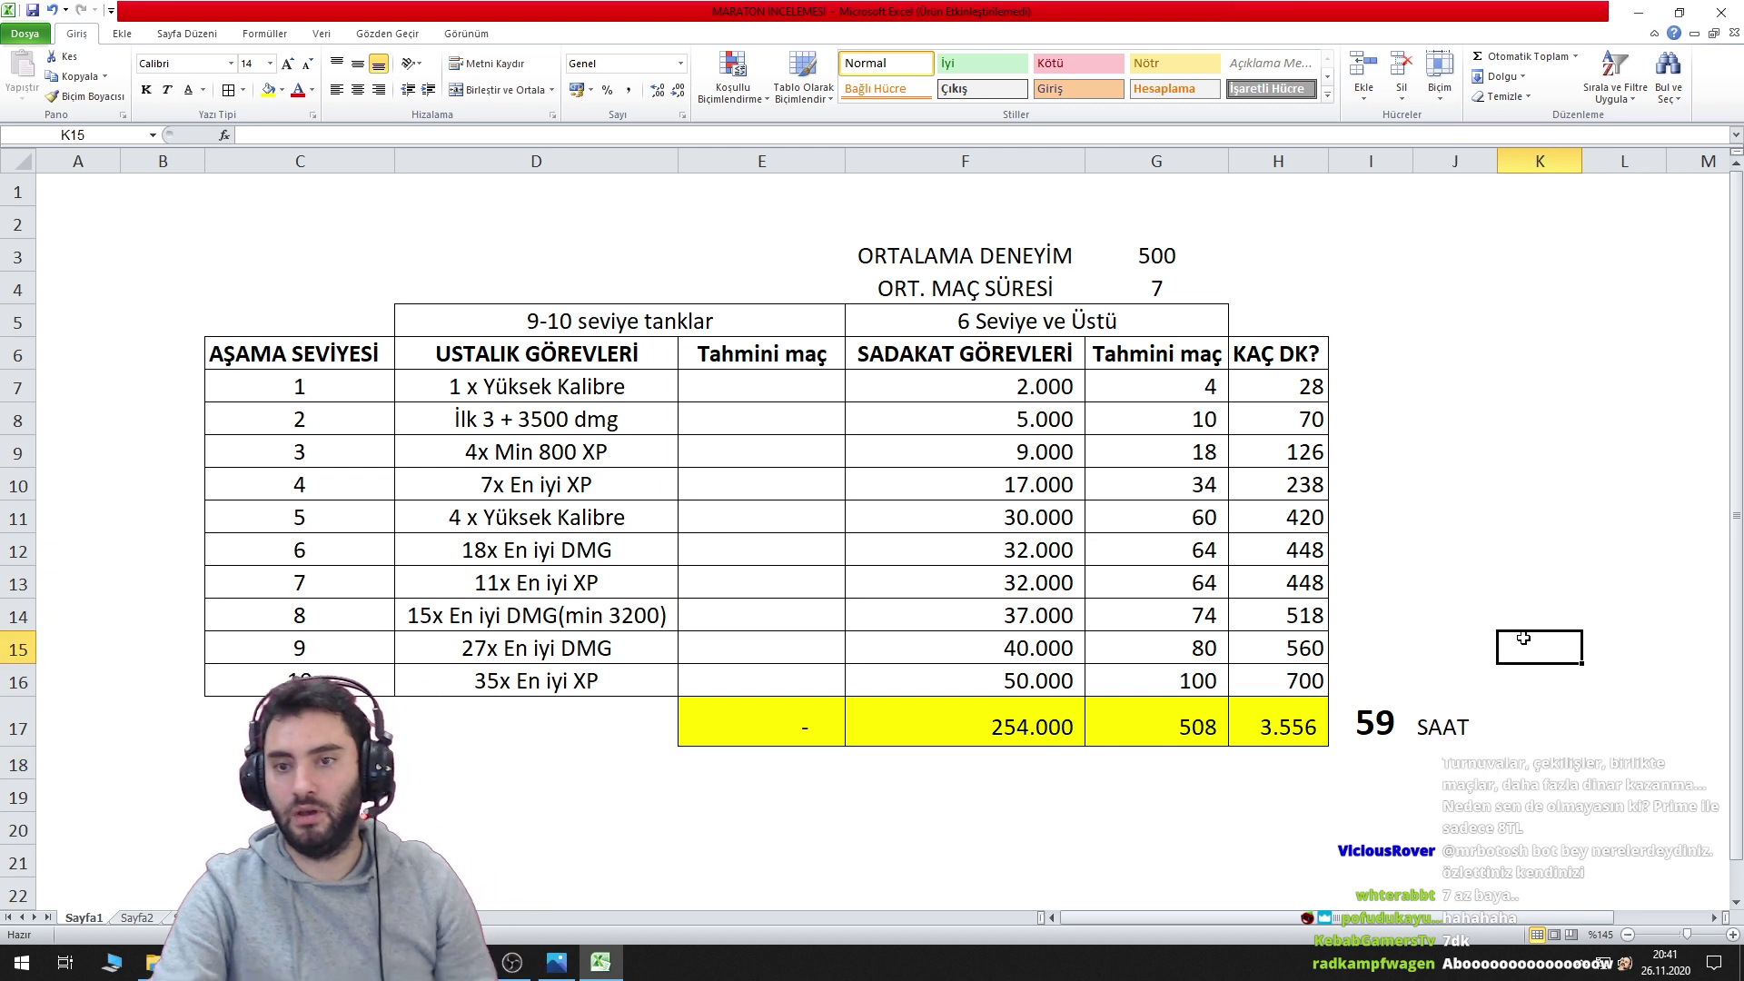
pyautogui.click(1122, 256)
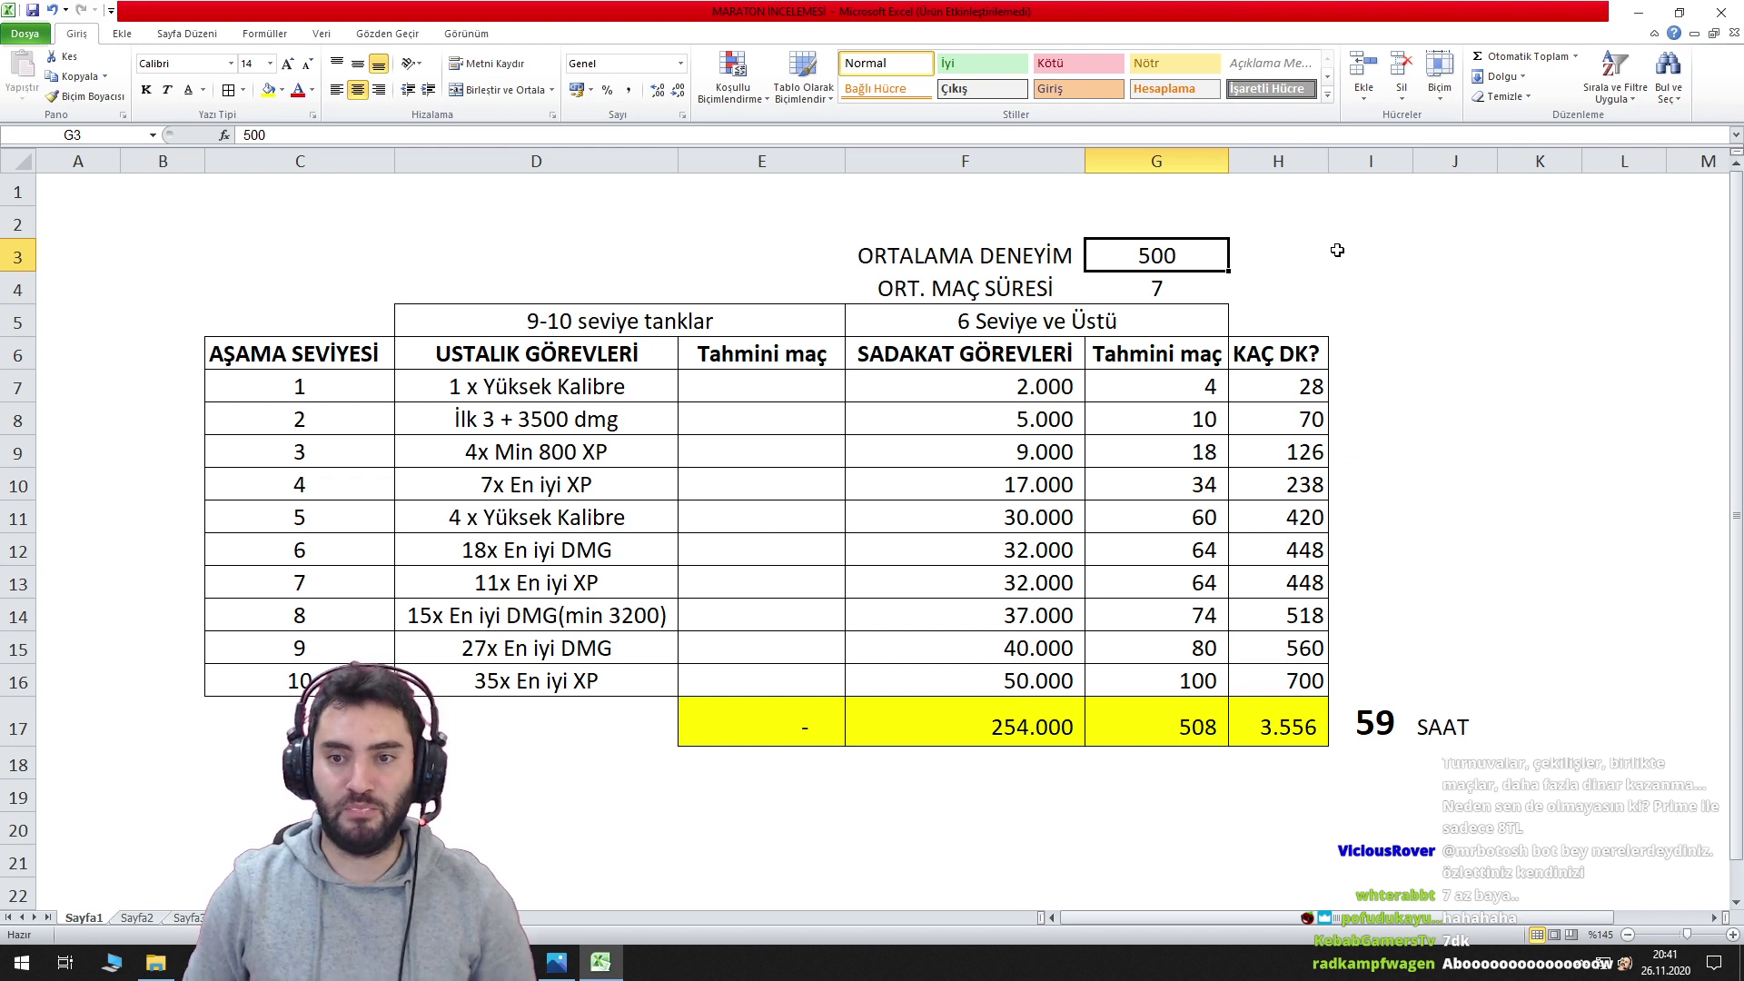
pyautogui.press('Down')
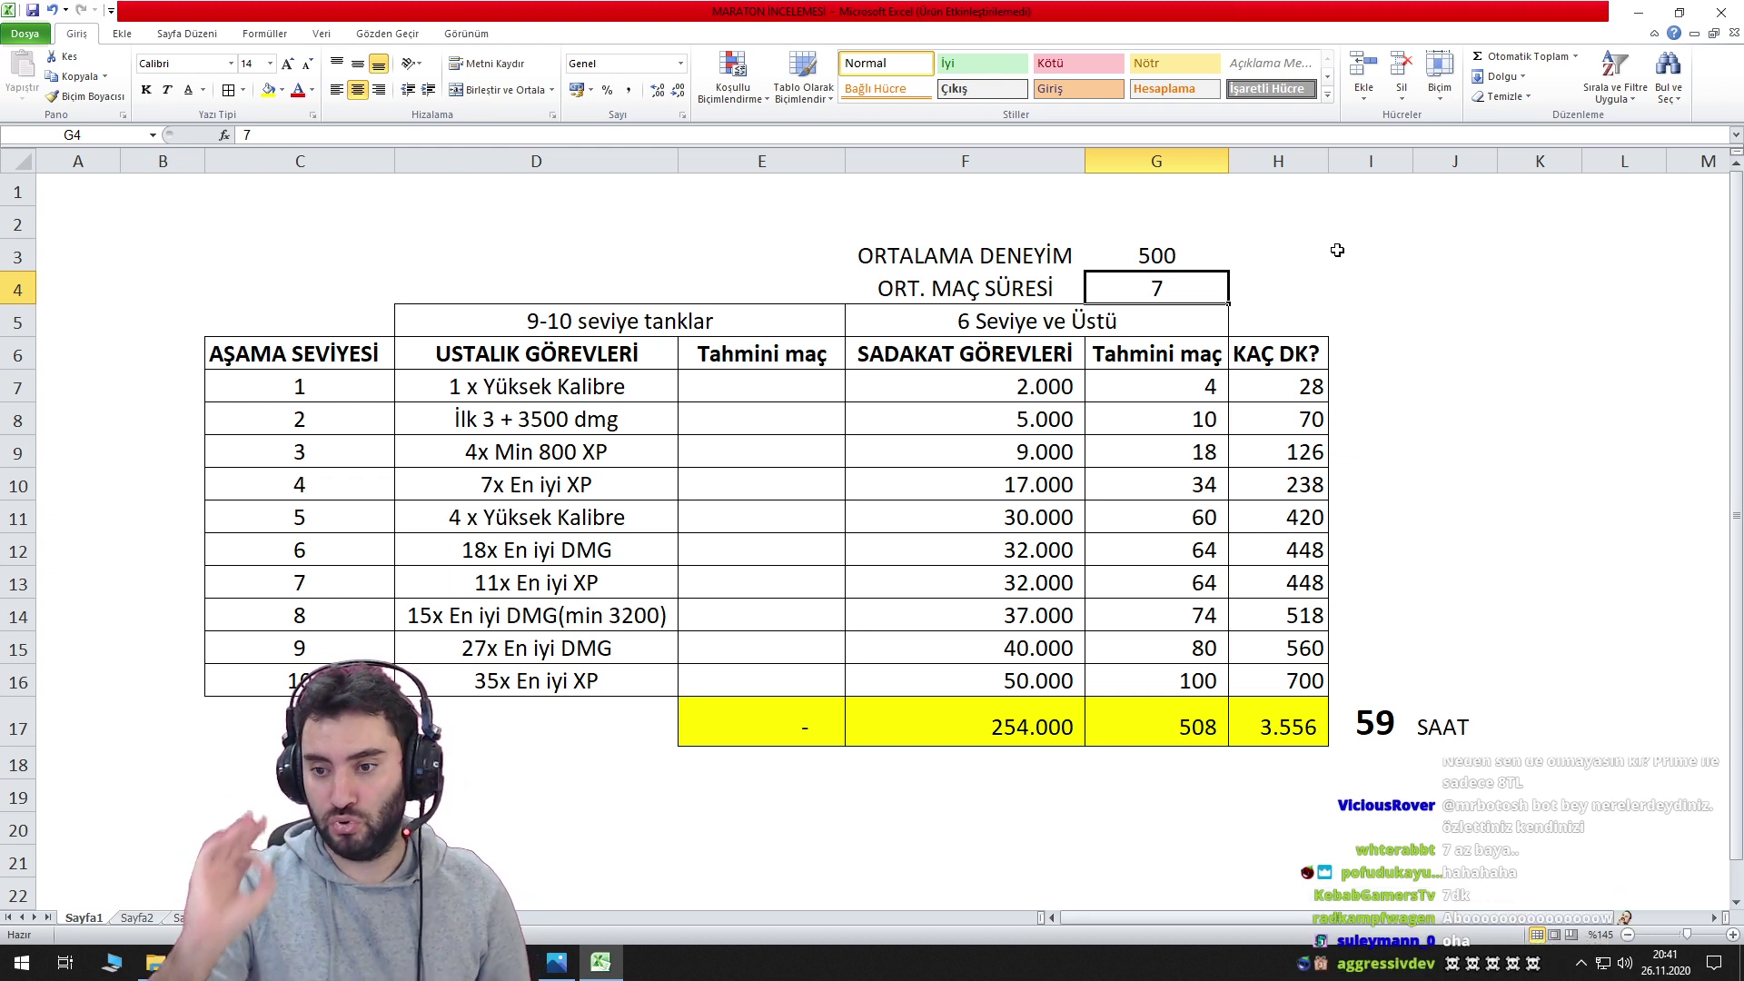
# Enter the label ETKİNLİK SÜRESİ in G19 and the event duration 10 beside it in H19.
pyautogui.click(1190, 805)
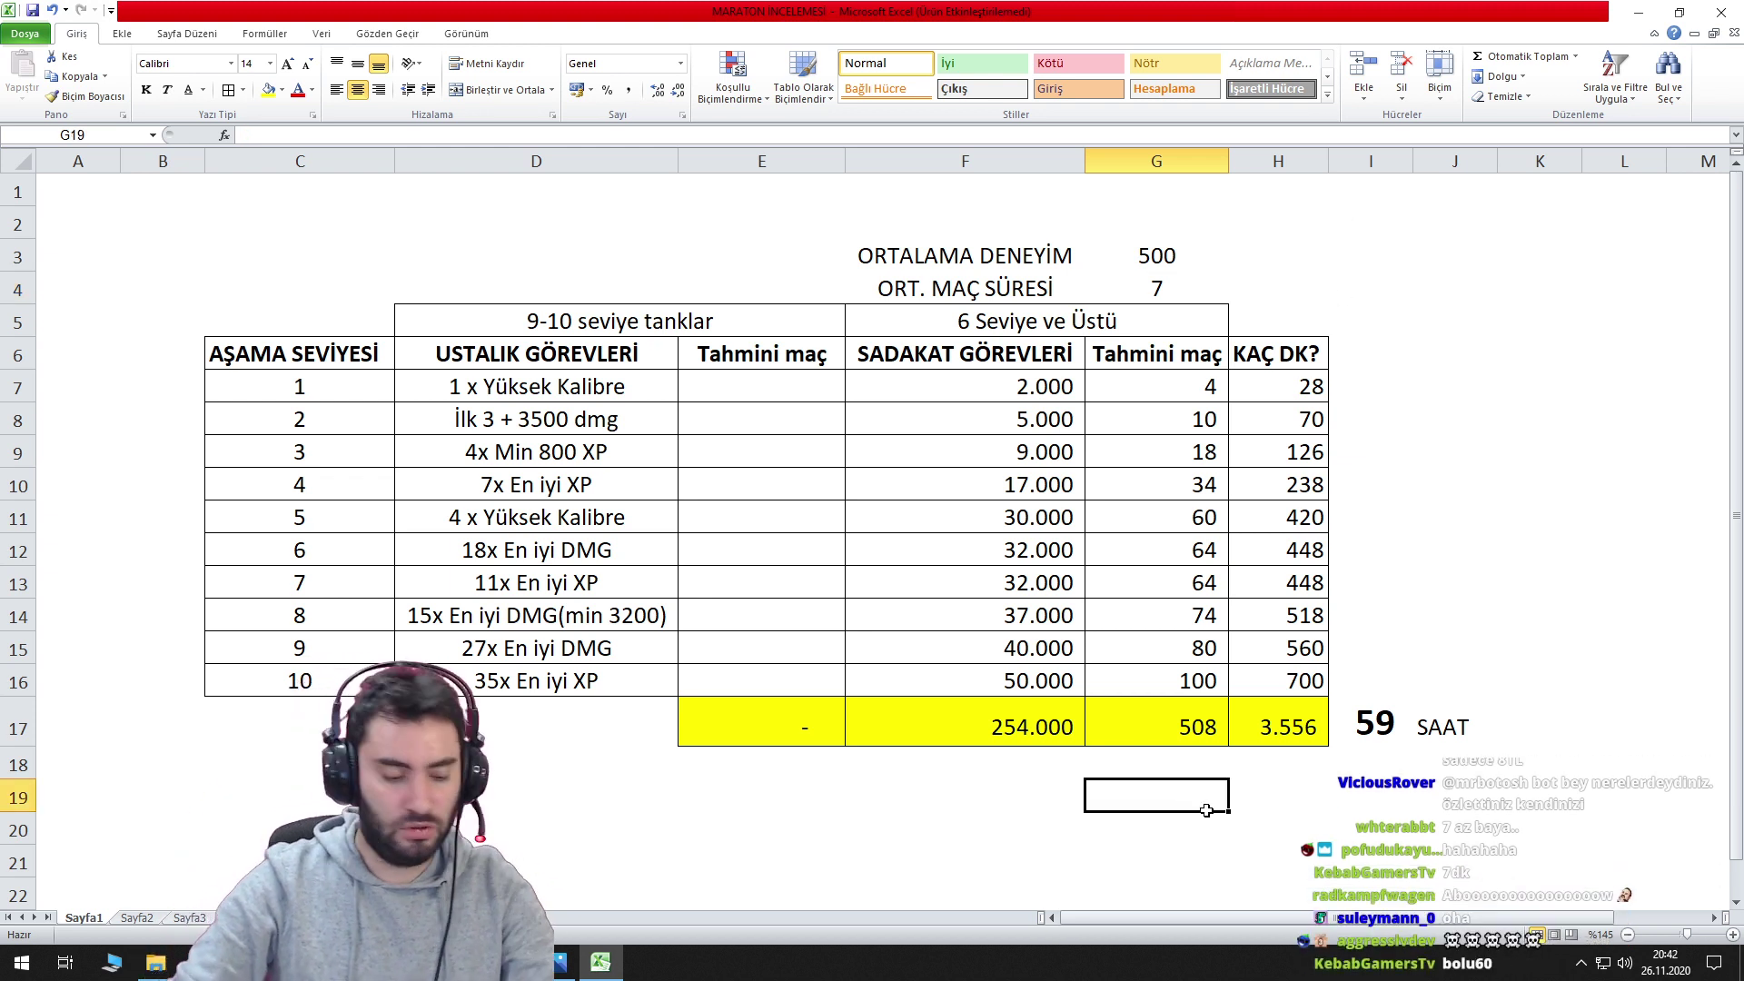
pyautogui.write('etk')
pyautogui.press('BackSpace')
pyautogui.press('BackSpace')
pyautogui.press('BackSpace')
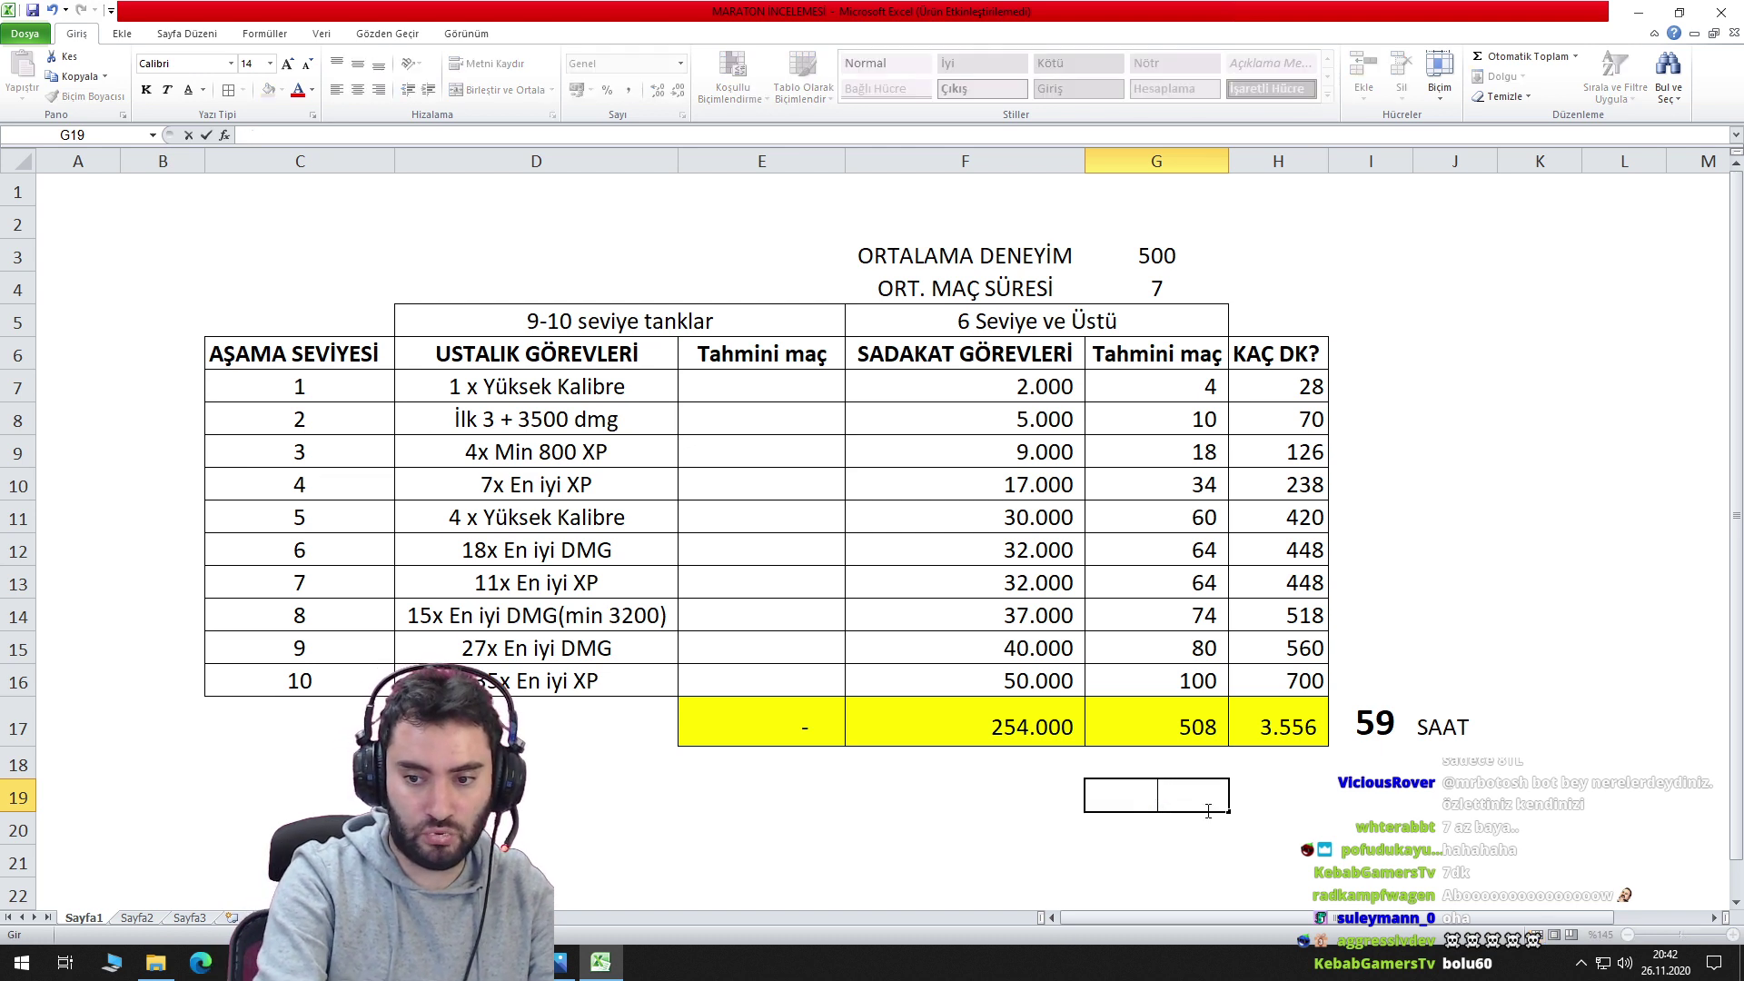
pyautogui.write('ETKİ')
pyautogui.press('BackSpace')
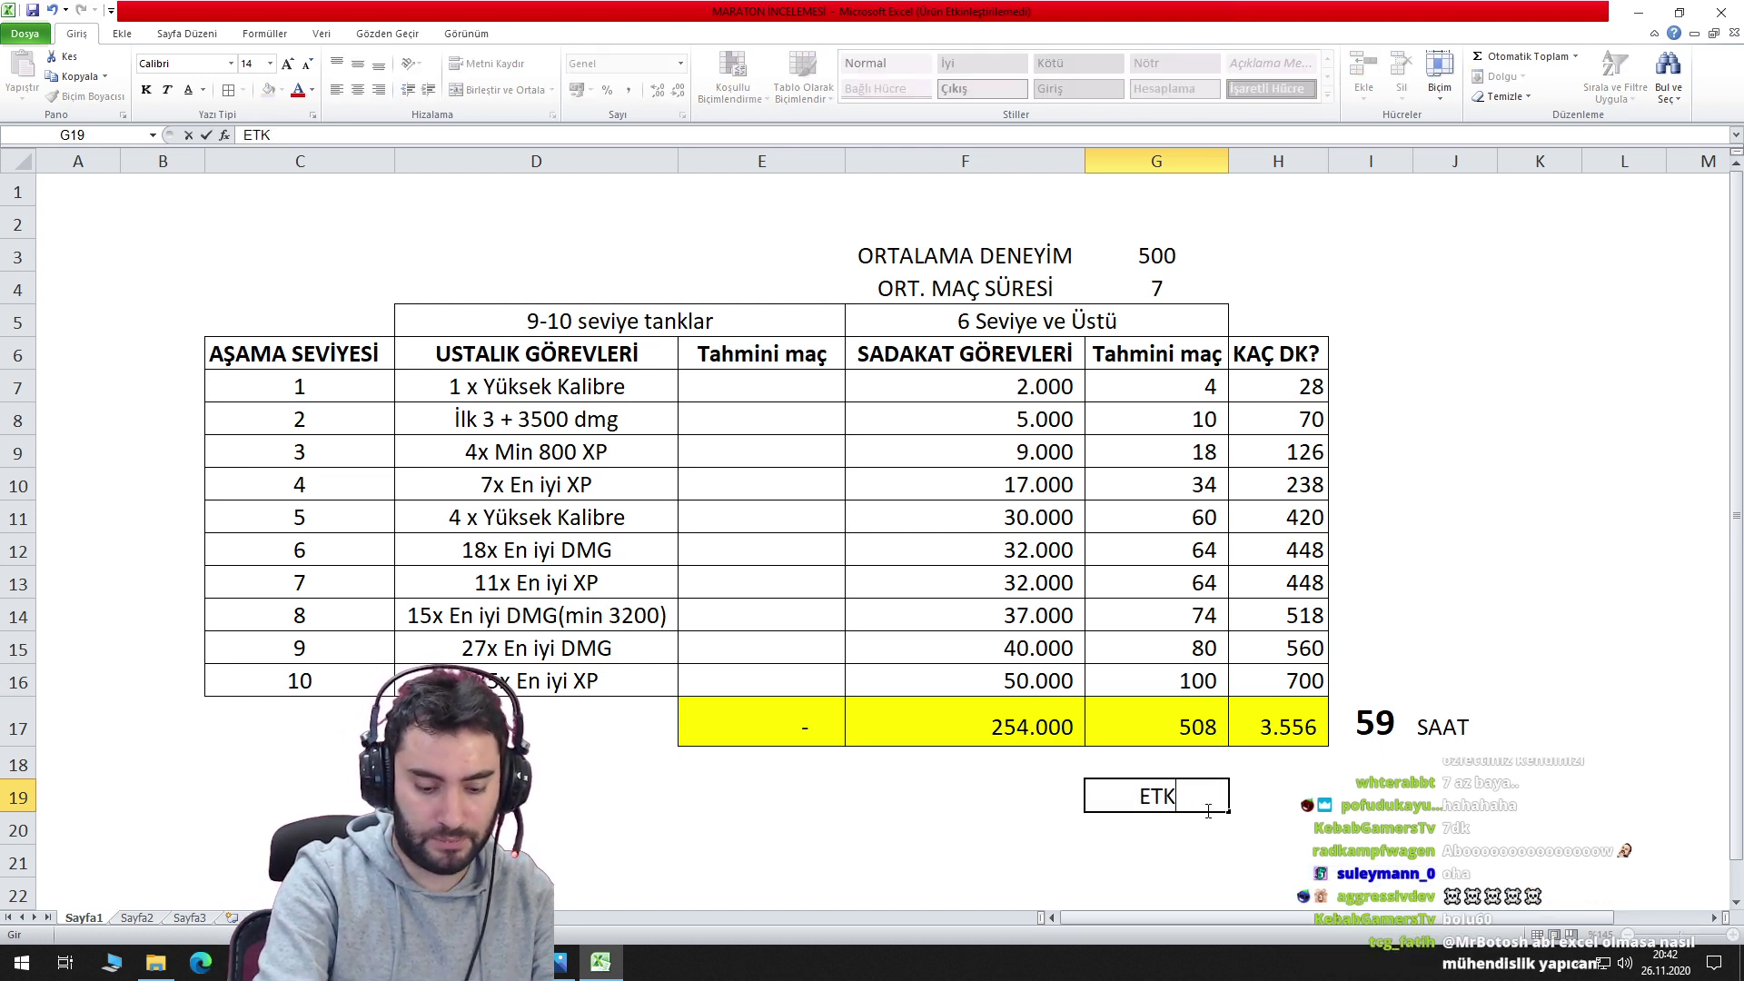
pyautogui.write('İNLİK SÜRESİ')
pyautogui.press('Tab')
pyautogui.write('10')
pyautogui.press('Tab')
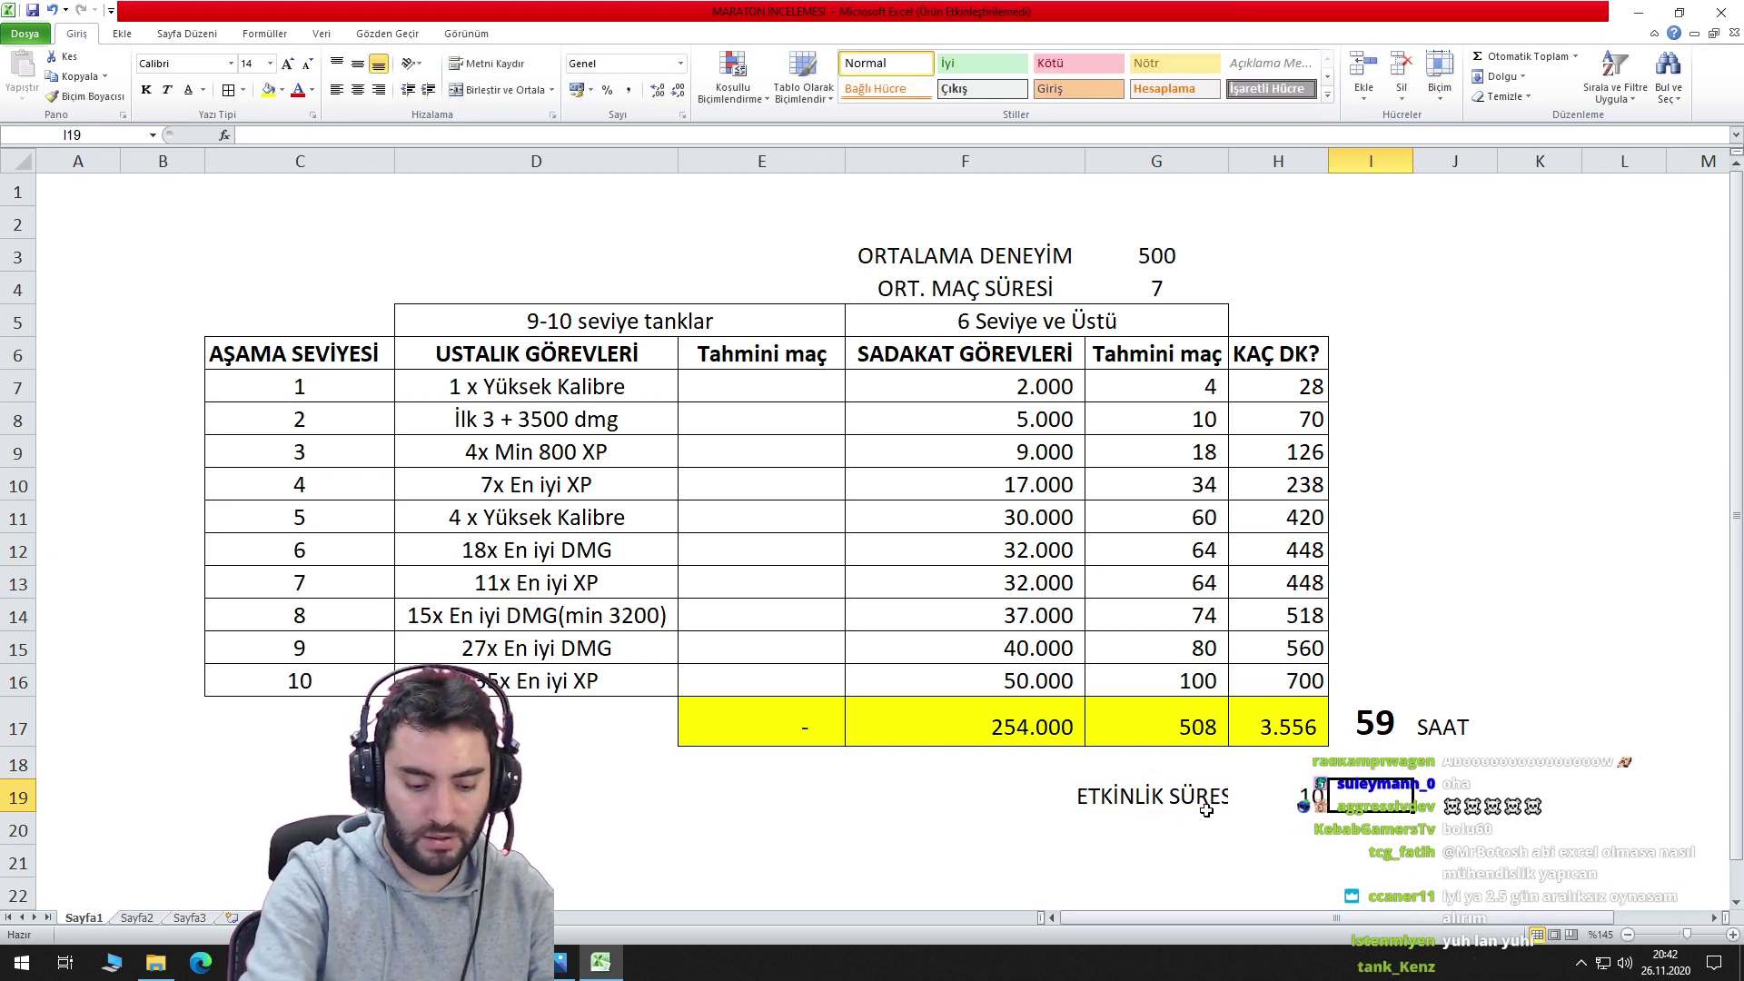
# Calculate the daily hours in I19 by dividing the total hours by the event duration with =I17/H19.
pyautogui.write('=')
pyautogui.press('Left')
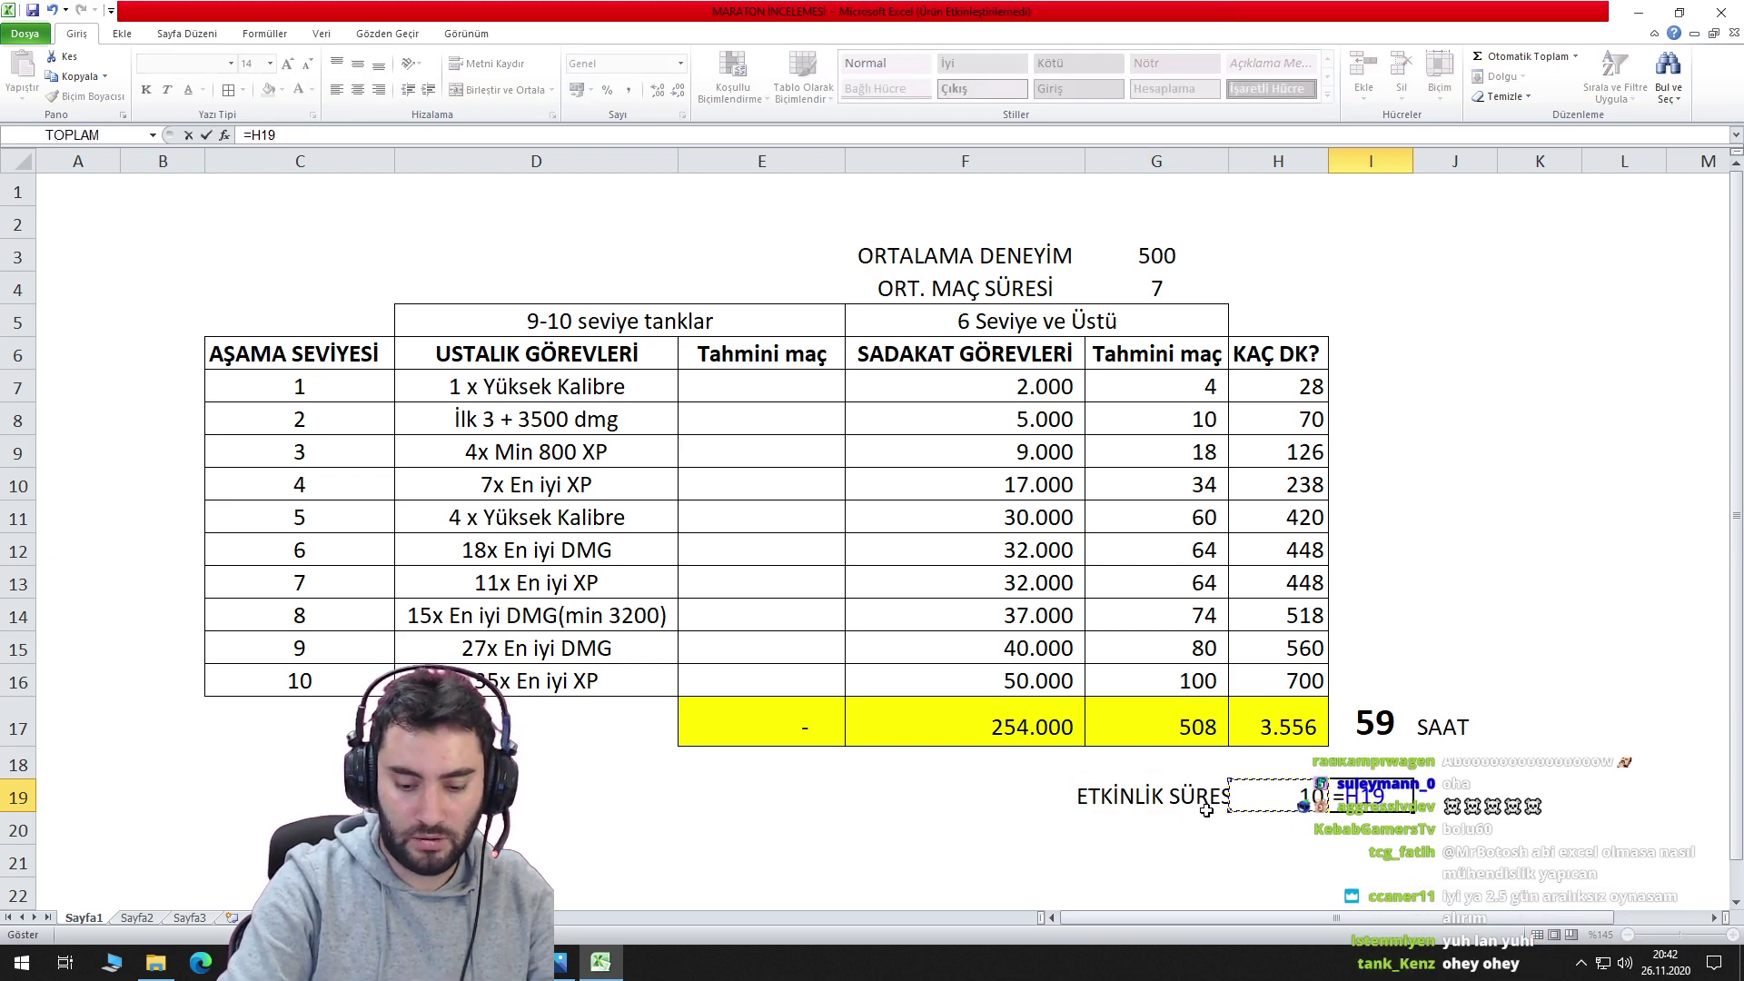
pyautogui.press('Up')
pyautogui.press('Up')
pyautogui.press('Right')
pyautogui.write('/H19')
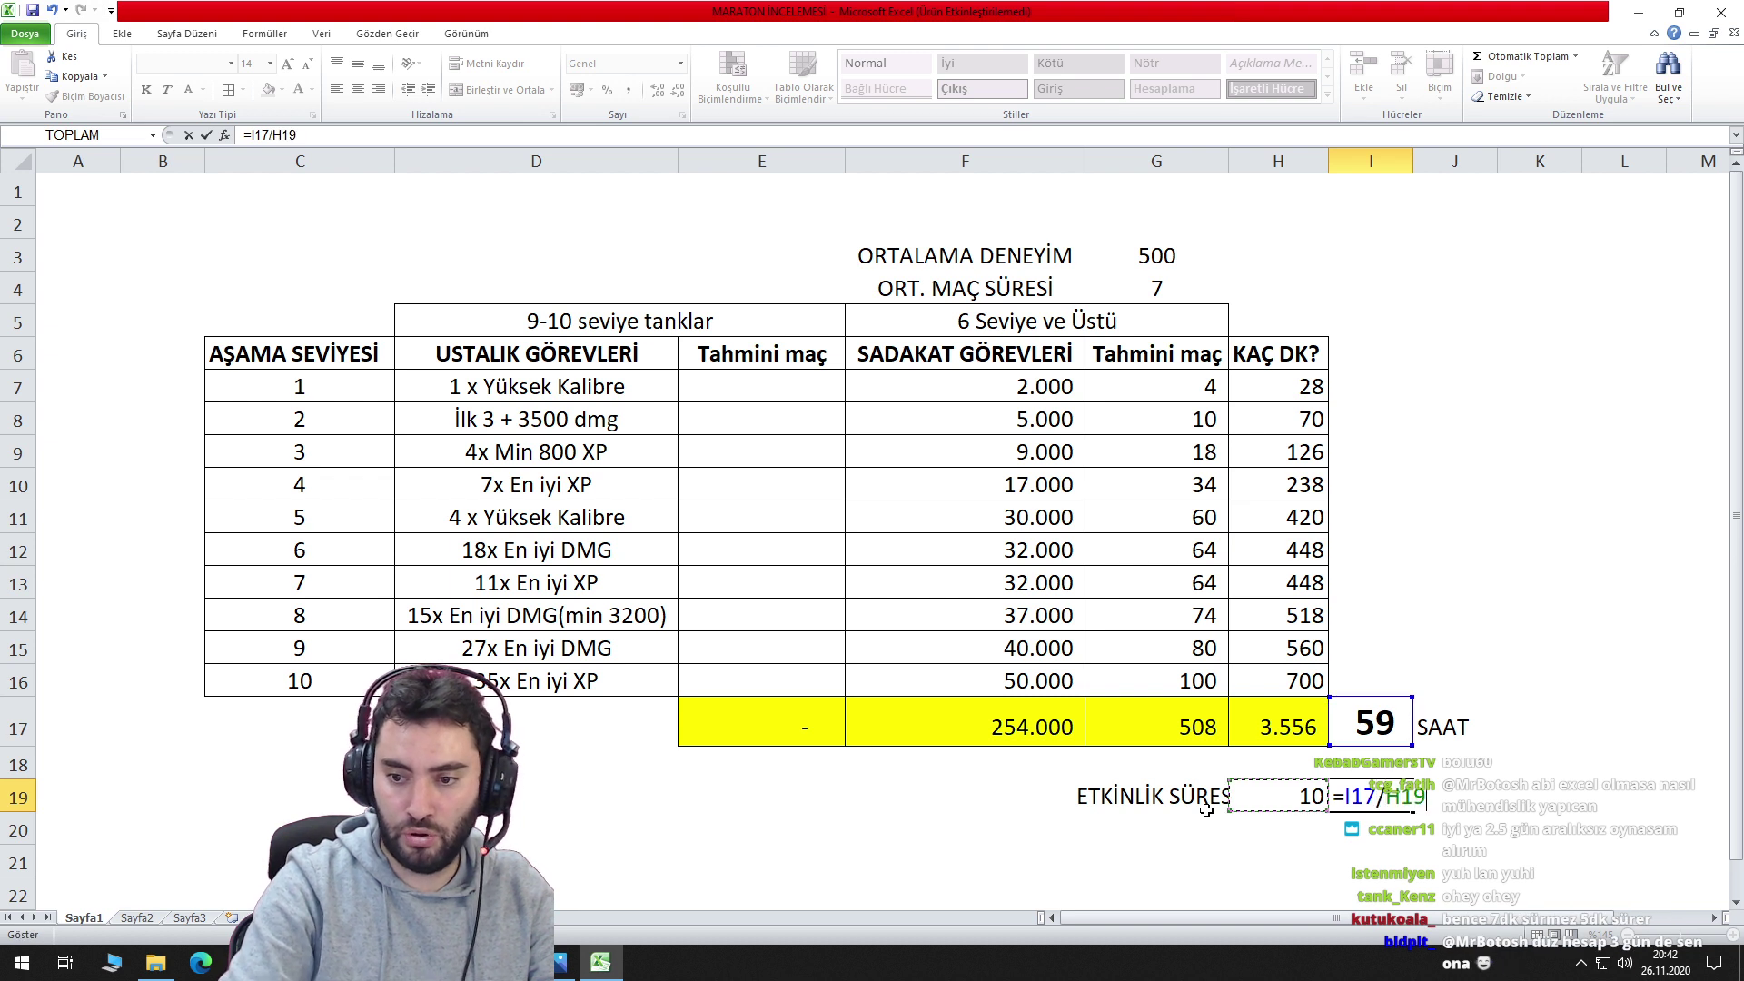
pyautogui.press('Return')
pyautogui.click(1395, 794)
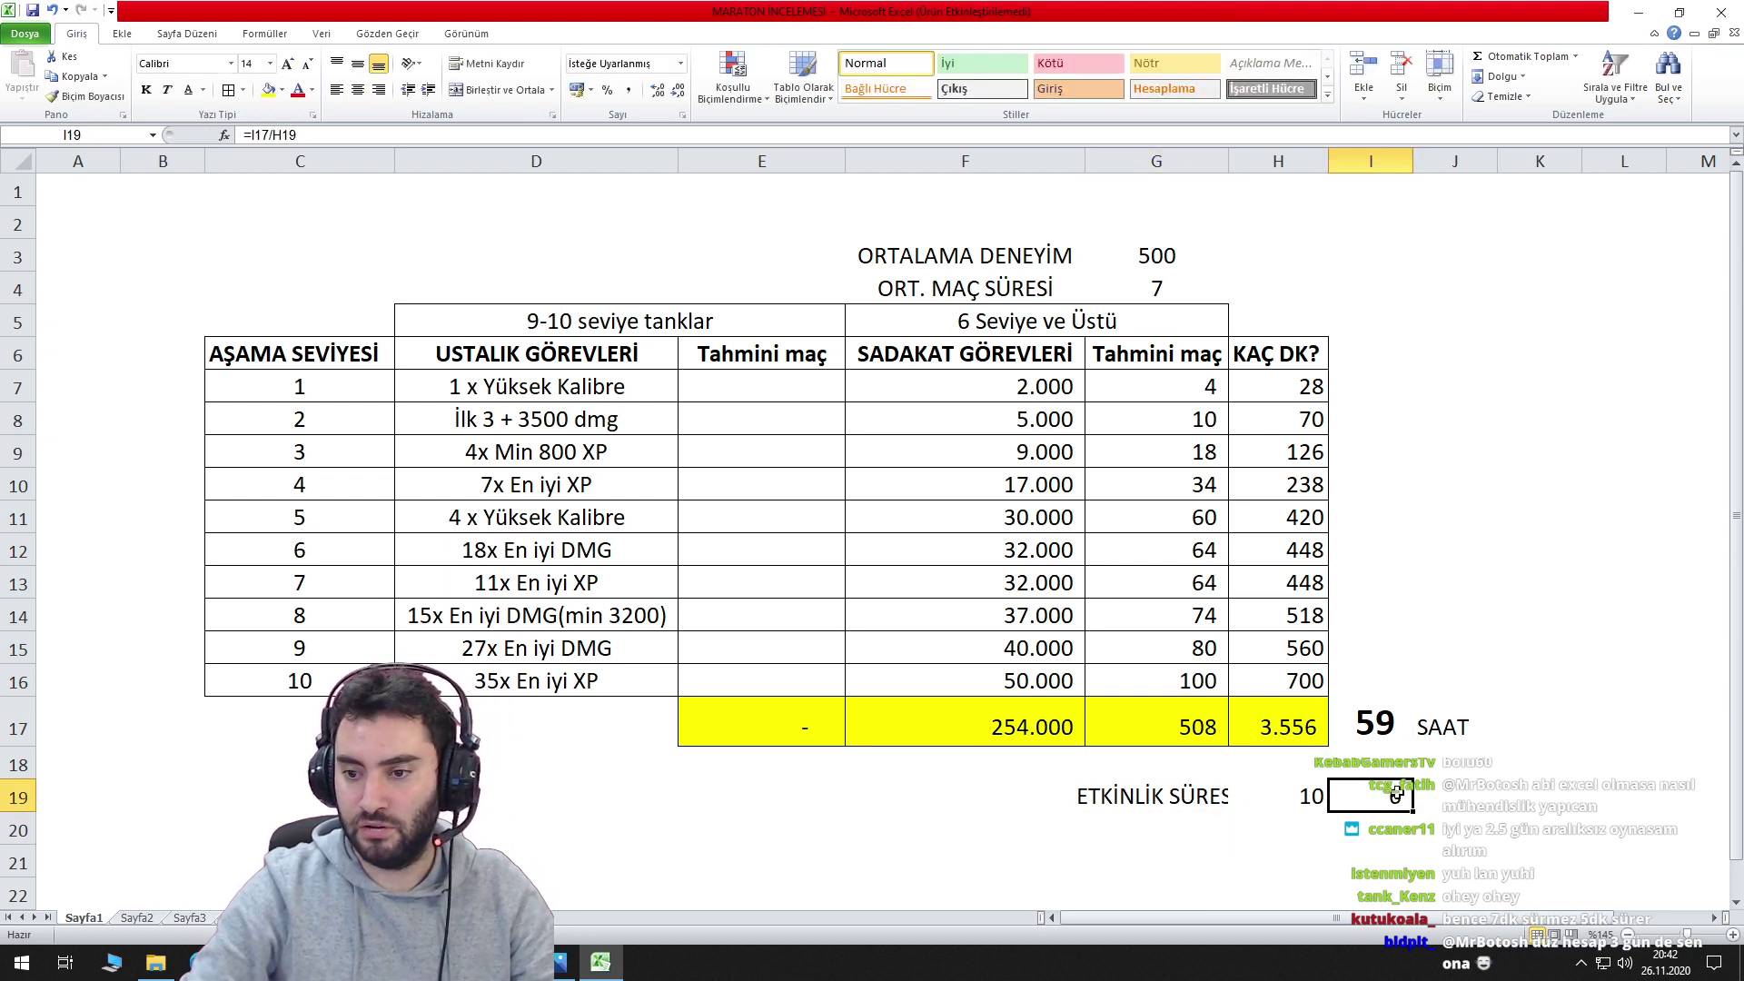
# Enter the label GÜNLÜK SAAT in J19 and autofit column G to its contents.
pyautogui.click(1454, 795)
pyautogui.write('G')
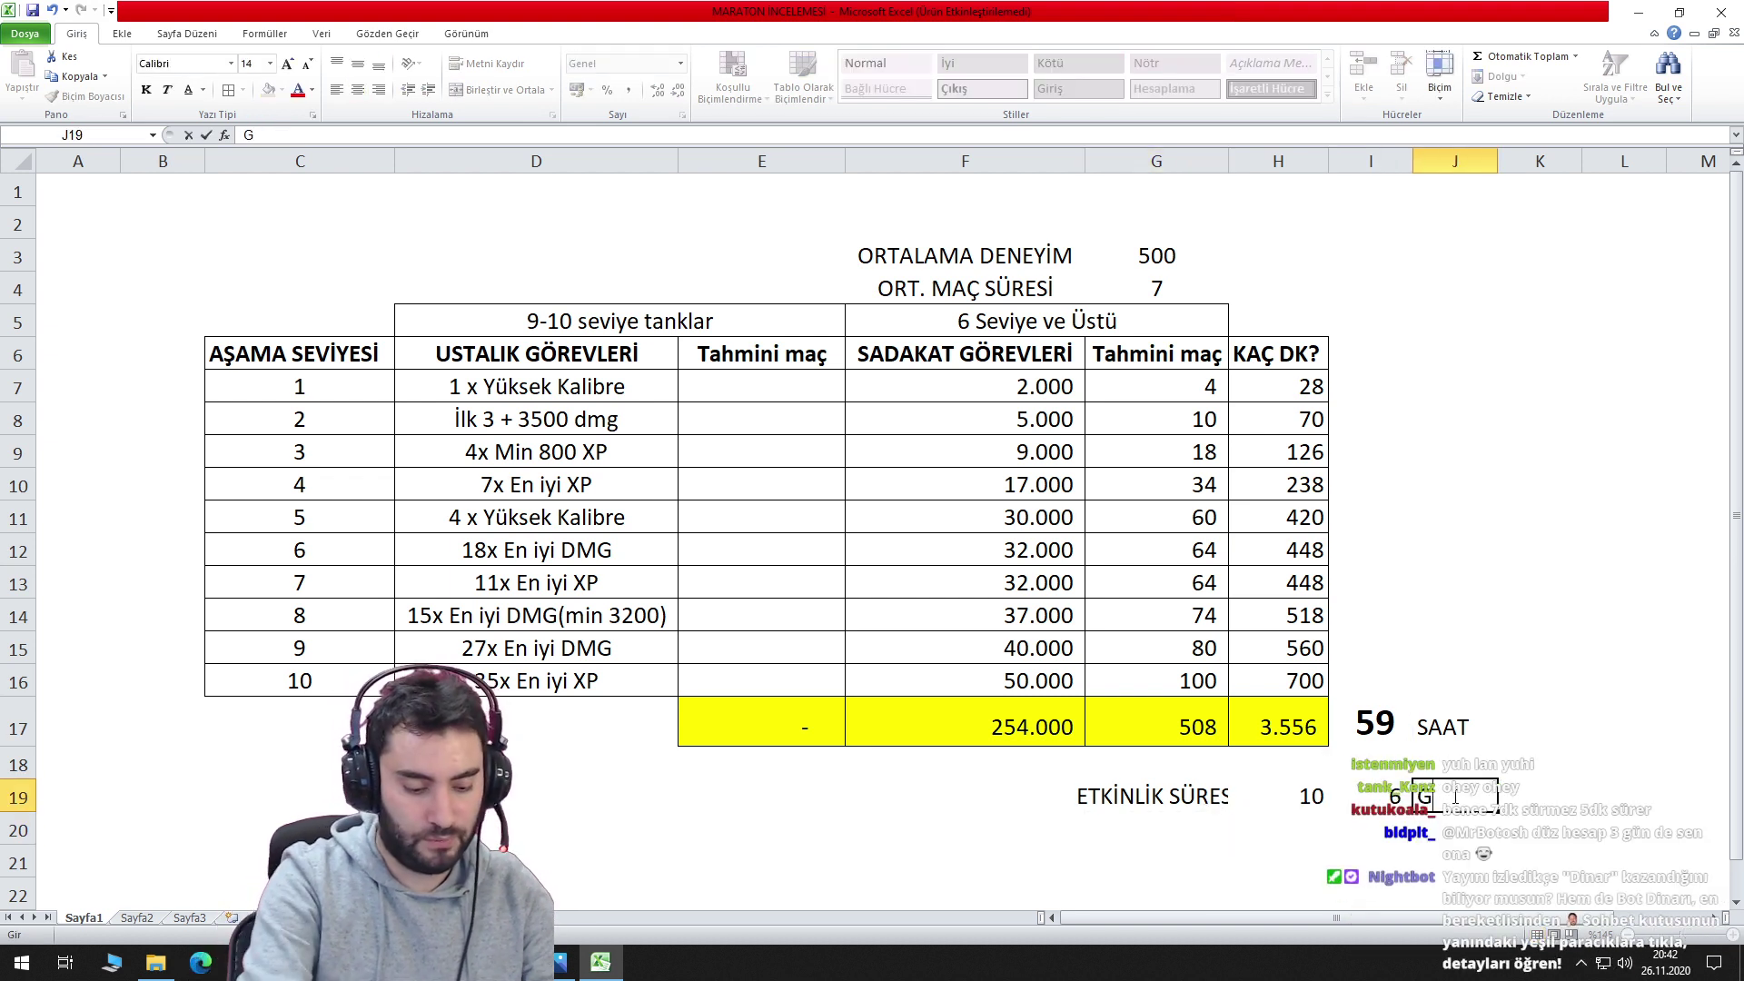
pyautogui.write('ÜNLÜK SAAT')
pyautogui.press('Return')
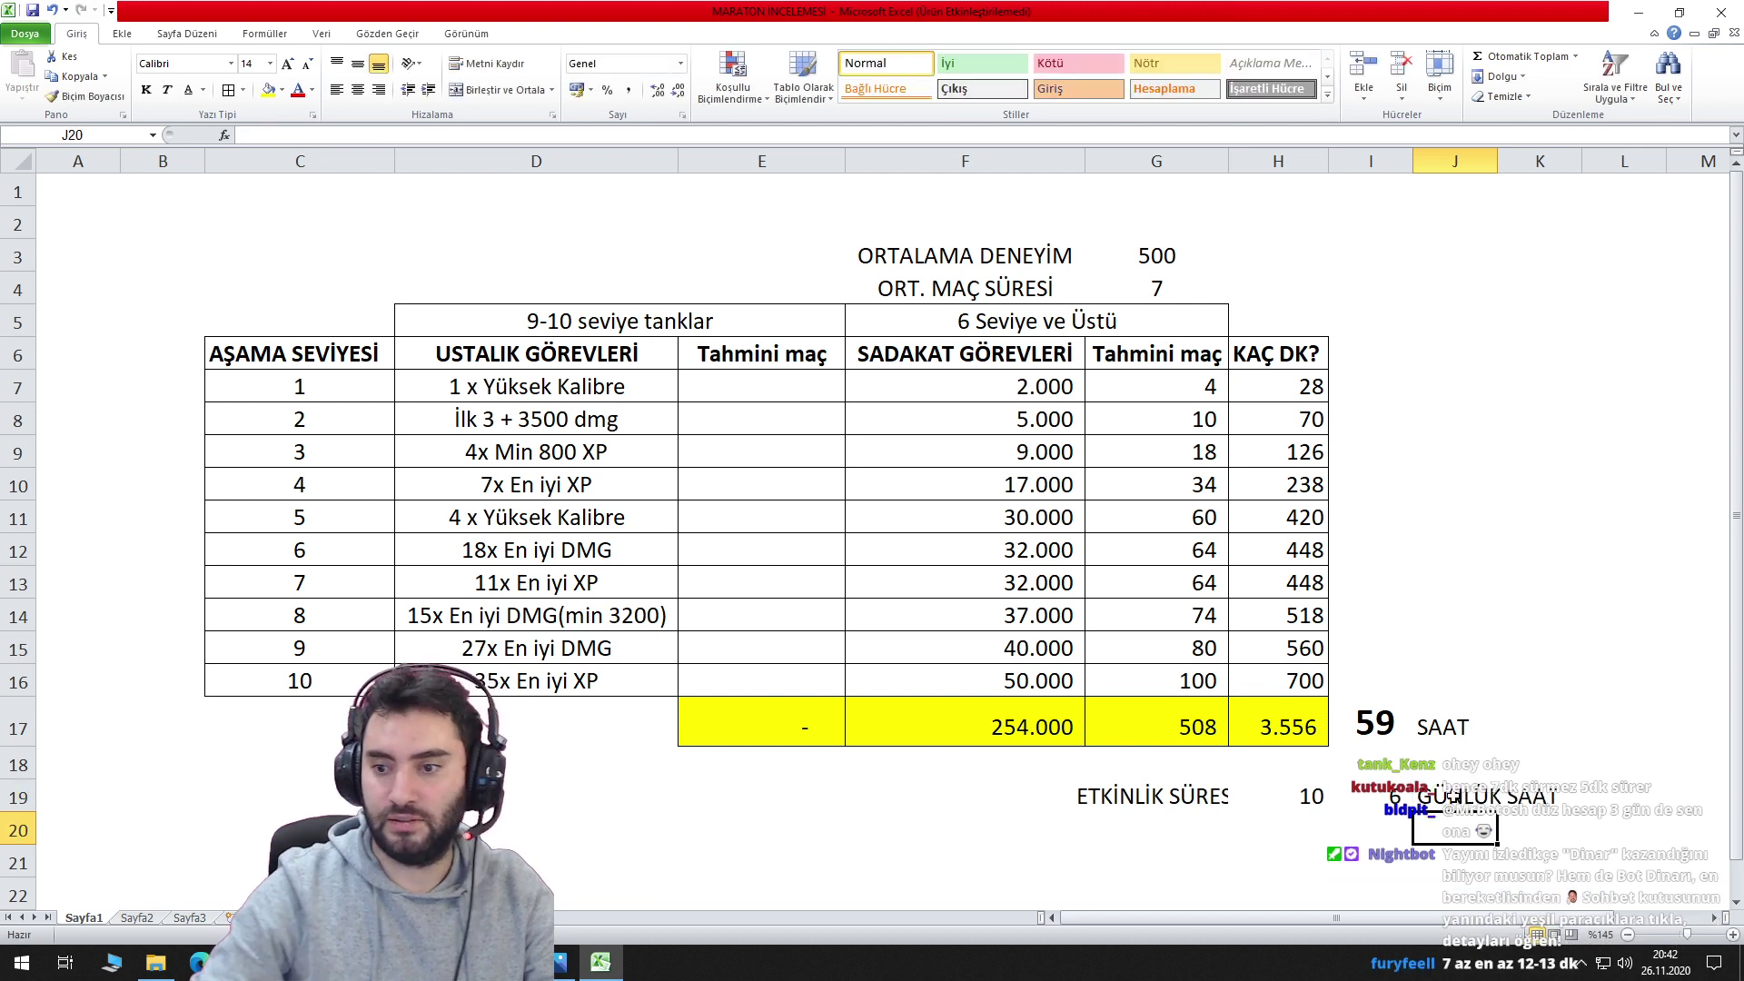
pyautogui.click(1177, 800)
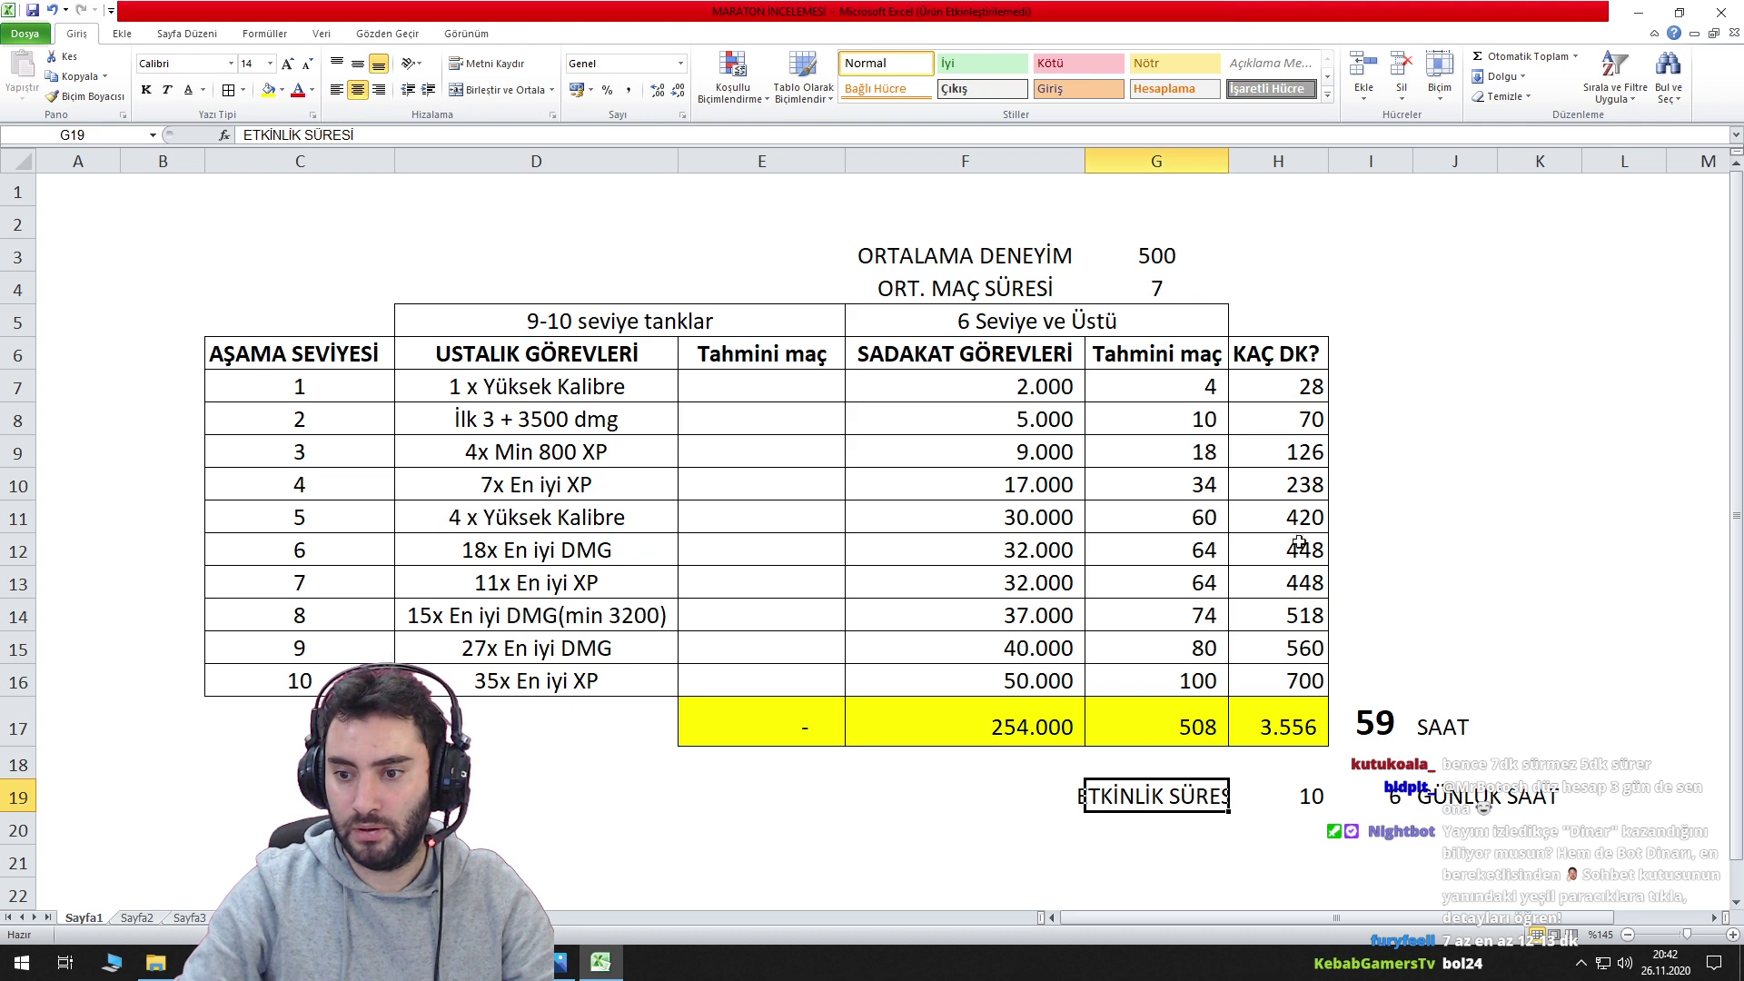
pyautogui.doubleClick(1228, 161)
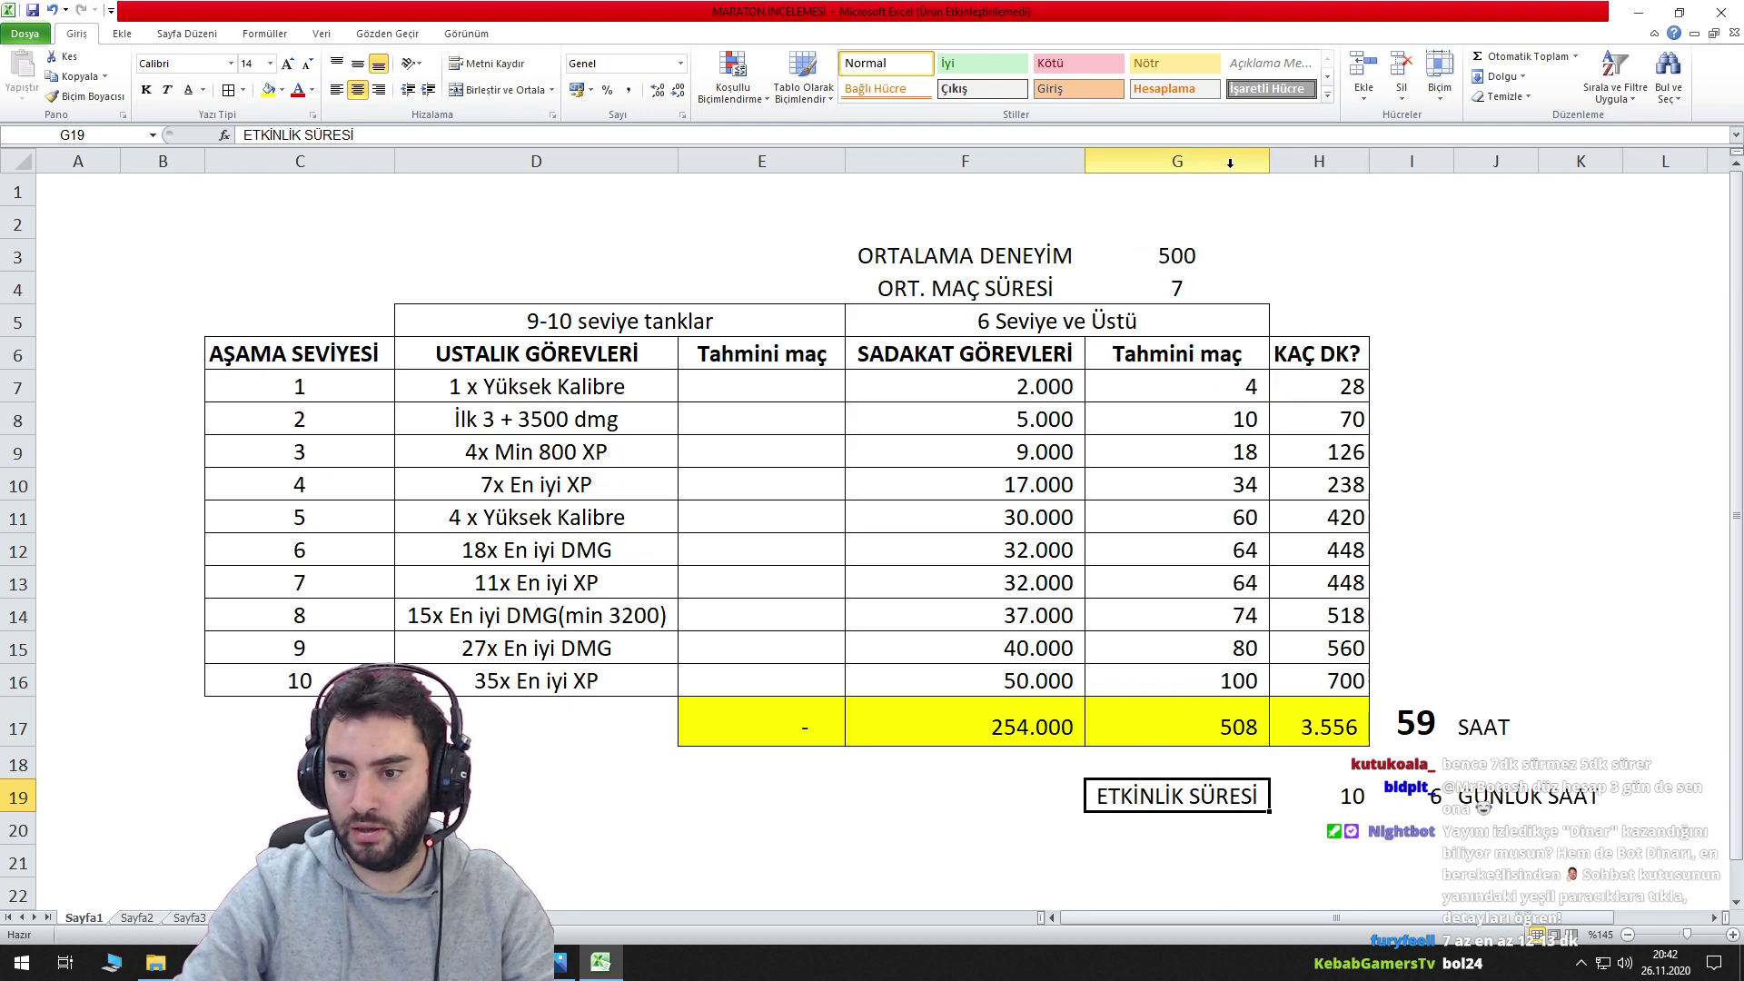
# Format the daily hours in I19 in comma style with one decimal place, bold, at font size 18.
pyautogui.click(1440, 800)
pyautogui.click(628, 90)
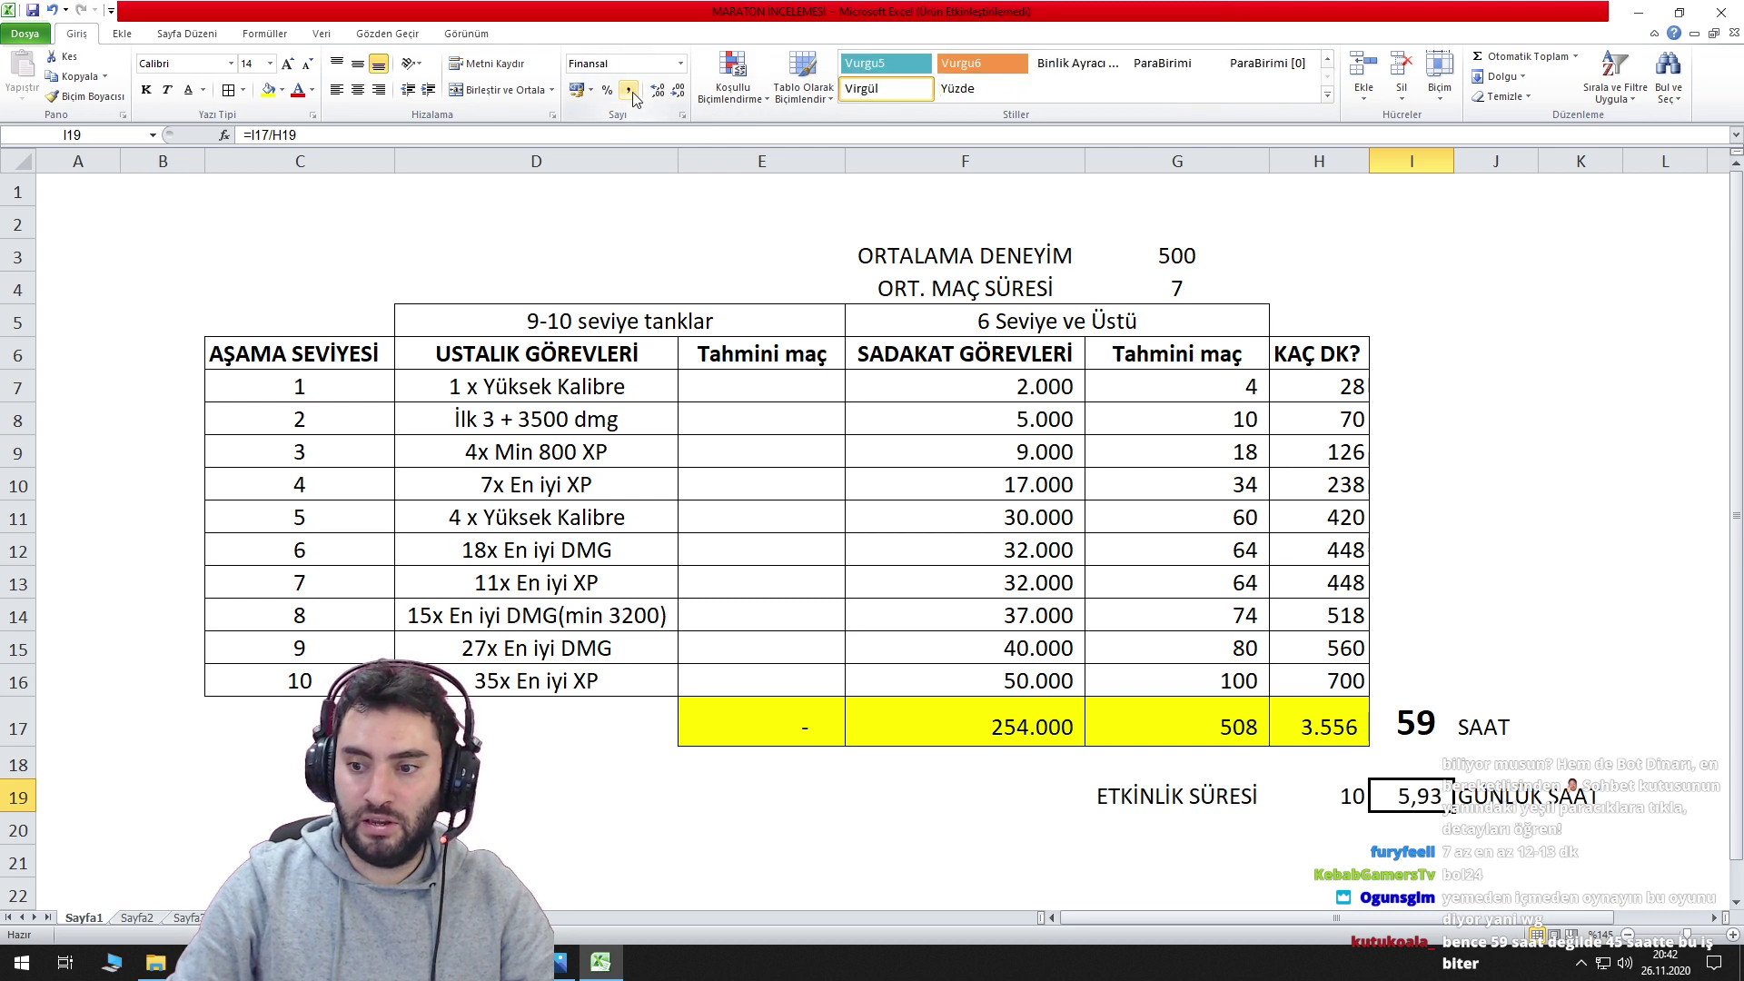
pyautogui.click(677, 94)
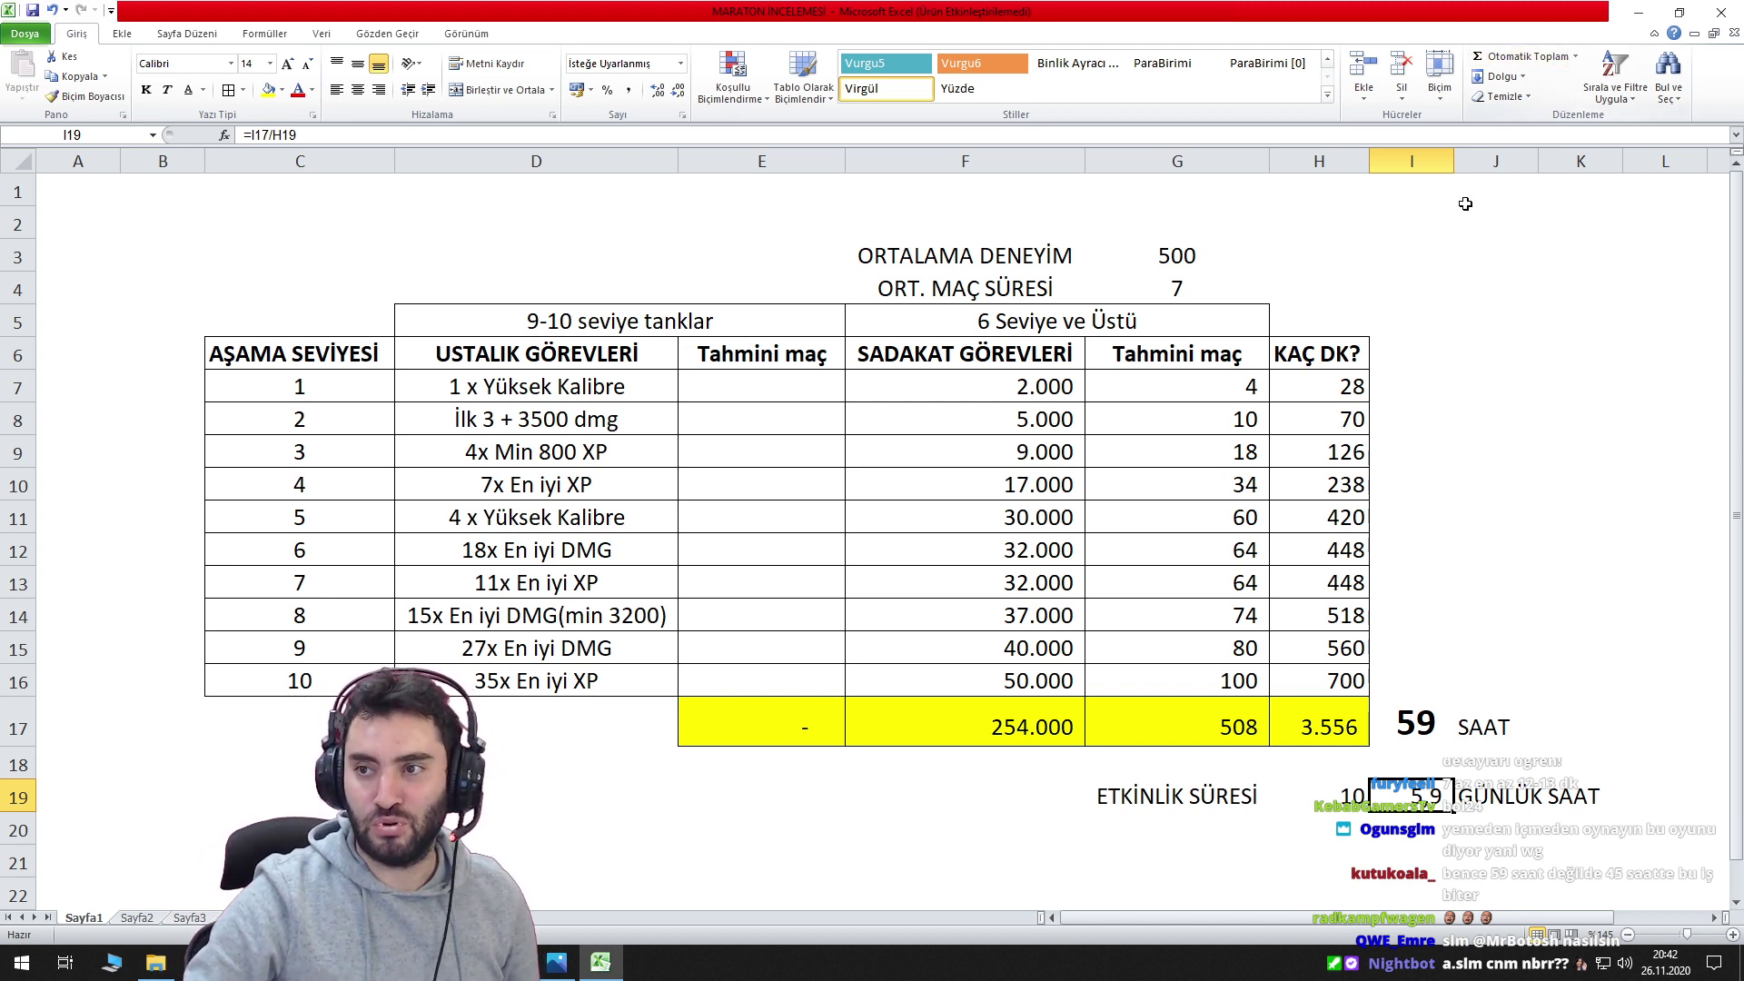
pyautogui.click(146, 90)
pyautogui.click(288, 66)
pyautogui.click(287, 65)
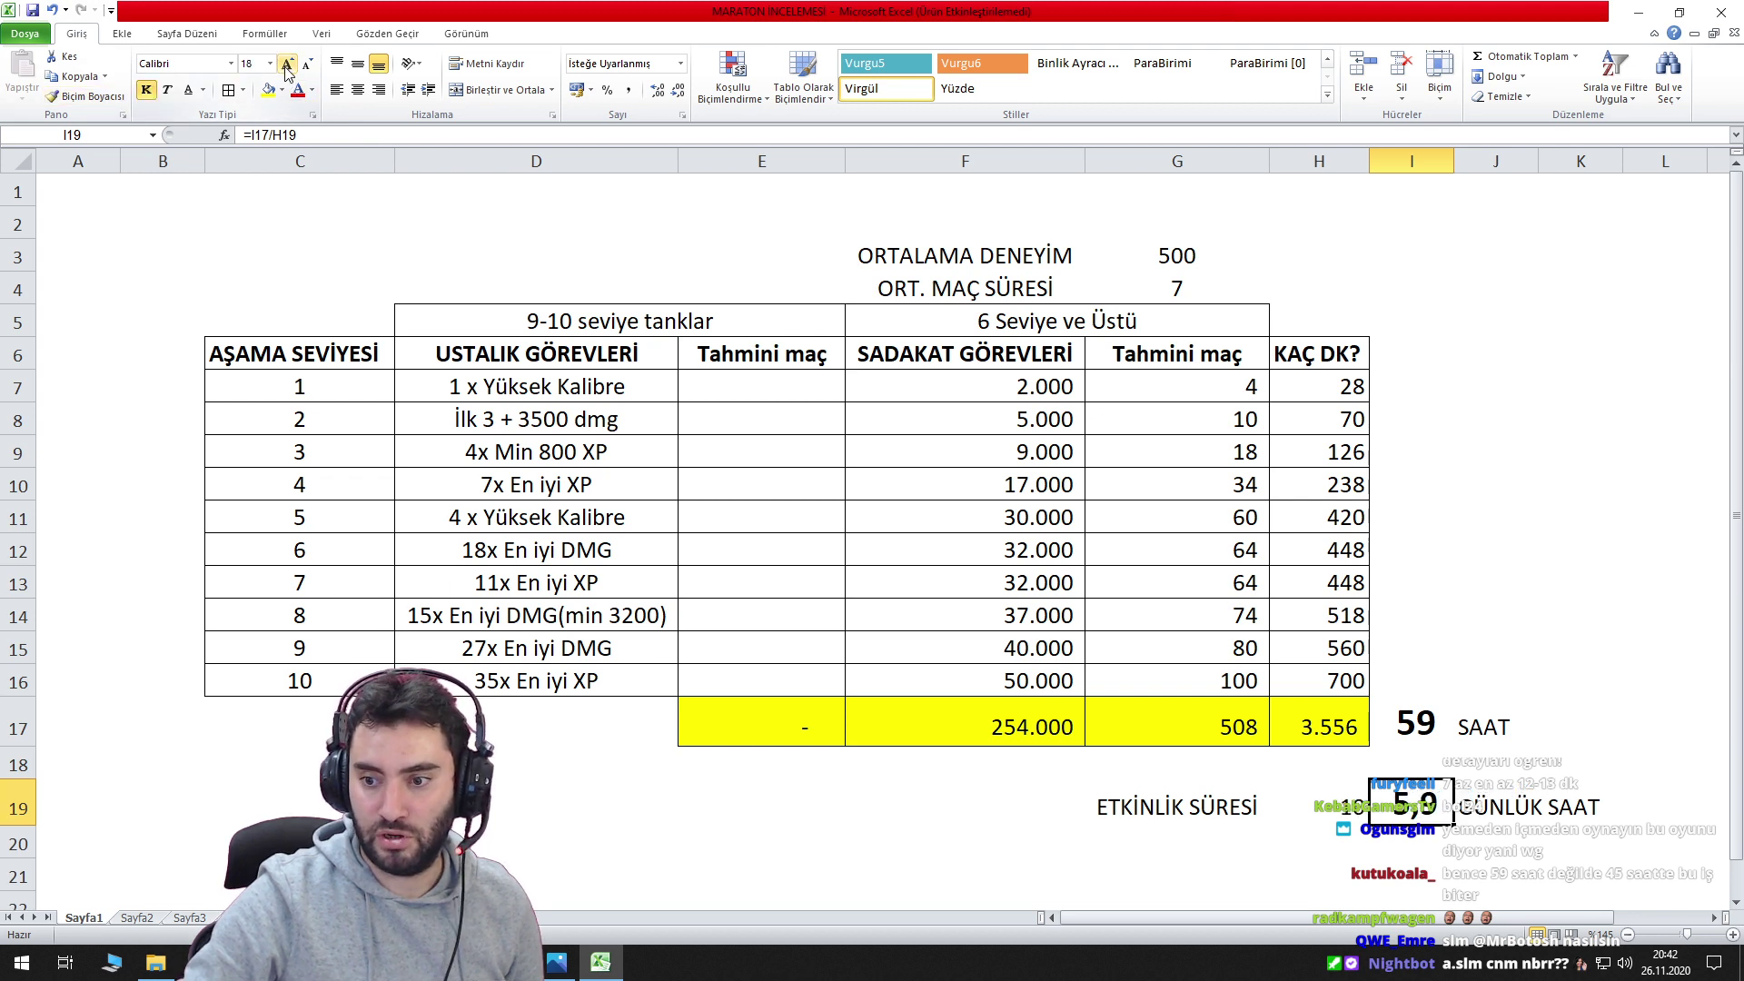
# Try average experience values of 600 and 700 in G3.
pyautogui.click(1418, 721)
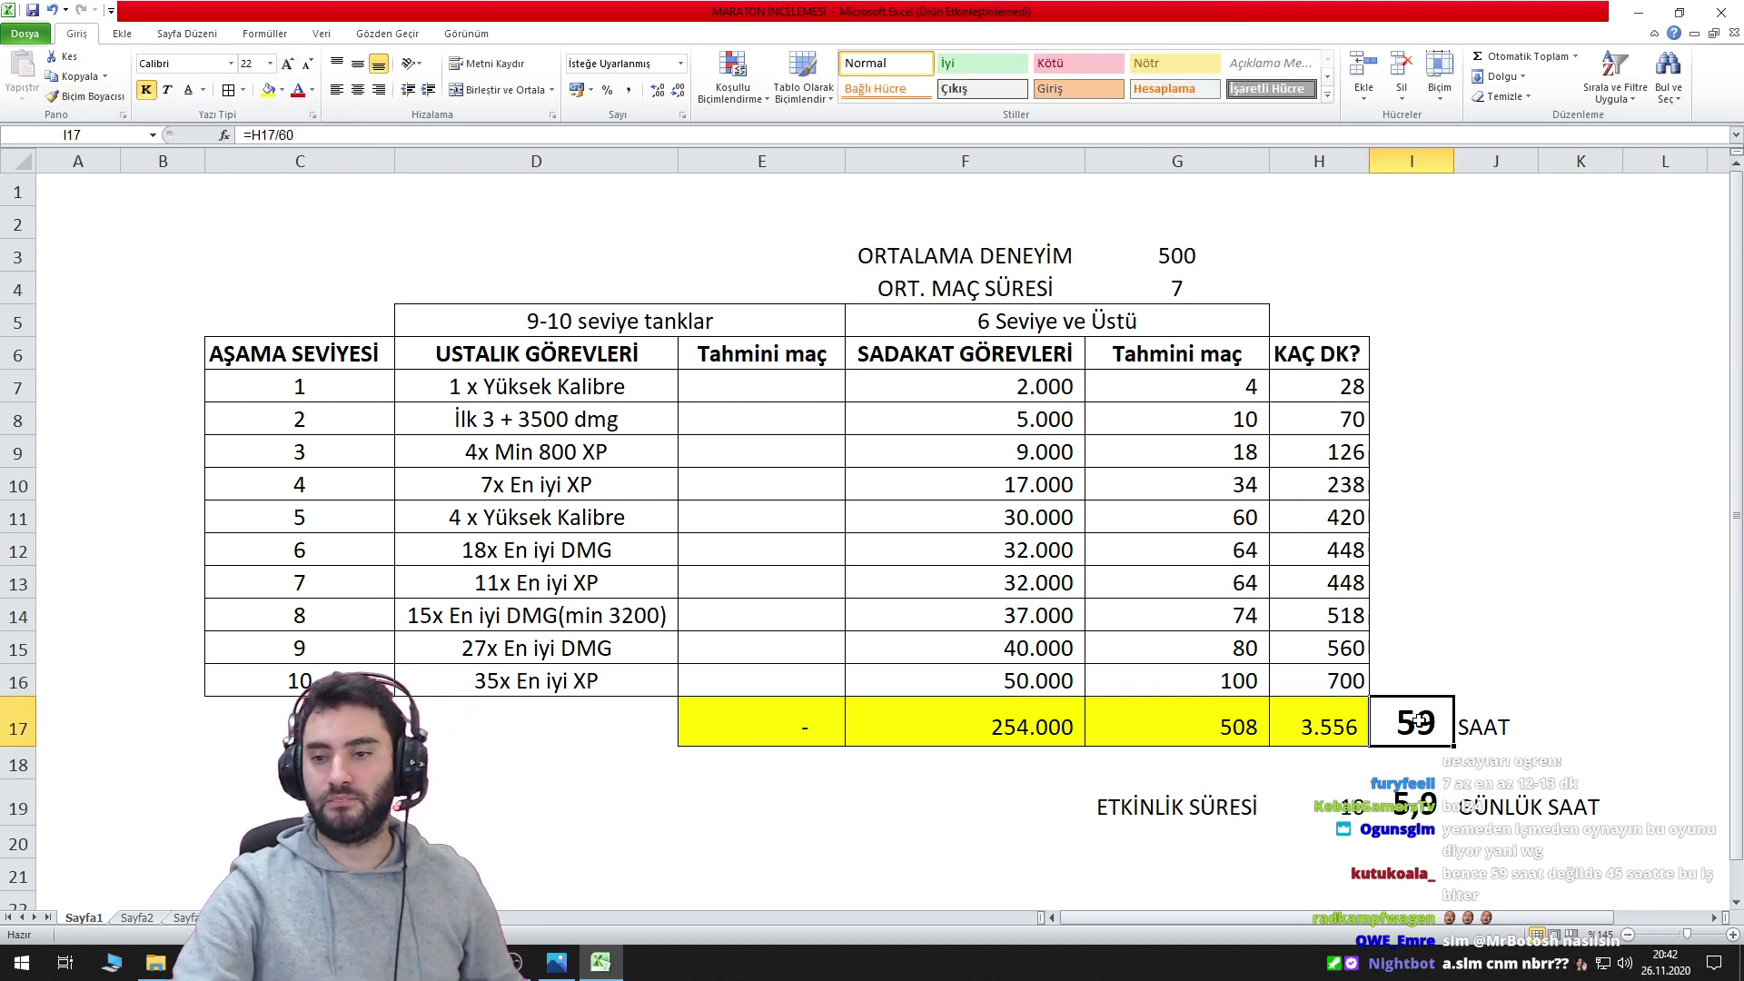
pyautogui.click(1170, 257)
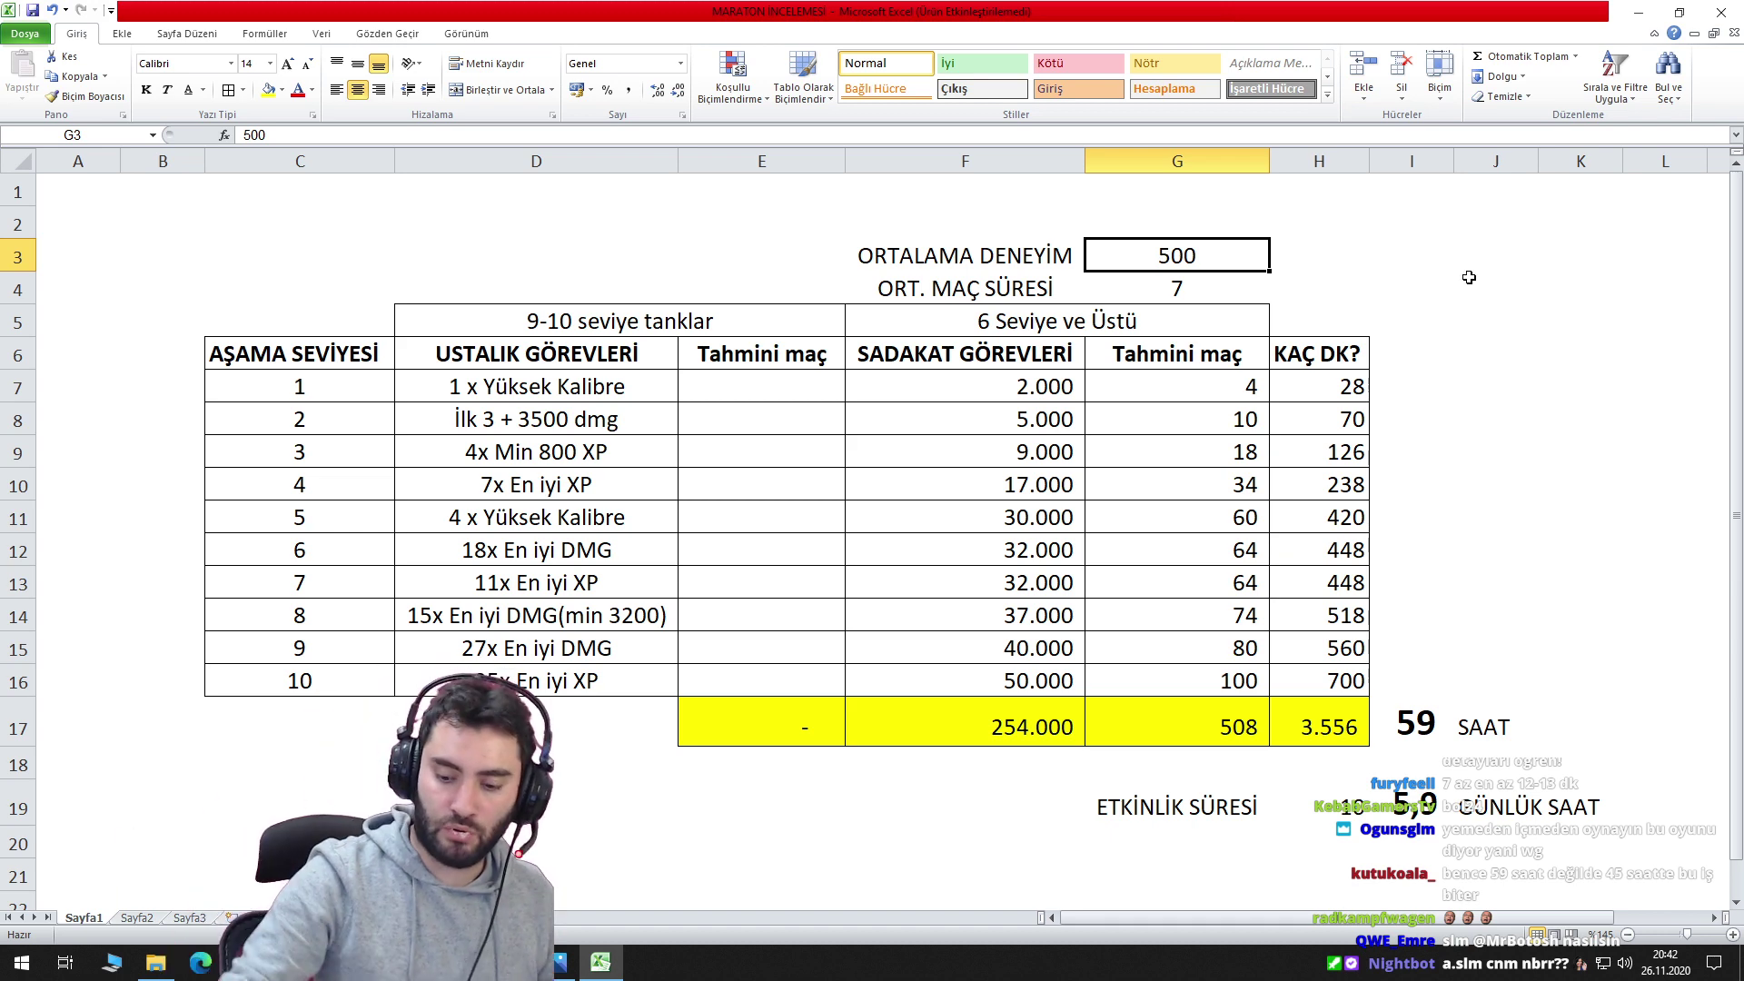
pyautogui.write('600')
pyautogui.press('Return')
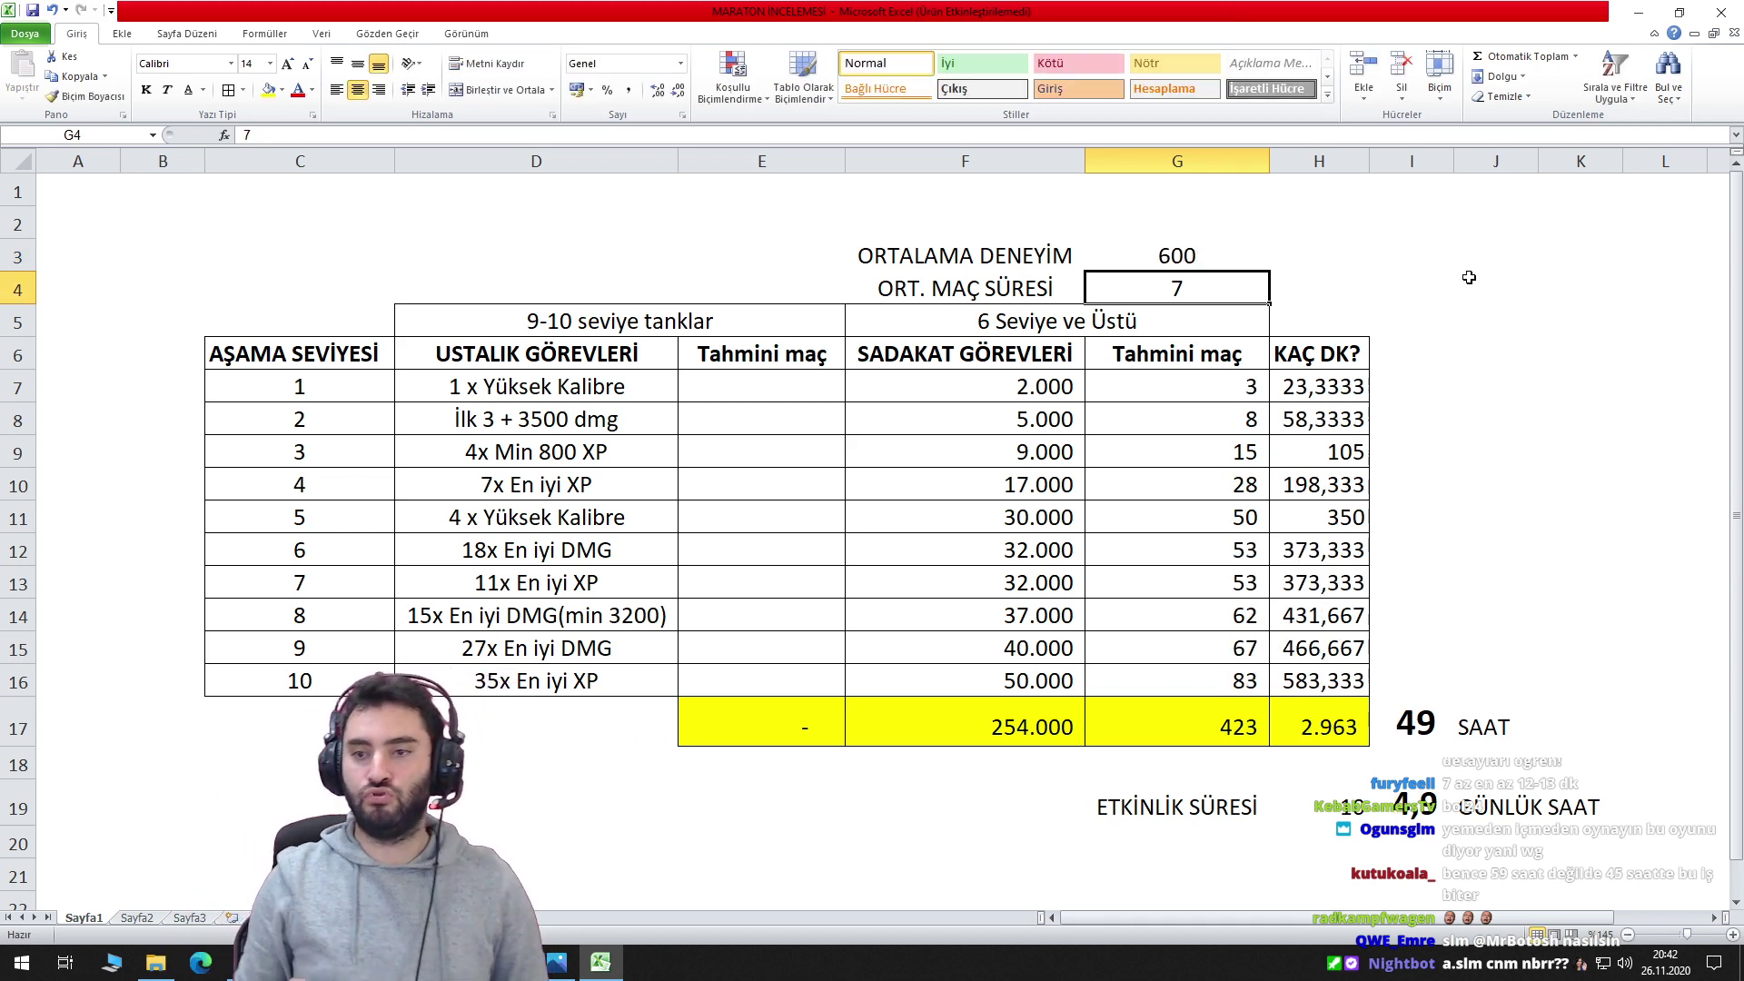
pyautogui.press('Up')
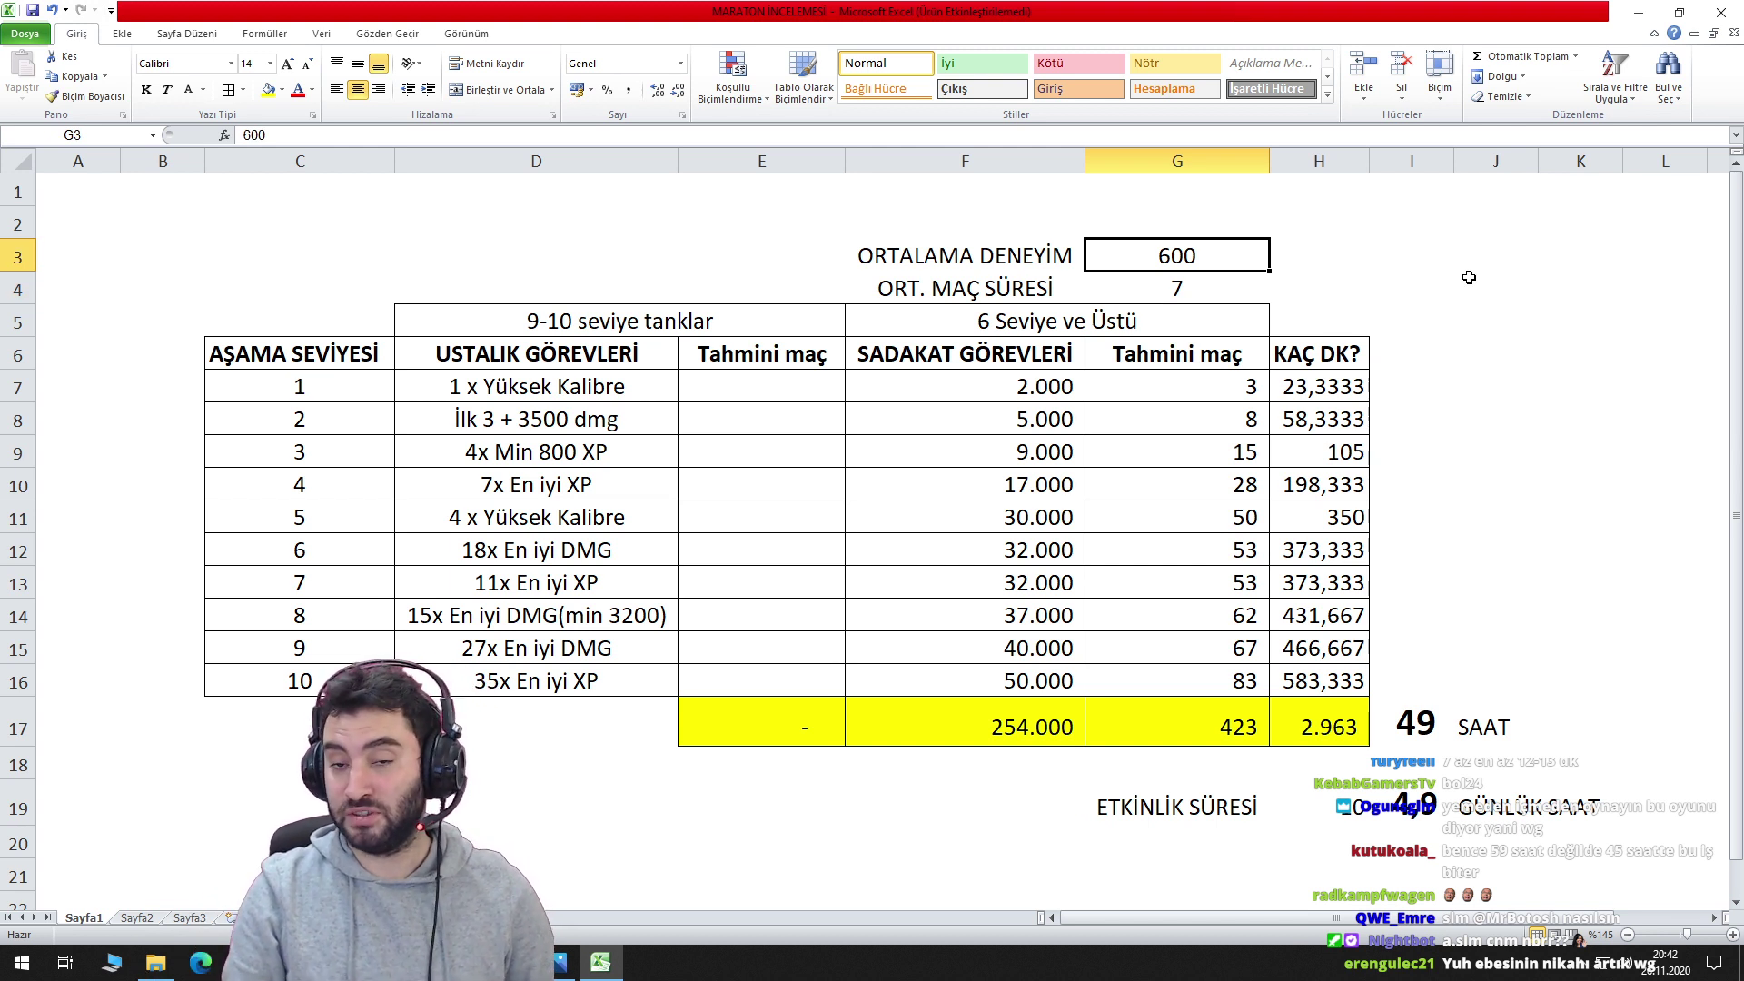
pyautogui.write('700')
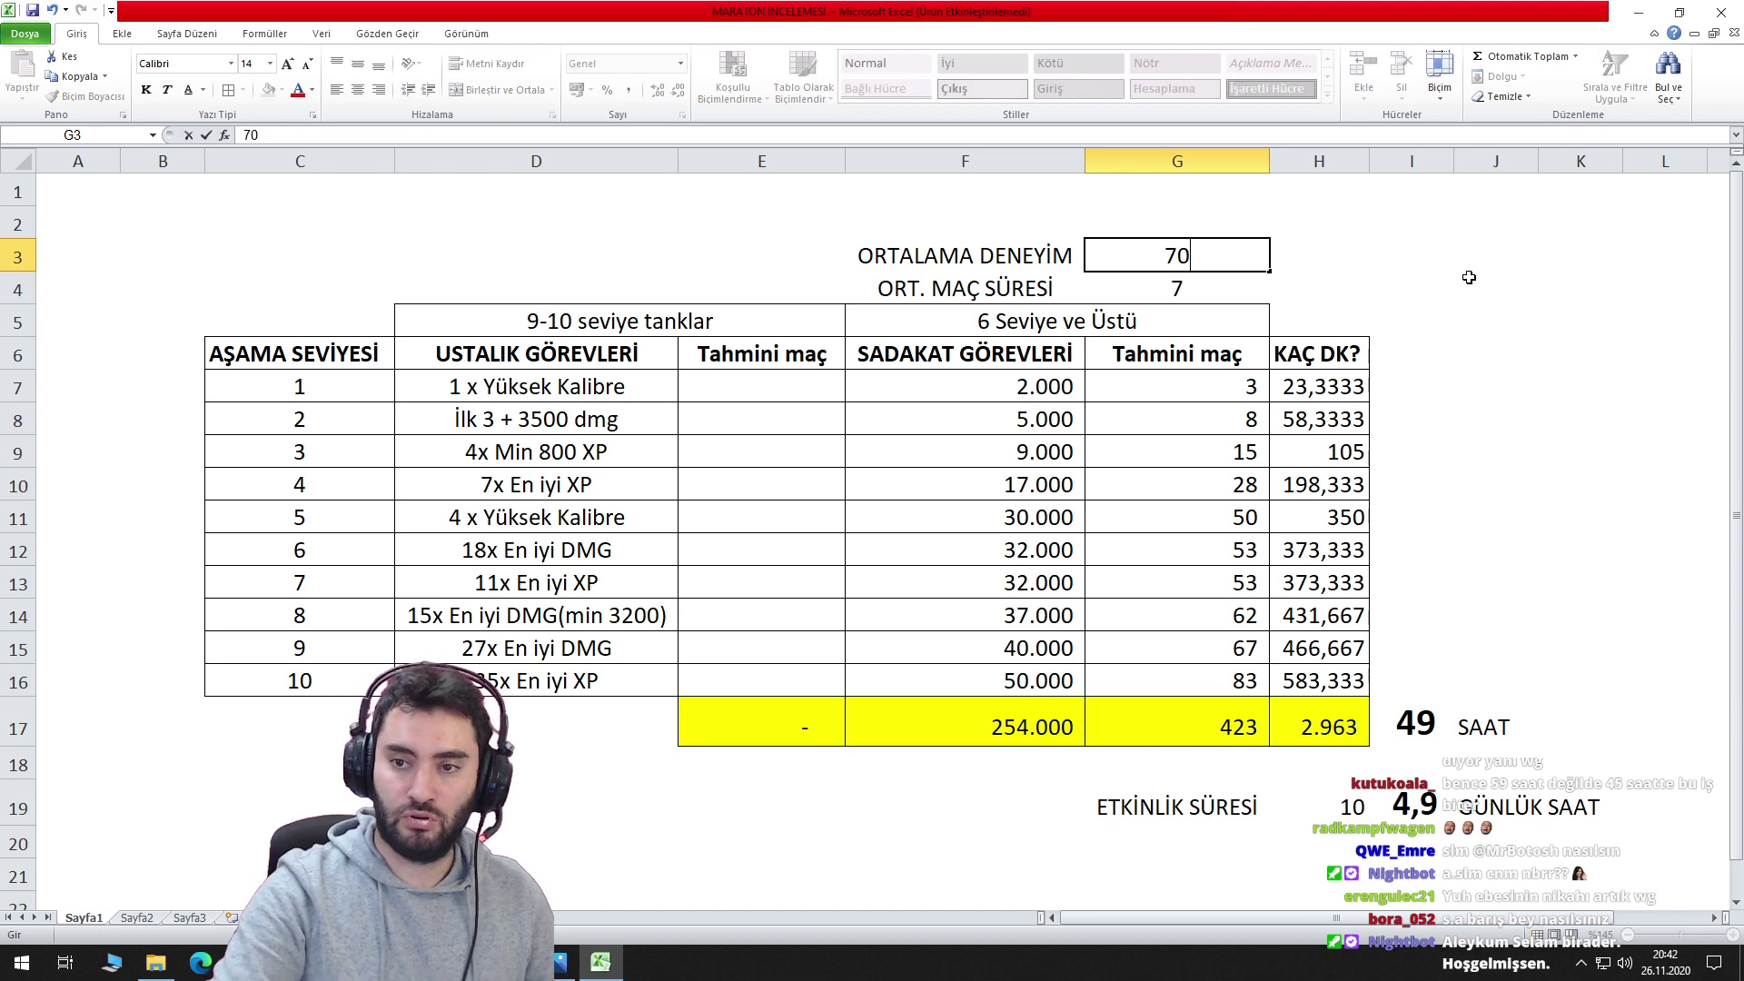
pyautogui.press('Return')
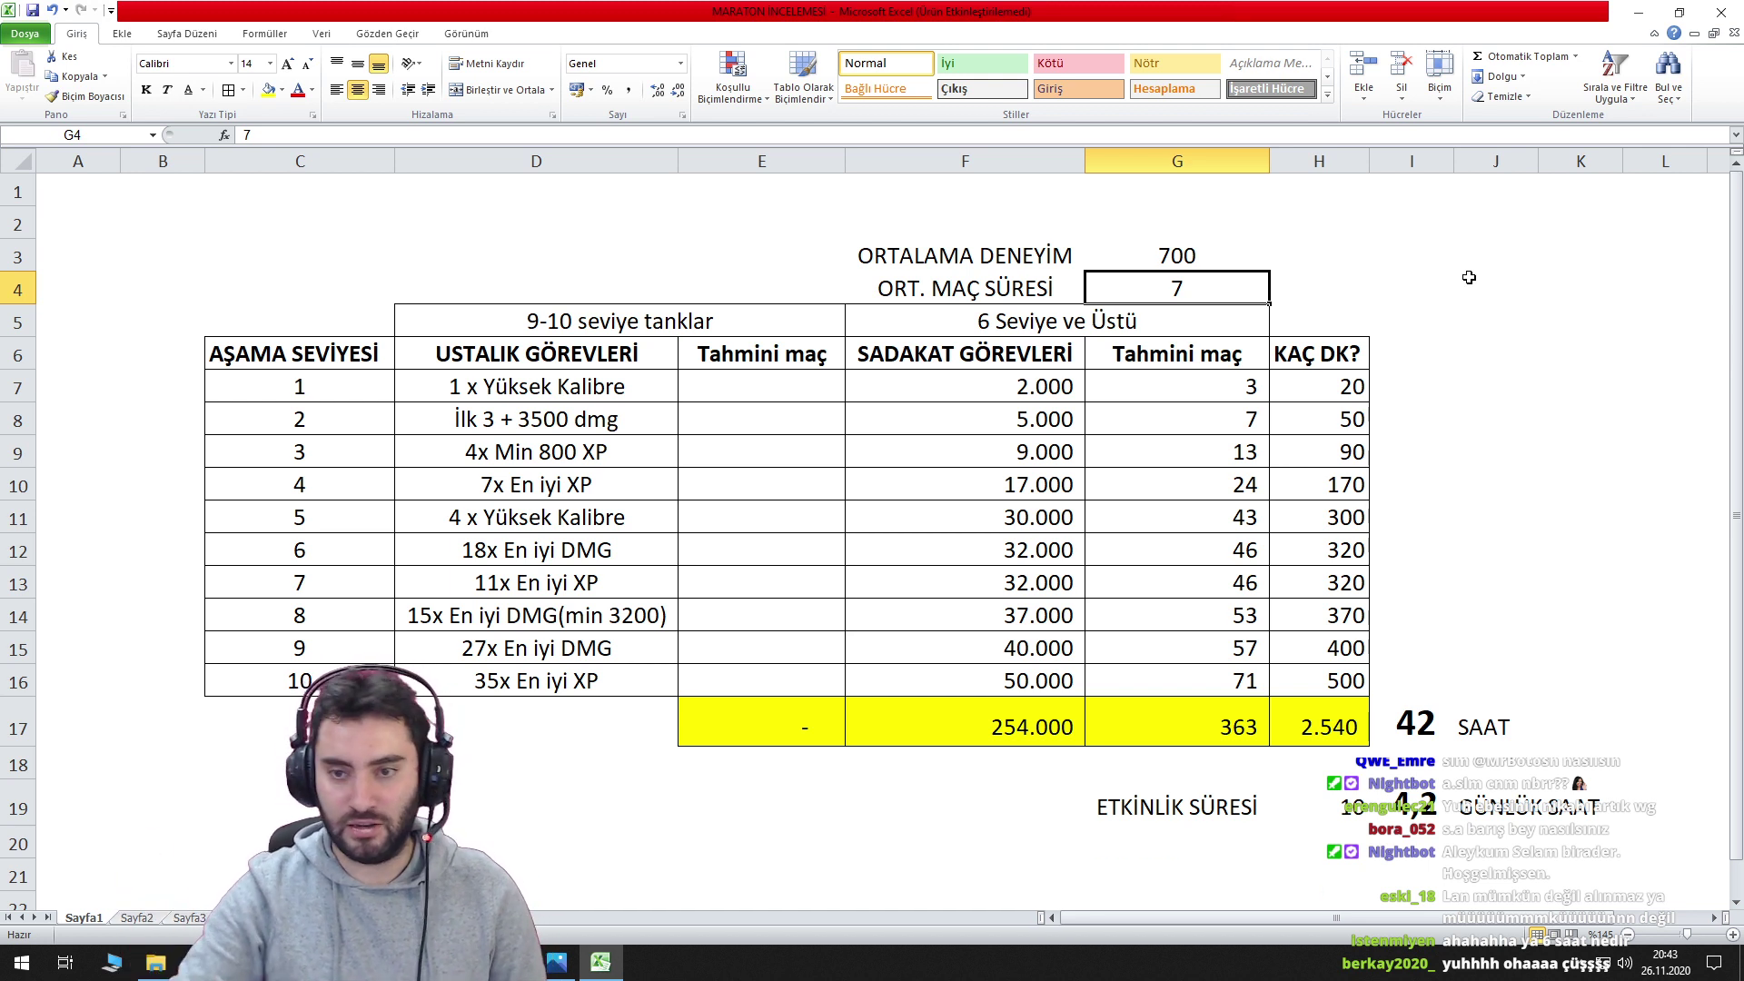
# Set the average experience in G3 to 800.
pyautogui.press('Up')
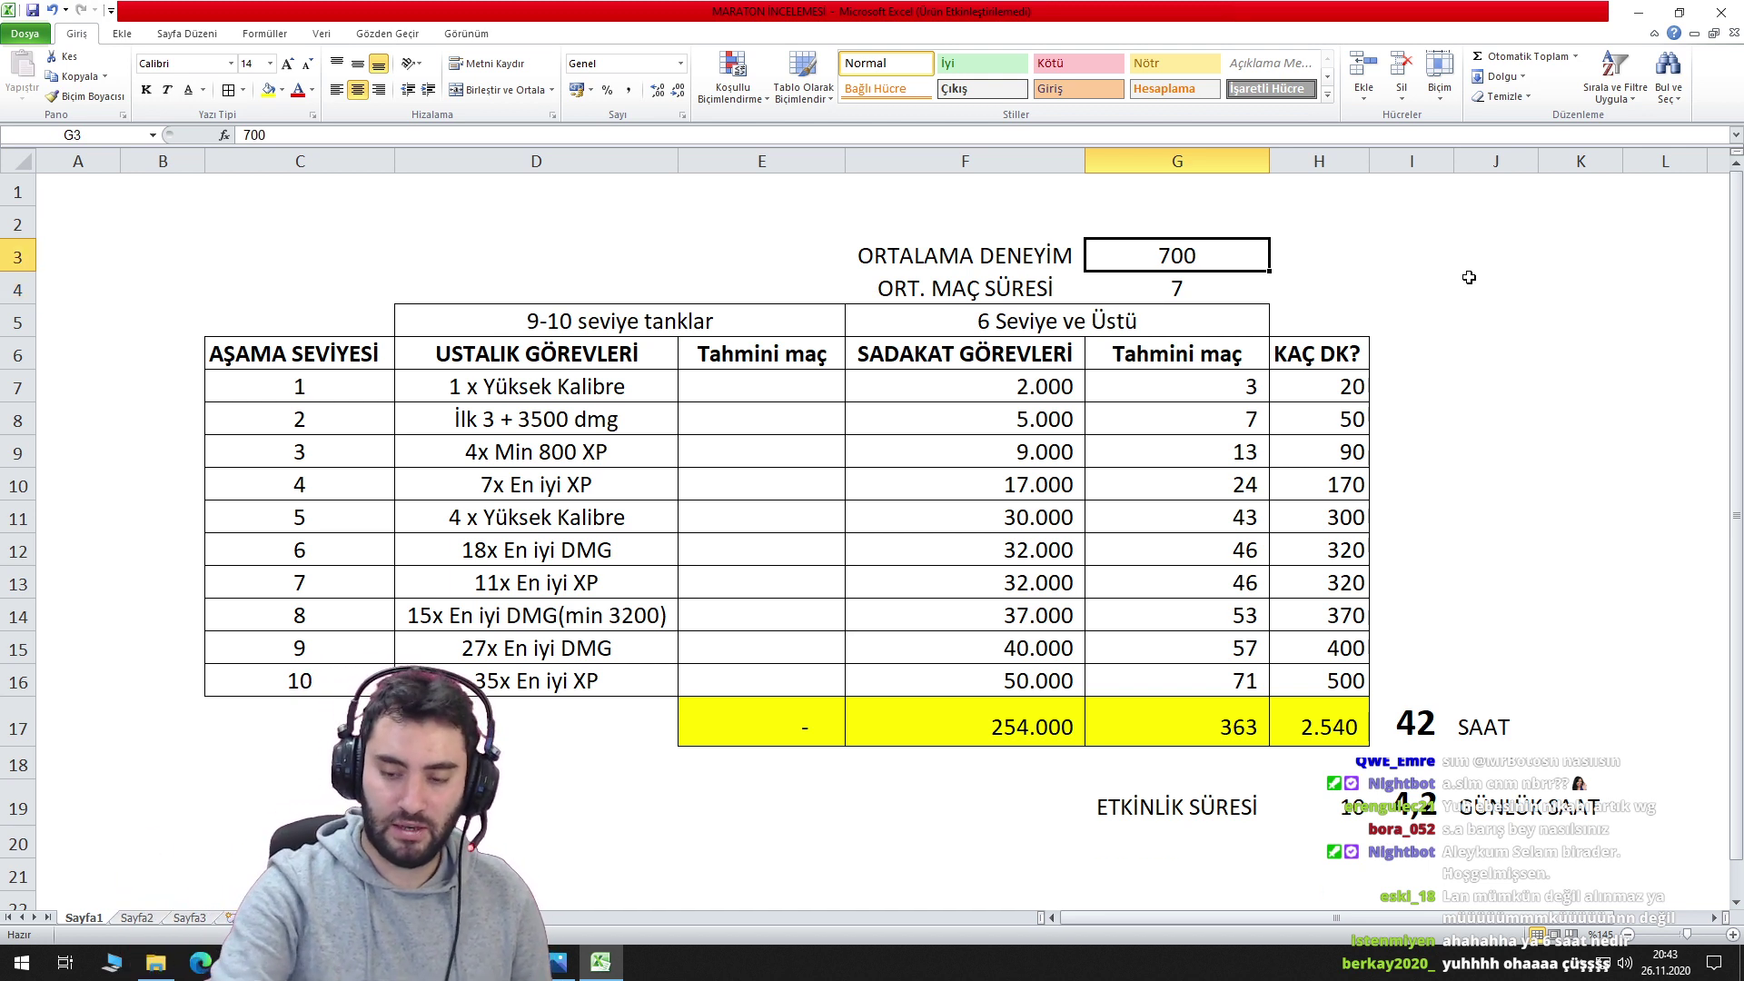
pyautogui.write('800')
pyautogui.press('Return')
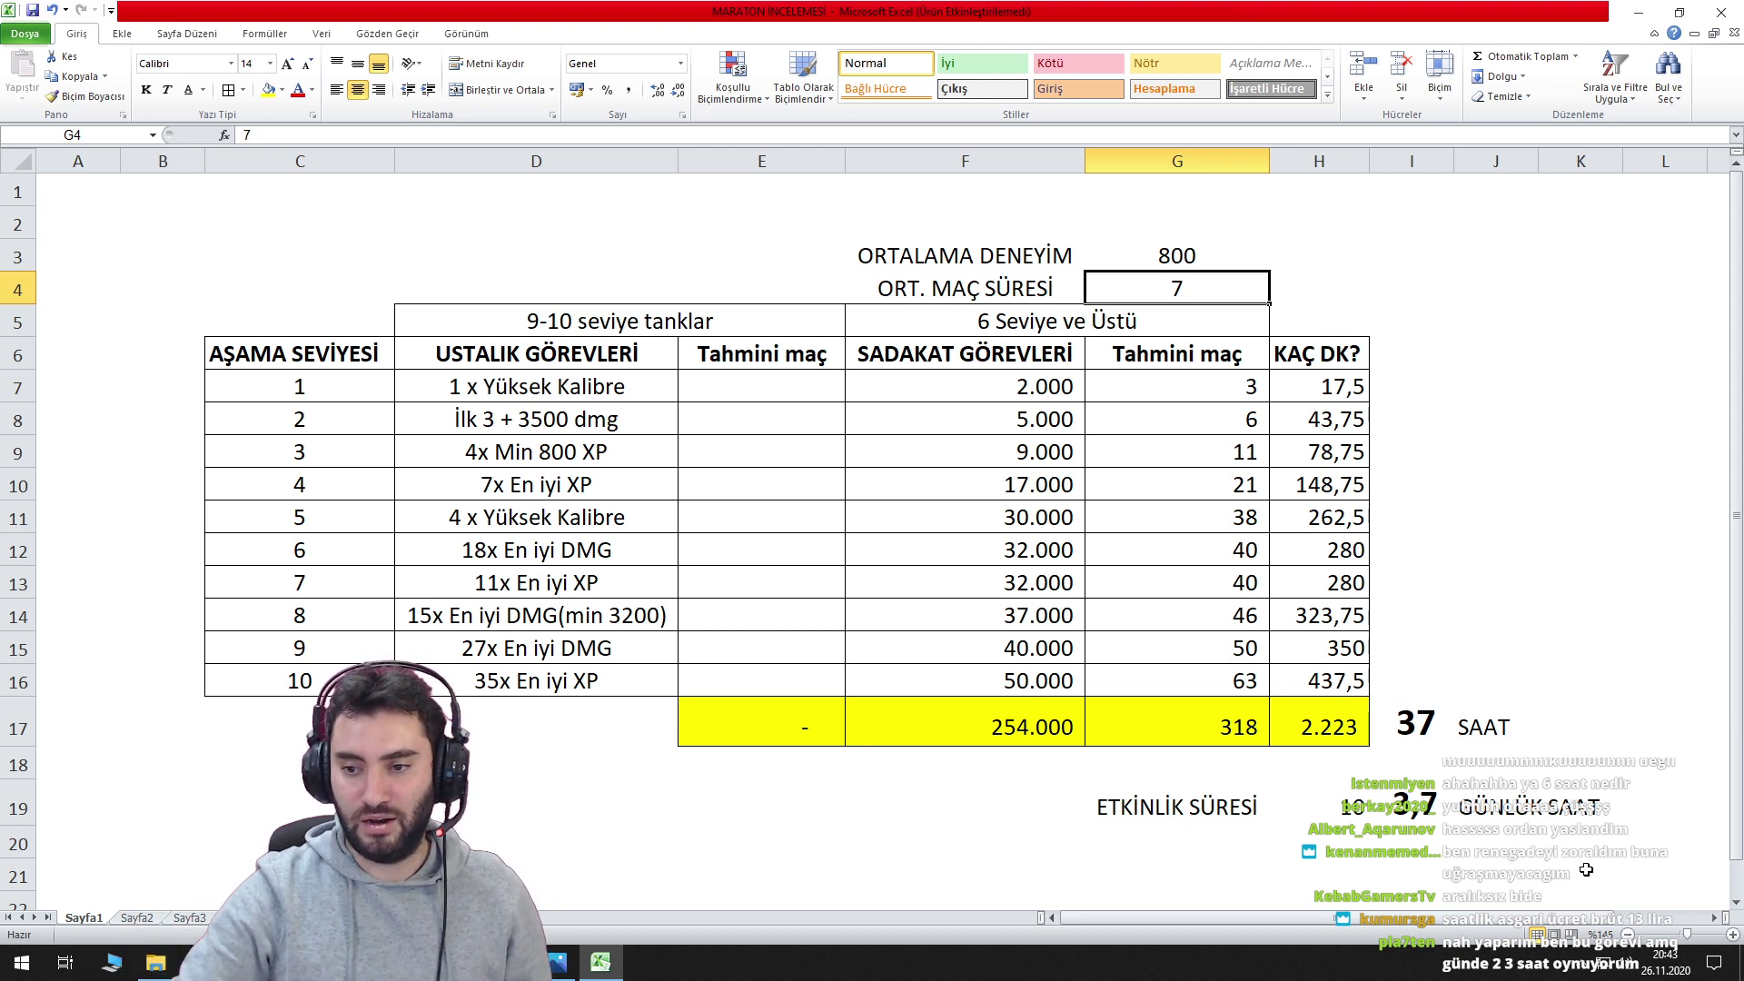
# Centre the event duration in H19 and make the ORTALAMA DENEYİM and ORT. MAÇ SÜRESİ labels in F3:F4 bold.
pyautogui.click(1319, 807)
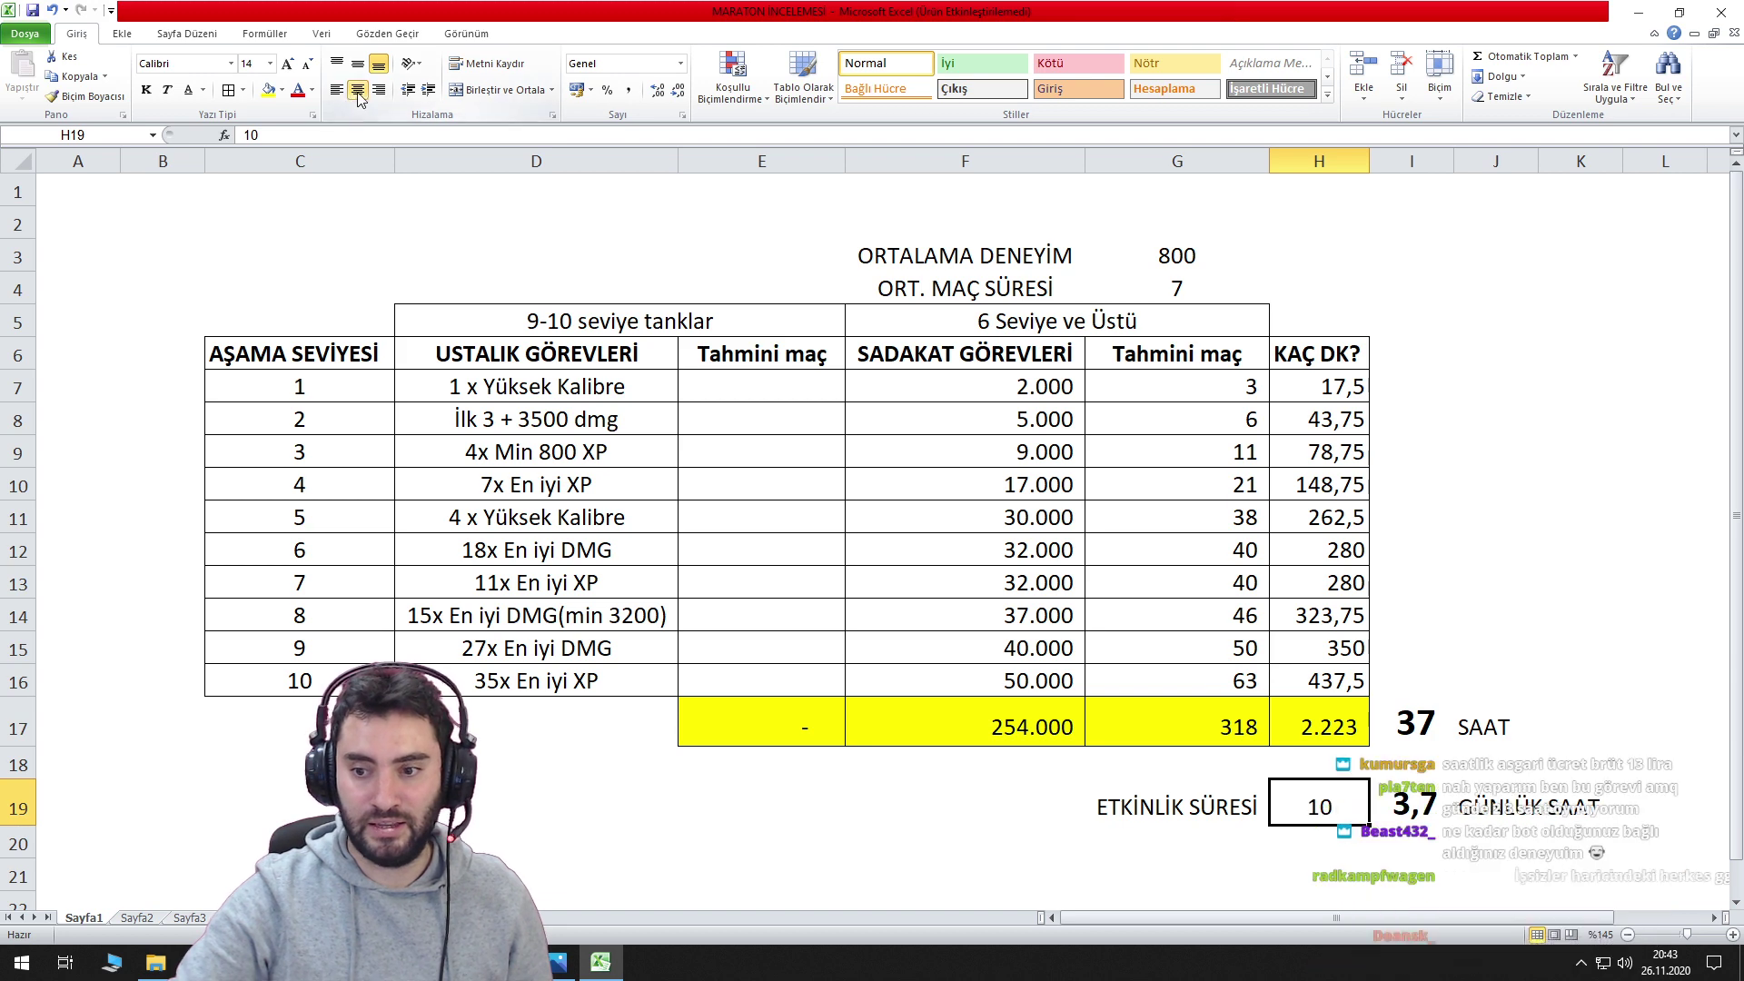
pyautogui.click(1523, 442)
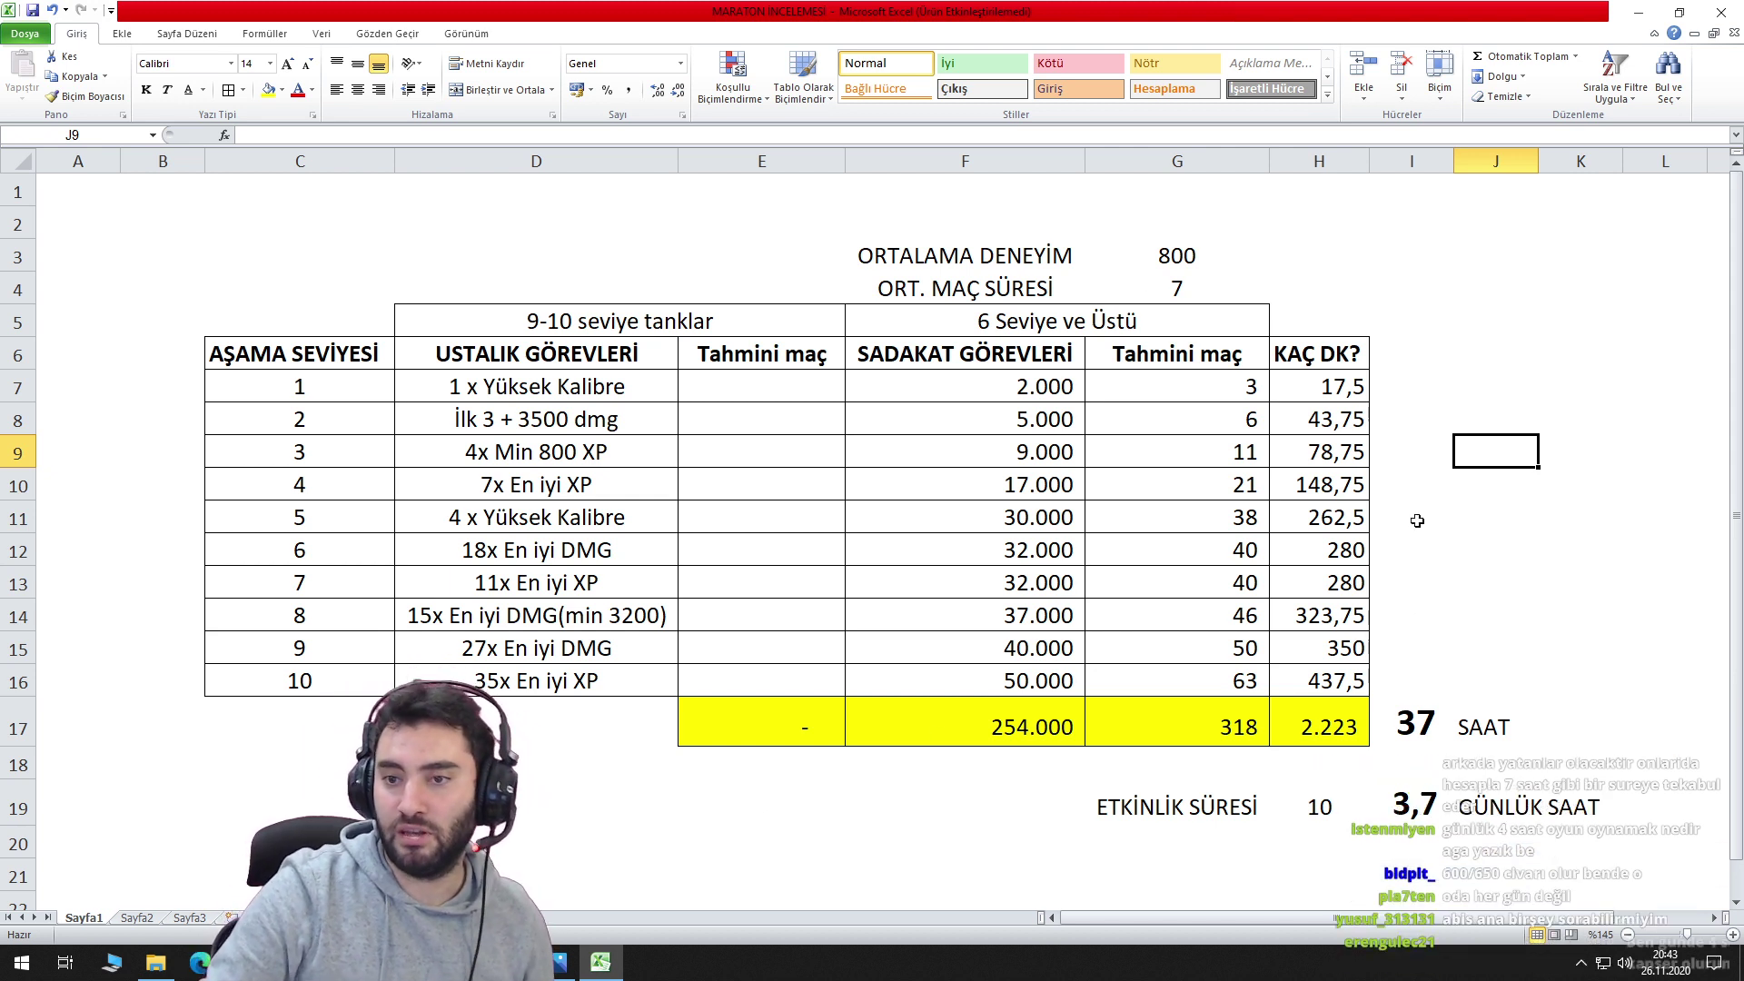
pyautogui.moveTo(966, 258); pyautogui.dragTo(970, 287)
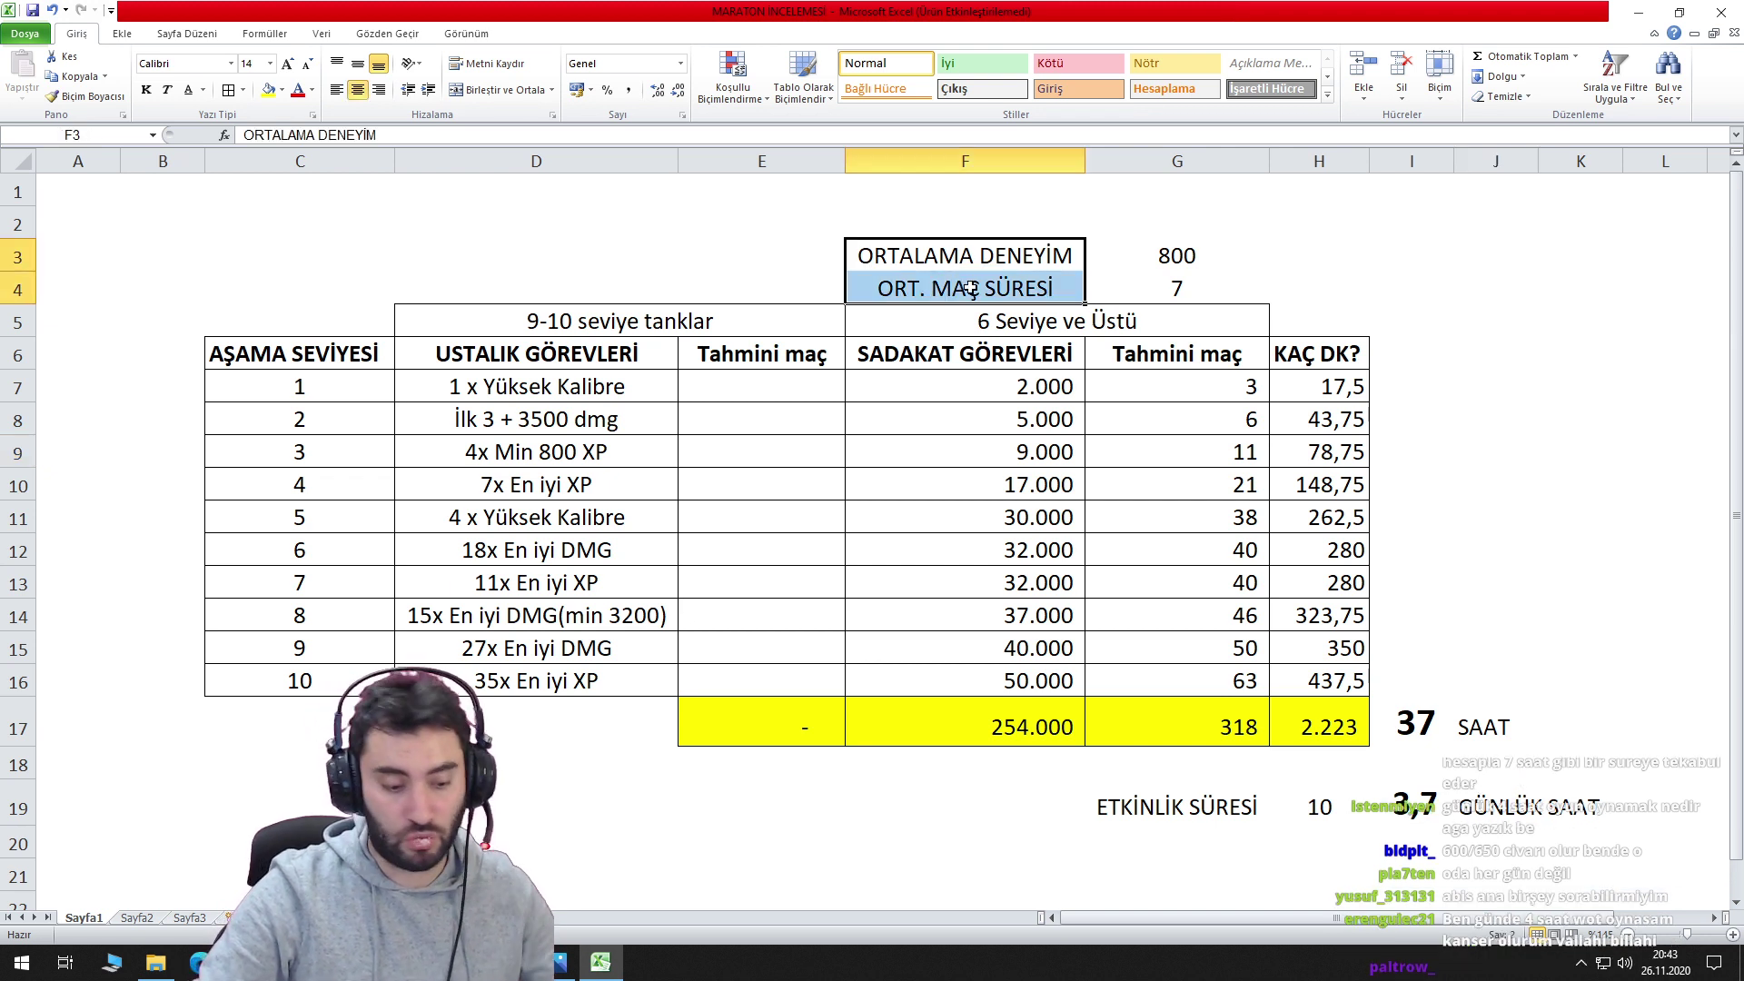
pyautogui.hotkey('ctrl', 'b')
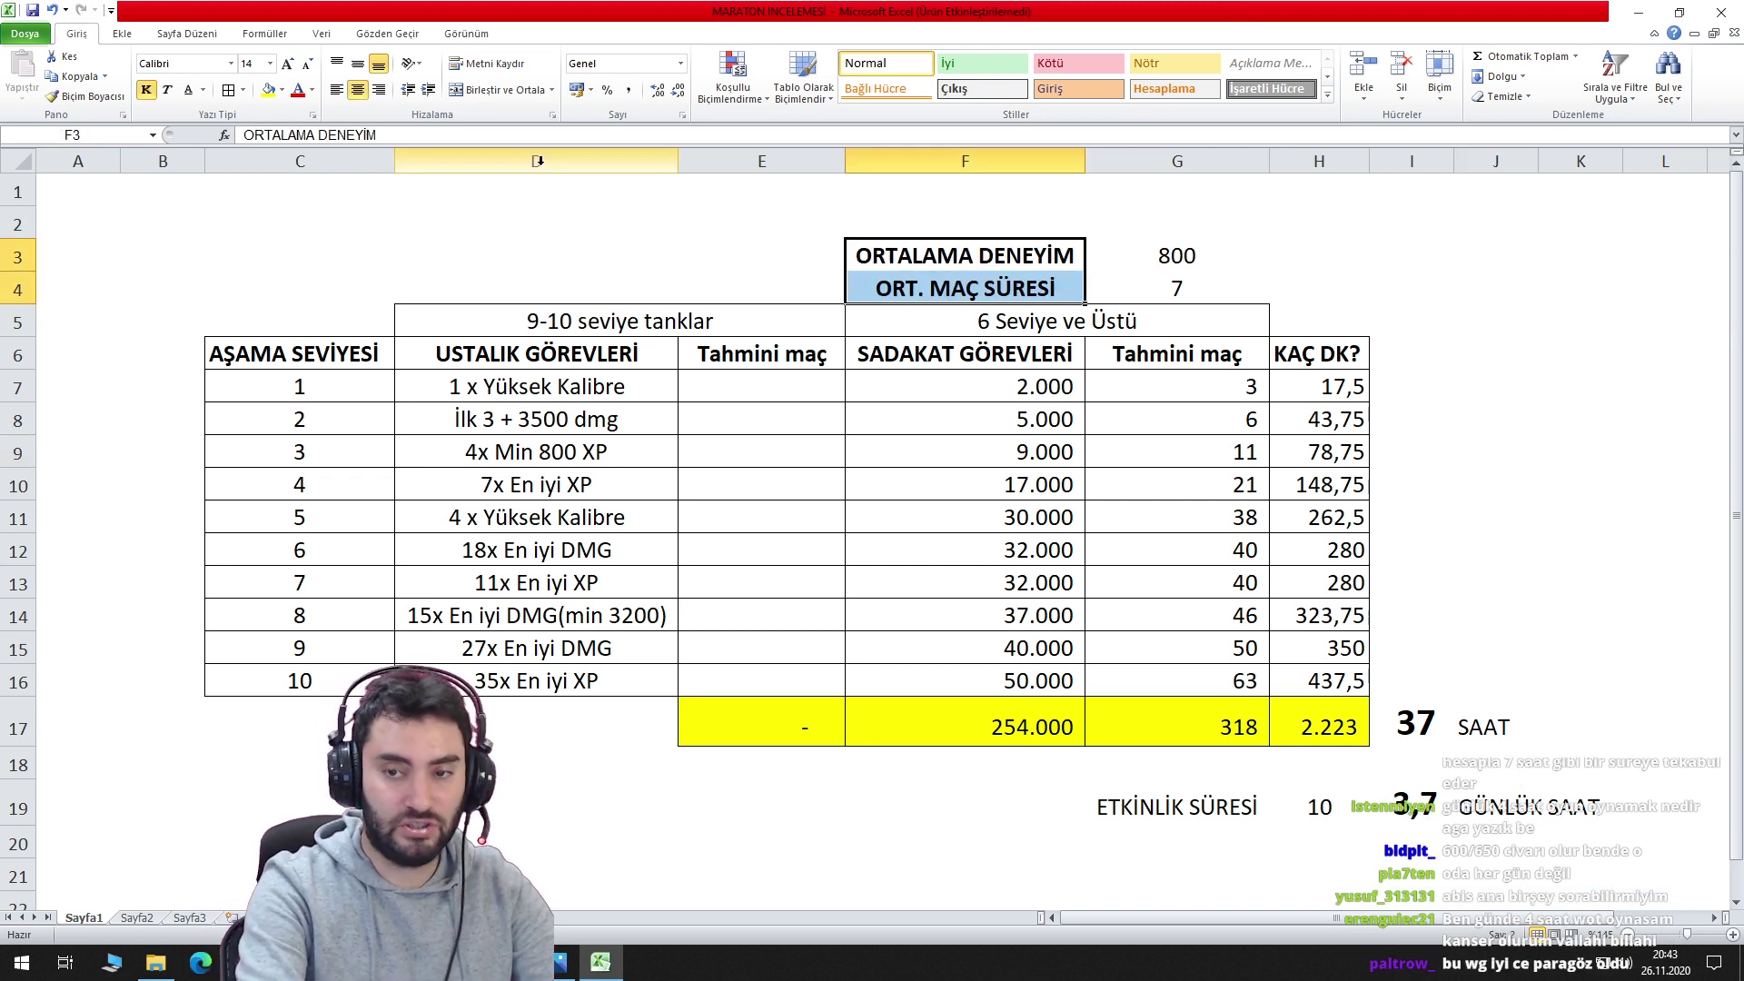
pyautogui.click(1163, 256)
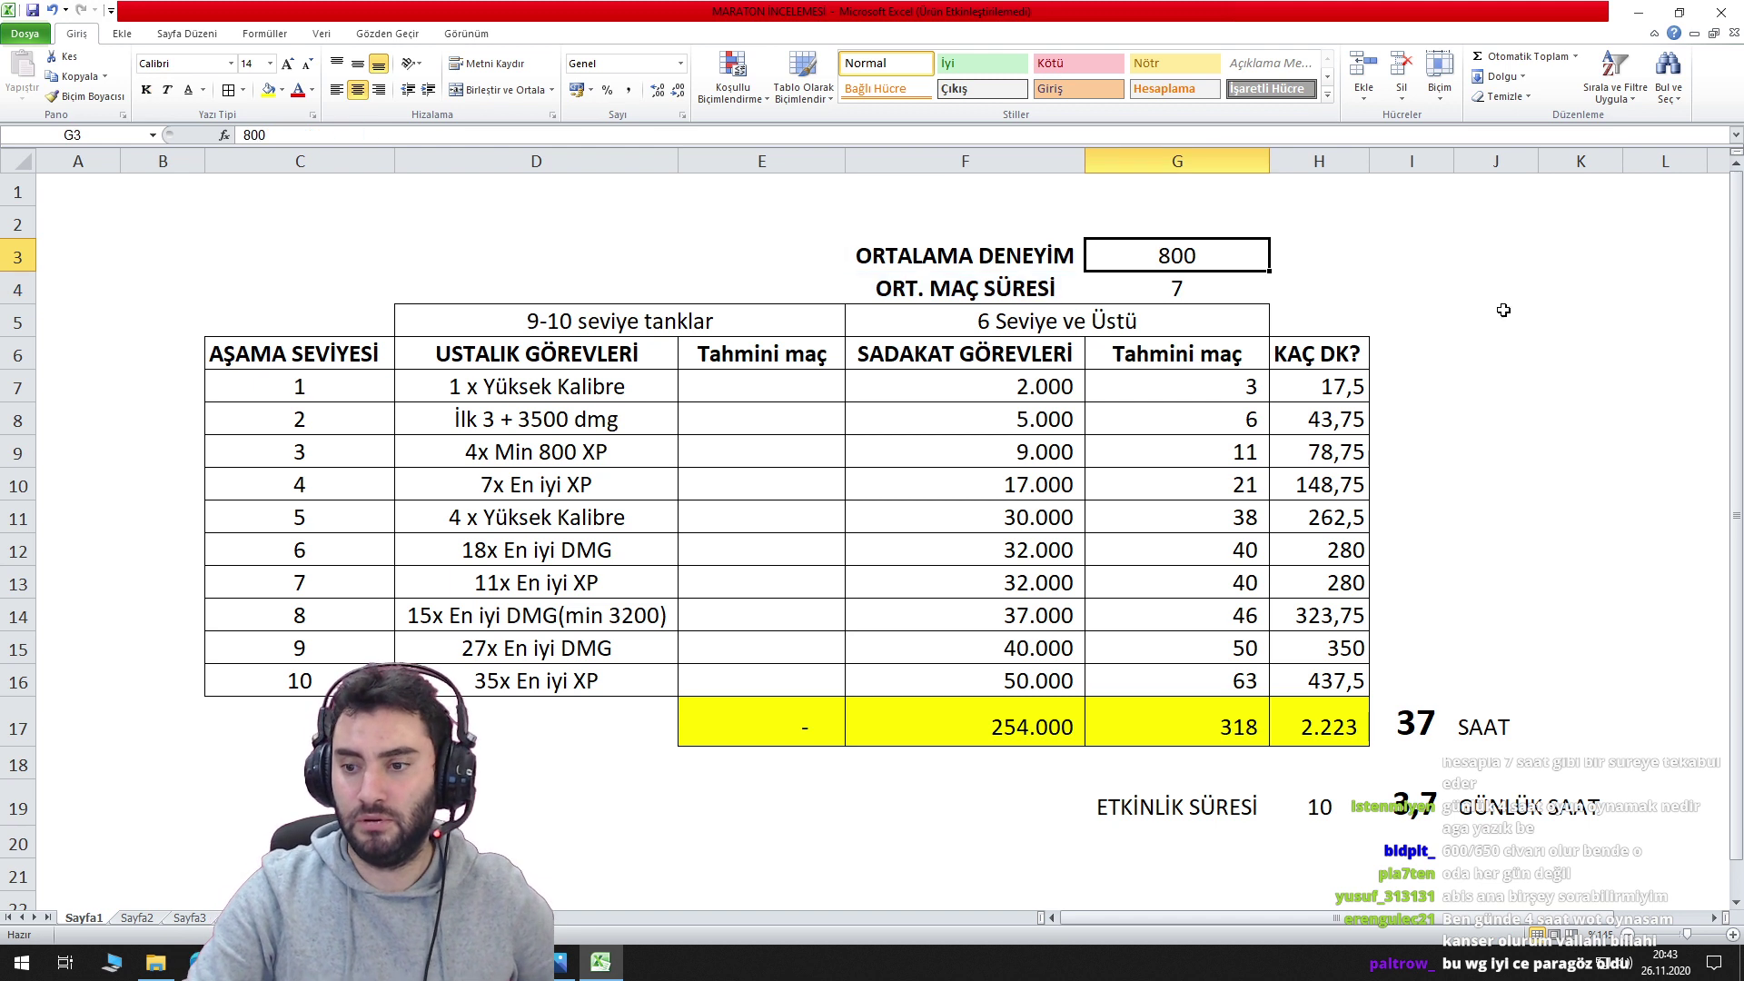
pyautogui.click(1506, 321)
pyautogui.click(797, 974)
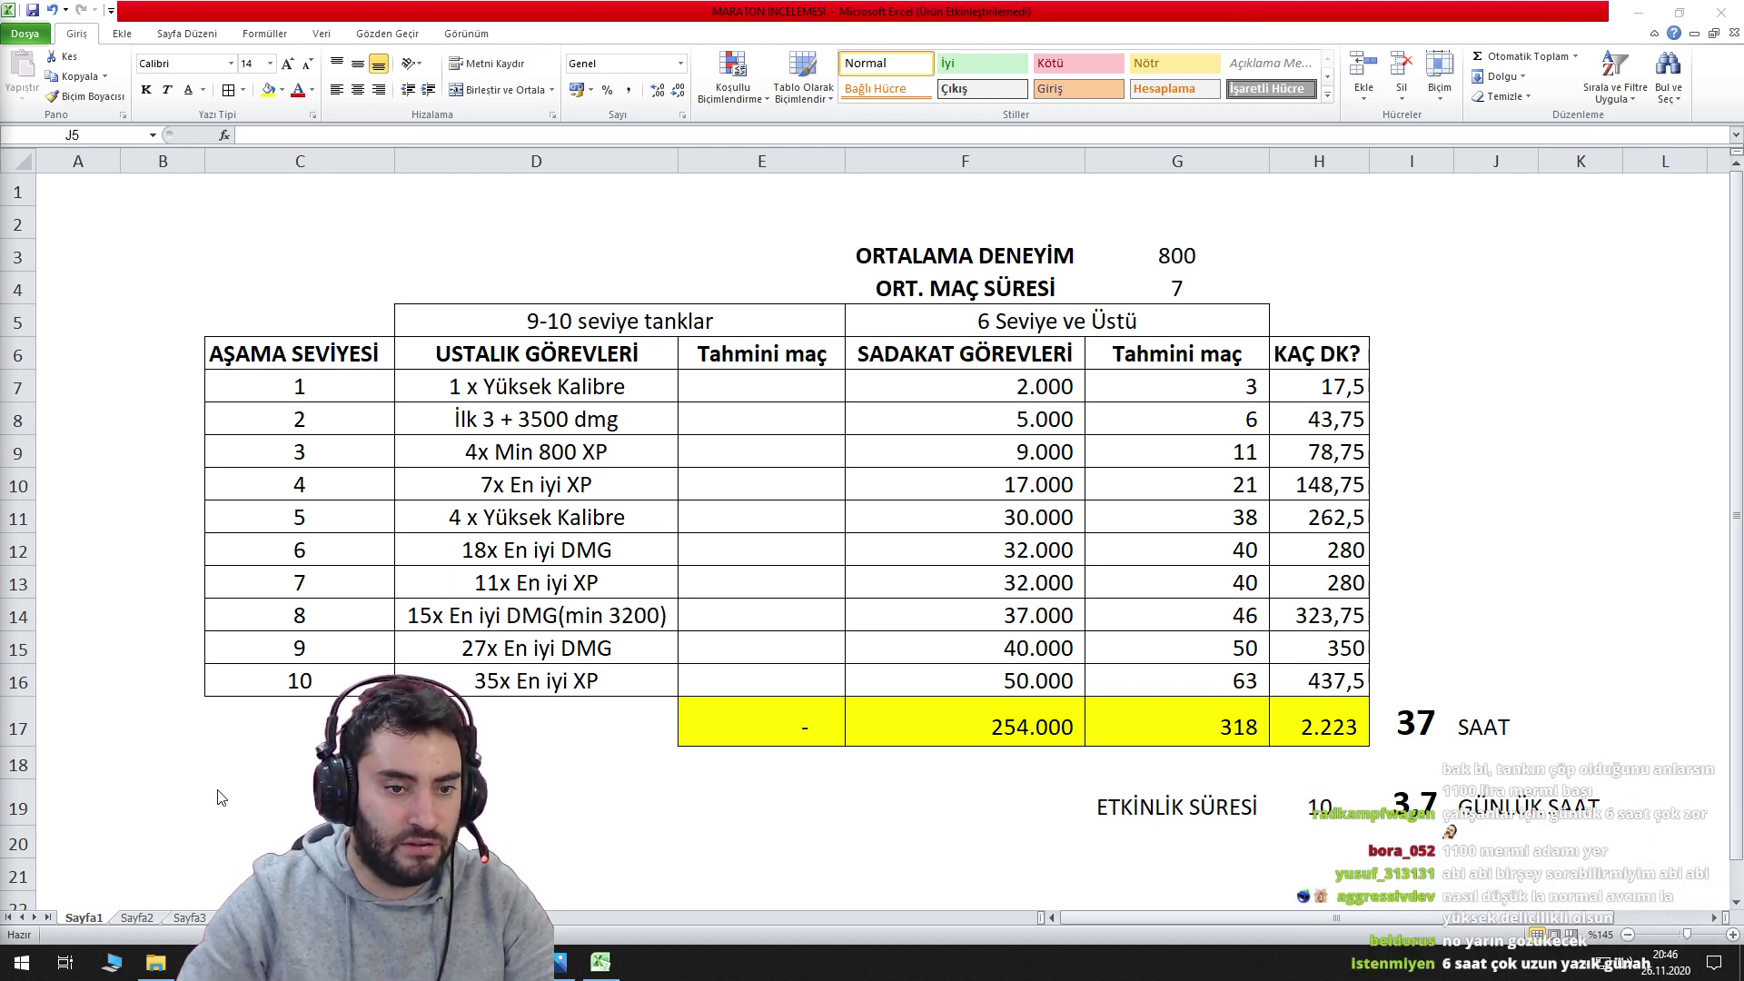
pyautogui.moveTo(312, 381); pyautogui.dragTo(321, 706)
pyautogui.click(747, 840)
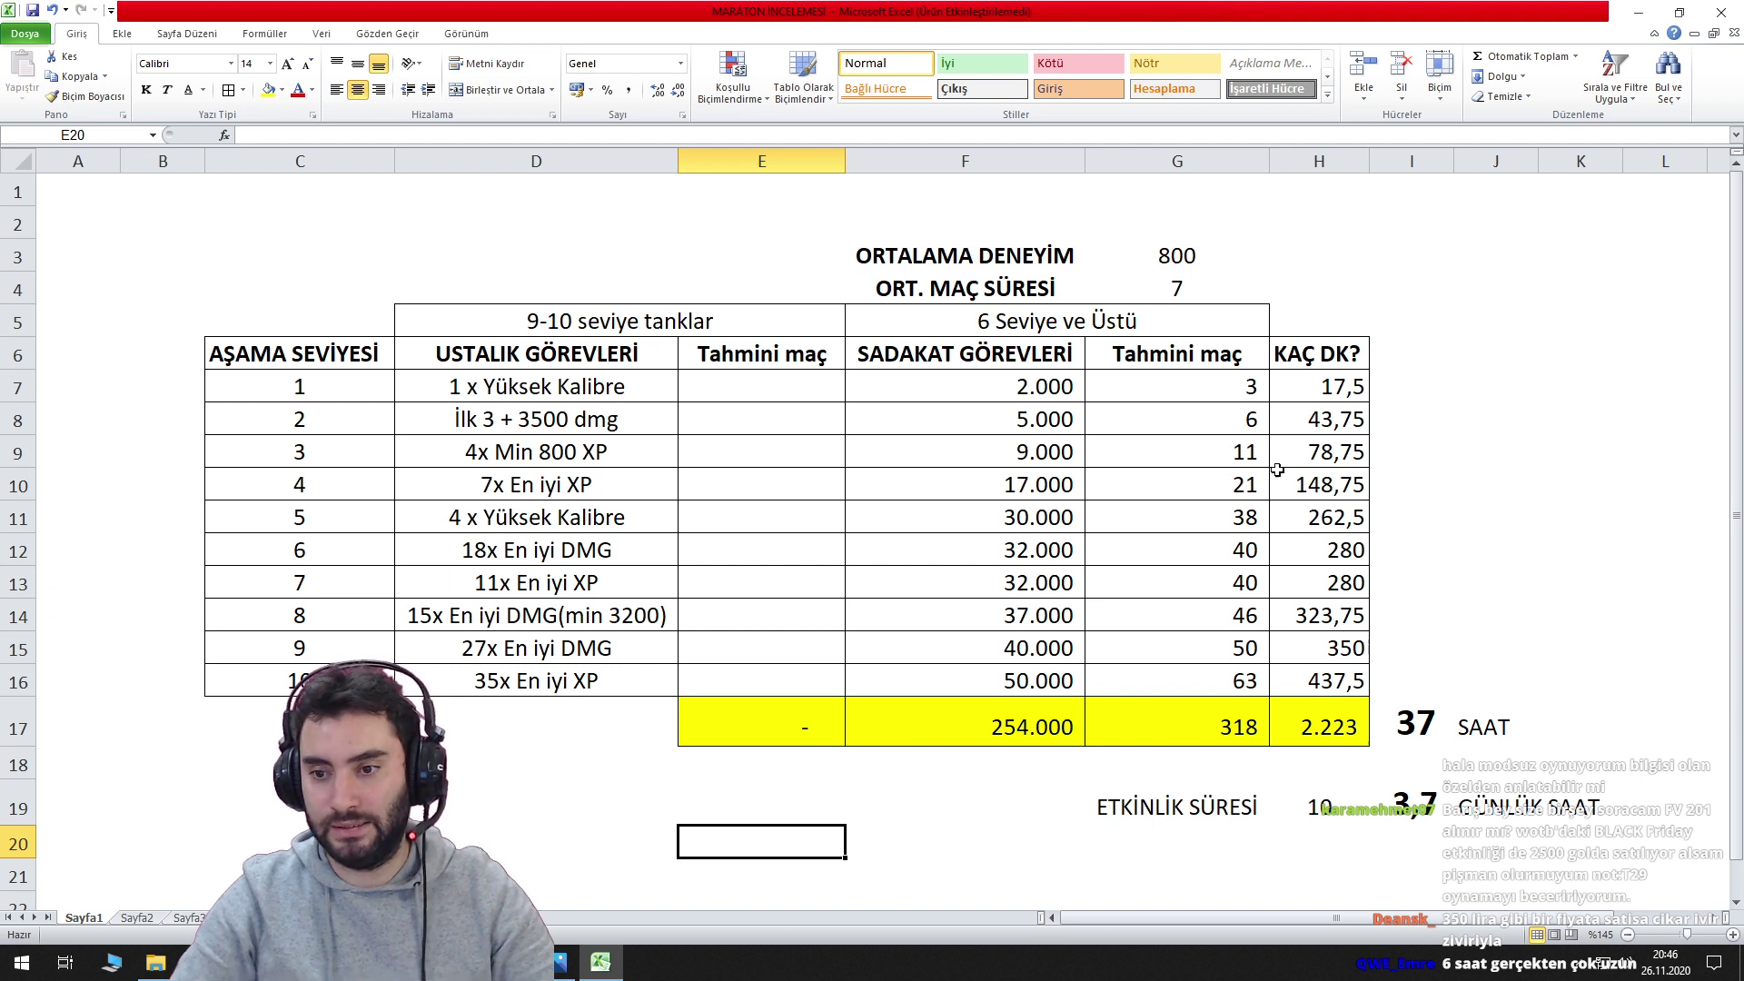
# Enter the header KÜMÜLATİF MAÇ SAYISI in I6 and reference the first stage's battle count in I7 with +G7.
pyautogui.click(1406, 364)
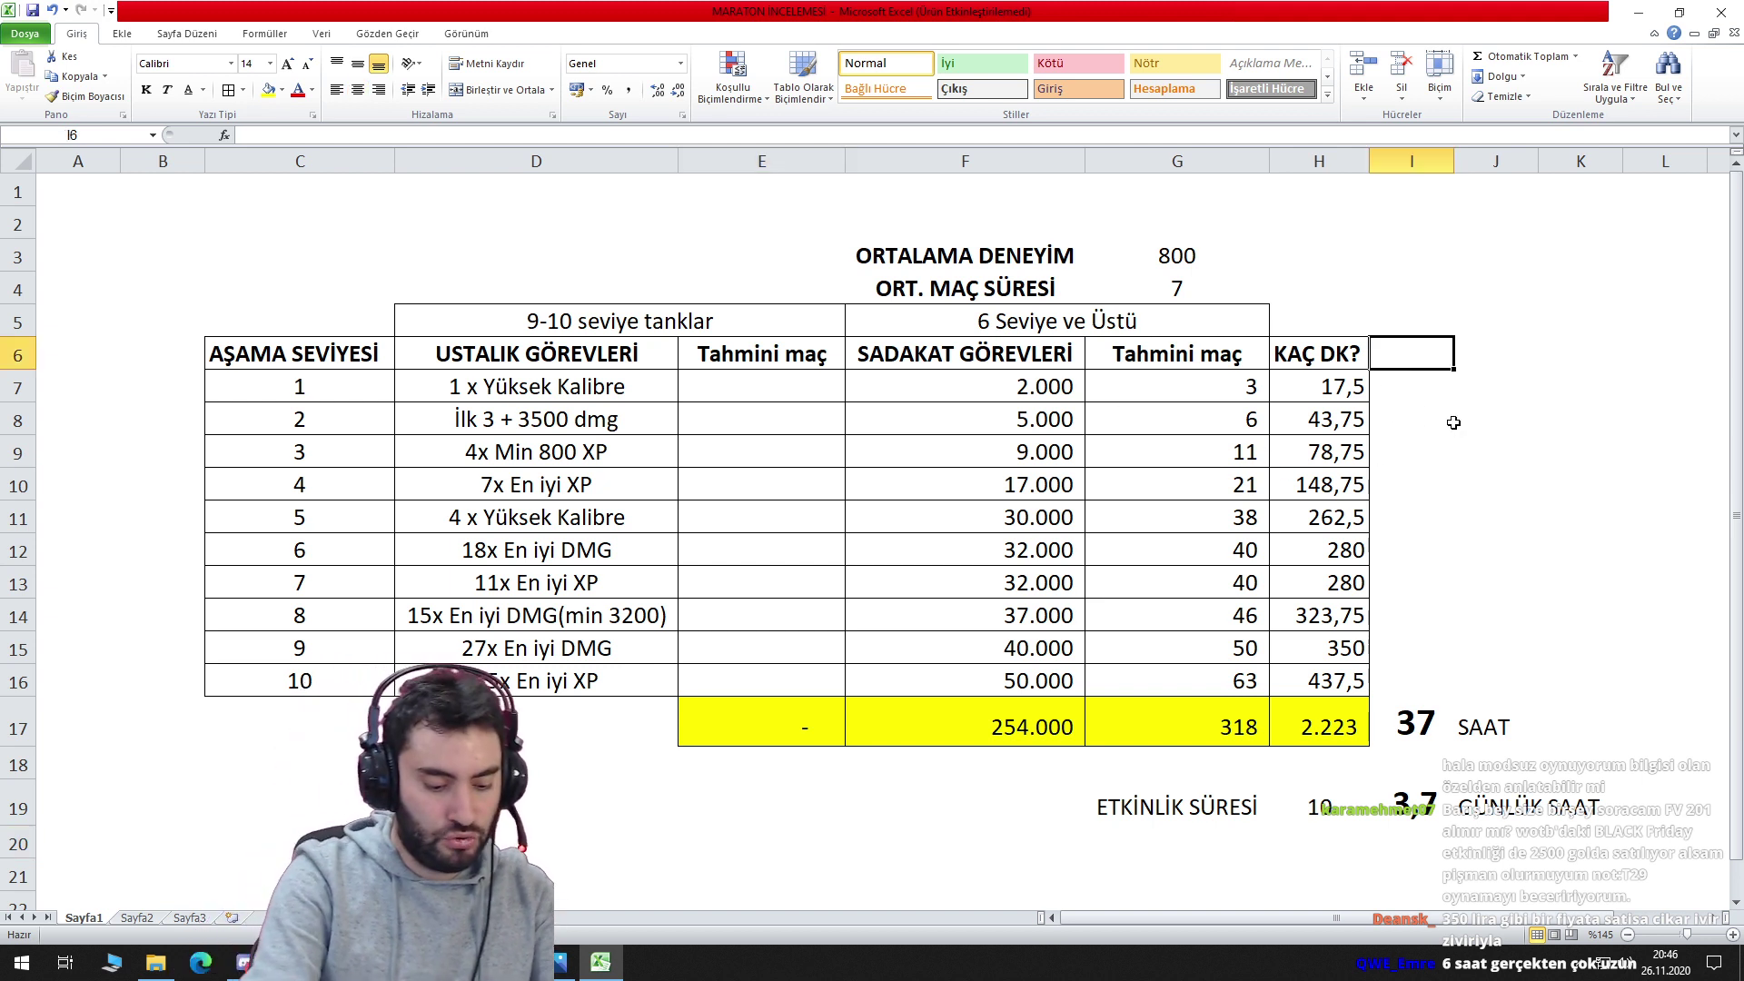
pyautogui.write('KÜMÜLATİF')
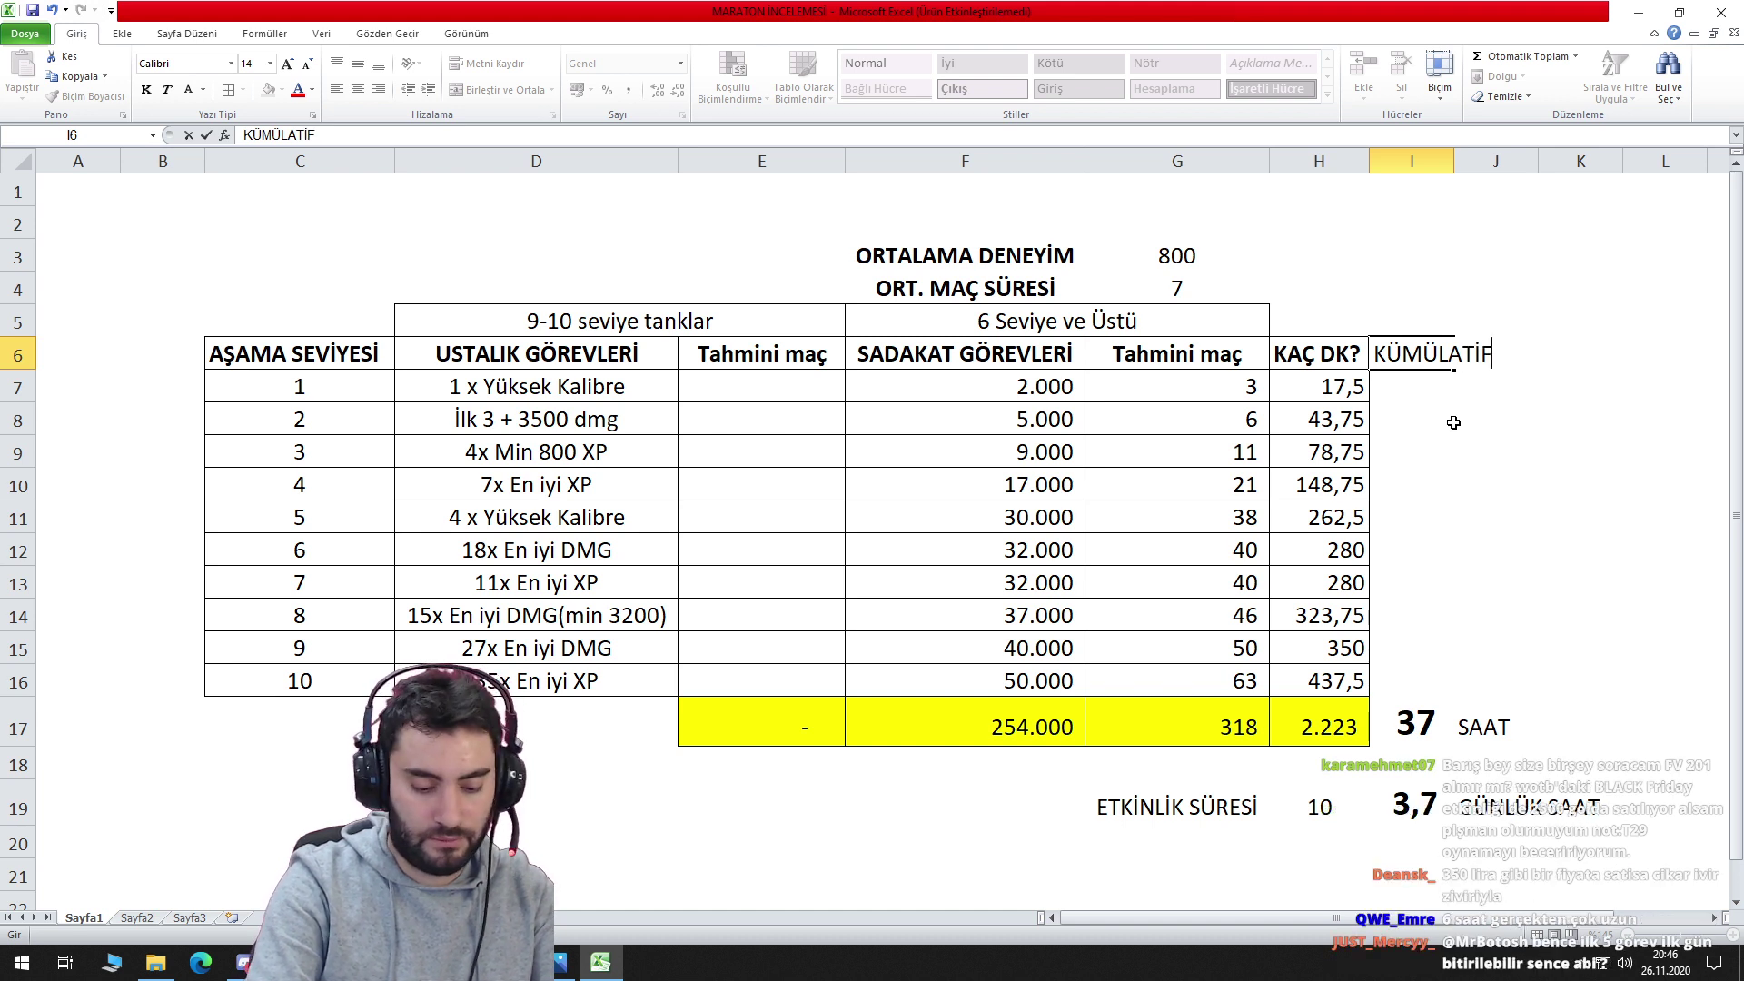
pyautogui.write(' MAÇ SAYIS')
pyautogui.press('Return')
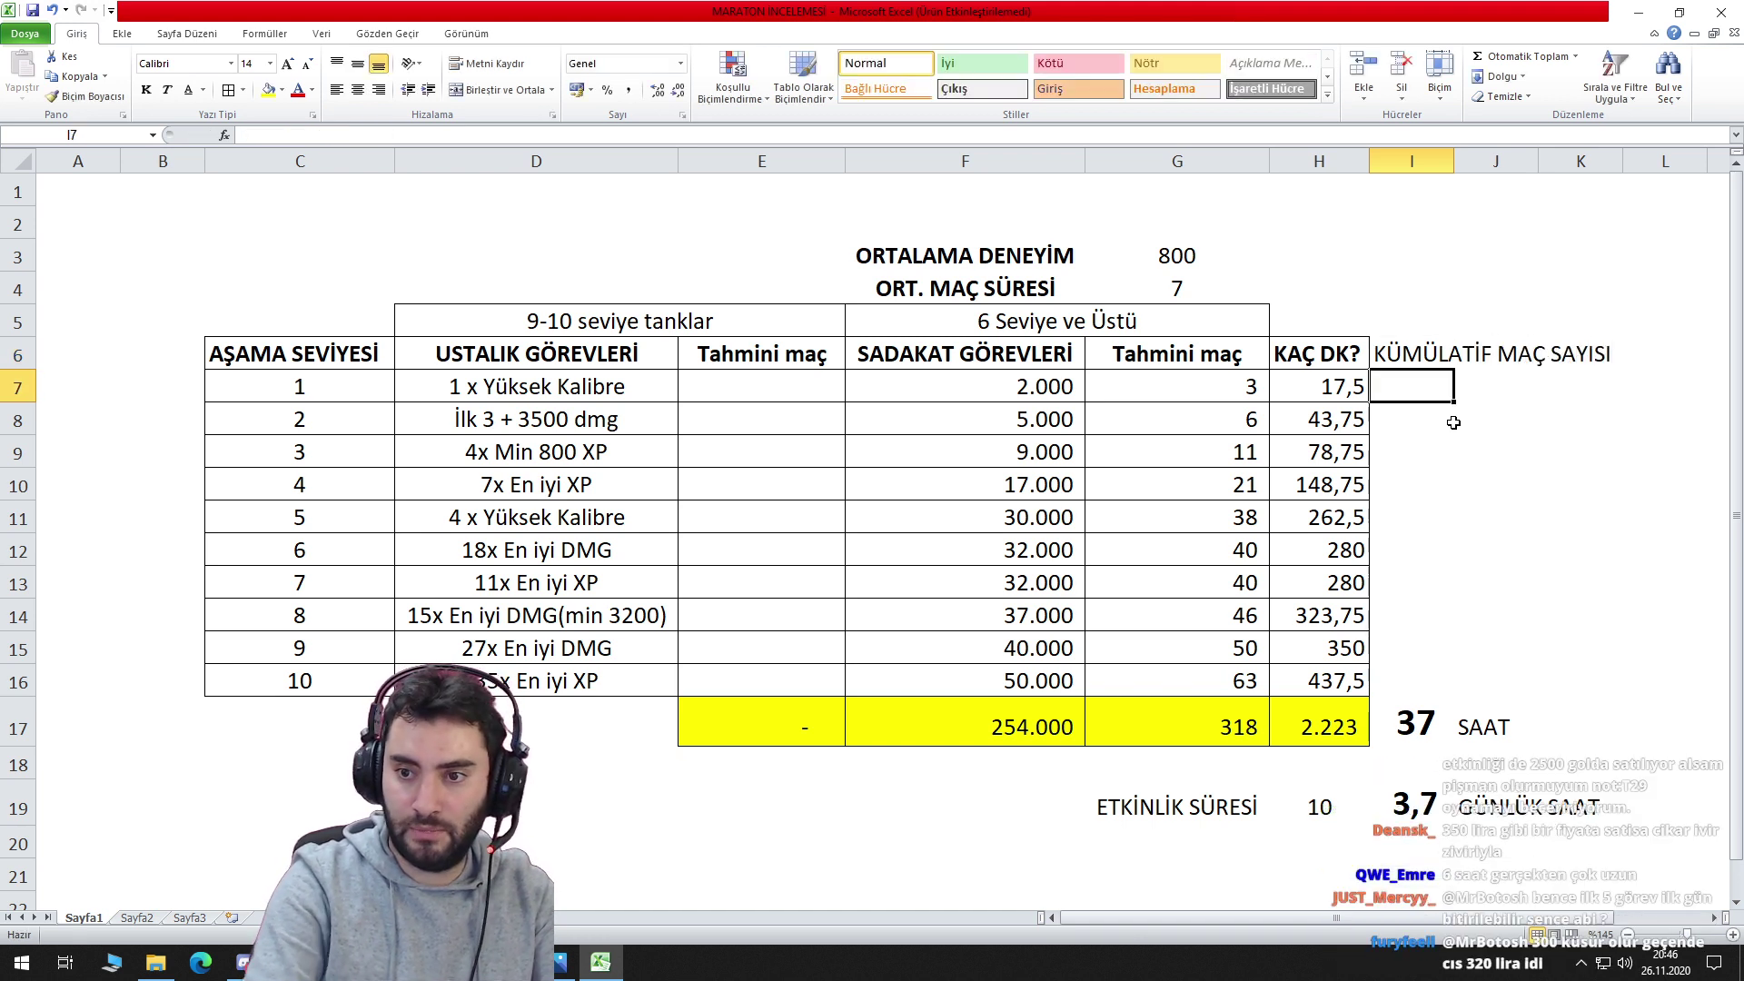
pyautogui.write('+')
pyautogui.click(1246, 387)
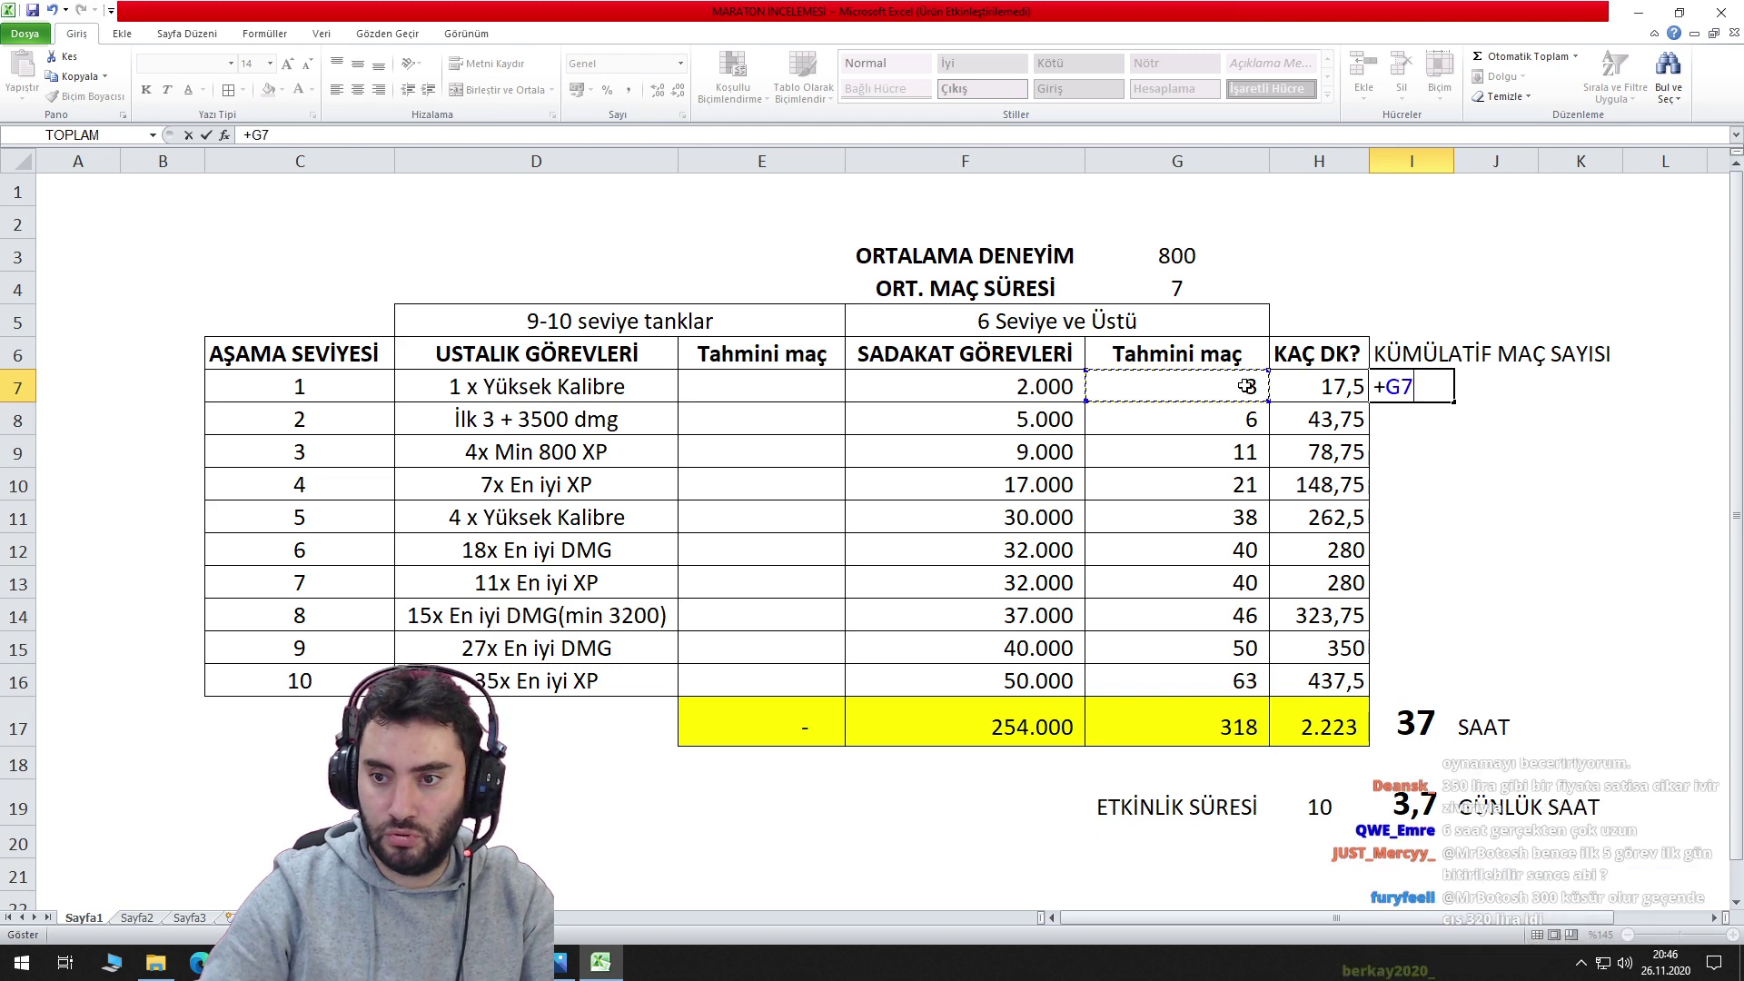
pyautogui.press('Return')
# Enter the running battle total +I7+G8 in I8 and fill the formula down to I16.
pyautogui.write('+')
pyautogui.click(1417, 386)
pyautogui.write('+')
pyautogui.click(1245, 421)
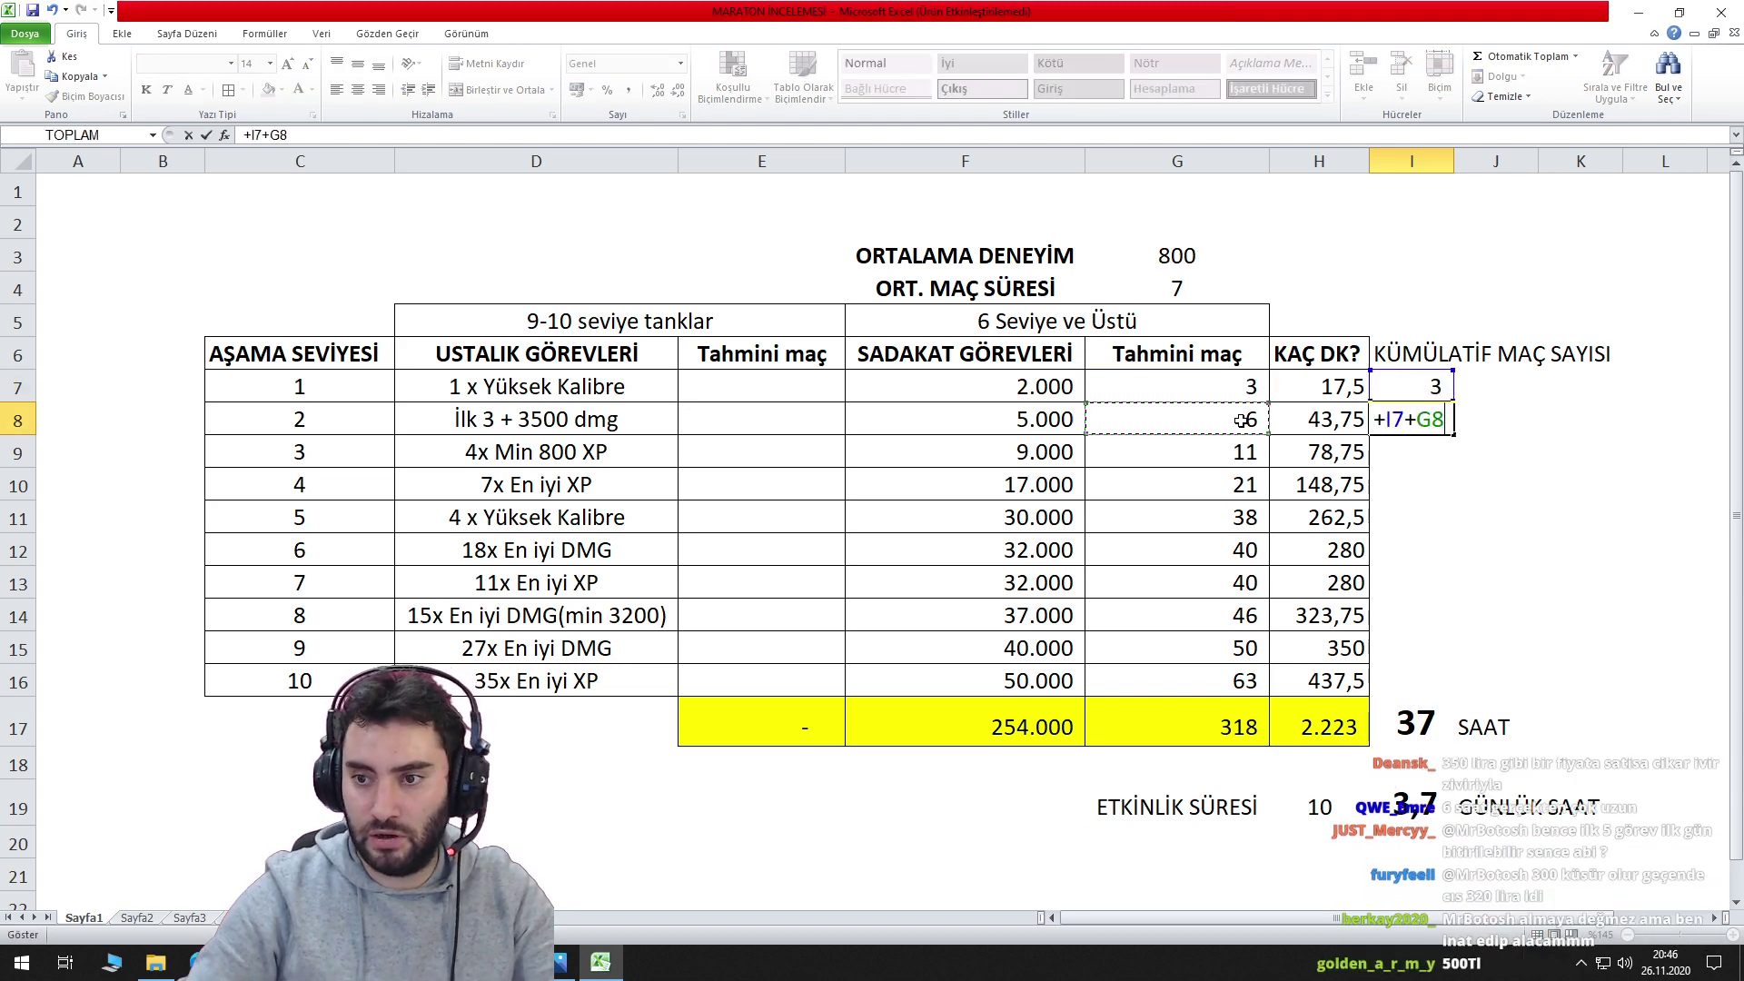
pyautogui.press('Return')
pyautogui.click(1424, 427)
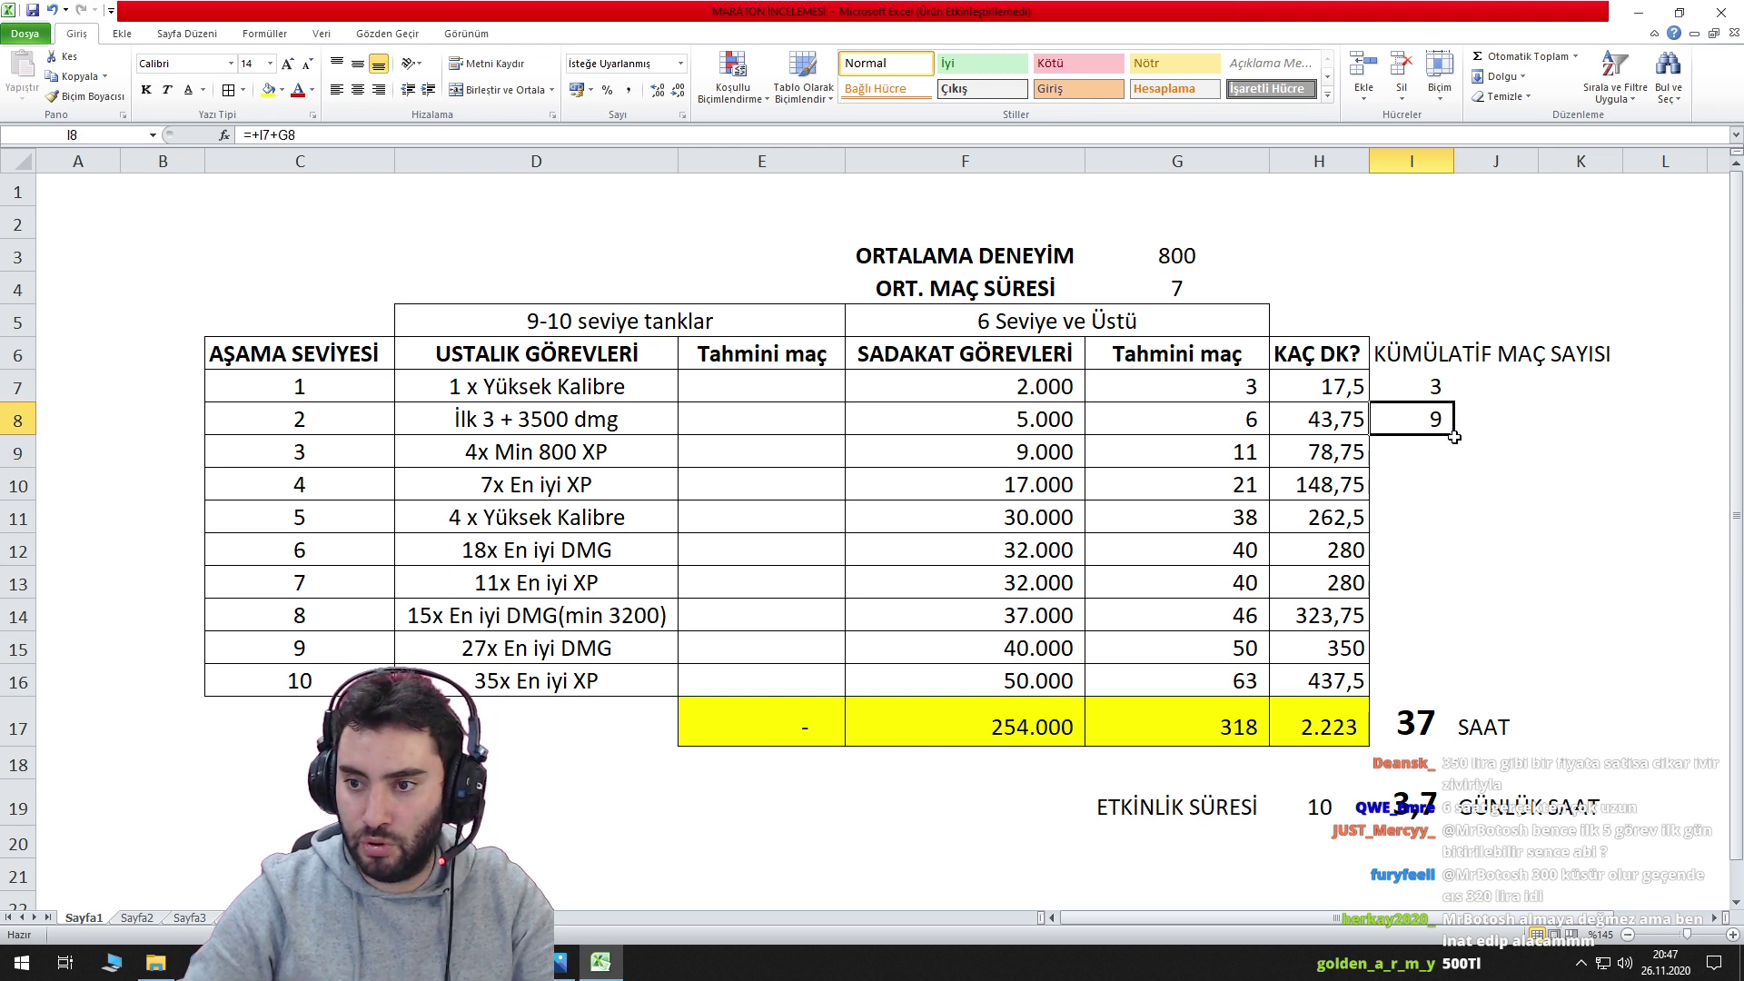
pyautogui.moveTo(1455, 435); pyautogui.dragTo(1455, 698)
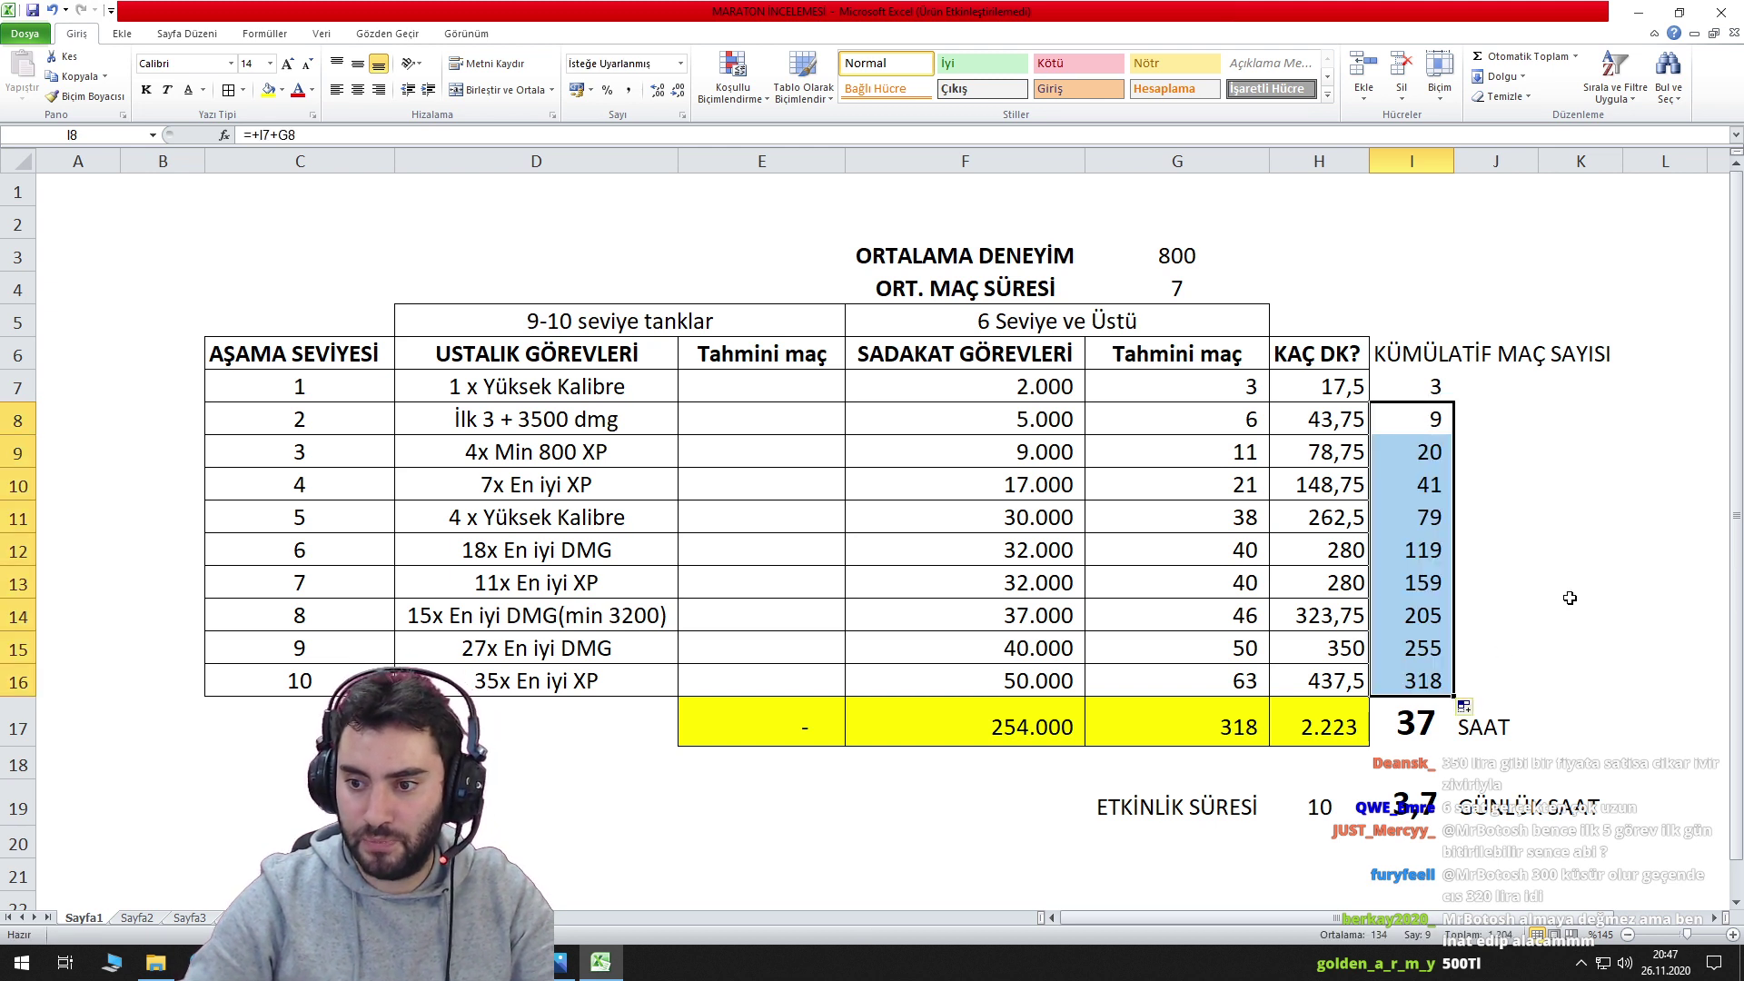
pyautogui.click(1594, 531)
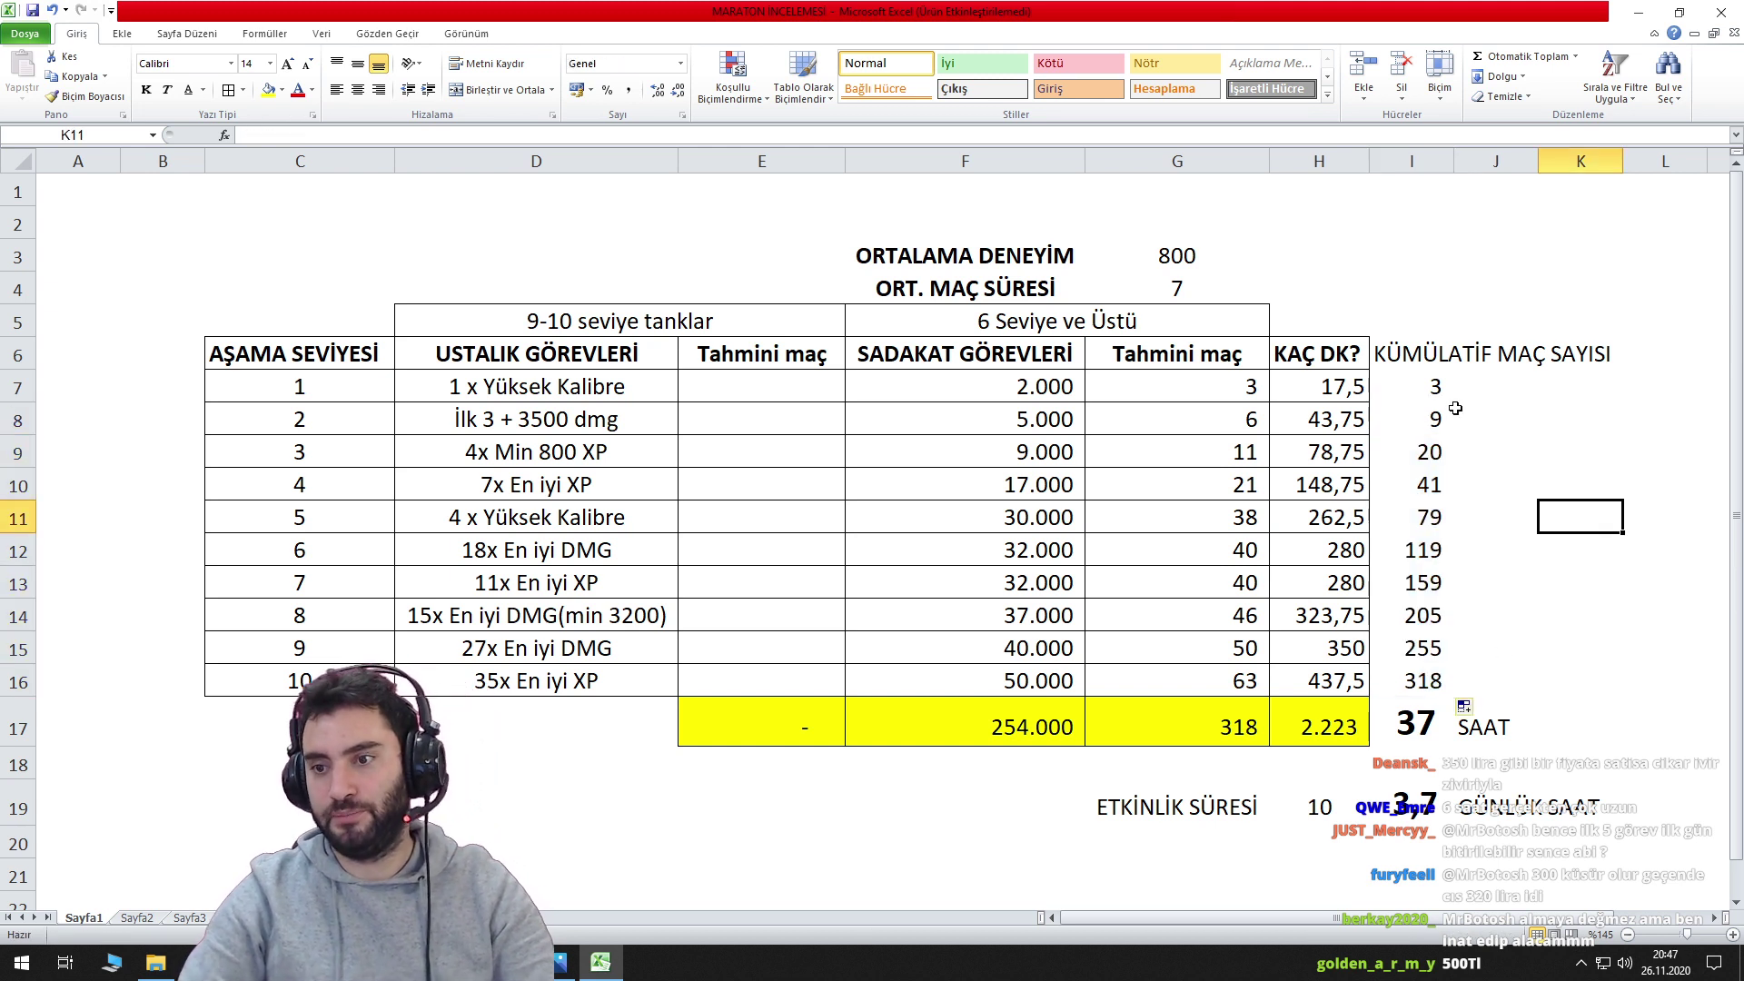
# Fill the cumulative match count column I6:I16, including its header, with light green.
pyautogui.moveTo(1431, 353); pyautogui.dragTo(1429, 674)
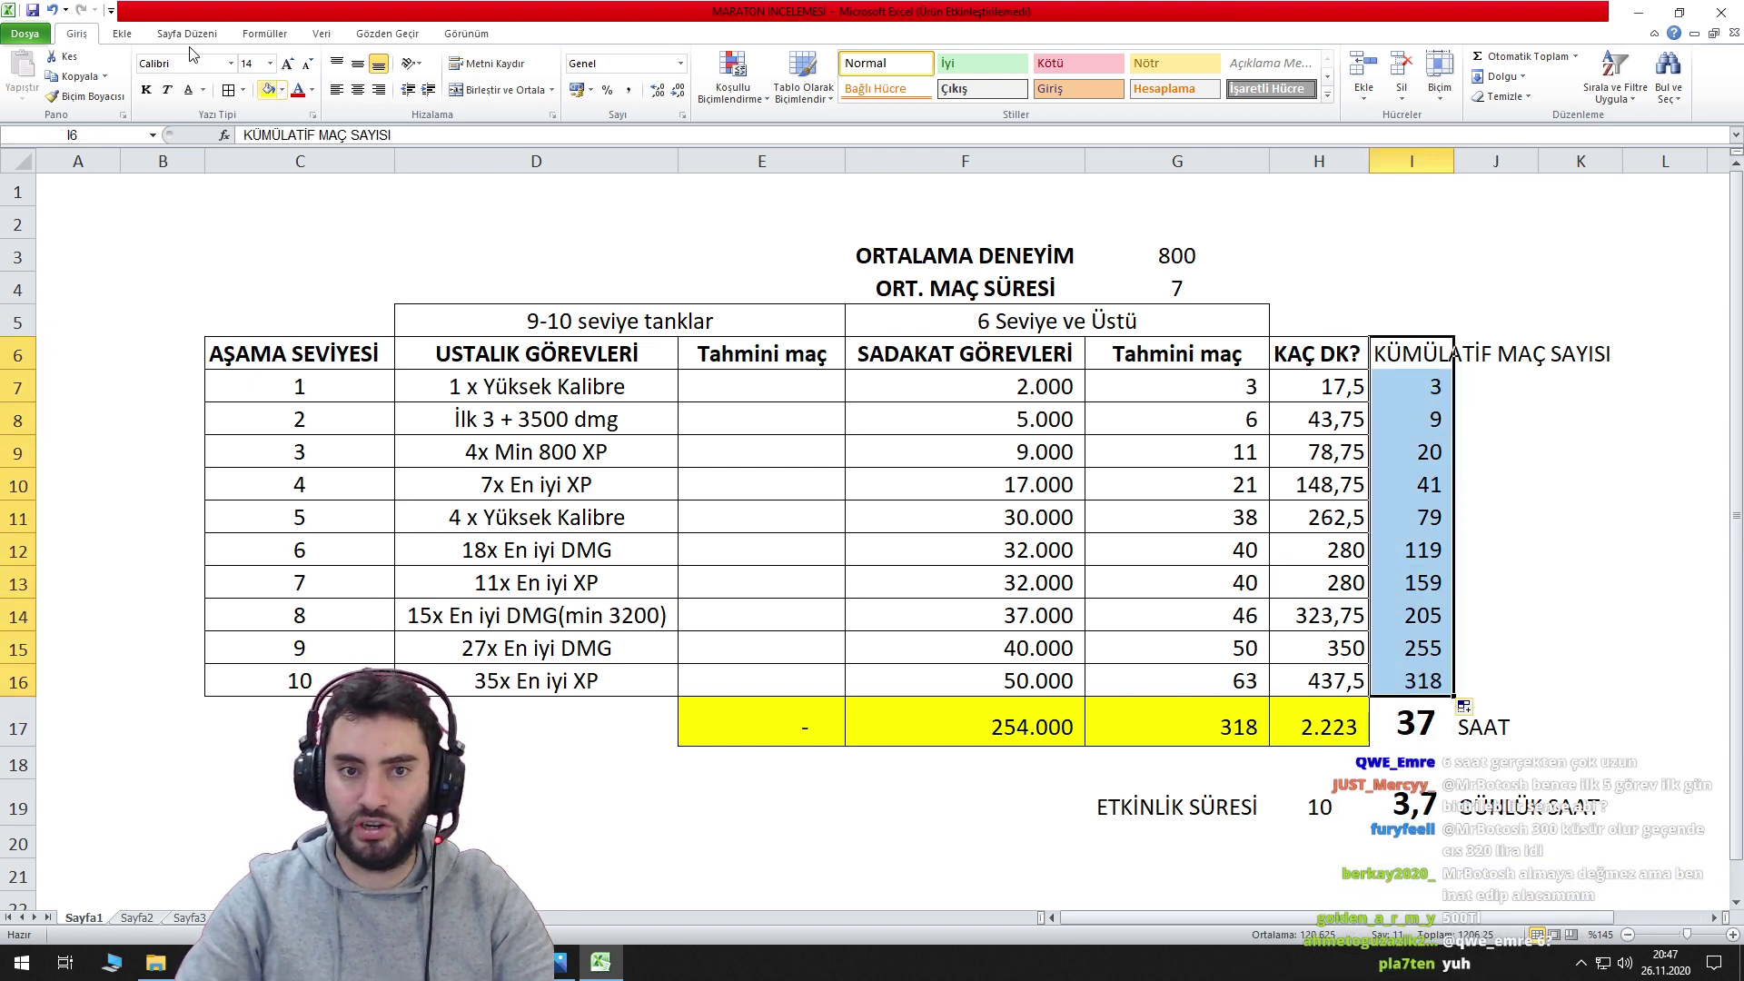
pyautogui.click(284, 89)
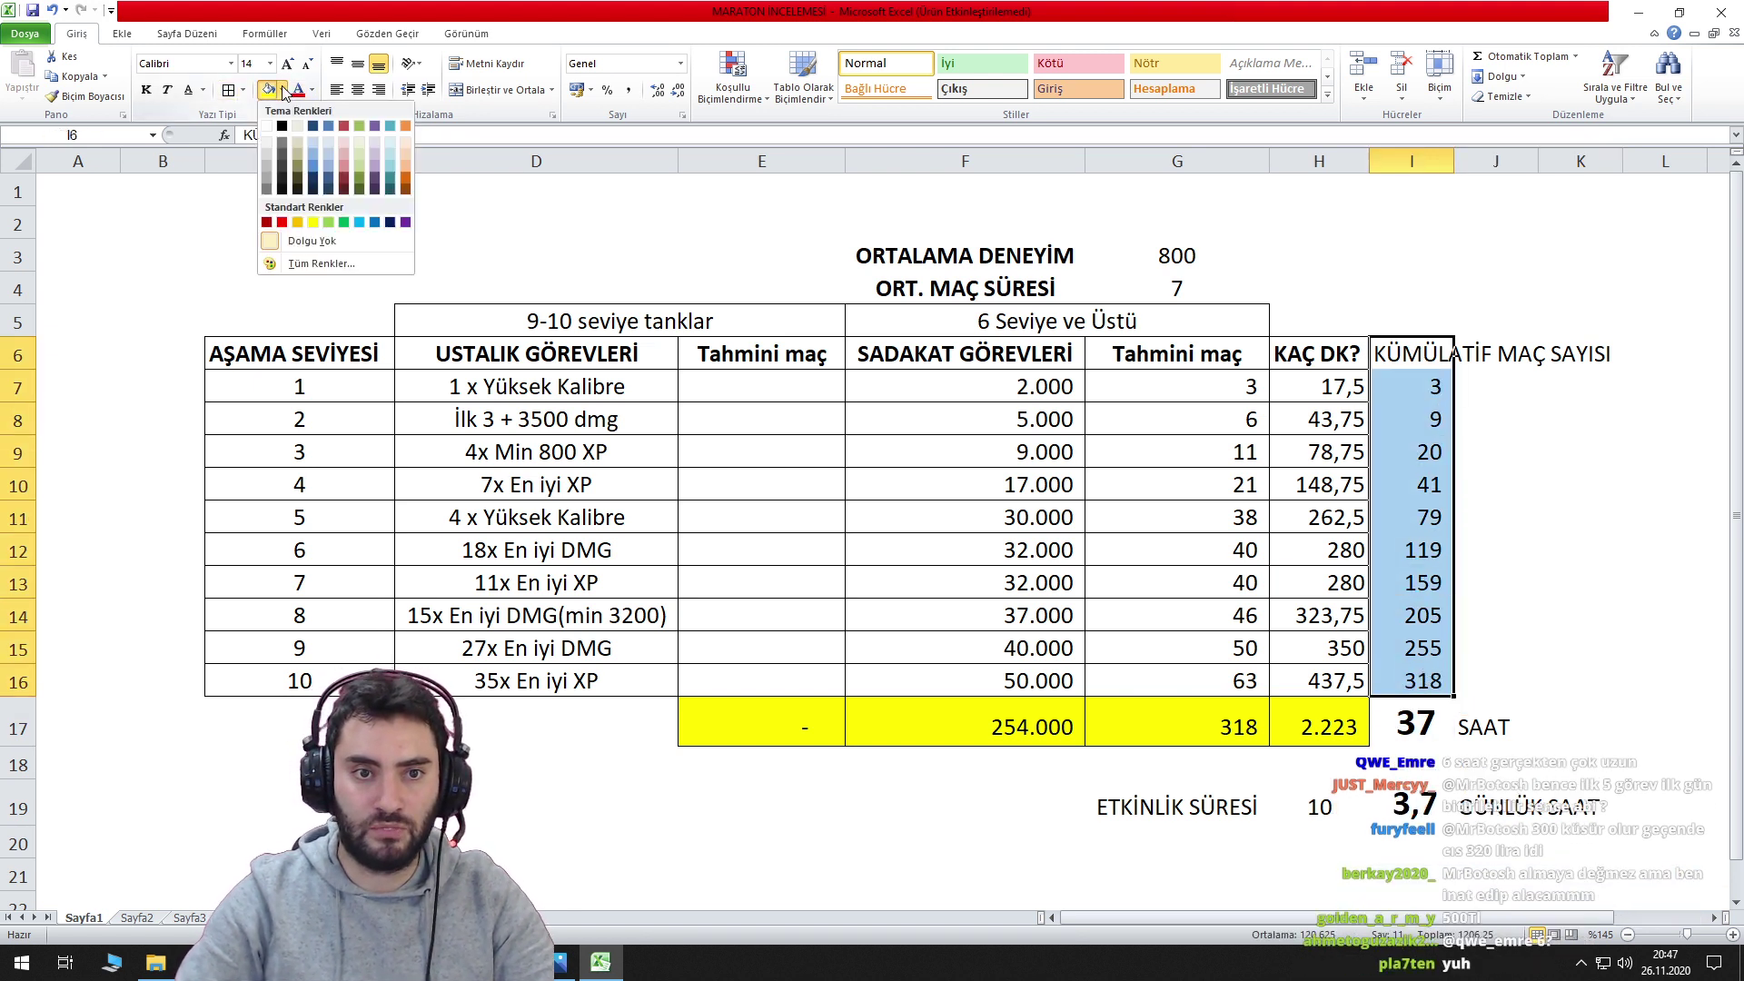
pyautogui.click(329, 222)
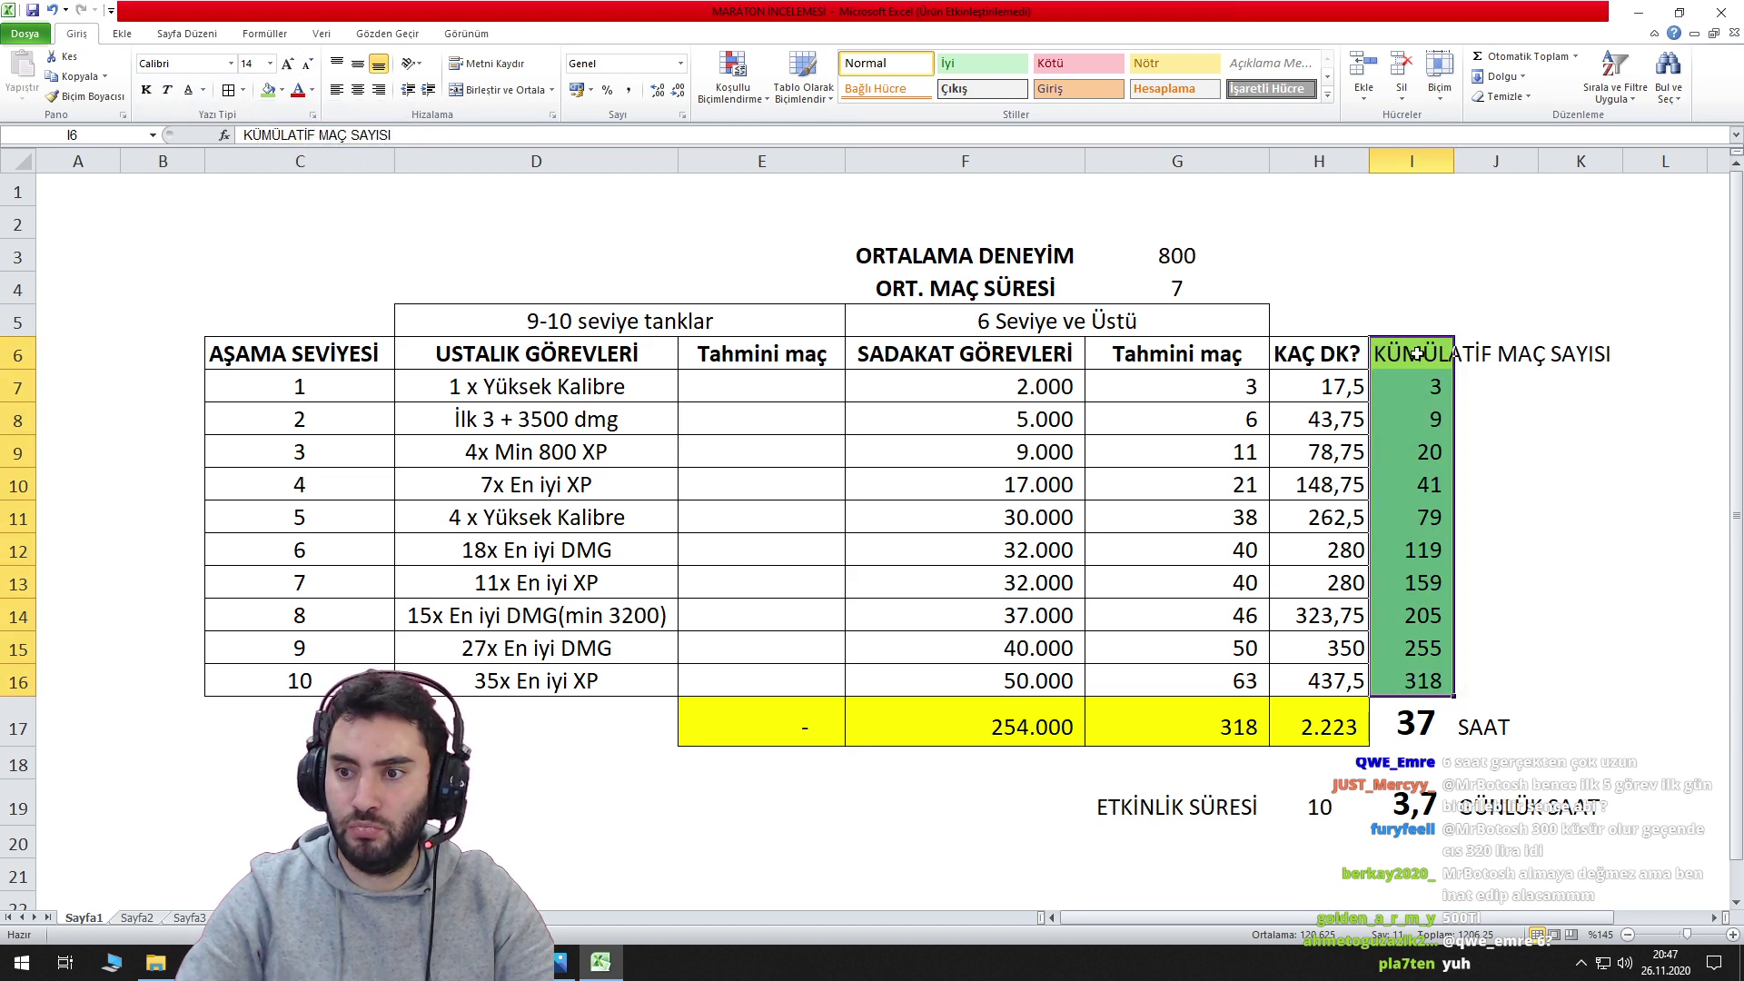
pyautogui.click(1581, 320)
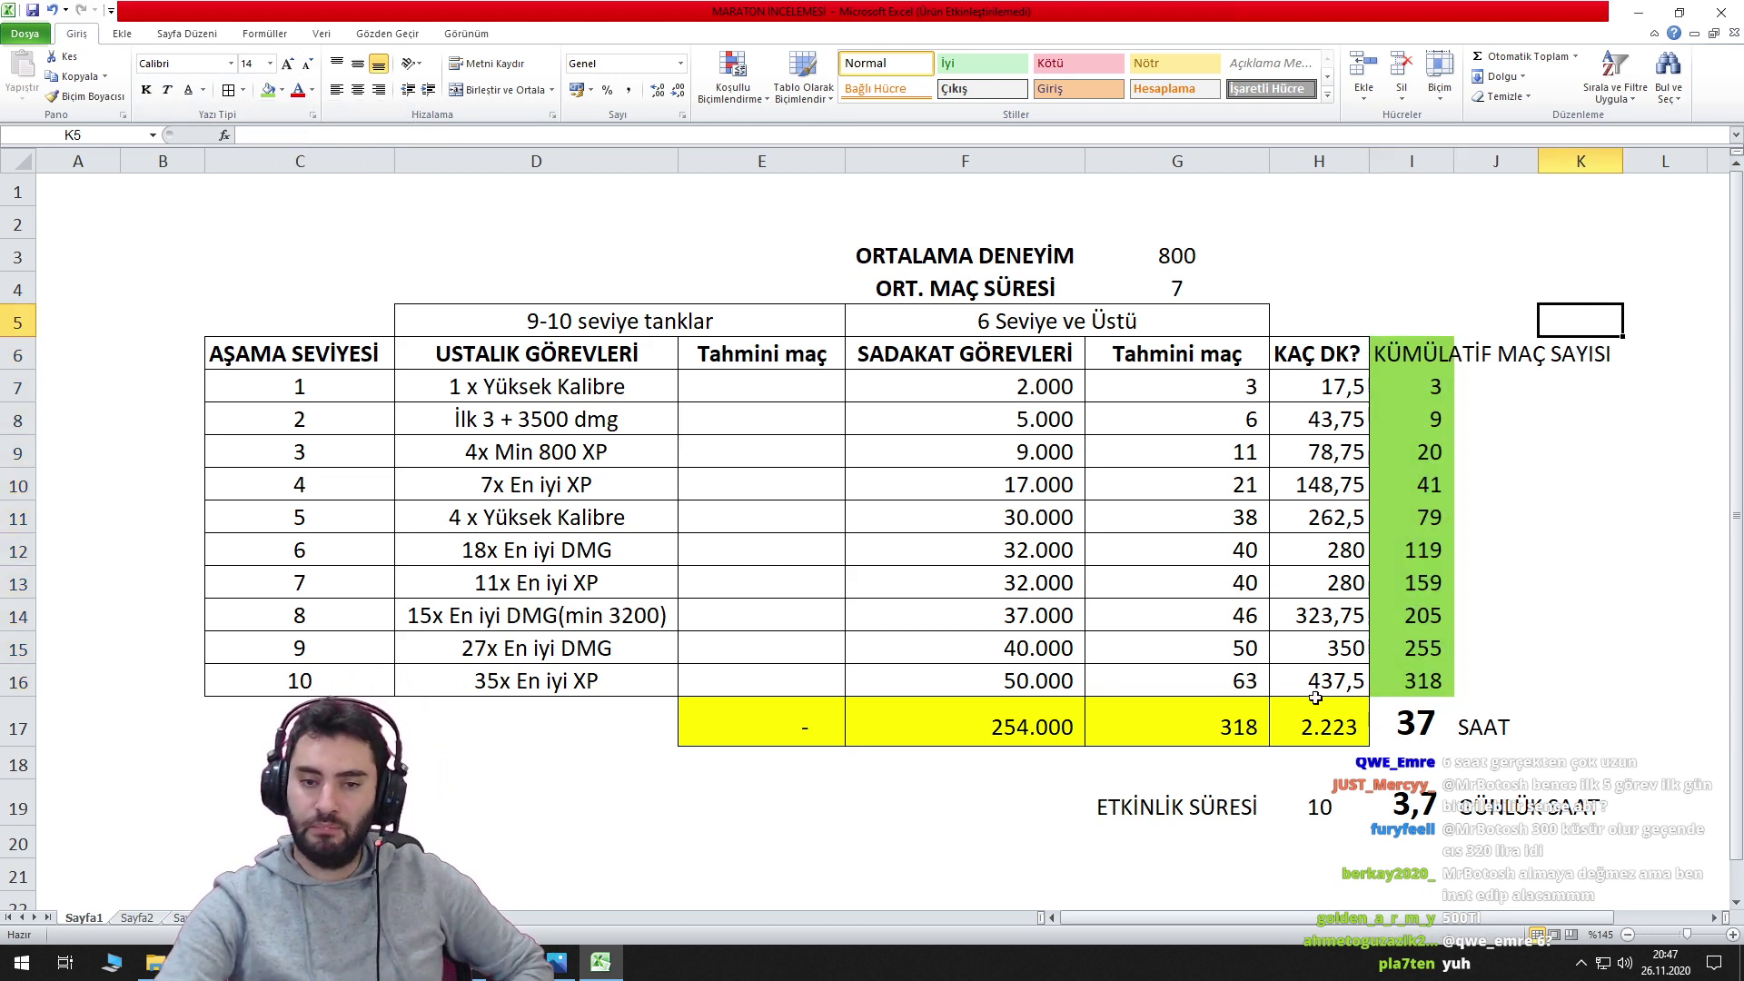
pyautogui.moveTo(286, 675); pyautogui.dragTo(1426, 678)
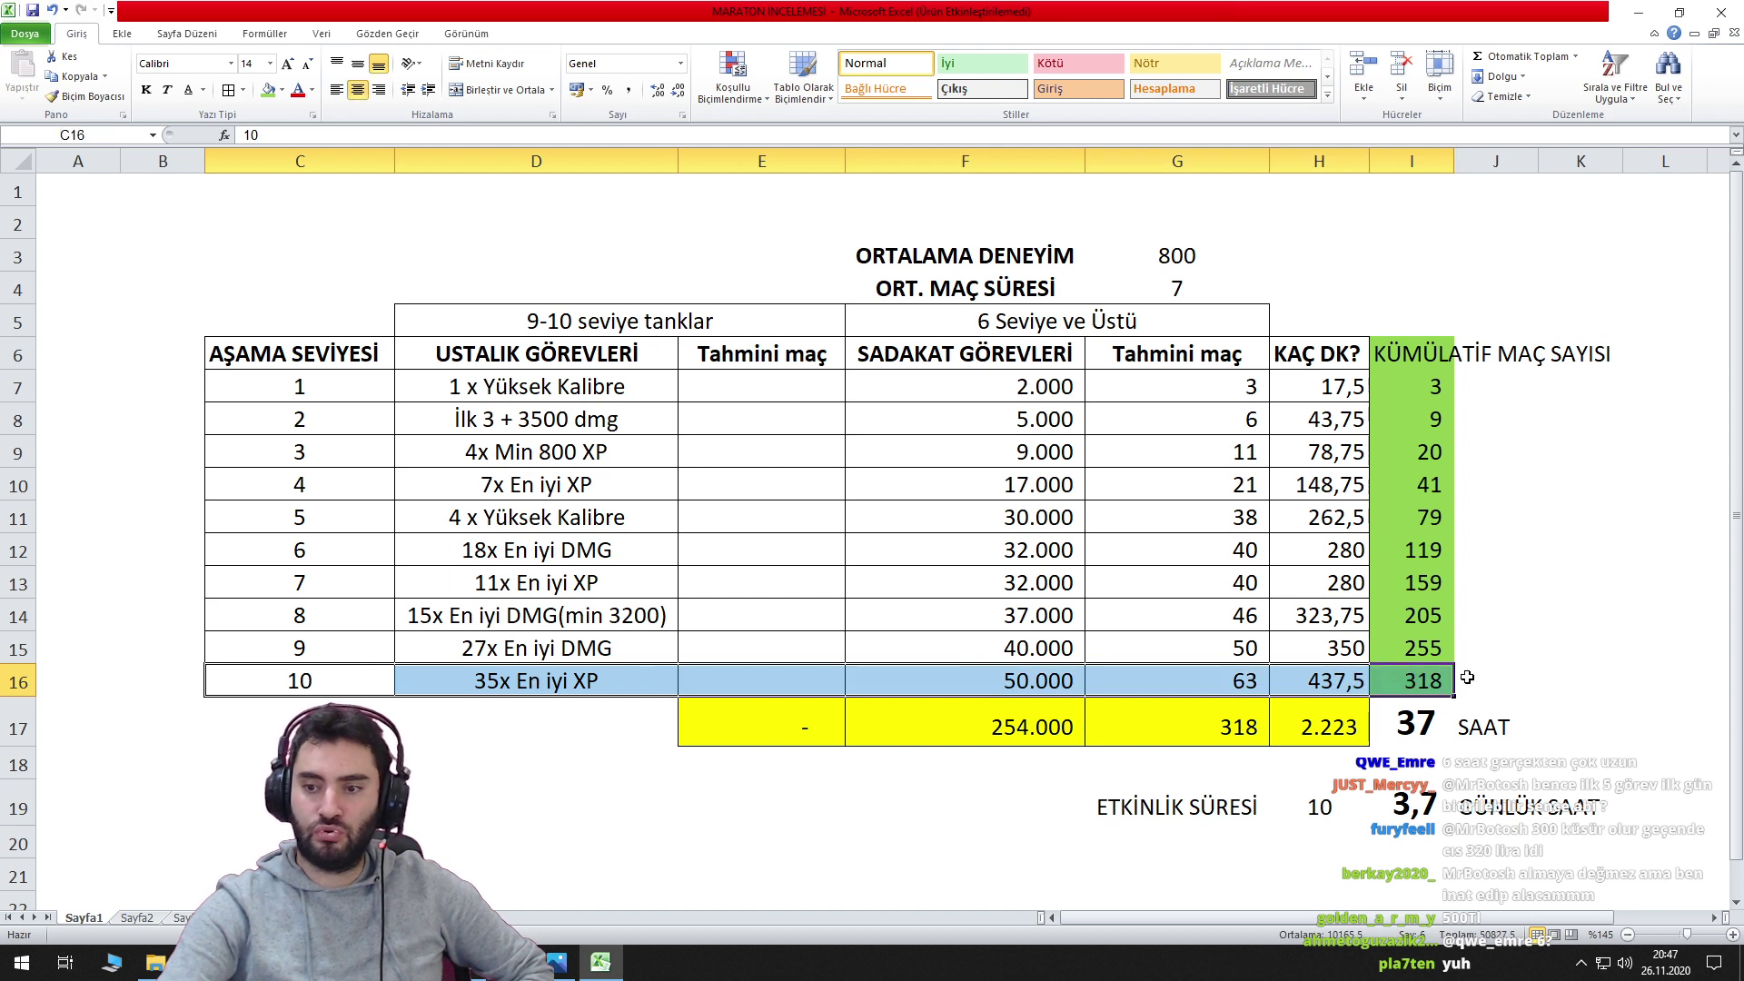
pyautogui.click(1431, 678)
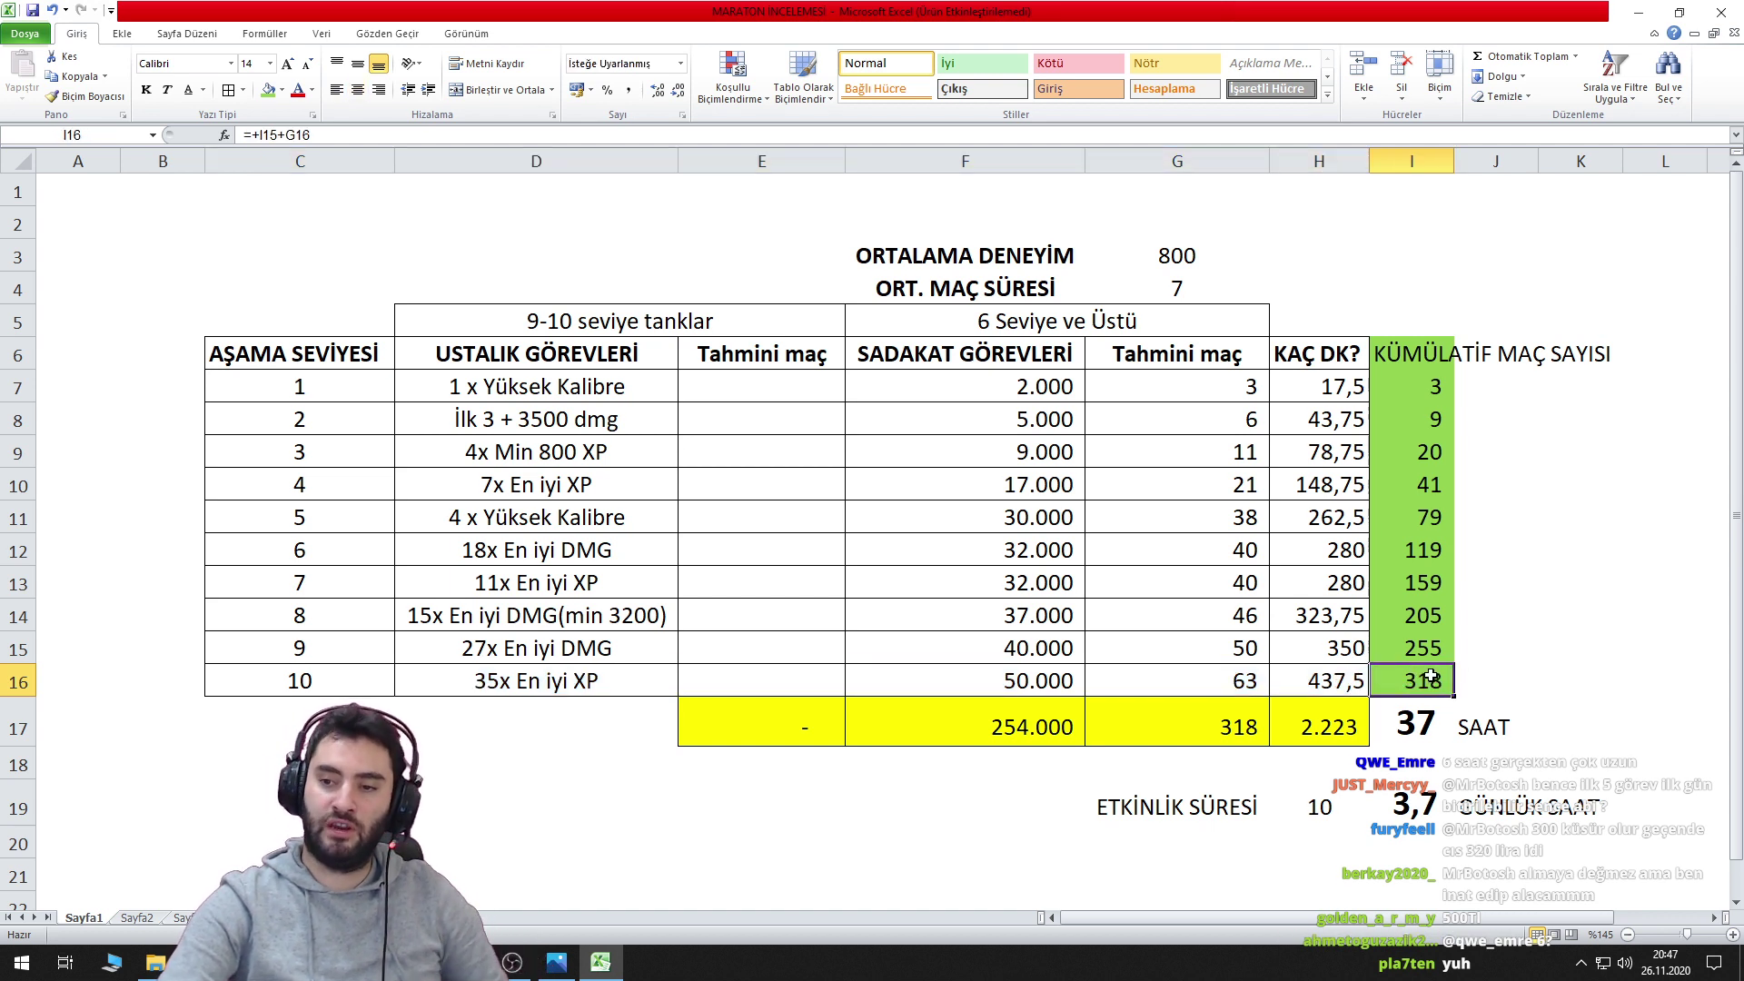
# Set the average experience (ORTALAMA DENEYİM) value in G3 to 650.
pyautogui.click(1204, 256)
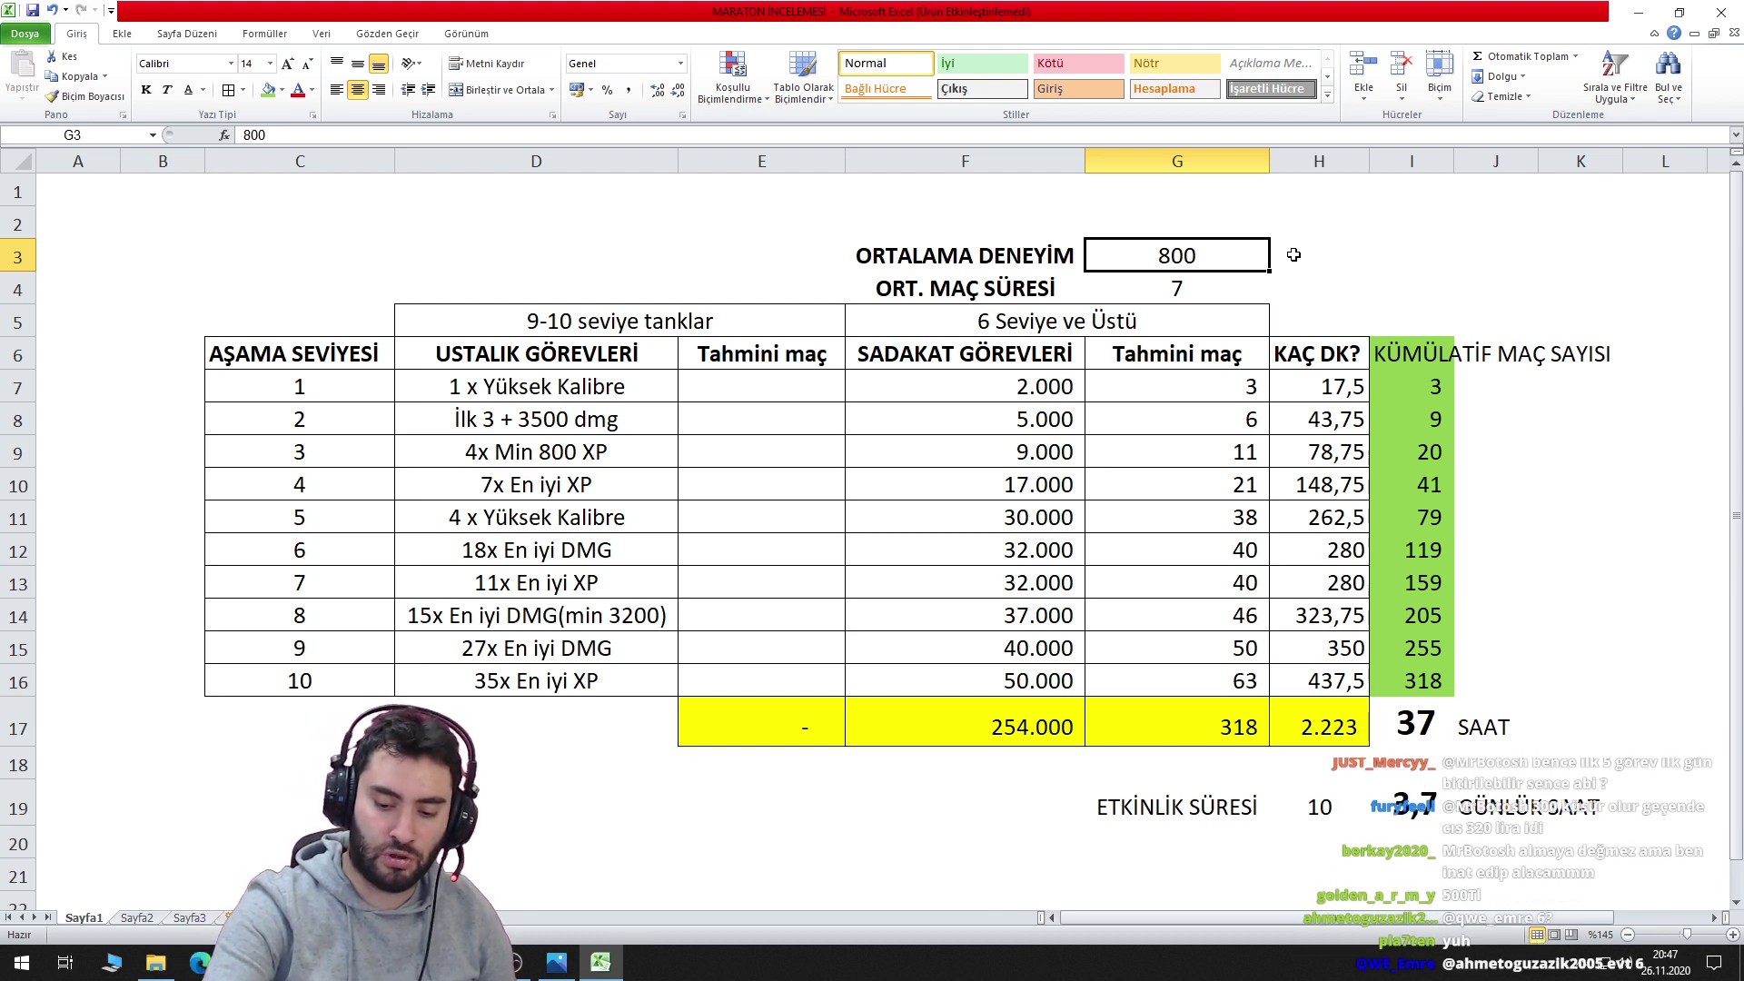
pyautogui.write('700')
pyautogui.press('BackSpace')
pyautogui.press('BackSpace')
pyautogui.press('BackSpace')
pyautogui.write('650')
pyautogui.press('Return')
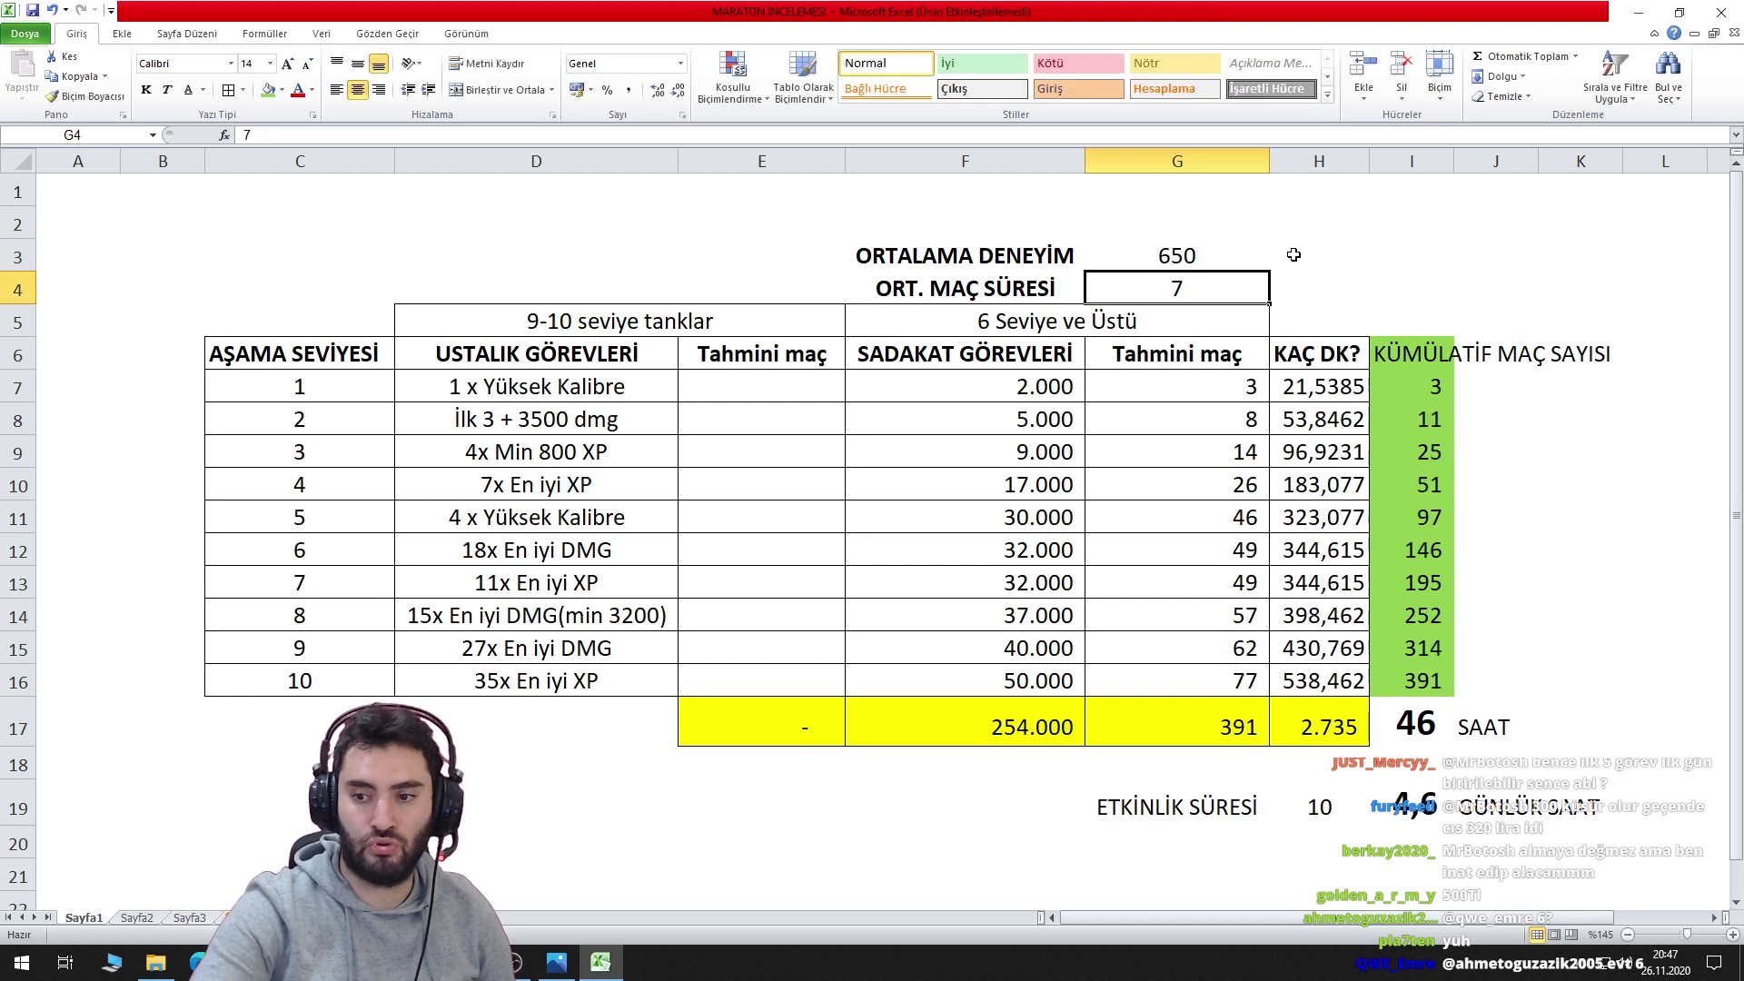
# Review the cumulative match counts for stage 10 and for the rows of stages 1 through 7.
pyautogui.click(1442, 688)
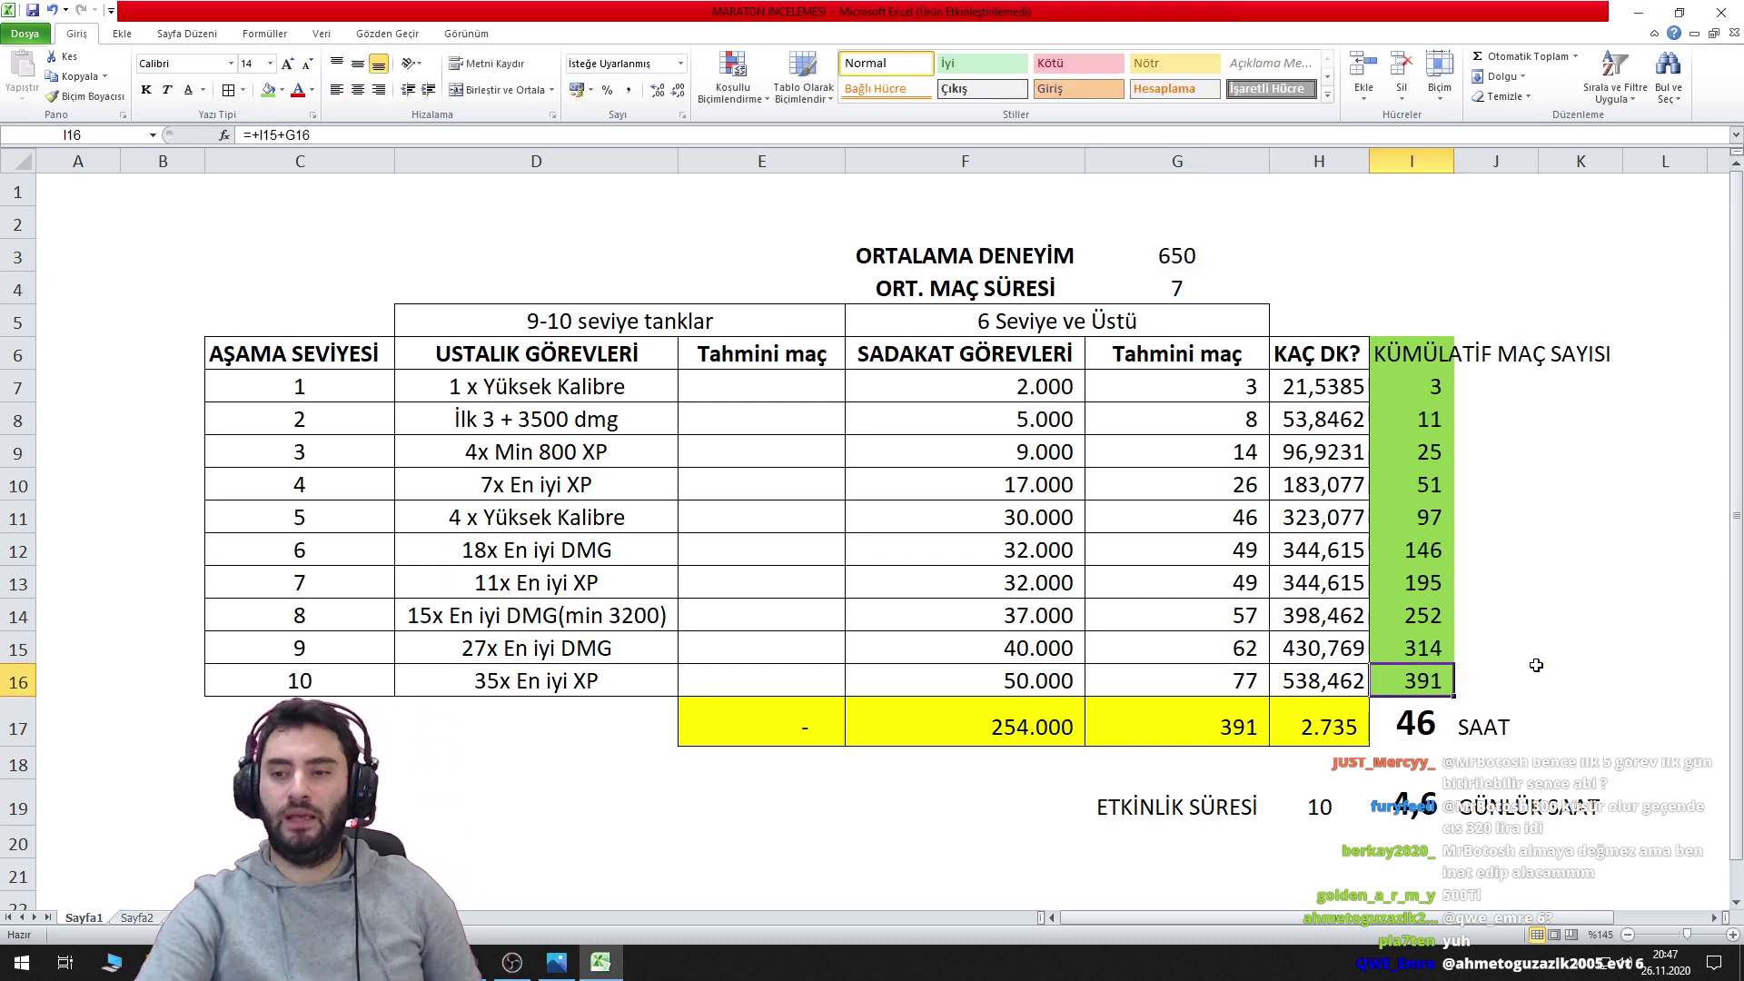
pyautogui.moveTo(309, 586); pyautogui.dragTo(1404, 392)
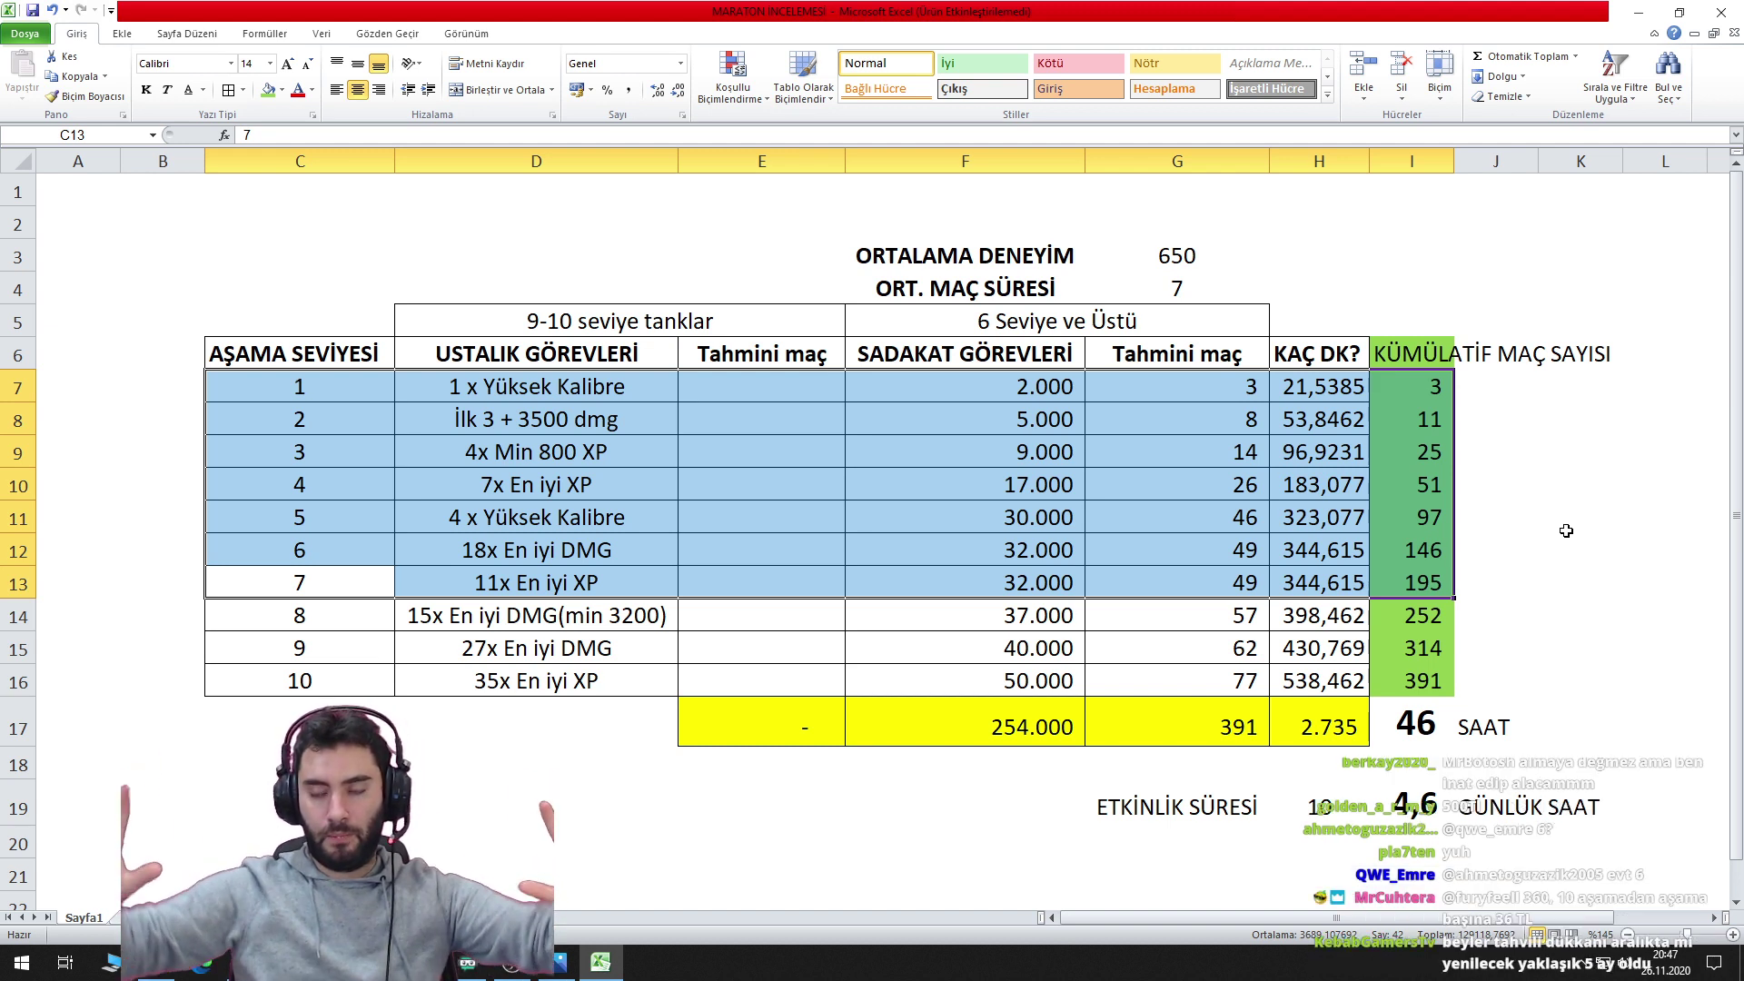
pyautogui.click(1152, 256)
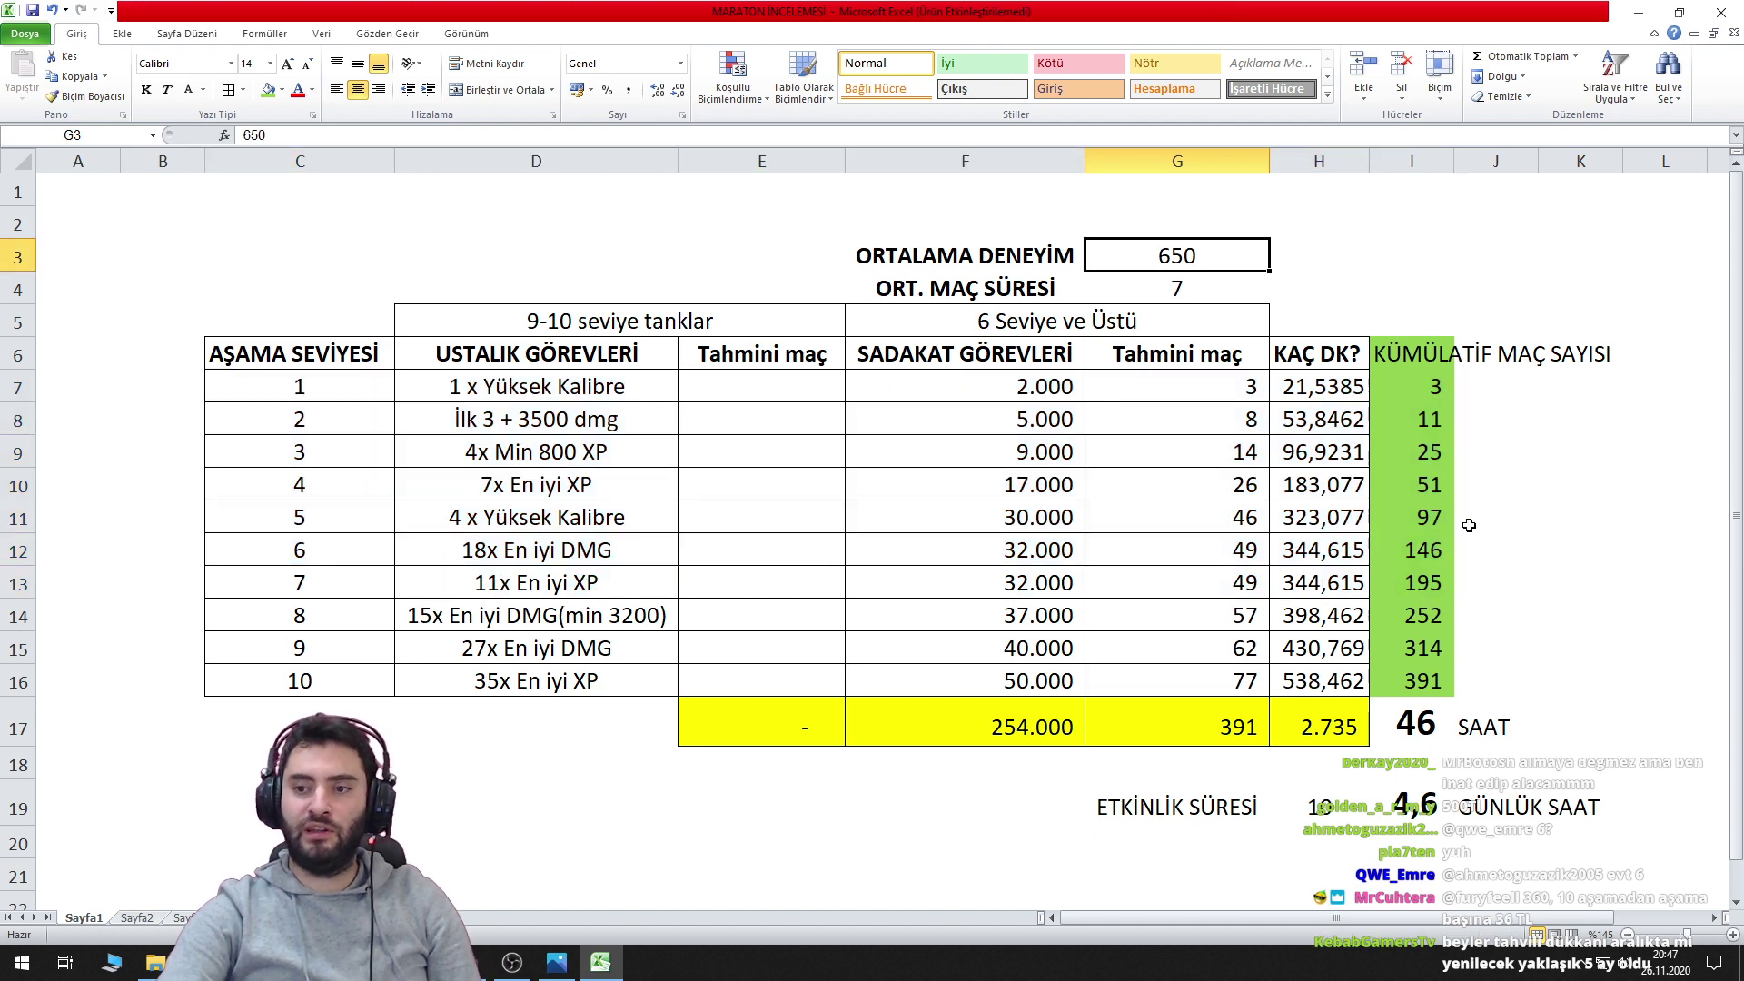
pyautogui.click(1428, 585)
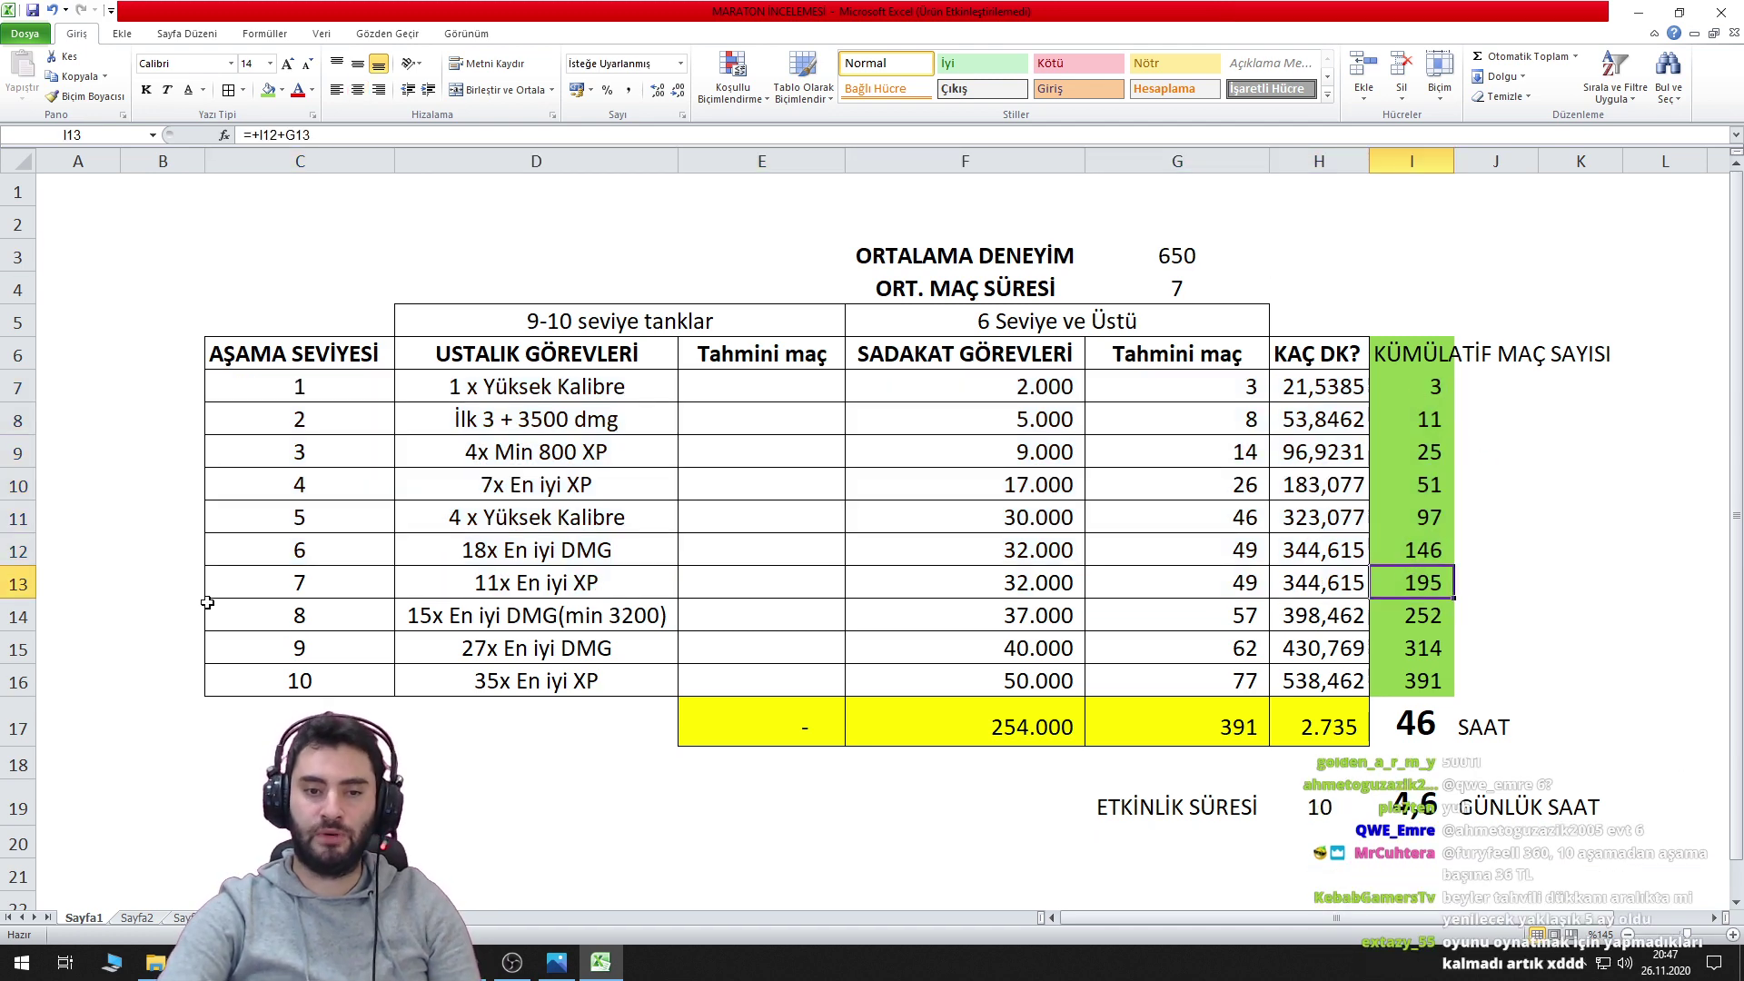
pyautogui.moveTo(307, 586); pyautogui.dragTo(1425, 389)
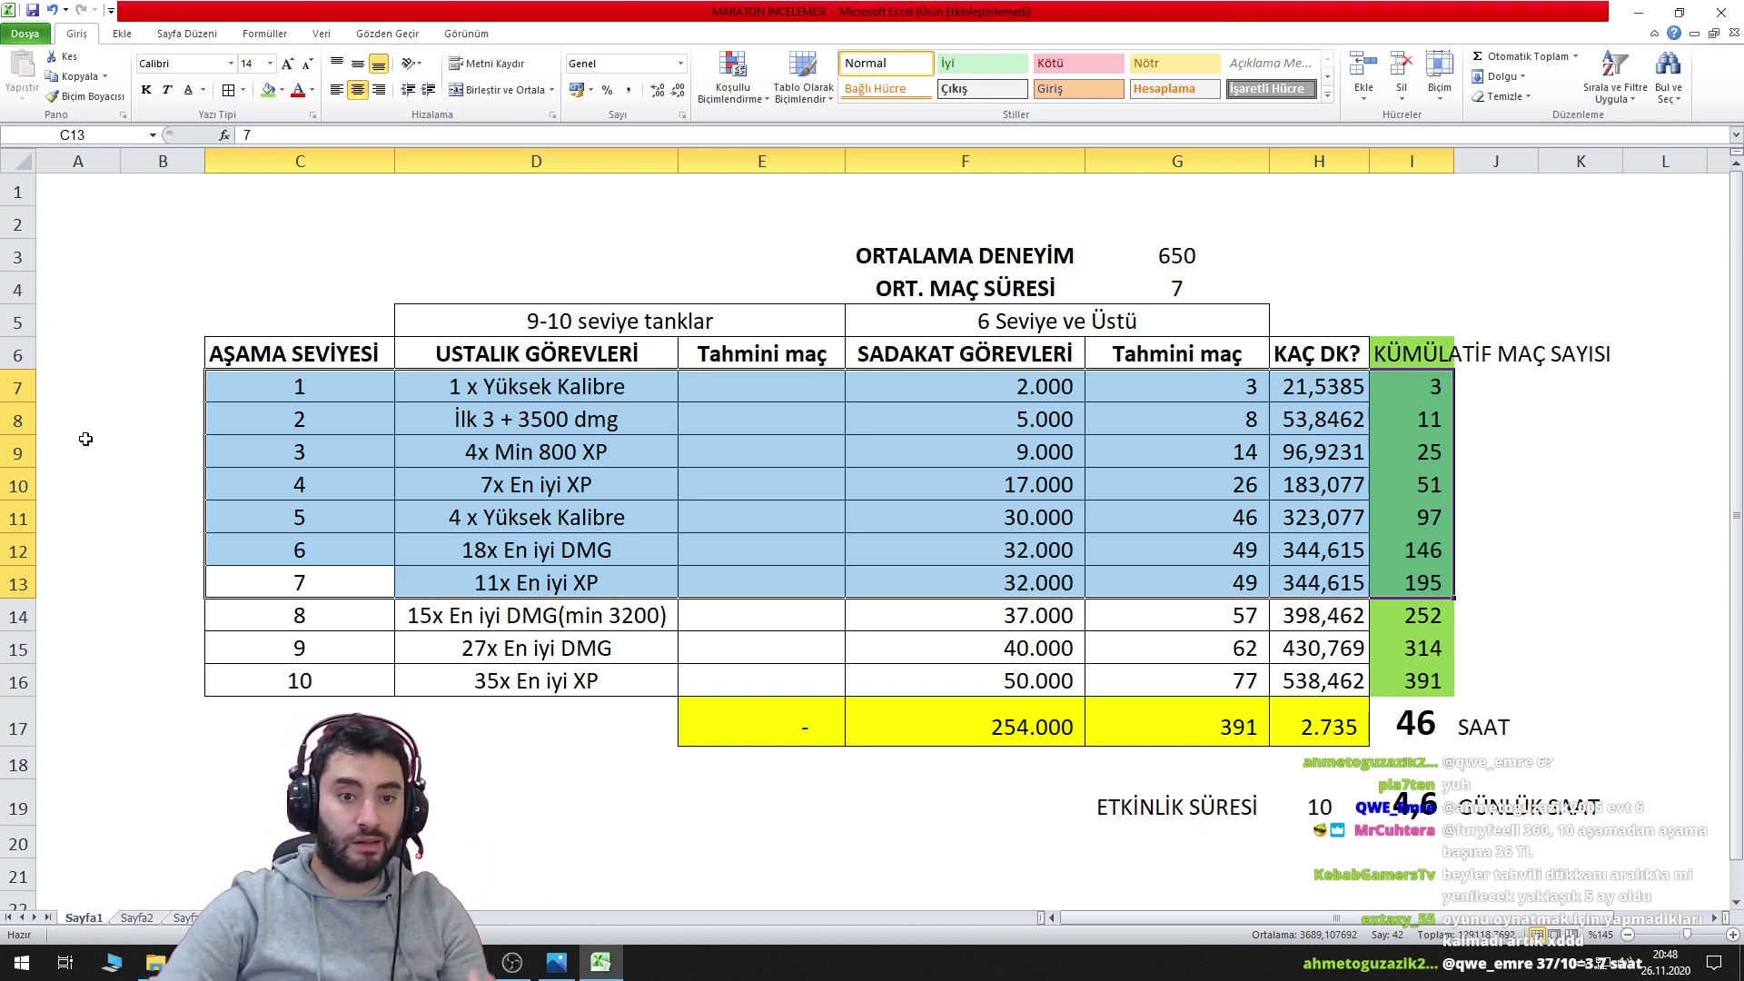
# Enter the starting price 55 in A6 with the currency label EUR in B6.
pyautogui.click(77, 363)
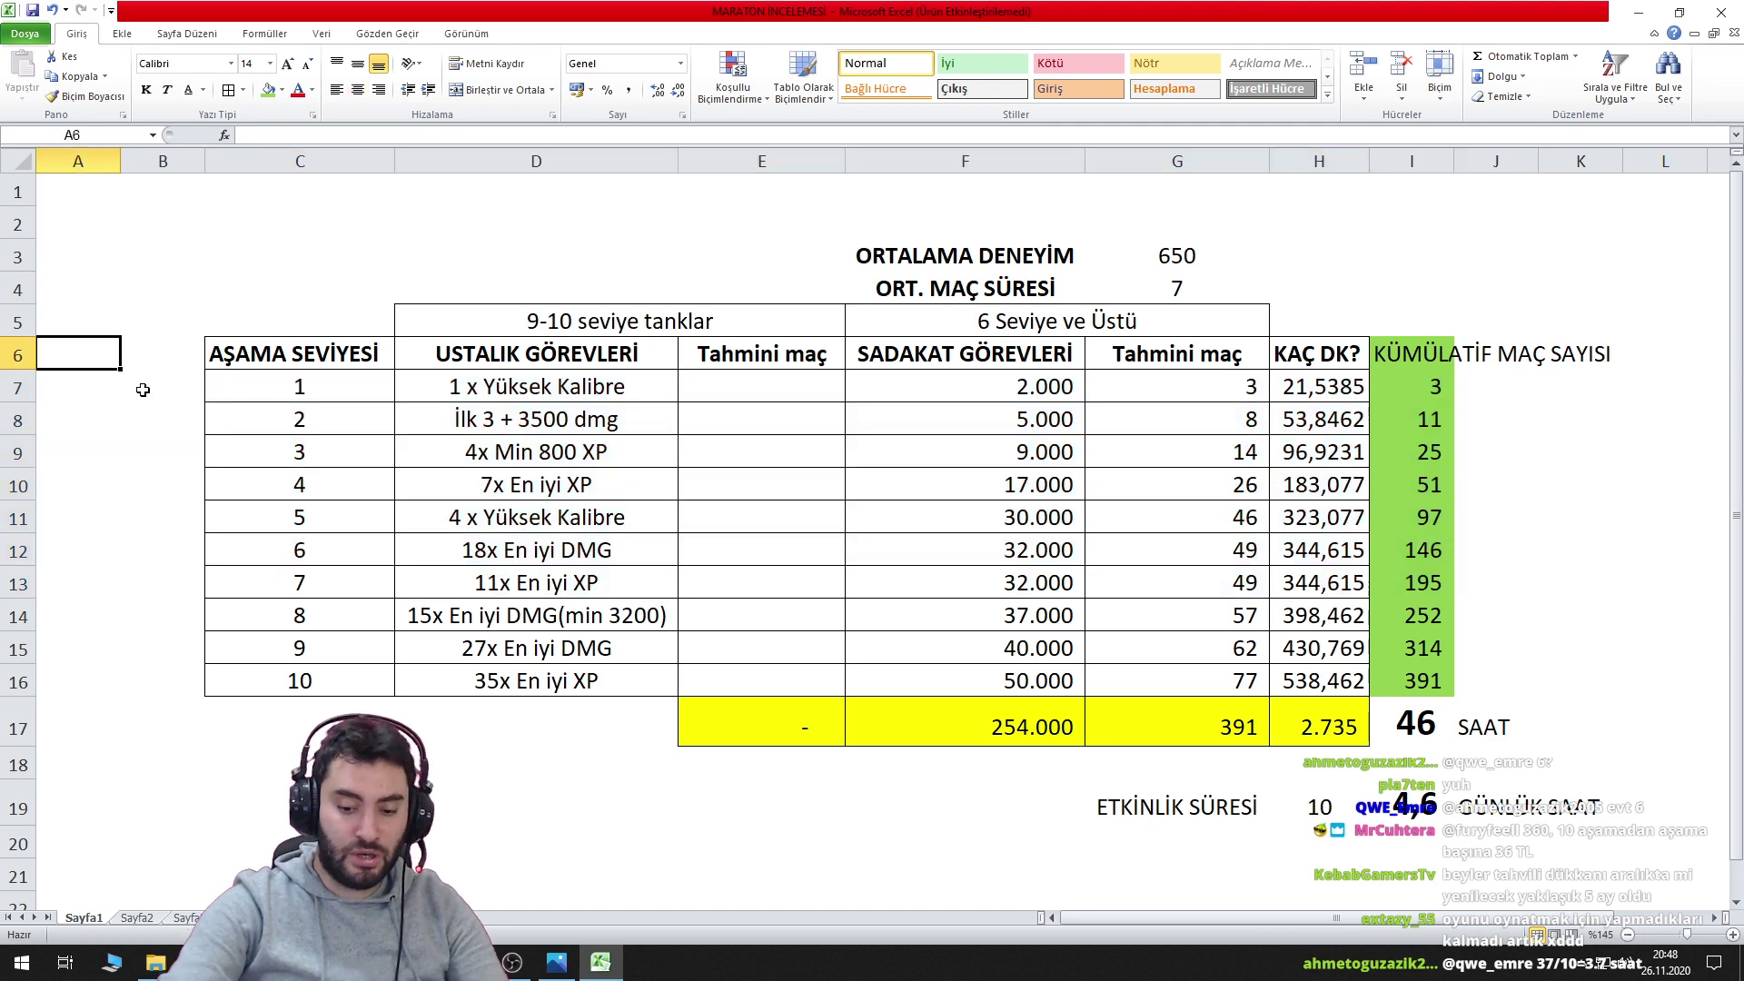
pyautogui.write('55 EUR')
pyautogui.press('Return')
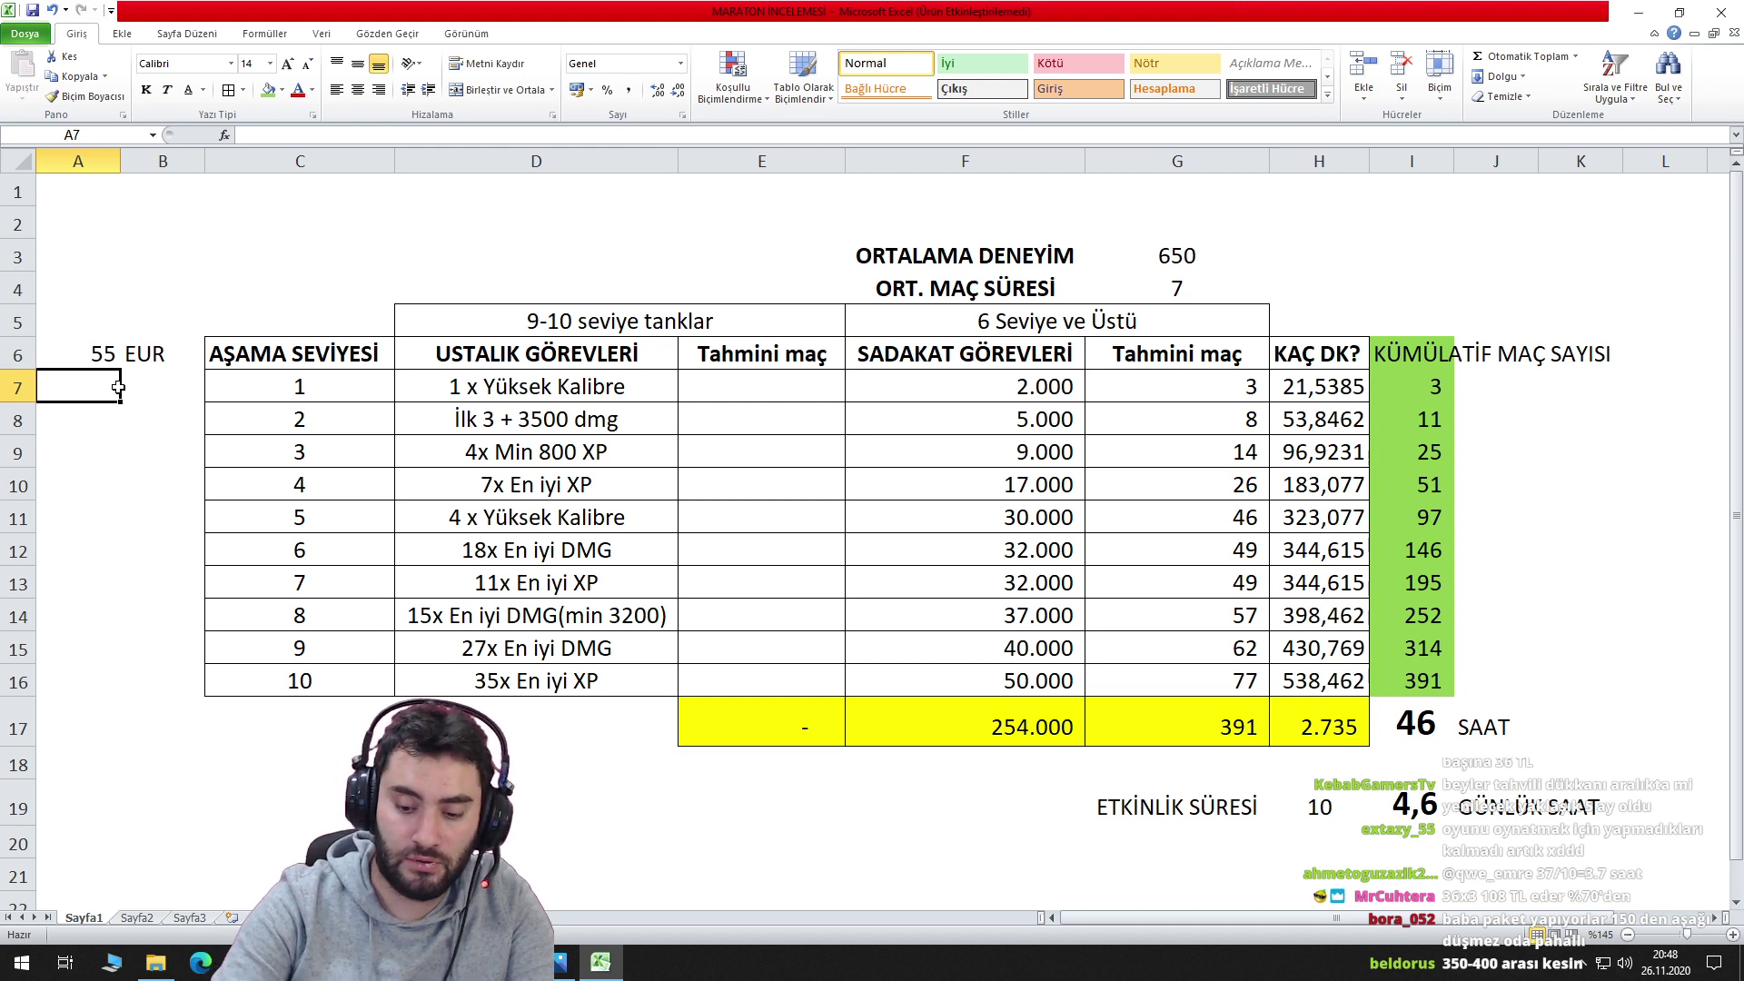
# Try reducing the price by 10% per stage with the formula +A6*0,9 in A7, filled down to A16.
pyautogui.write('+')
pyautogui.press('Up')
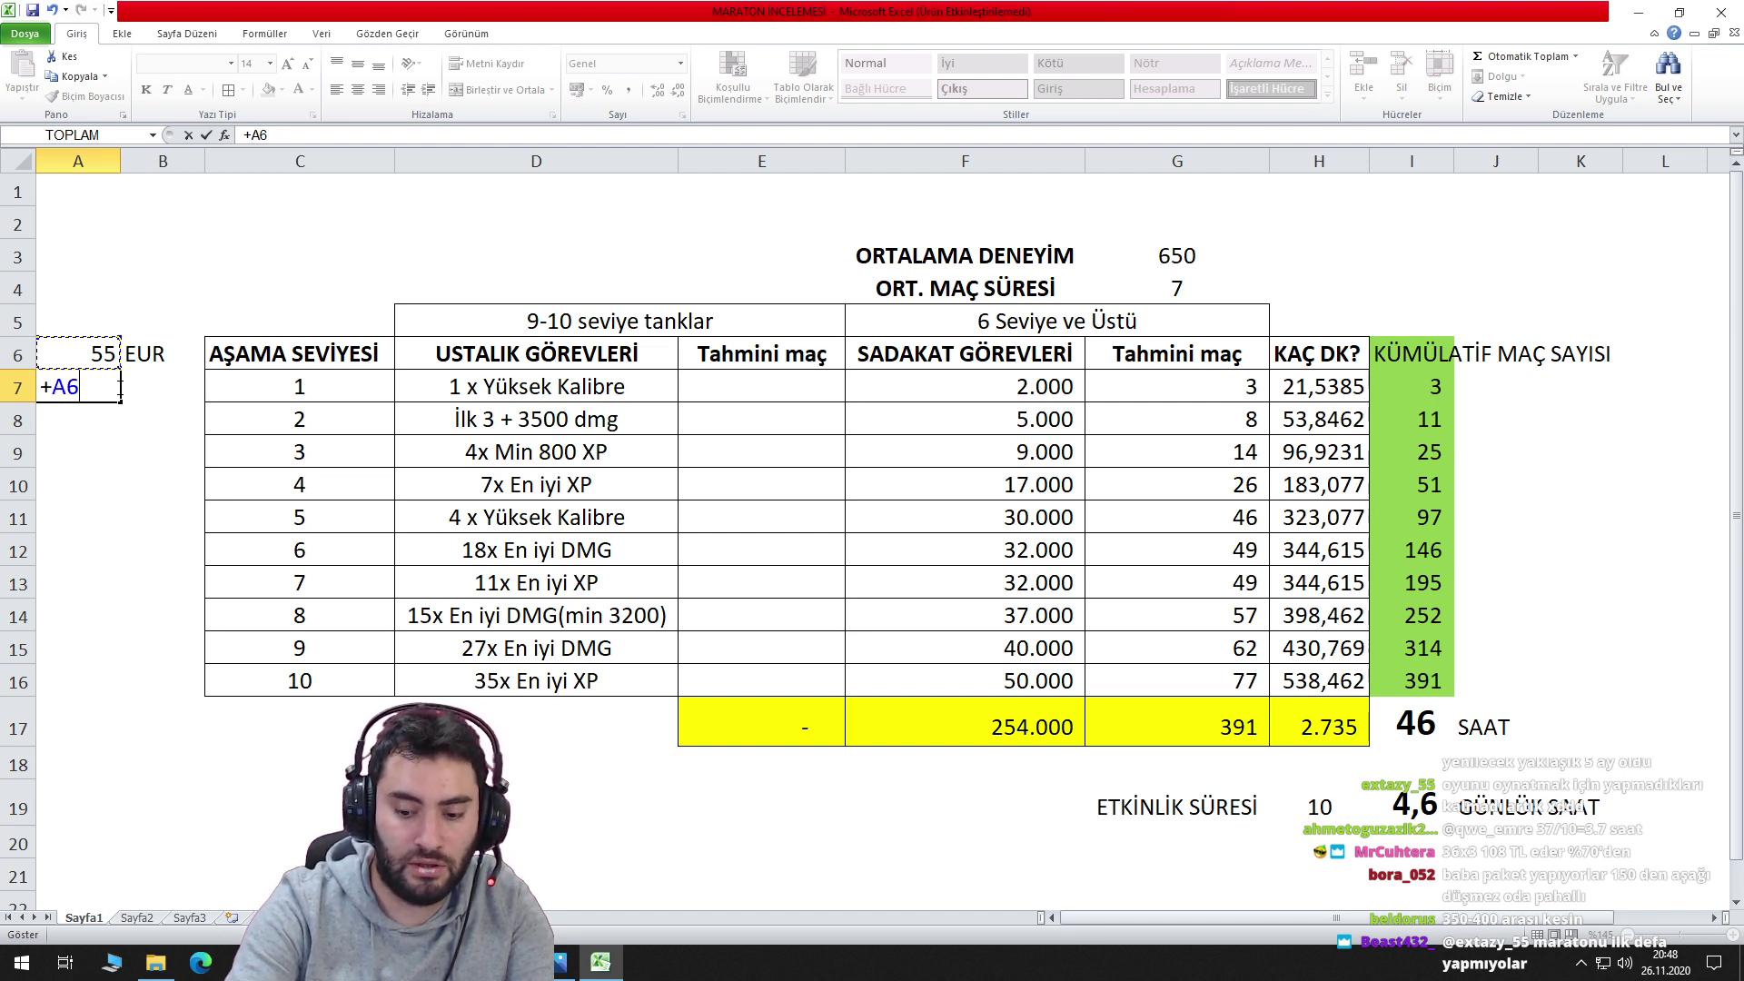
pyautogui.write('*')
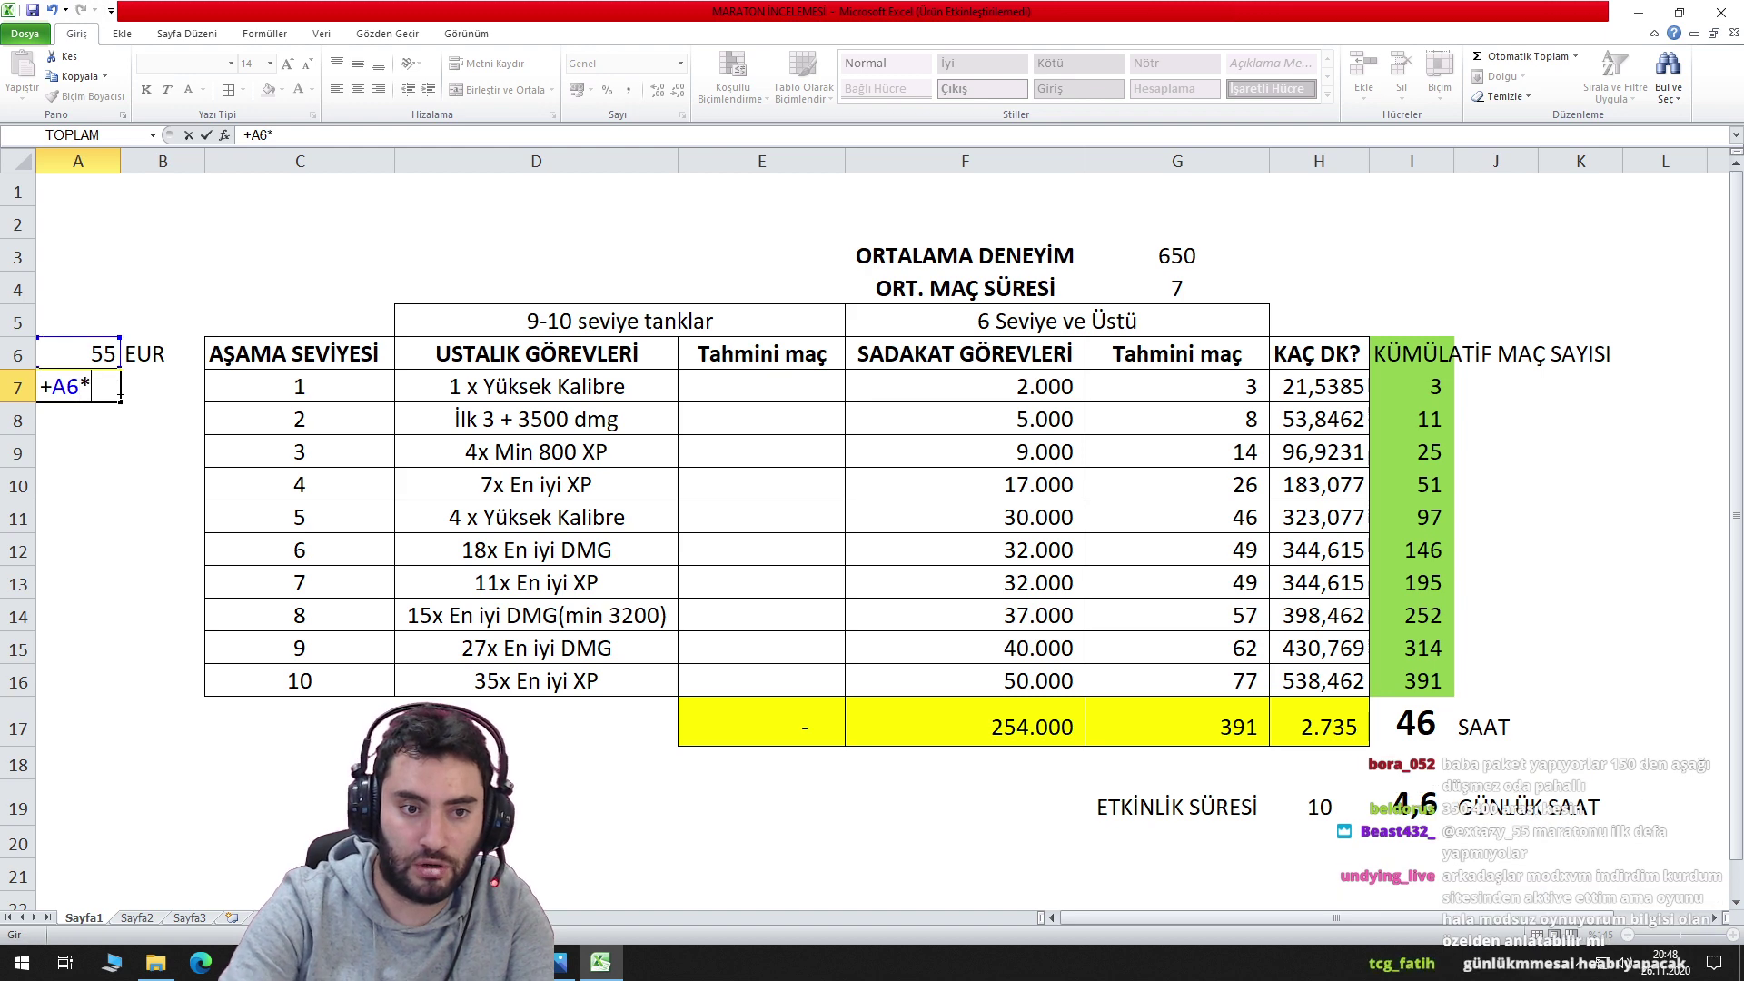
pyautogui.write('0,9')
pyautogui.press('Return')
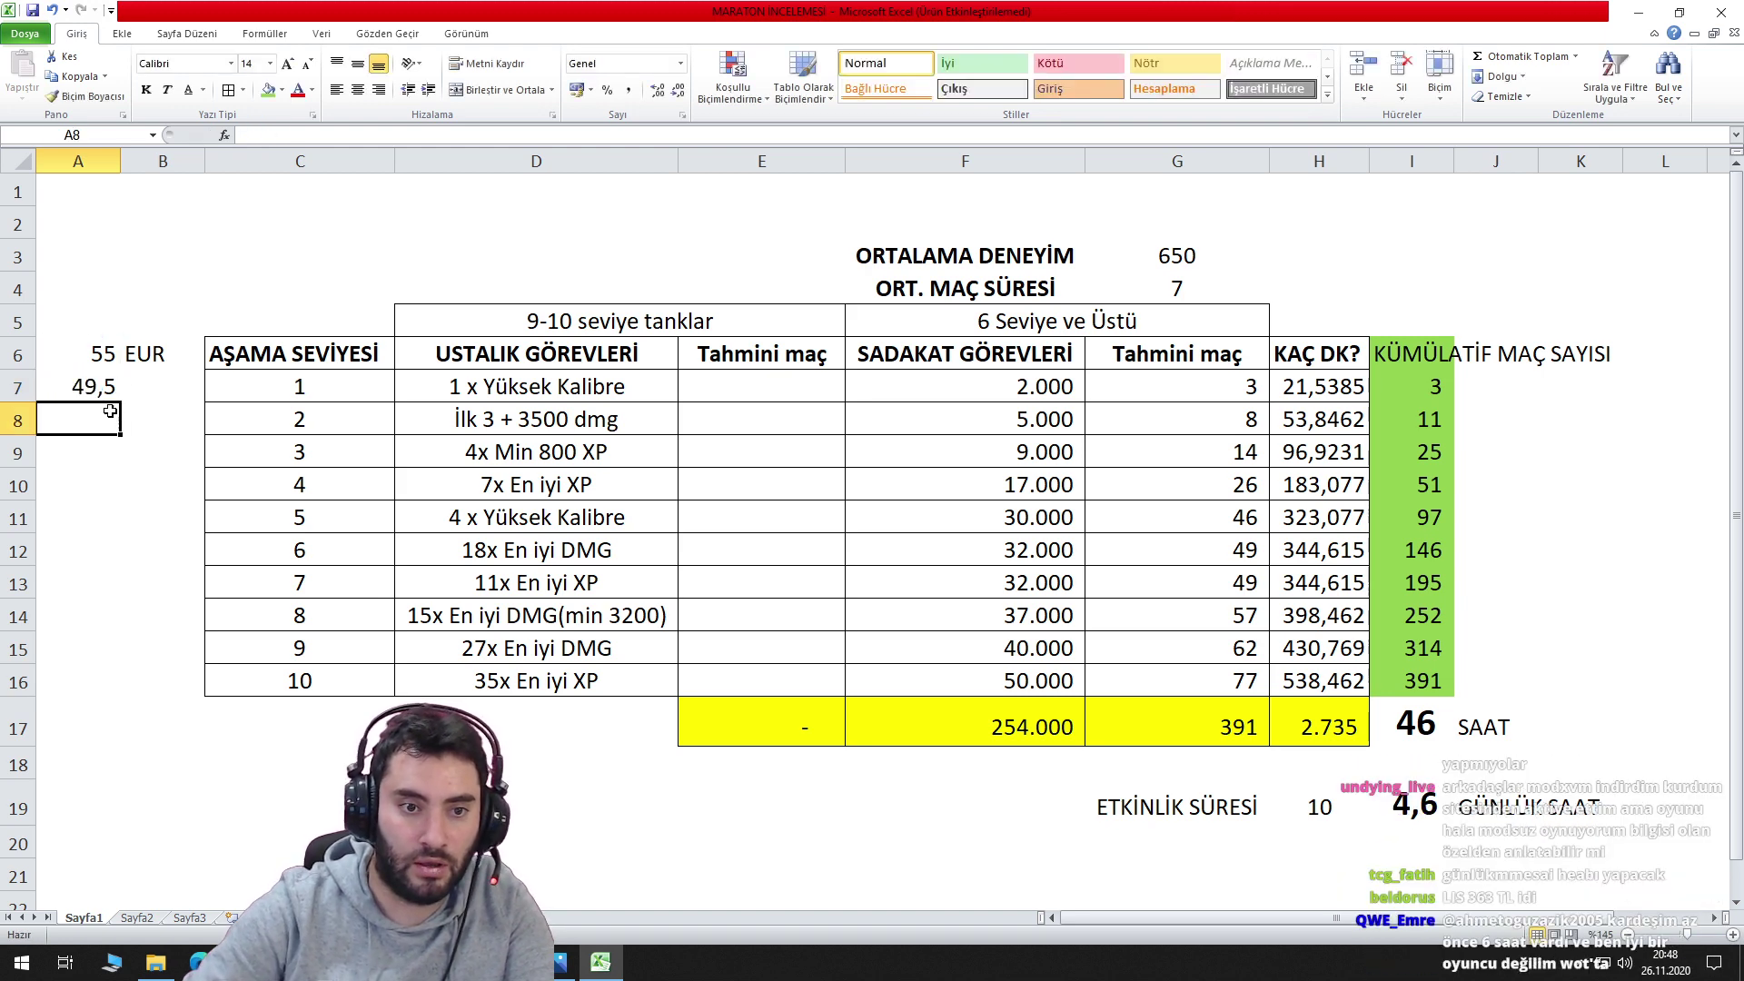
pyautogui.click(106, 387)
pyautogui.moveTo(121, 402); pyautogui.dragTo(107, 690)
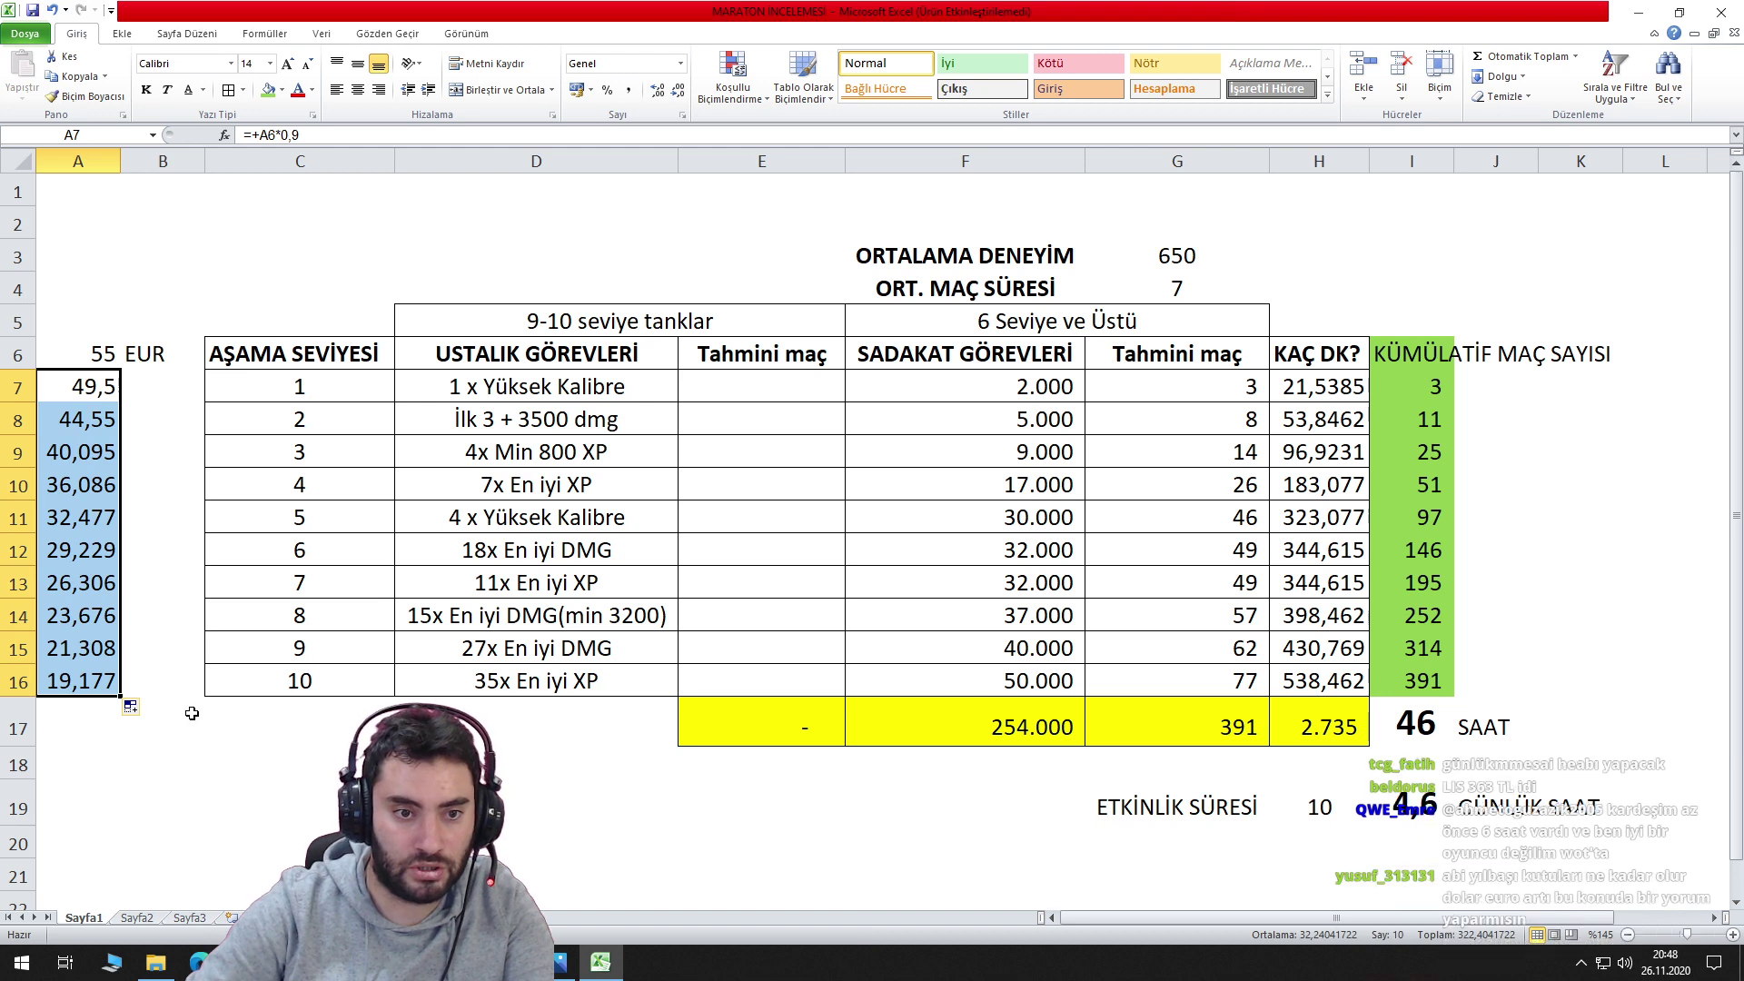
# Check the formula in A16, and clear the percentage-based prices from A7:A16.
pyautogui.doubleClick(113, 682)
pyautogui.press('Escape')
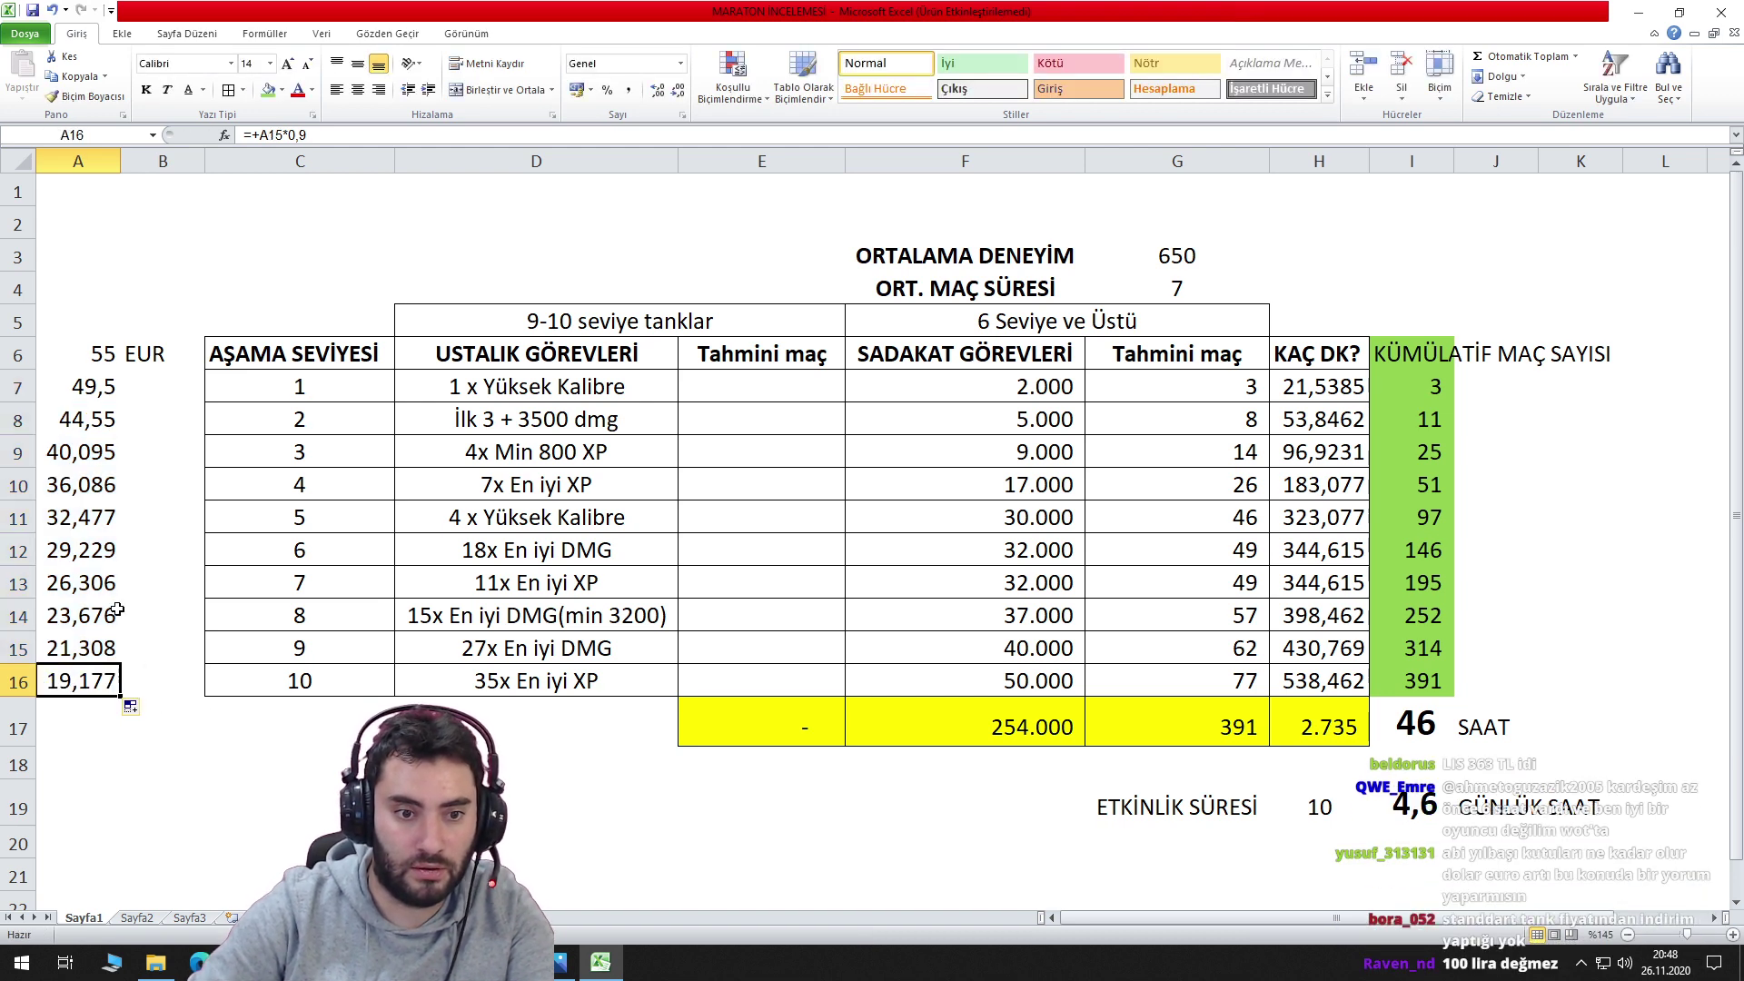
pyautogui.moveTo(106, 391); pyautogui.dragTo(117, 693)
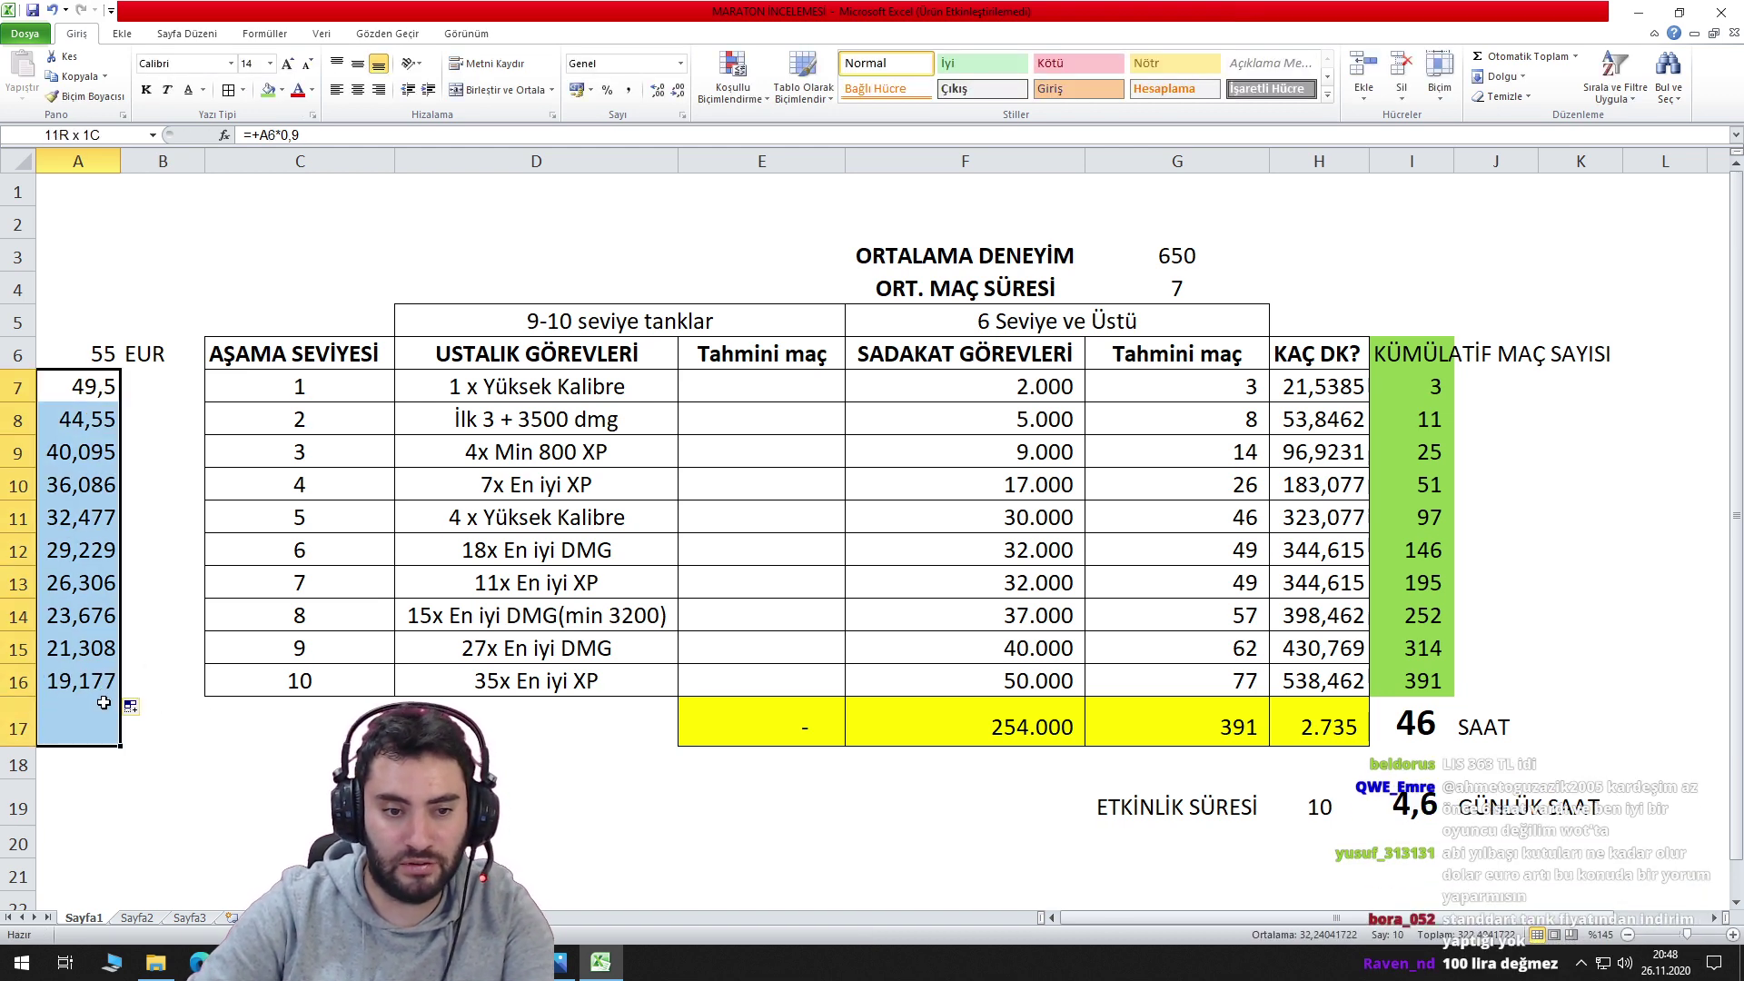
pyautogui.press('Delete')
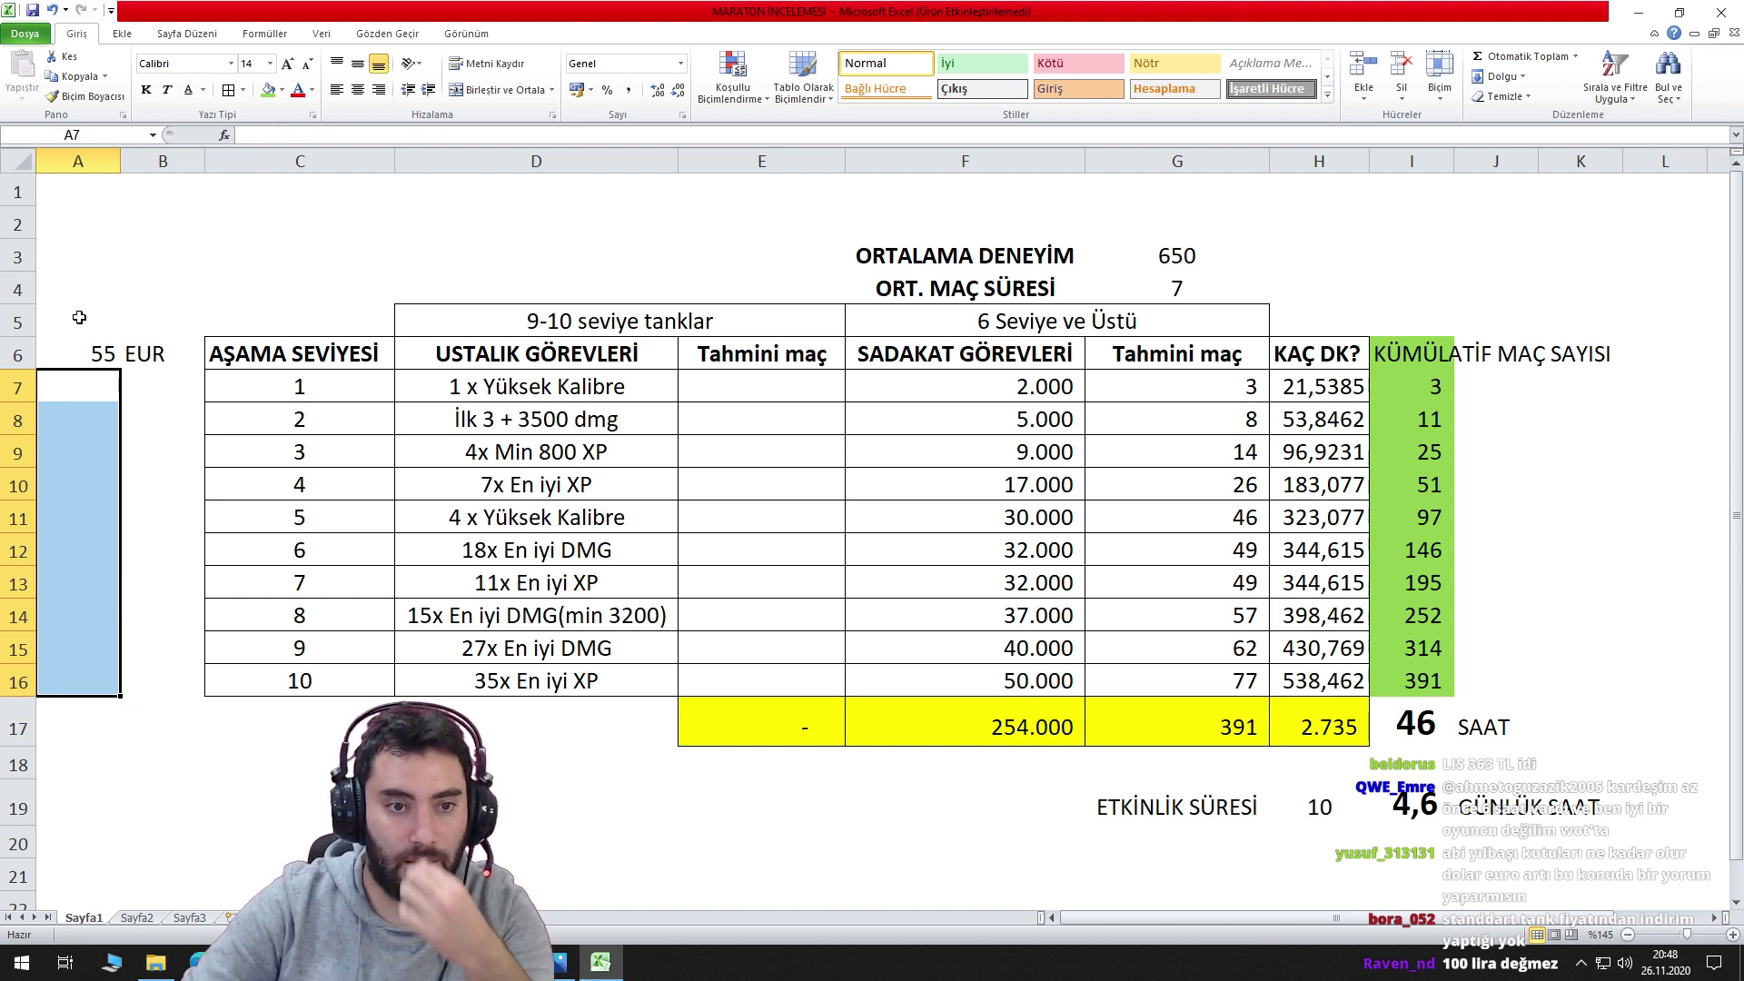
# Enter the formula +A6-5,5 in A7 and fill it down to A16 for a fixed price reduction per stage.
pyautogui.click(84, 389)
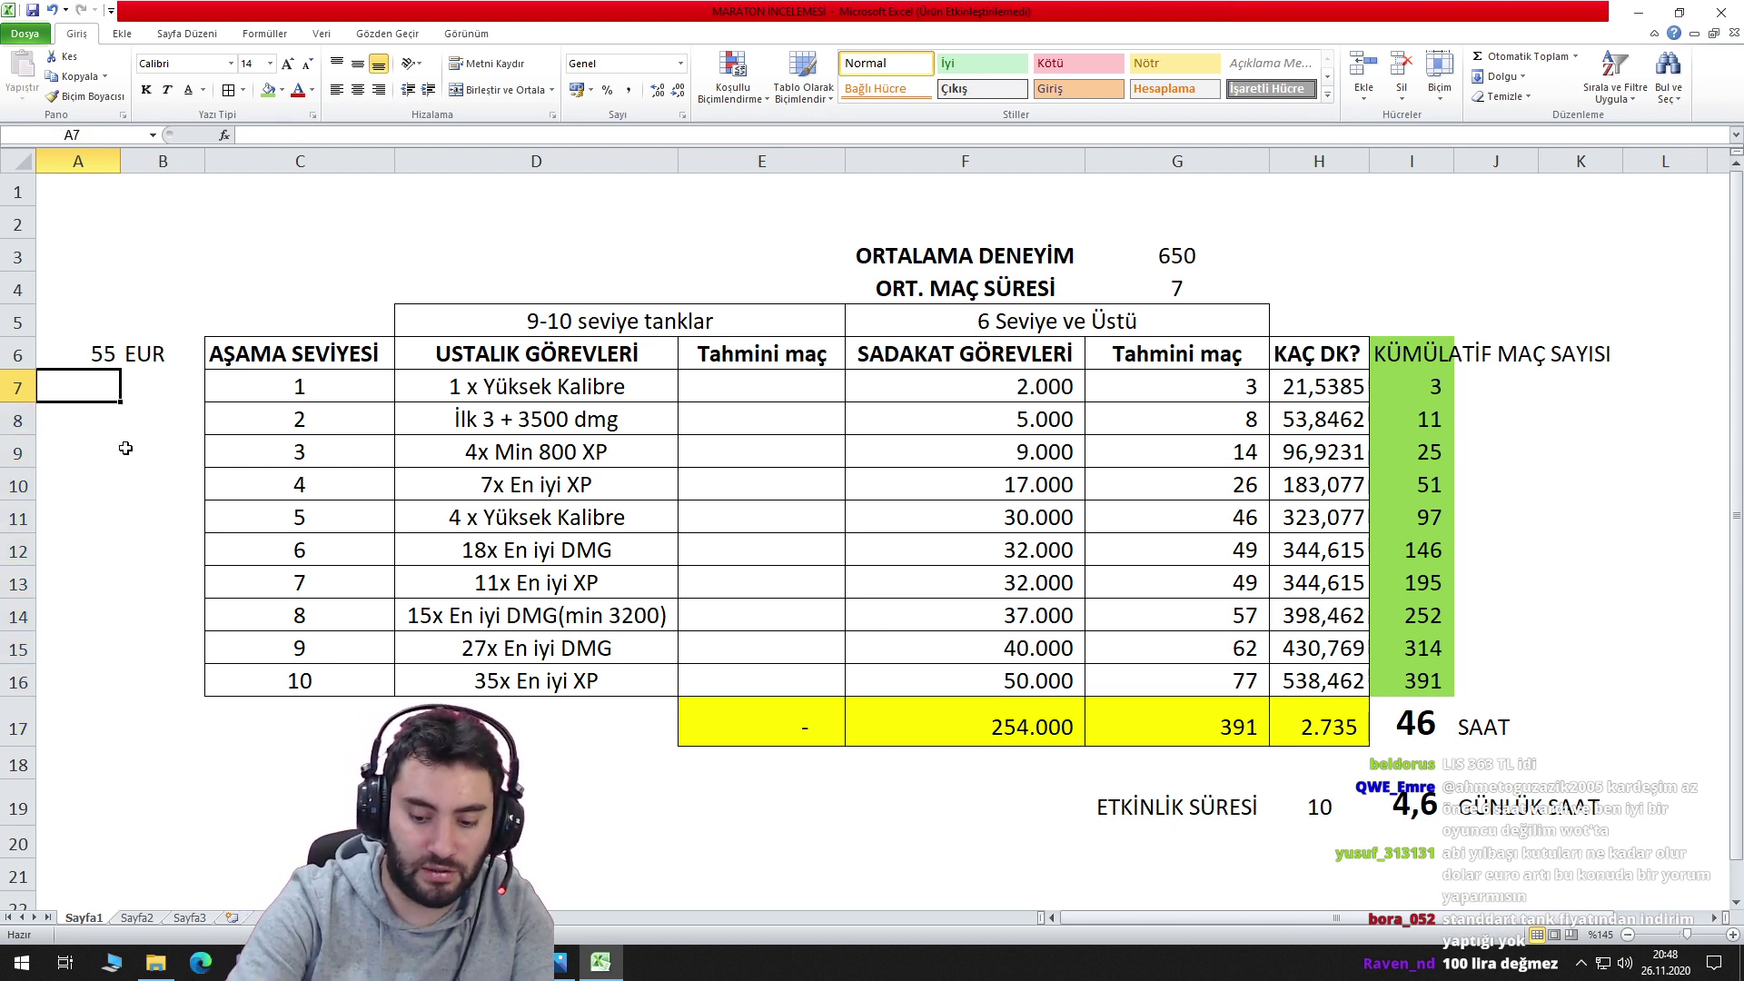
pyautogui.write('+A6-5,5')
pyautogui.press('Return')
pyautogui.click(118, 397)
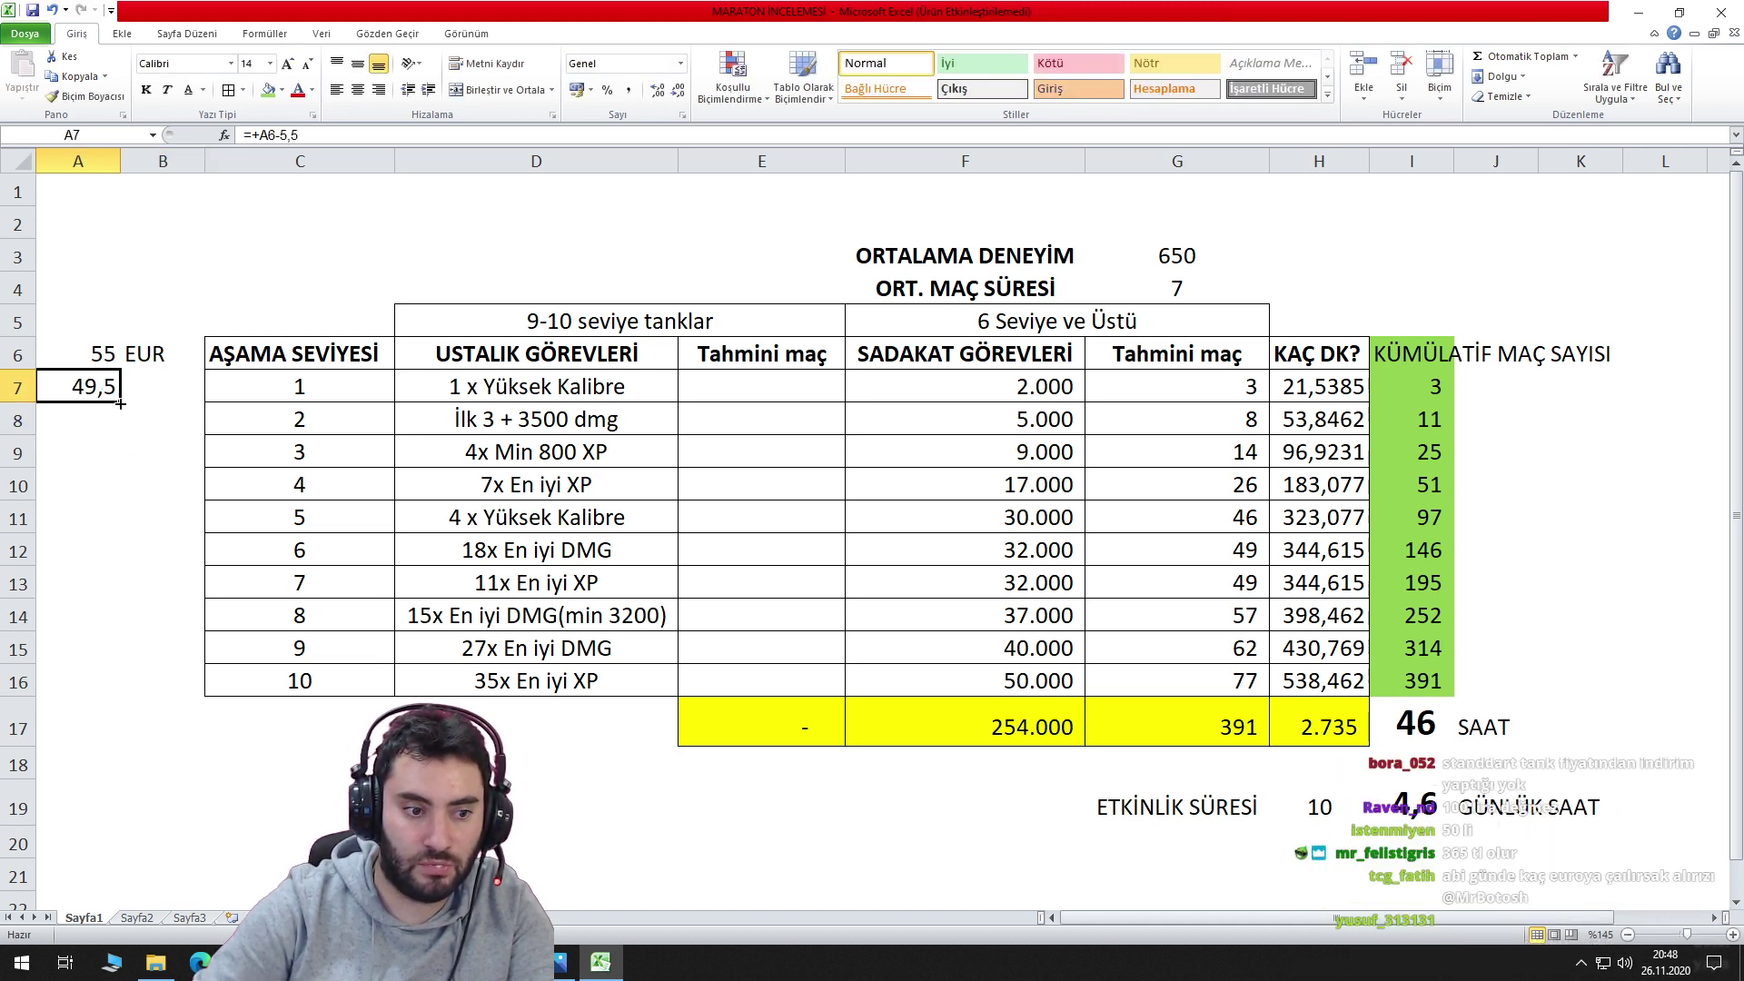
pyautogui.moveTo(120, 403); pyautogui.dragTo(142, 701)
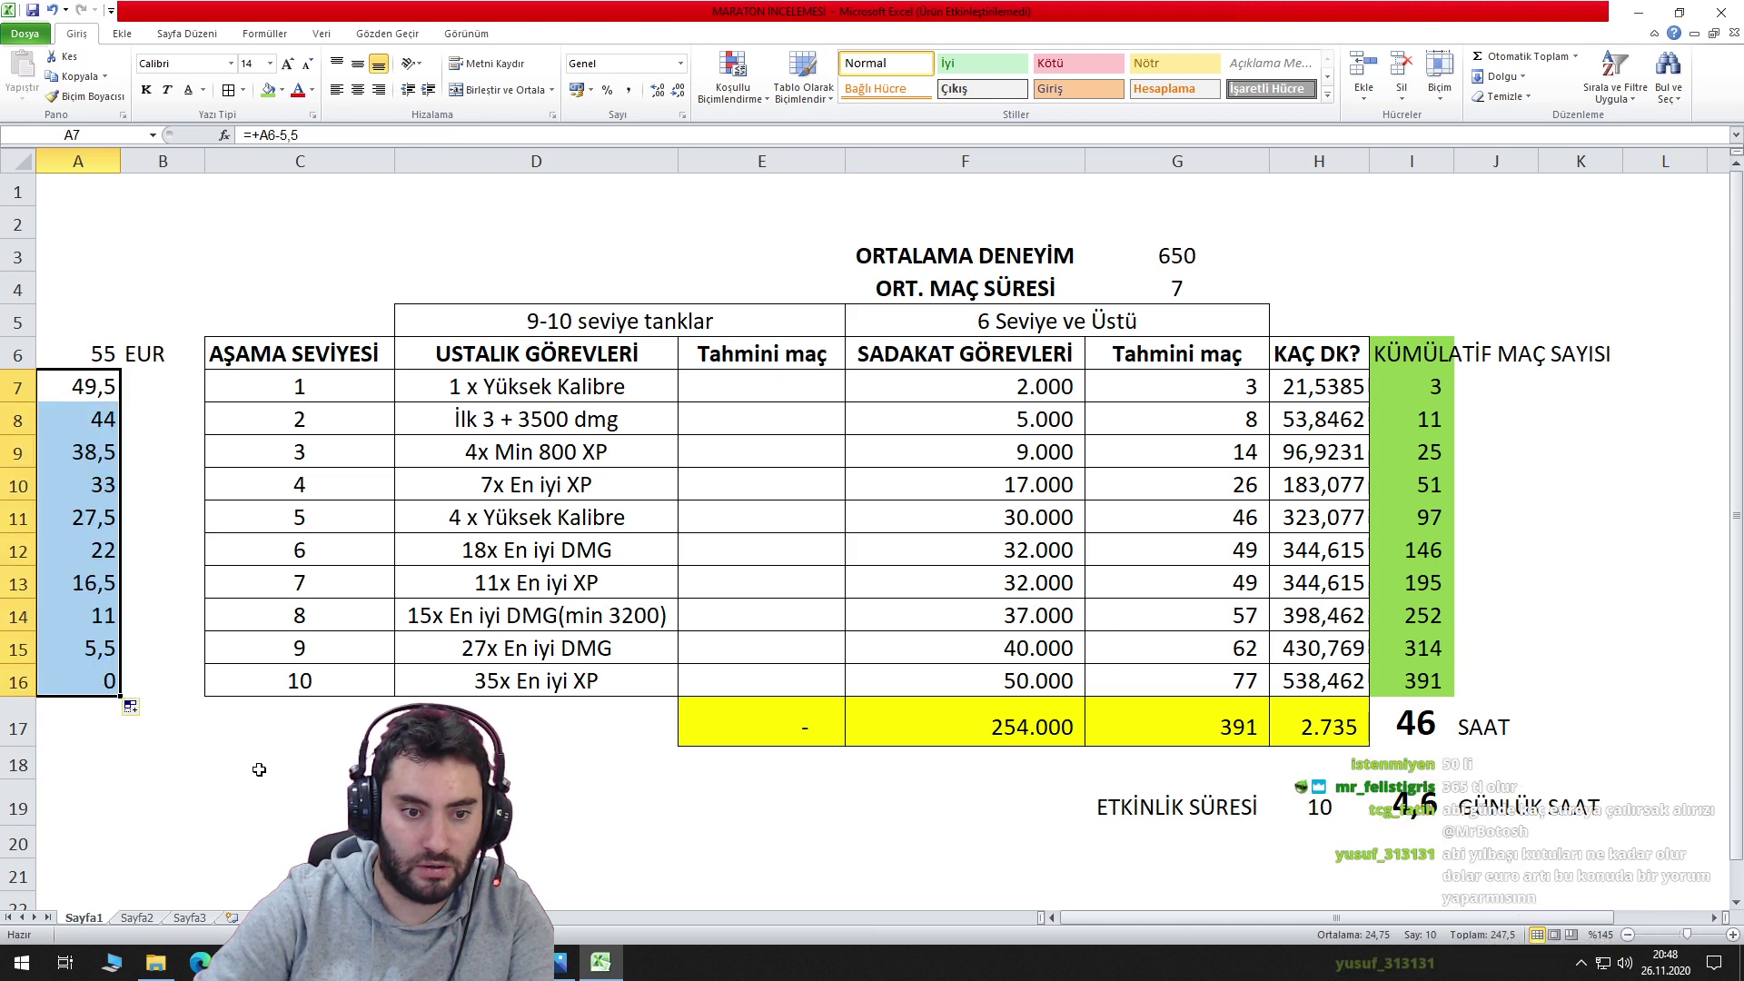
# Format the prices in A7:A16 with the comma number style and one decimal place.
pyautogui.click(627, 96)
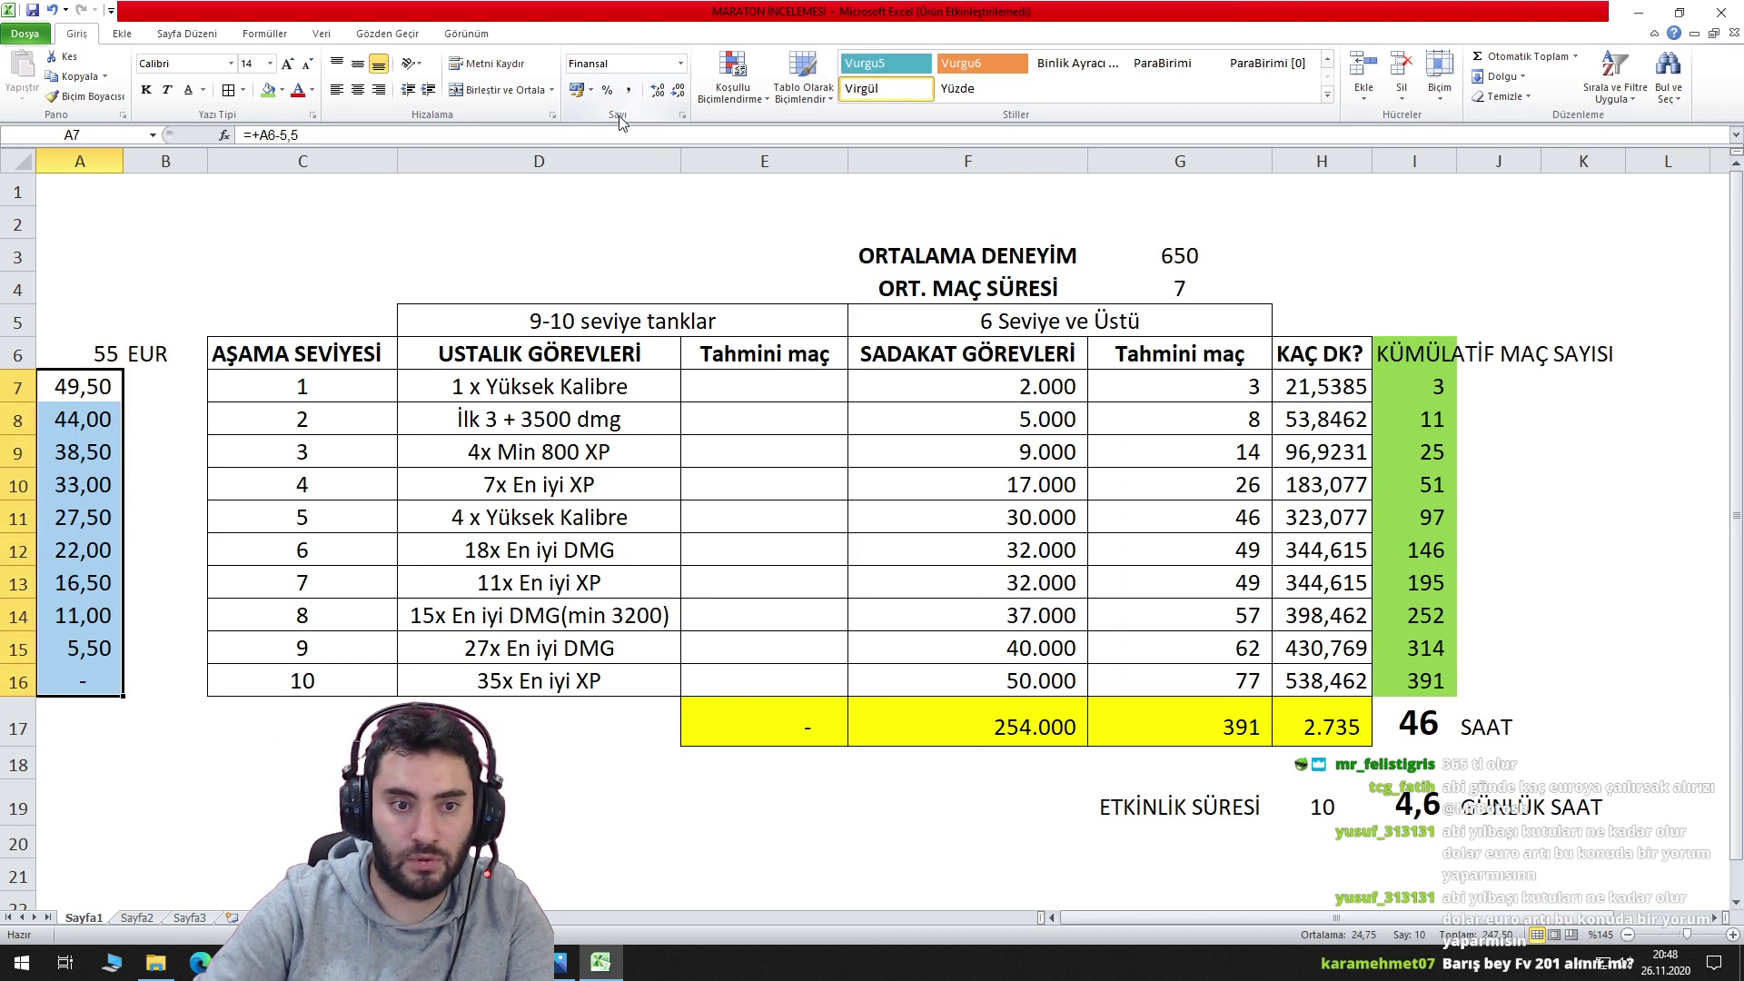
pyautogui.click(678, 90)
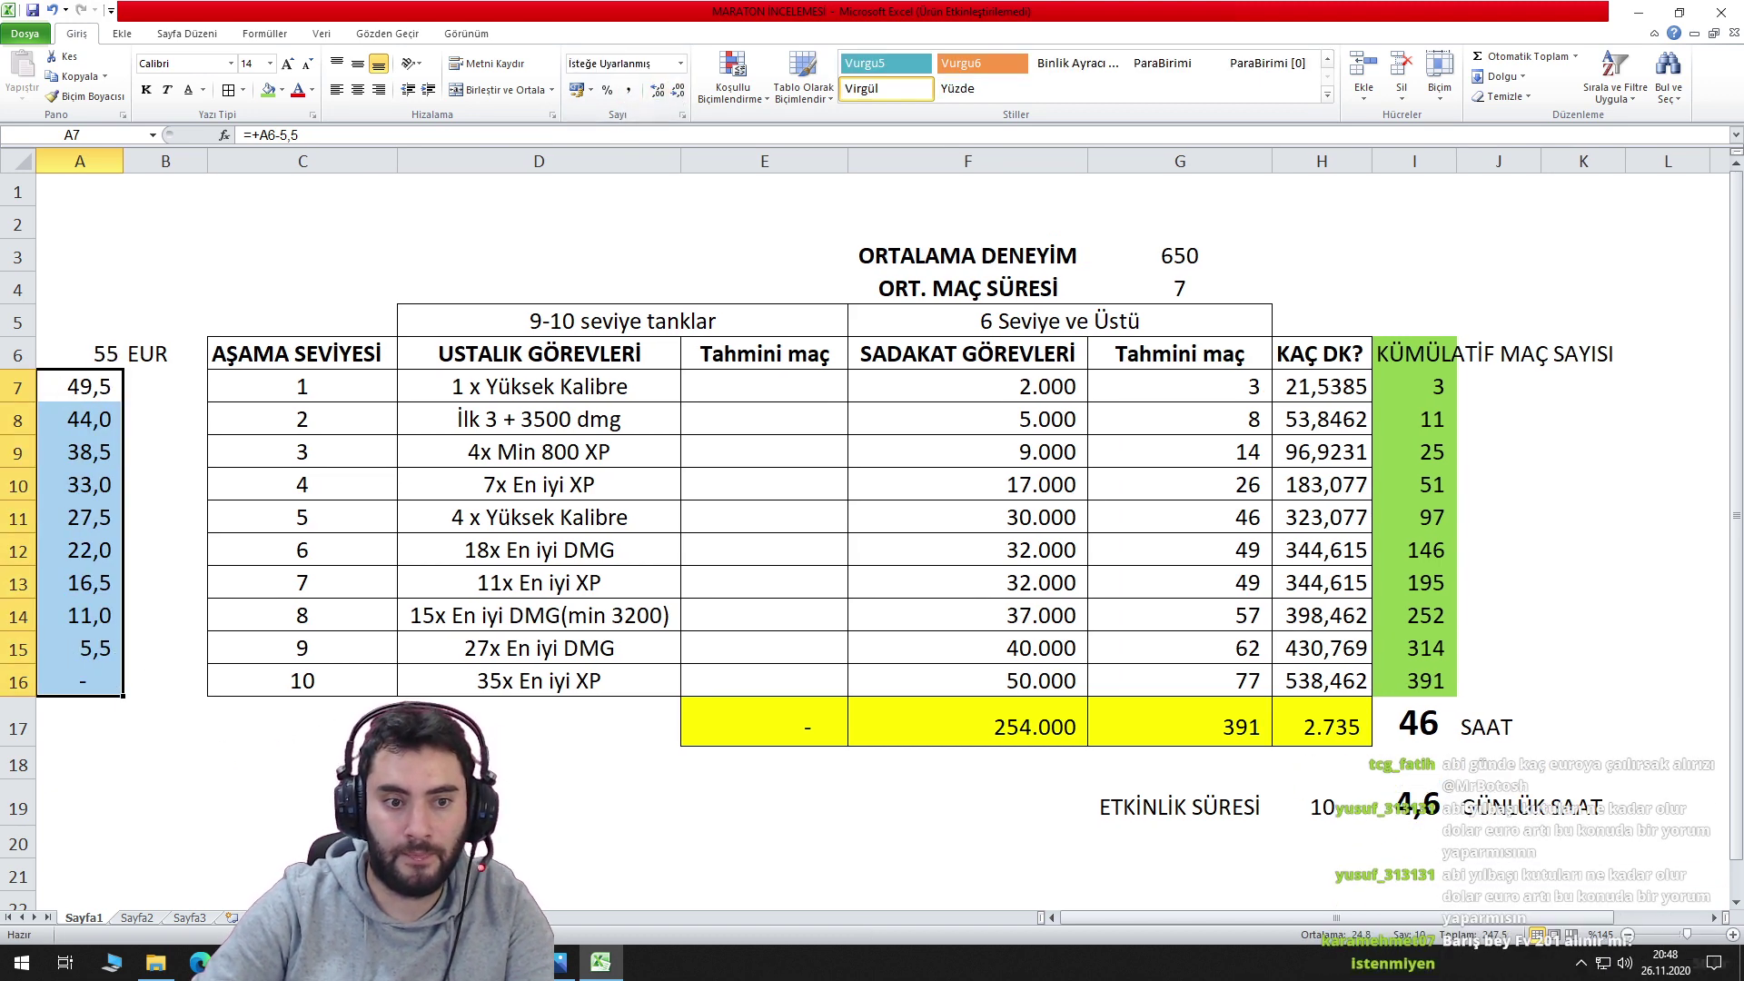
pyautogui.click(563, 803)
# Convert the prices at a rate of 6 with the formula +A7*6 in B7, centred and filled down to B16.
pyautogui.click(179, 395)
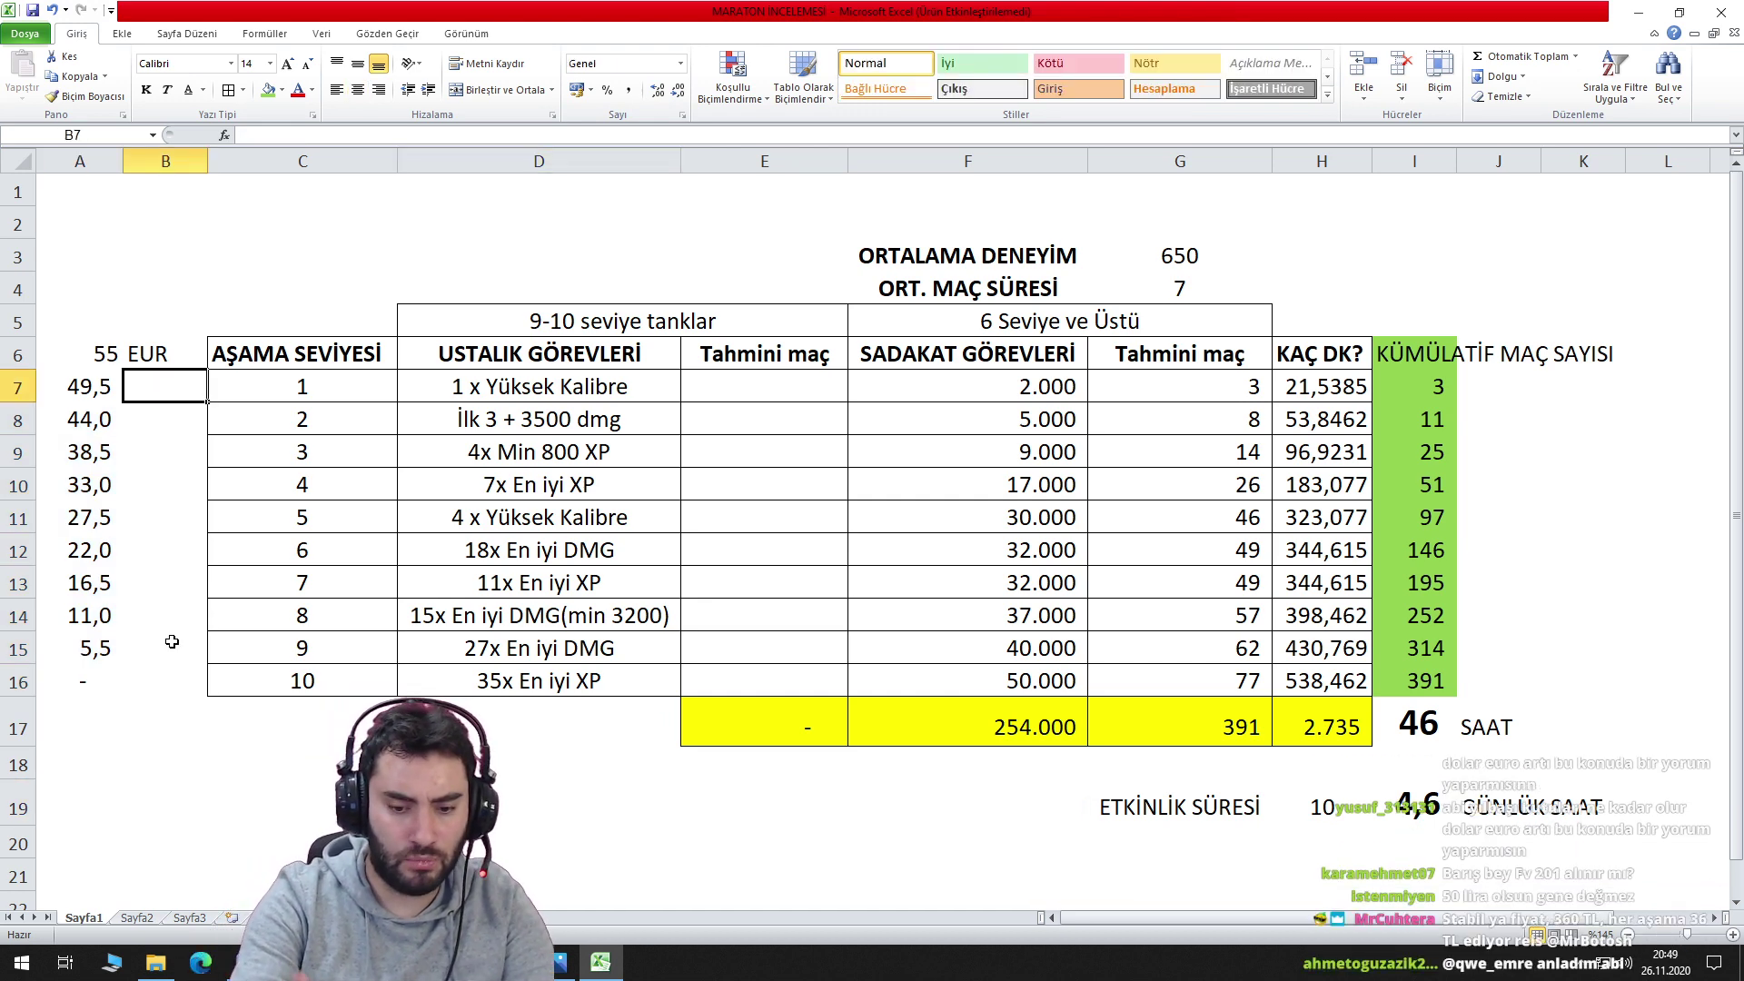
pyautogui.write('+')
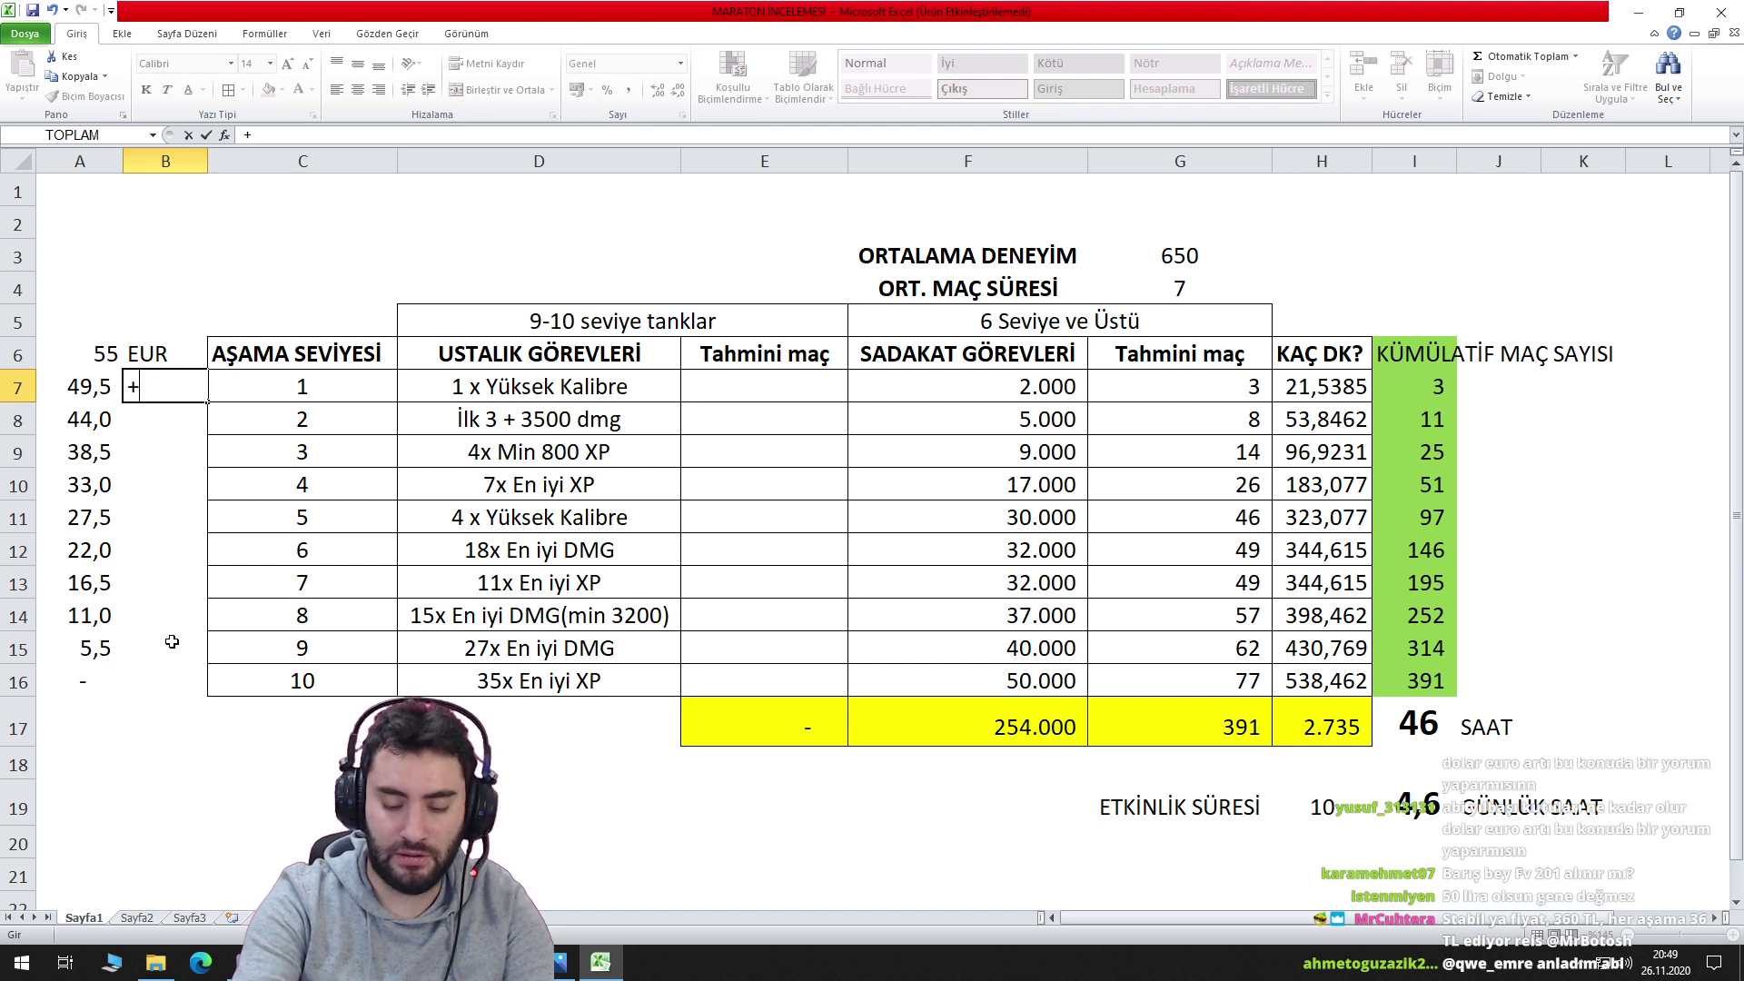
pyautogui.write('A7*6')
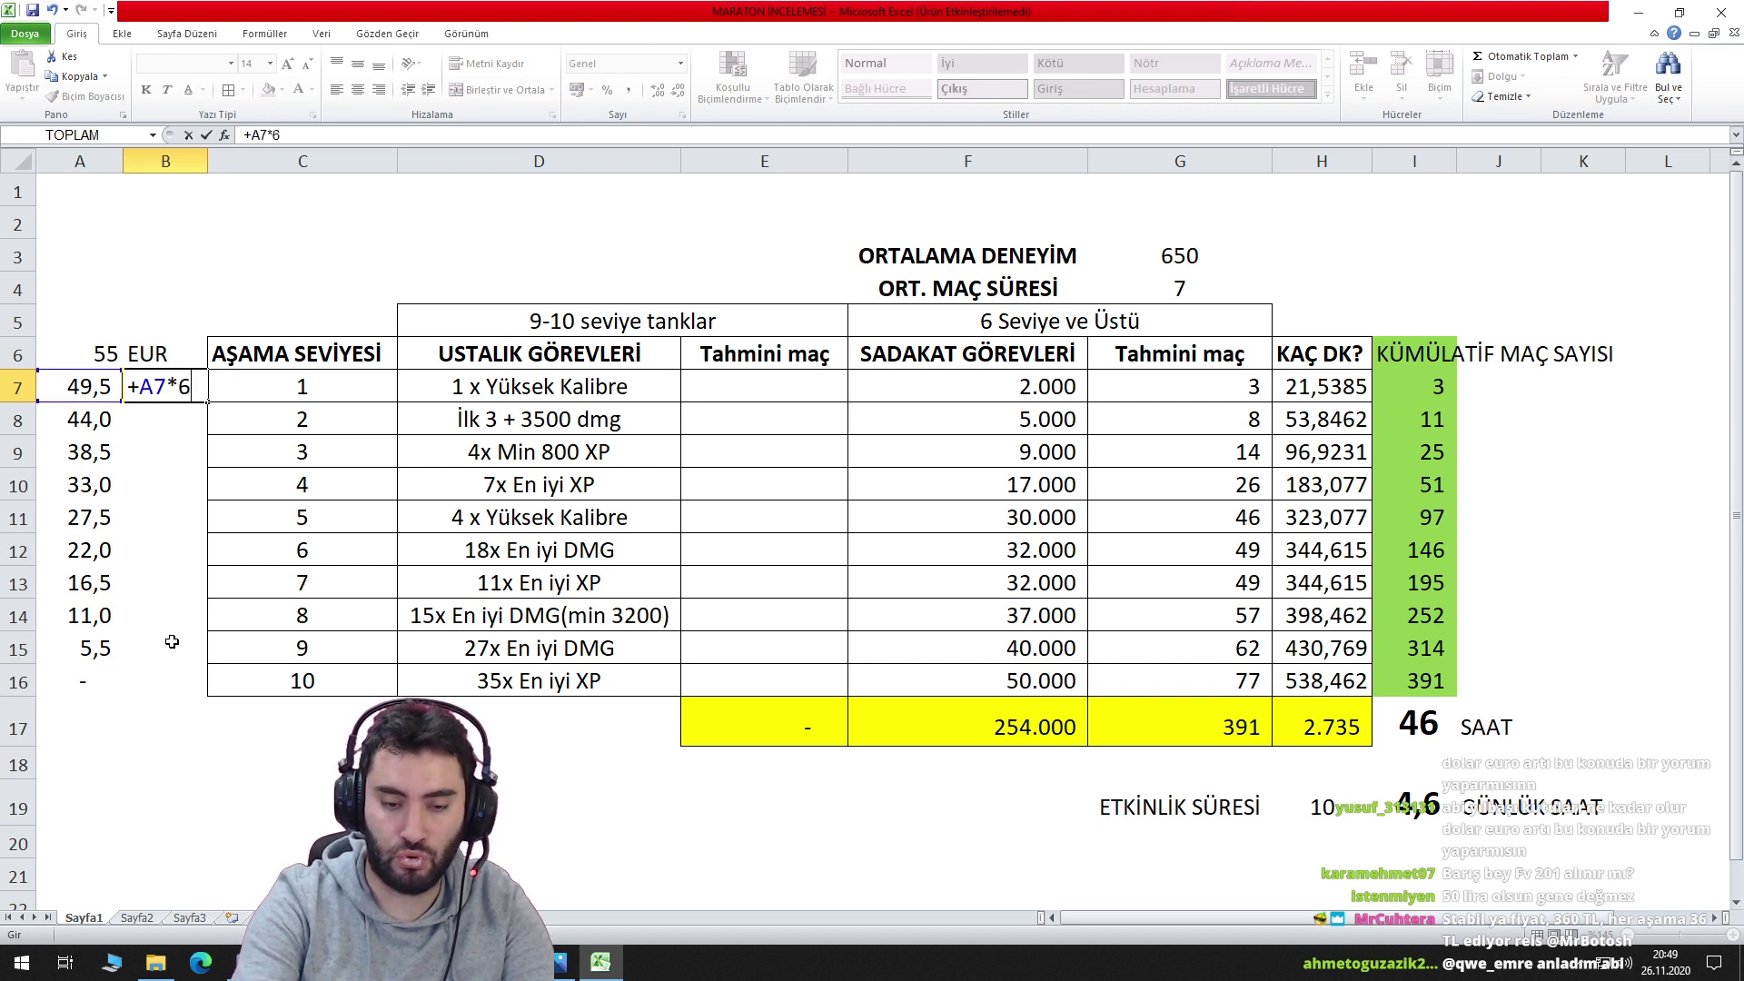
pyautogui.press('Return')
pyautogui.click(186, 392)
pyautogui.click(358, 89)
pyautogui.moveTo(207, 401); pyautogui.dragTo(171, 664)
pyautogui.moveTo(170, 690); pyautogui.dragTo(171, 690)
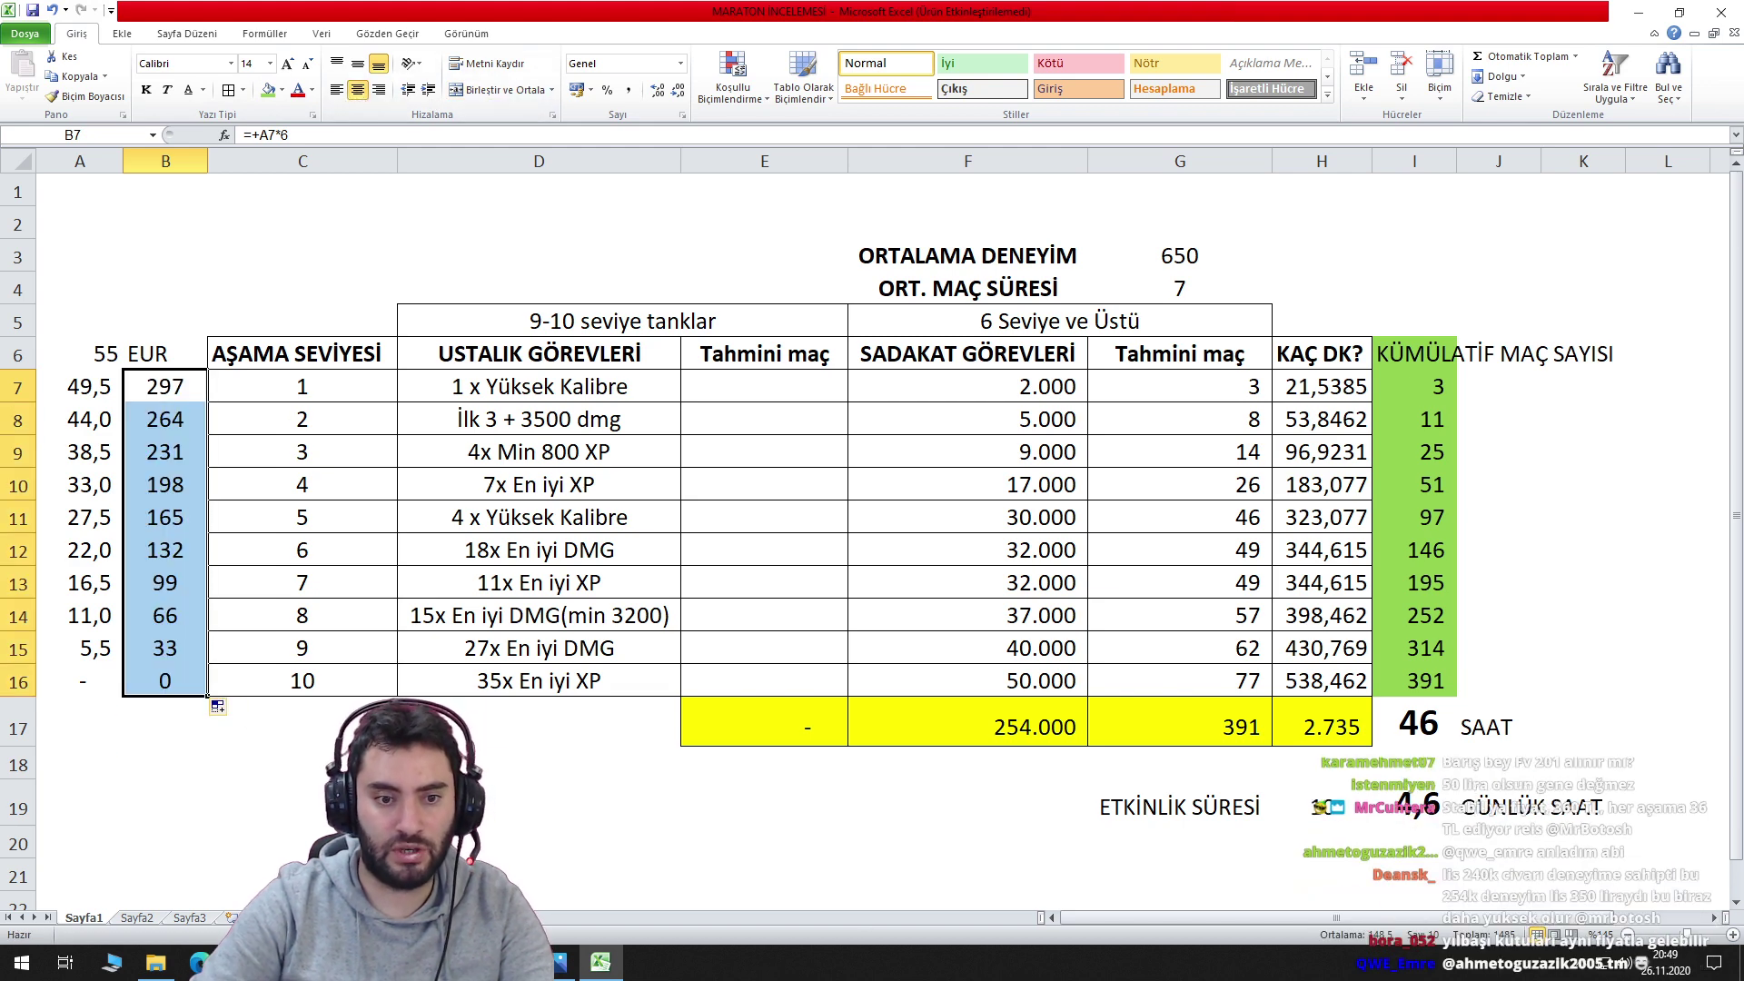
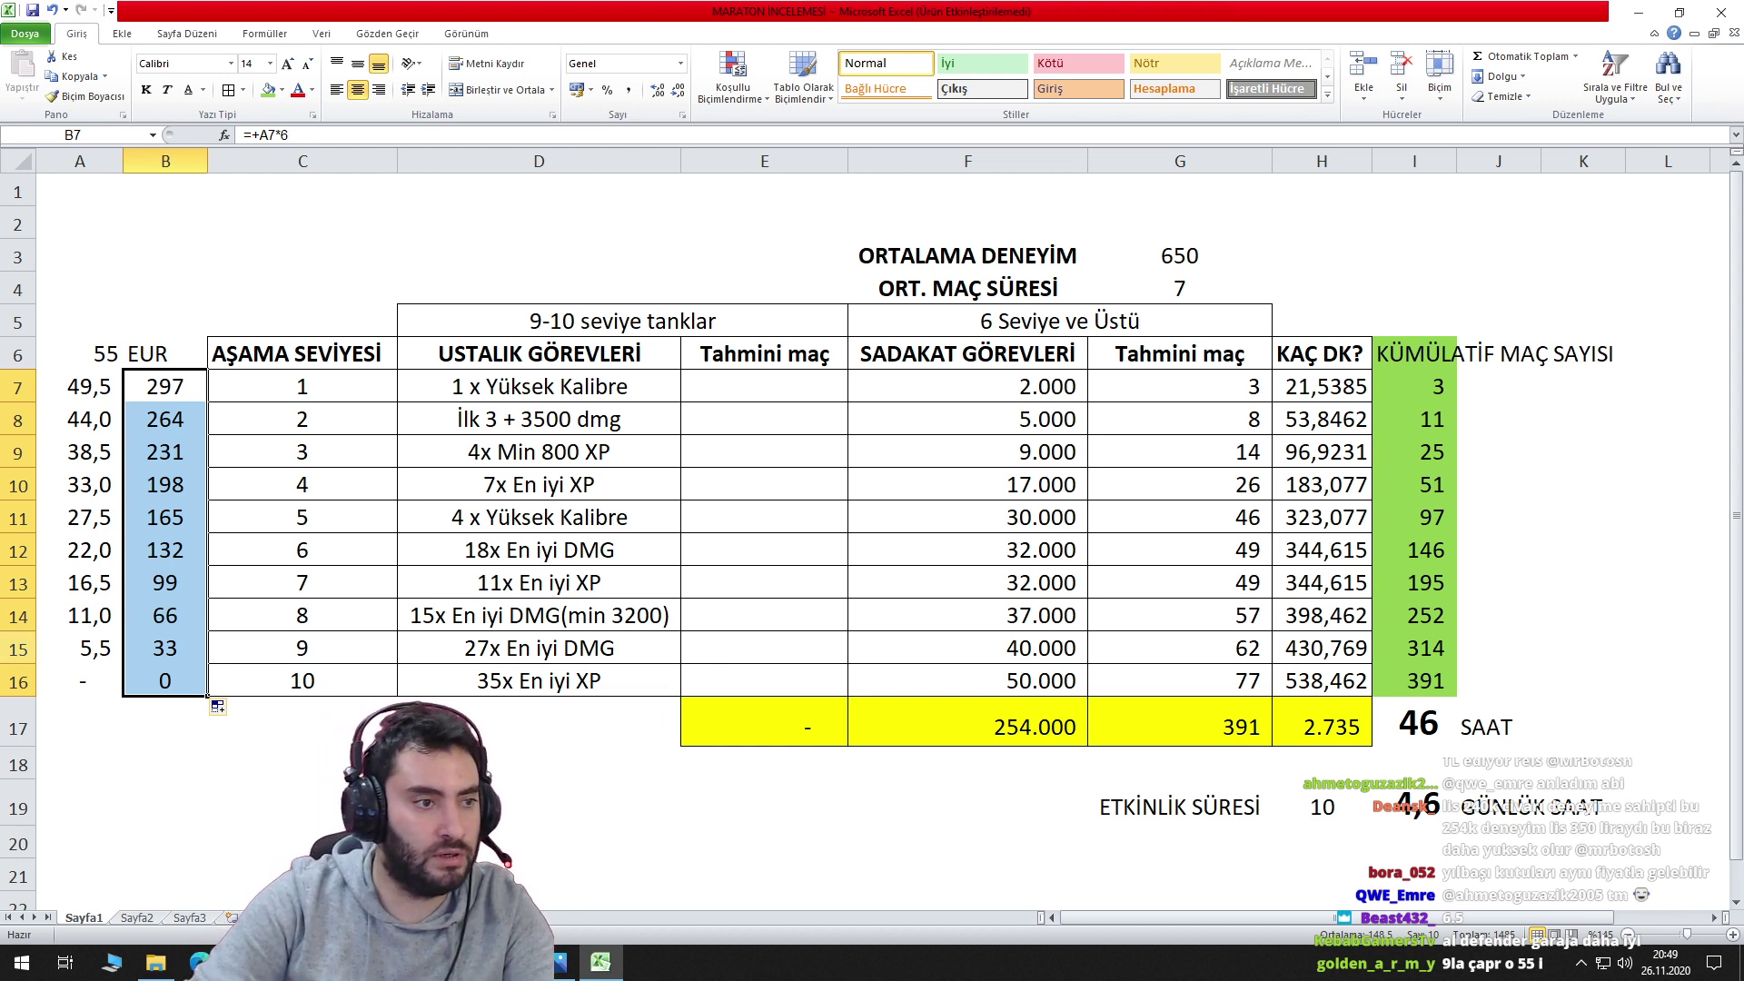
# Switch to the browser and open the Premium Shop from the promotional banner on the World of Tanks home page.
pyautogui.click(165, 648)
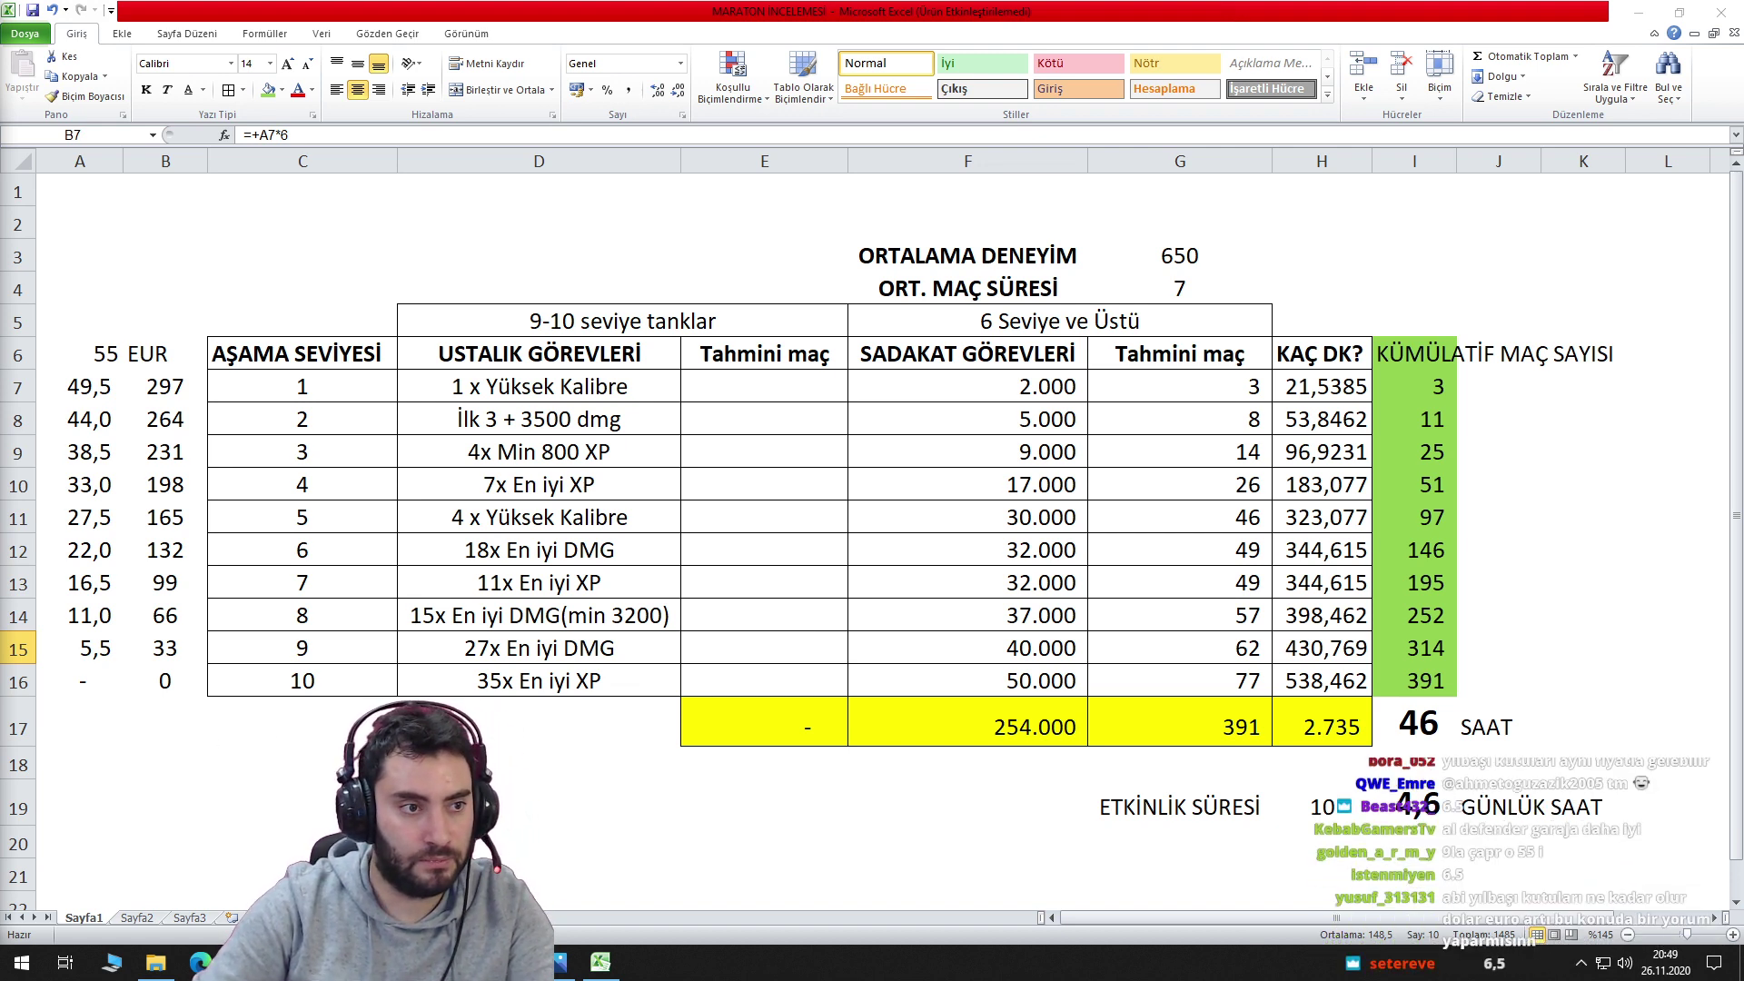
pyautogui.hotkey('alt', 'Tab')
pyautogui.doubleClick(874, 113)
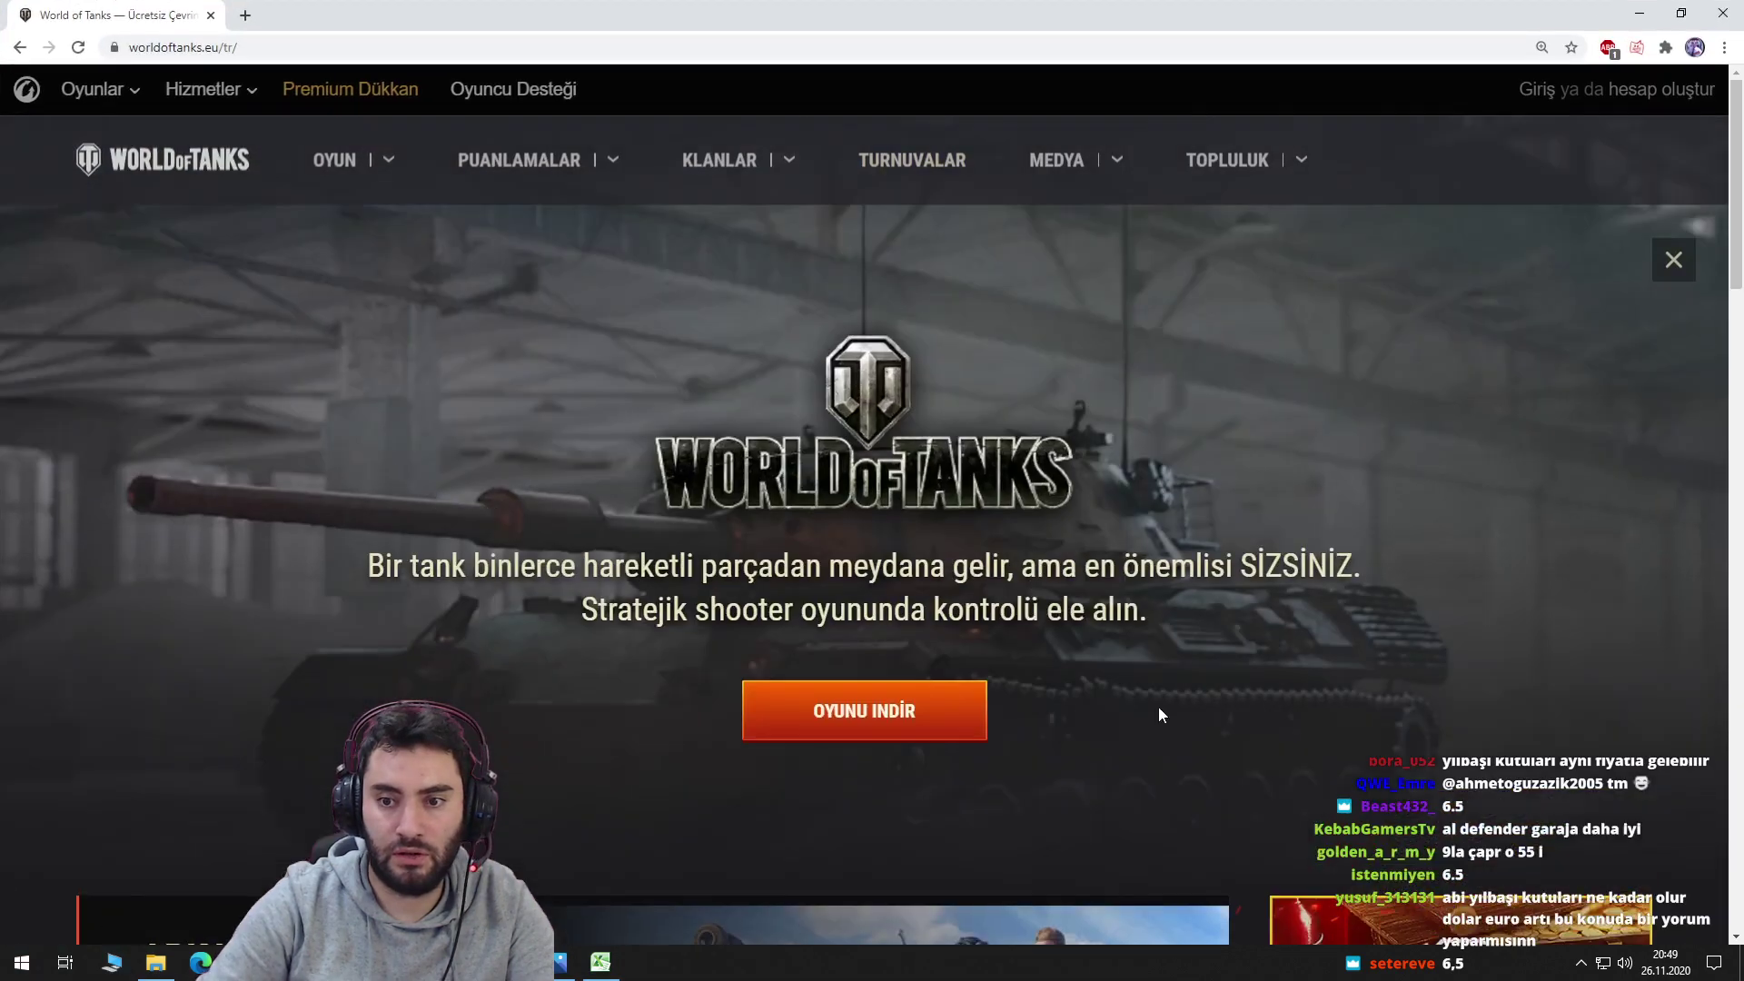
pyautogui.scroll(-6, 1452, 631)
pyautogui.click(1453, 636)
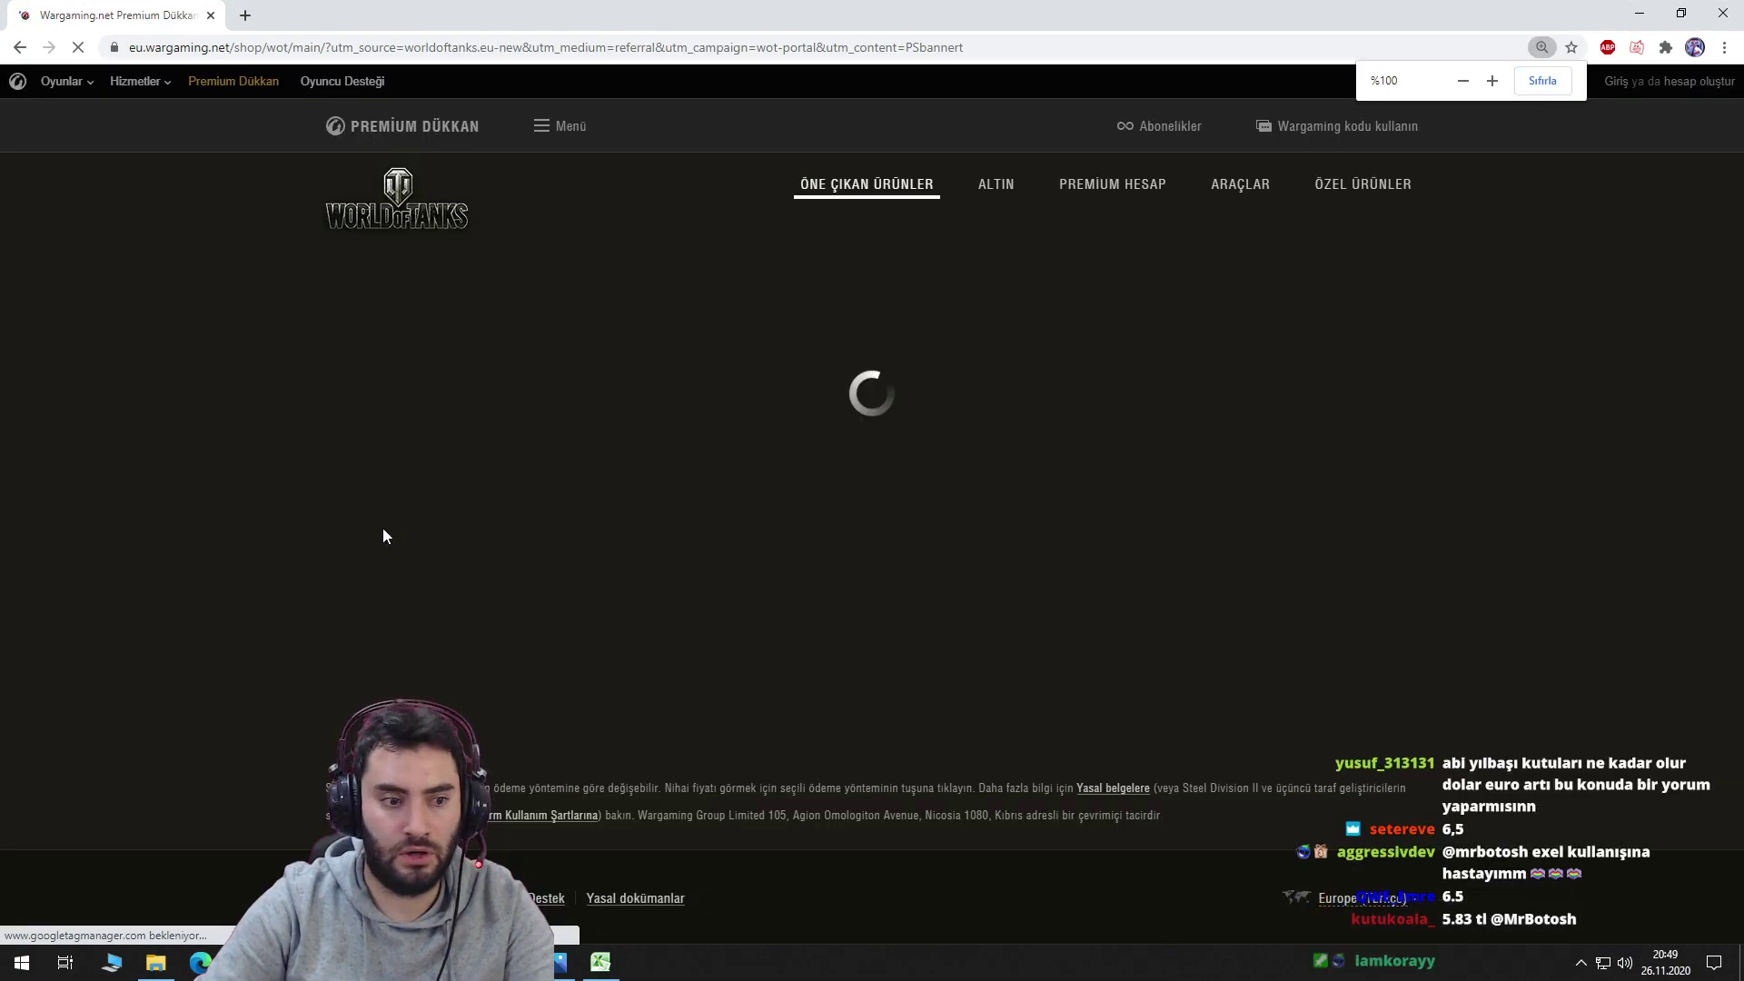
# Open the Premium Account category of the Premium Shop and look through the TRY prices of the account durations.
pyautogui.click(1108, 185)
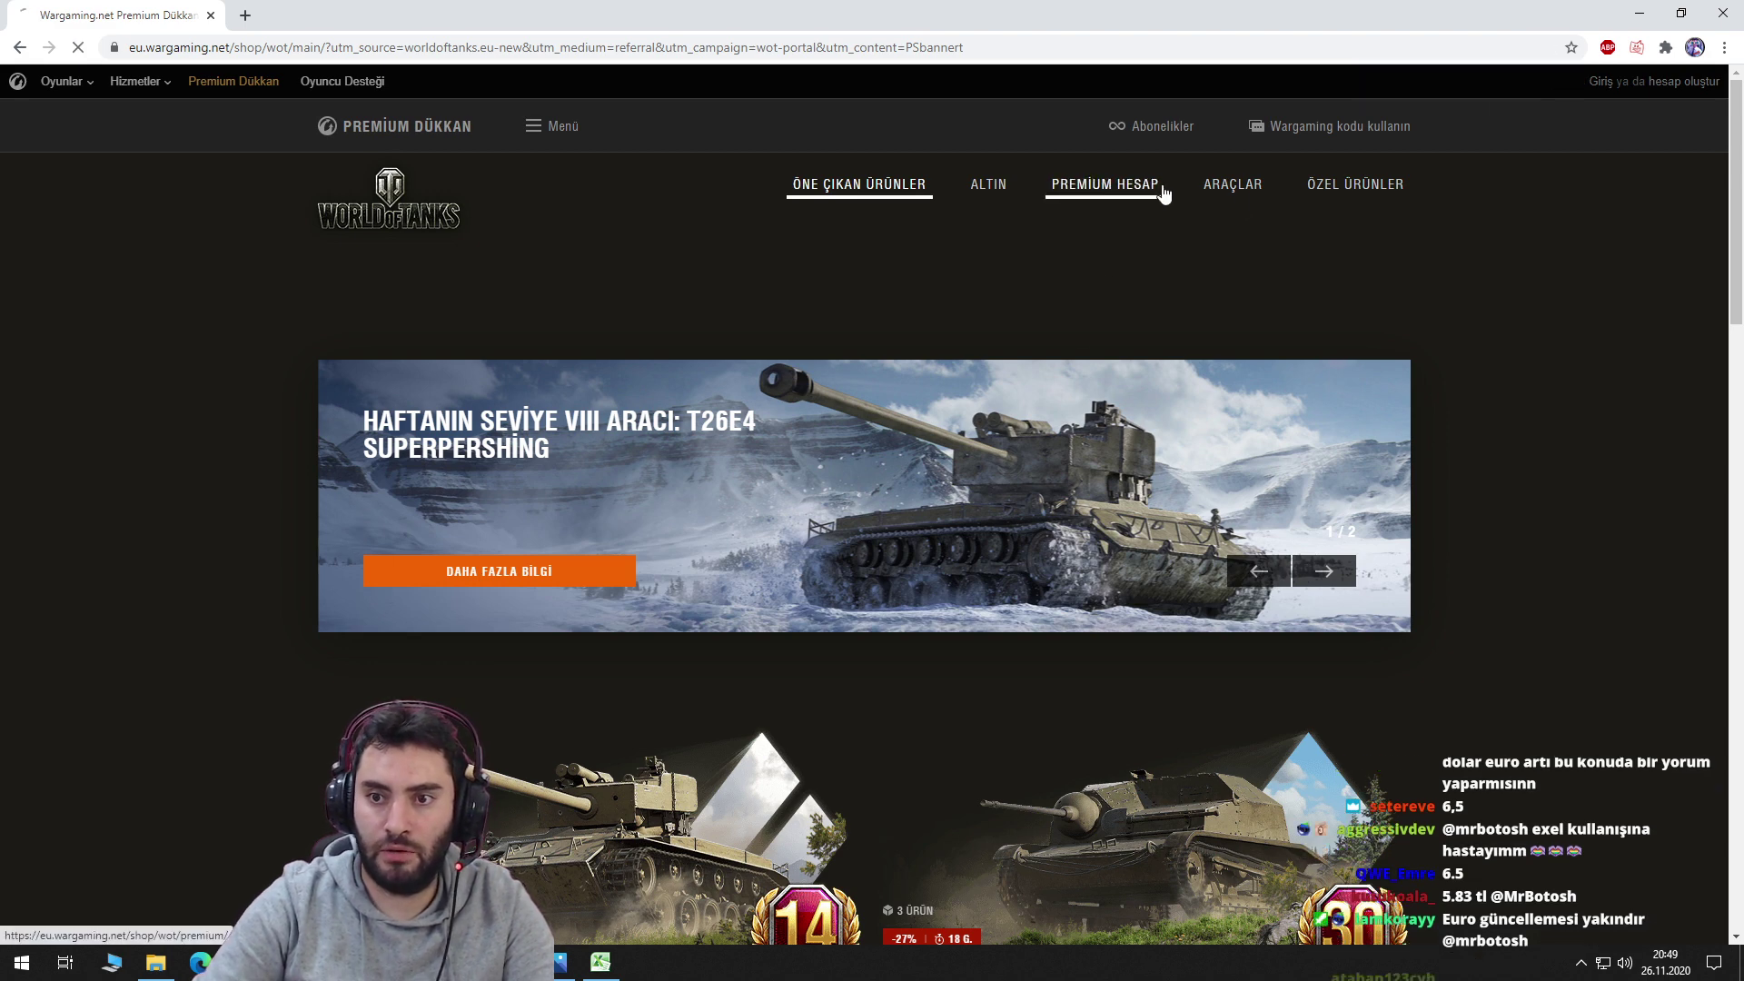
pyautogui.scroll(-4, 1535, 305)
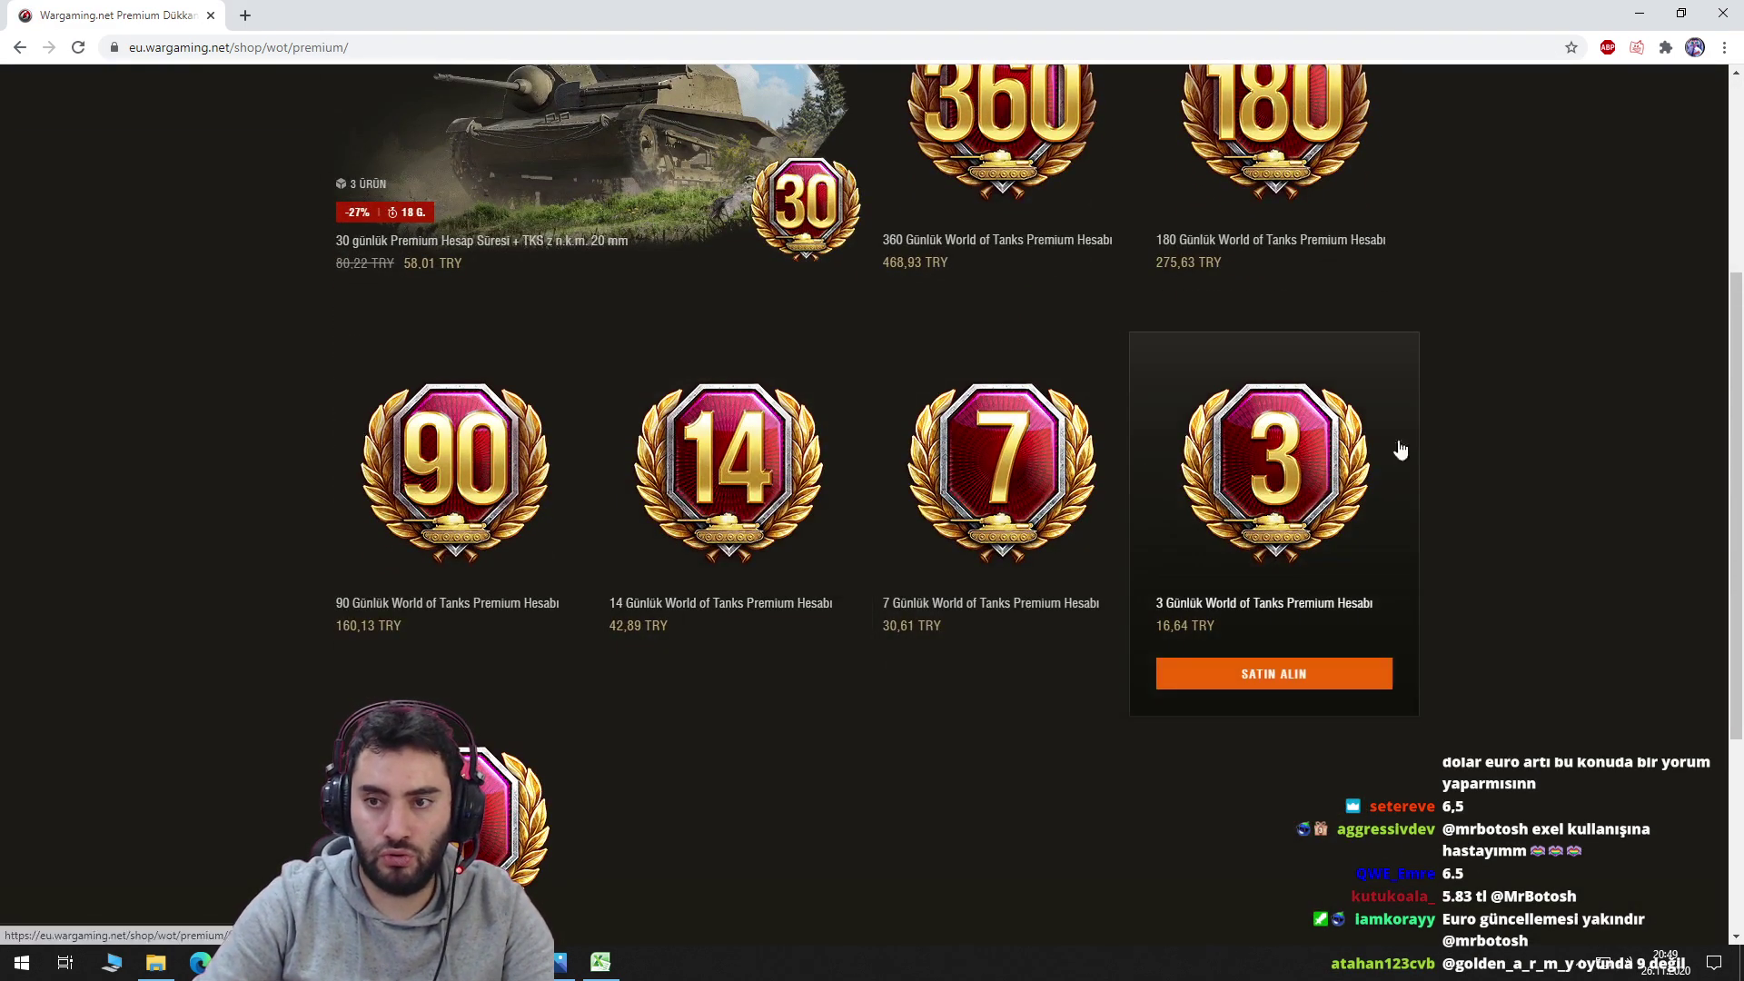
pyautogui.scroll(1, 1248, 468)
pyautogui.scroll(2, 1246, 467)
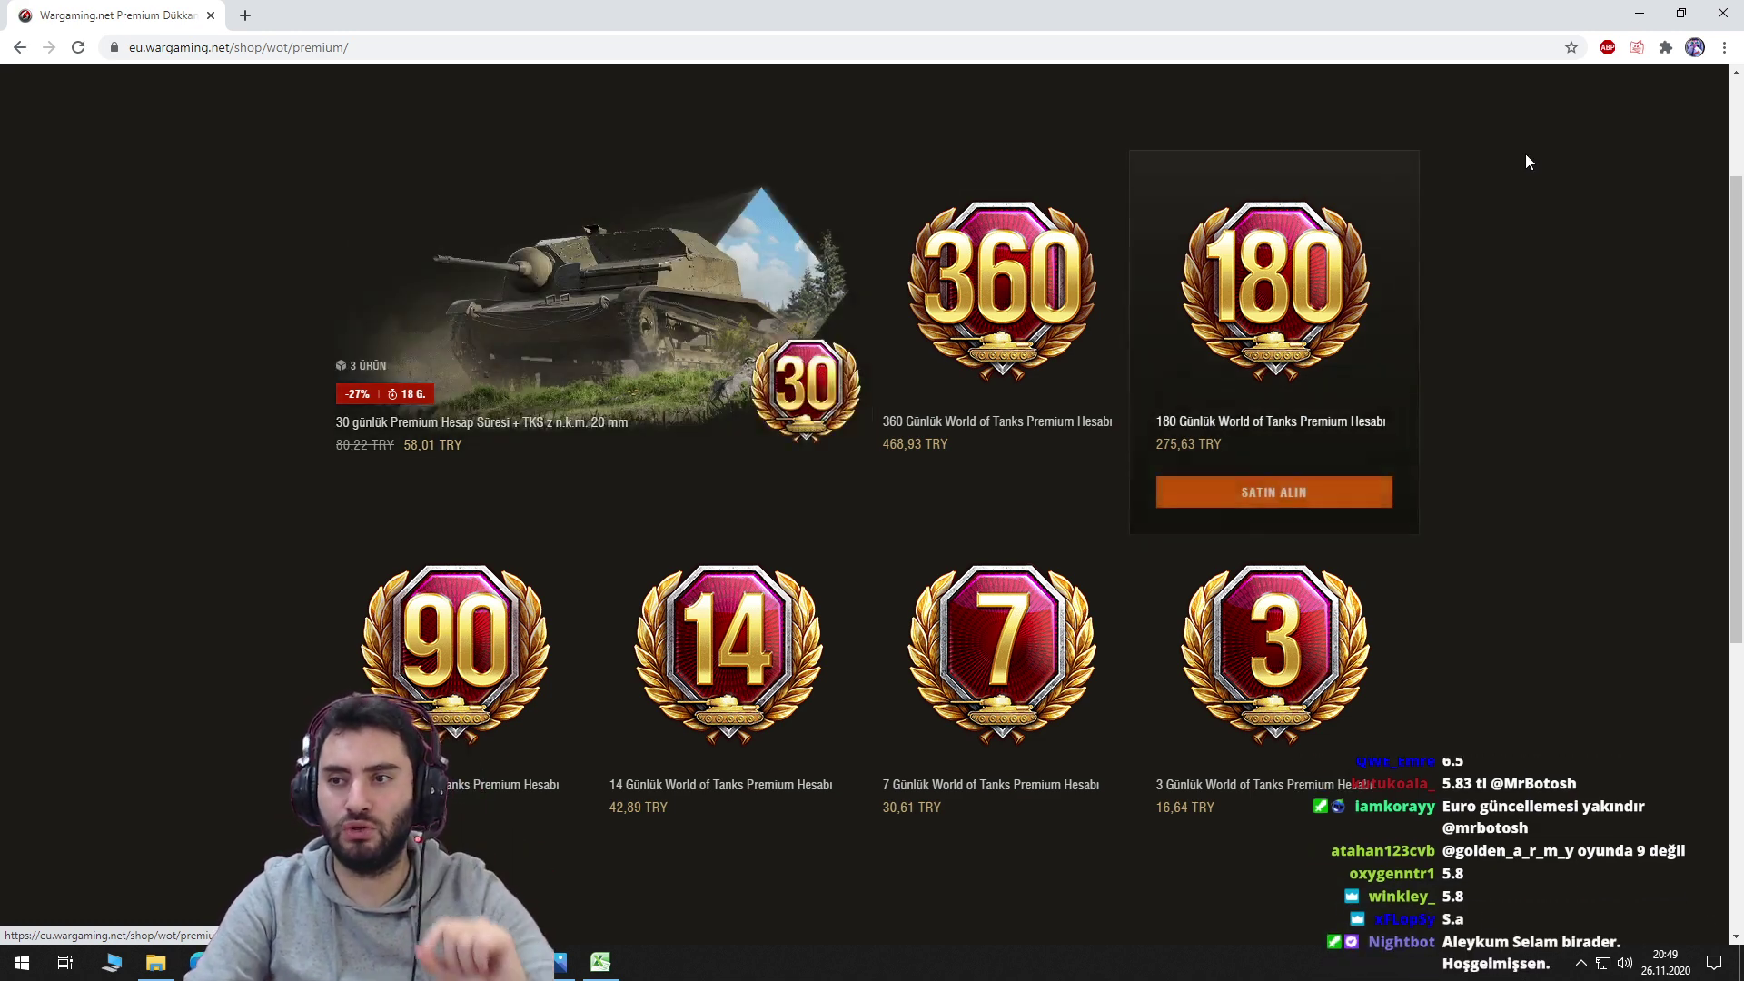
# Switch to the Excel workbook, fill B7:B16 with the conversion formula at a rate of 5,8, and display the results without decimals.
pyautogui.hotkey('alt', 'Tab')
pyautogui.click(165, 386)
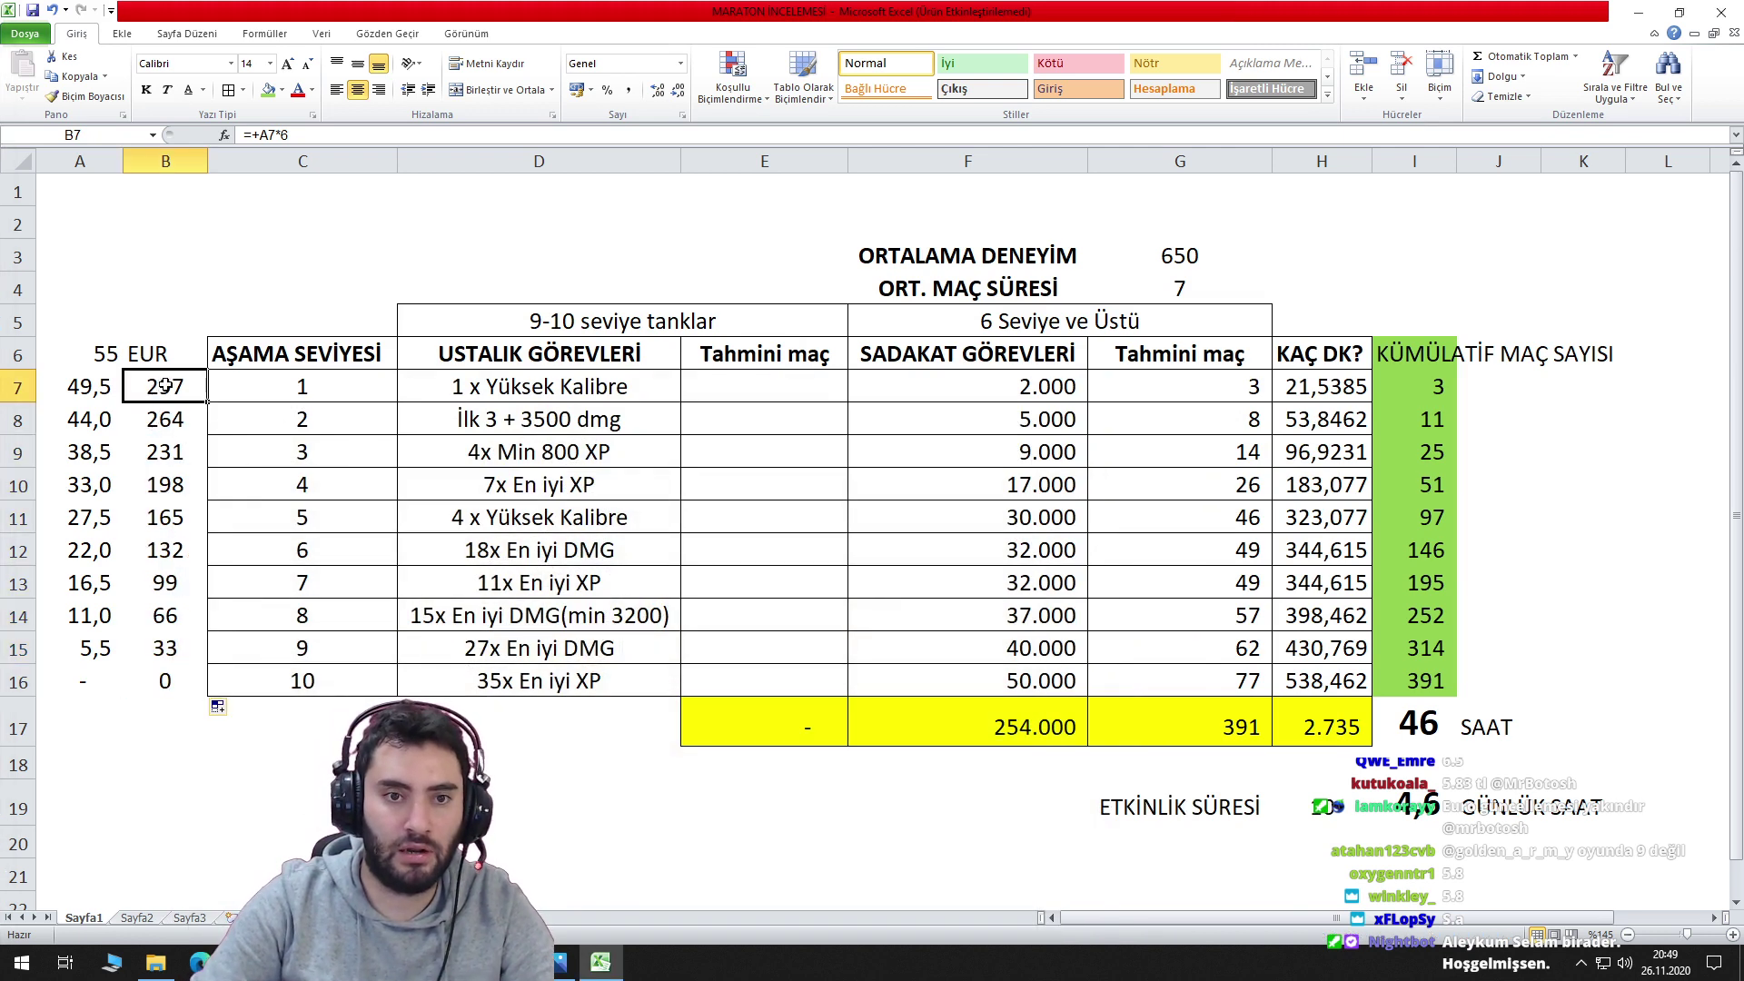
pyautogui.click(330, 134)
pyautogui.press('BackSpace')
pyautogui.write('5,8')
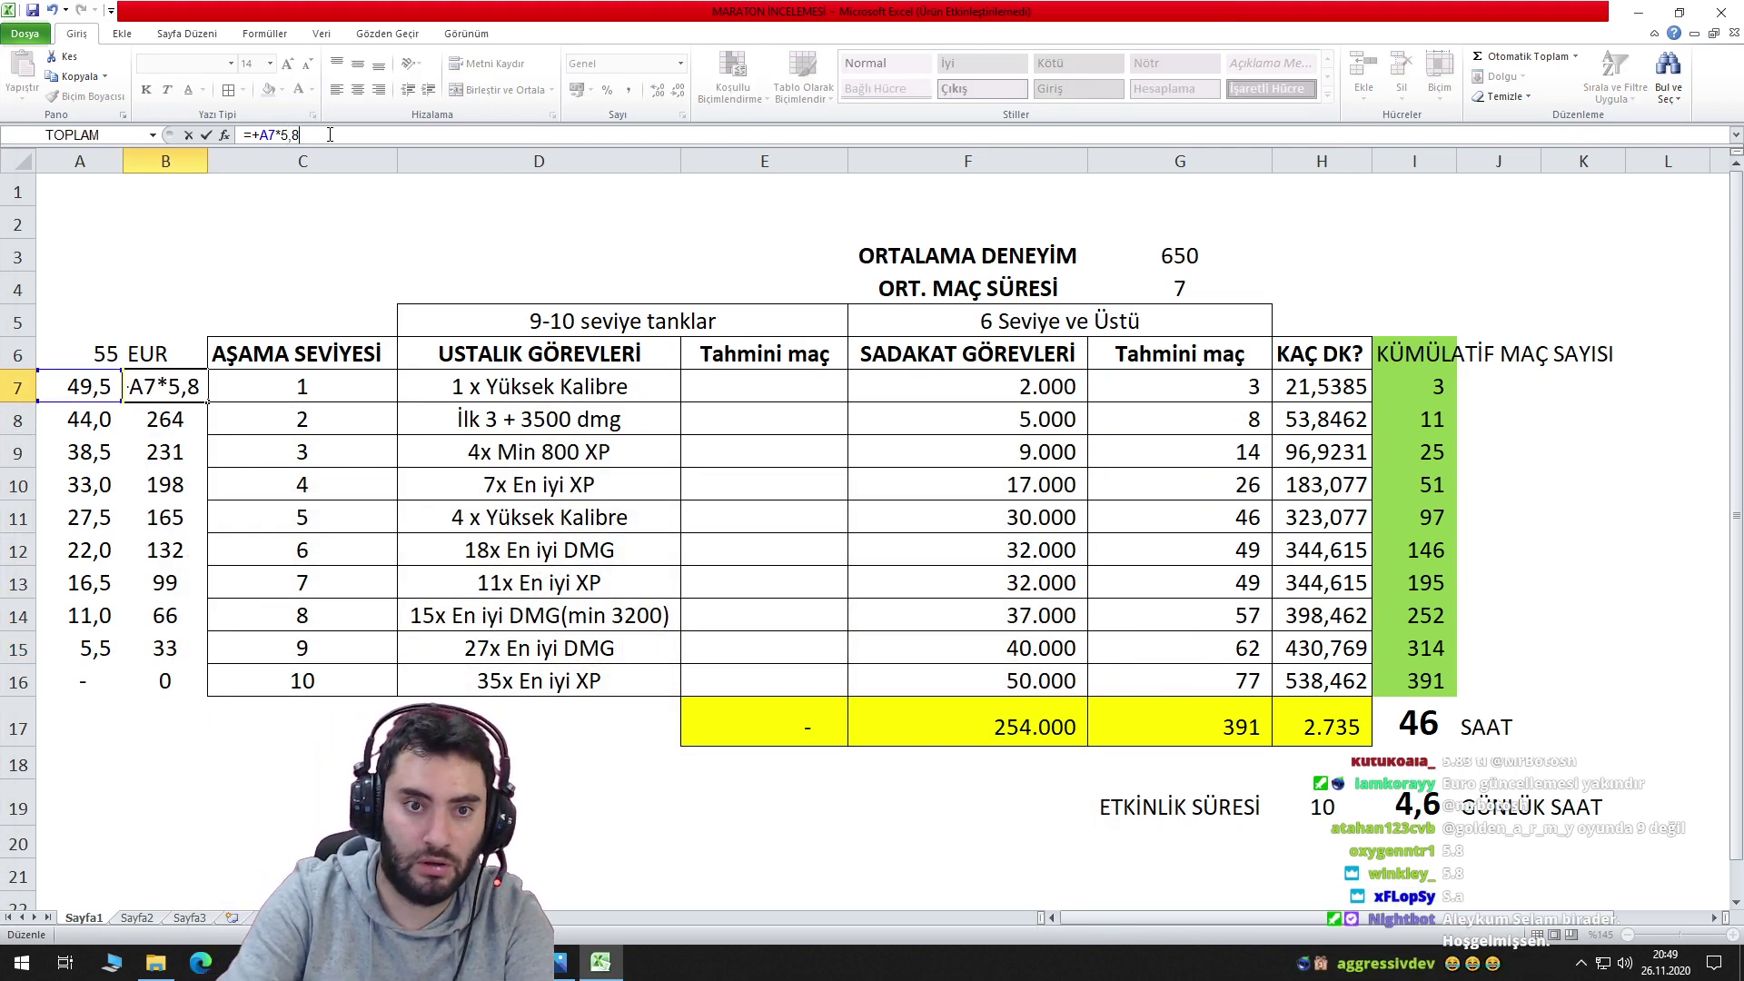
pyautogui.press('Return')
pyautogui.click(177, 385)
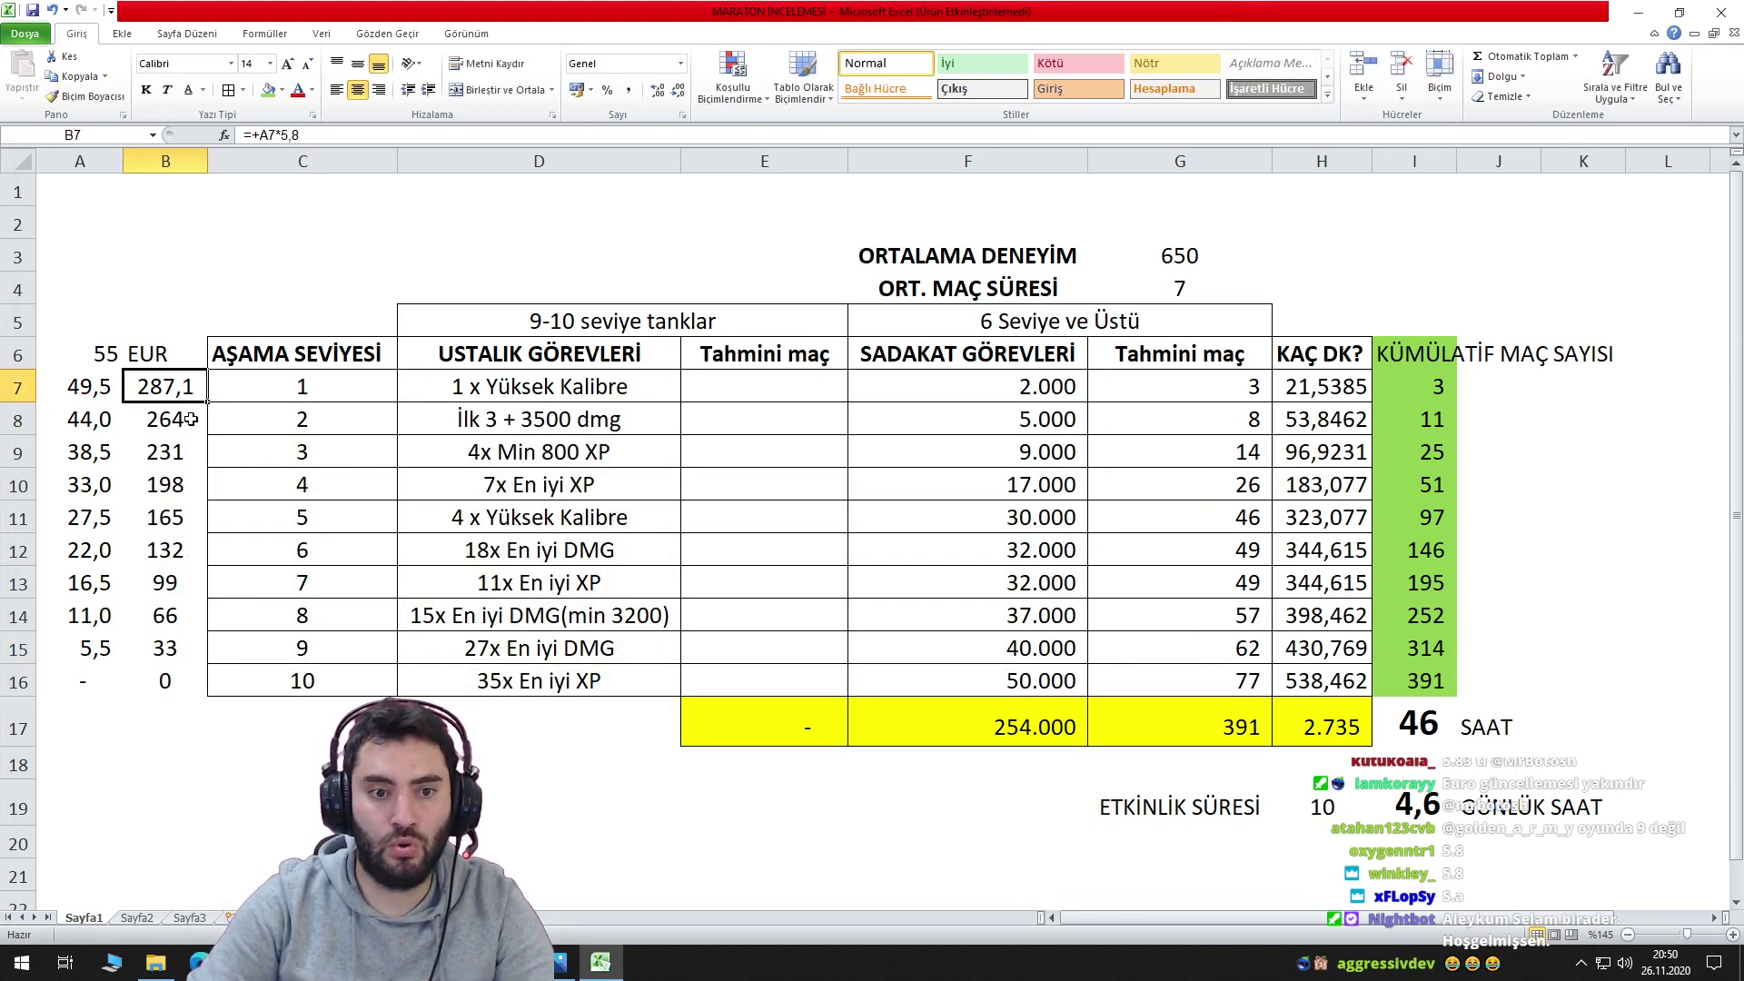
pyautogui.doubleClick(208, 401)
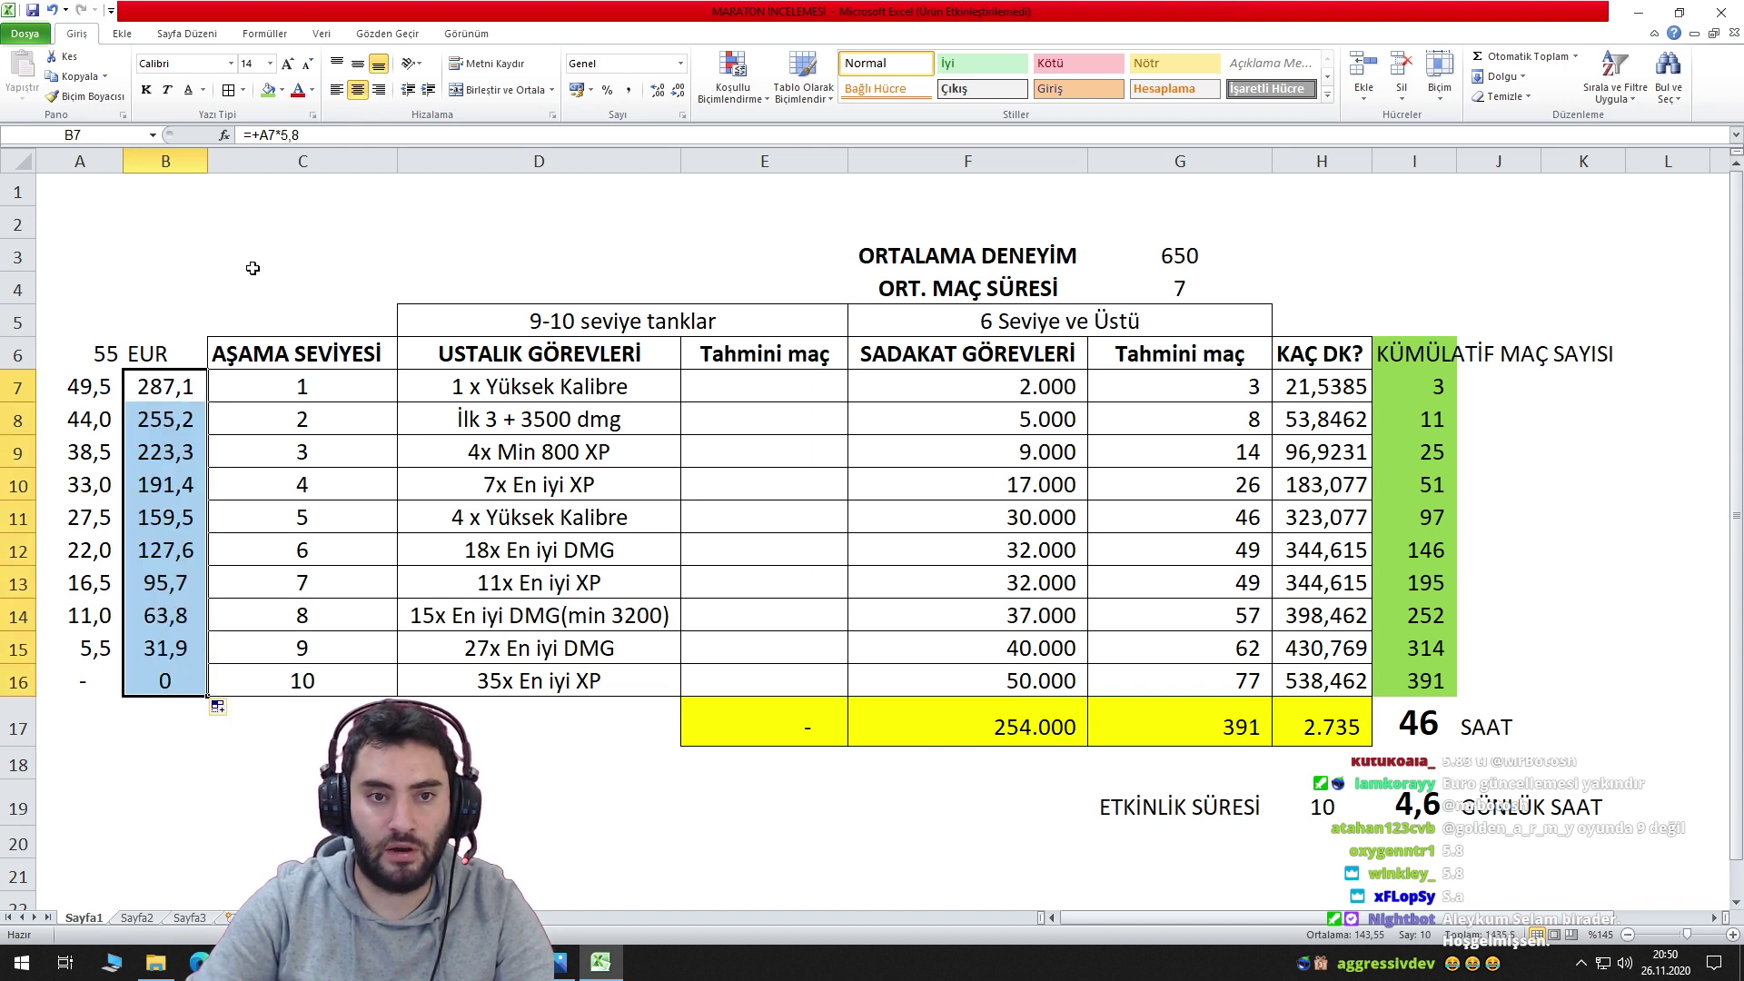
pyautogui.click(677, 90)
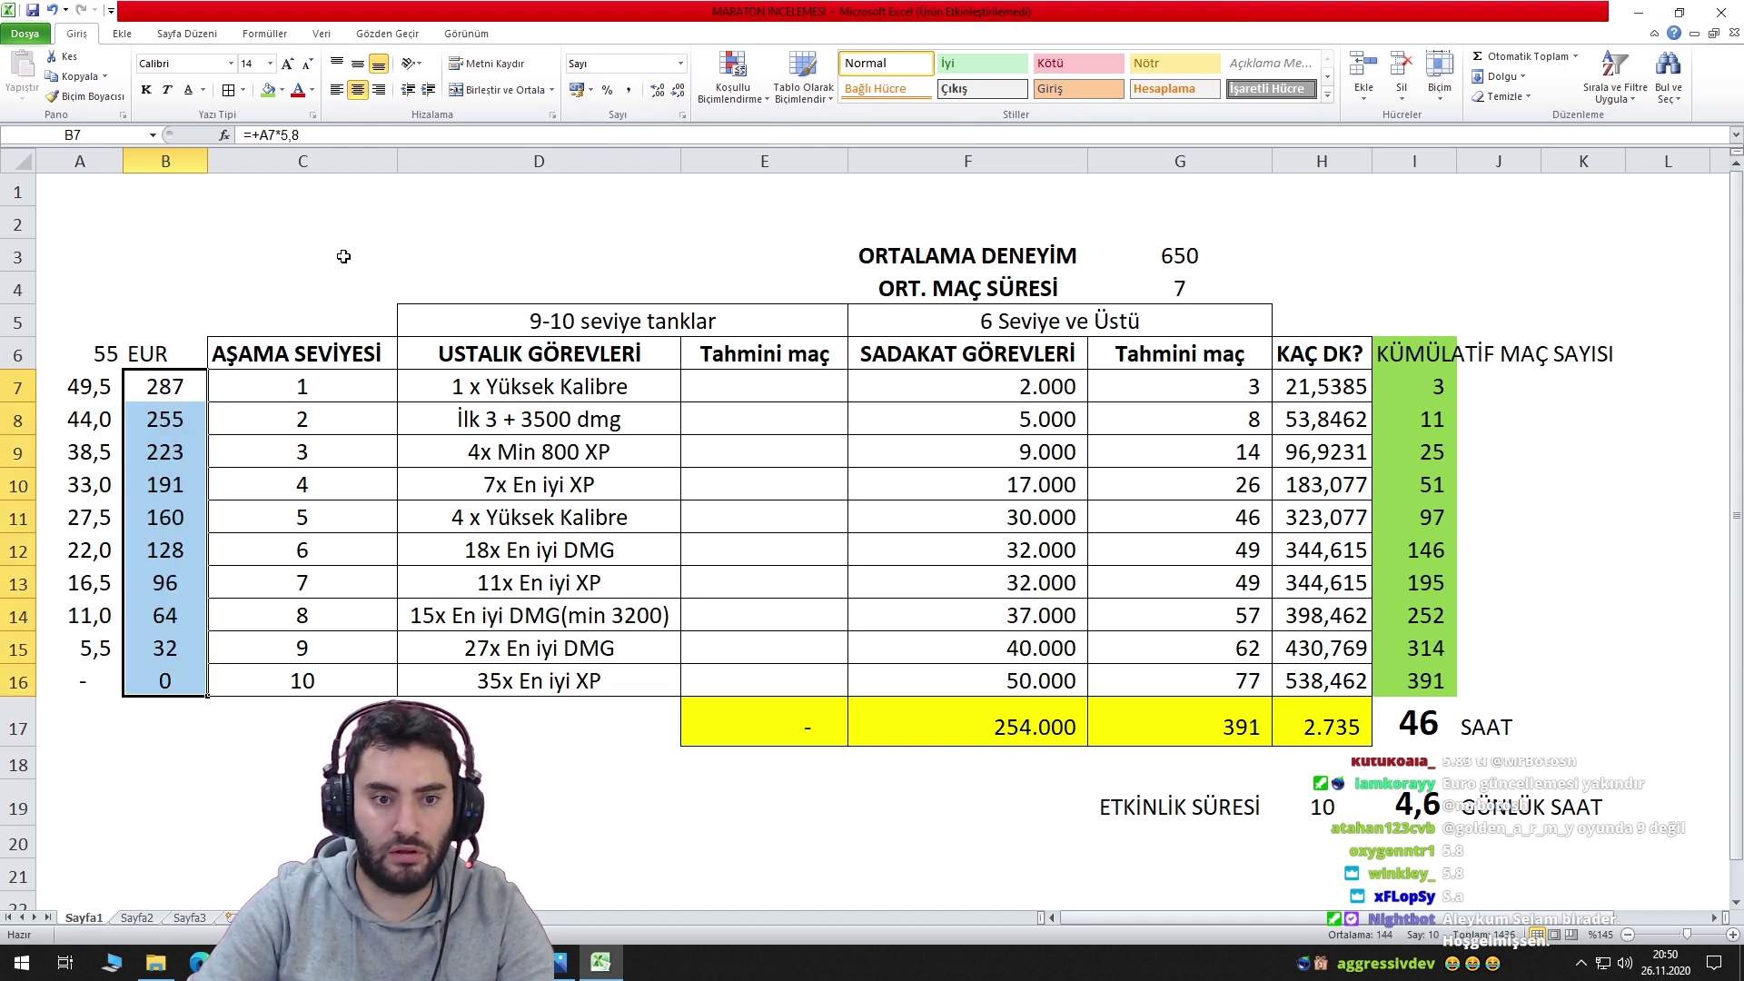
pyautogui.click(345, 259)
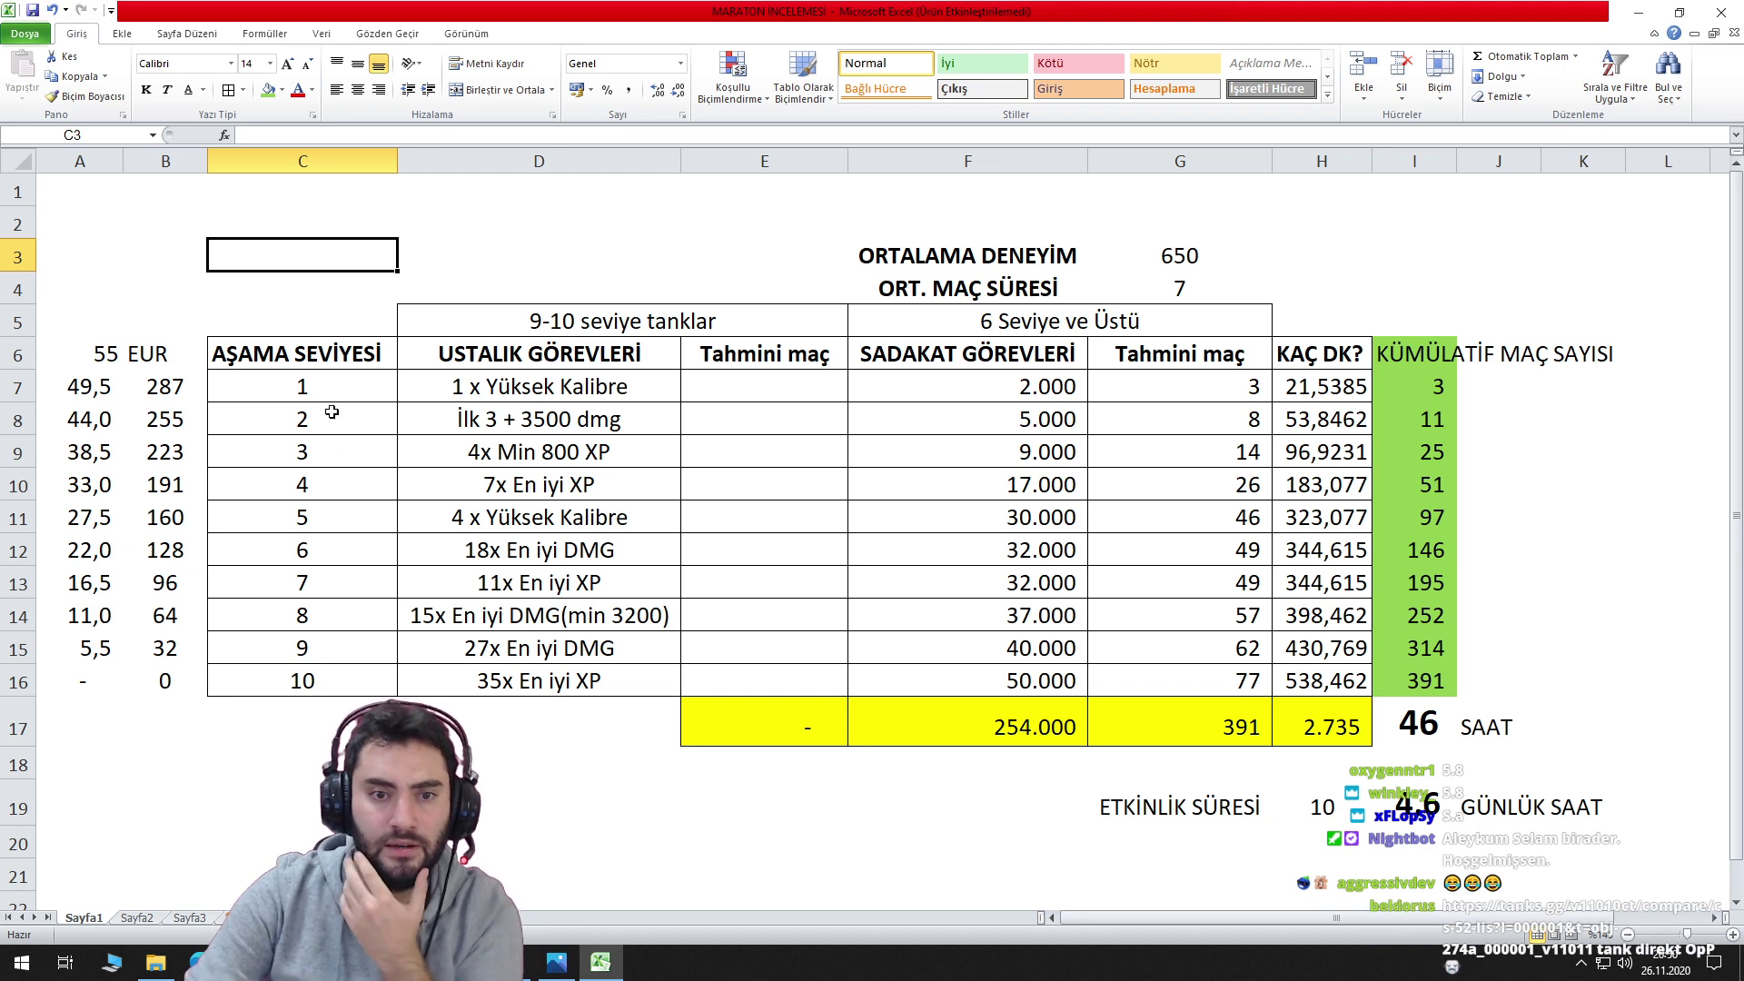
# Fill the cells of stages 1 to 7, C7:C13, with light green.
pyautogui.moveTo(362, 386); pyautogui.dragTo(318, 582)
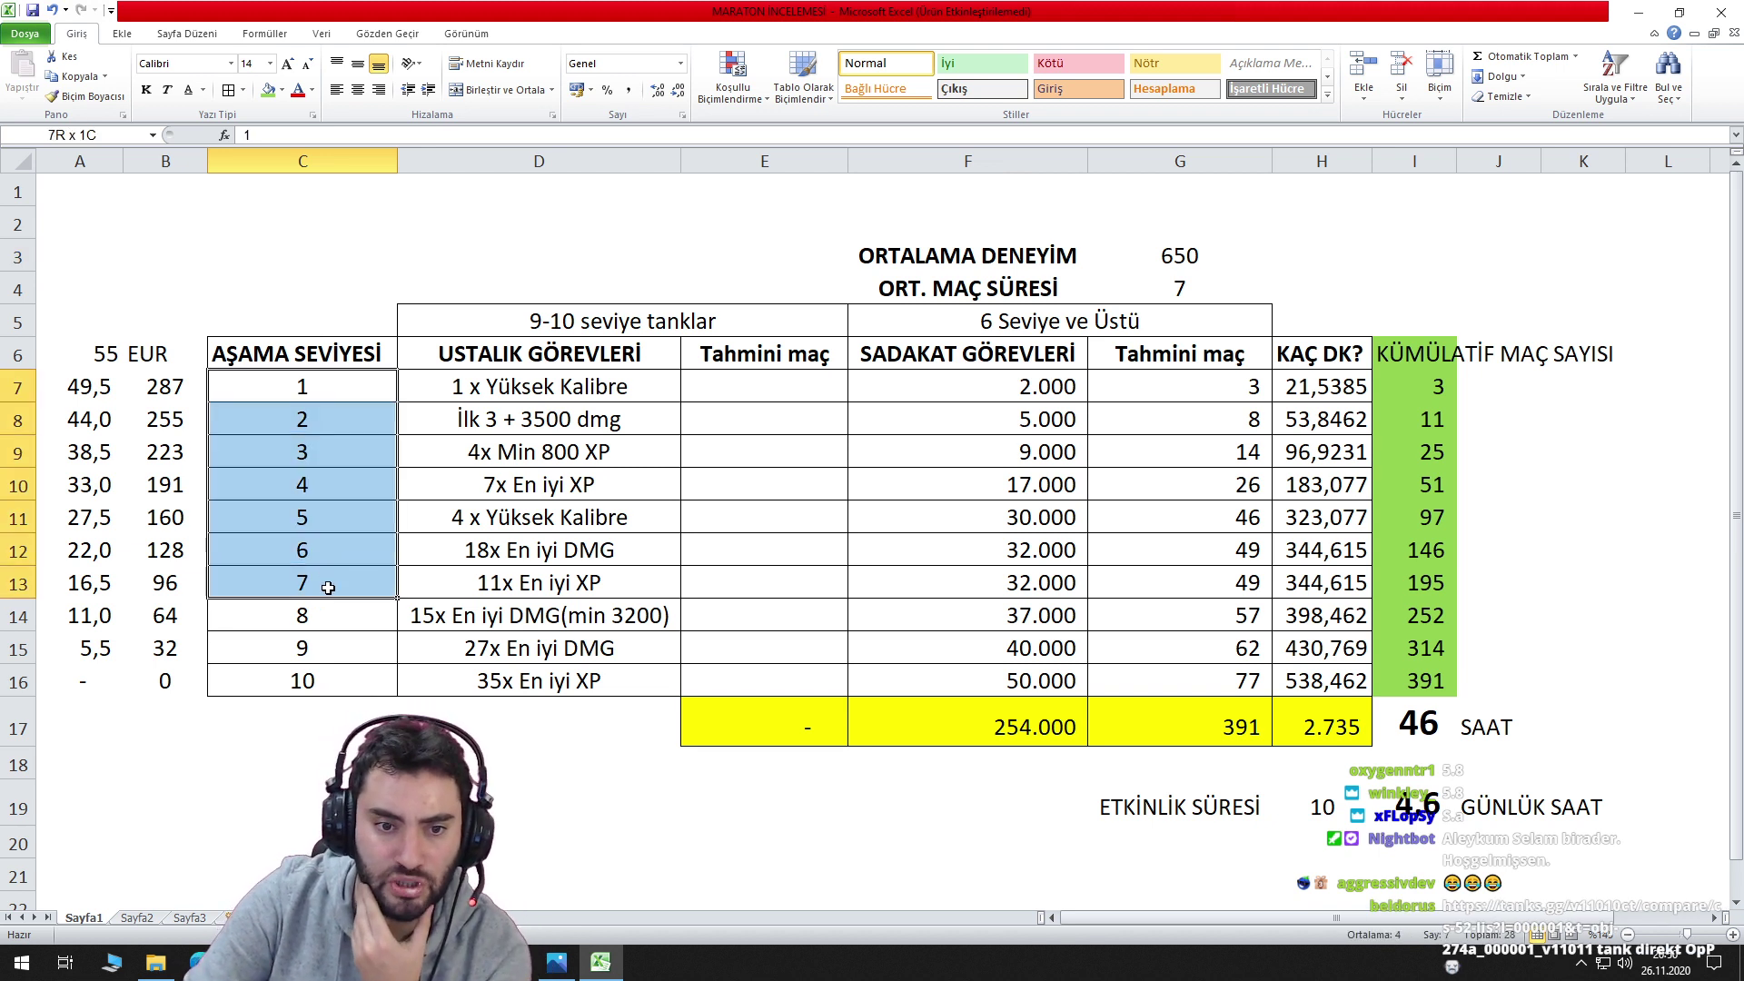
pyautogui.click(269, 89)
pyautogui.click(604, 259)
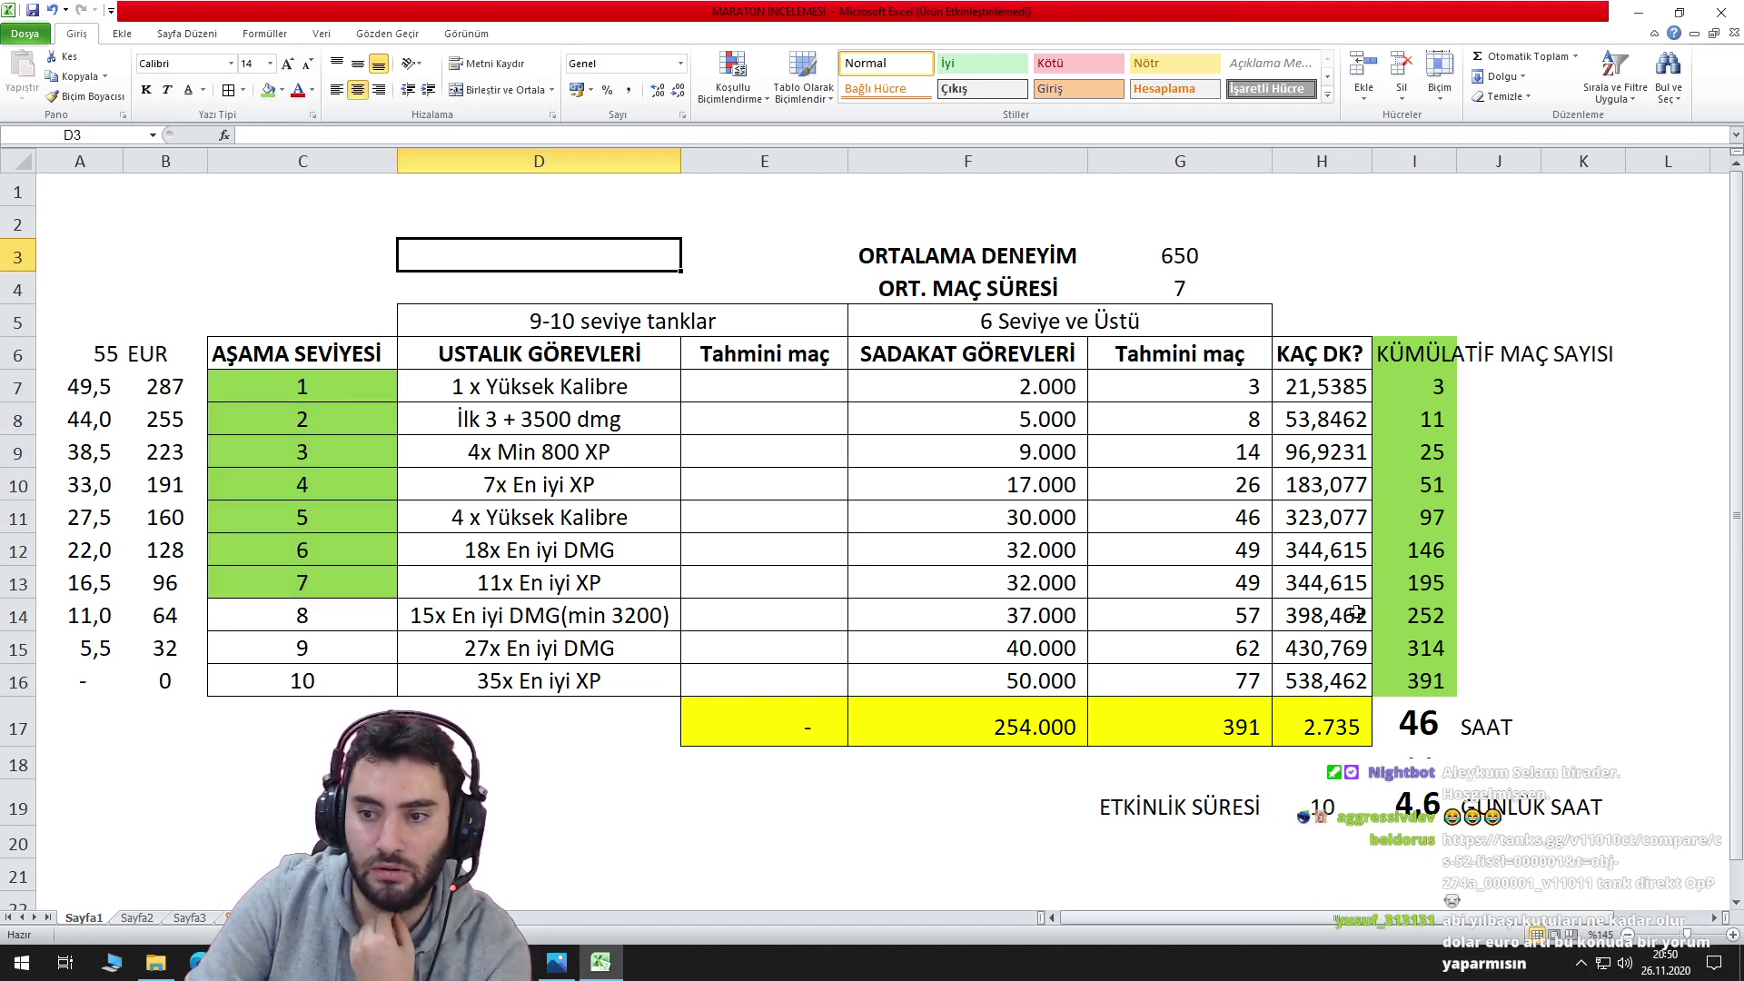
# Highlight the whole stage 7 row from C13 to I13 in light green.
pyautogui.moveTo(1432, 682); pyautogui.dragTo(1420, 386)
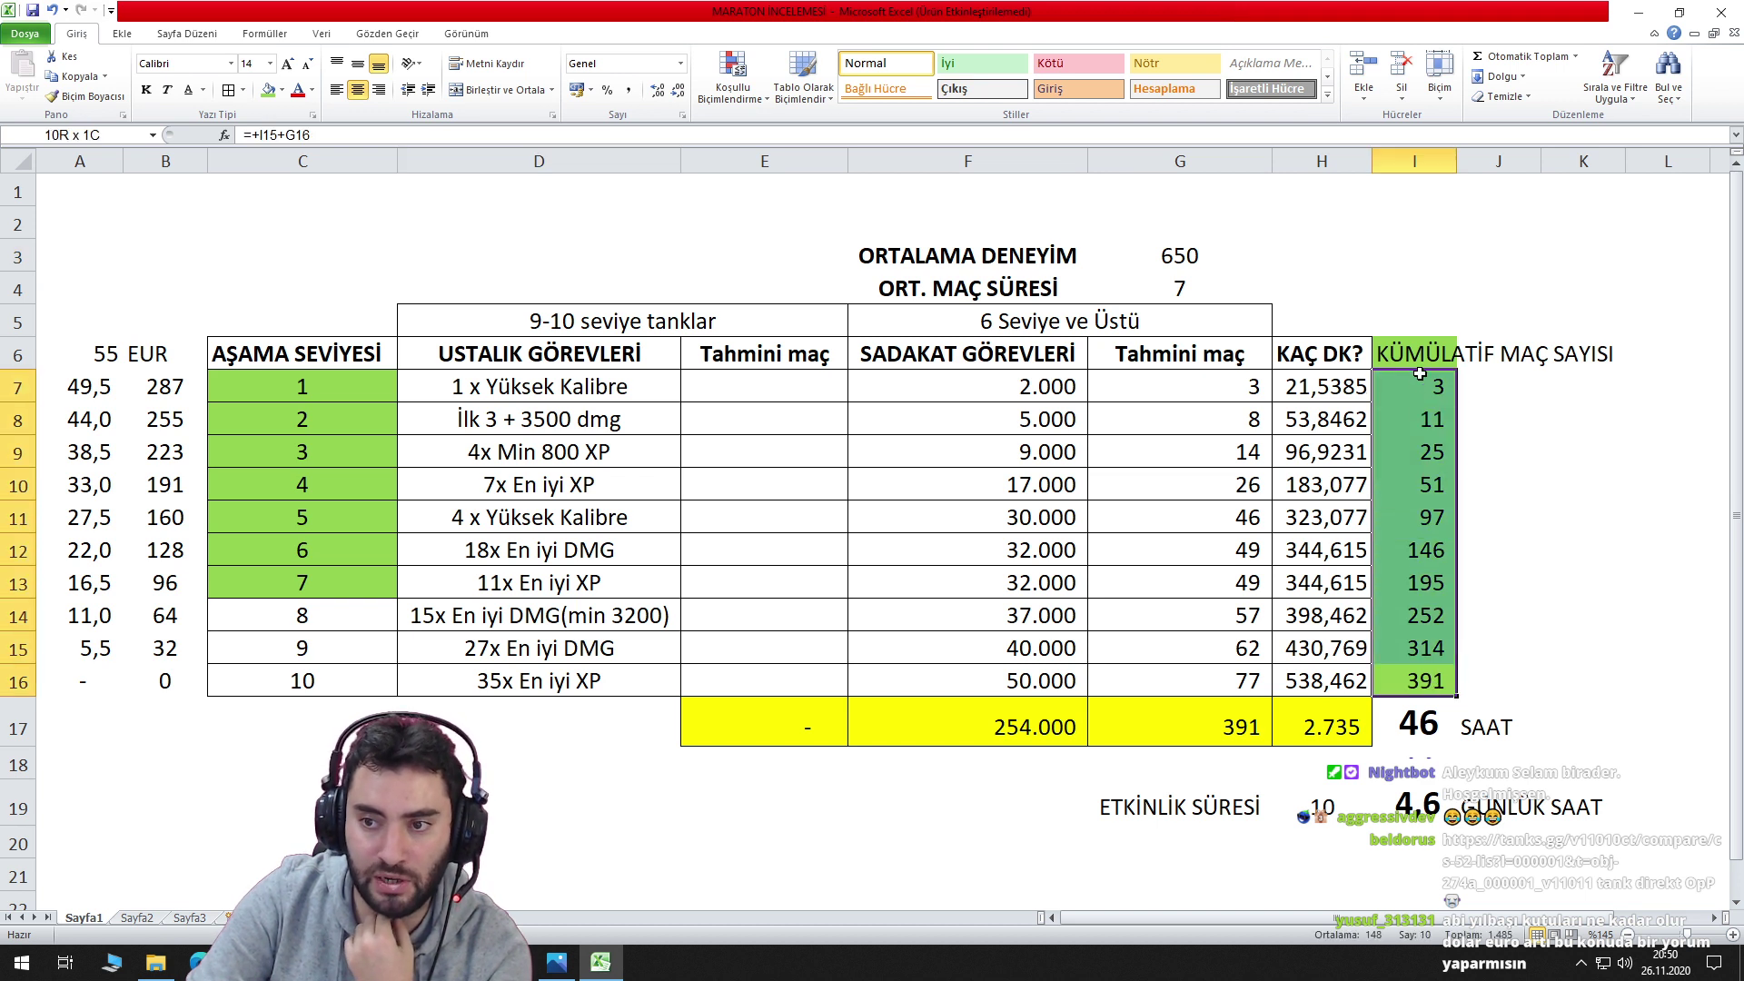
pyautogui.moveTo(314, 582); pyautogui.dragTo(1417, 582)
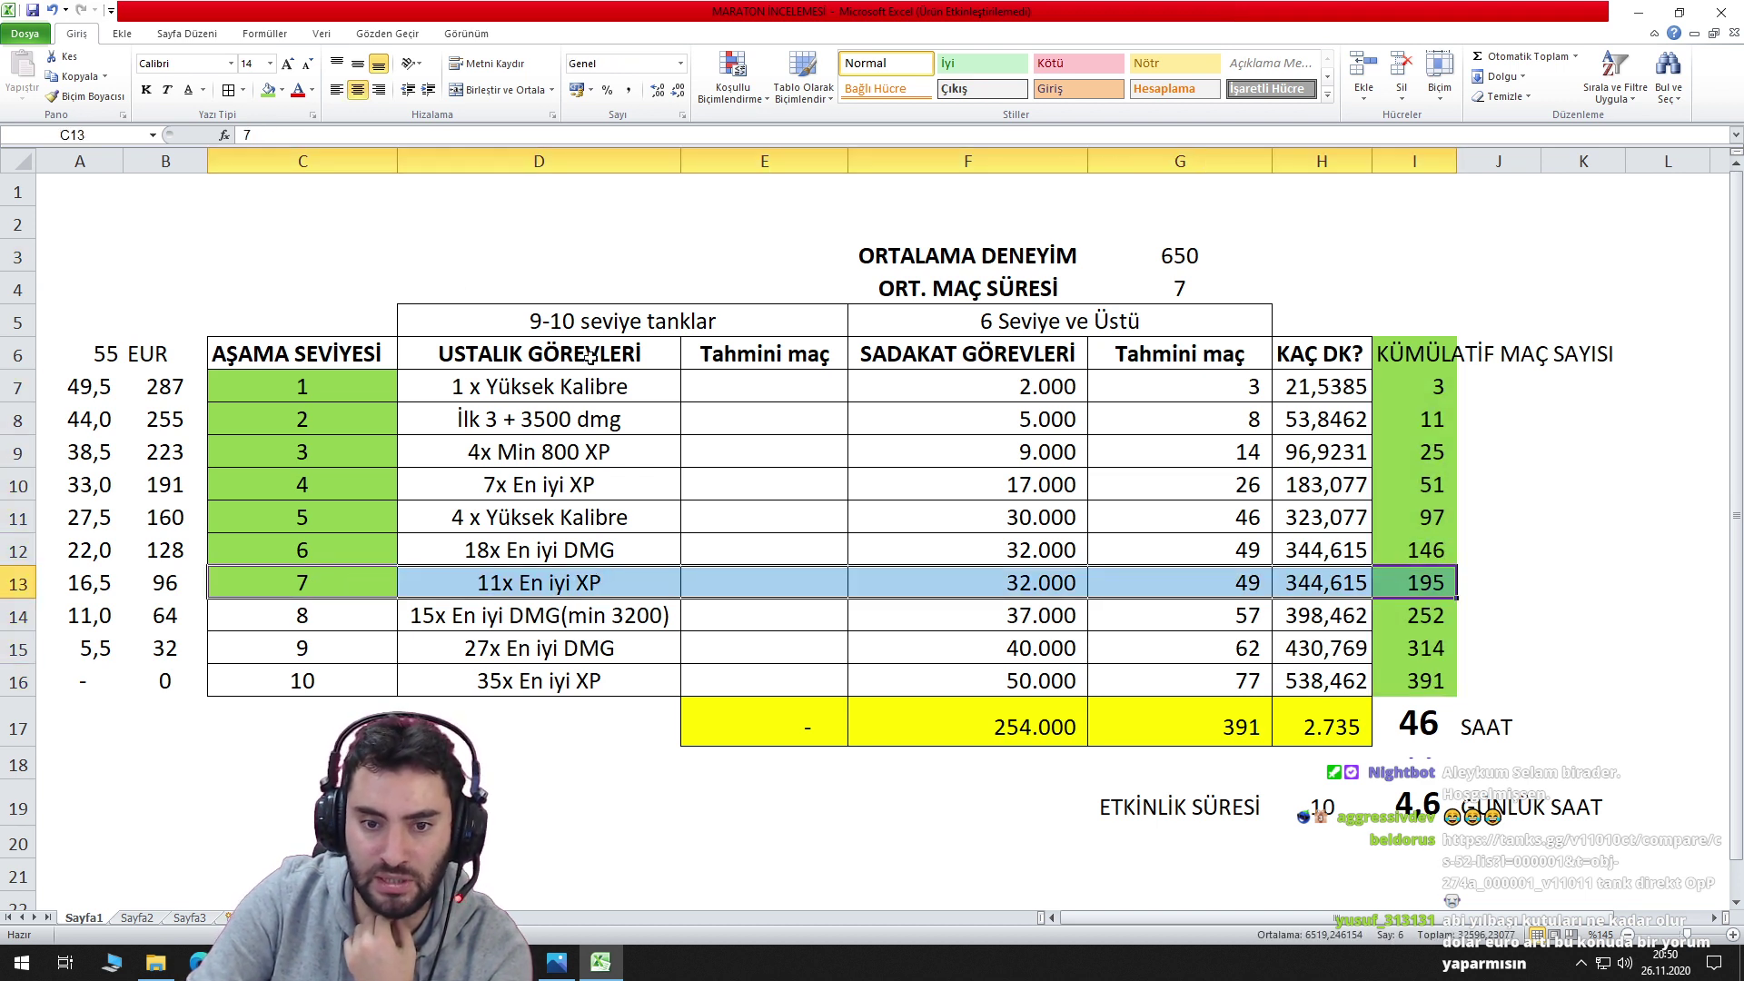
pyautogui.click(268, 89)
pyautogui.click(709, 251)
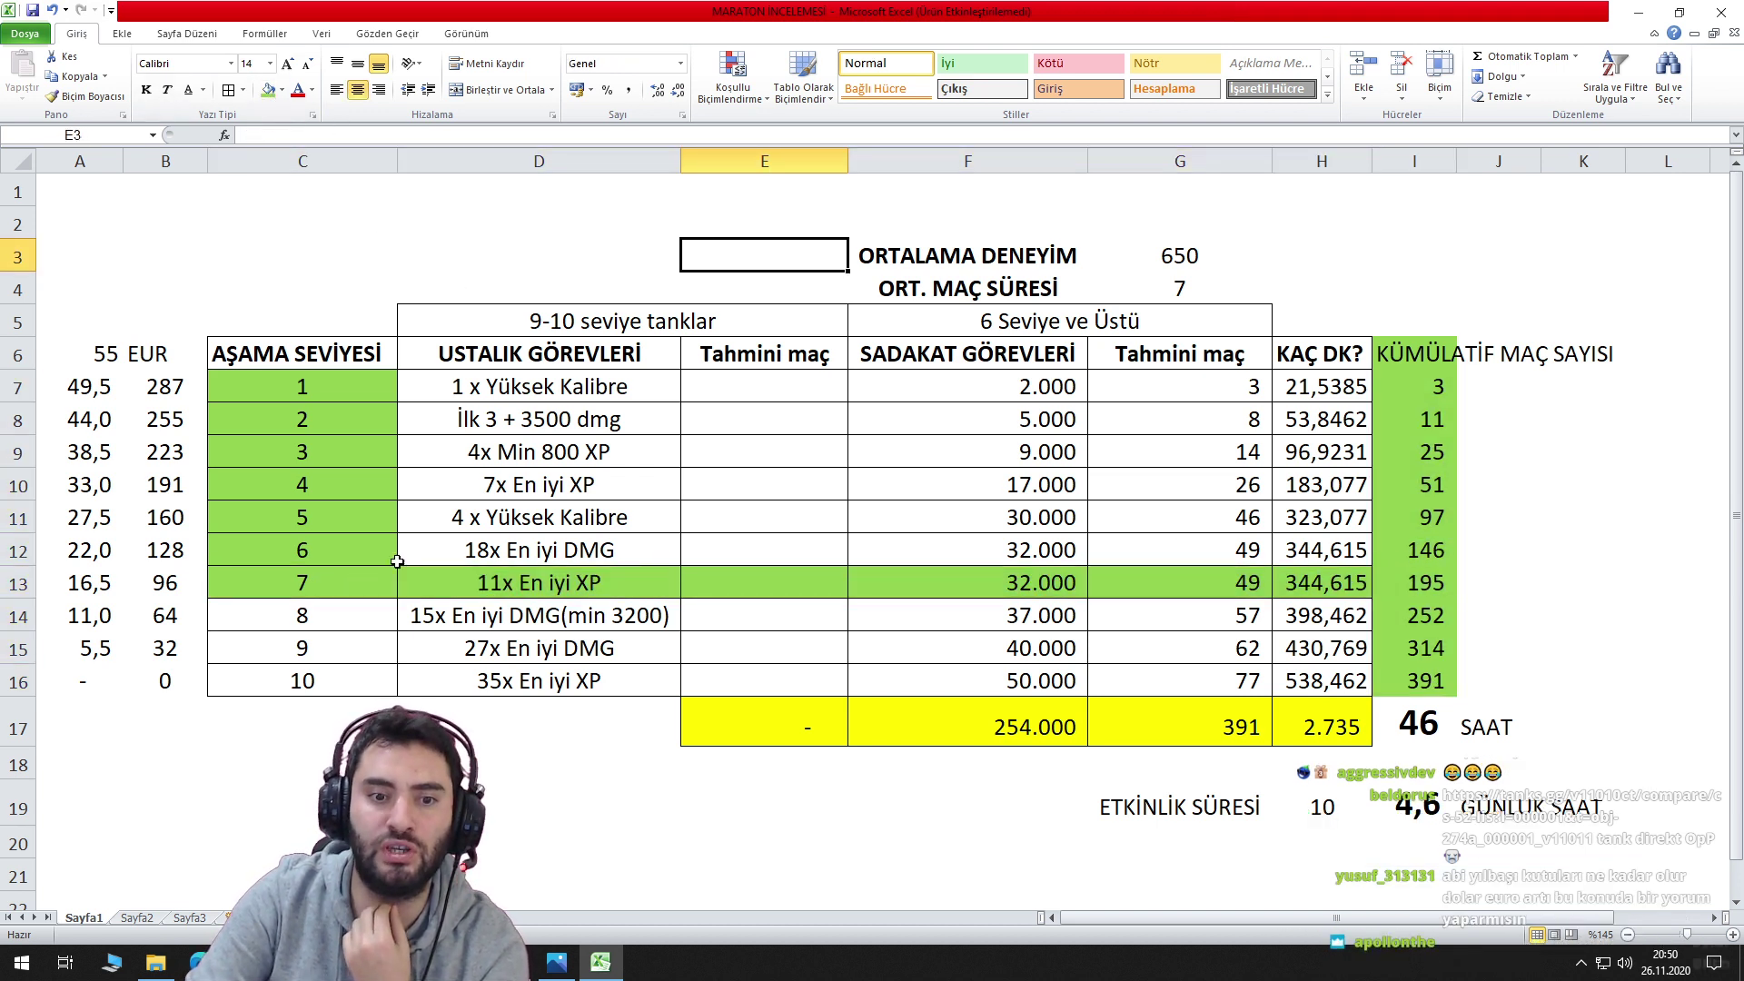
# Examine the stage 6 row and compare the converted prices of stages 5 to 8 in B11:B14.
pyautogui.moveTo(323, 556); pyautogui.dragTo(1322, 551)
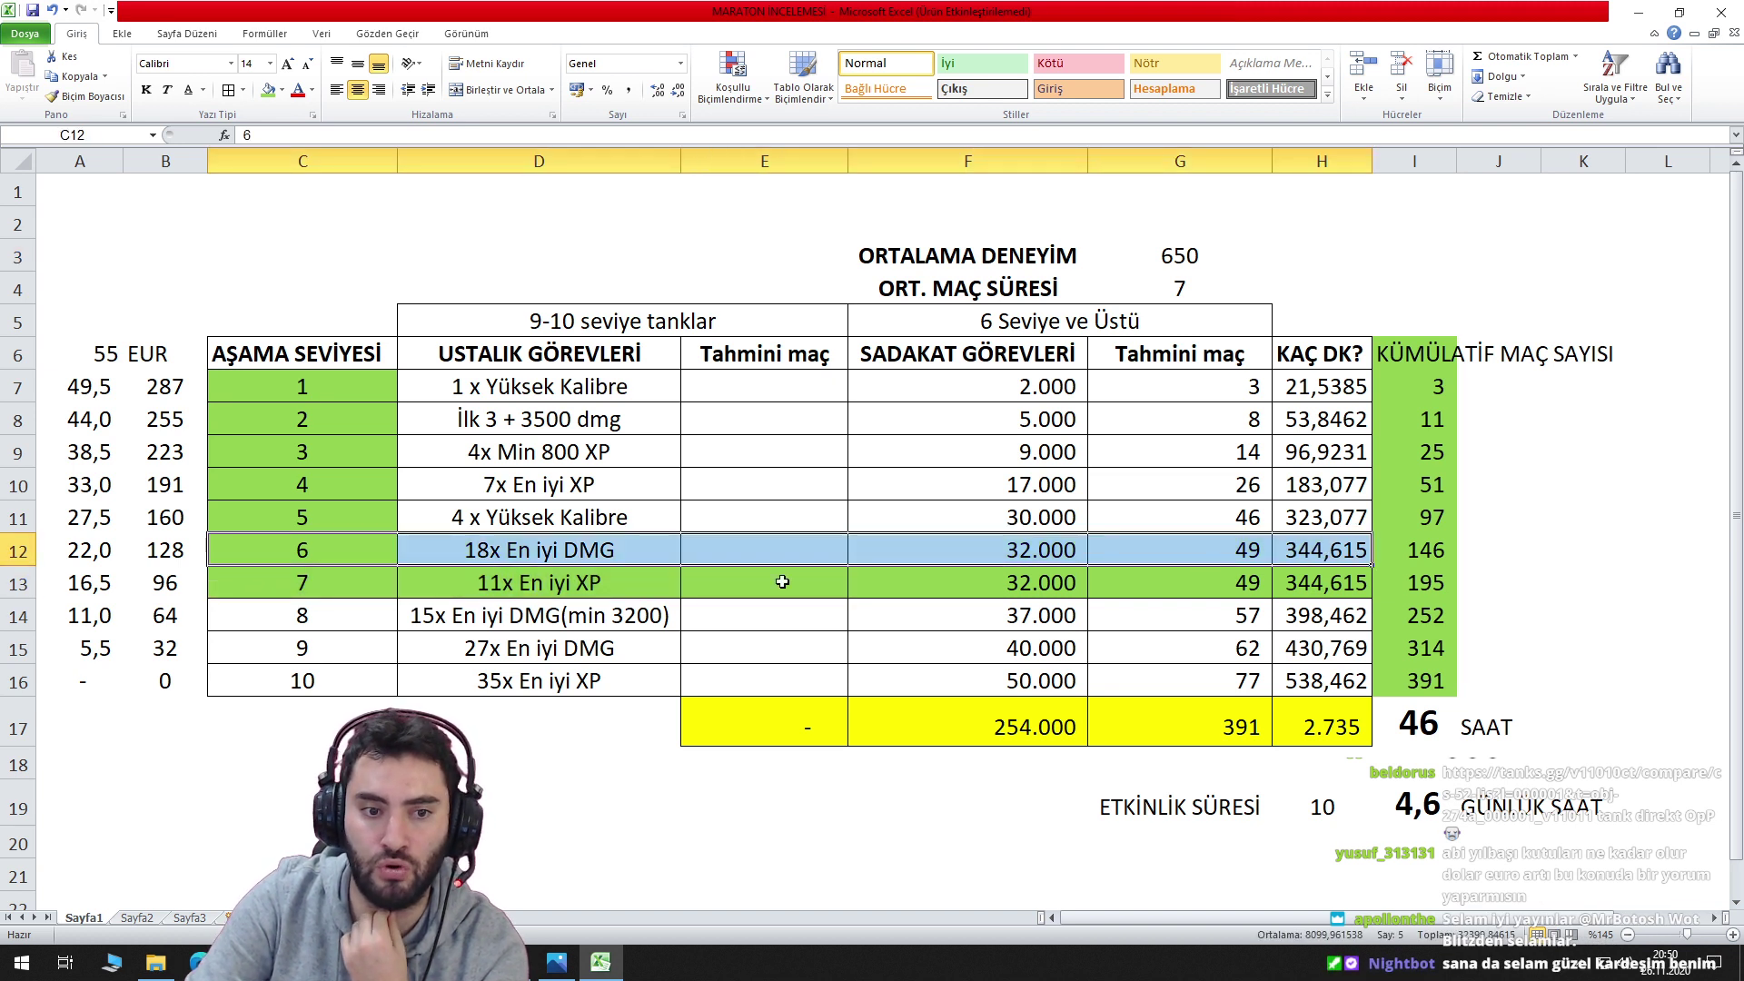
pyautogui.click(178, 548)
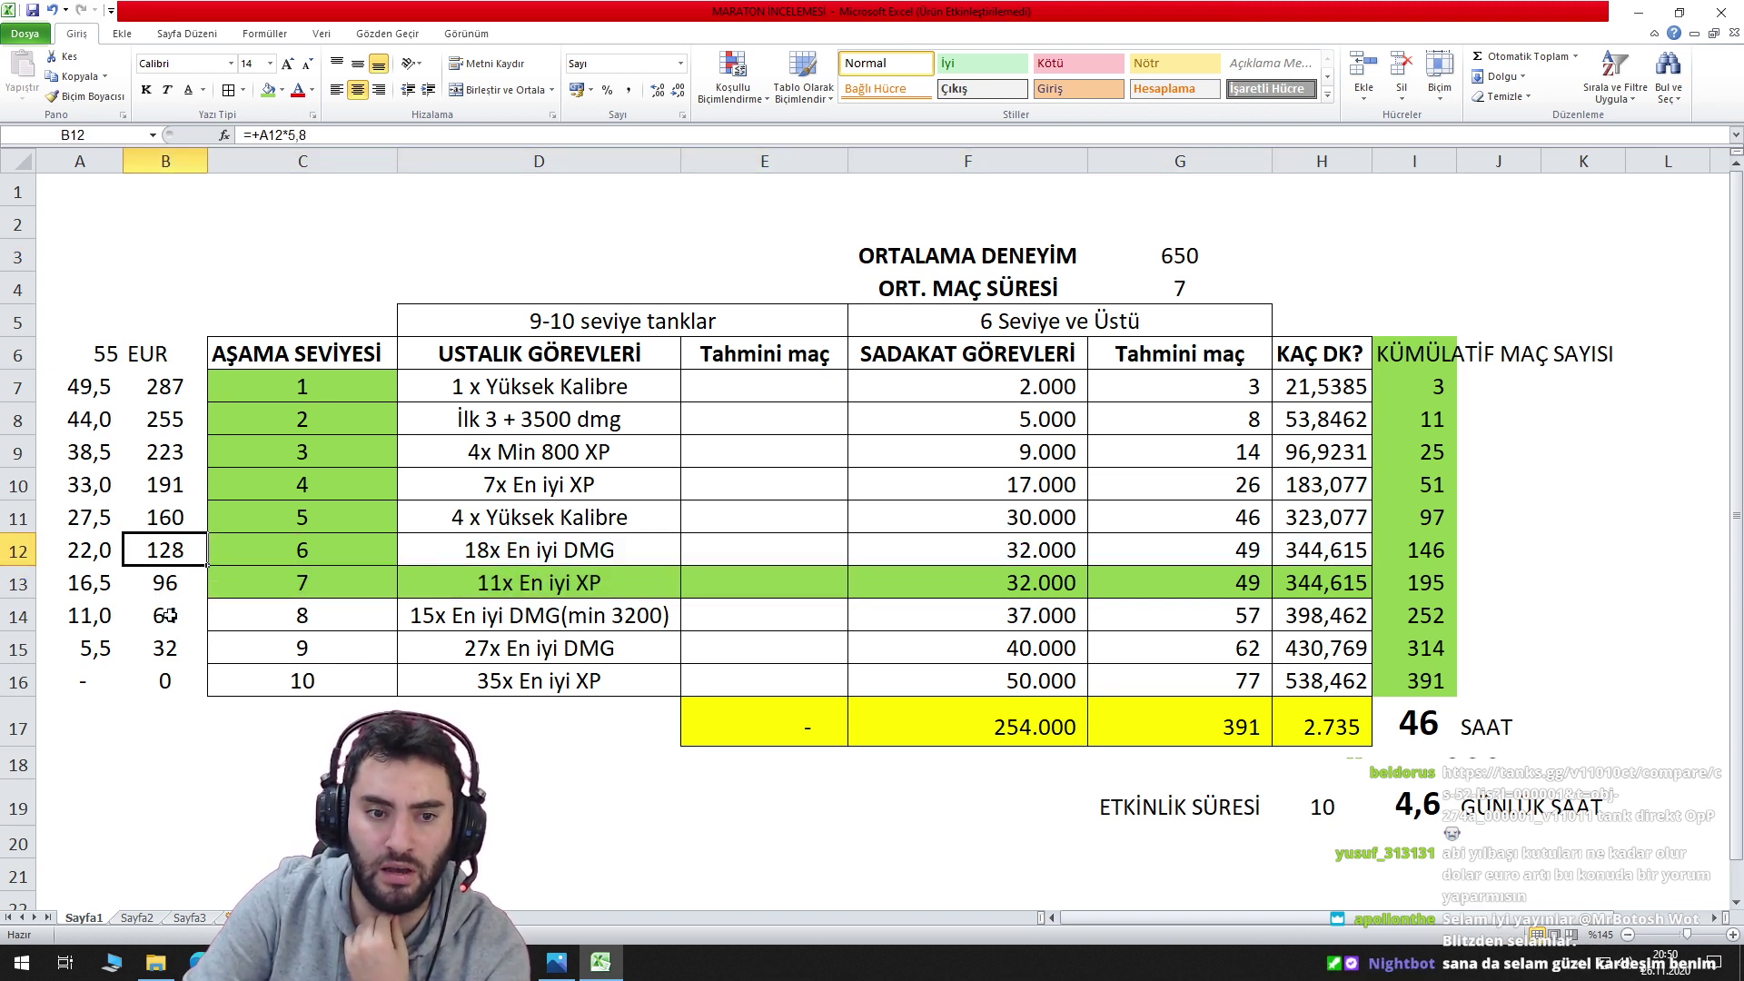
pyautogui.click(166, 584)
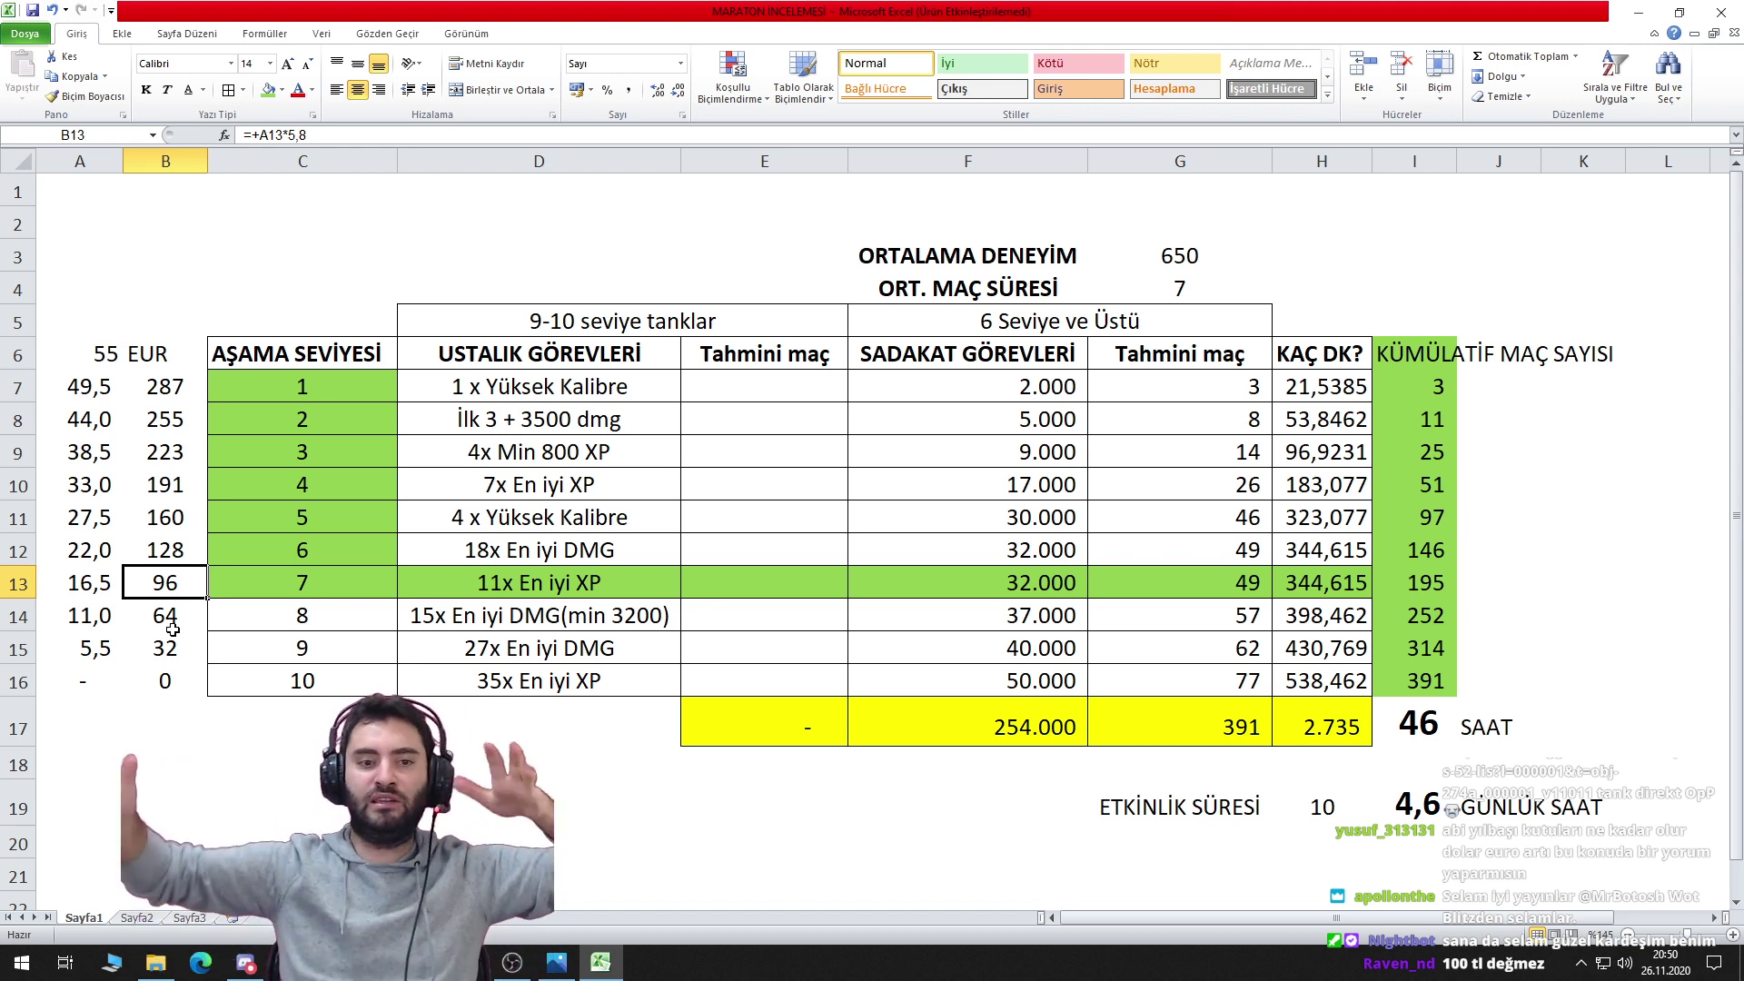
pyautogui.click(172, 630)
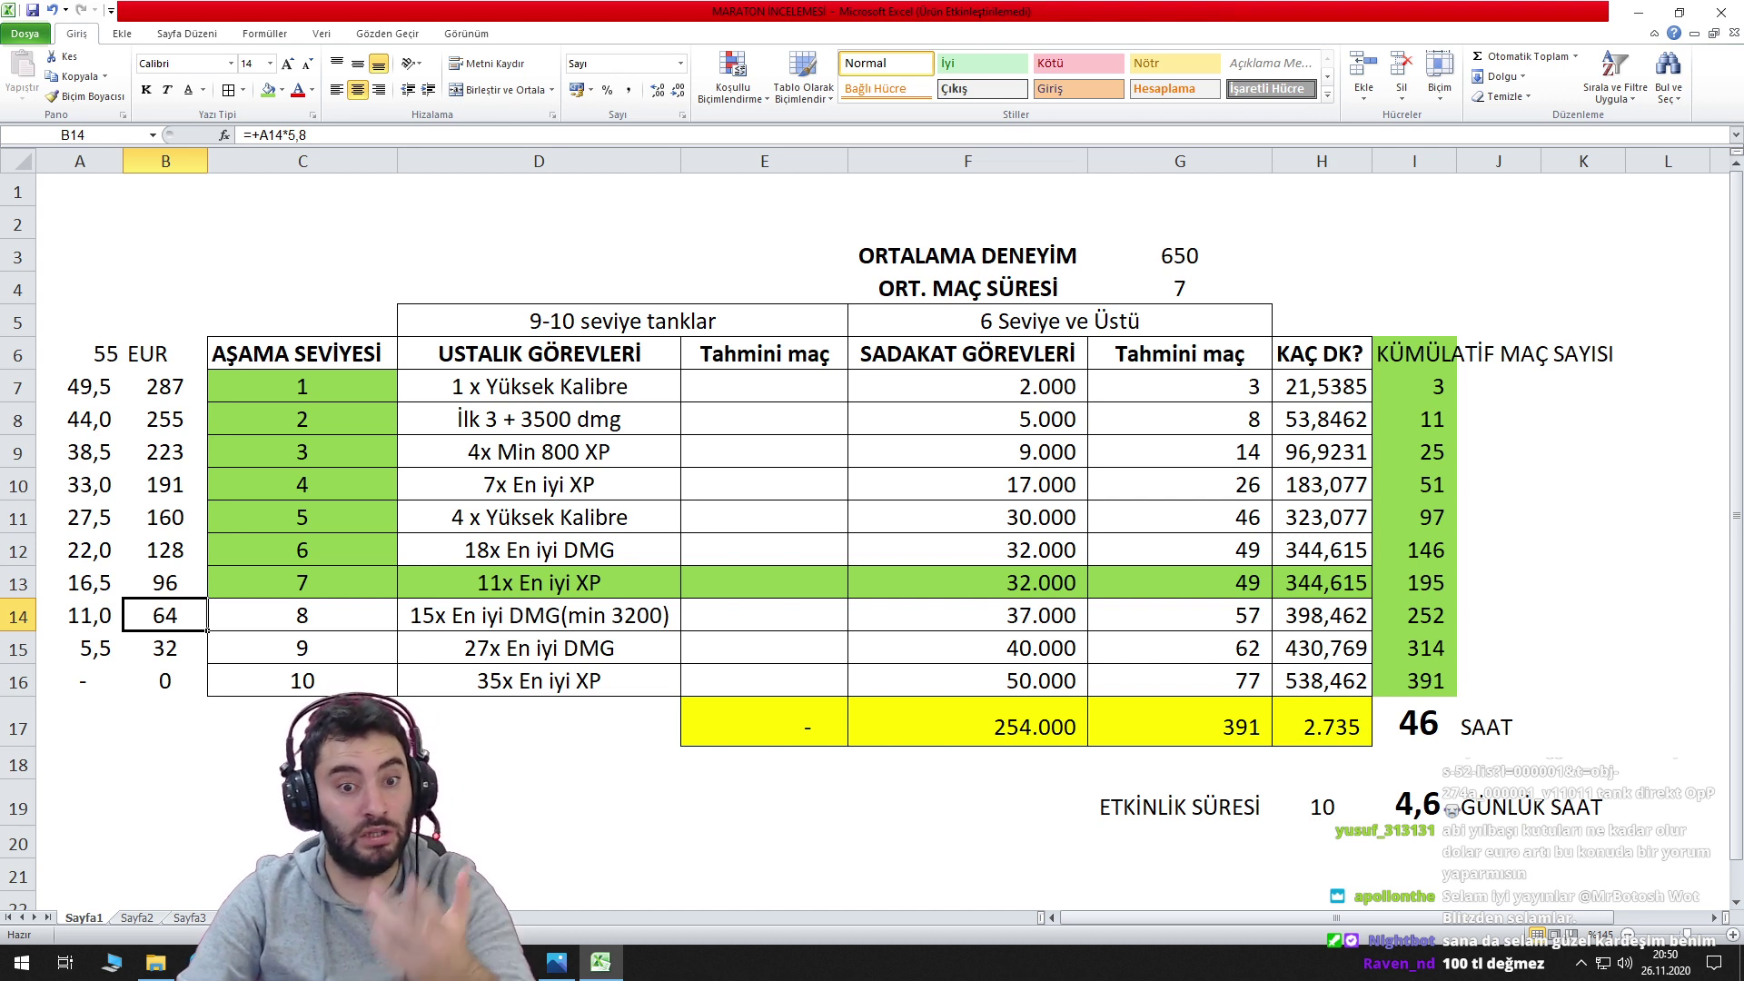
pyautogui.click(164, 582)
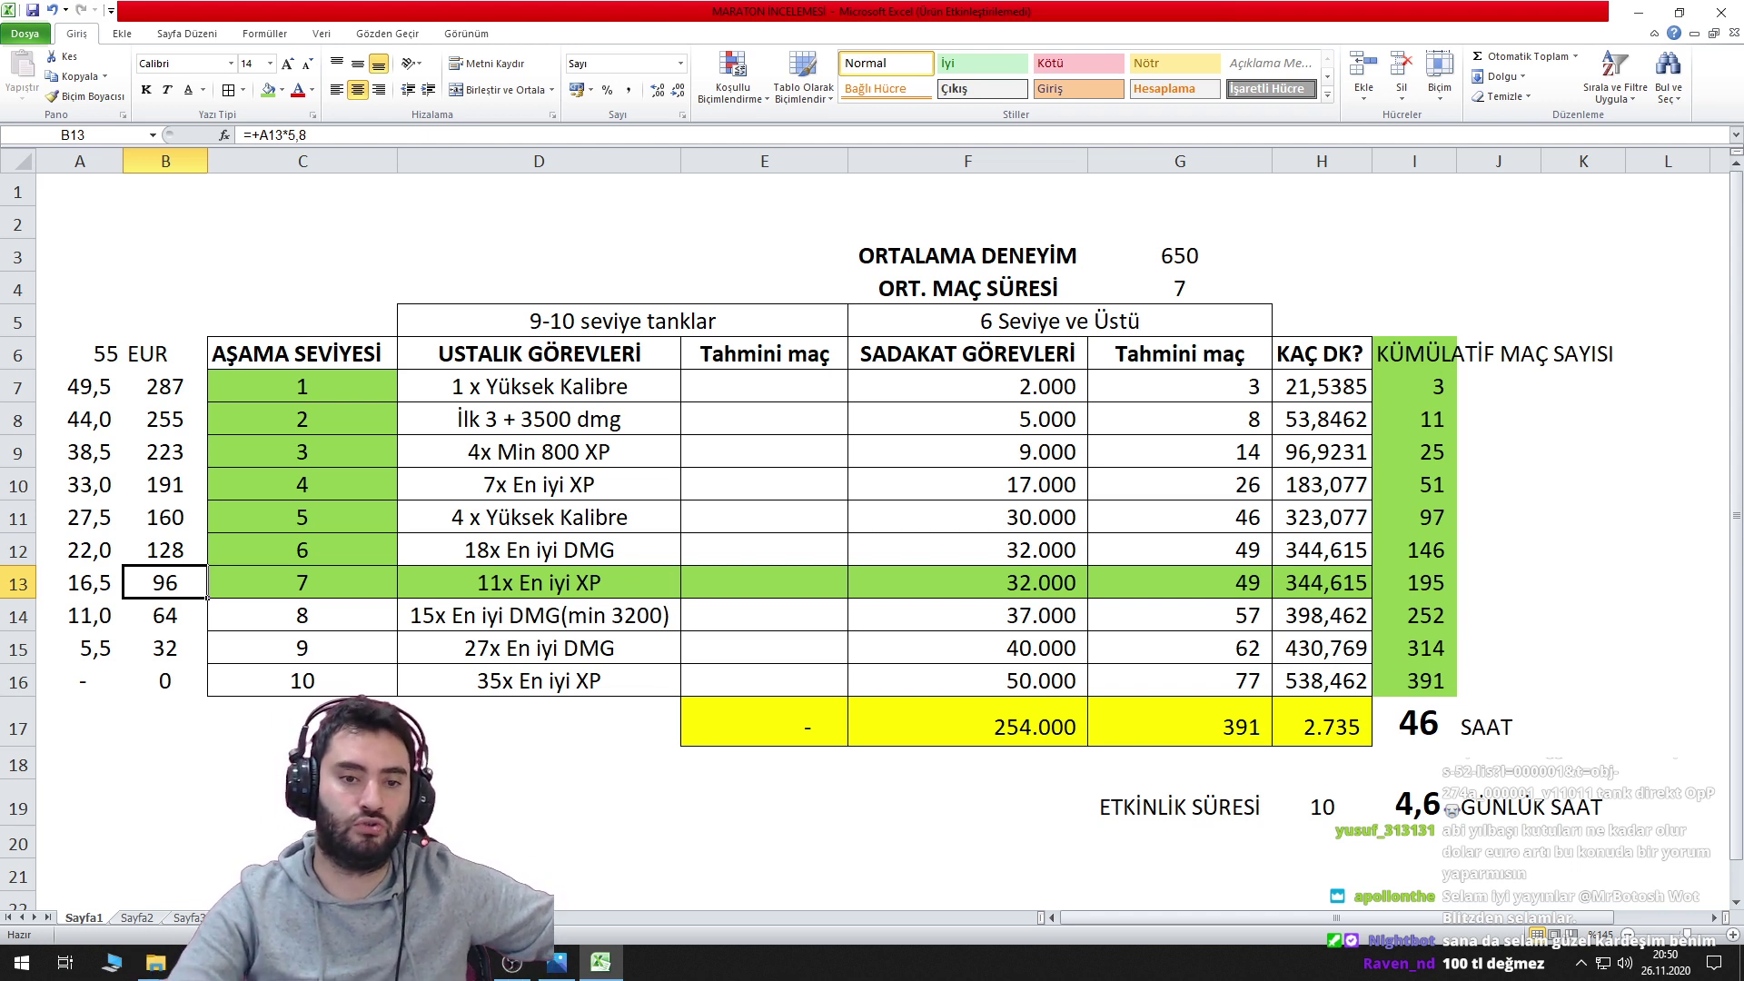
pyautogui.click(183, 545)
pyautogui.click(178, 517)
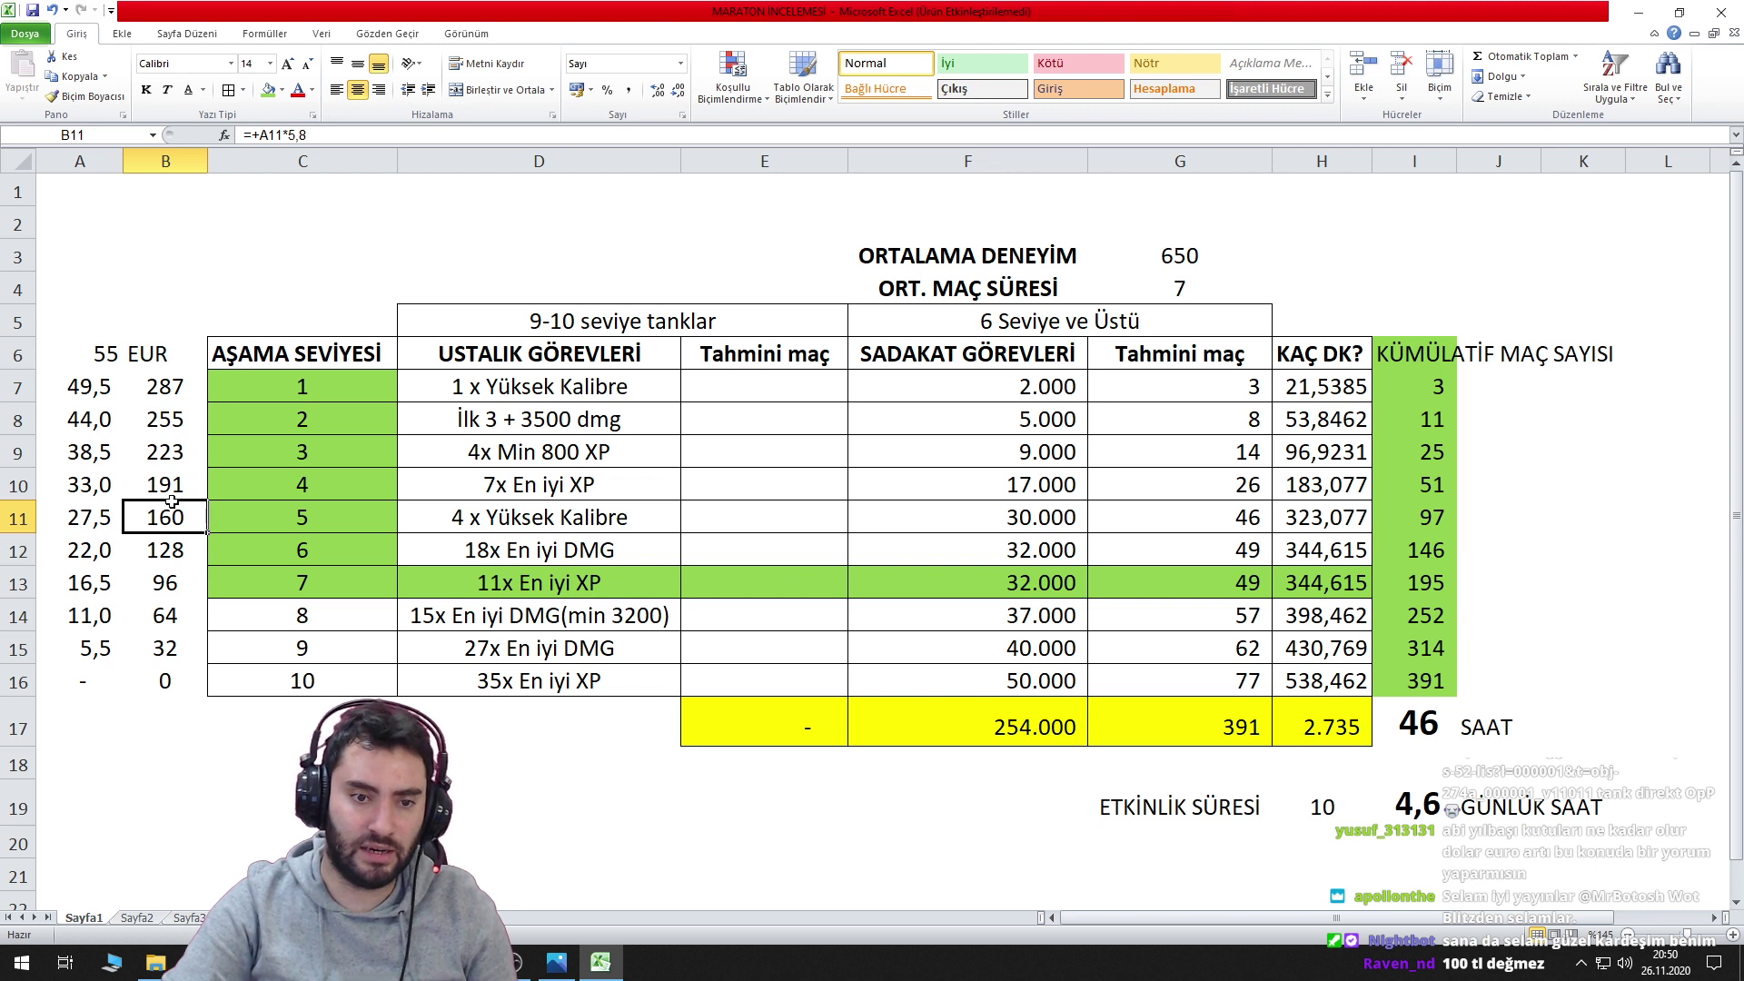
# Fill the converted prices of stages 1 to 5, B7:B11, with red.
pyautogui.moveTo(173, 516); pyautogui.dragTo(177, 390)
pyautogui.click(283, 90)
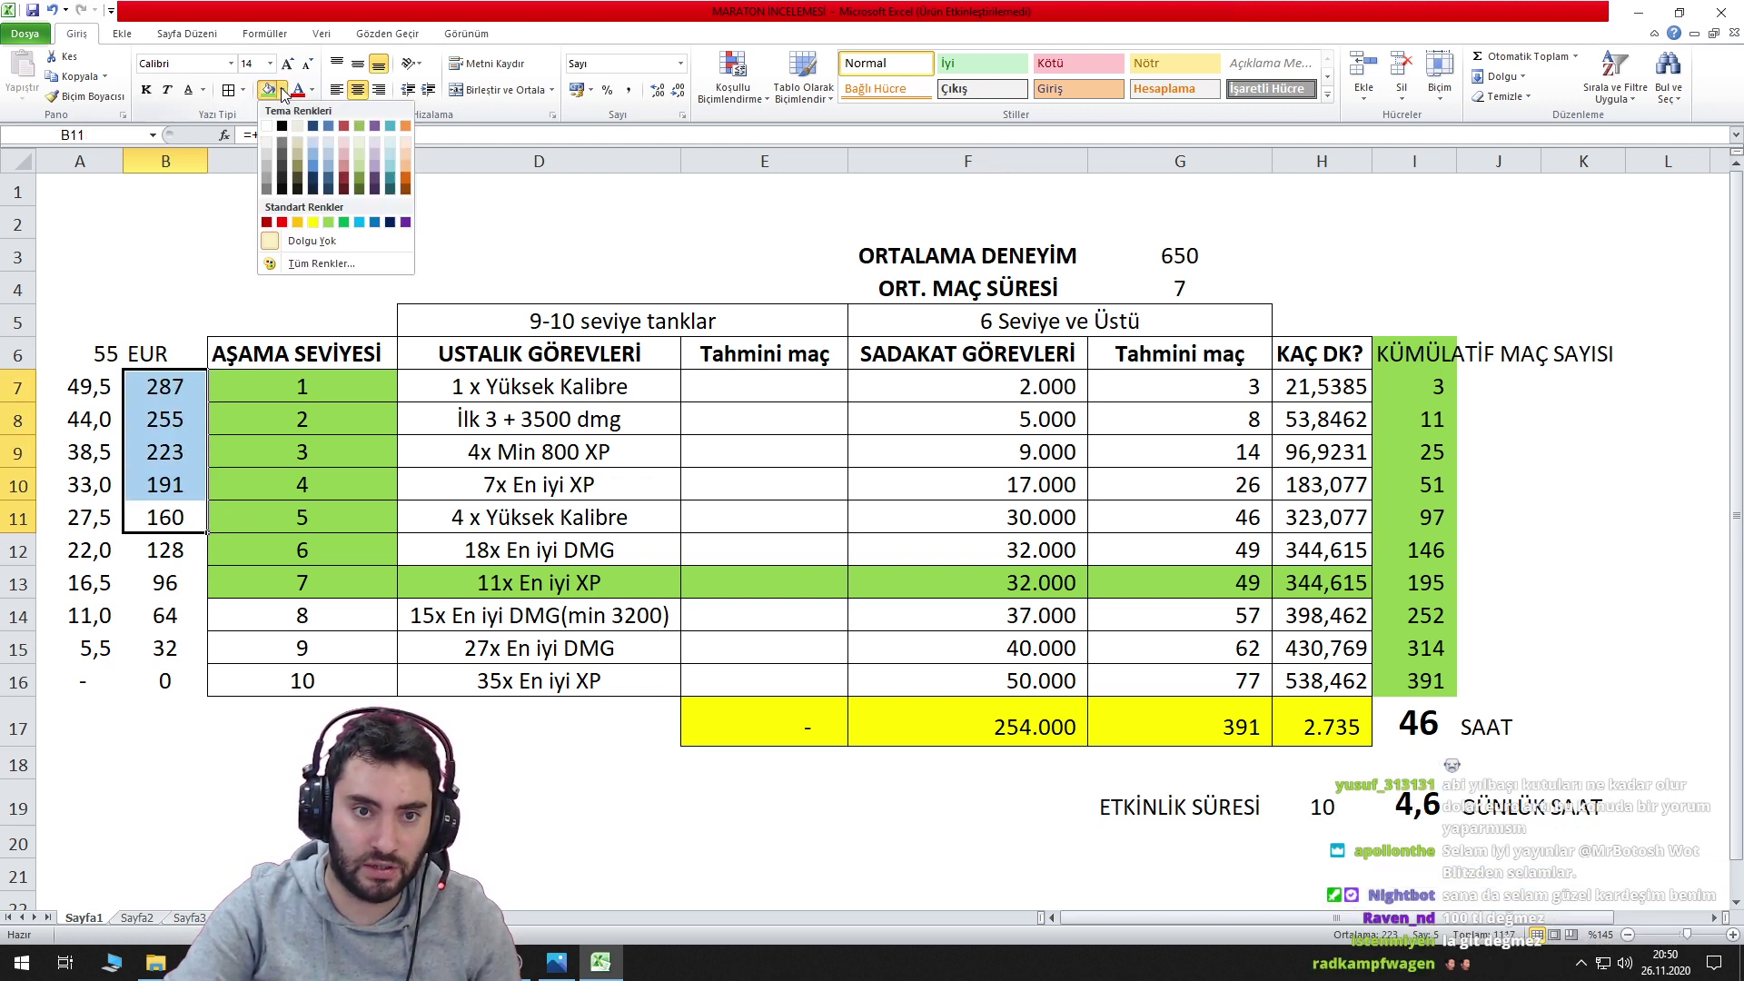
pyautogui.click(283, 239)
pyautogui.click(411, 241)
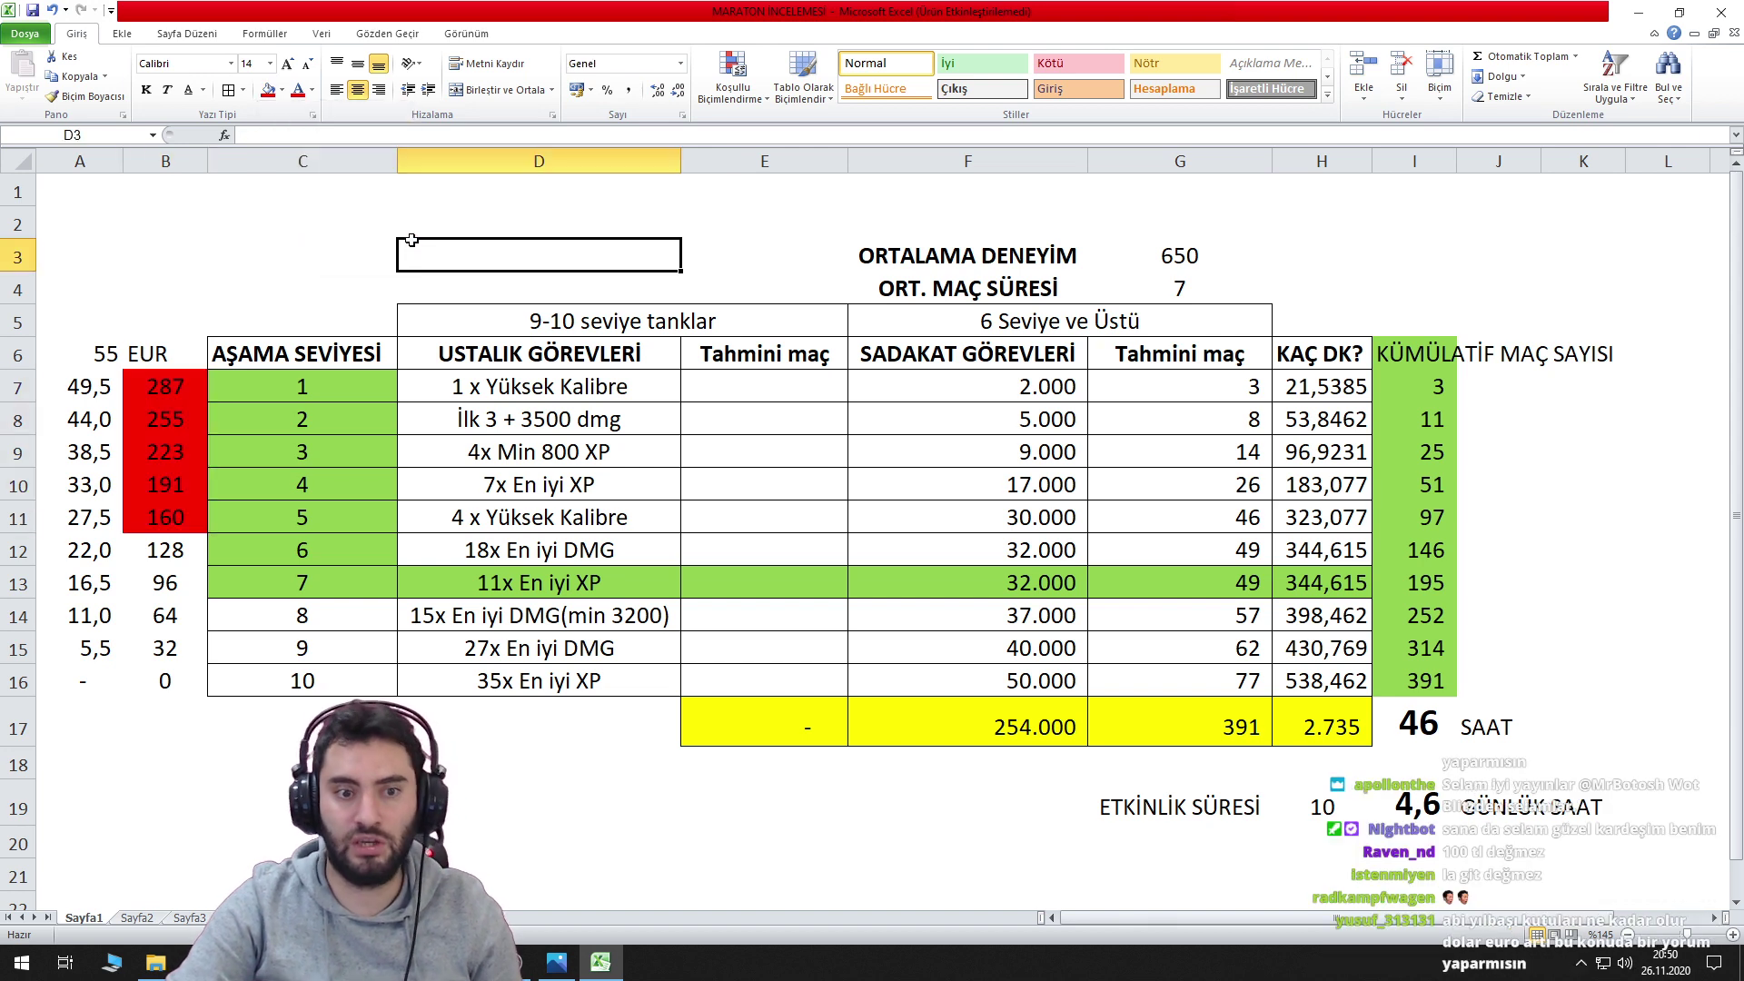
# Fill the converted prices of stages 6 to 10, B12:B16, with green.
pyautogui.moveTo(177, 550); pyautogui.dragTo(168, 684)
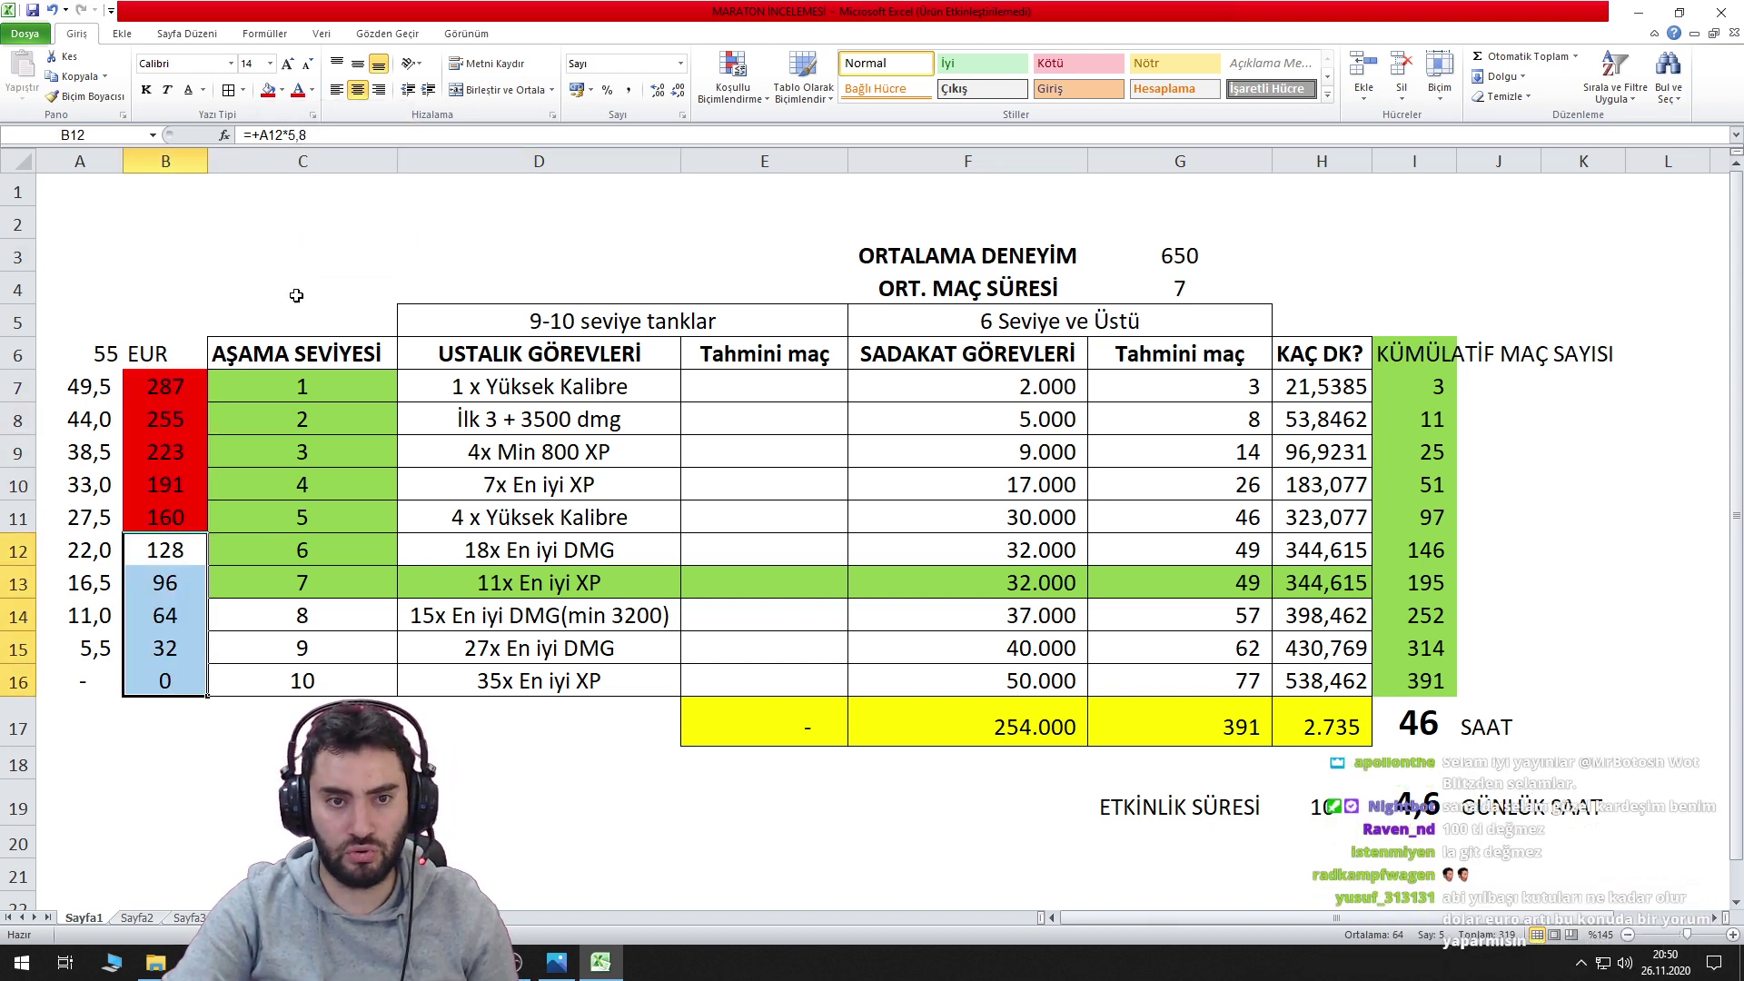
pyautogui.click(282, 90)
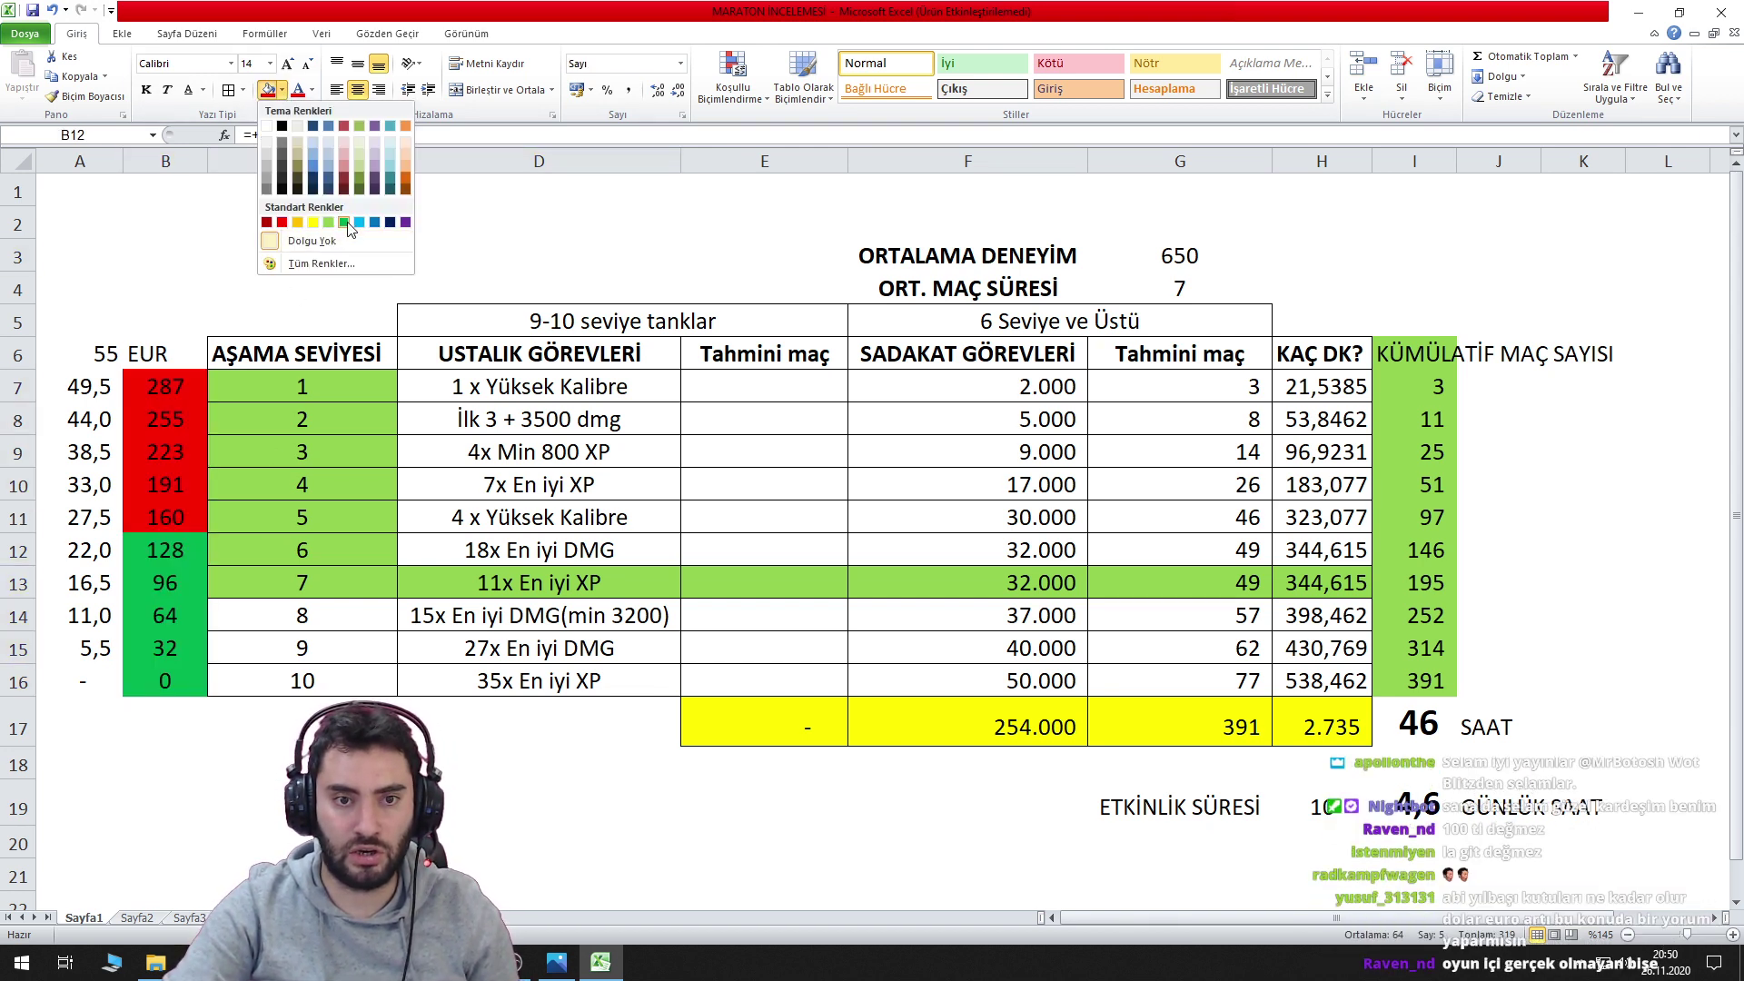
pyautogui.click(345, 222)
pyautogui.click(436, 256)
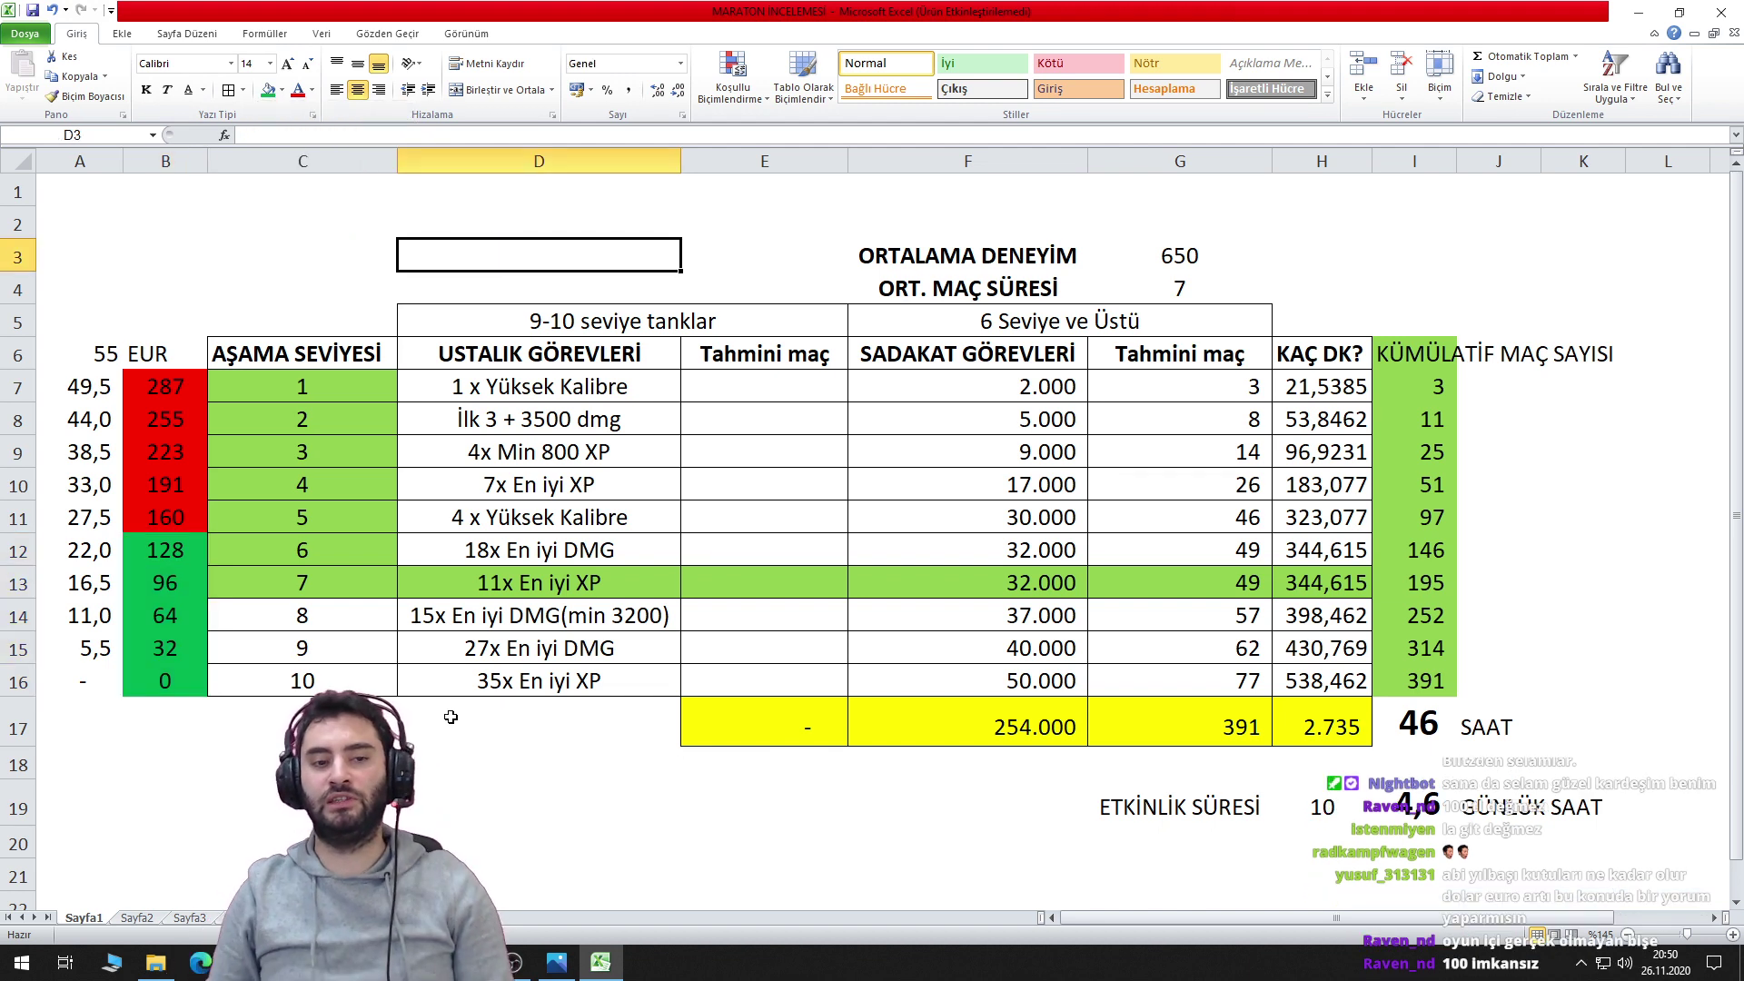
# Recolour the converted prices of stages 6 and 7, B12:B13, with a yellow fill.
pyautogui.moveTo(169, 545); pyautogui.dragTo(169, 582)
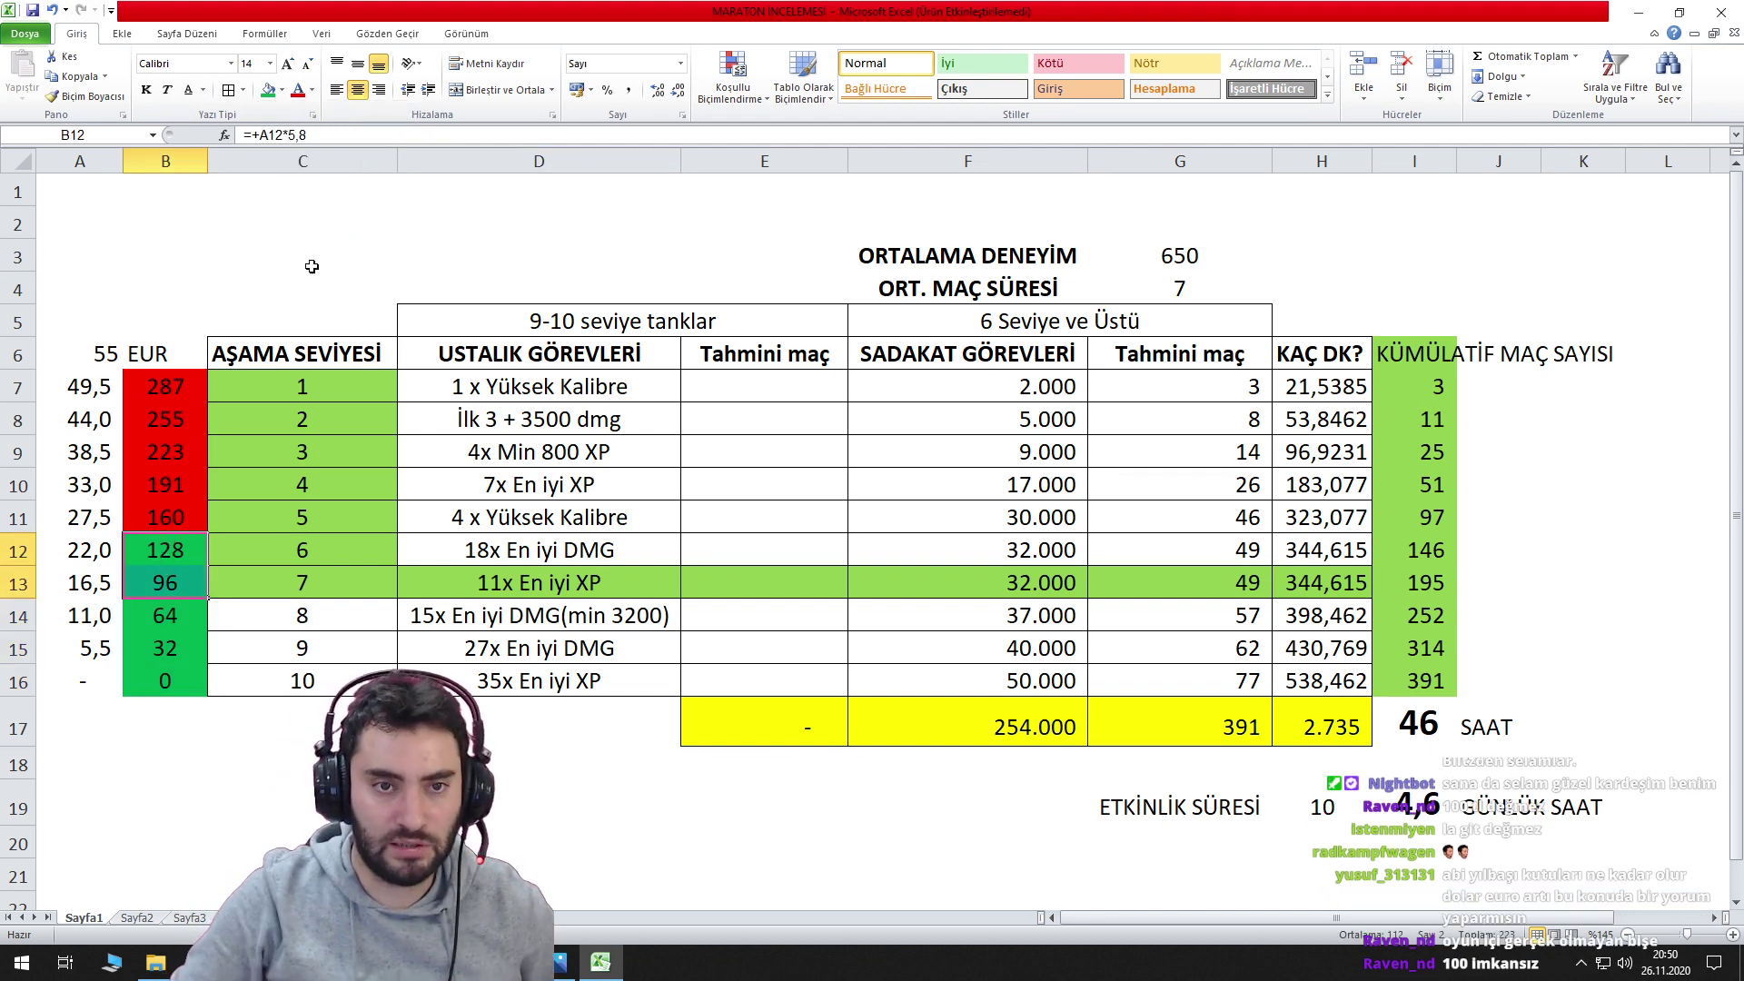
pyautogui.click(282, 90)
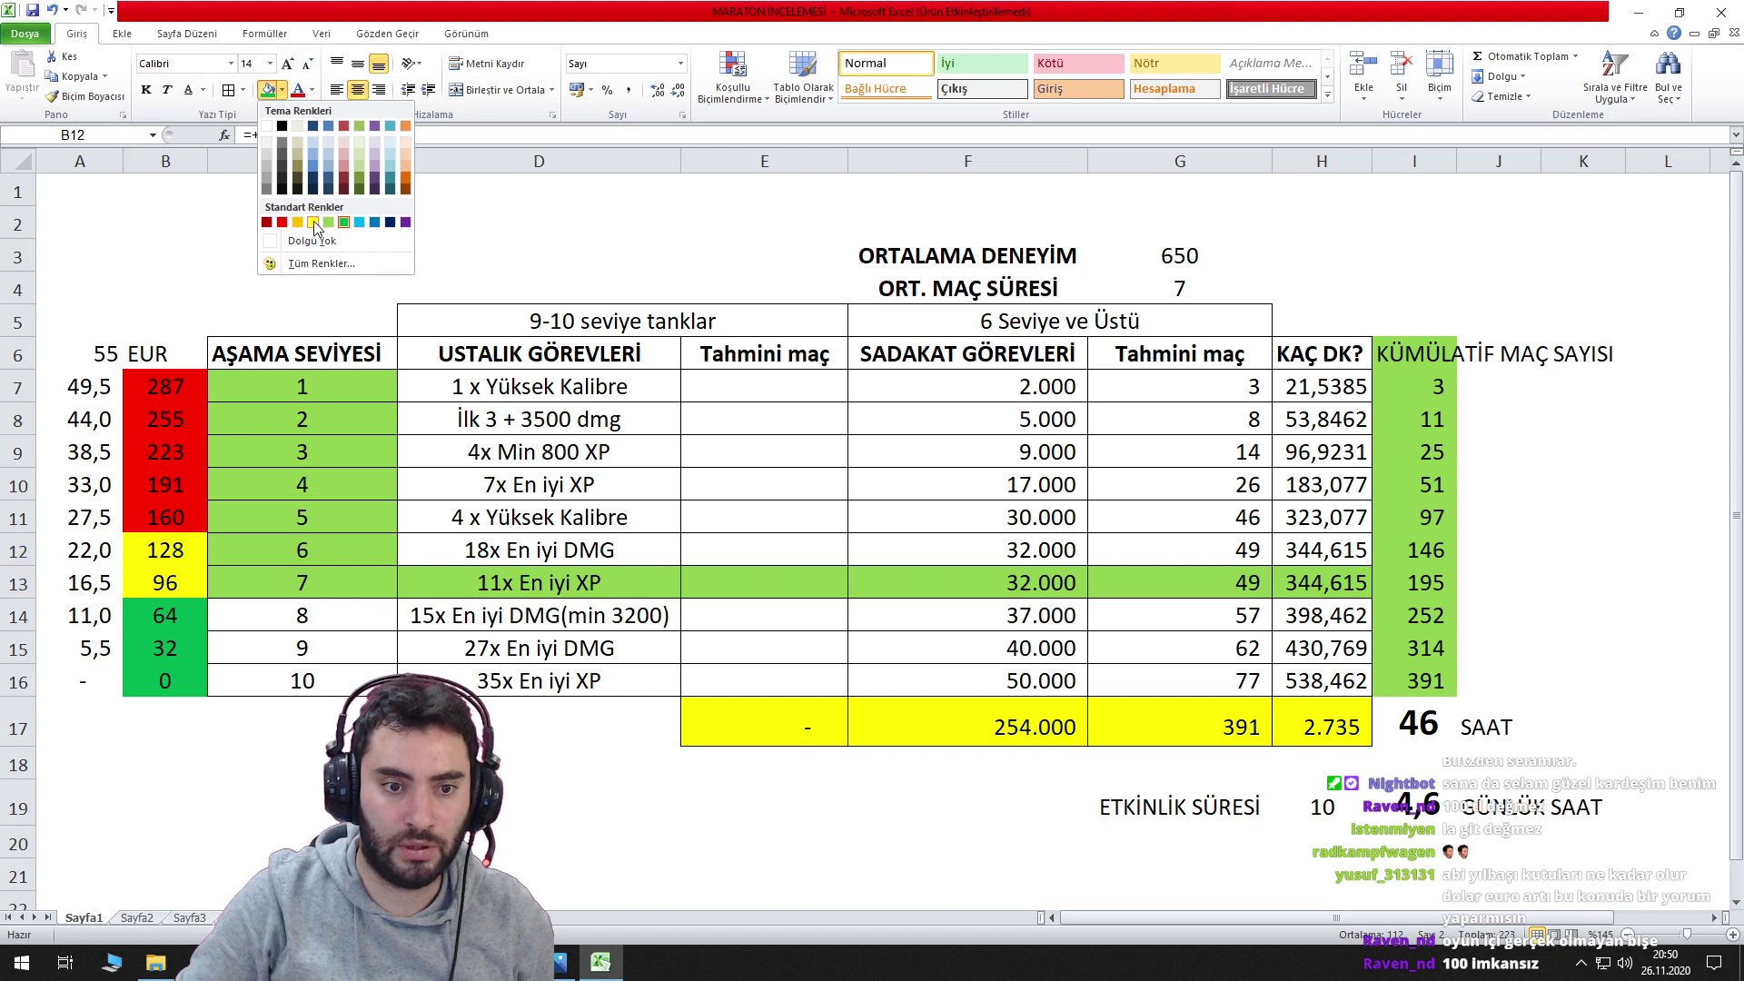
pyautogui.click(314, 224)
pyautogui.click(241, 802)
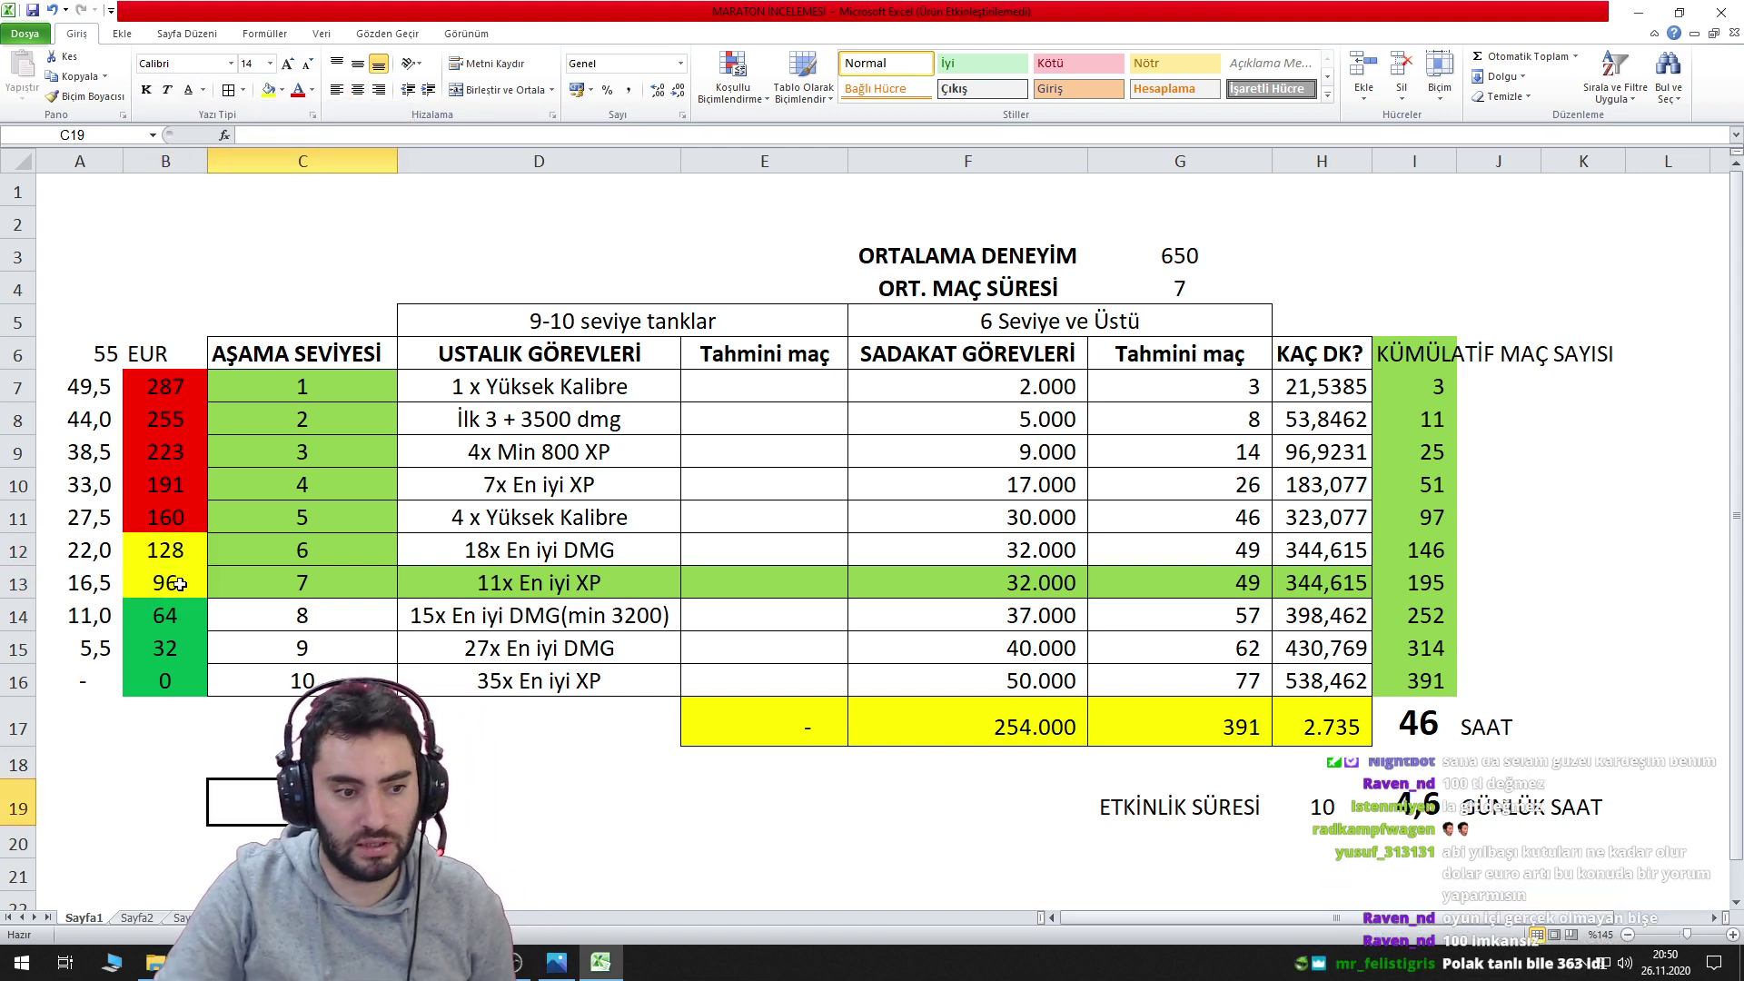
pyautogui.moveTo(190, 561); pyautogui.dragTo(179, 582)
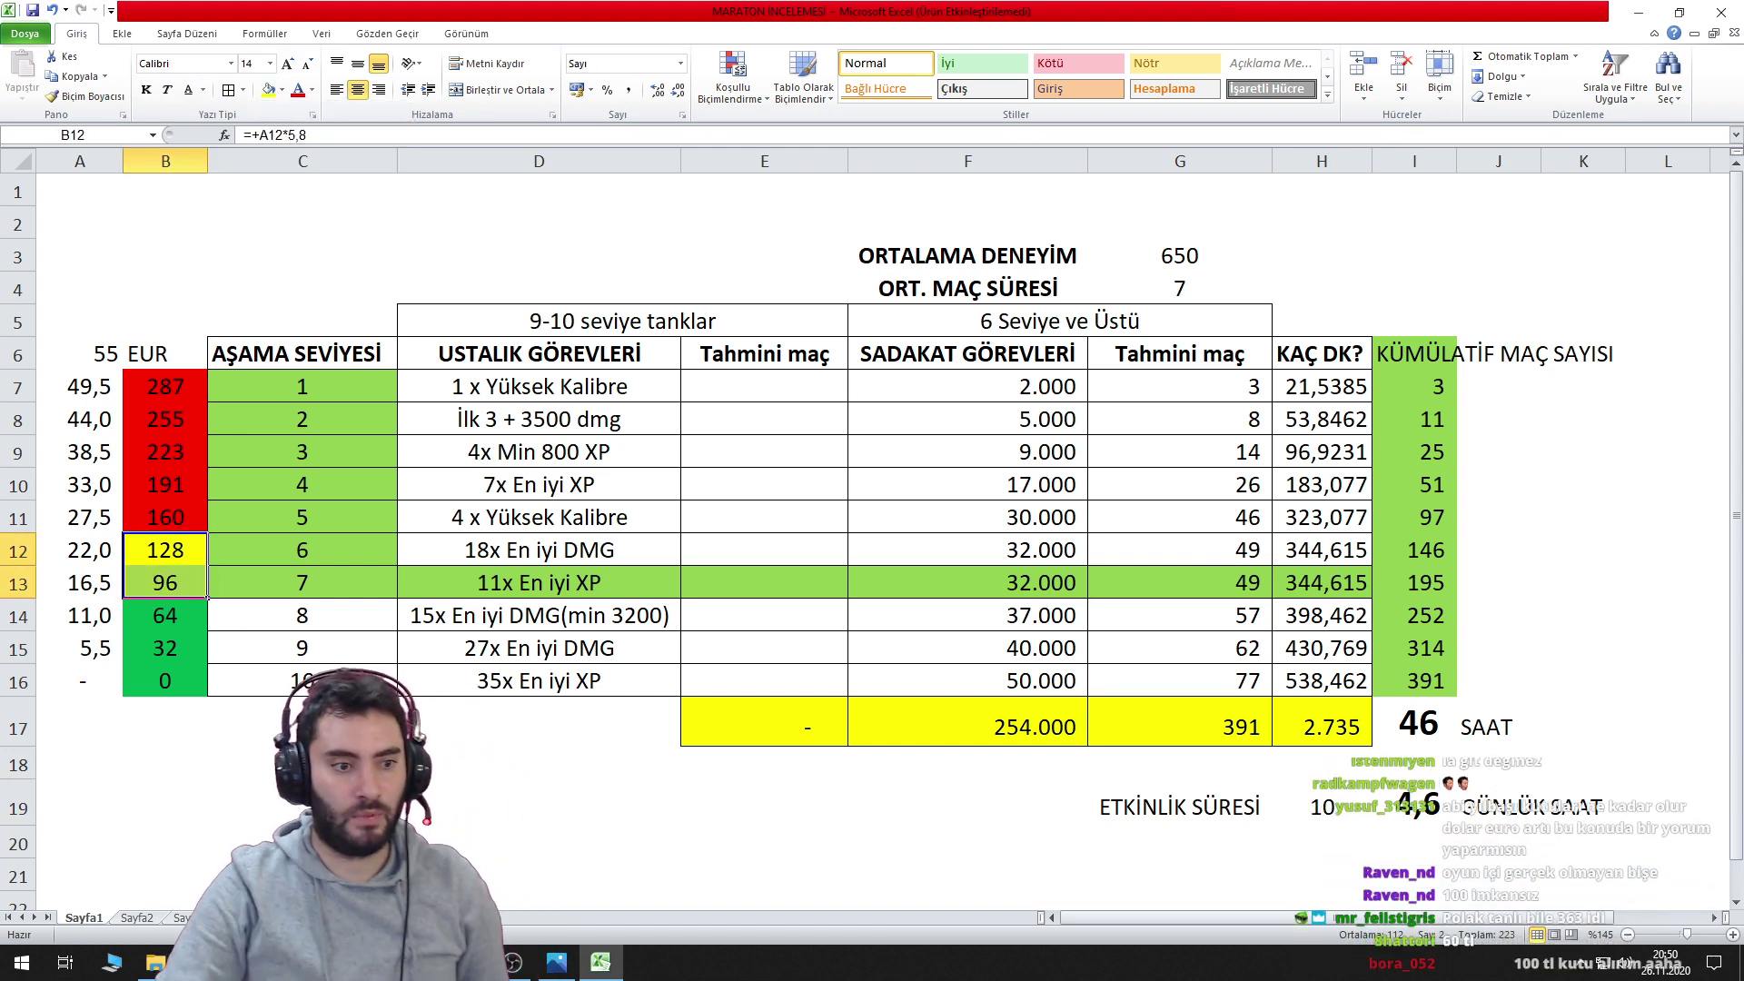
pyautogui.click(241, 801)
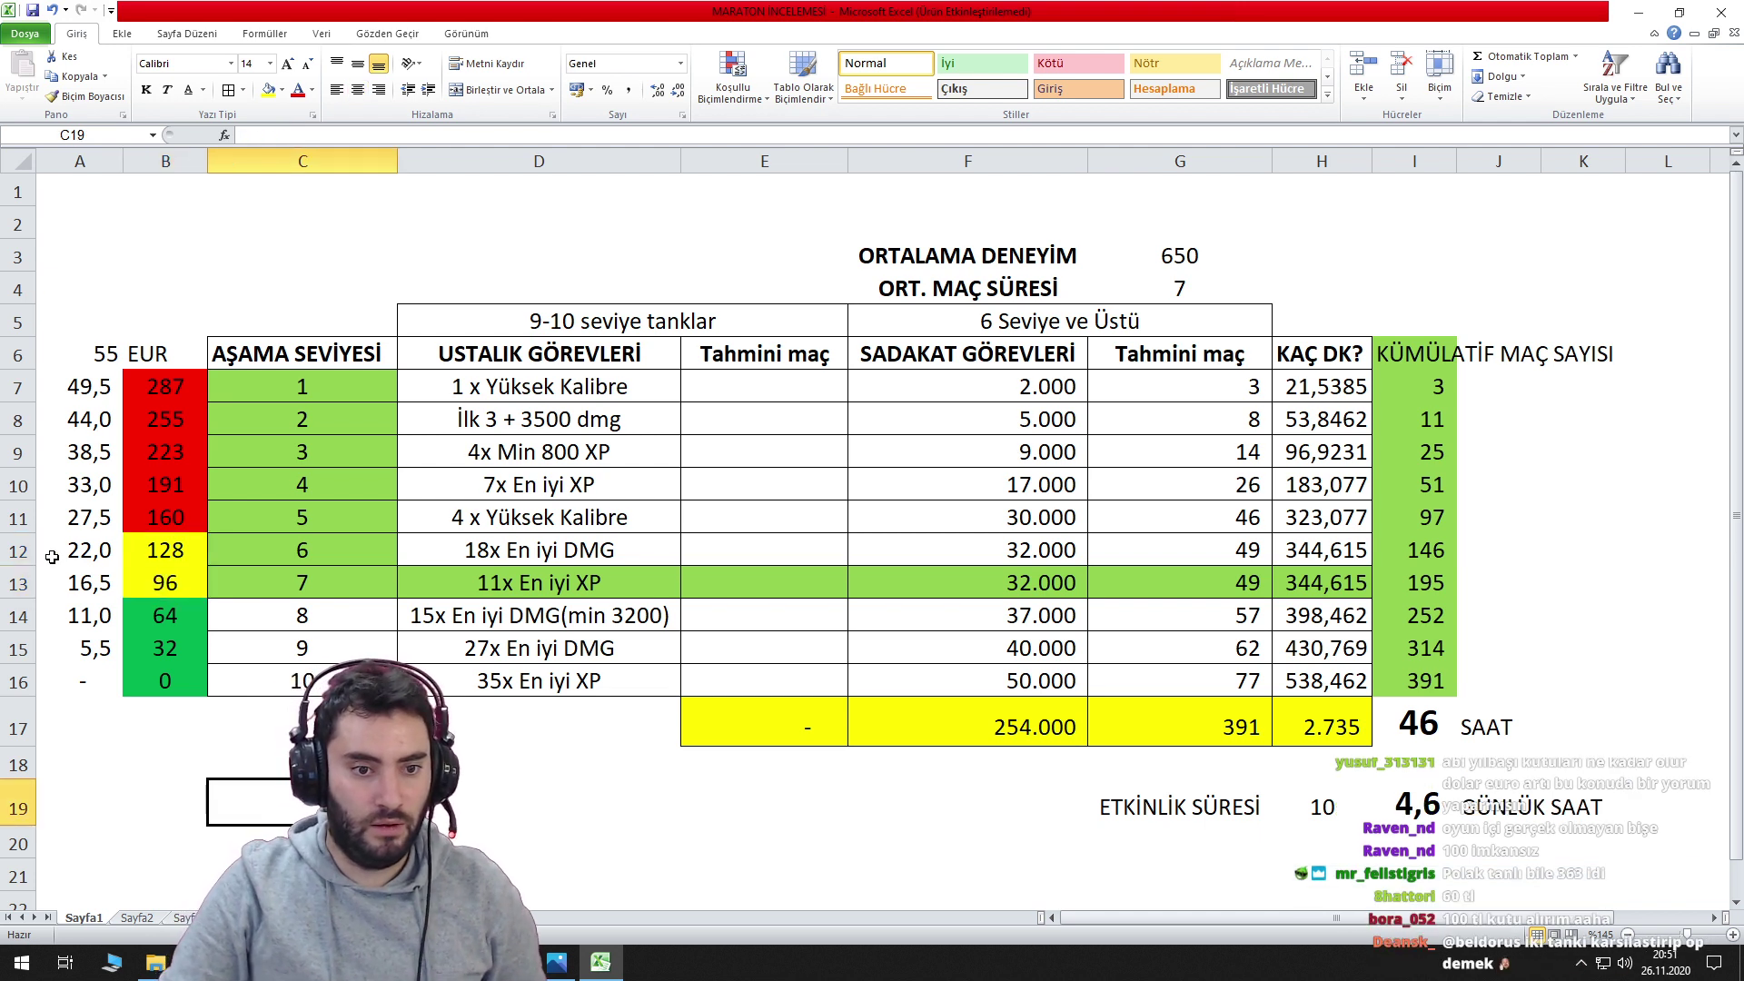
pyautogui.moveTo(166, 549); pyautogui.dragTo(168, 582)
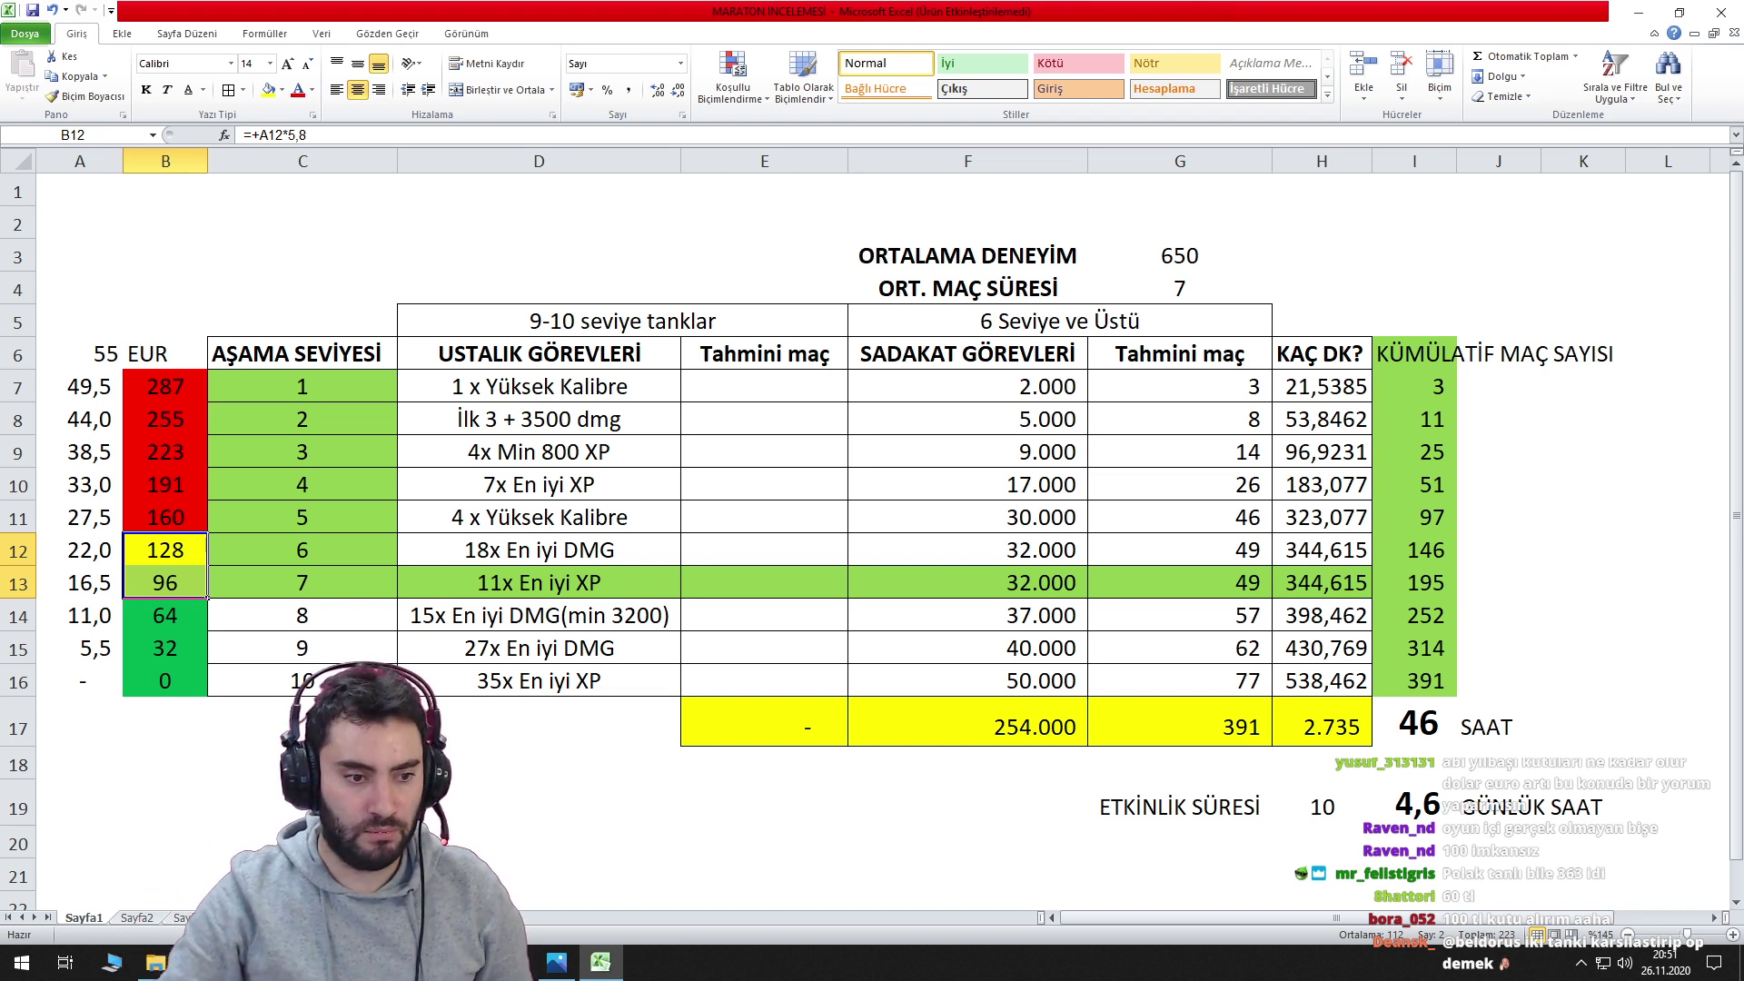
pyautogui.click(245, 844)
# Centre the full EUR price in A6 and set it to 60.
pyautogui.click(108, 398)
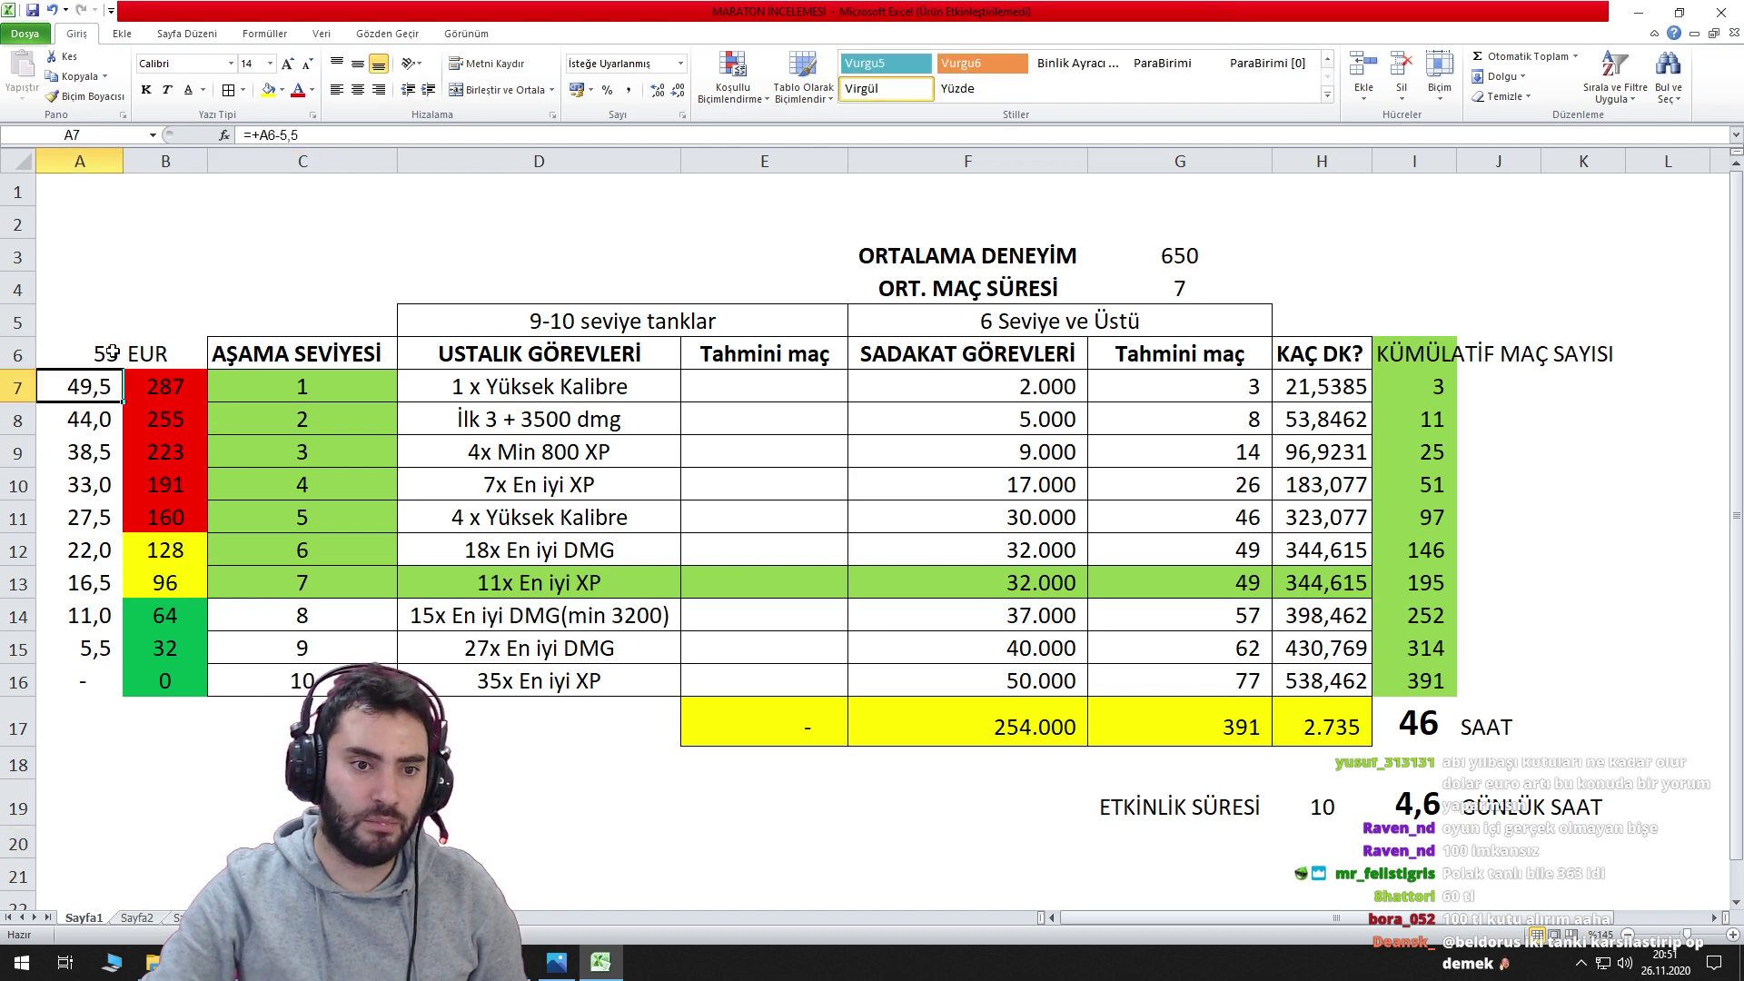
pyautogui.click(114, 354)
pyautogui.click(358, 89)
pyautogui.write('60')
pyautogui.press('Return')
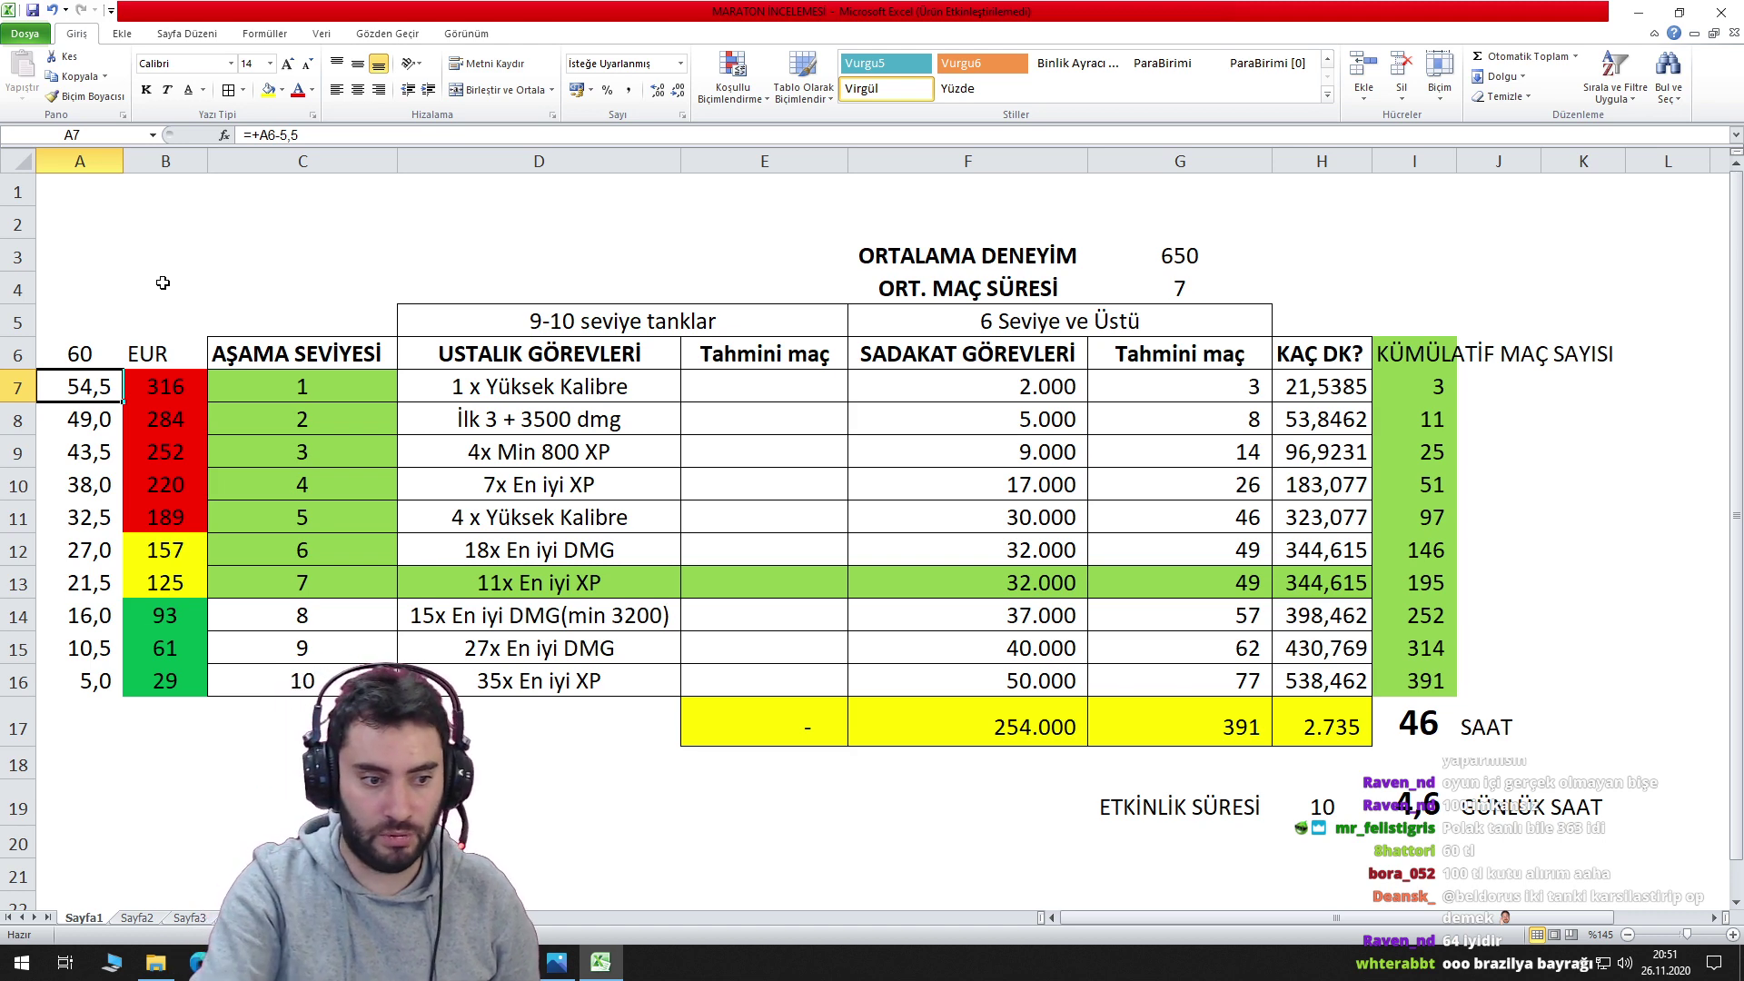
# Set the full EUR price in A6 to 55.
pyautogui.press('Up')
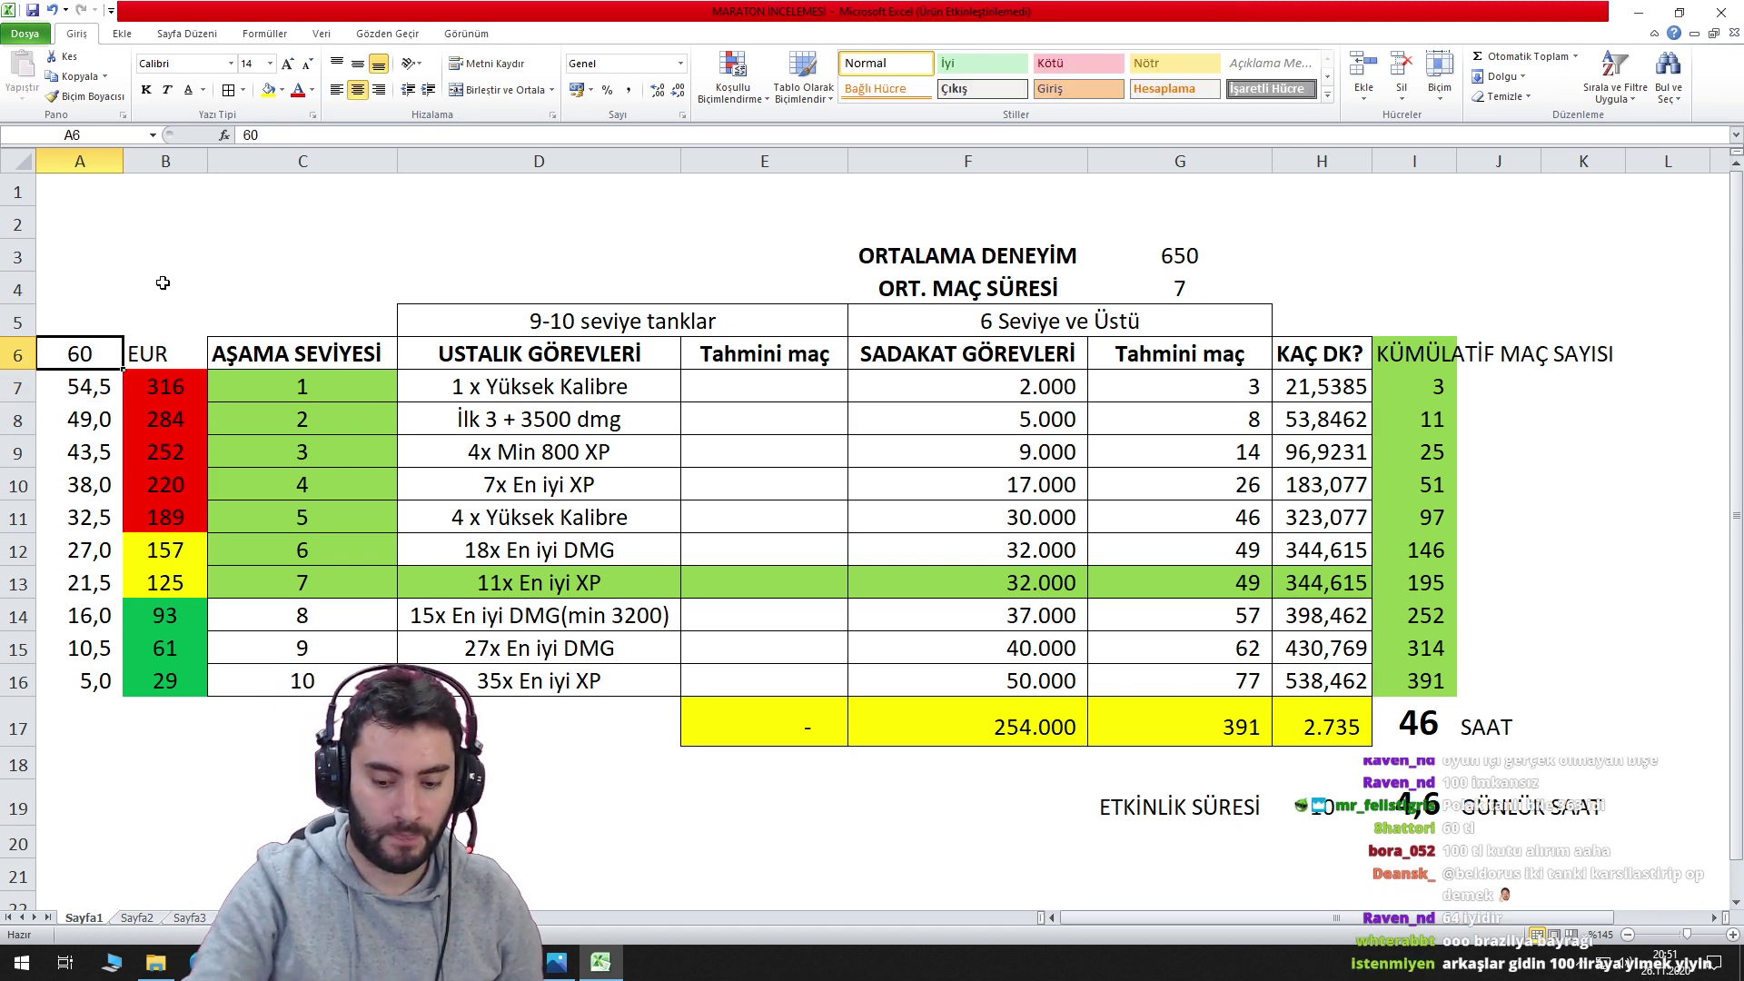
pyautogui.write('55')
pyautogui.press('Return')
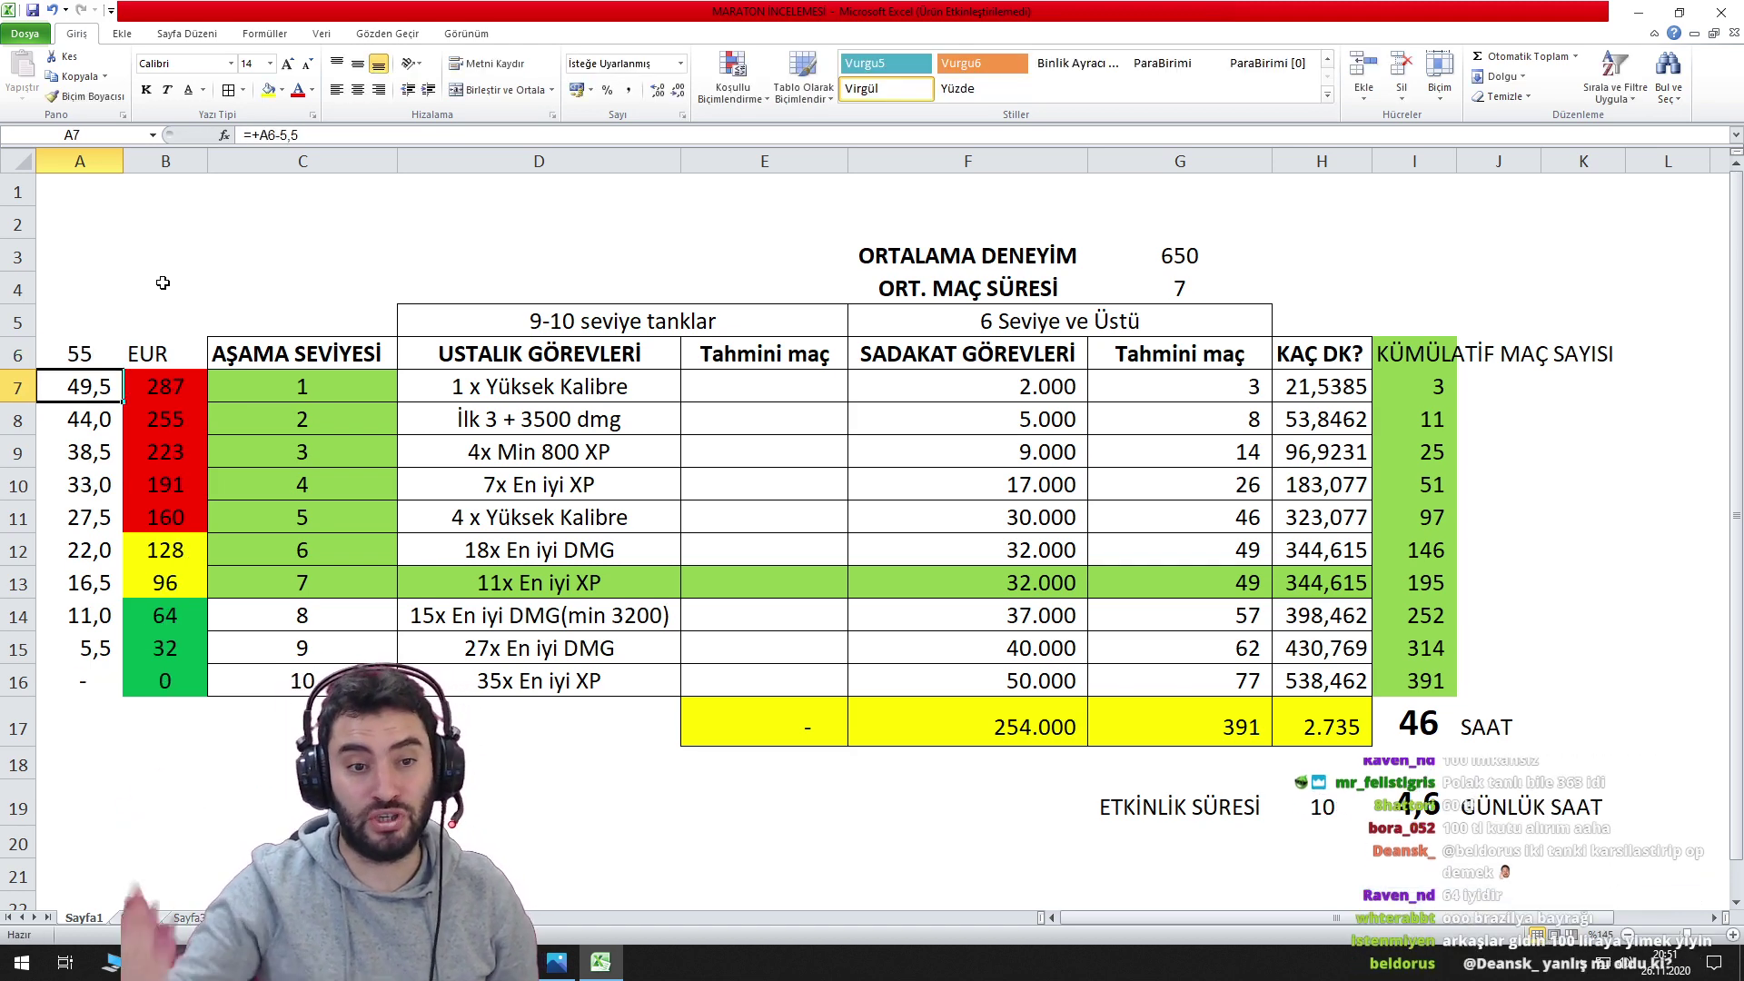
# Fill the full price cell and its EUR label, A6:B6, with orange.
pyautogui.moveTo(91, 354); pyautogui.dragTo(164, 356)
pyautogui.click(268, 89)
pyautogui.click(259, 241)
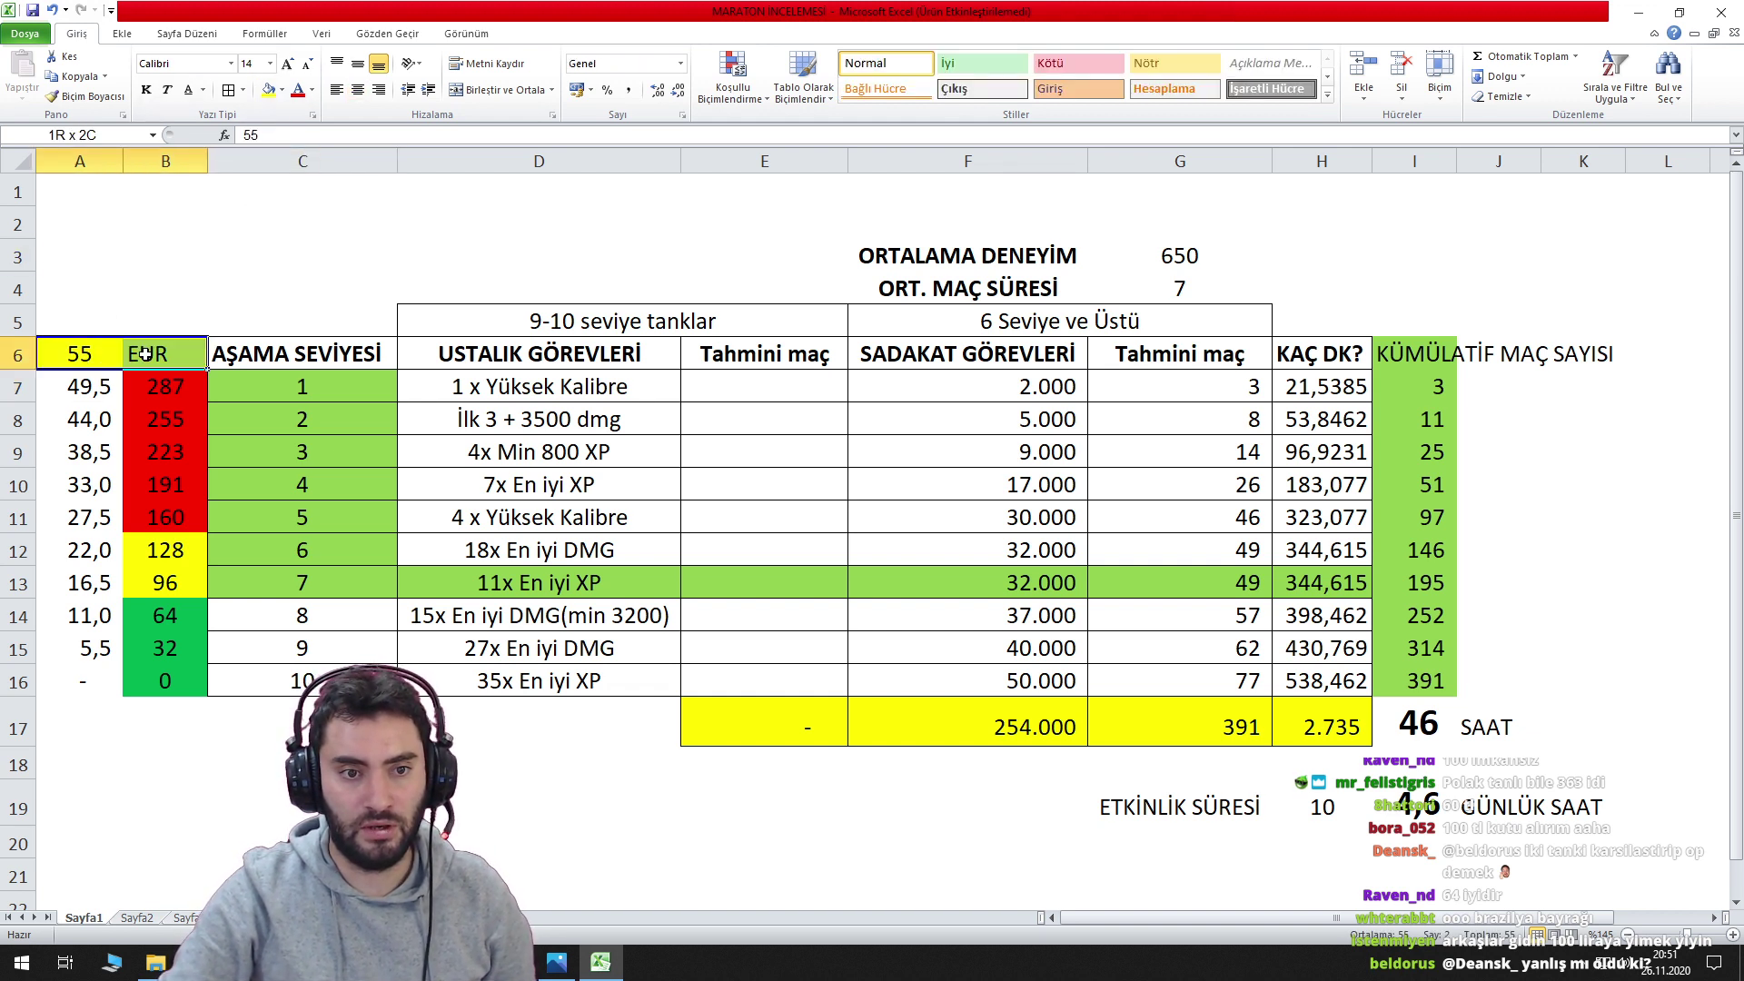
pyautogui.click(282, 89)
pyautogui.click(304, 229)
pyautogui.click(384, 247)
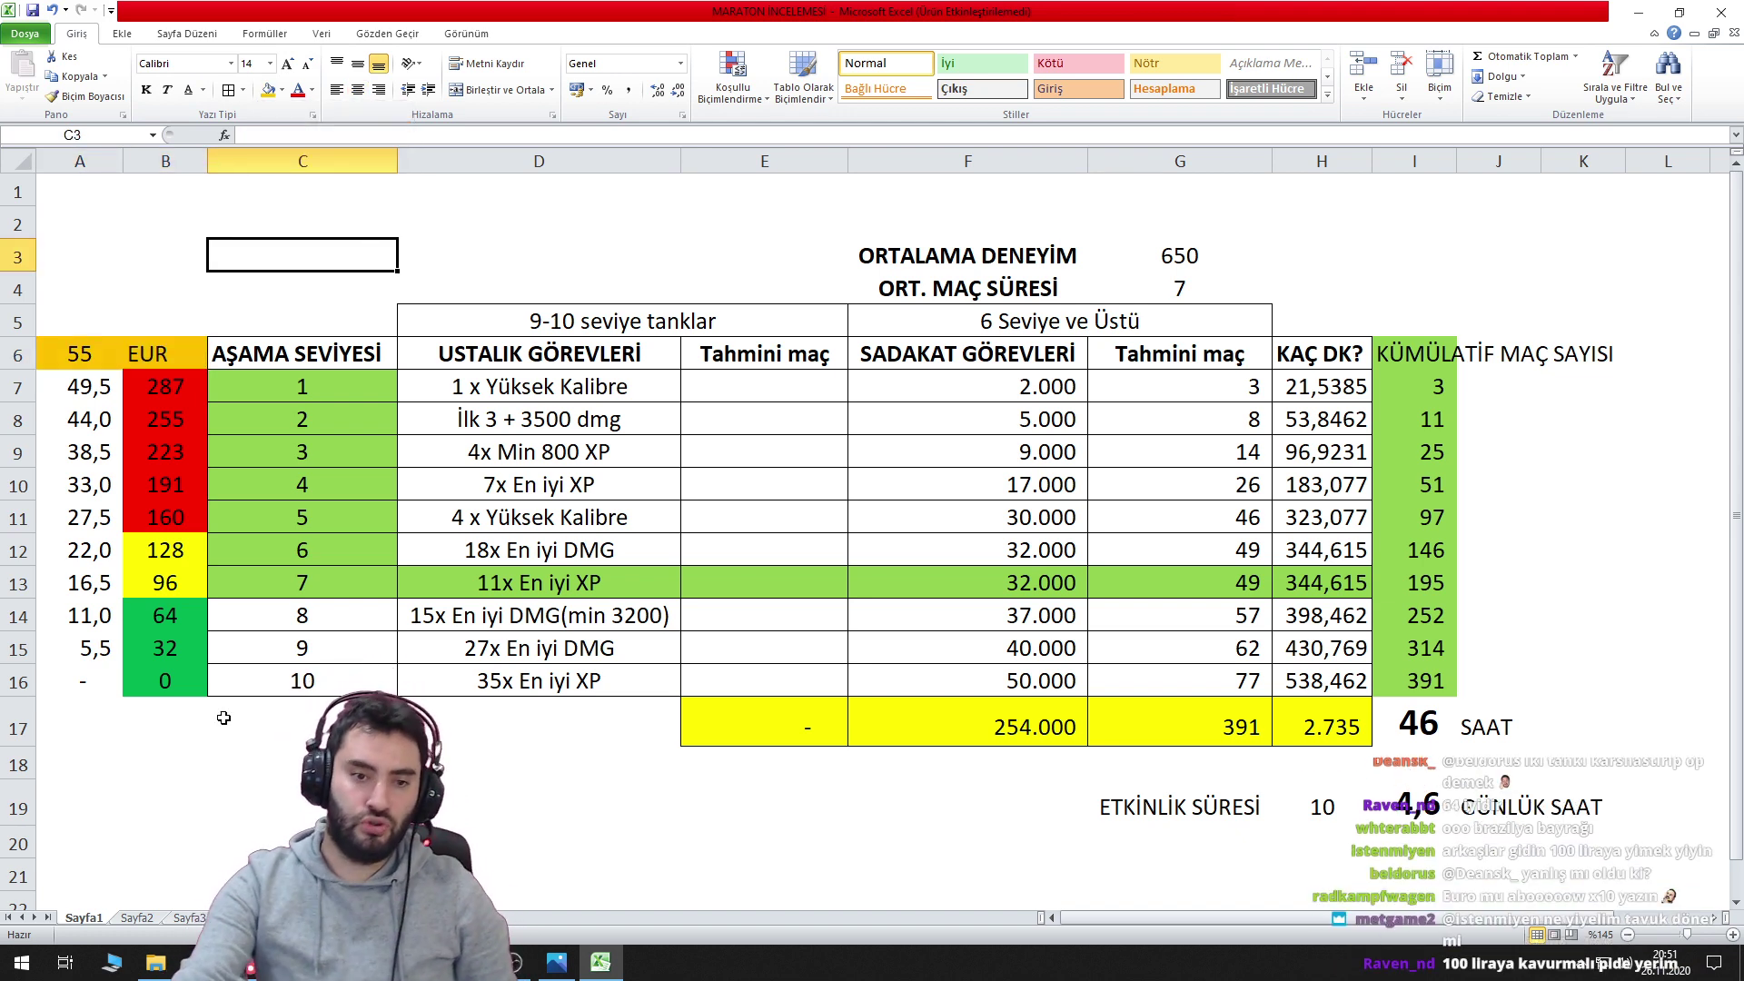
# Review the prices of stages 6 and 7, the tasks and match estimates of stages 1 to 10, and the average experience setting.
pyautogui.moveTo(299, 547); pyautogui.dragTo(173, 586)
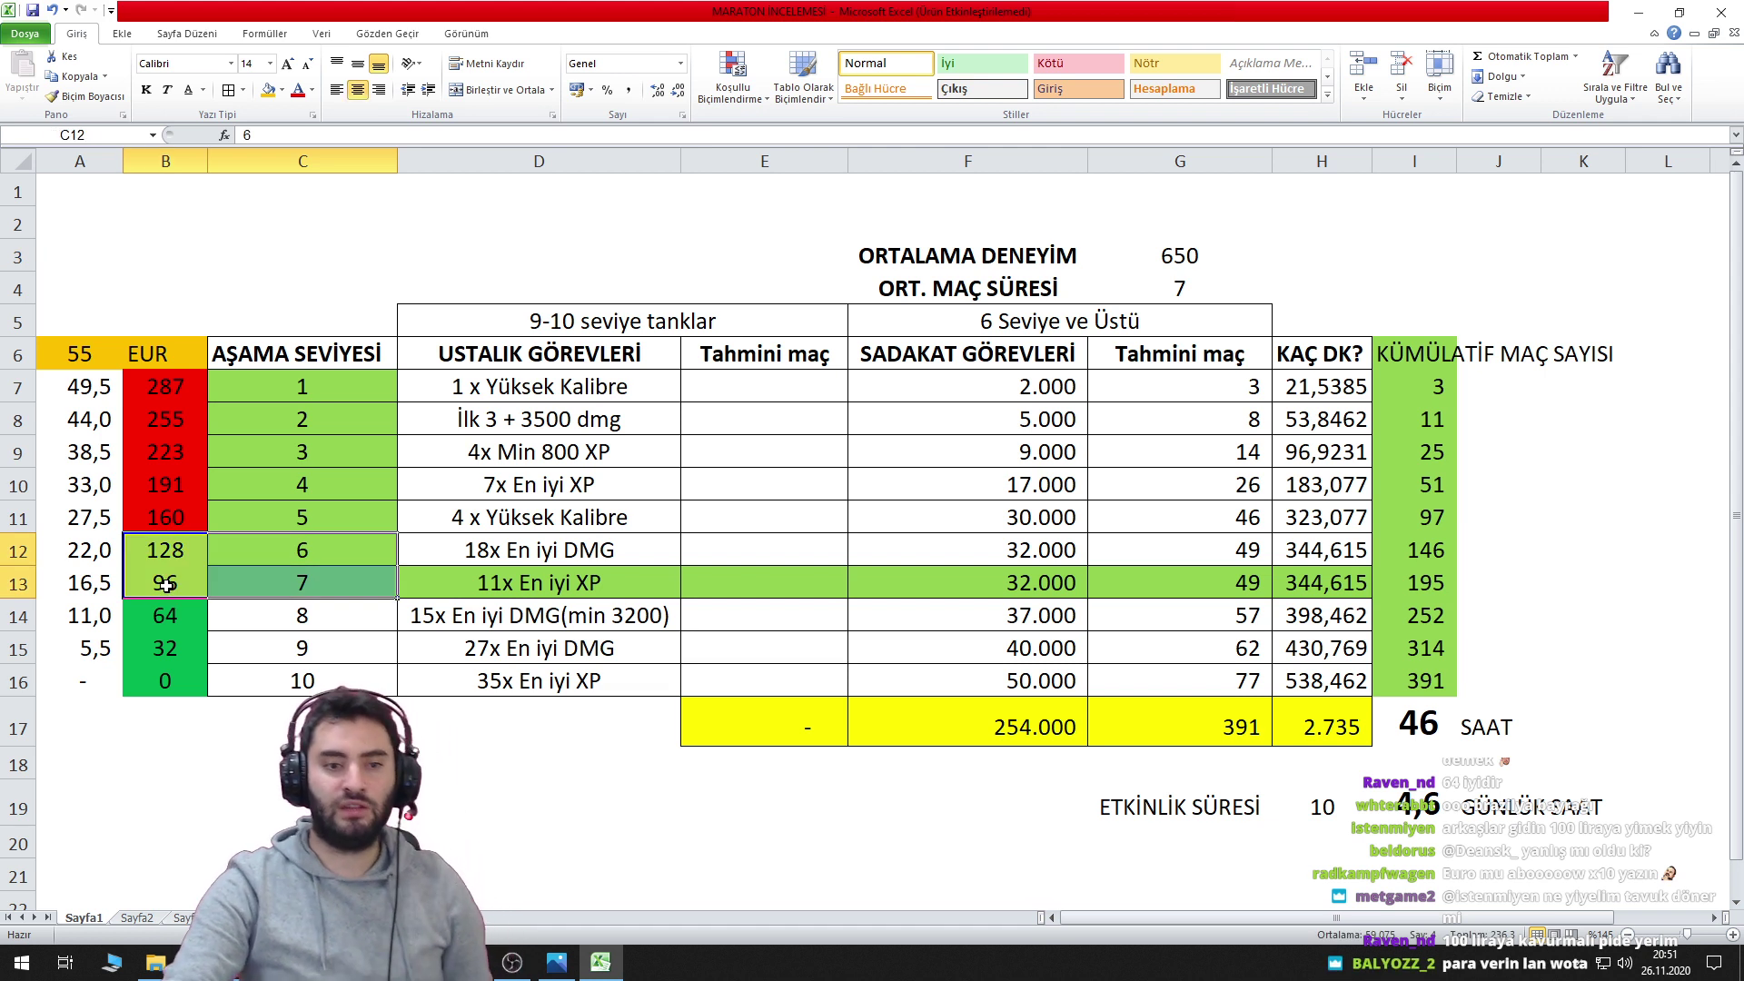
pyautogui.click(344, 707)
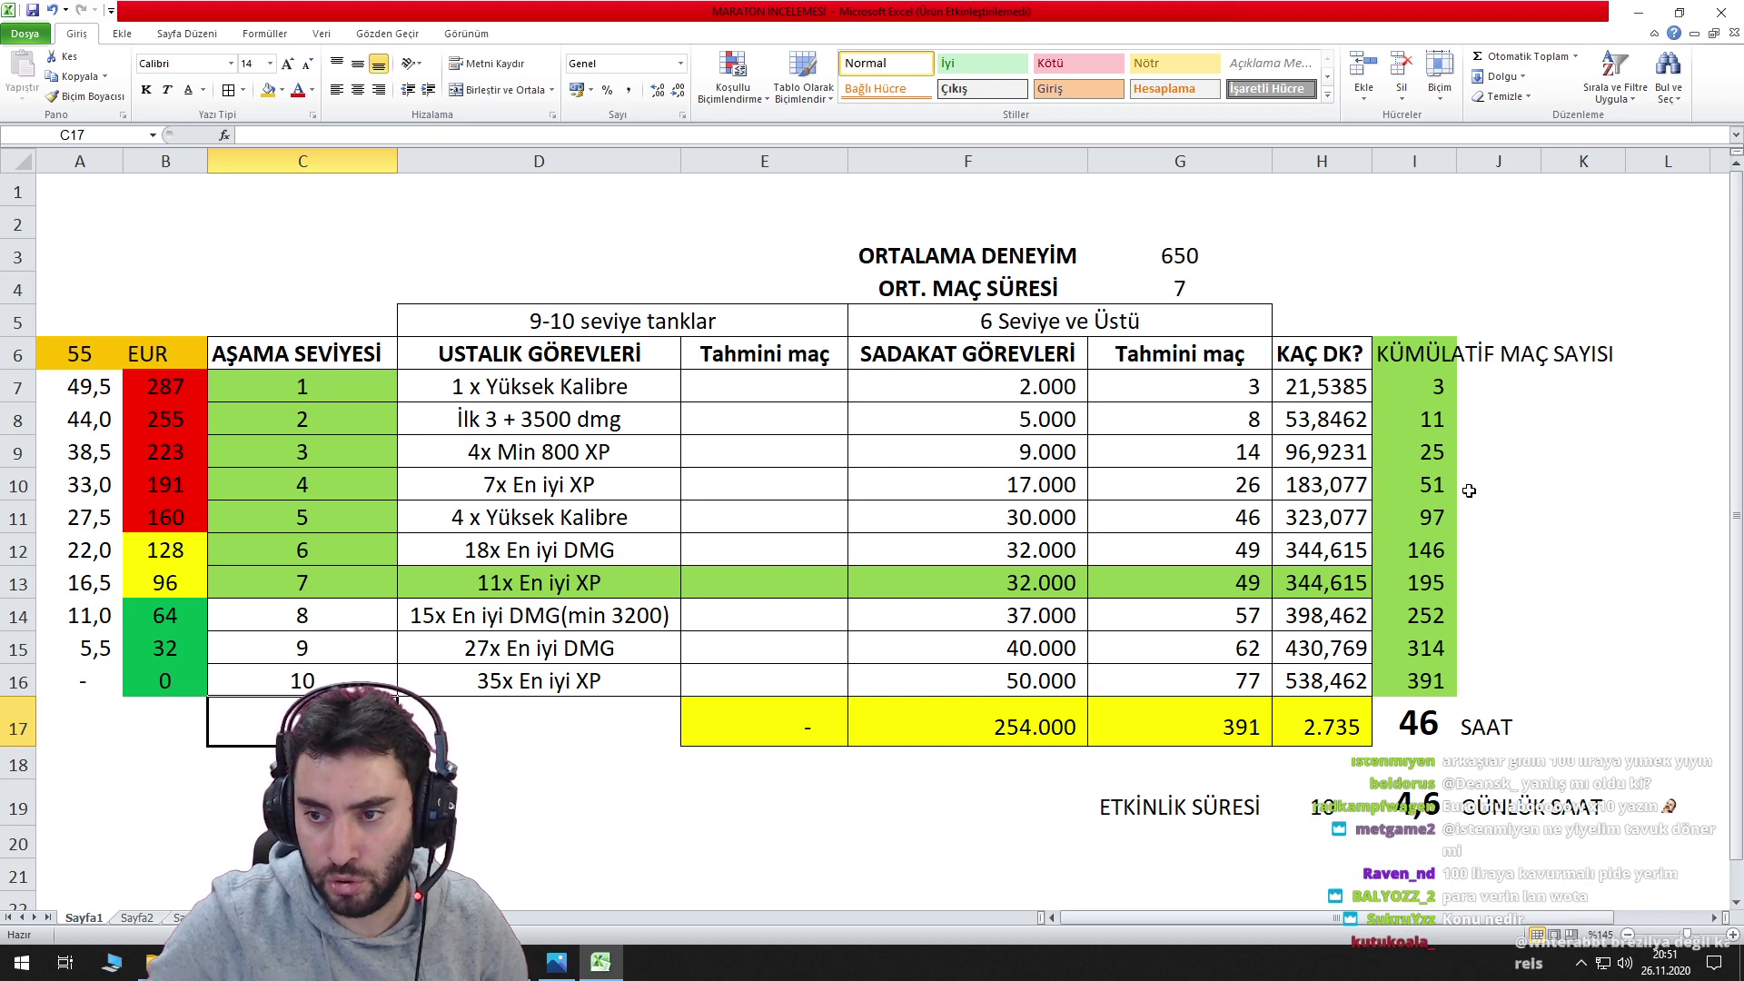
pyautogui.moveTo(331, 585); pyautogui.dragTo(1449, 587)
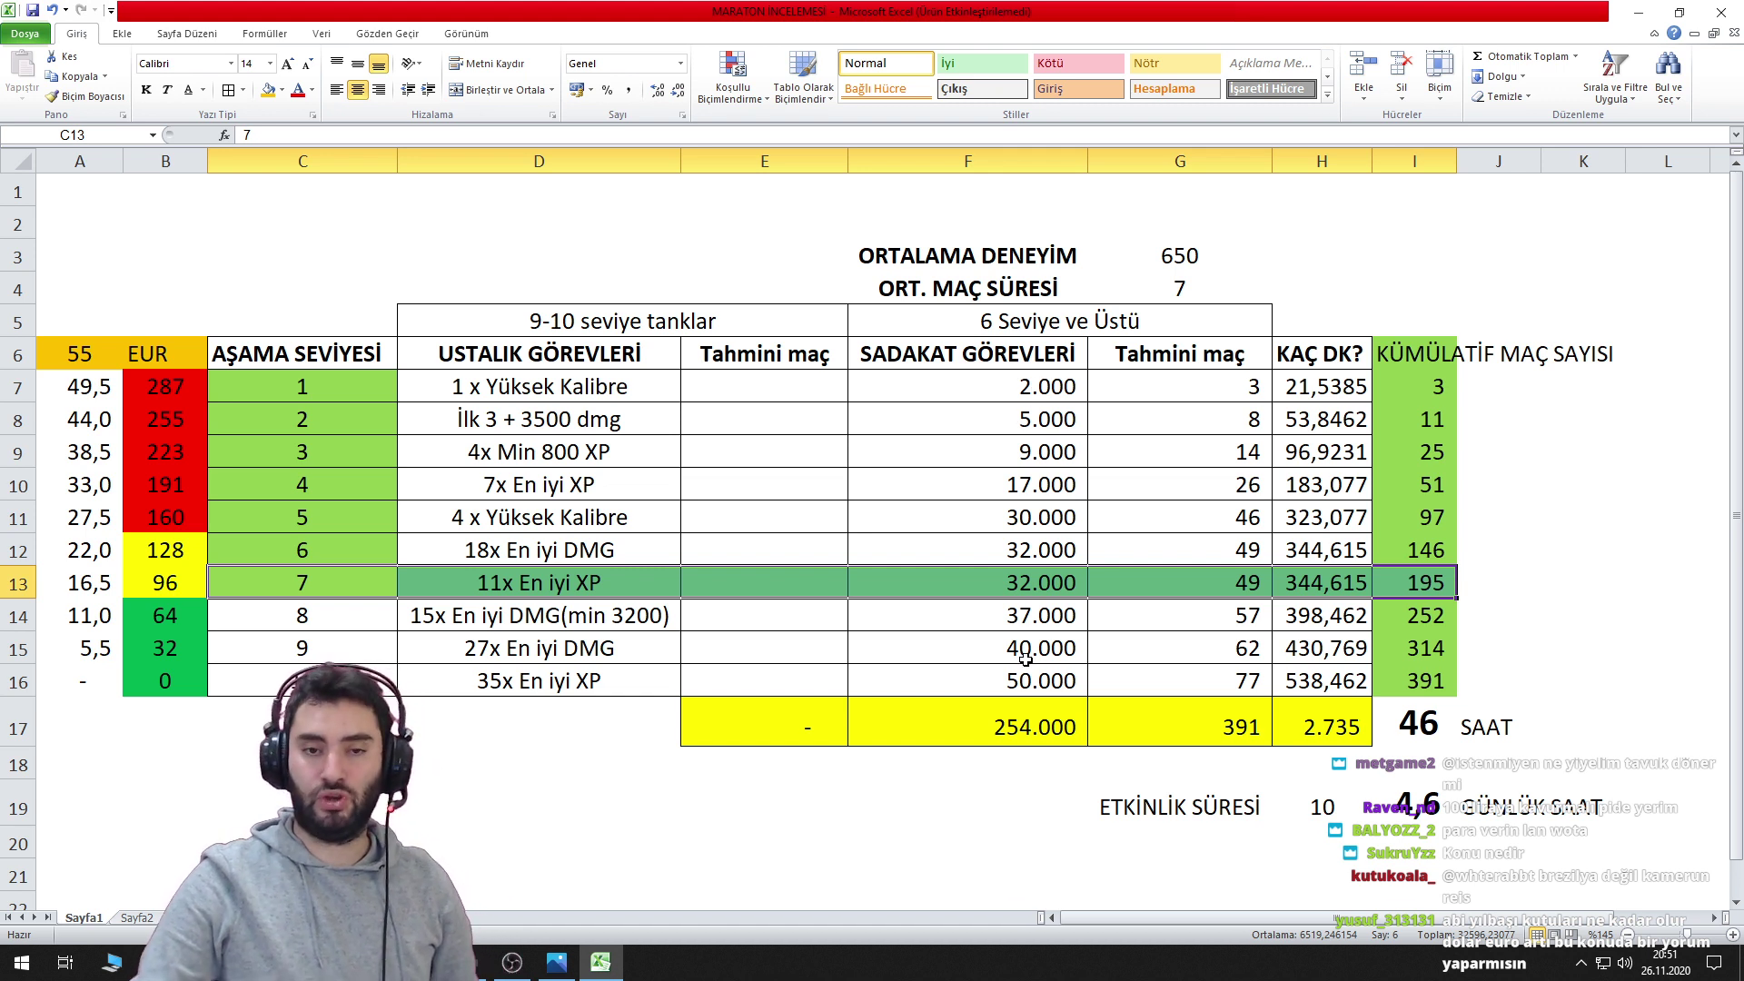
pyautogui.moveTo(1000, 613); pyautogui.dragTo(1008, 686)
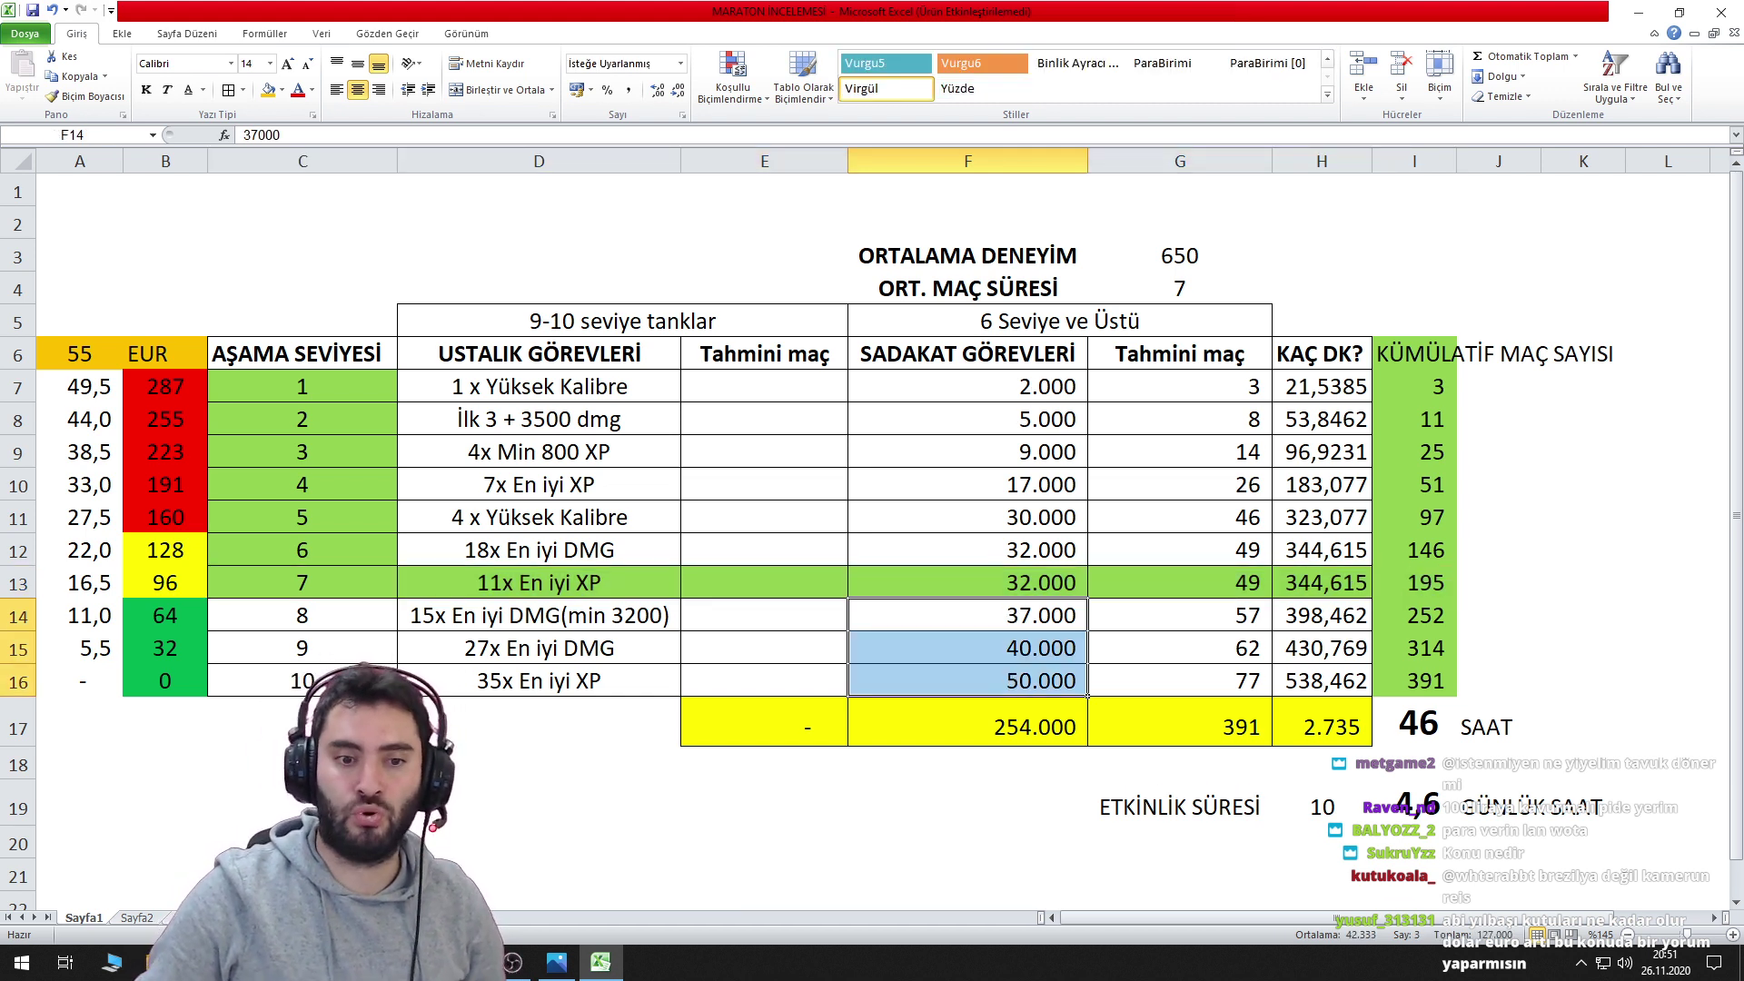
pyautogui.moveTo(294, 620); pyautogui.dragTo(1325, 682)
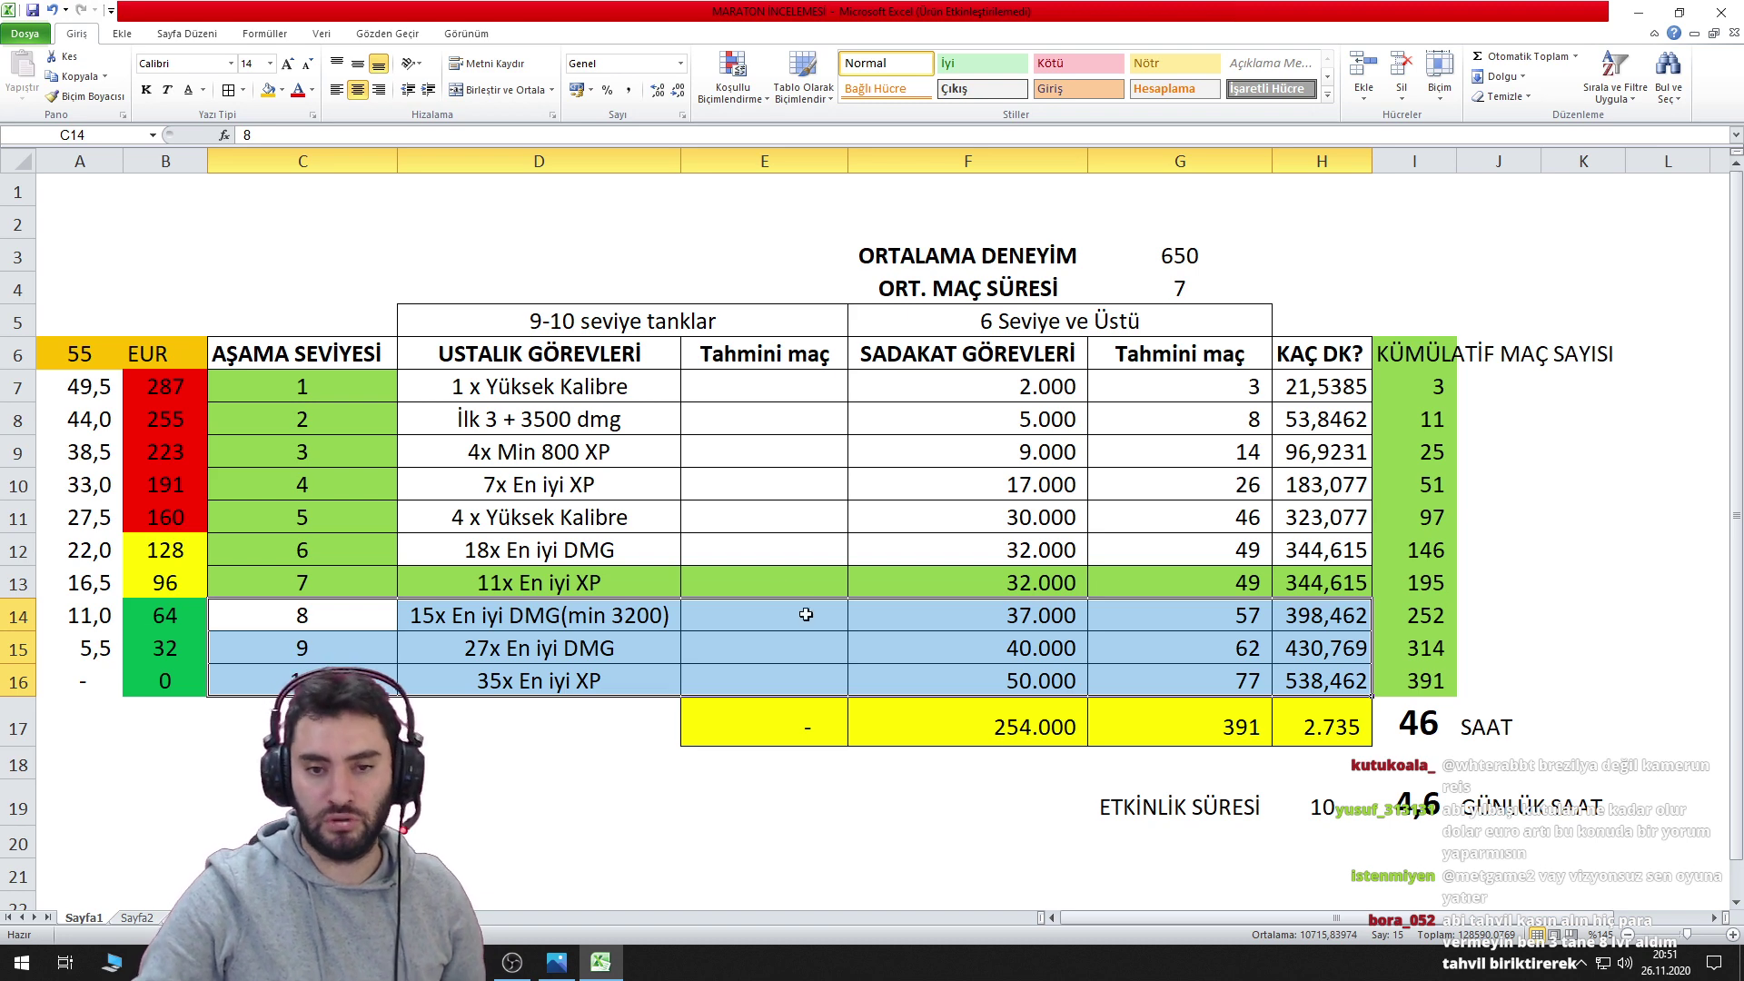
pyautogui.moveTo(342, 389); pyautogui.dragTo(1392, 558)
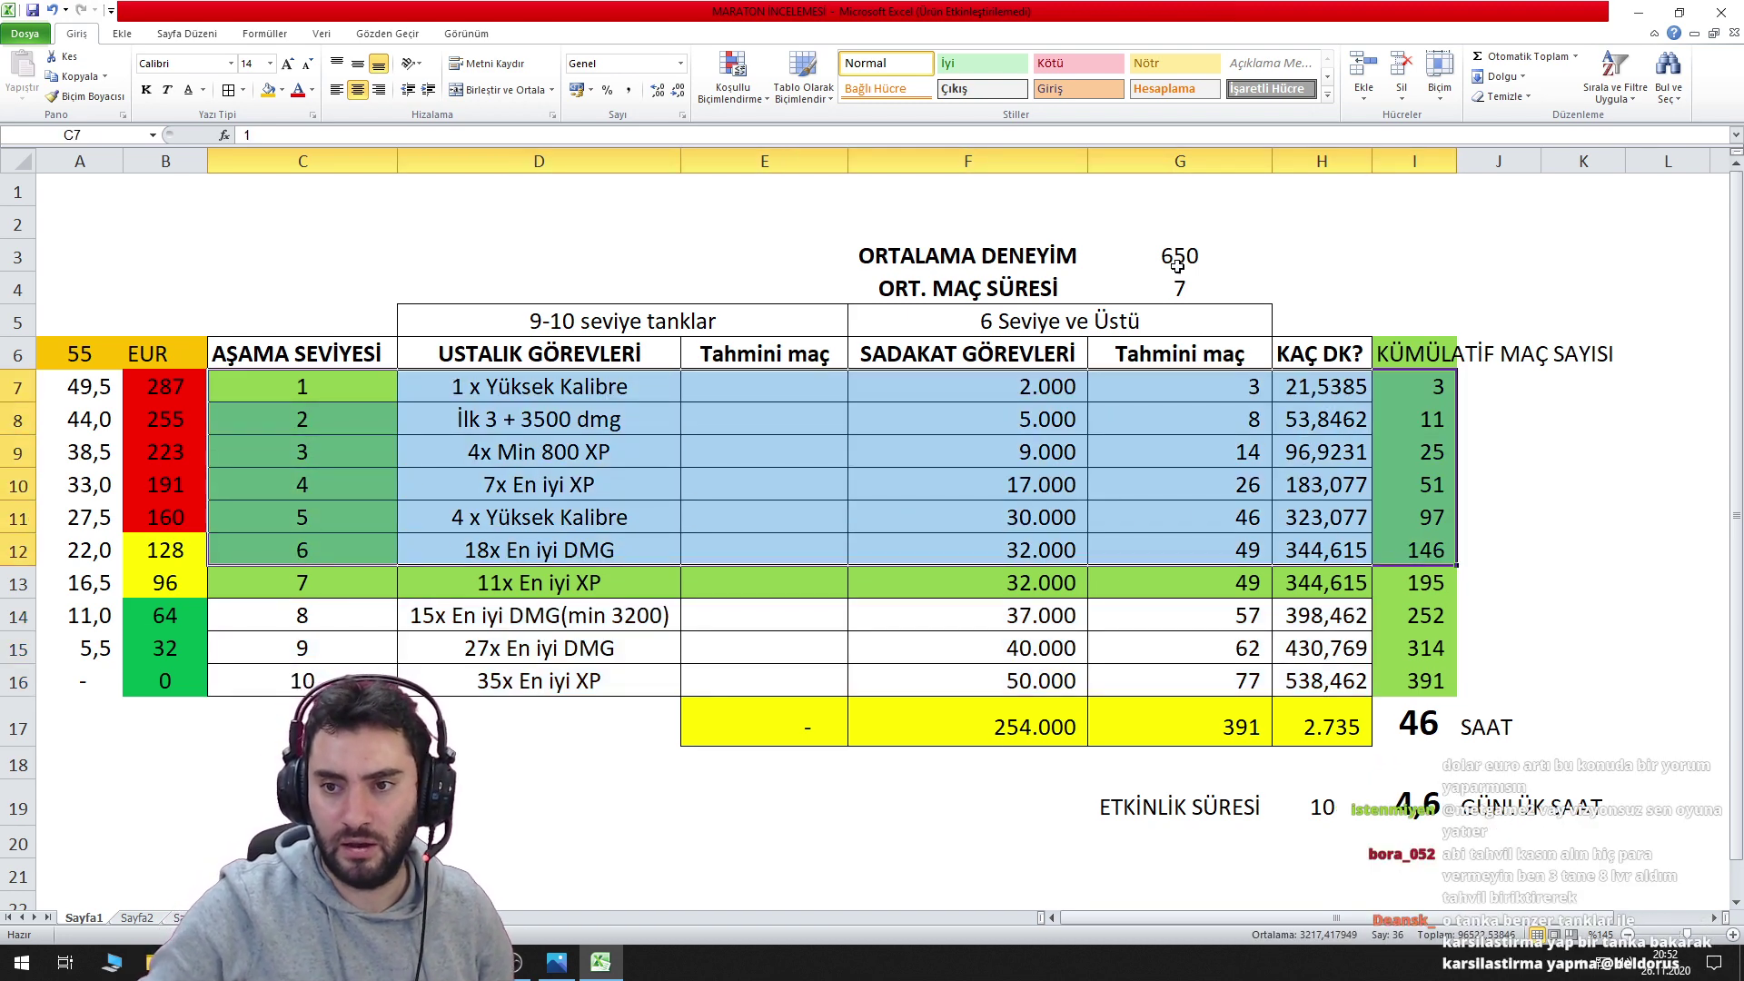
pyautogui.click(1180, 265)
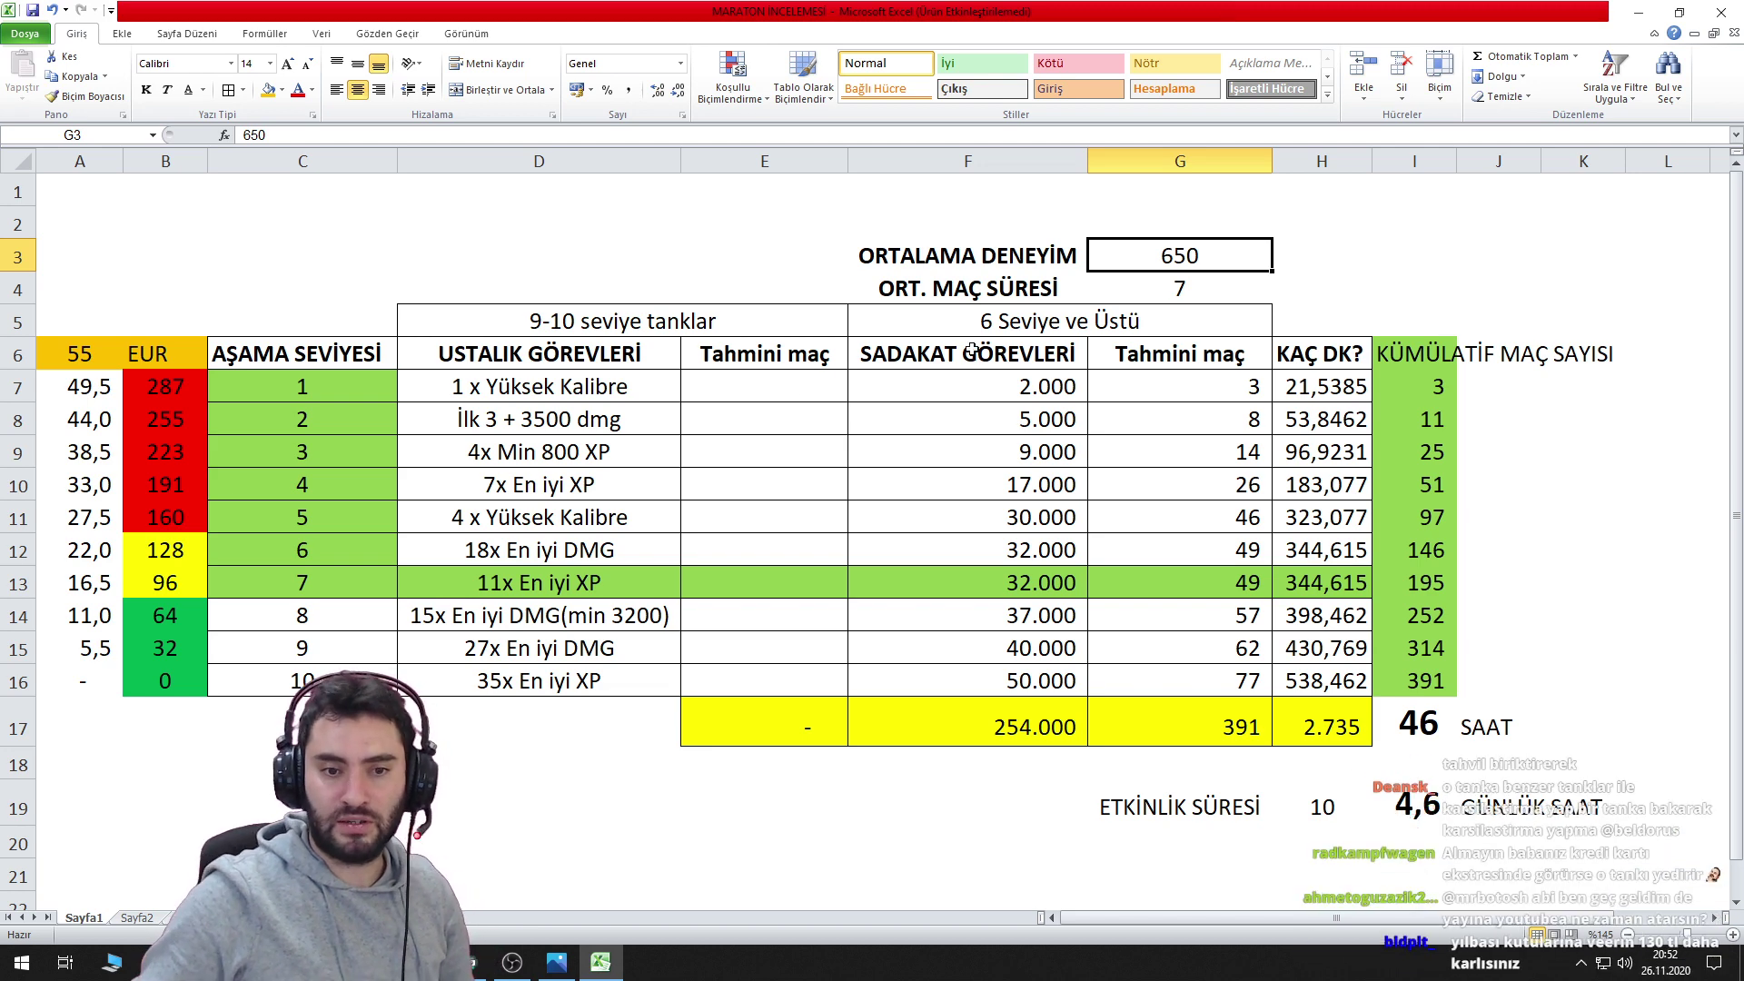
pyautogui.moveTo(342, 386); pyautogui.dragTo(870, 578)
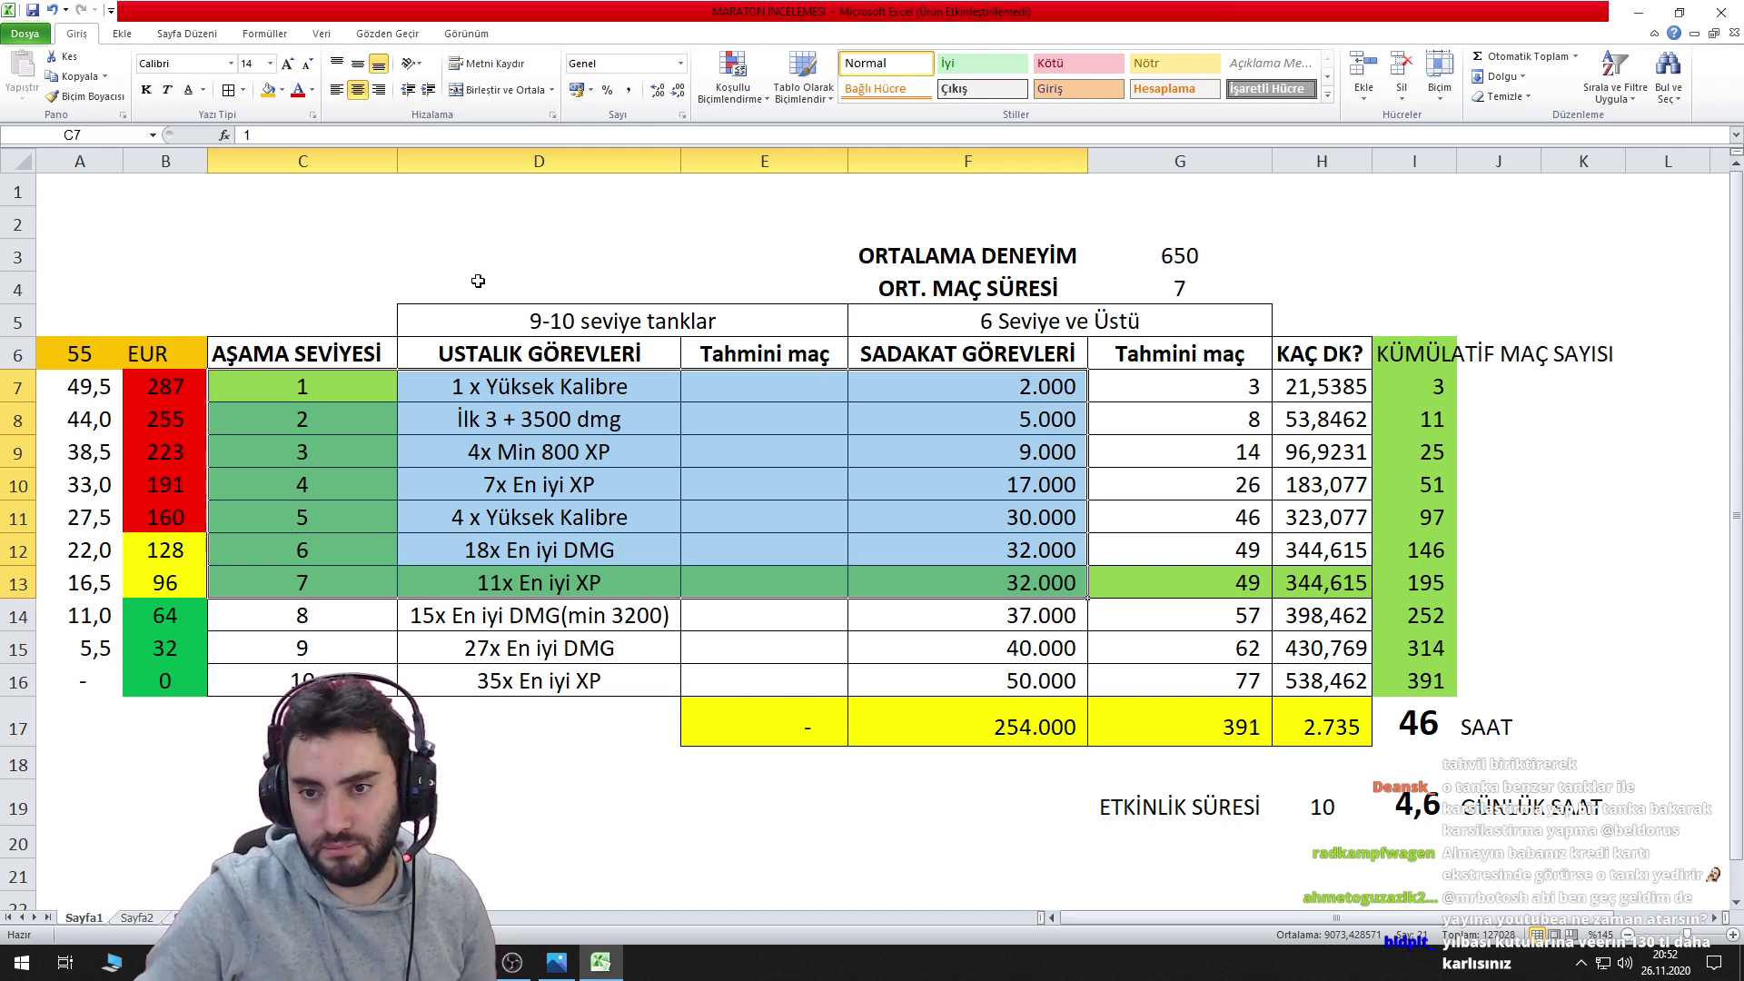
pyautogui.click(539, 251)
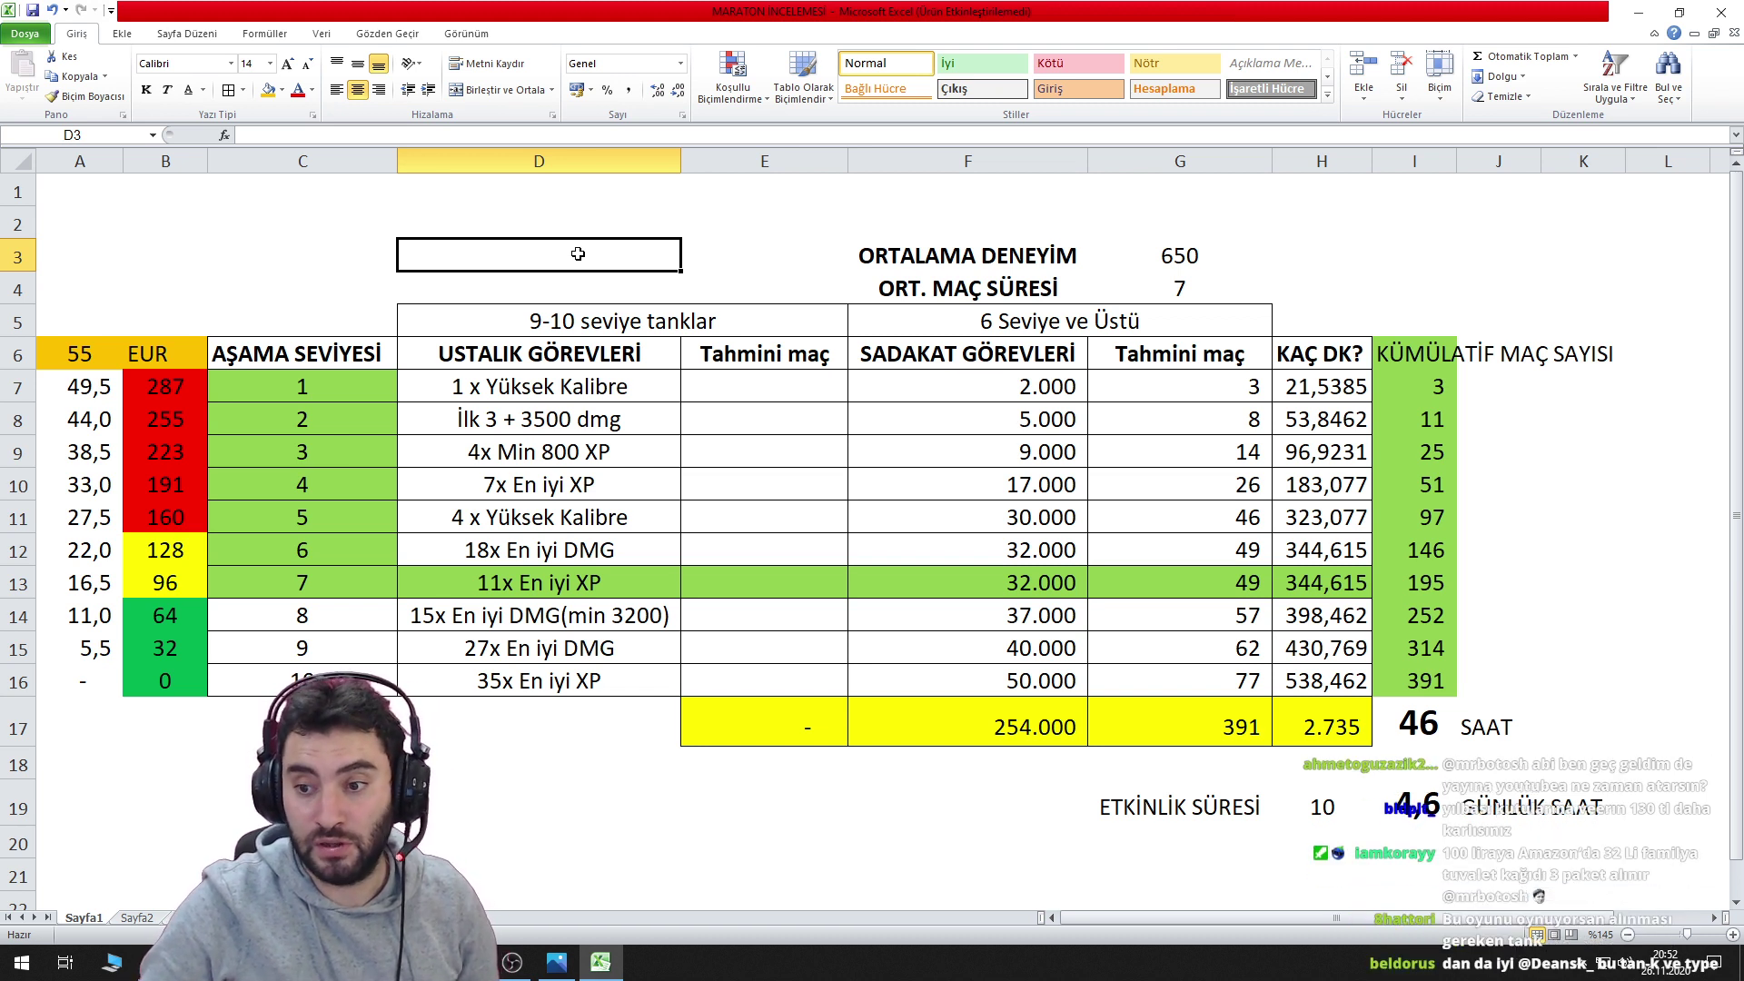
# Set the average experience (ORTALAMA DENEYİM) in G3 to 850.
pyautogui.click(1185, 251)
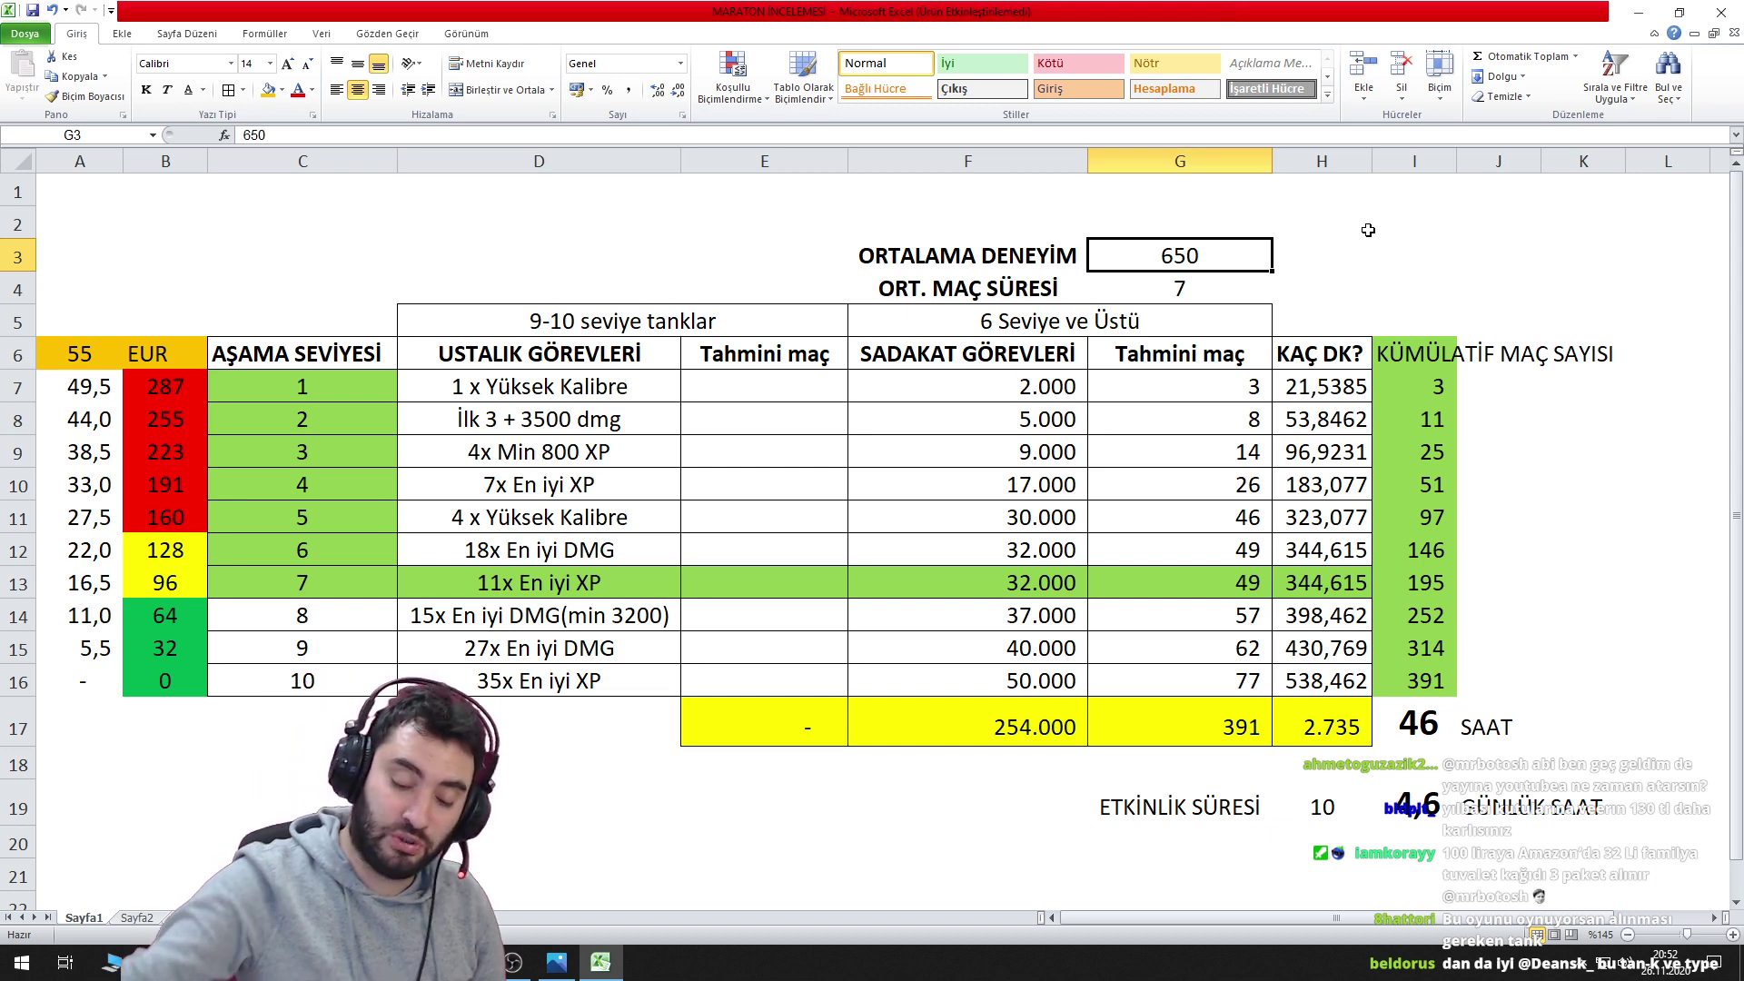
pyautogui.write('850')
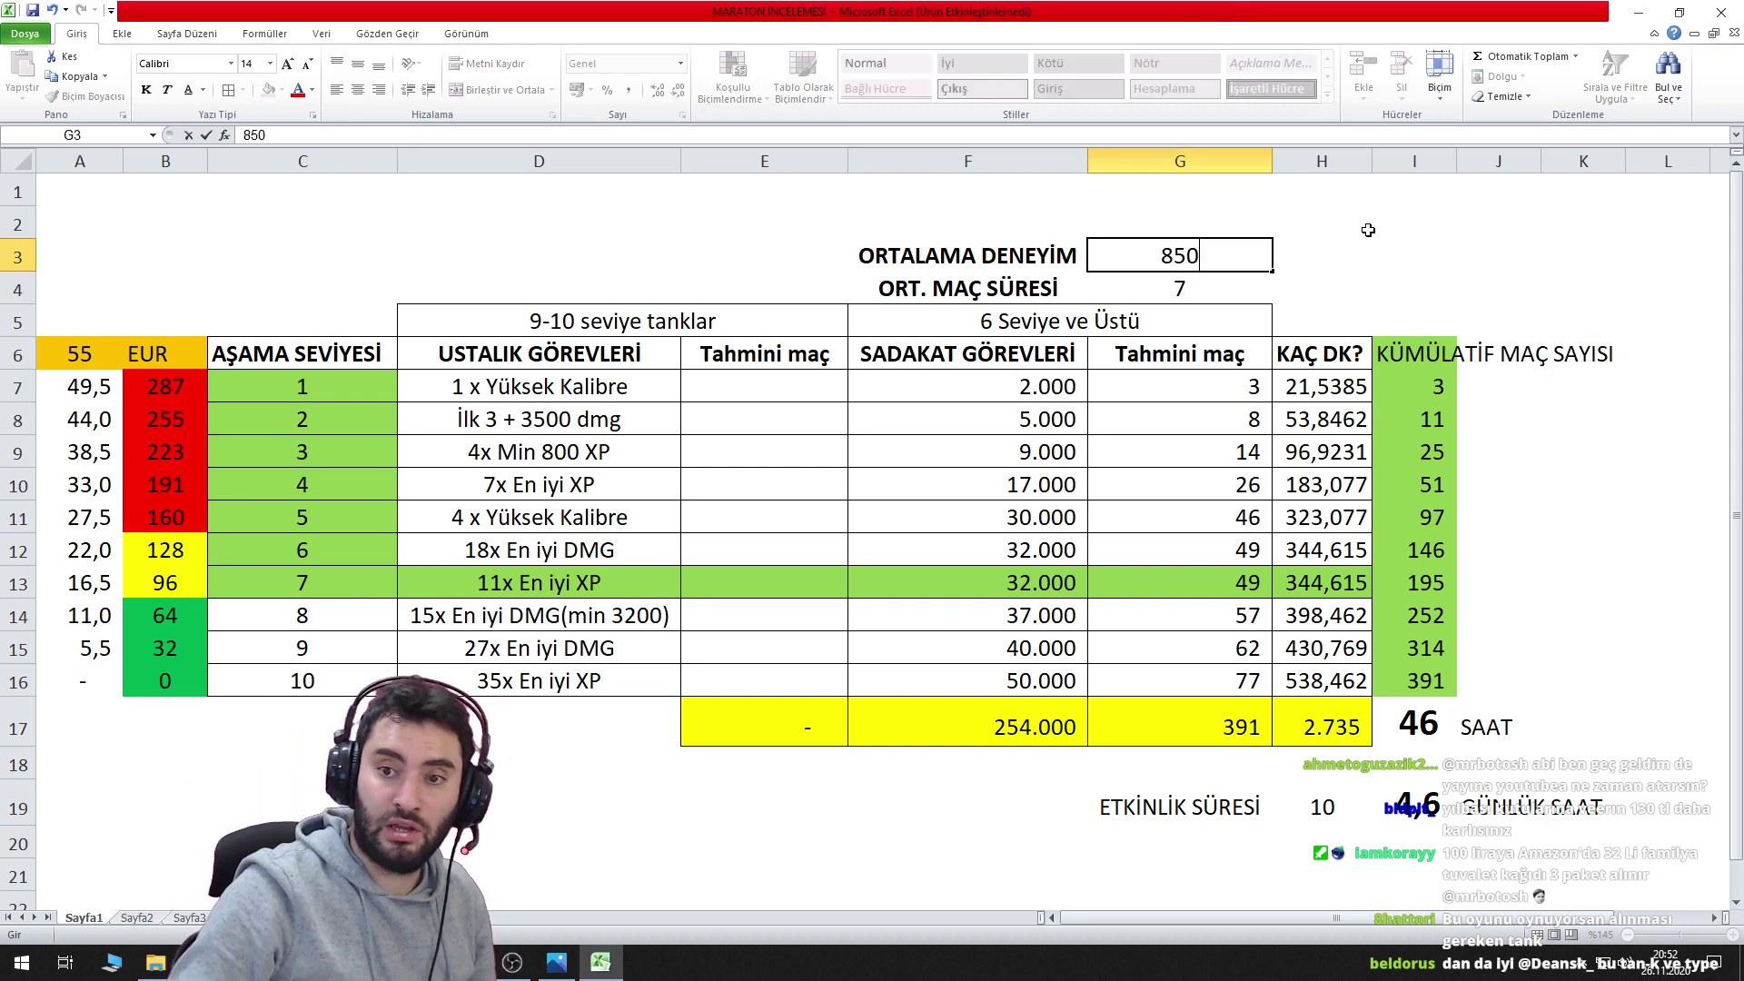
pyautogui.press('Return')
# Examine the total hours, the daily hours and the estimated matches per stage for the entered average experience.
pyautogui.click(1226, 263)
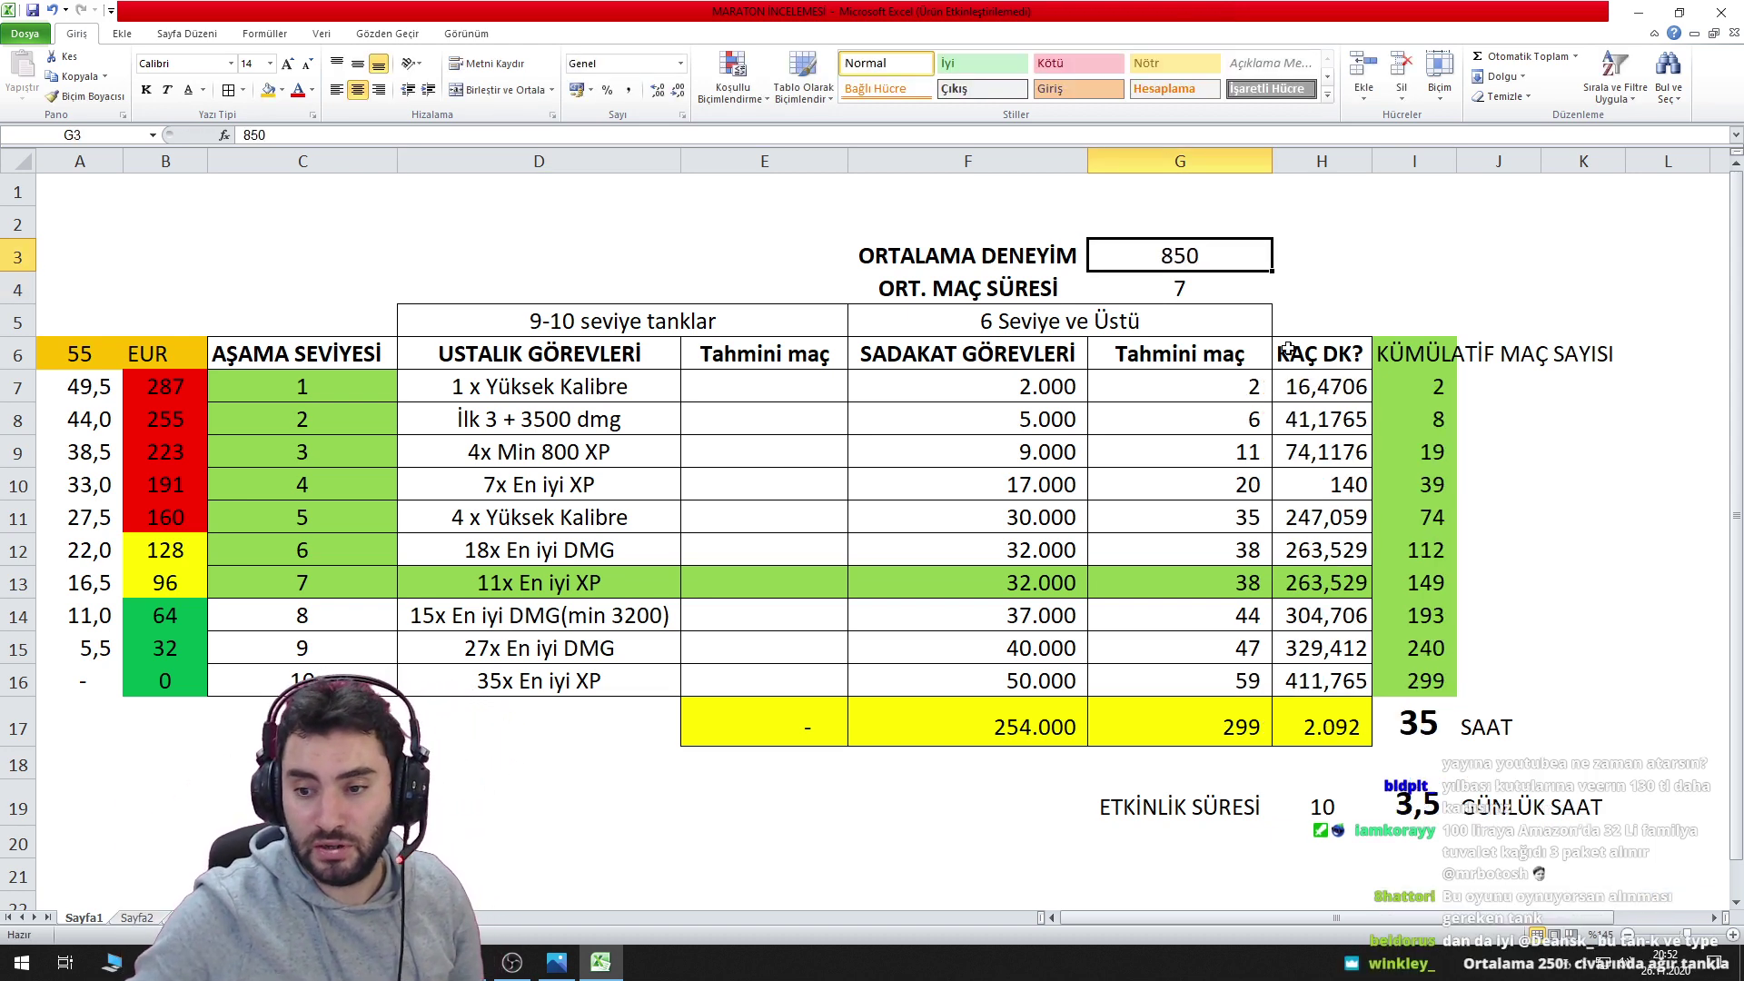
pyautogui.click(1428, 726)
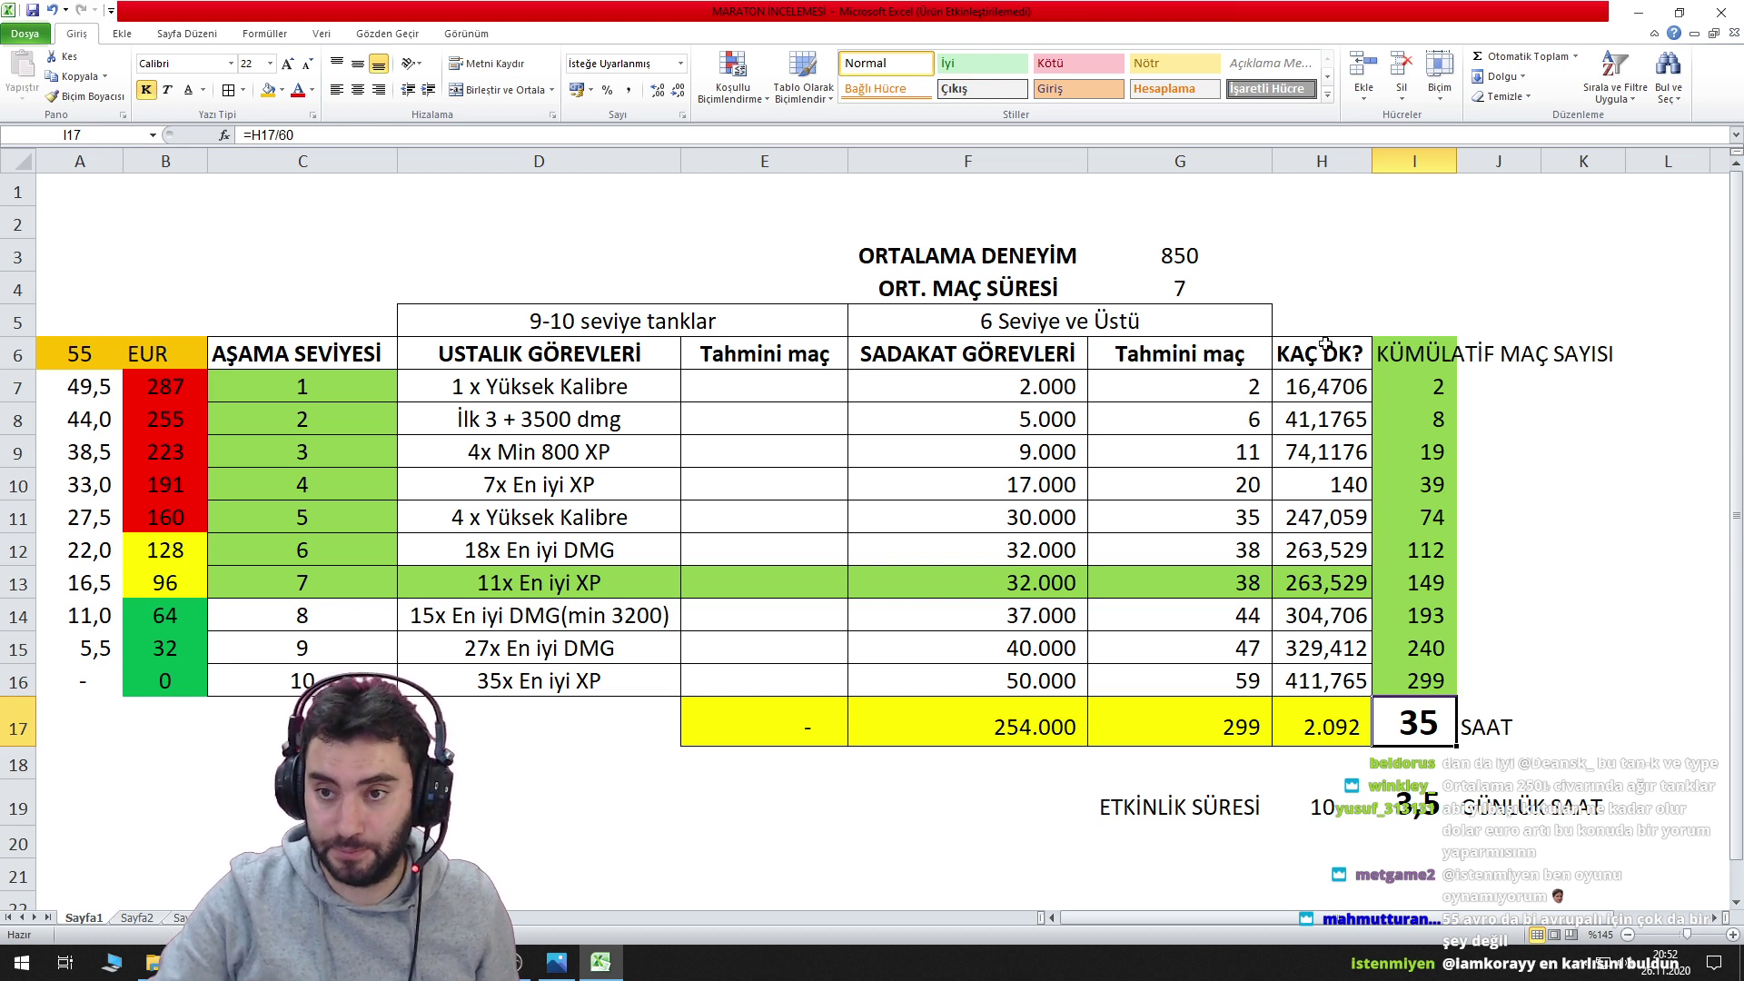
pyautogui.click(1220, 258)
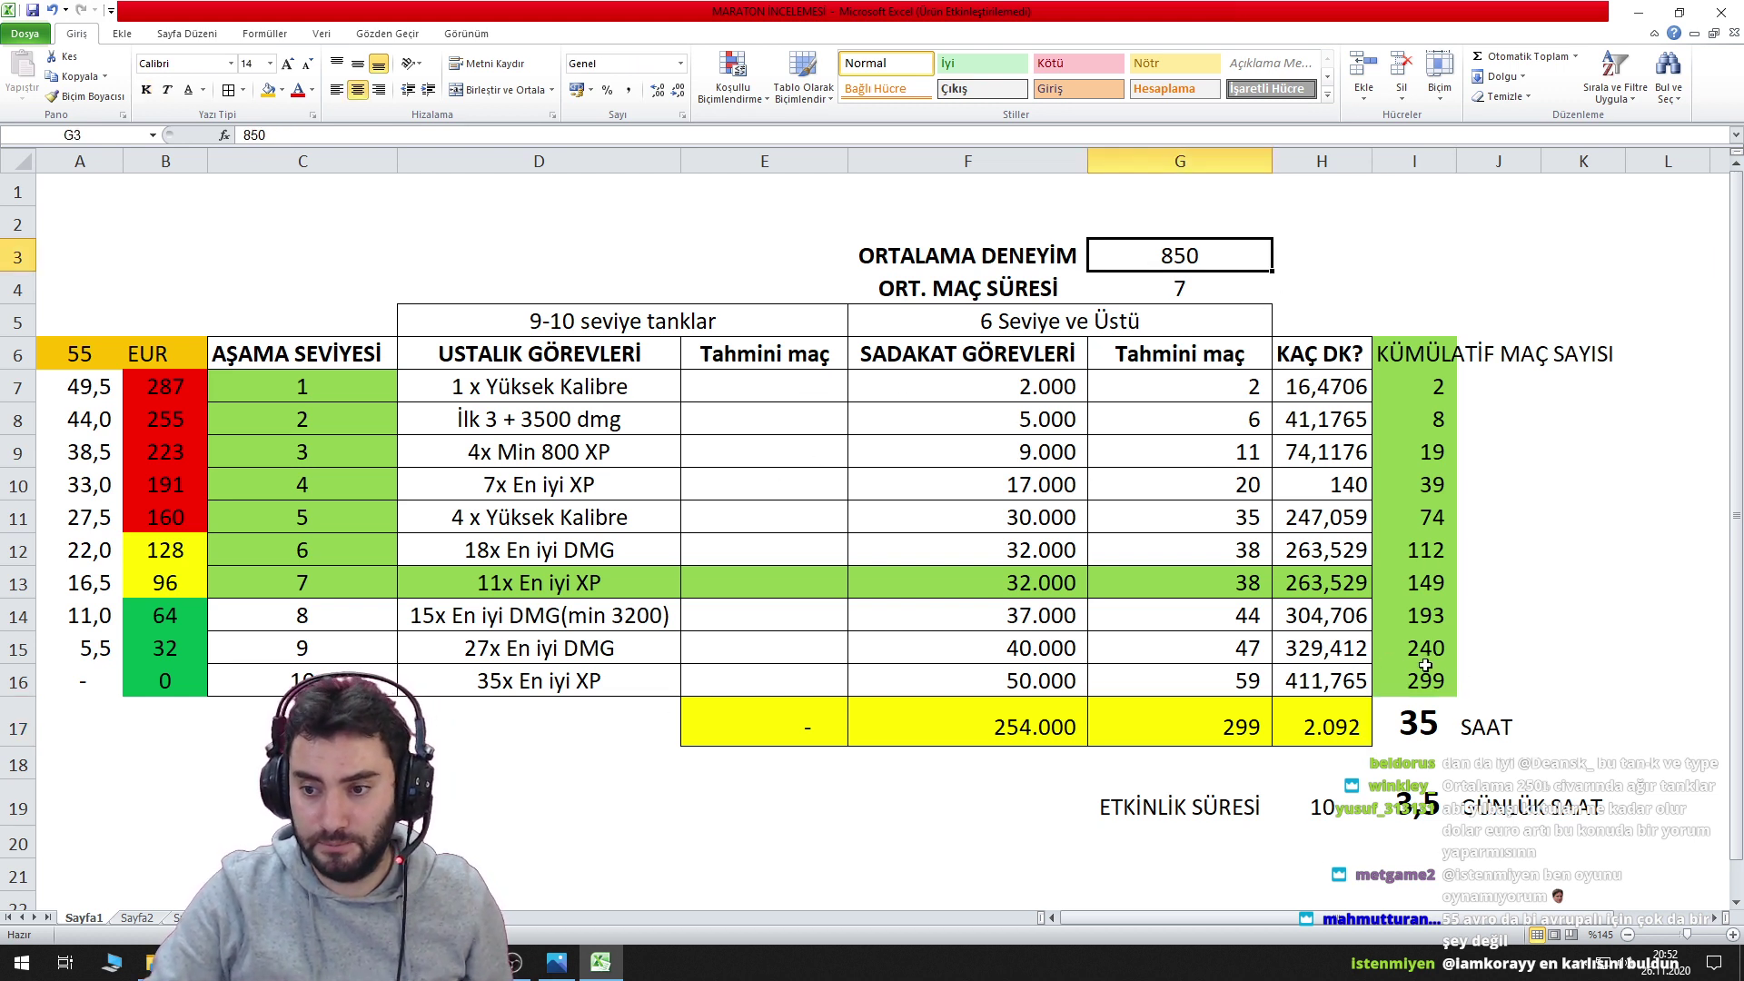
pyautogui.click(1415, 807)
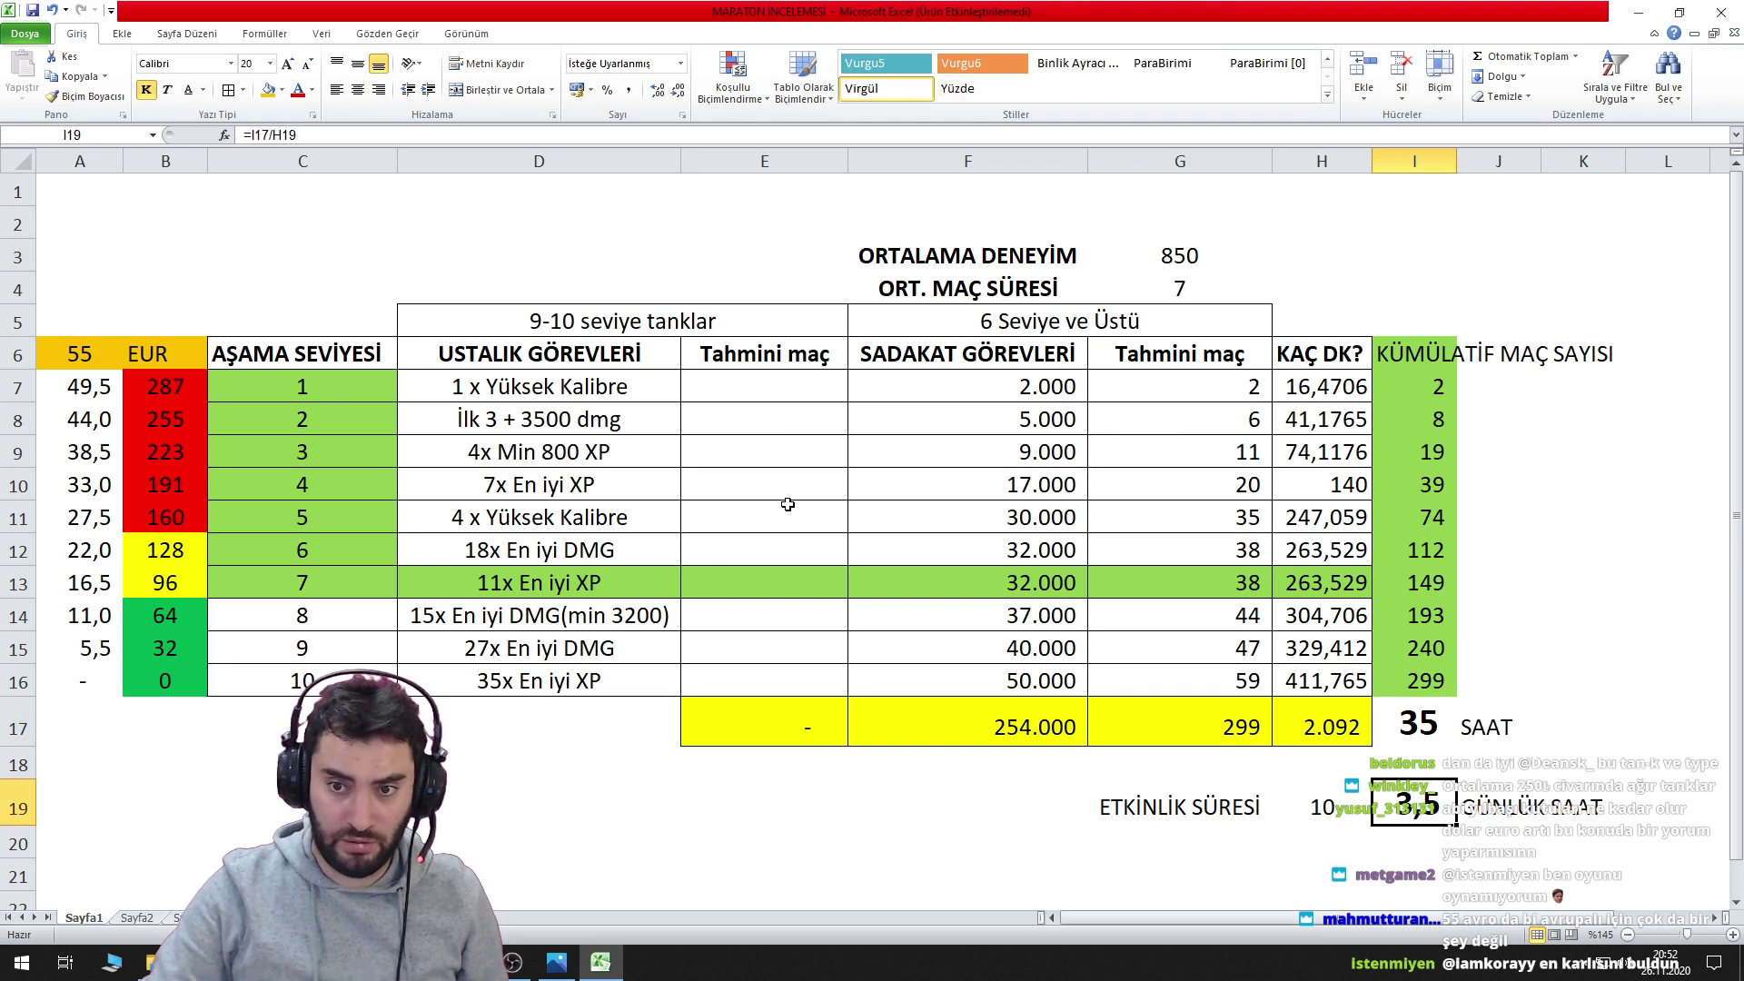
pyautogui.click(744, 505)
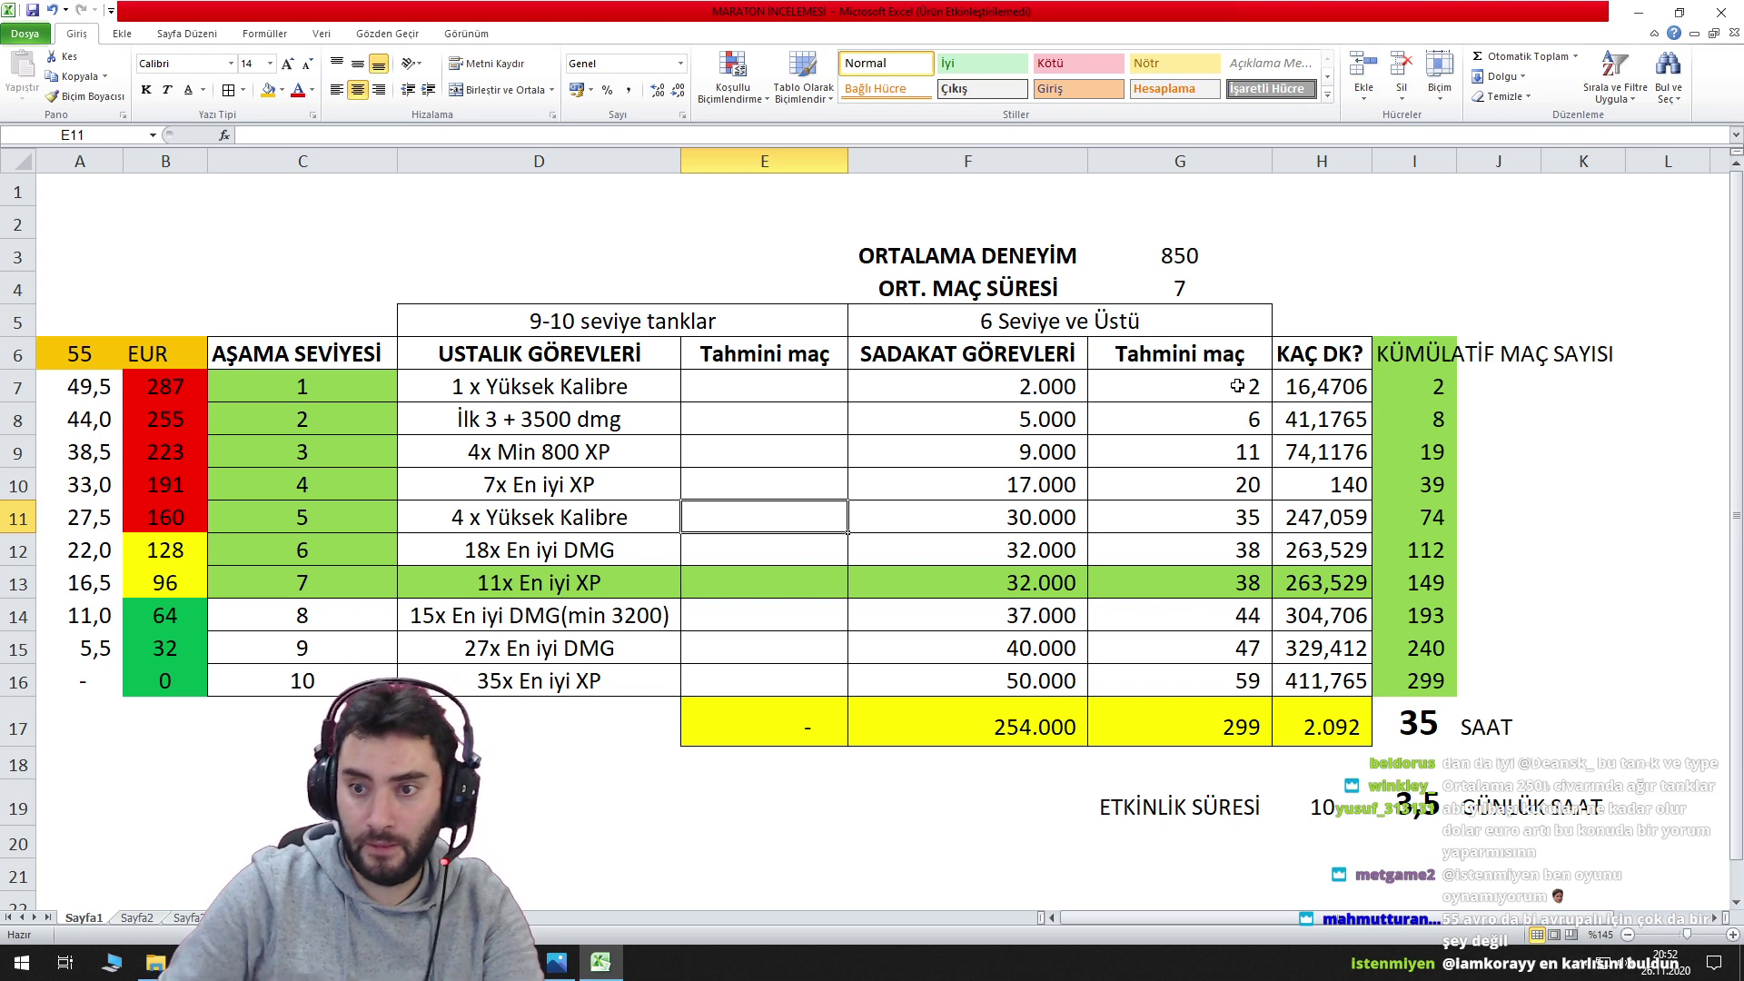
pyautogui.moveTo(1244, 385); pyautogui.dragTo(1239, 647)
pyautogui.click(726, 386)
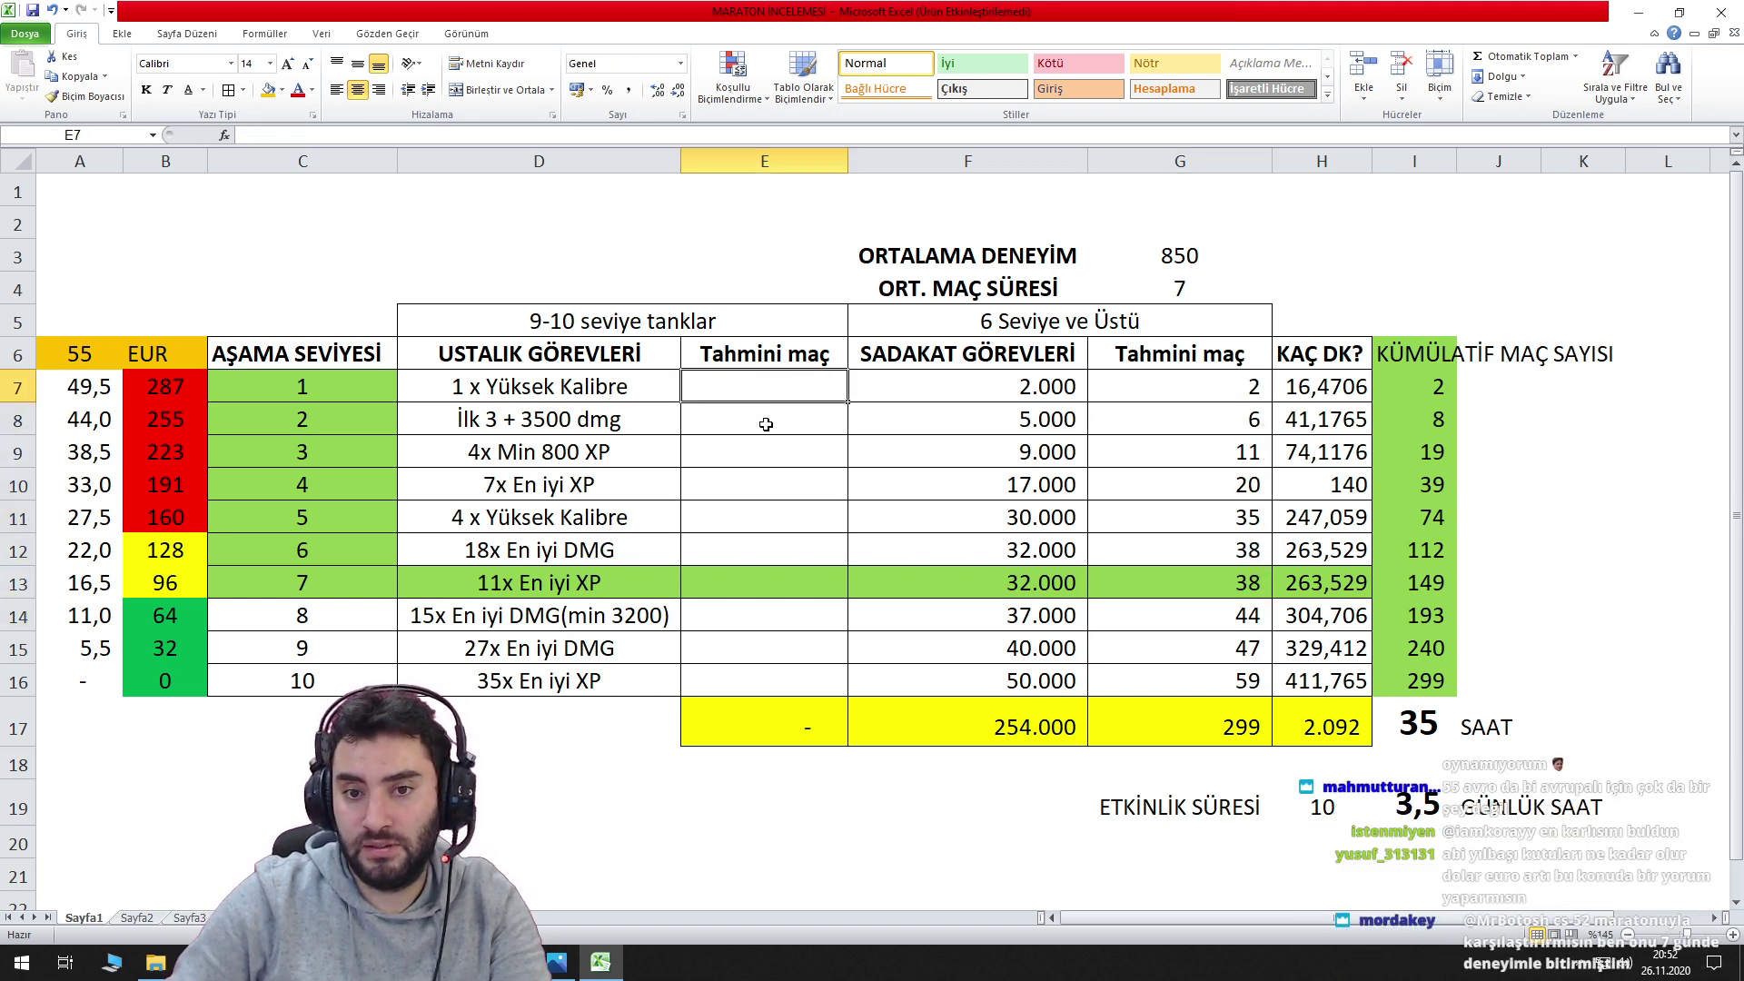
# Give the "9-10 seviye tanklar" header in row 5 a purple fill and white text.
pyautogui.moveTo(691, 319); pyautogui.dragTo(766, 314)
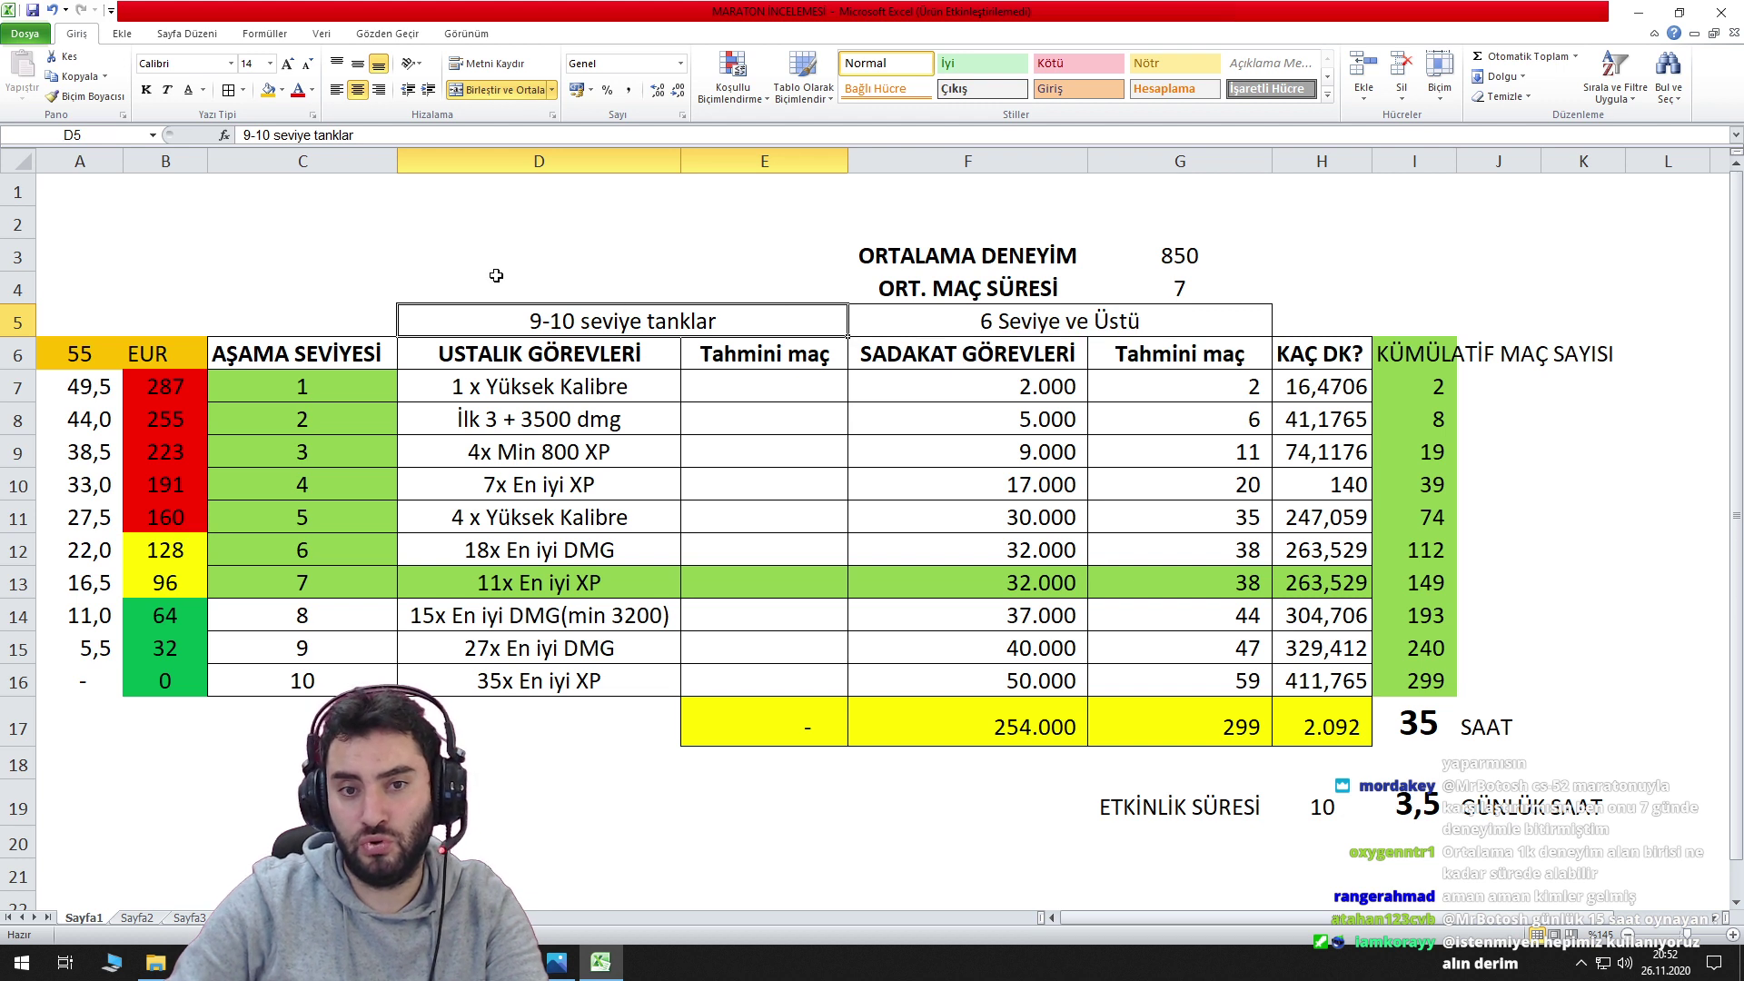
pyautogui.click(282, 90)
pyautogui.click(405, 222)
pyautogui.click(312, 90)
pyautogui.click(297, 147)
pyautogui.click(568, 224)
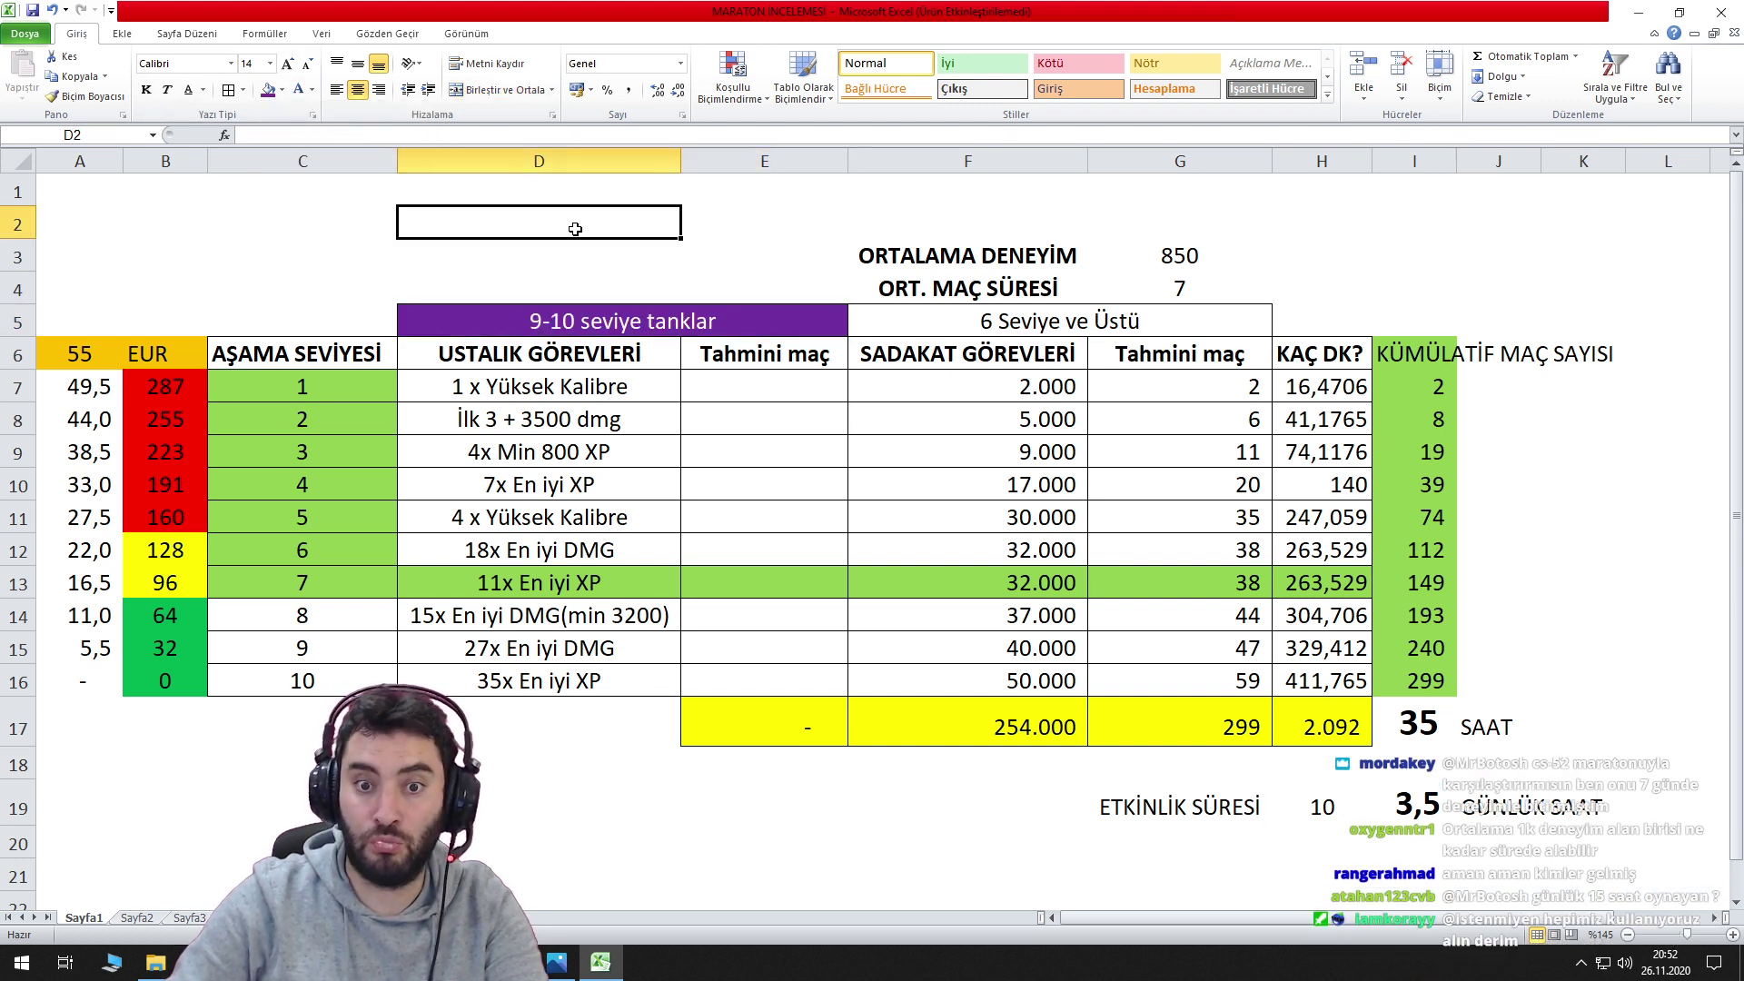
# Give the "6 Seviye ve Üstü" header a light green fill with white text, and make both row 5 headers bold.
pyautogui.click(966, 320)
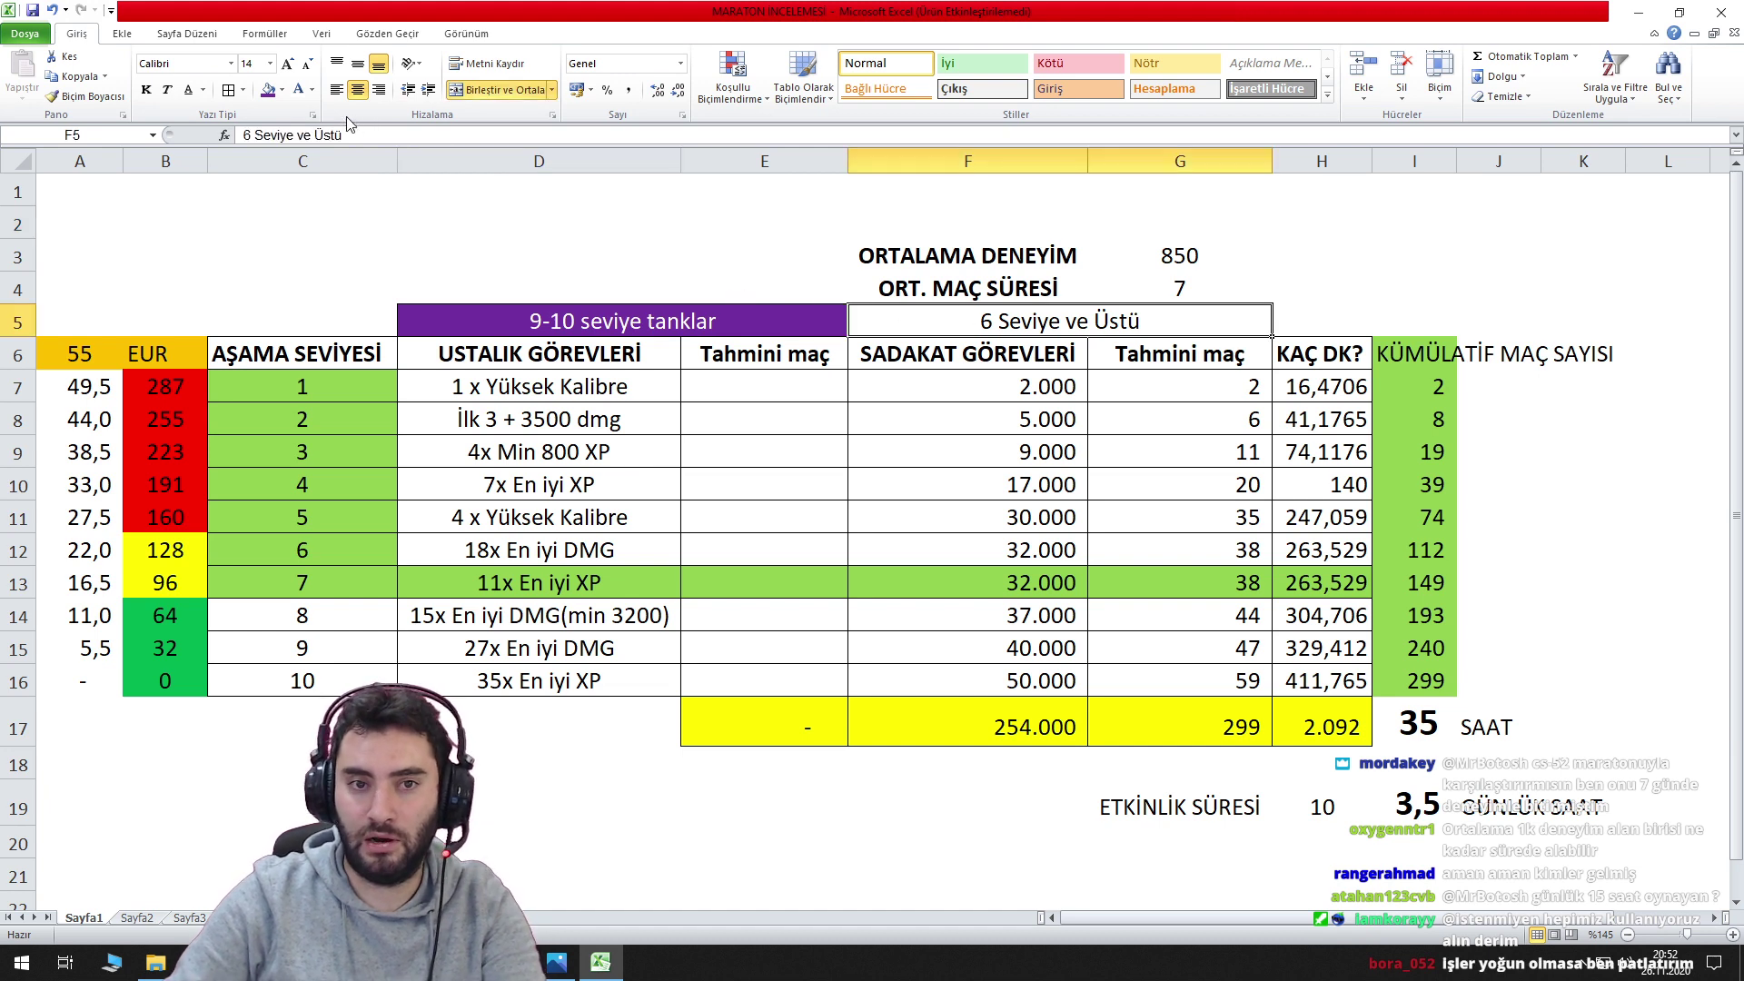
pyautogui.click(281, 90)
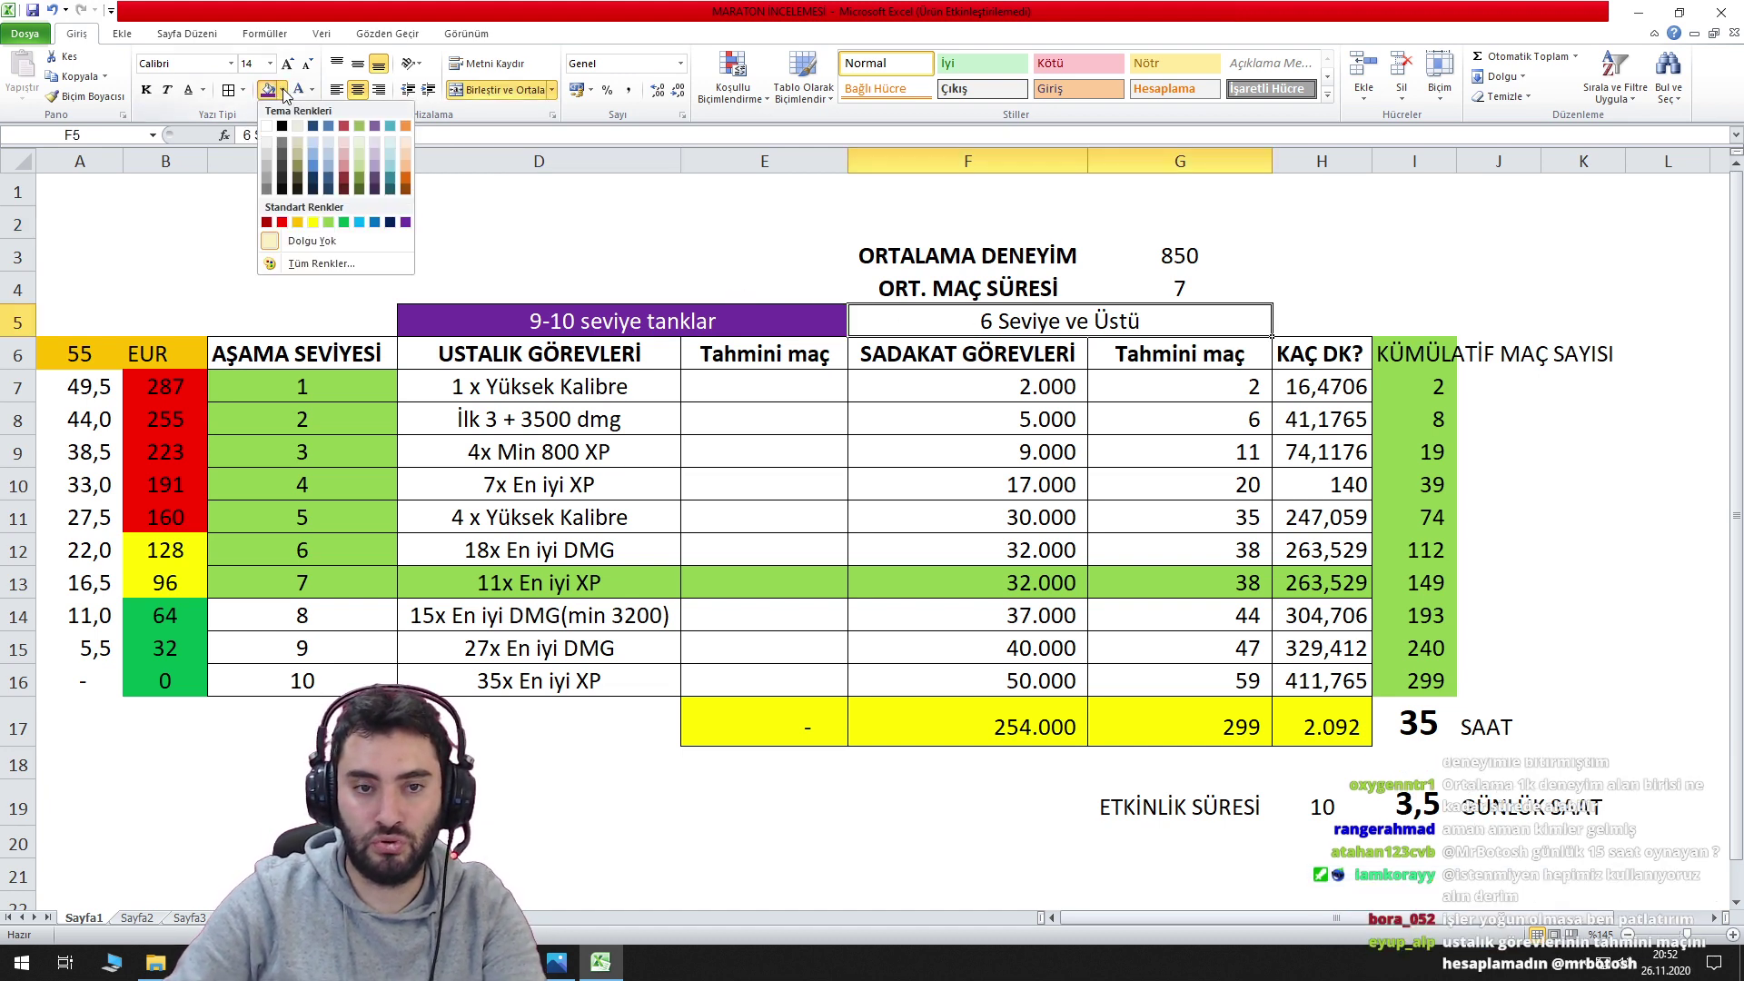
pyautogui.click(331, 224)
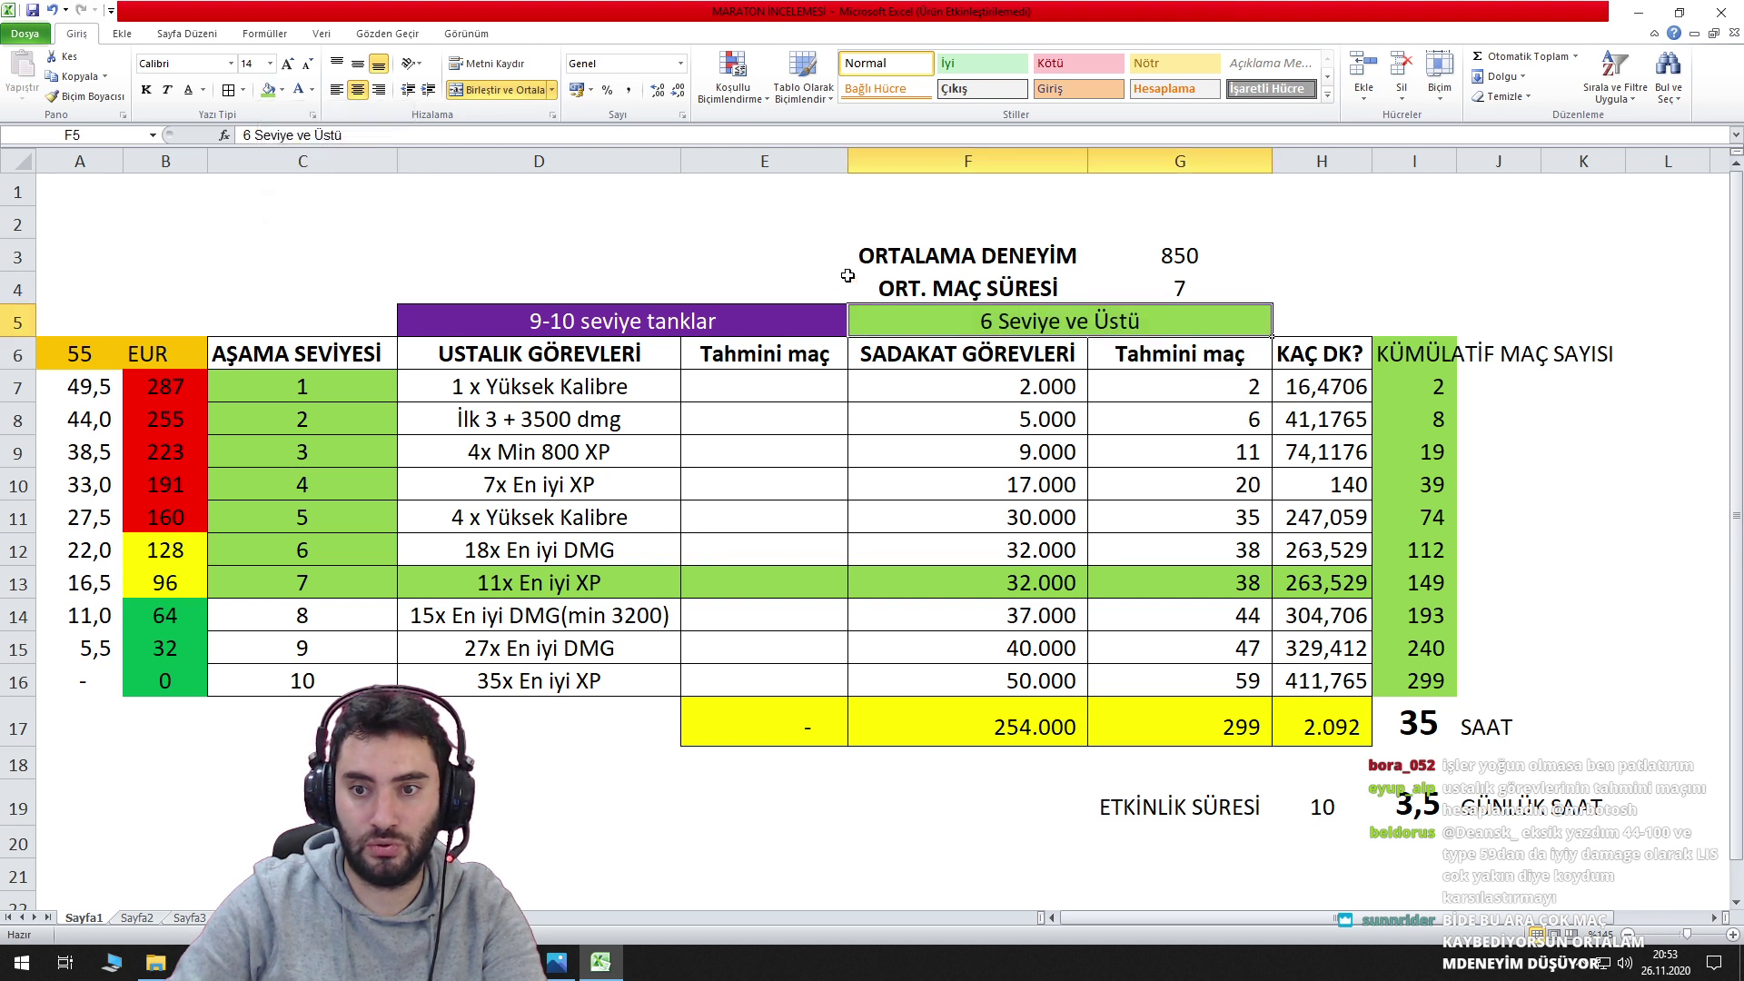
pyautogui.click(146, 89)
pyautogui.click(581, 320)
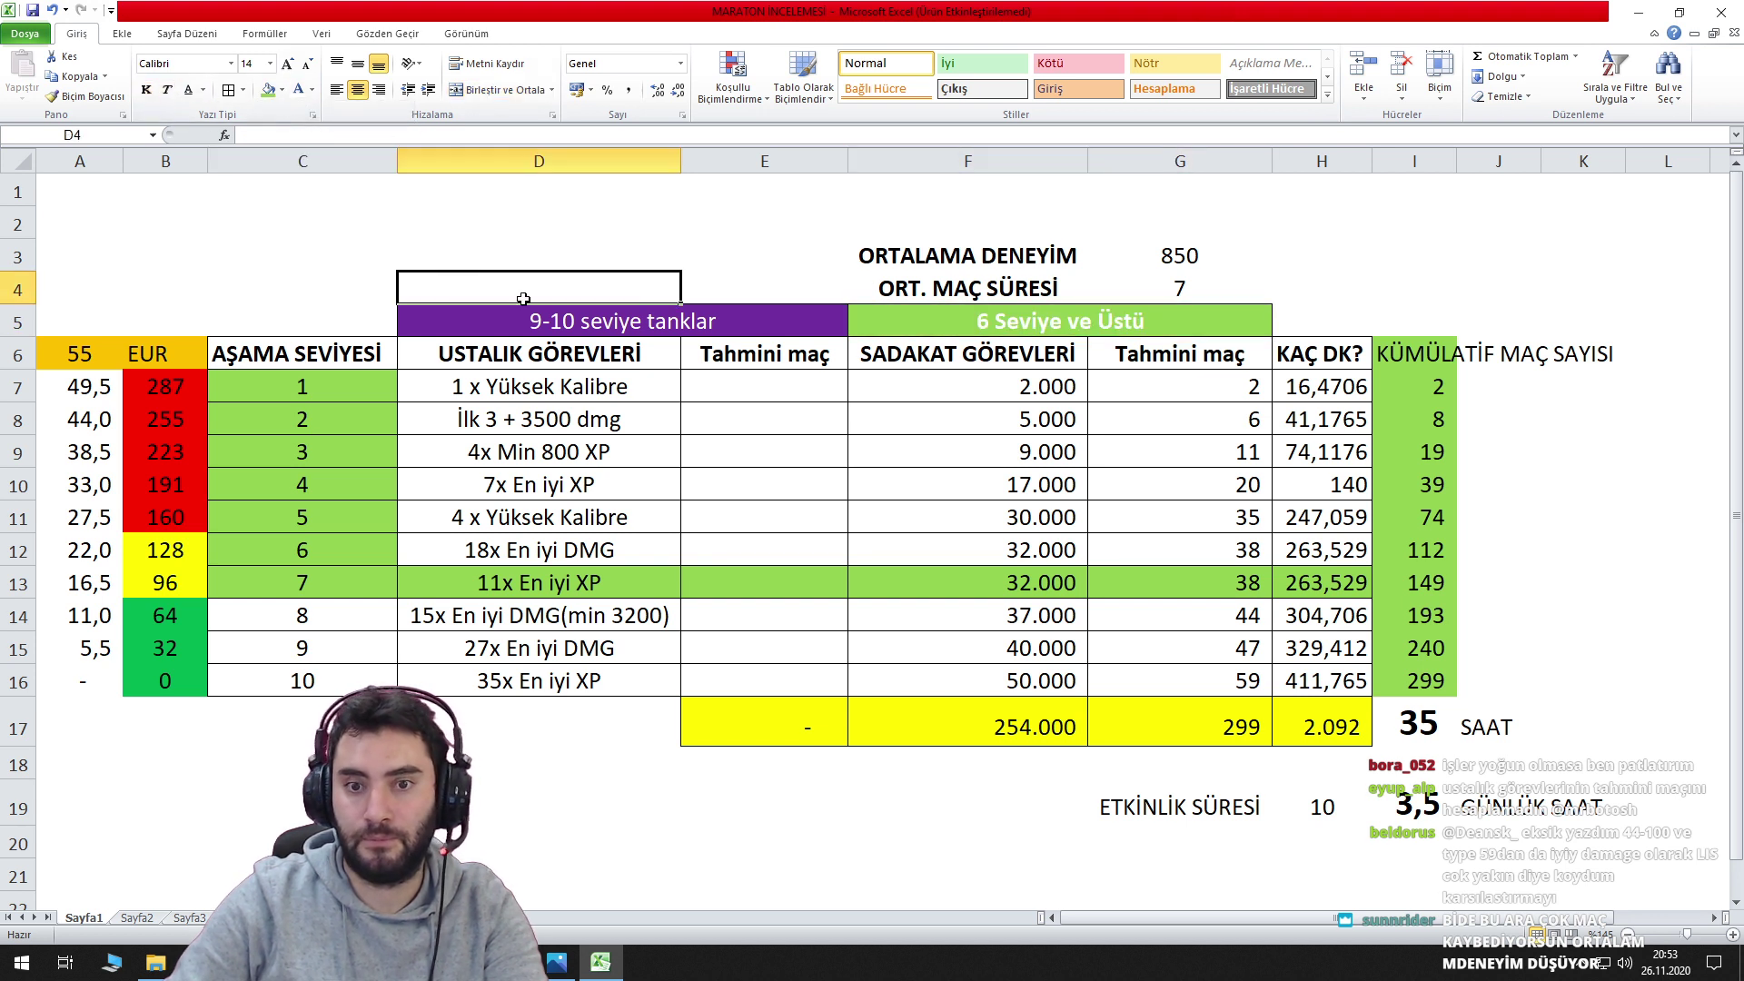
pyautogui.hotkey('ctrl', 'k')
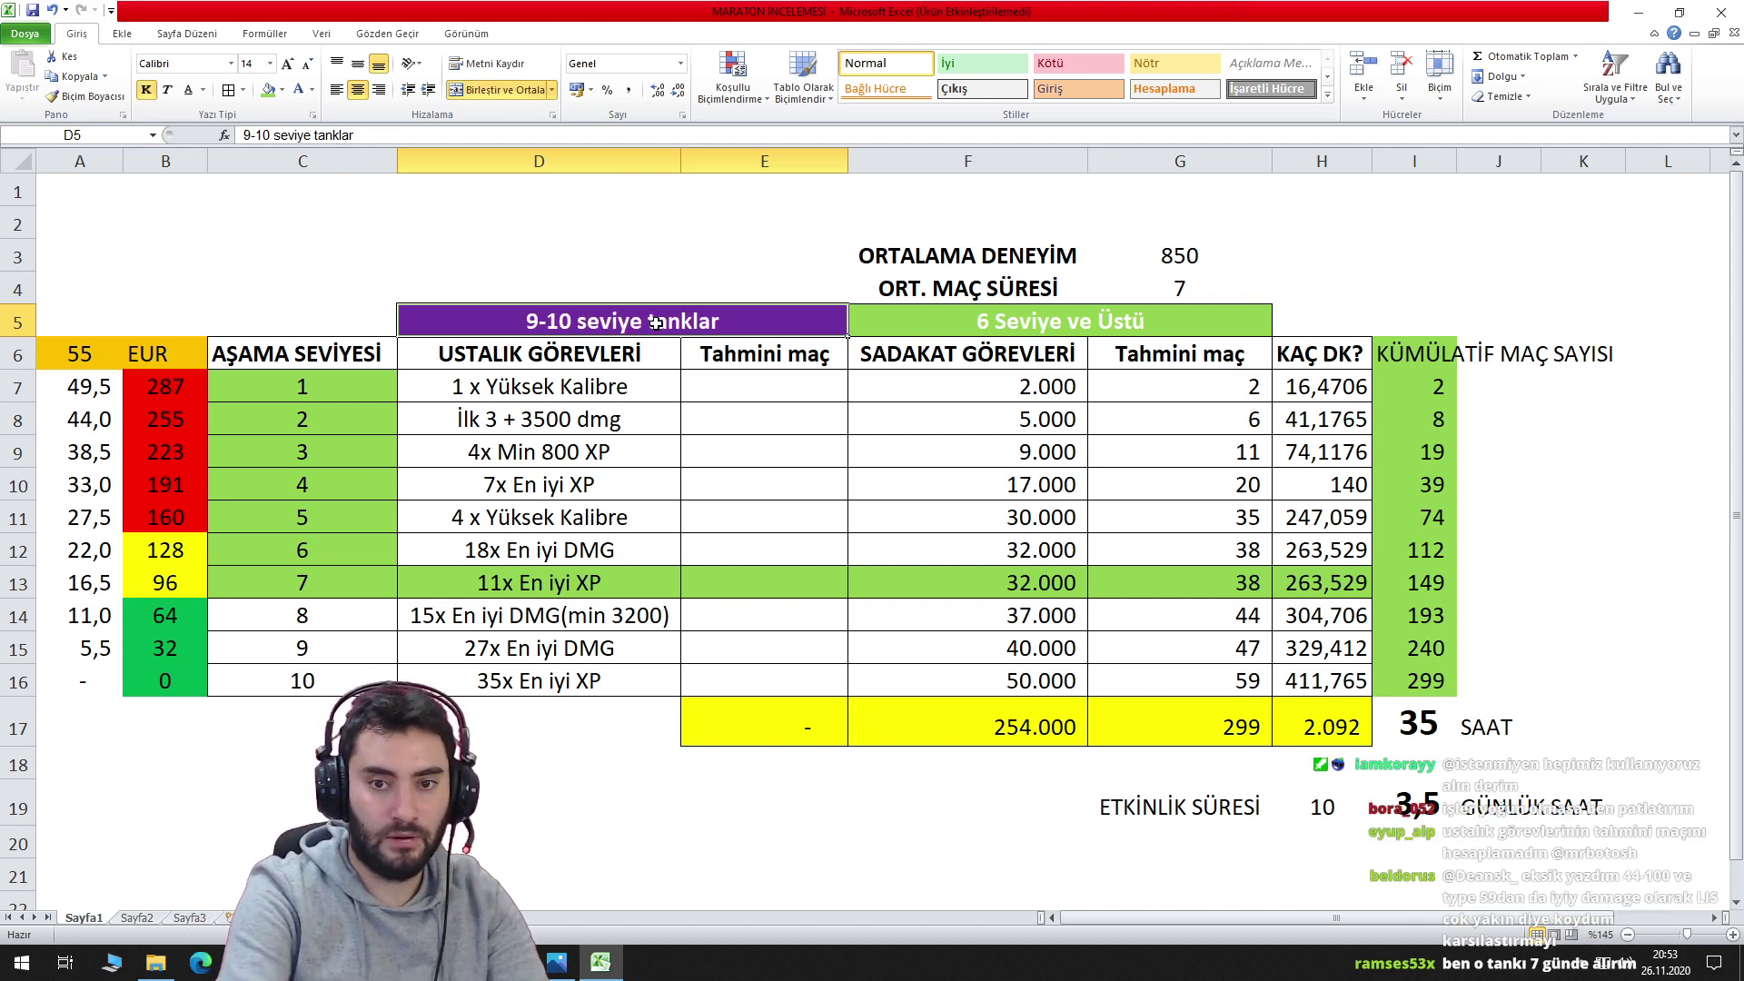
# Enter 4 in E7 as the estimated matches for the stage 1 mastery task, 1 x Yüksek Kalibre.
pyautogui.click(768, 393)
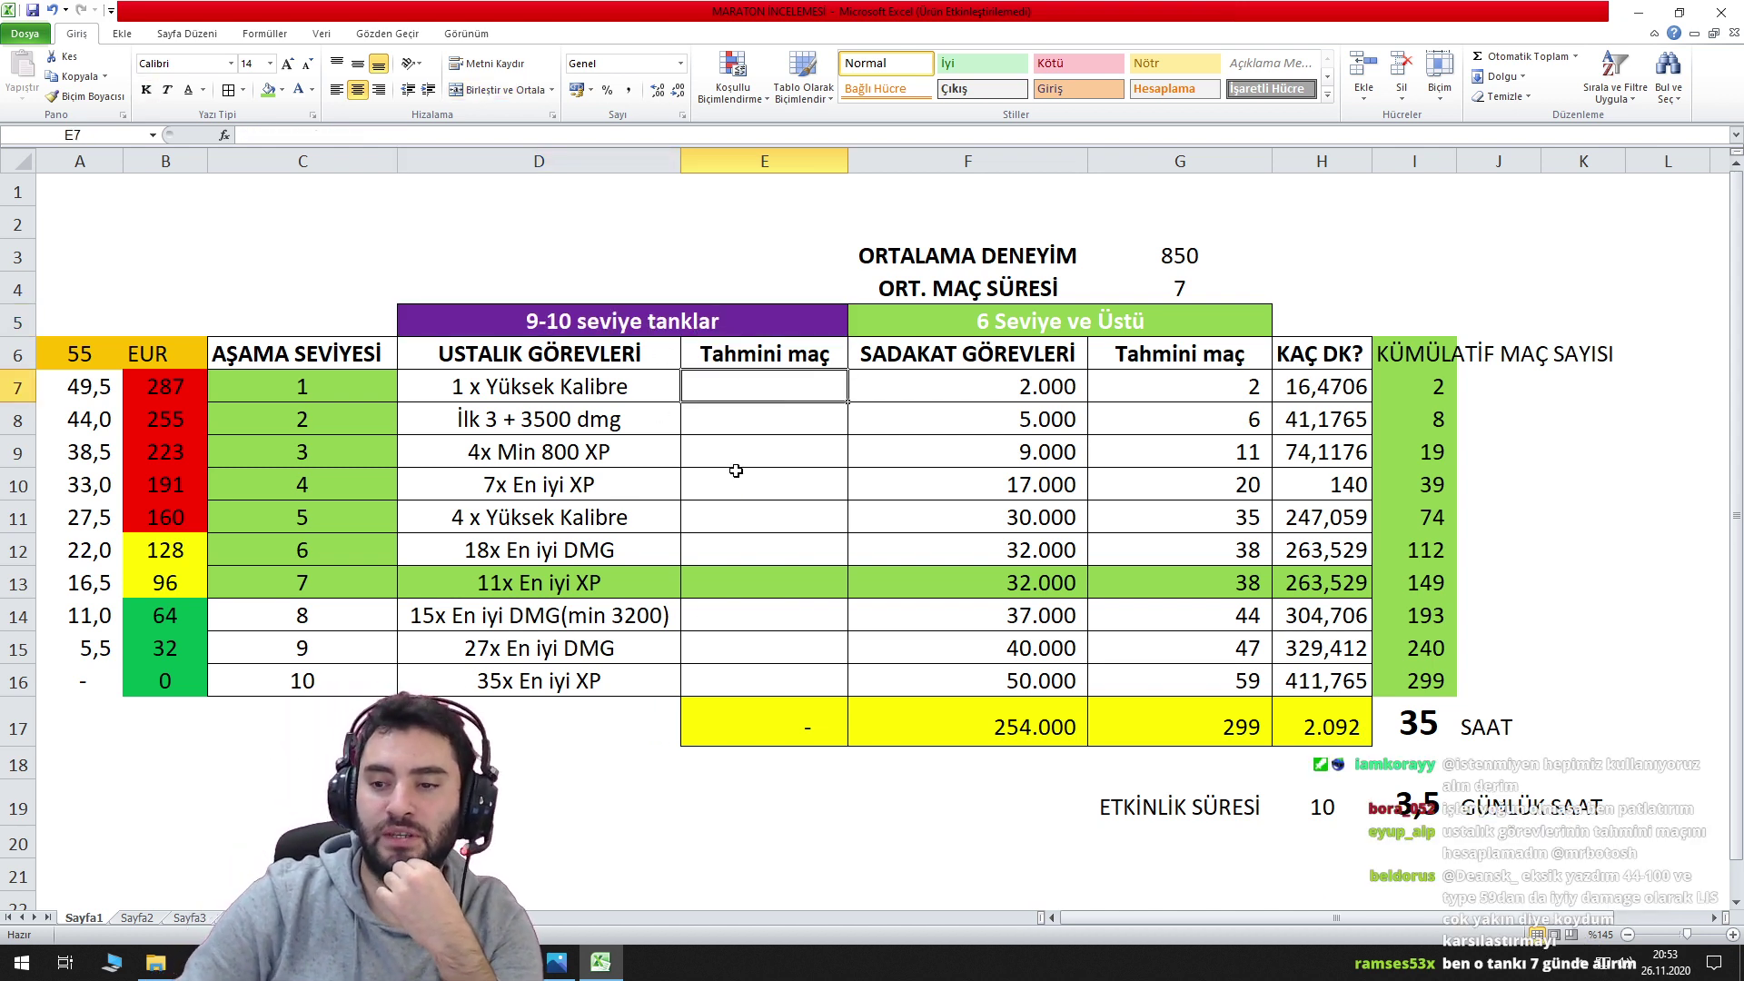
pyautogui.click(750, 505)
pyautogui.click(563, 398)
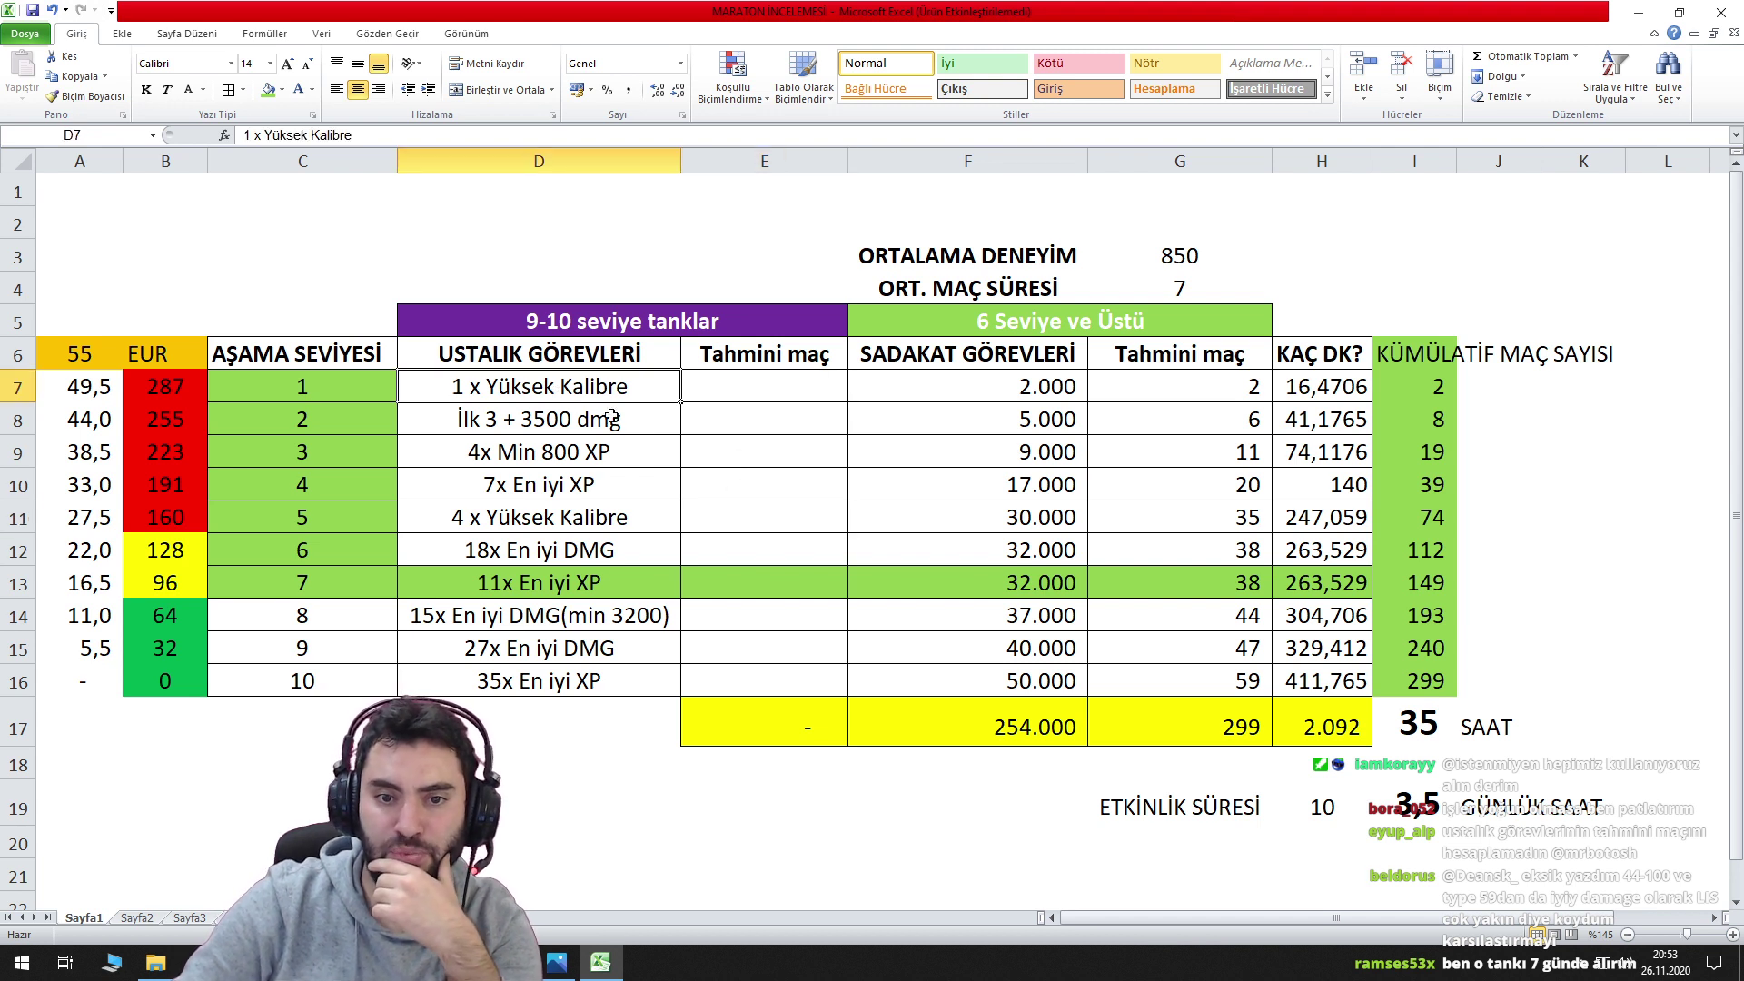
pyautogui.click(754, 388)
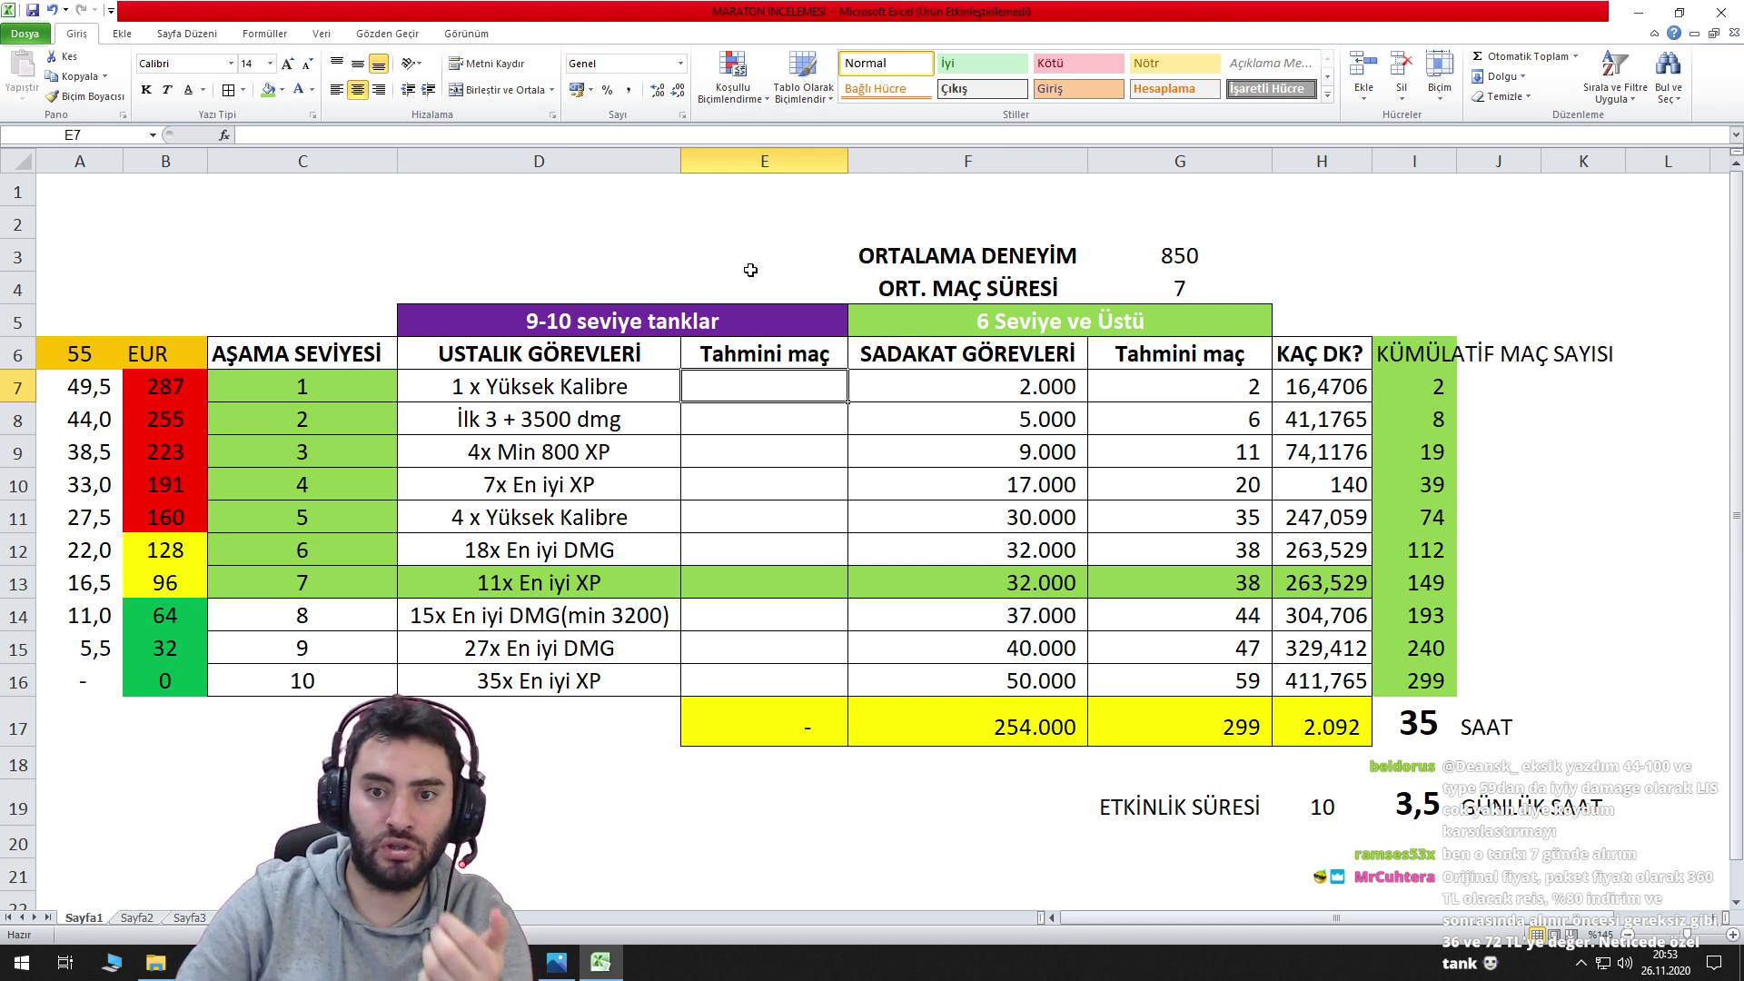
pyautogui.write('4')
pyautogui.press('Return')
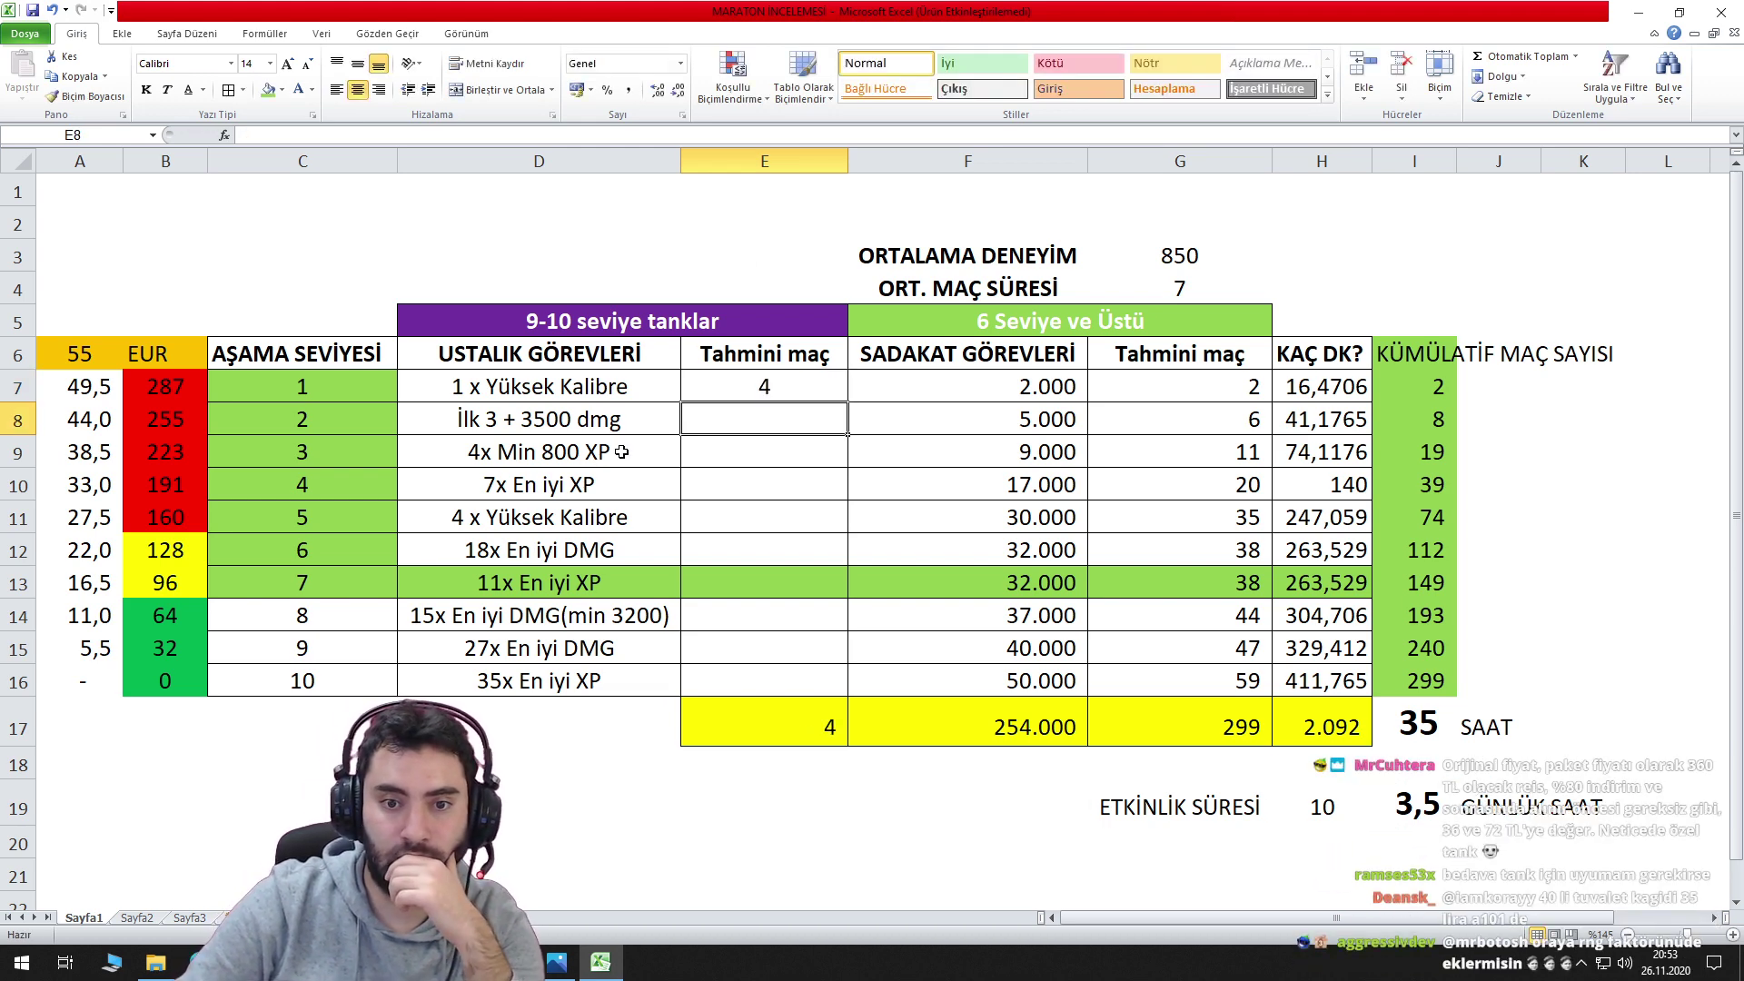
# Enter 3 in E8 as the estimated matches for the stage 2 mastery task, and check the stage 3 task in D9.
pyautogui.click(507, 429)
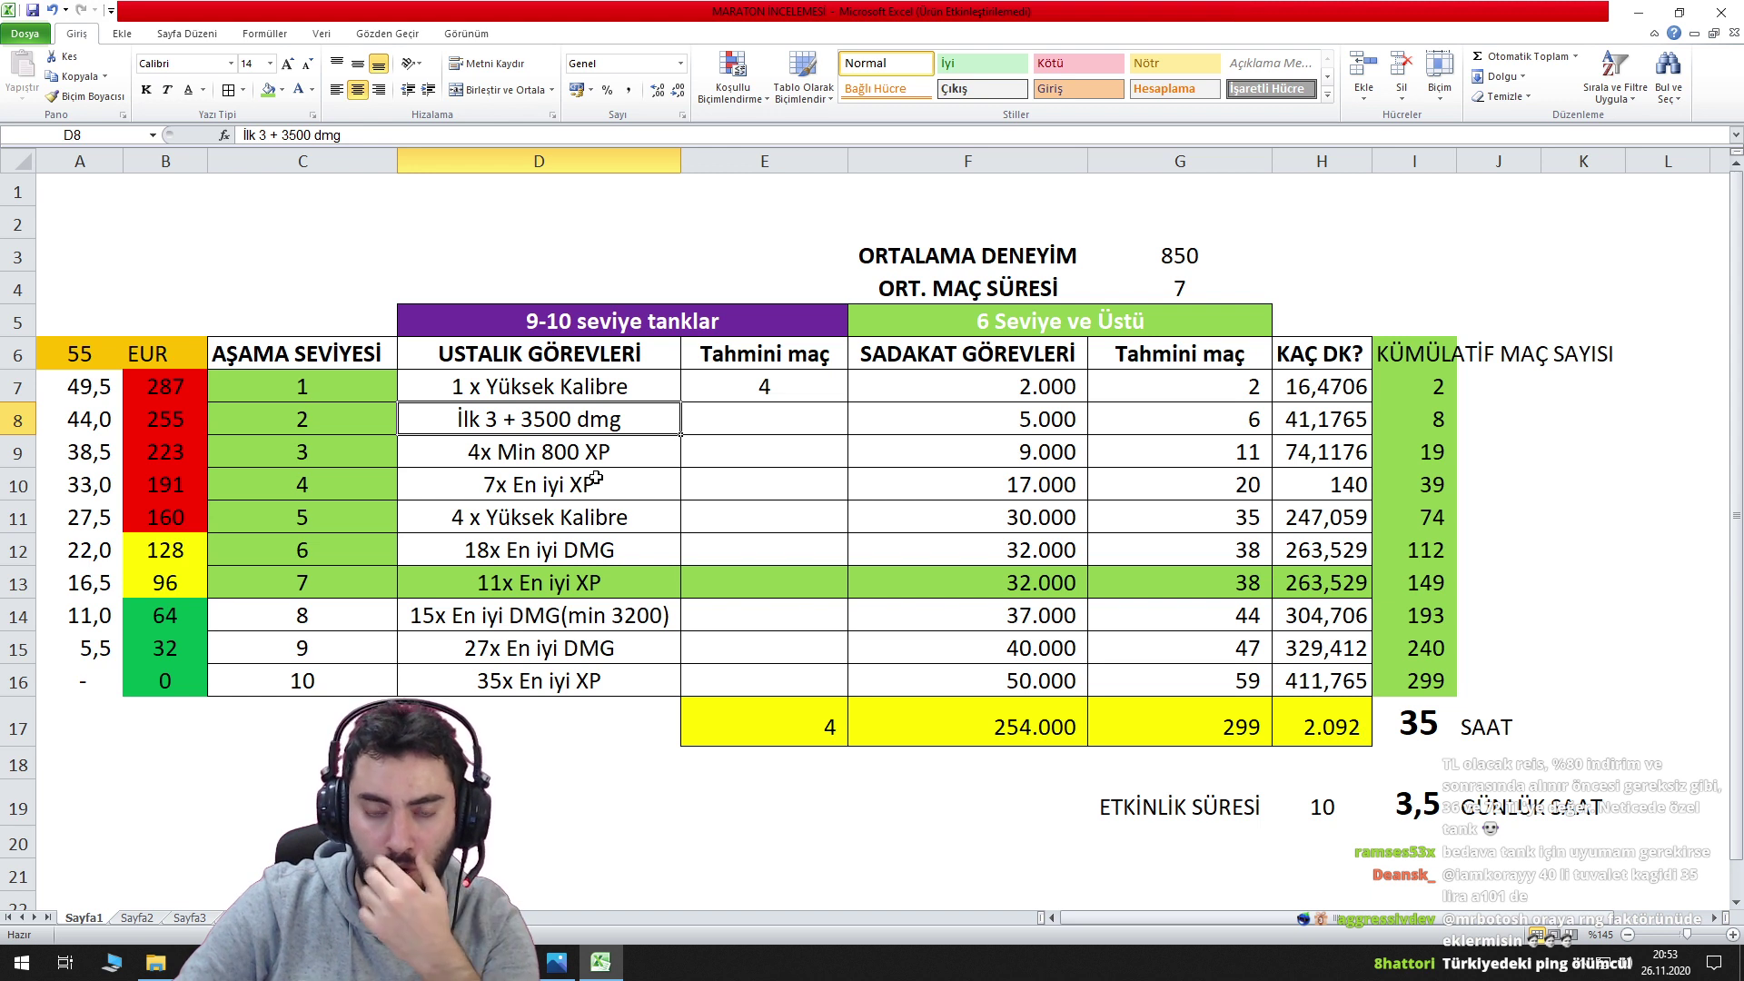
pyautogui.click(718, 420)
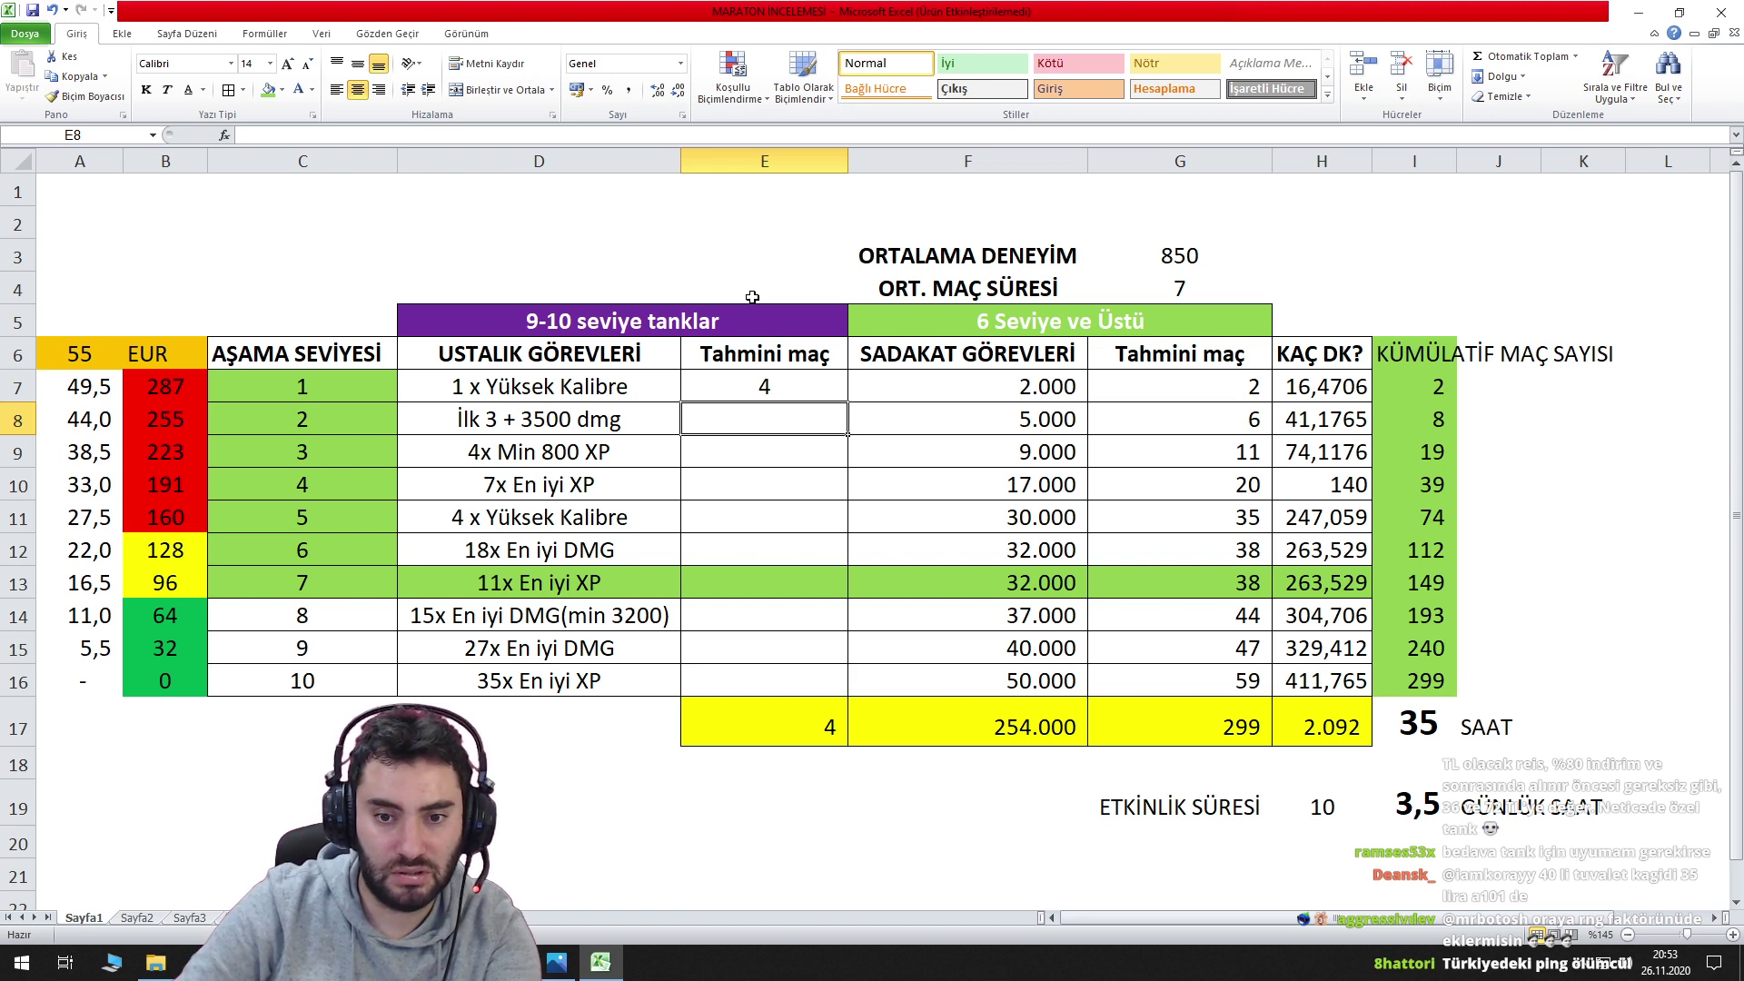
pyautogui.write('3')
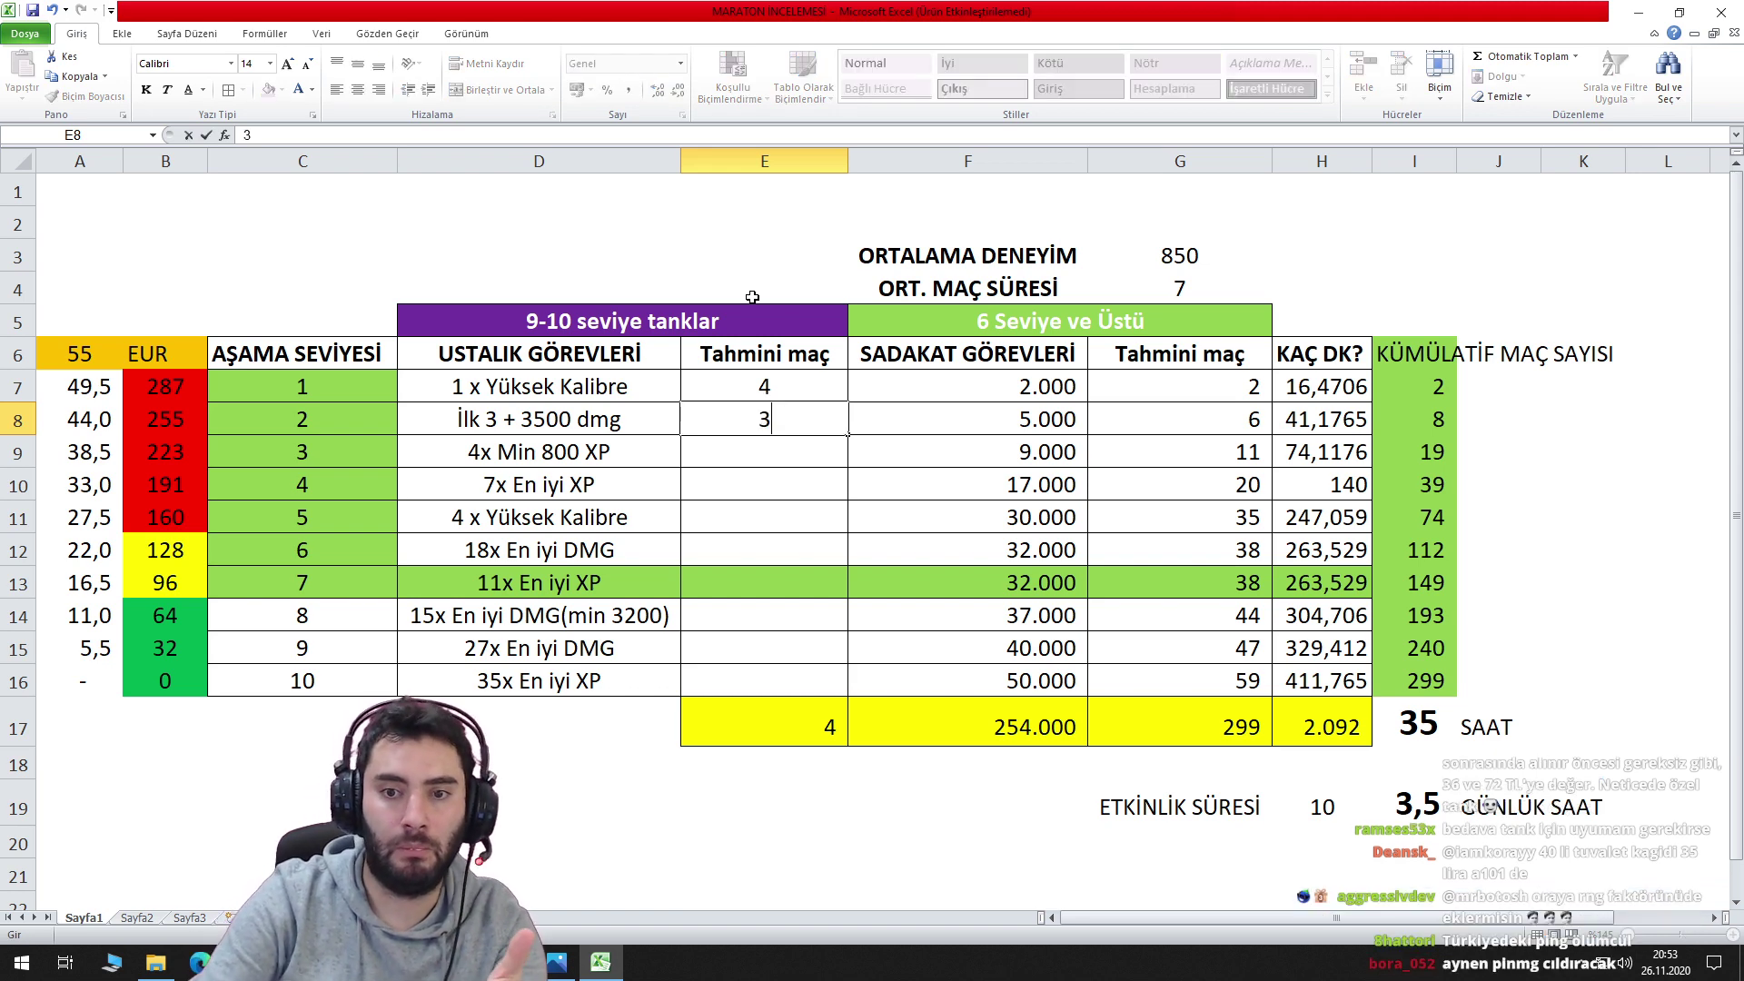
pyautogui.press('Return')
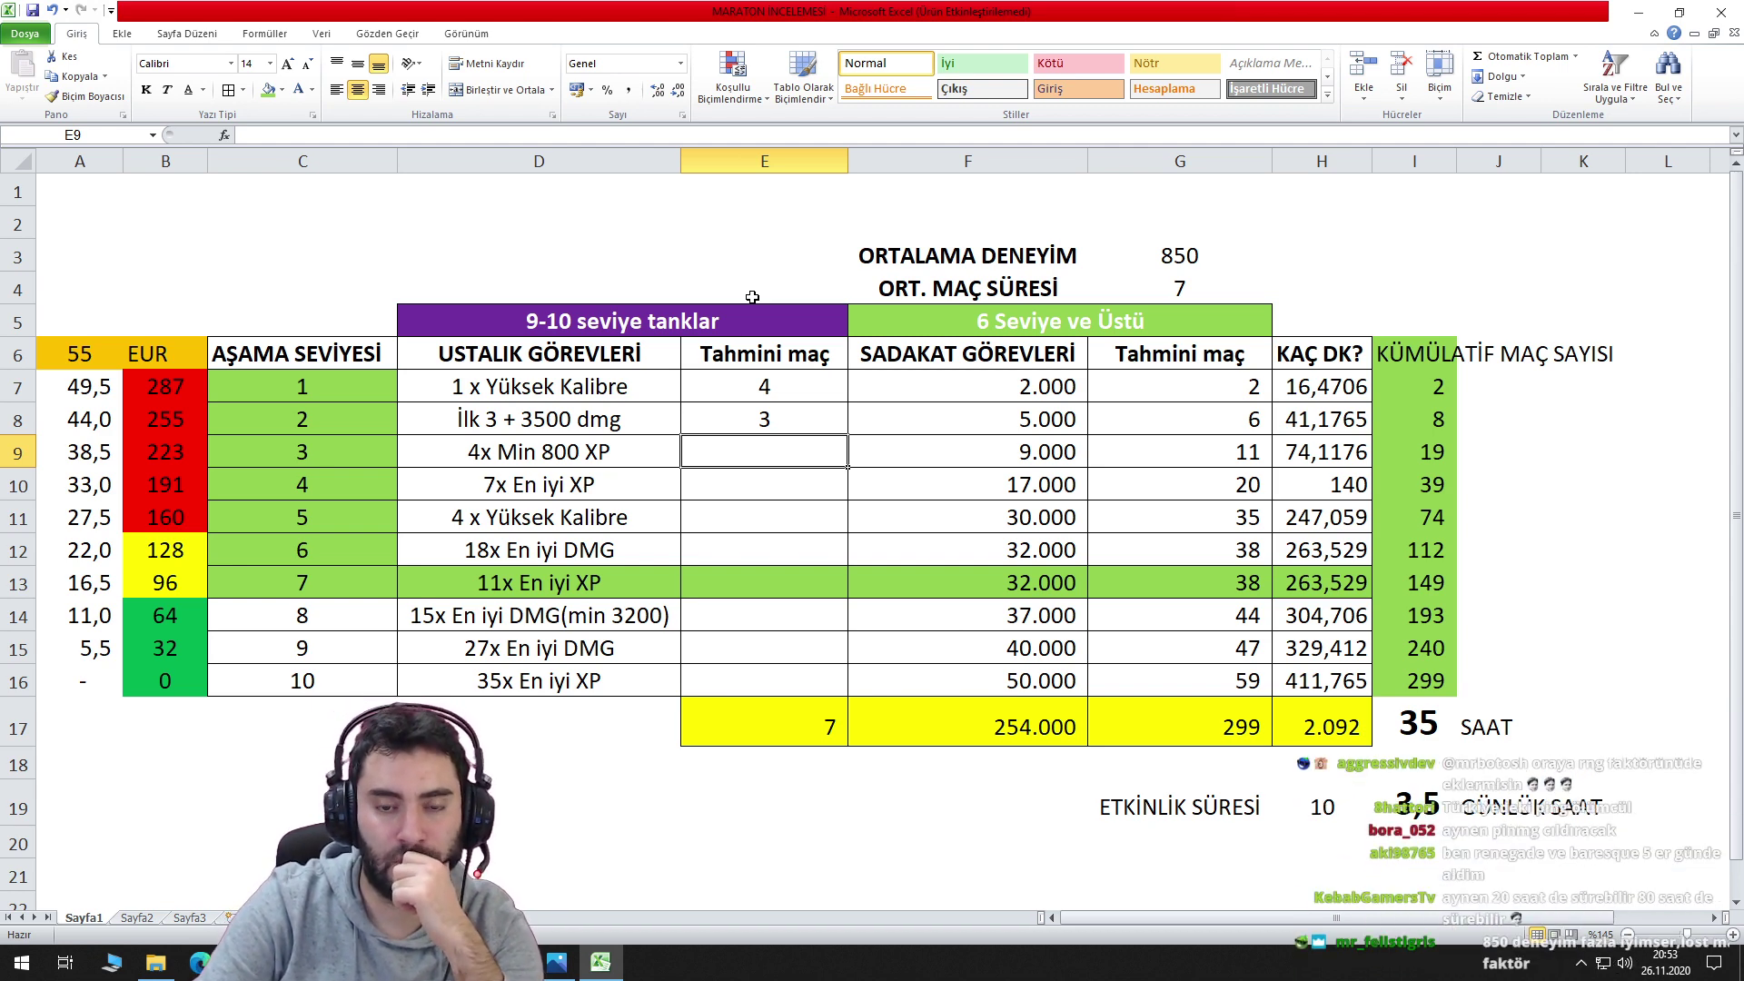
pyautogui.click(630, 449)
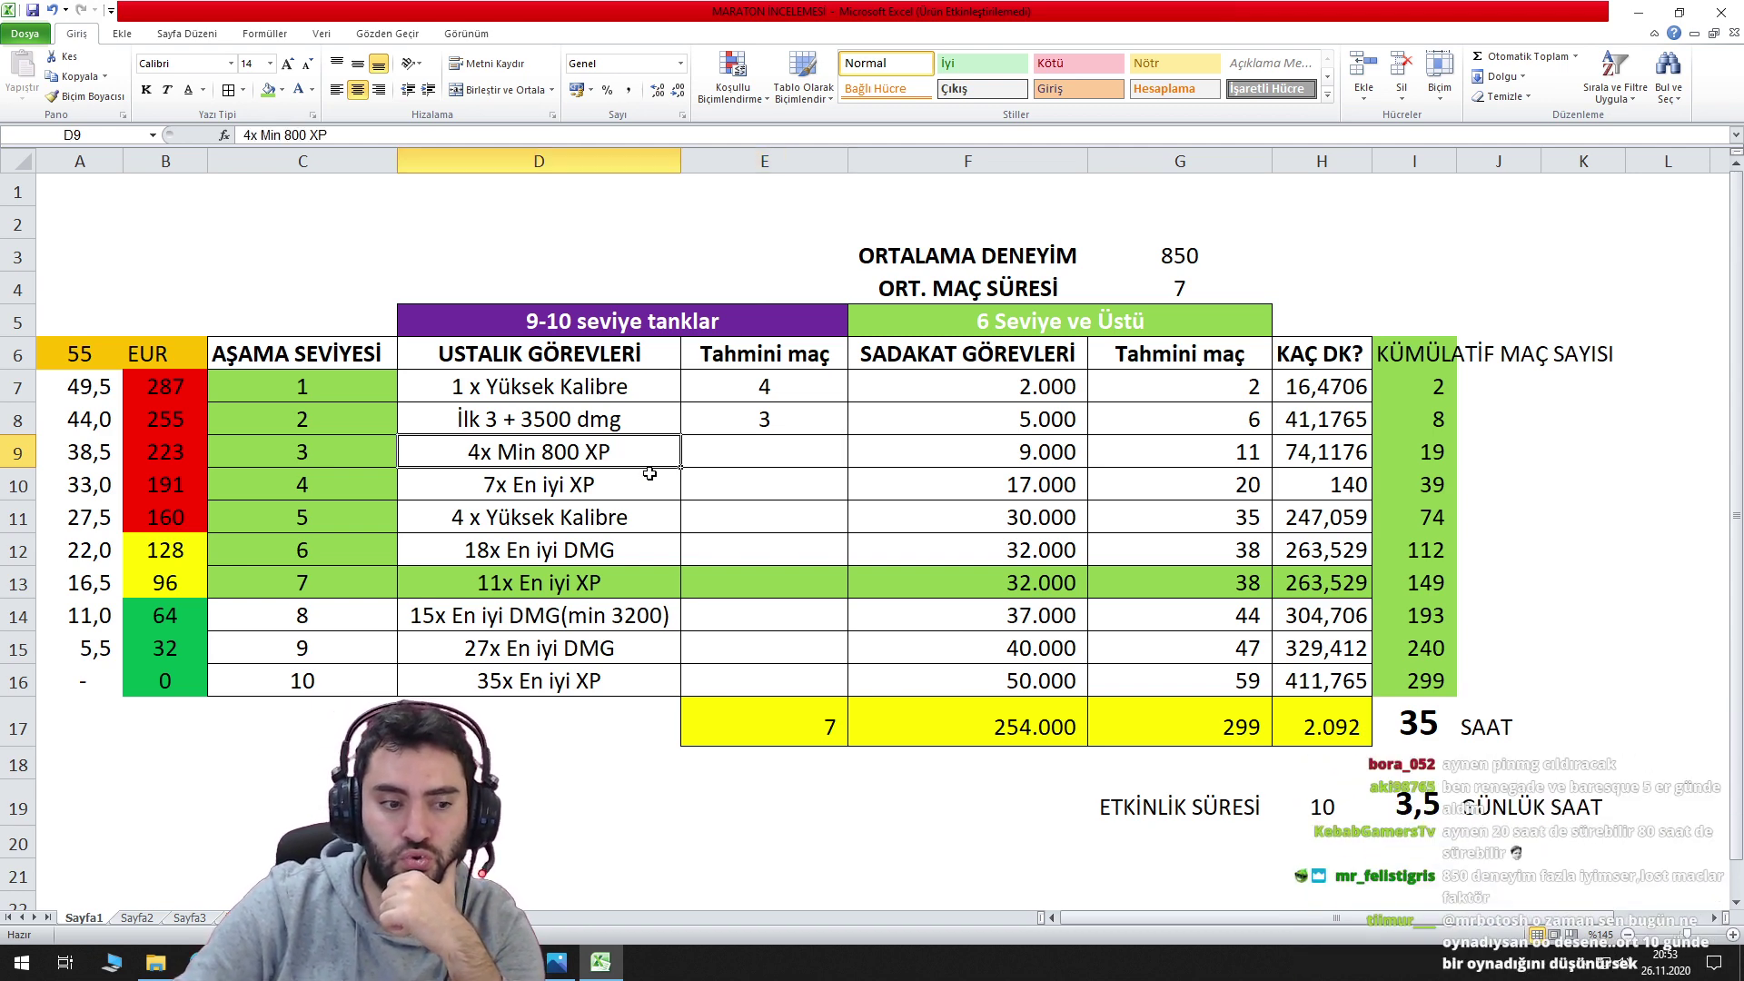
# Enter 10 in E9 as the estimated matches for the stage 3 mastery task, 4x Min 800 XP.
pyautogui.click(789, 454)
pyautogui.click(627, 453)
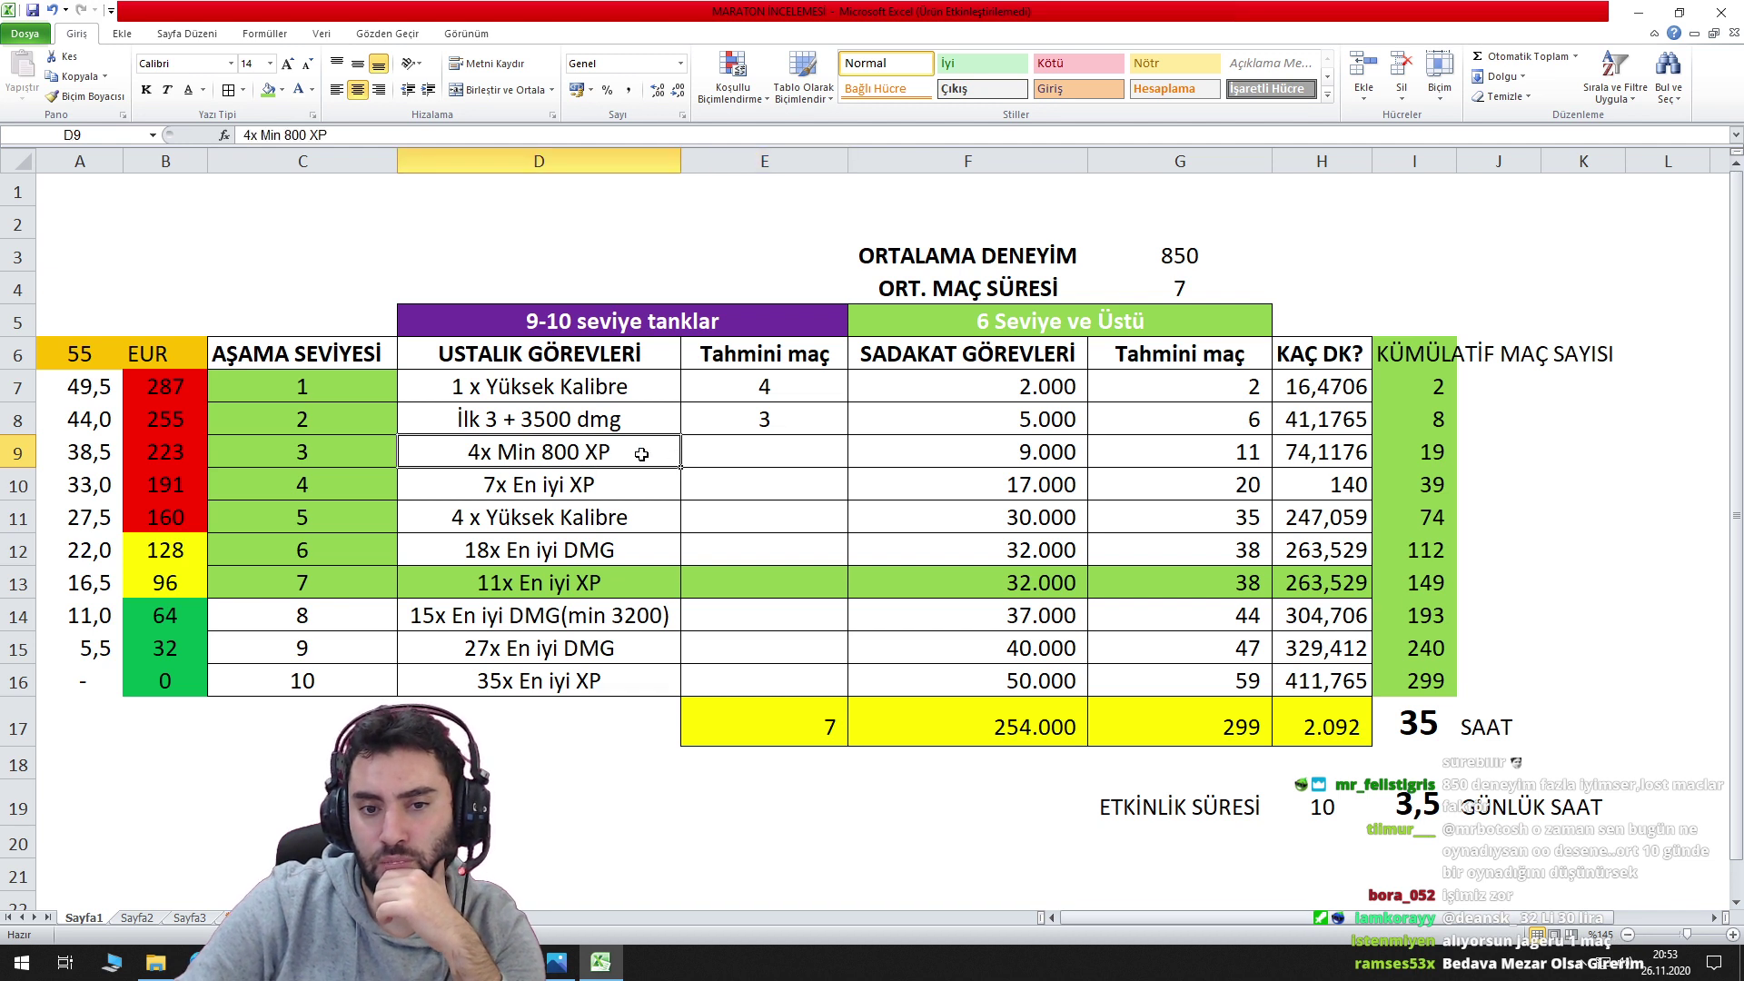
pyautogui.click(772, 453)
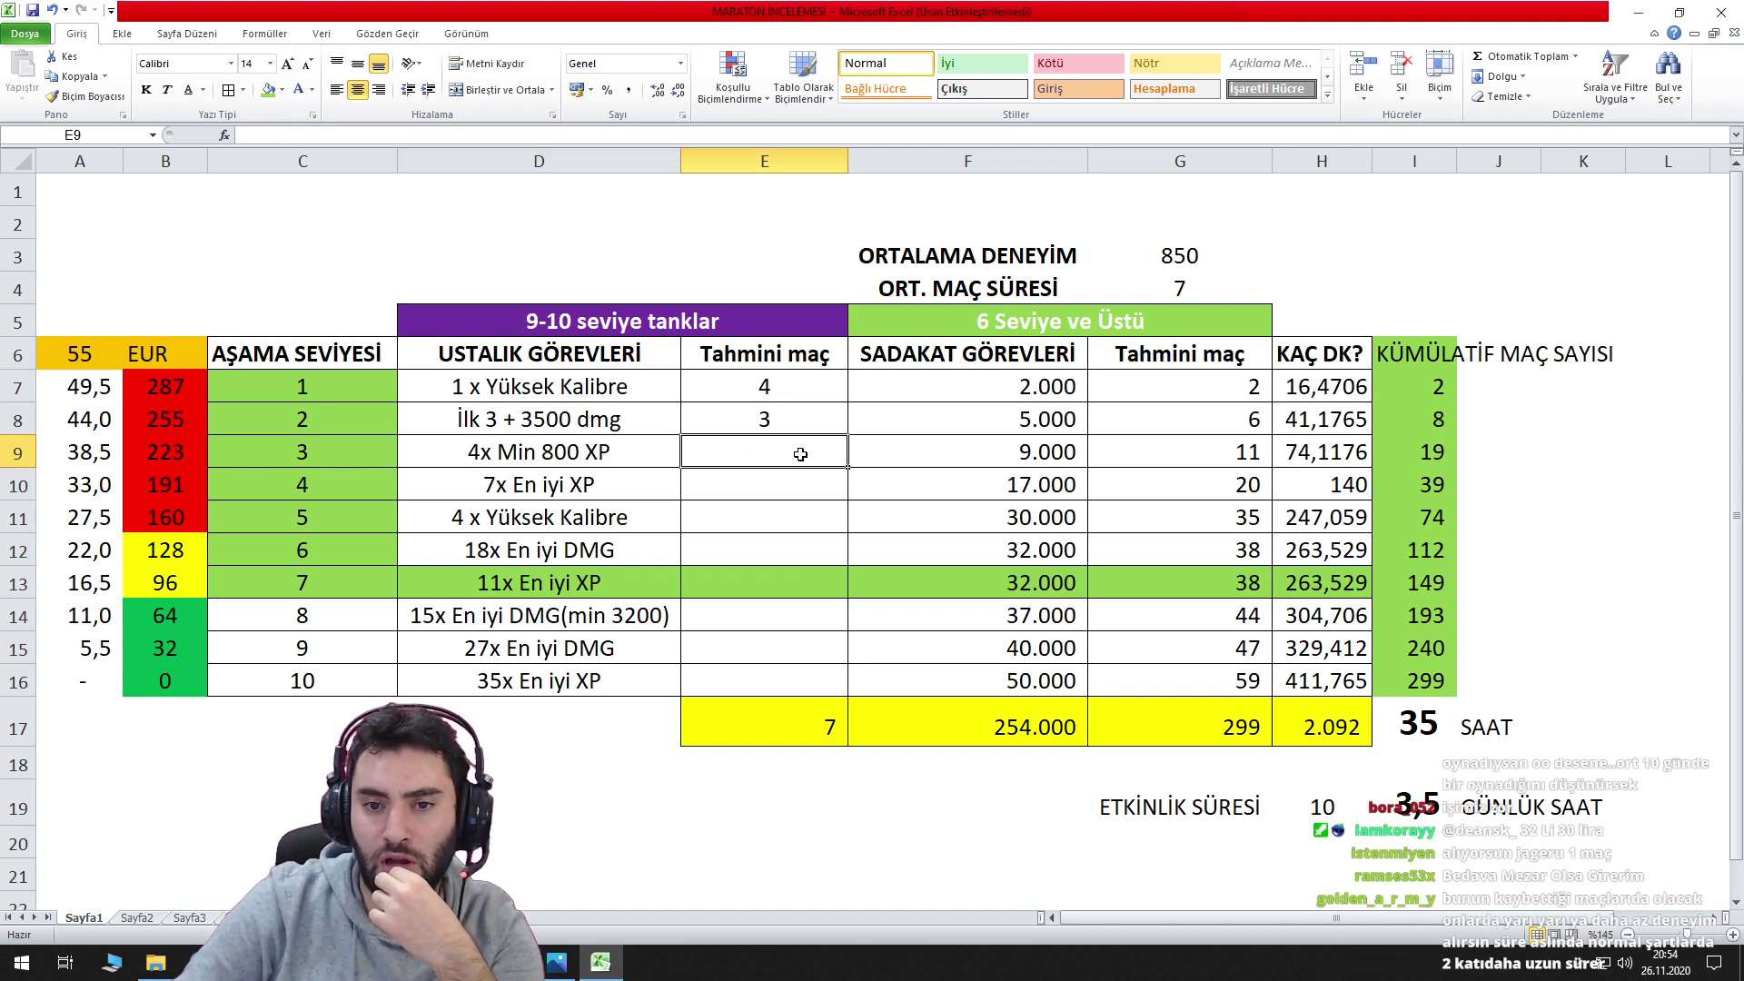
pyautogui.write('10')
pyautogui.press('Return')
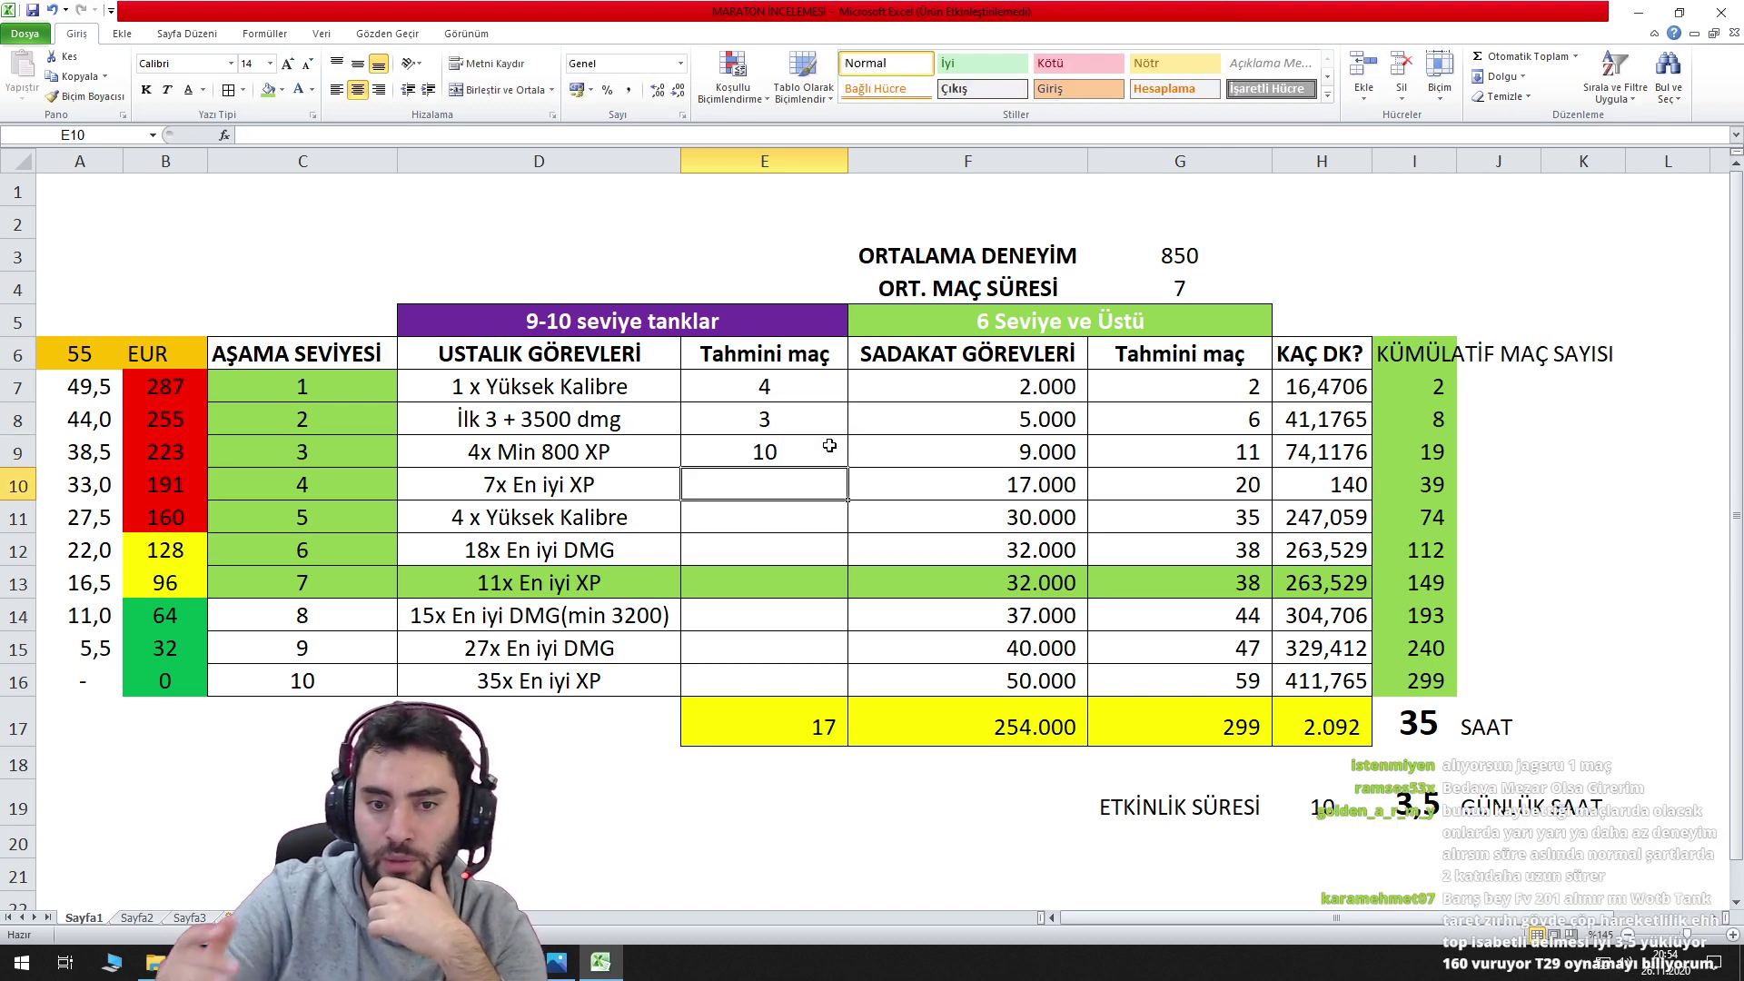
pyautogui.press('Up')
pyautogui.click(576, 451)
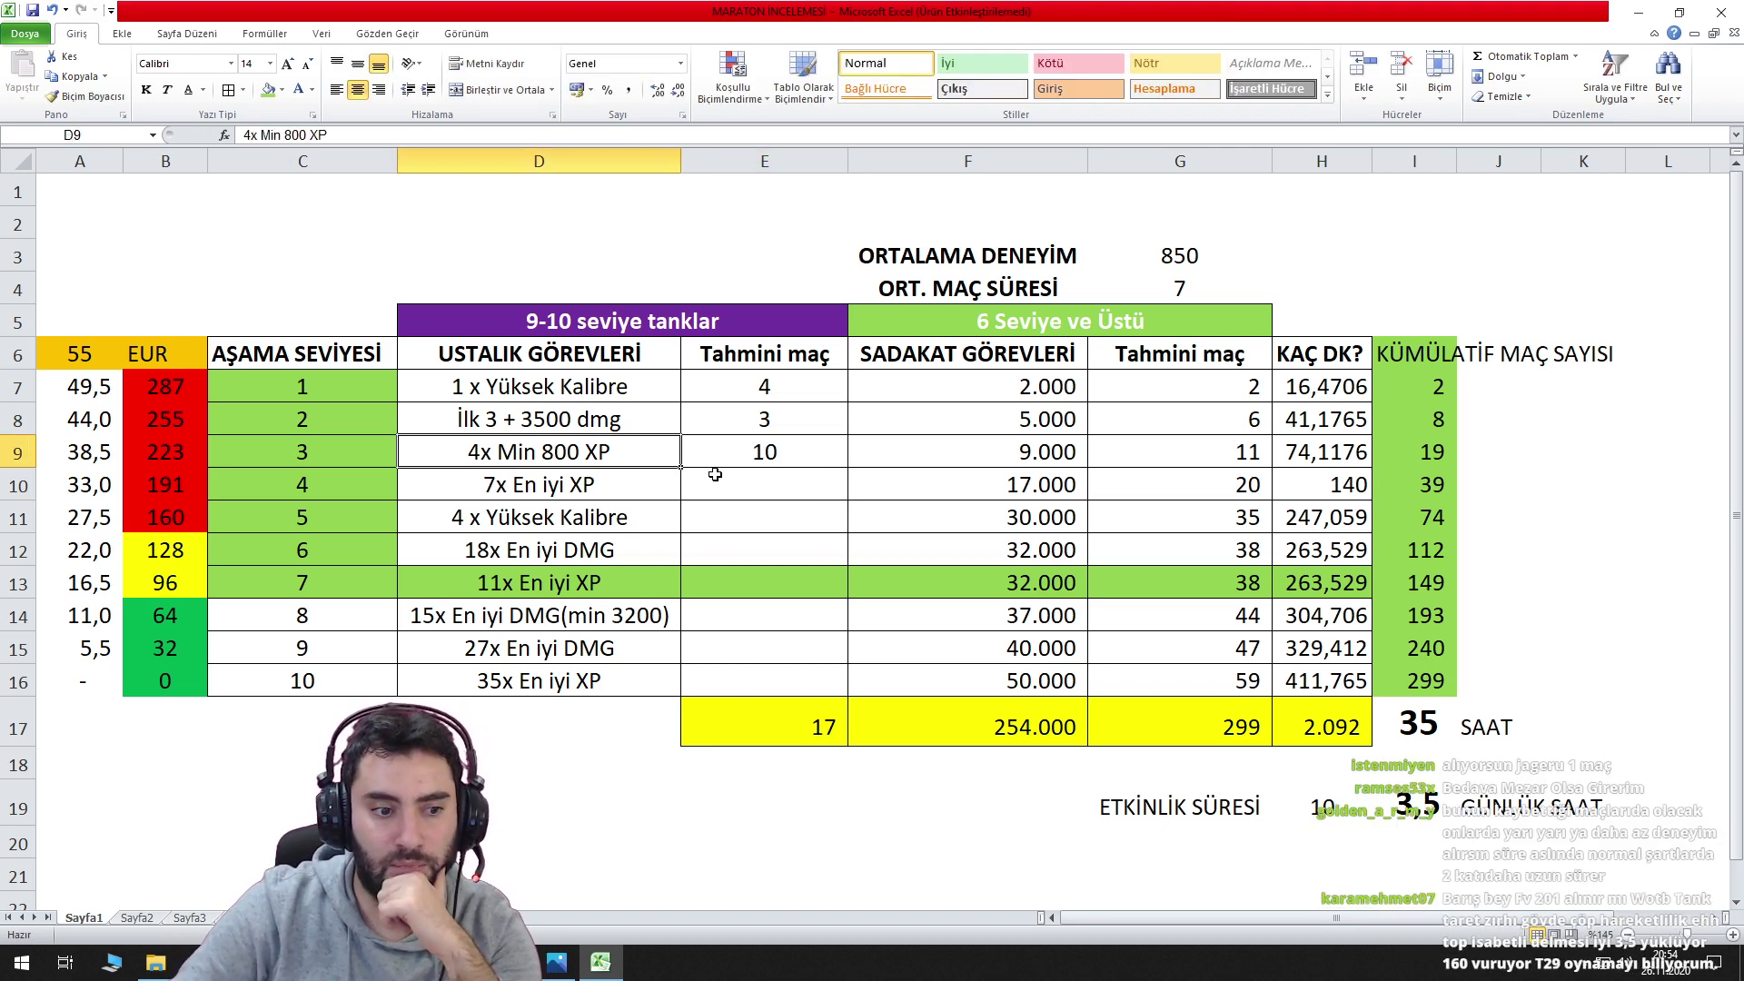
# Enter 28 in E10 as the estimated matches for the stage 4 mastery task, 7x En iyi XP.
pyautogui.click(771, 486)
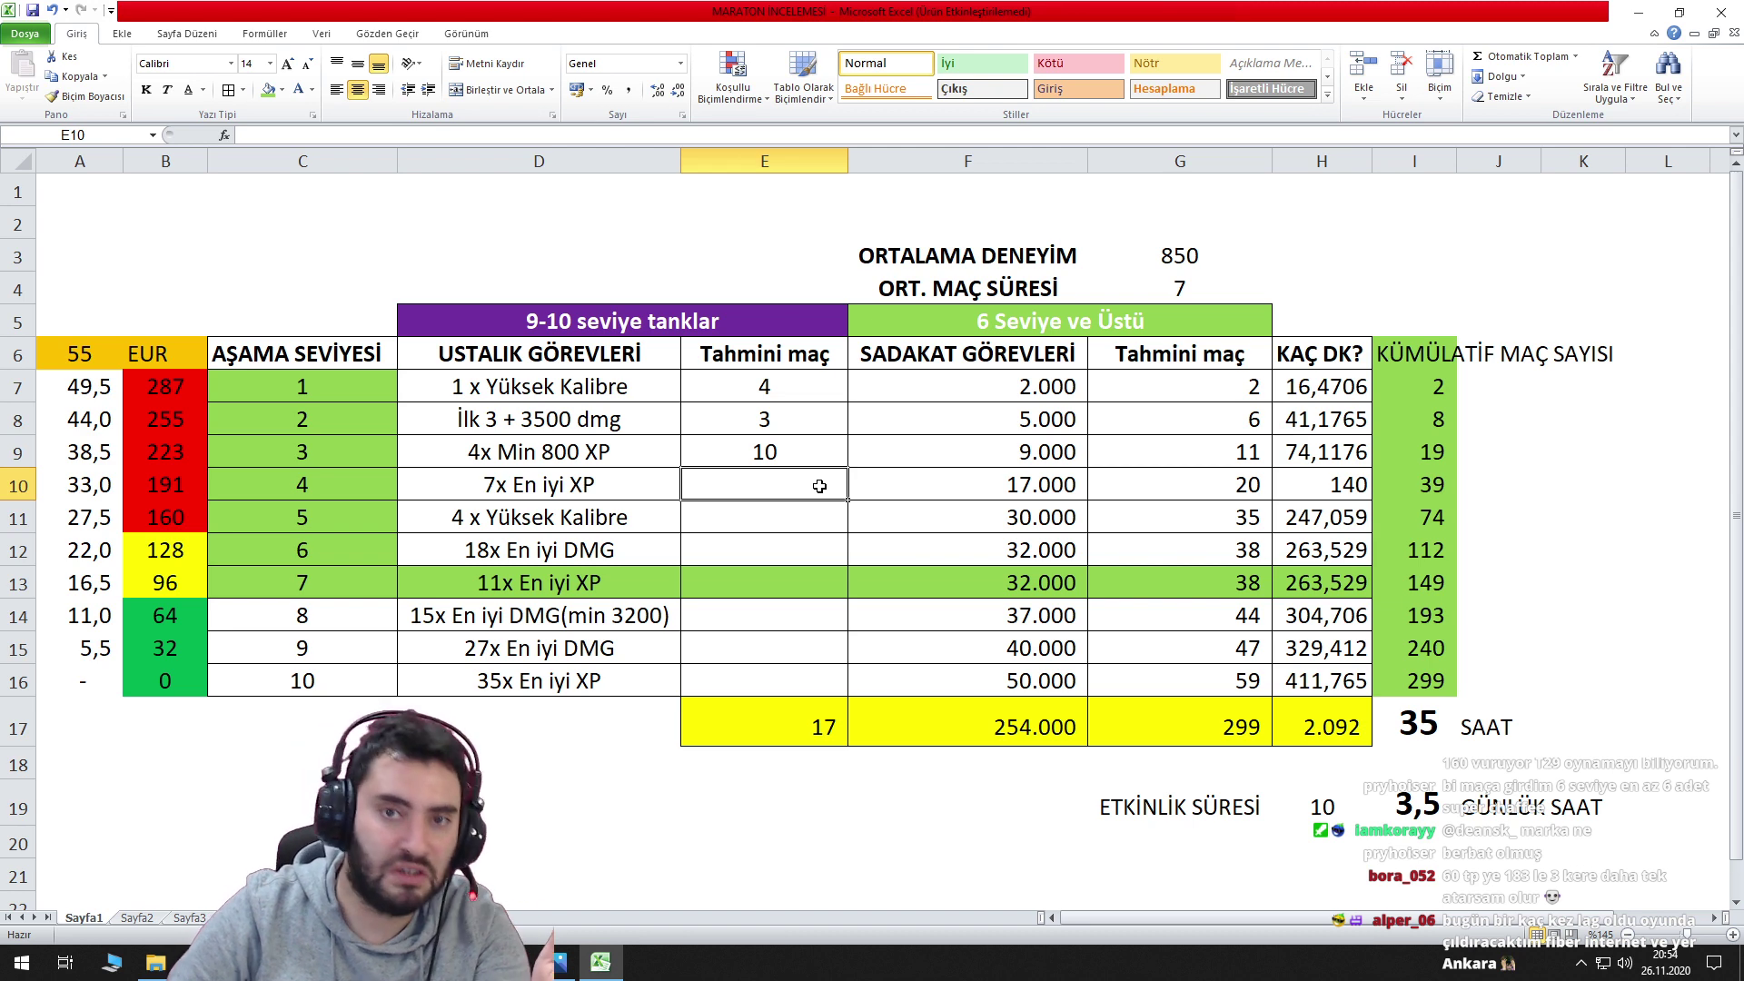
pyautogui.write('28')
pyautogui.press('Return')
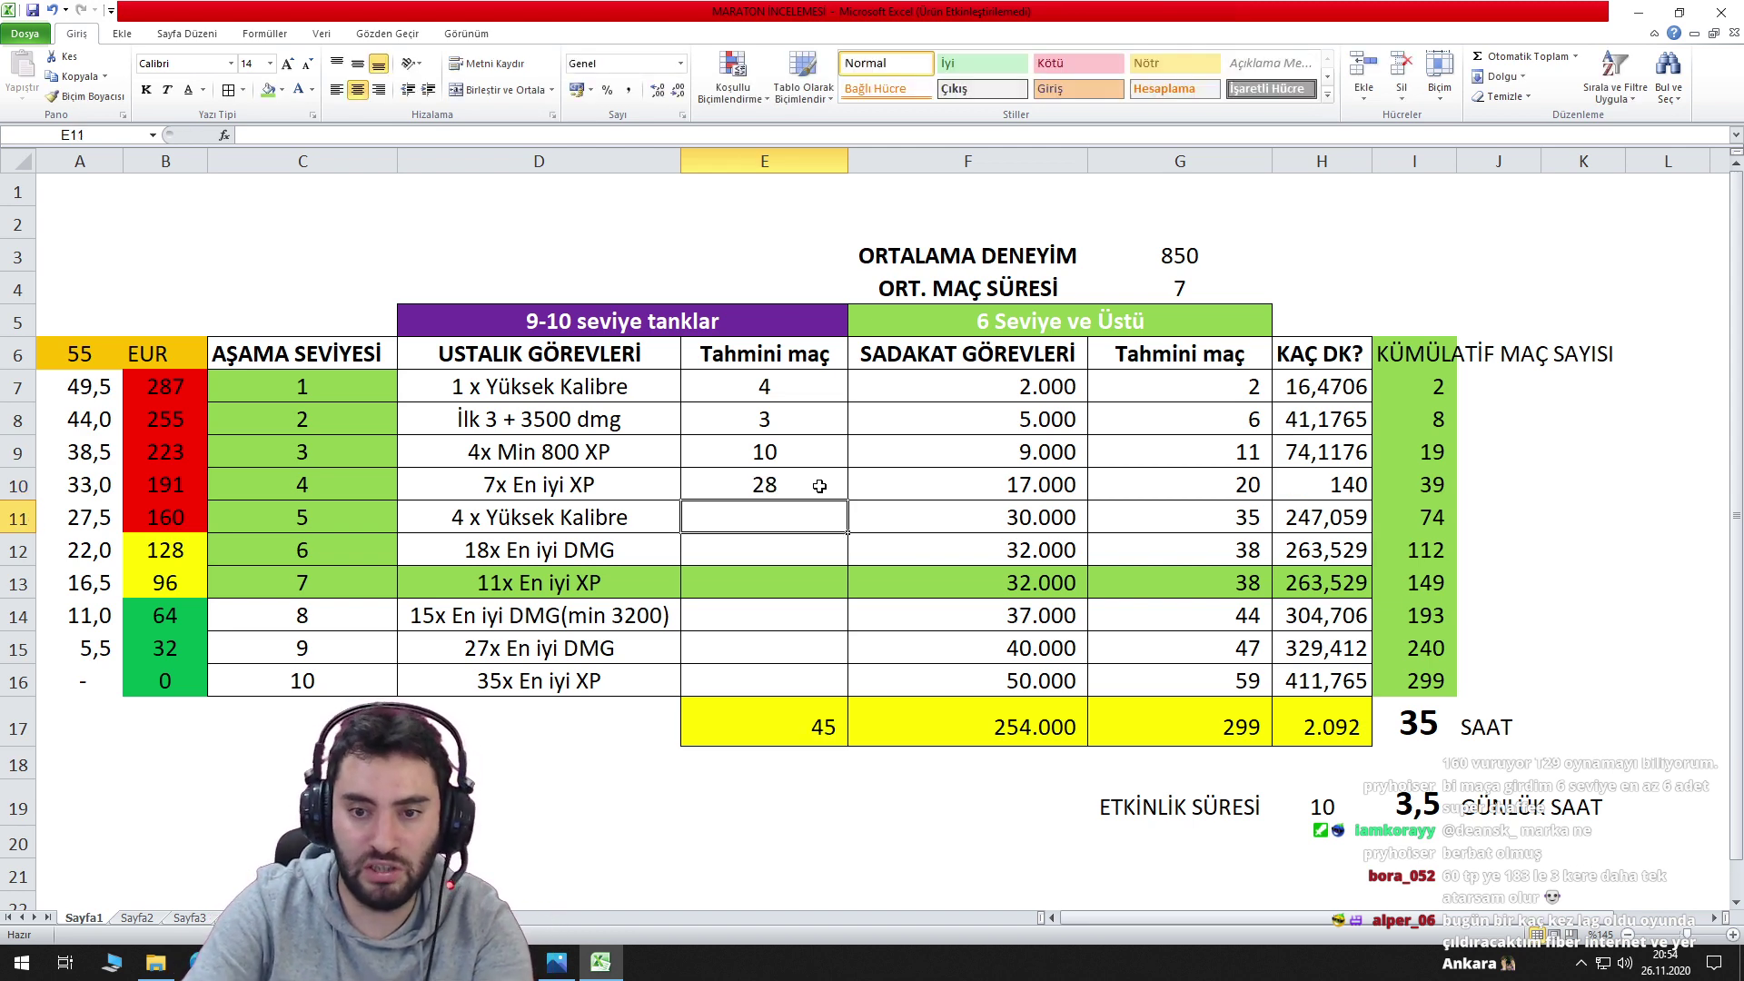
pyautogui.click(820, 486)
pyautogui.click(561, 491)
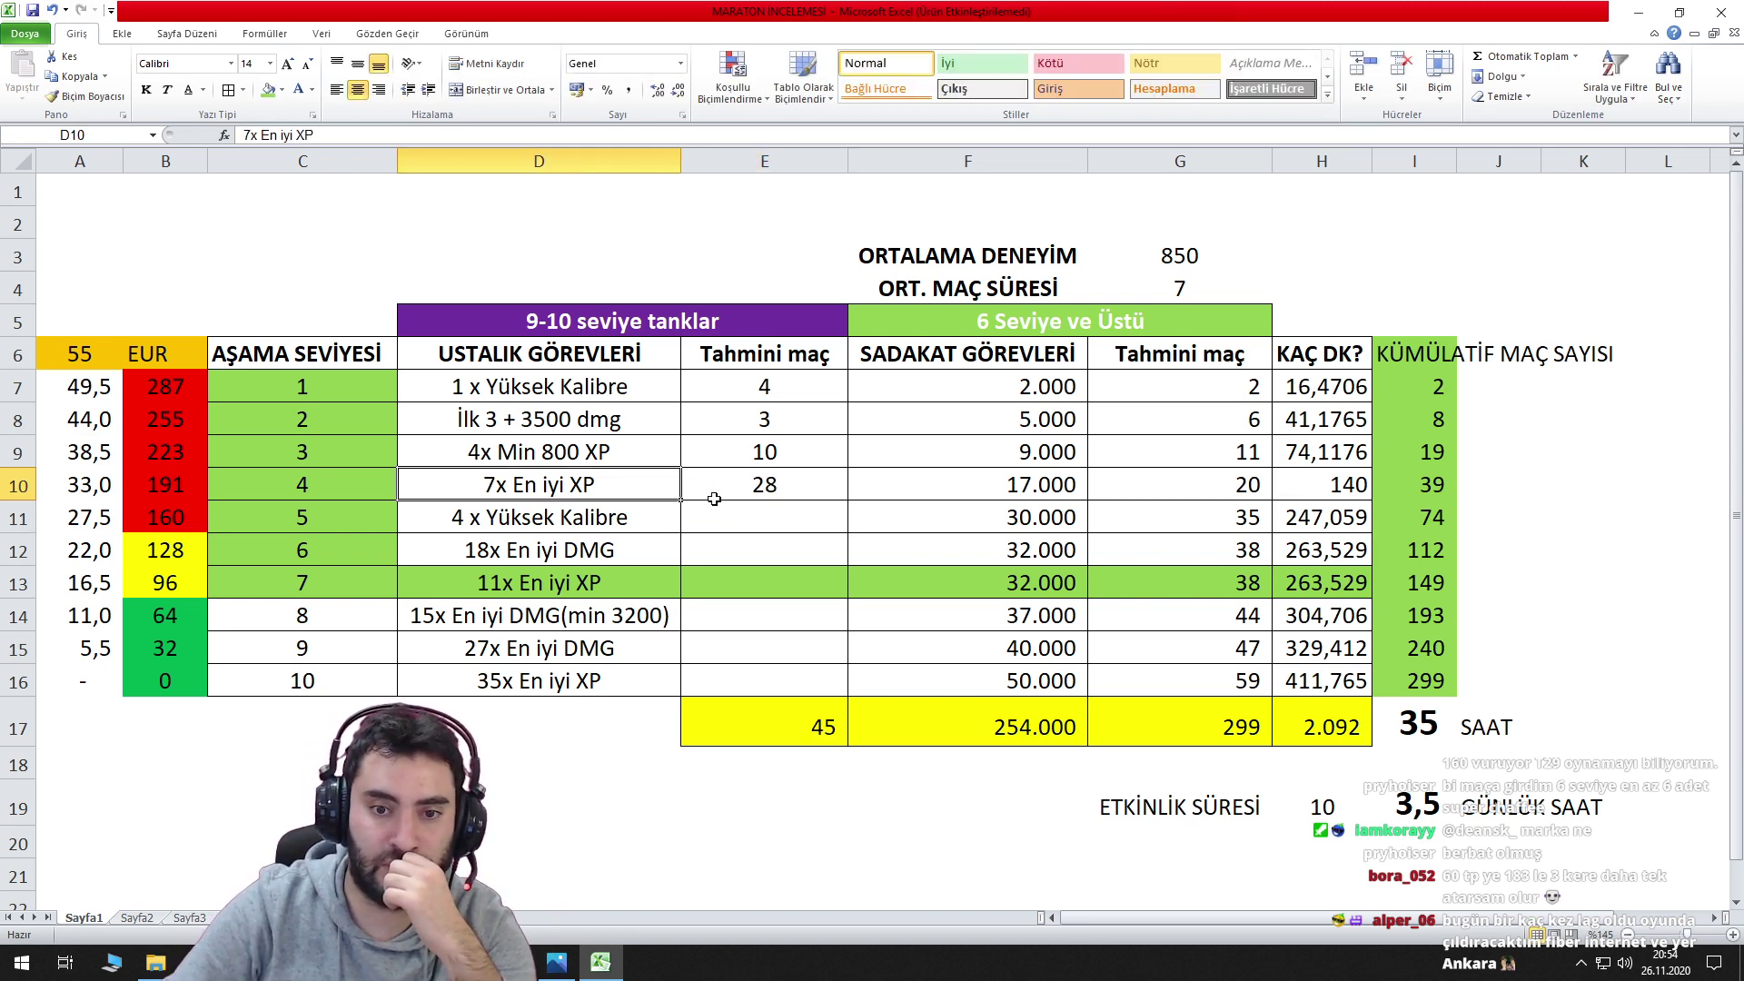
pyautogui.click(801, 482)
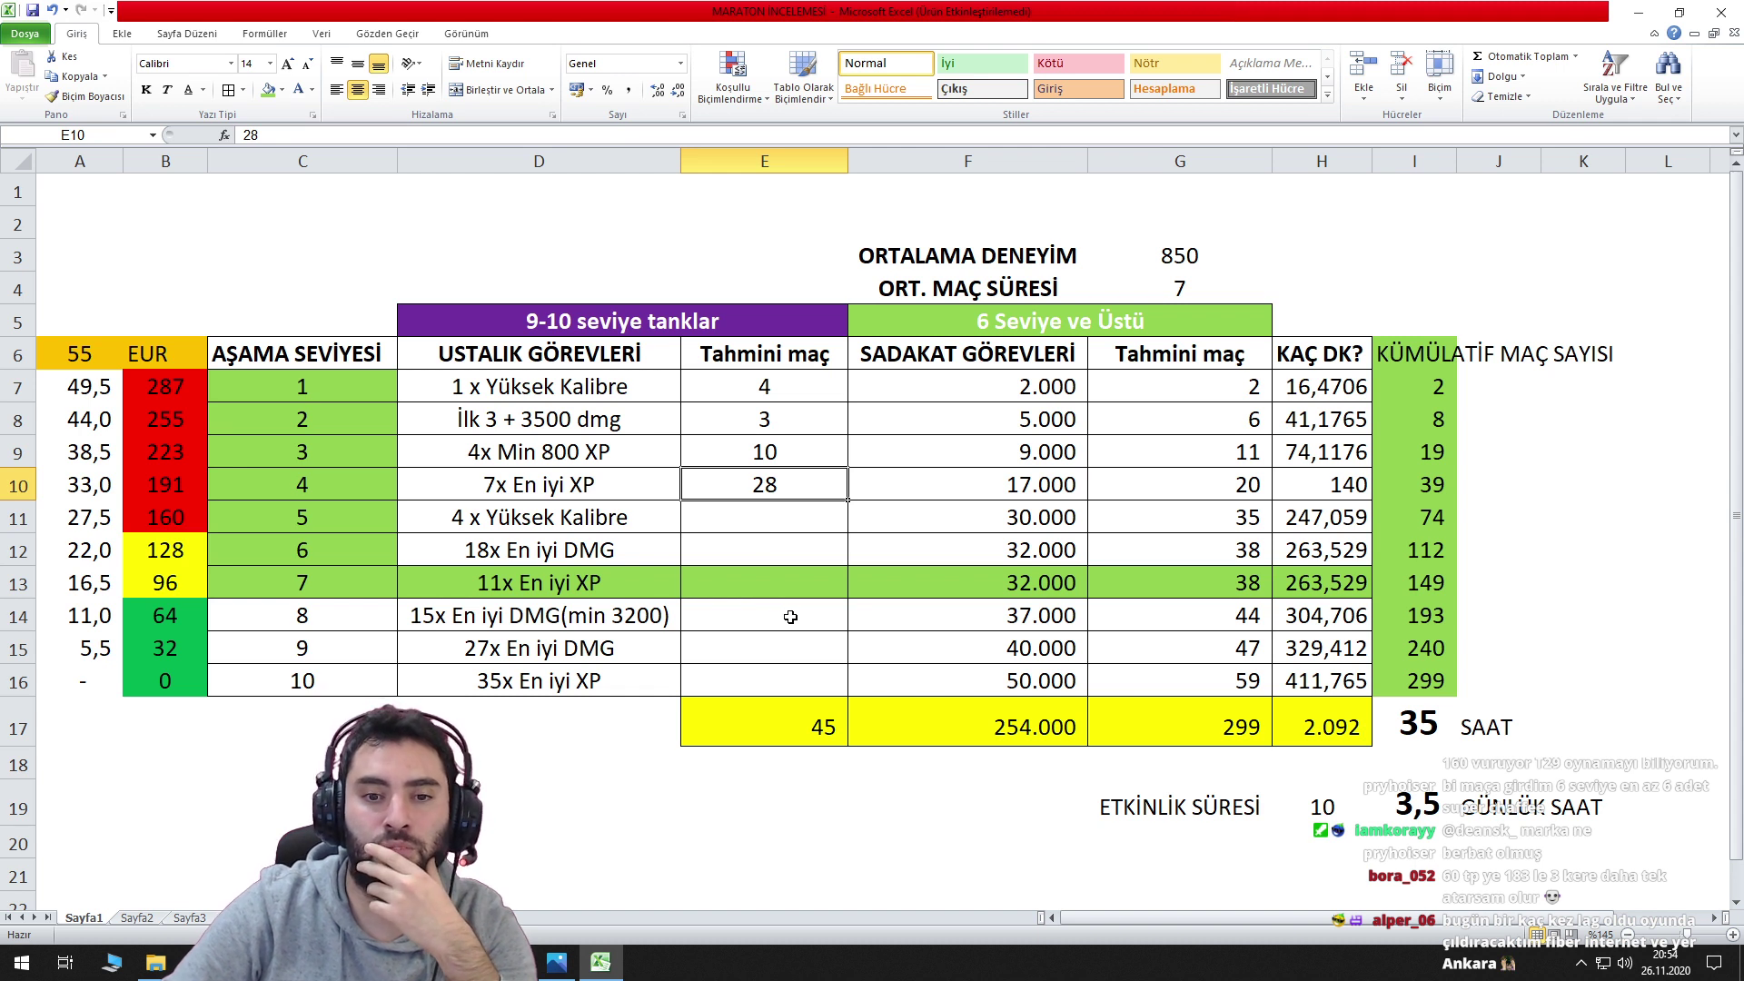
# Enter 20 in E11 as the estimated matches for the stage 5 mastery task, 4 x Yüksek Kalibre.
pyautogui.click(536, 518)
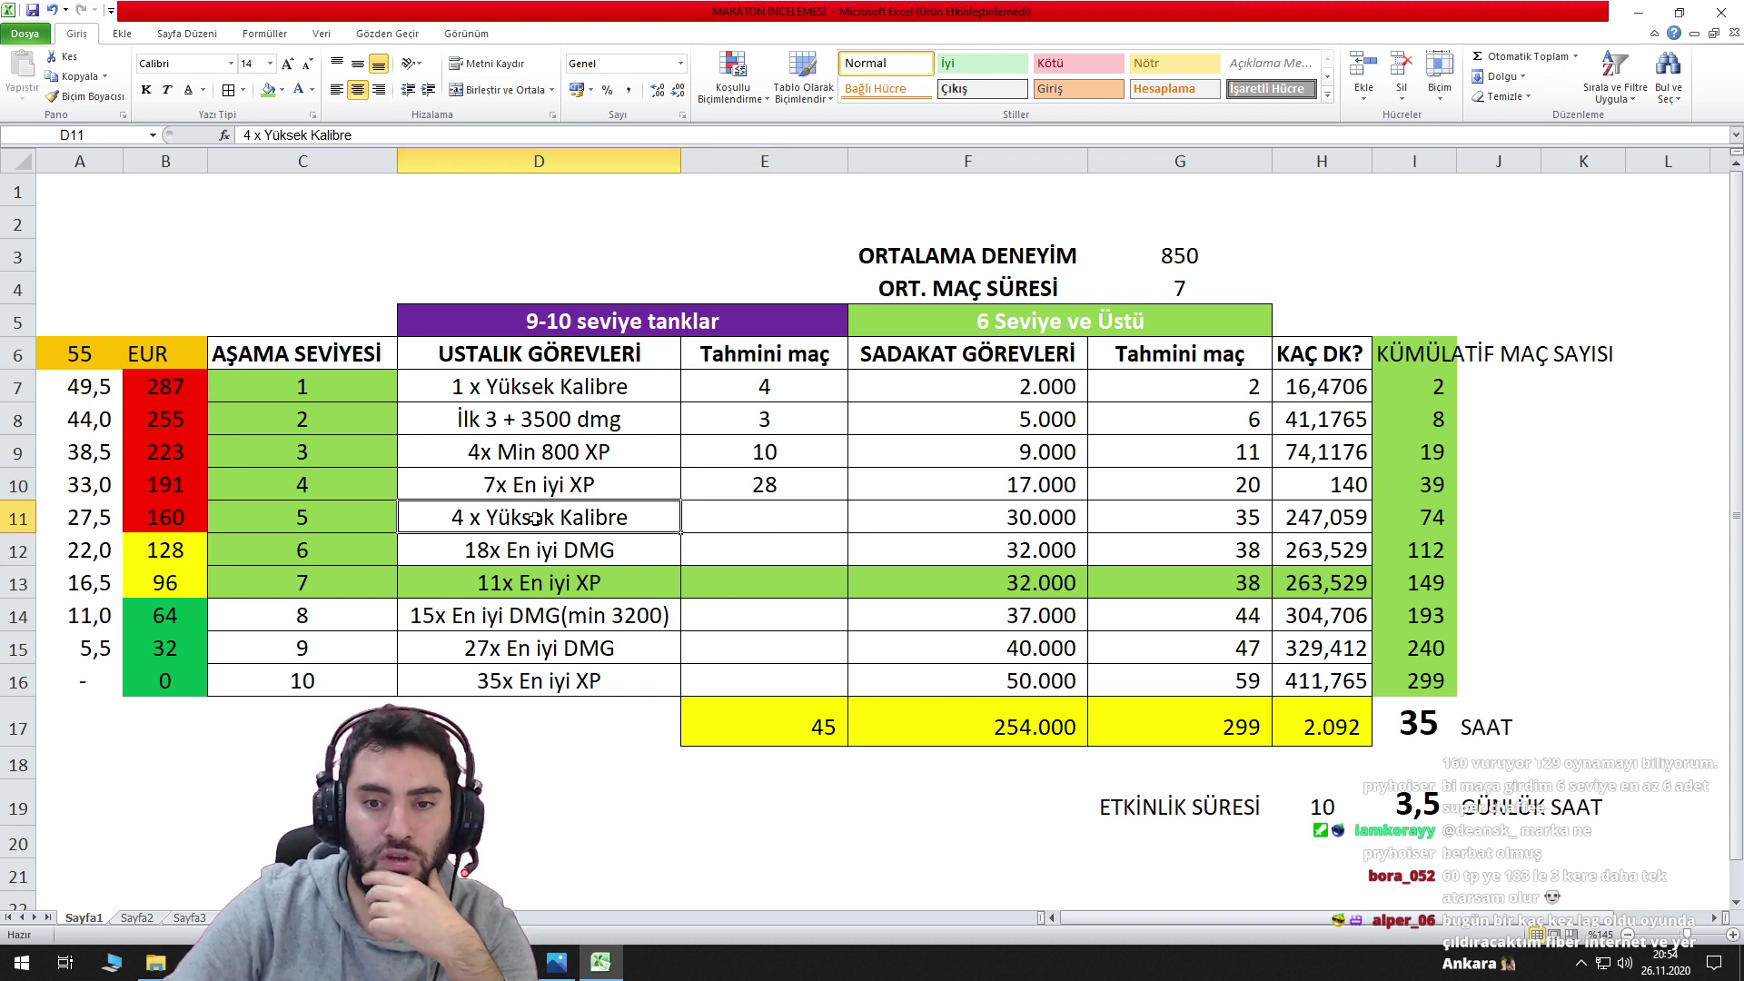
pyautogui.click(781, 400)
pyautogui.click(750, 524)
pyautogui.write('20')
pyautogui.press('Return')
pyautogui.click(755, 518)
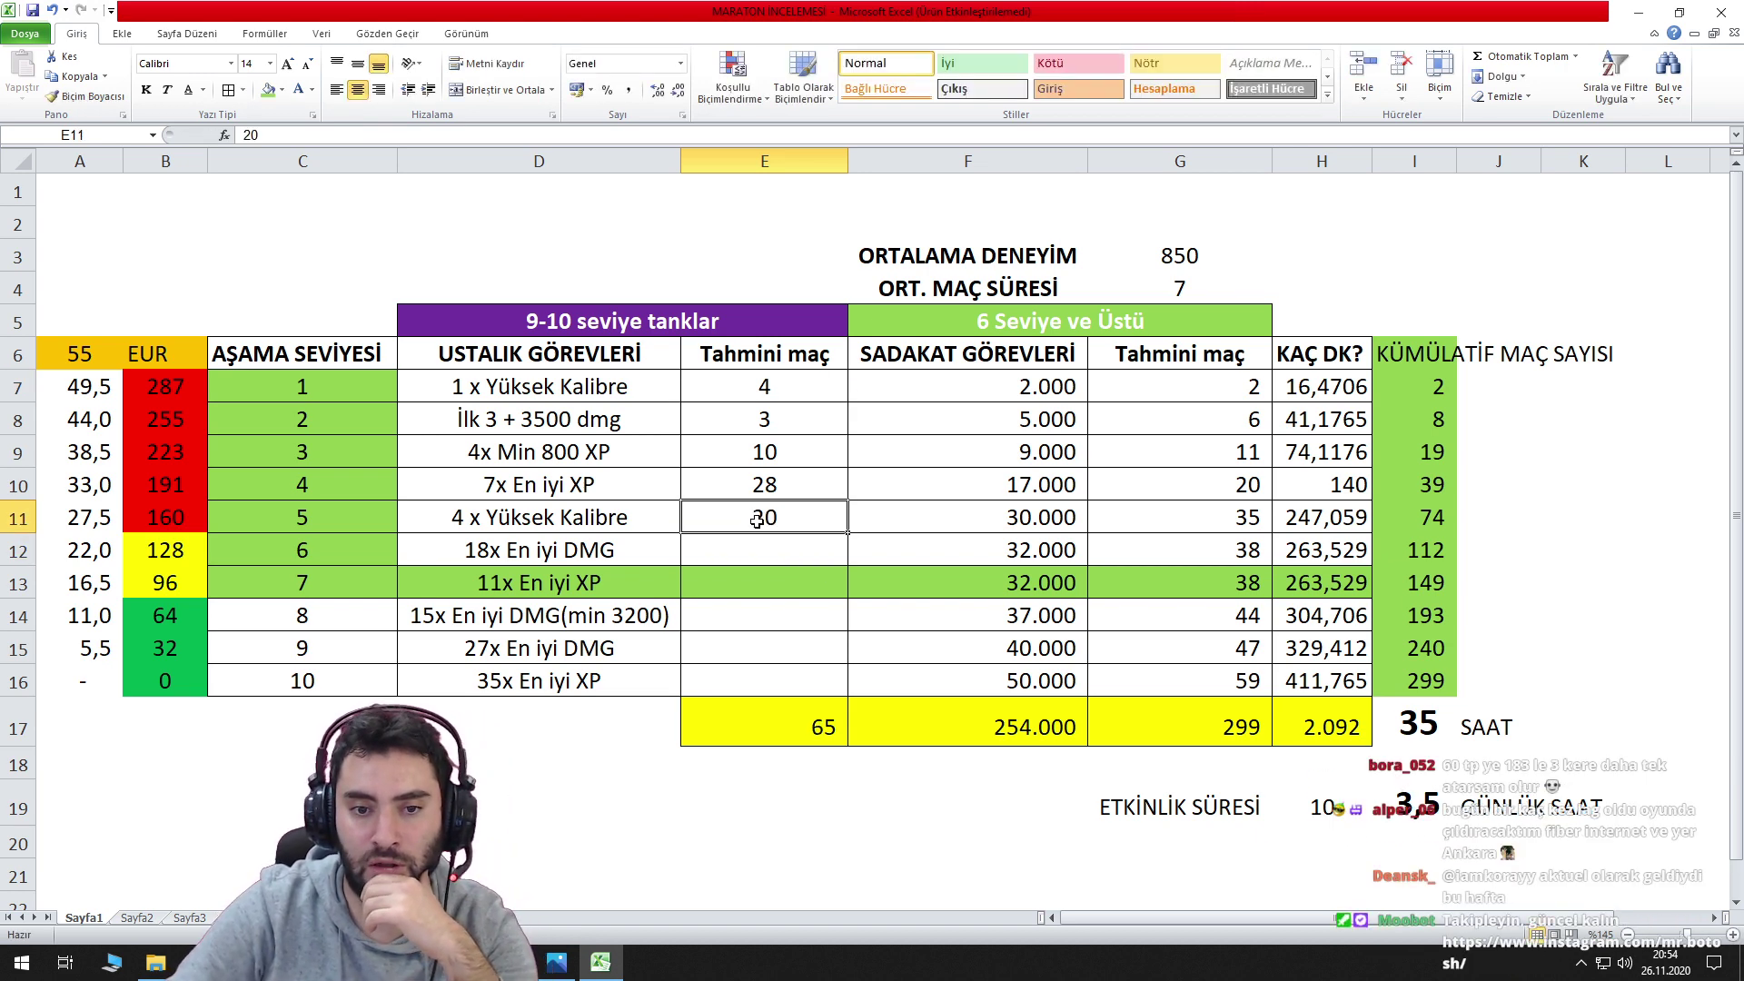
# Enter 30 in E12 as the estimated matches for the stage 6 mastery task, 18x En iyi DMG.
pyautogui.click(530, 554)
pyautogui.click(768, 549)
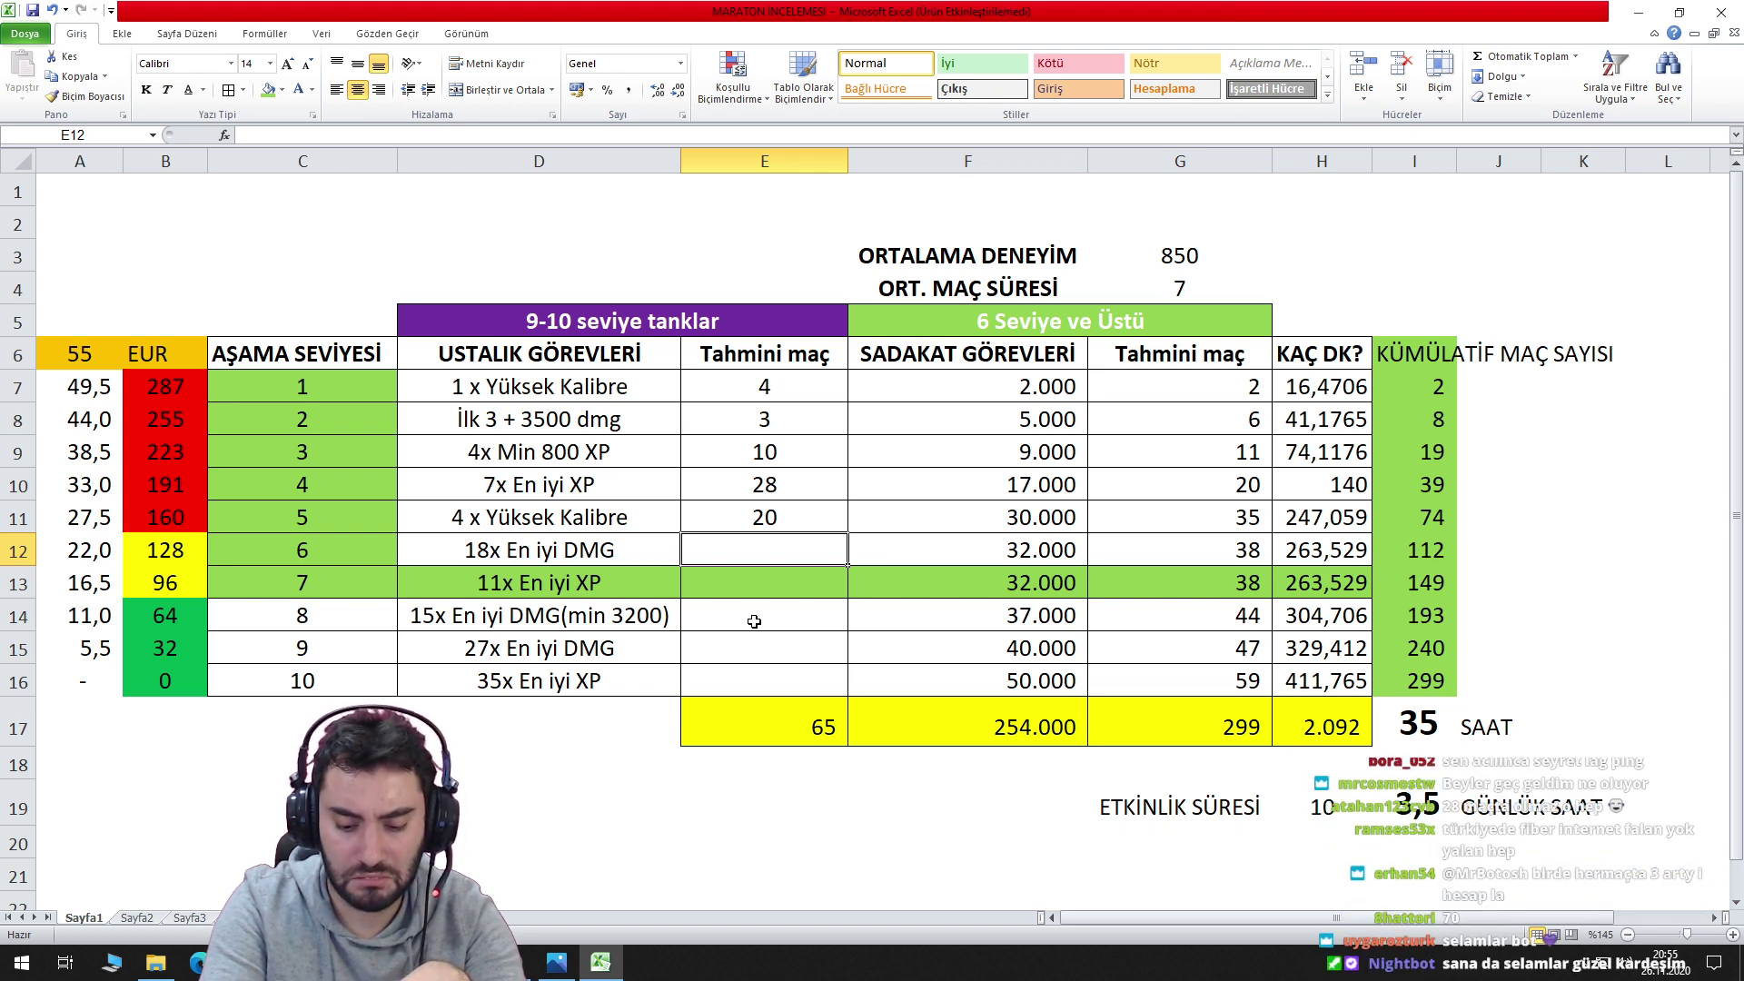
pyautogui.write('30')
pyautogui.press('Return')
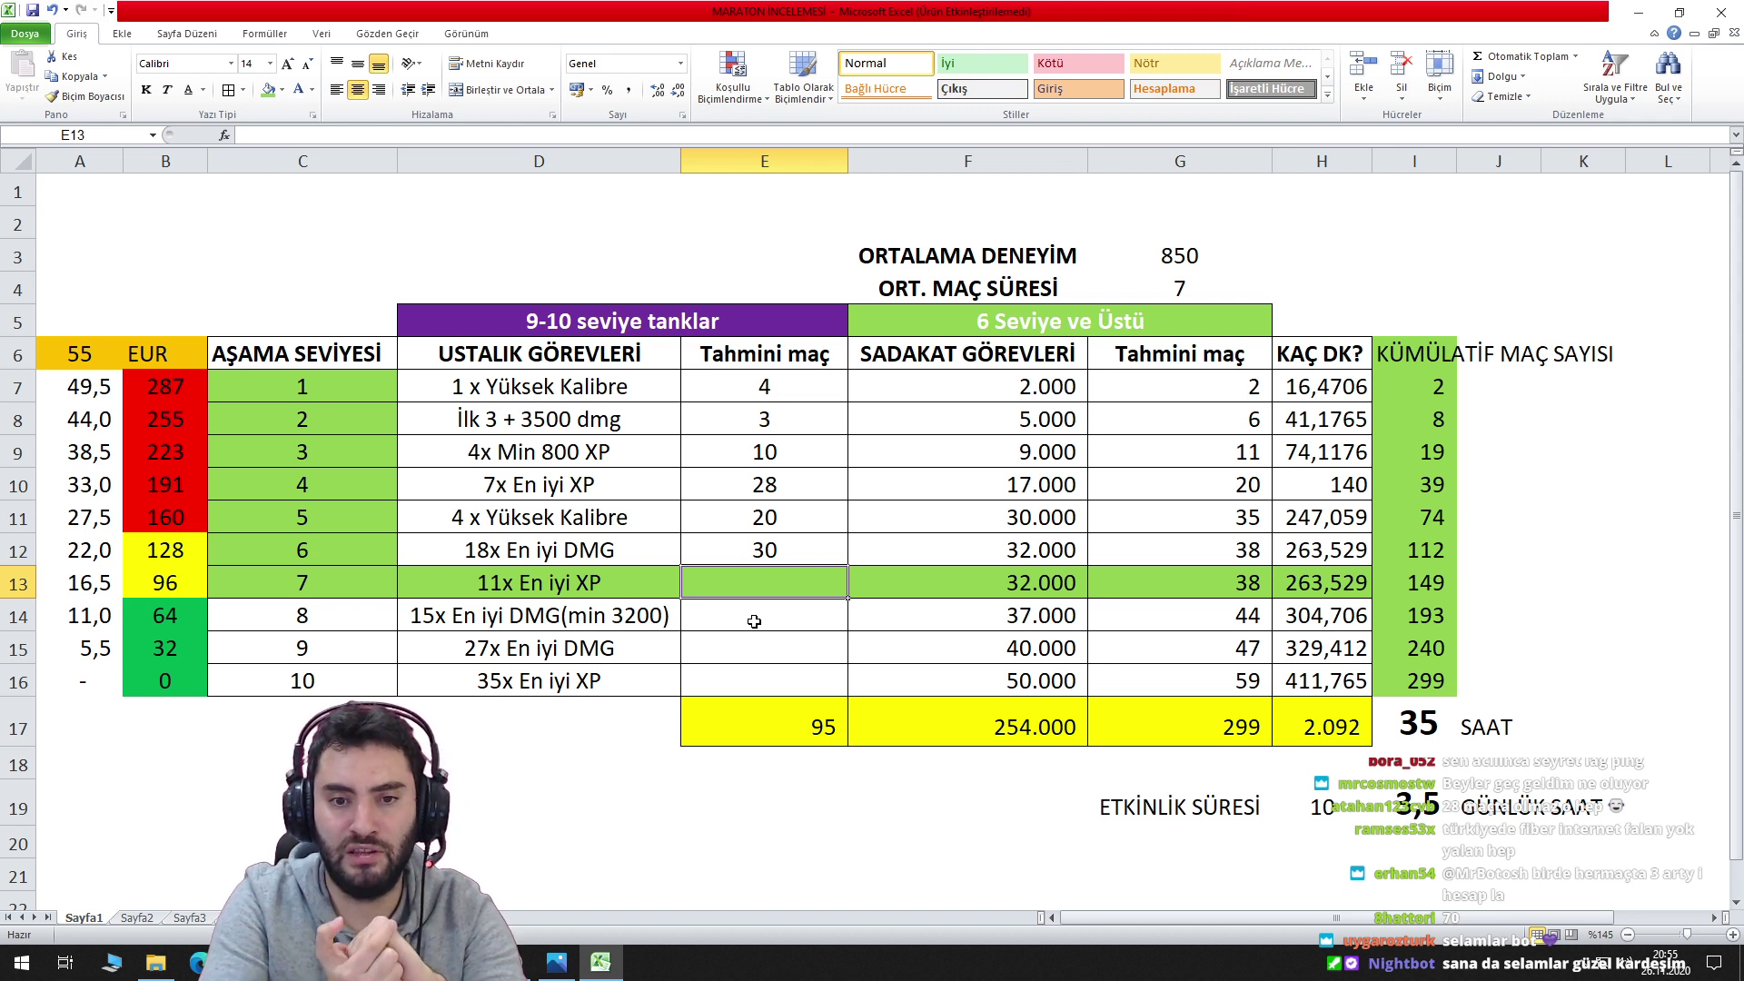
# Review the preceding estimates and enter 44 in E13 for the stage 7 mastery task, 11x En iyi XP.
pyautogui.press('Up')
pyautogui.press('Up')
pyautogui.press('Up')
pyautogui.press('Down')
pyautogui.press('Down')
pyautogui.press('Down')
pyautogui.write('44')
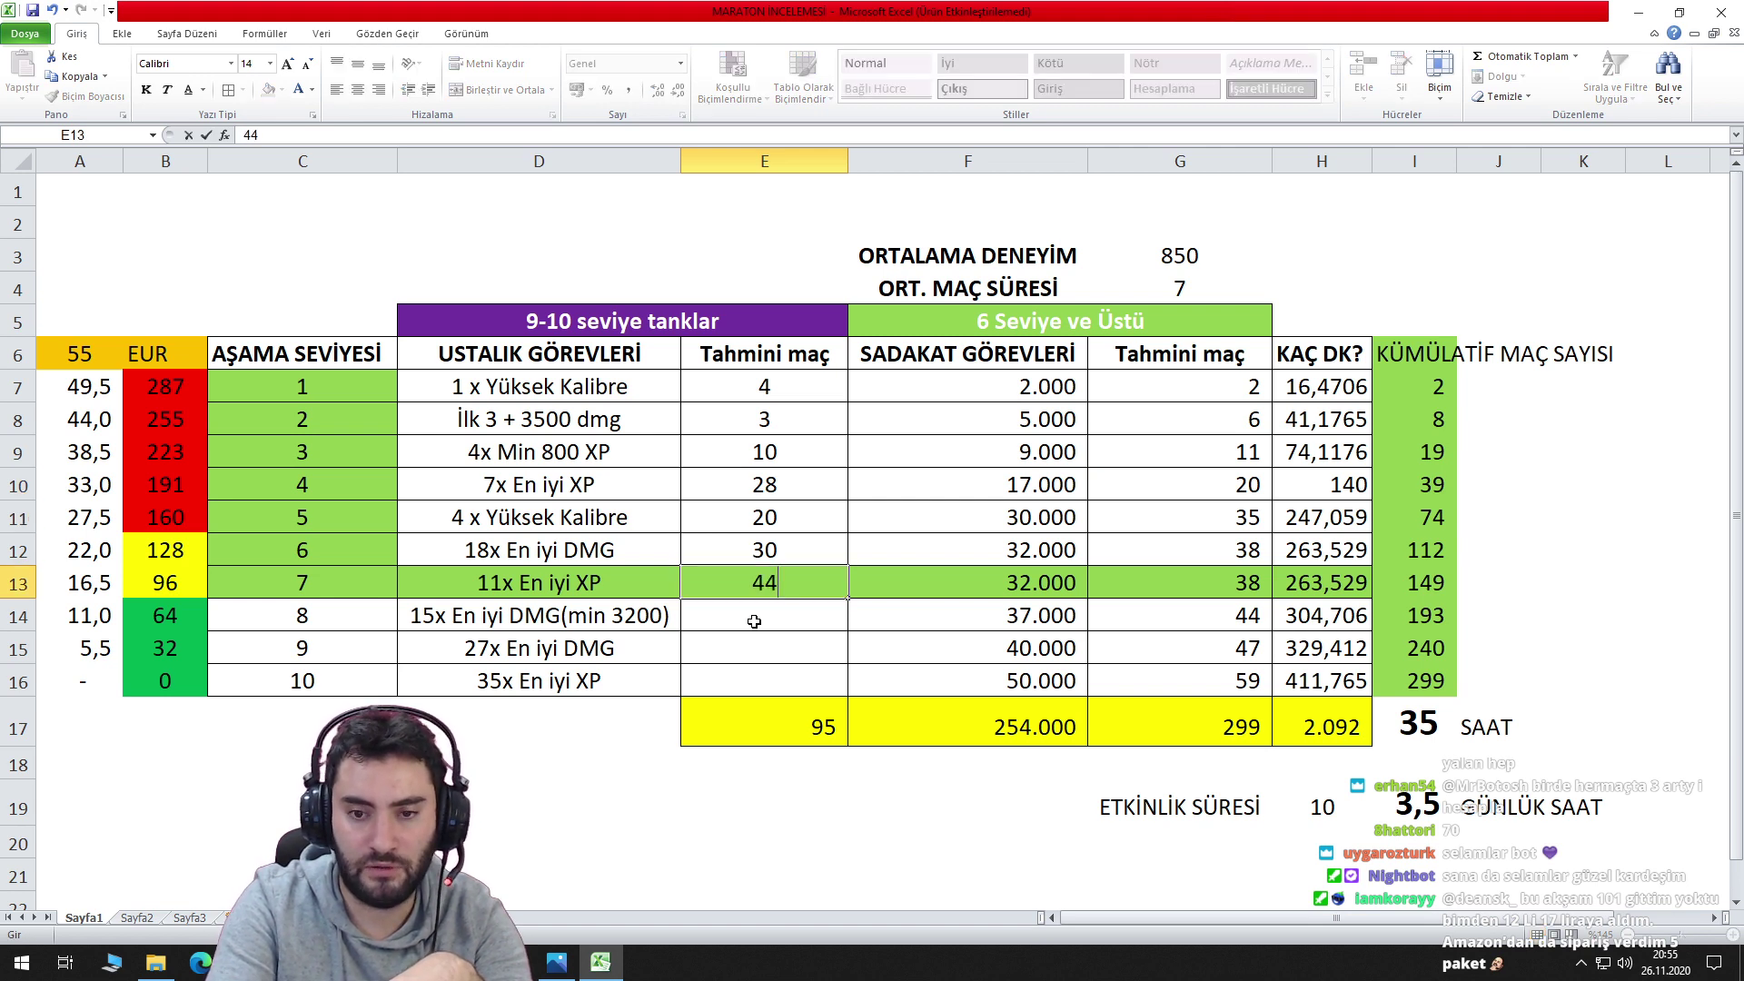
pyautogui.press('Return')
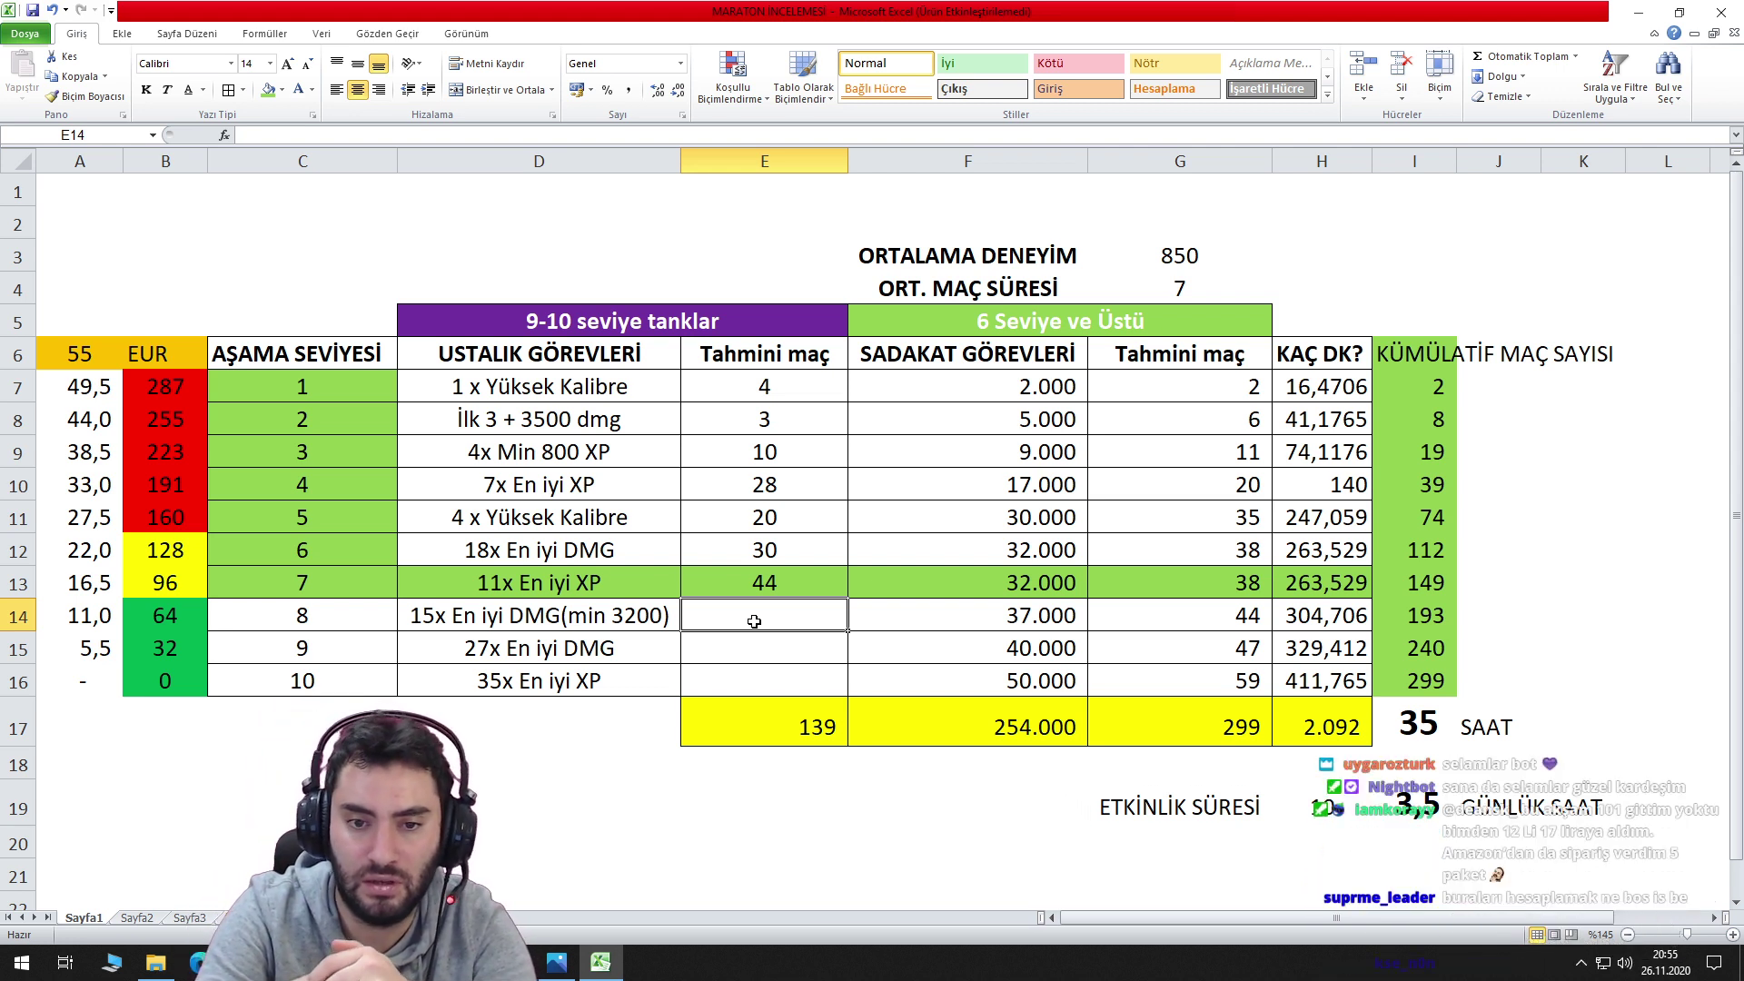
# Enter the estimated matches for the last three mastery tasks: 50 in E14, 50 in E15 and 100 in E16.
pyautogui.write('50')
pyautogui.press('Return')
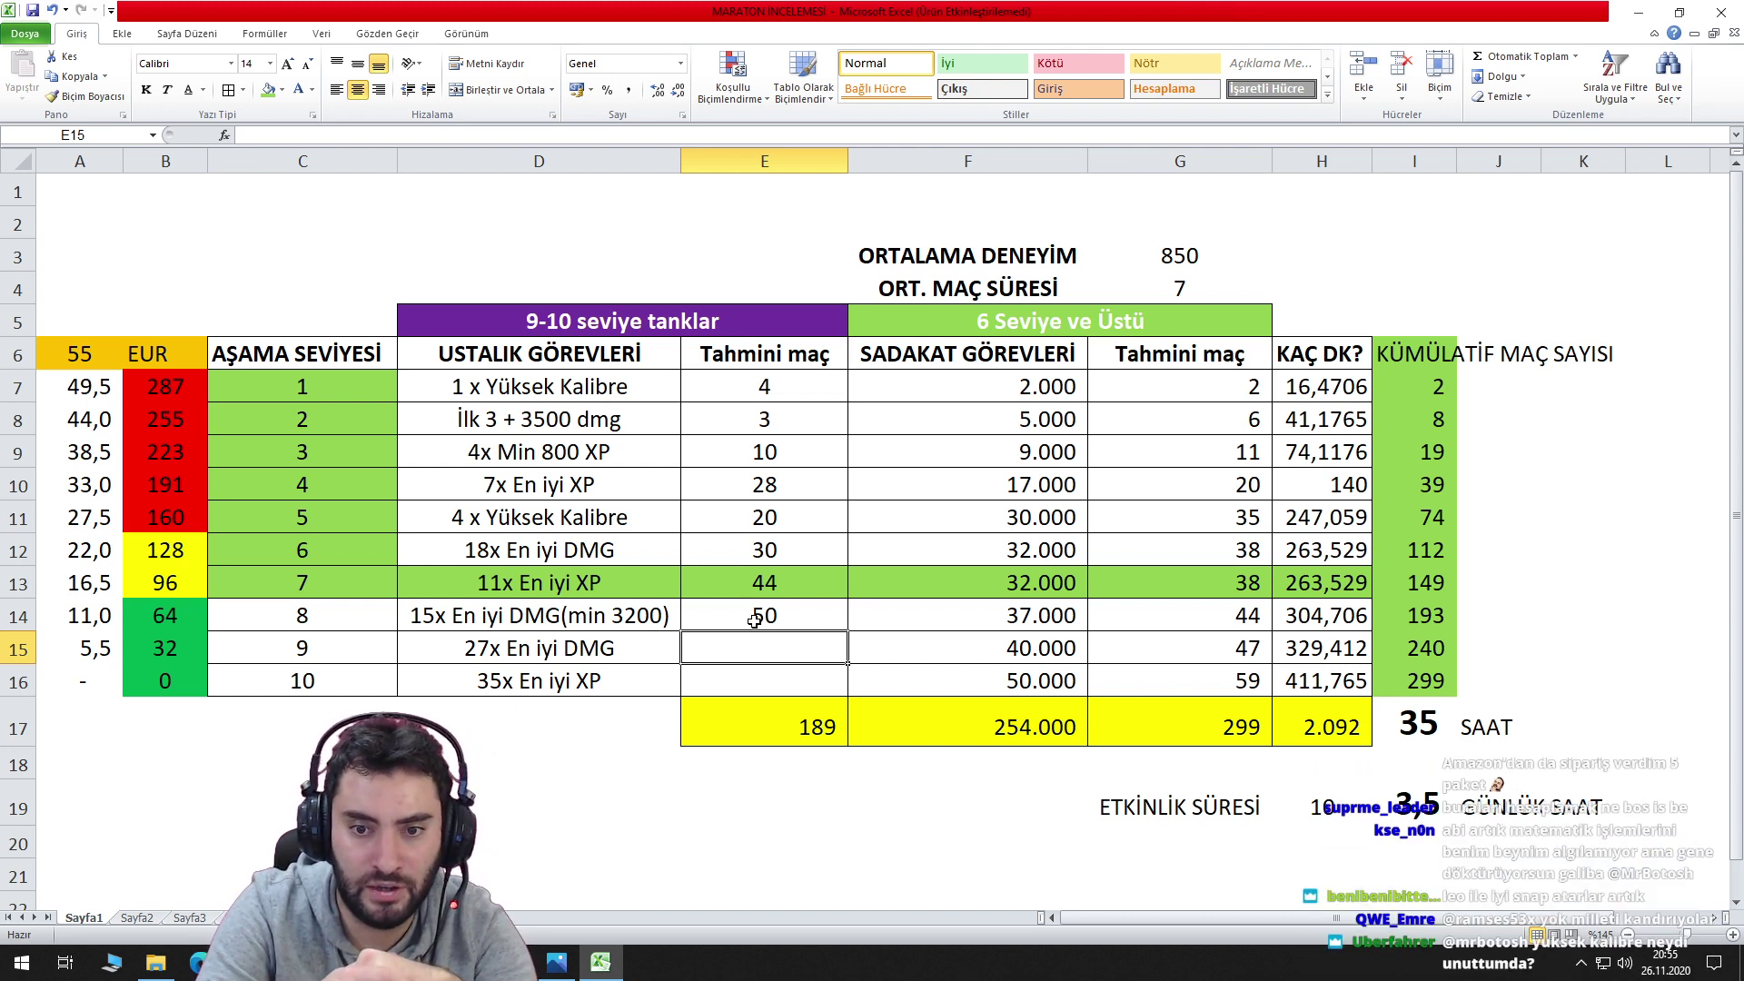
pyautogui.write('50')
pyautogui.press('Return')
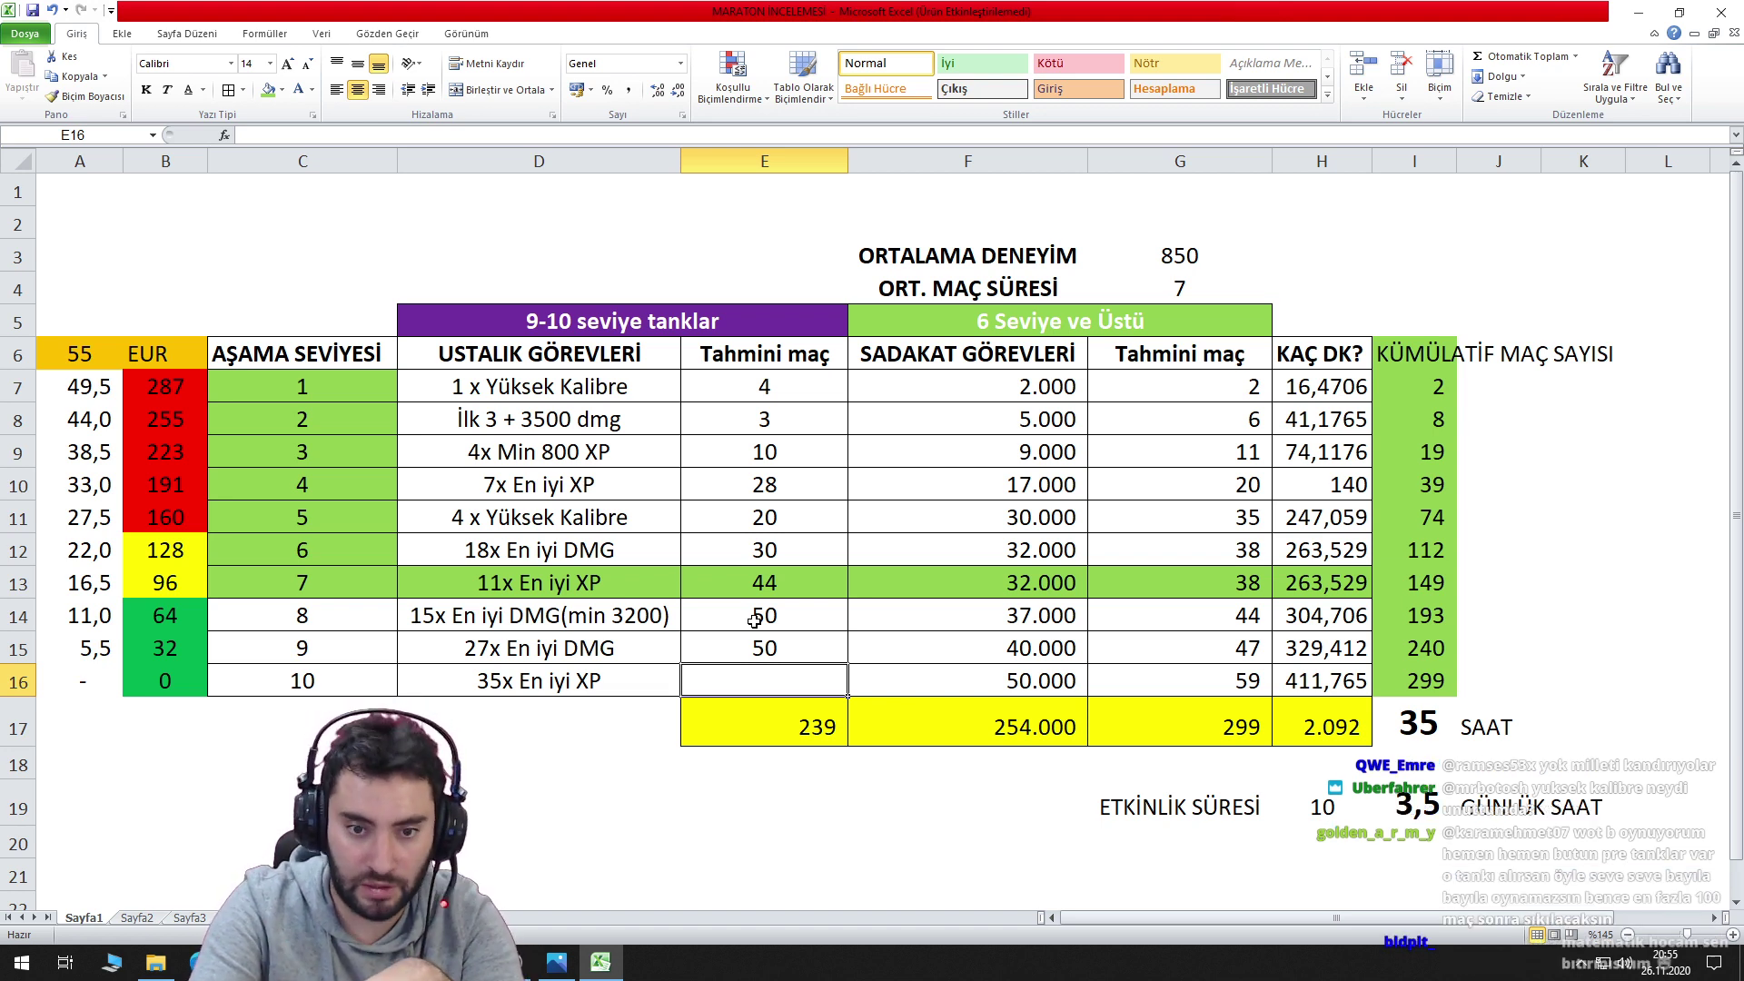
pyautogui.write('100')
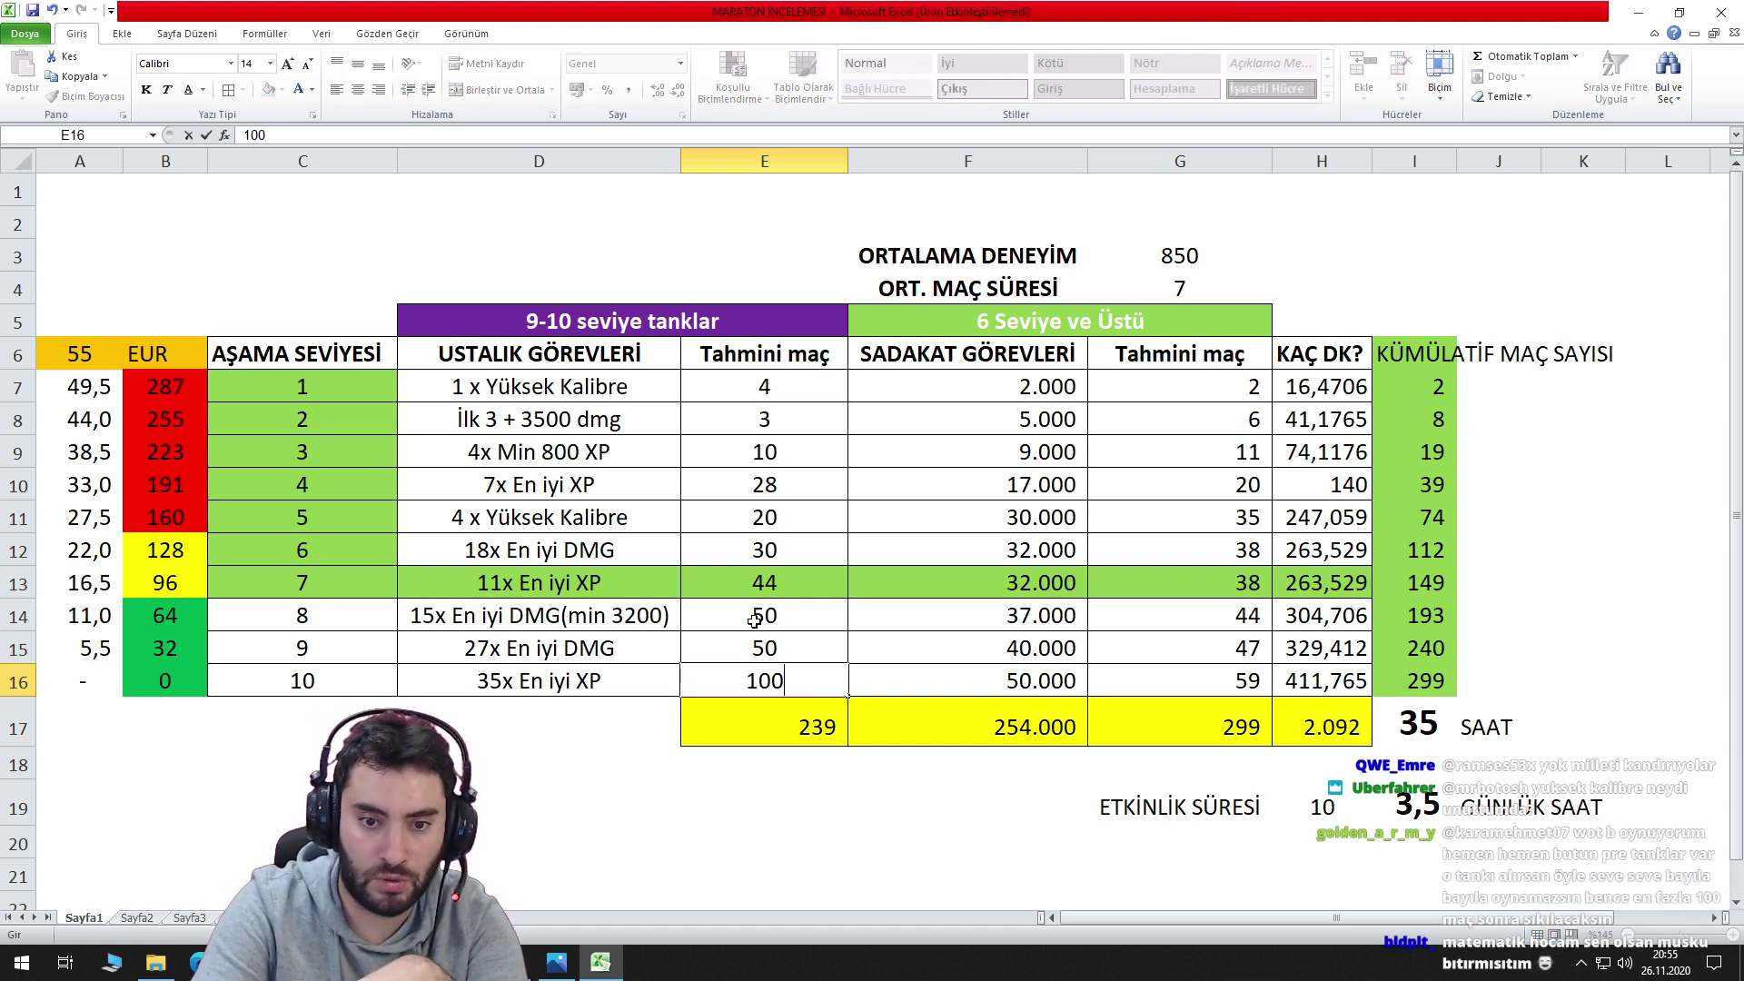
pyautogui.press('Return')
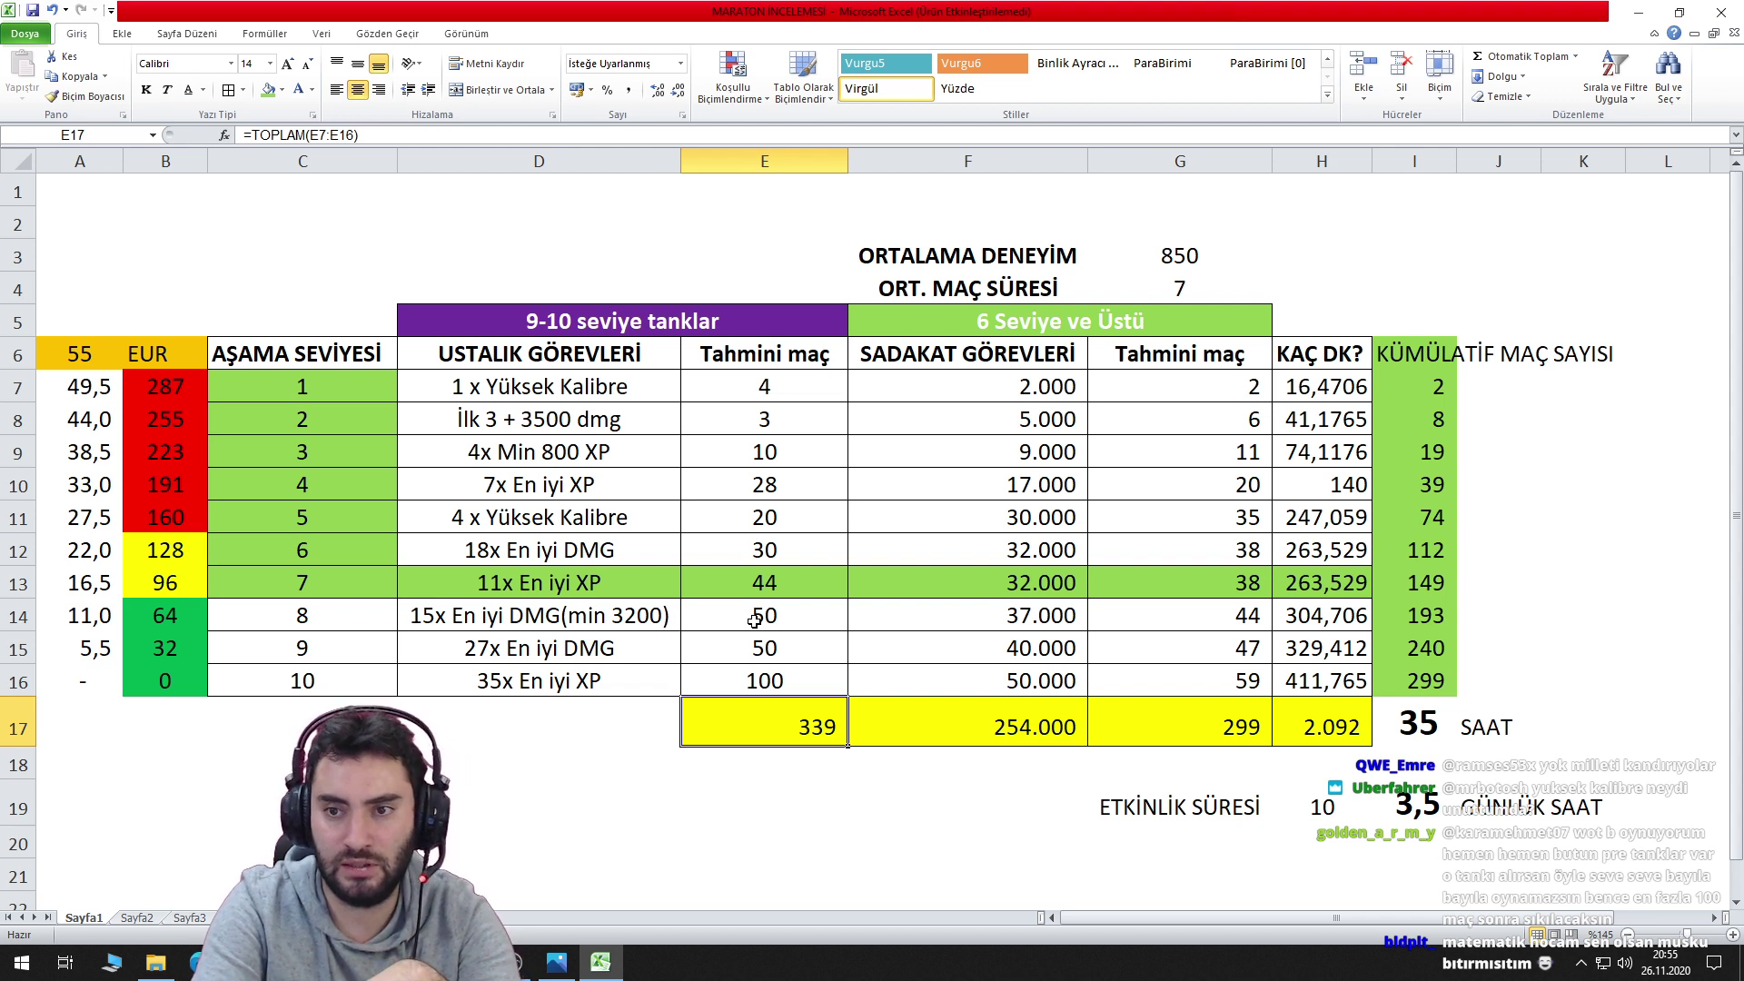
# Compare the estimated matches for the mastery tasks with those for the loyalty tasks, especially at stages 10 and 1.
pyautogui.press('Up')
pyautogui.press('Up')
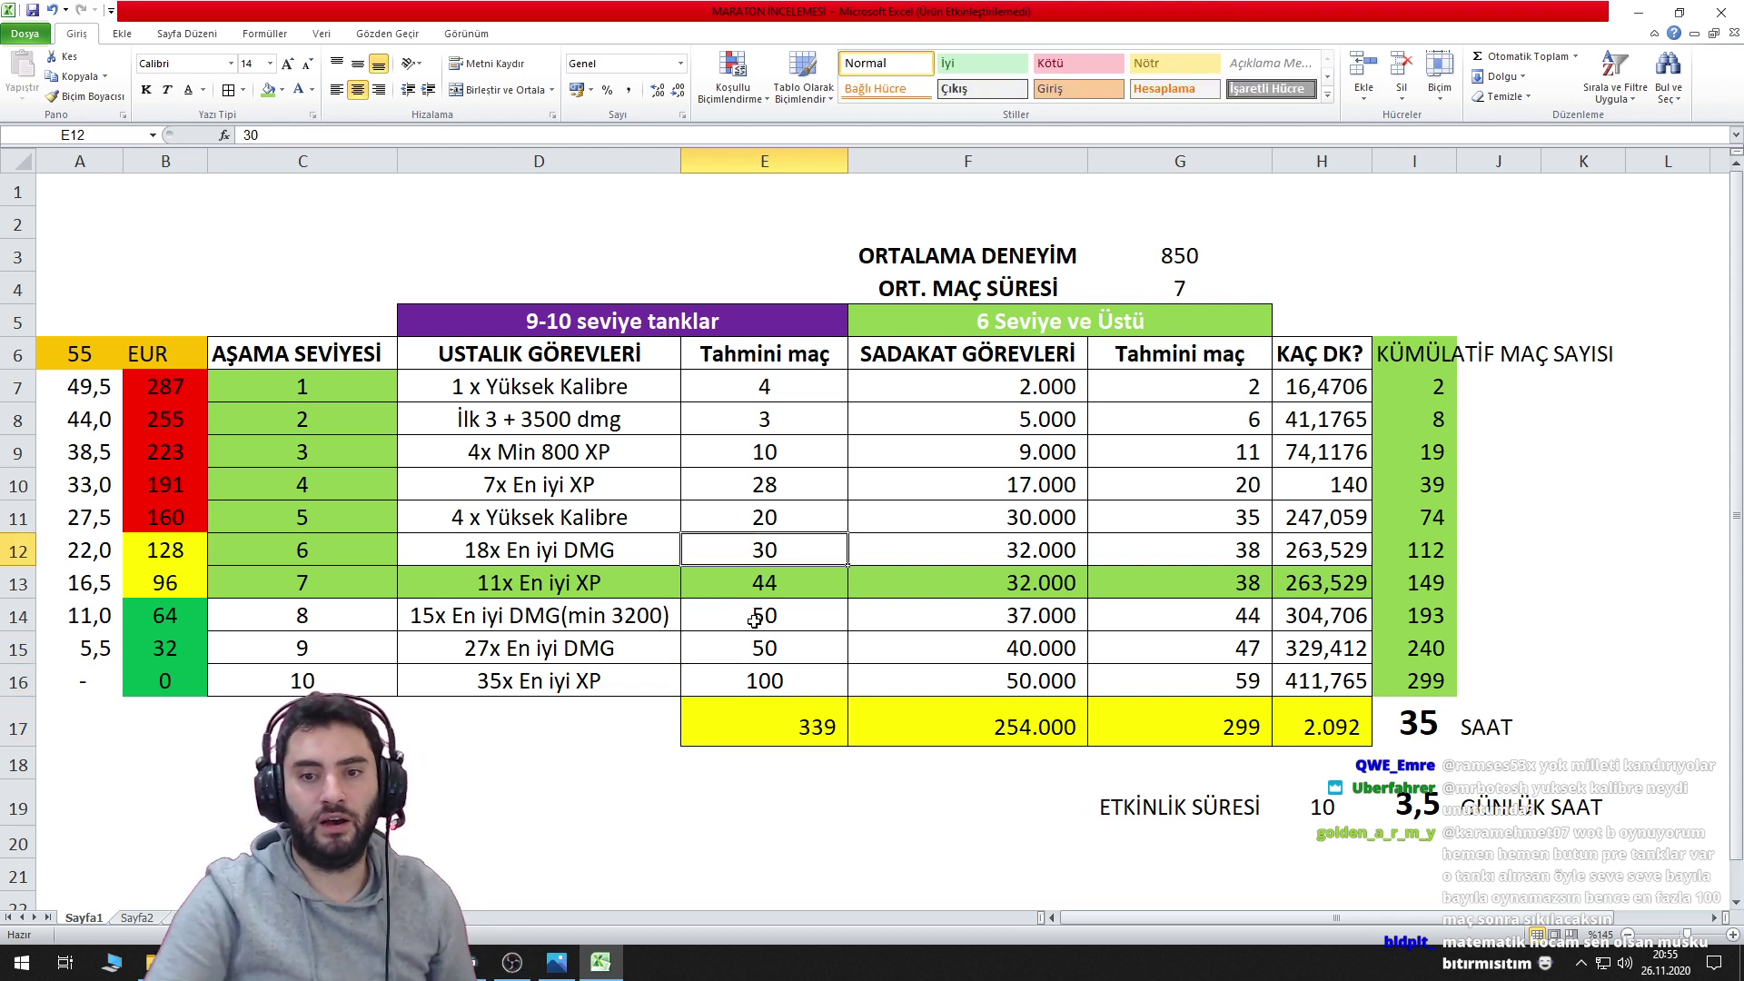
pyautogui.moveTo(799, 386); pyautogui.dragTo(820, 616)
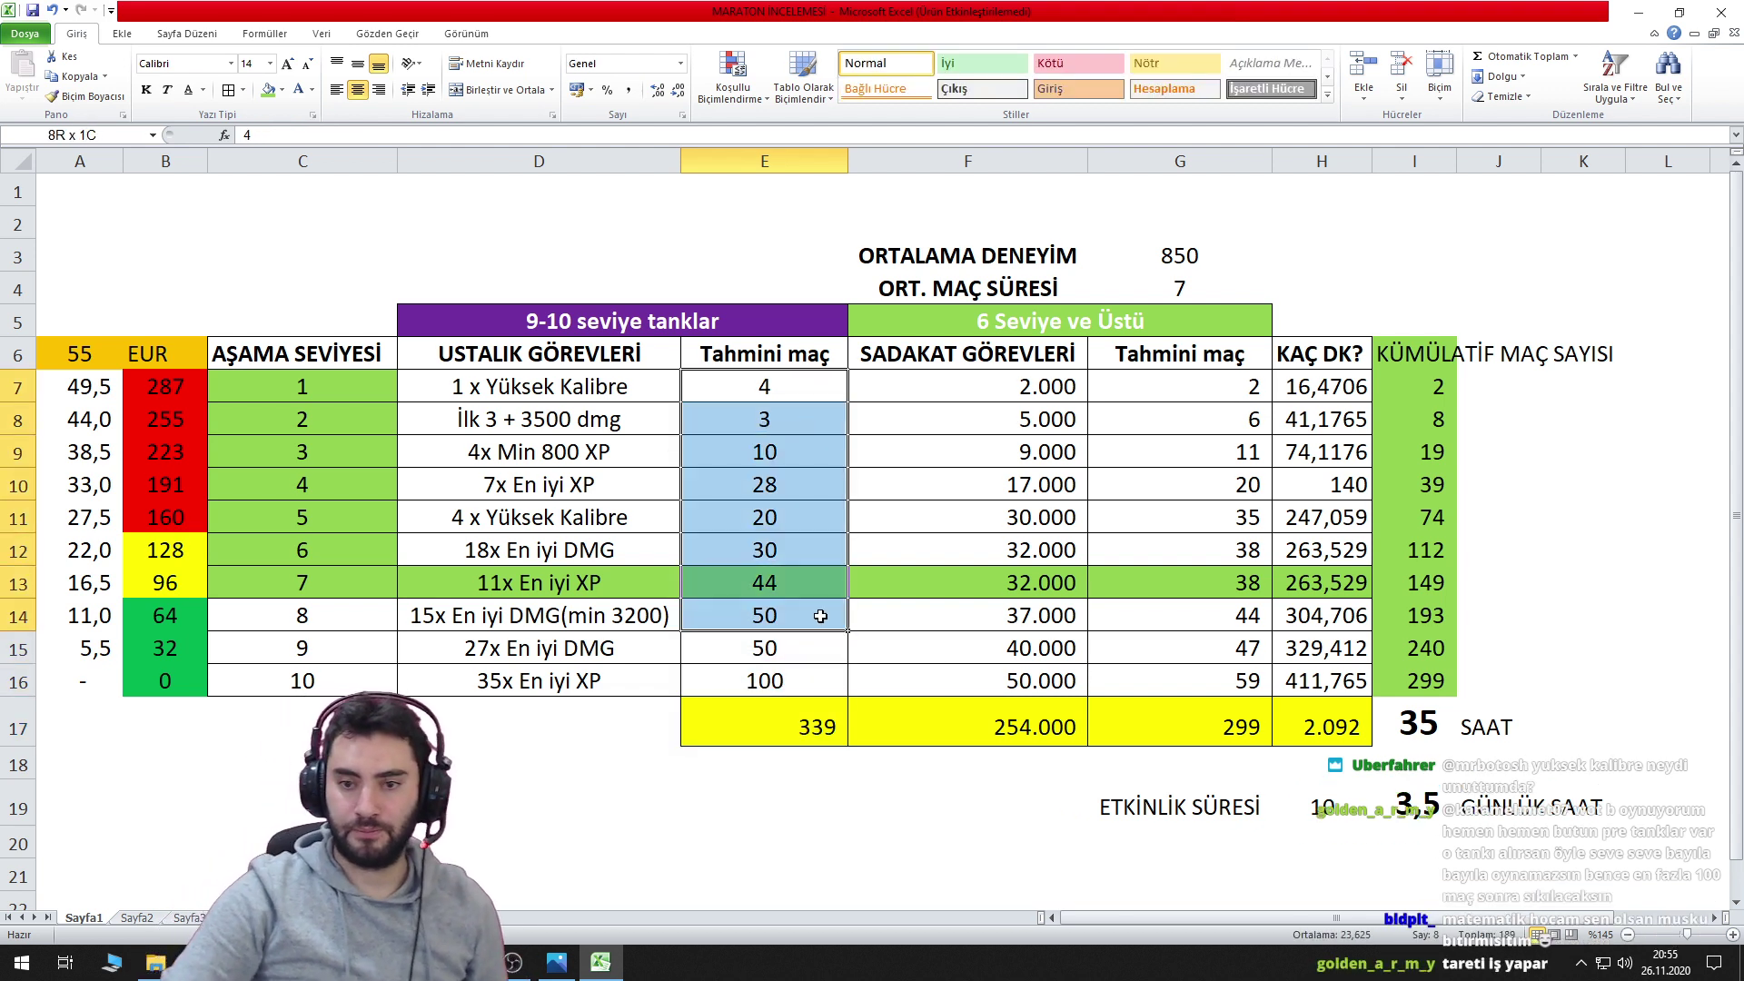
pyautogui.click(727, 335)
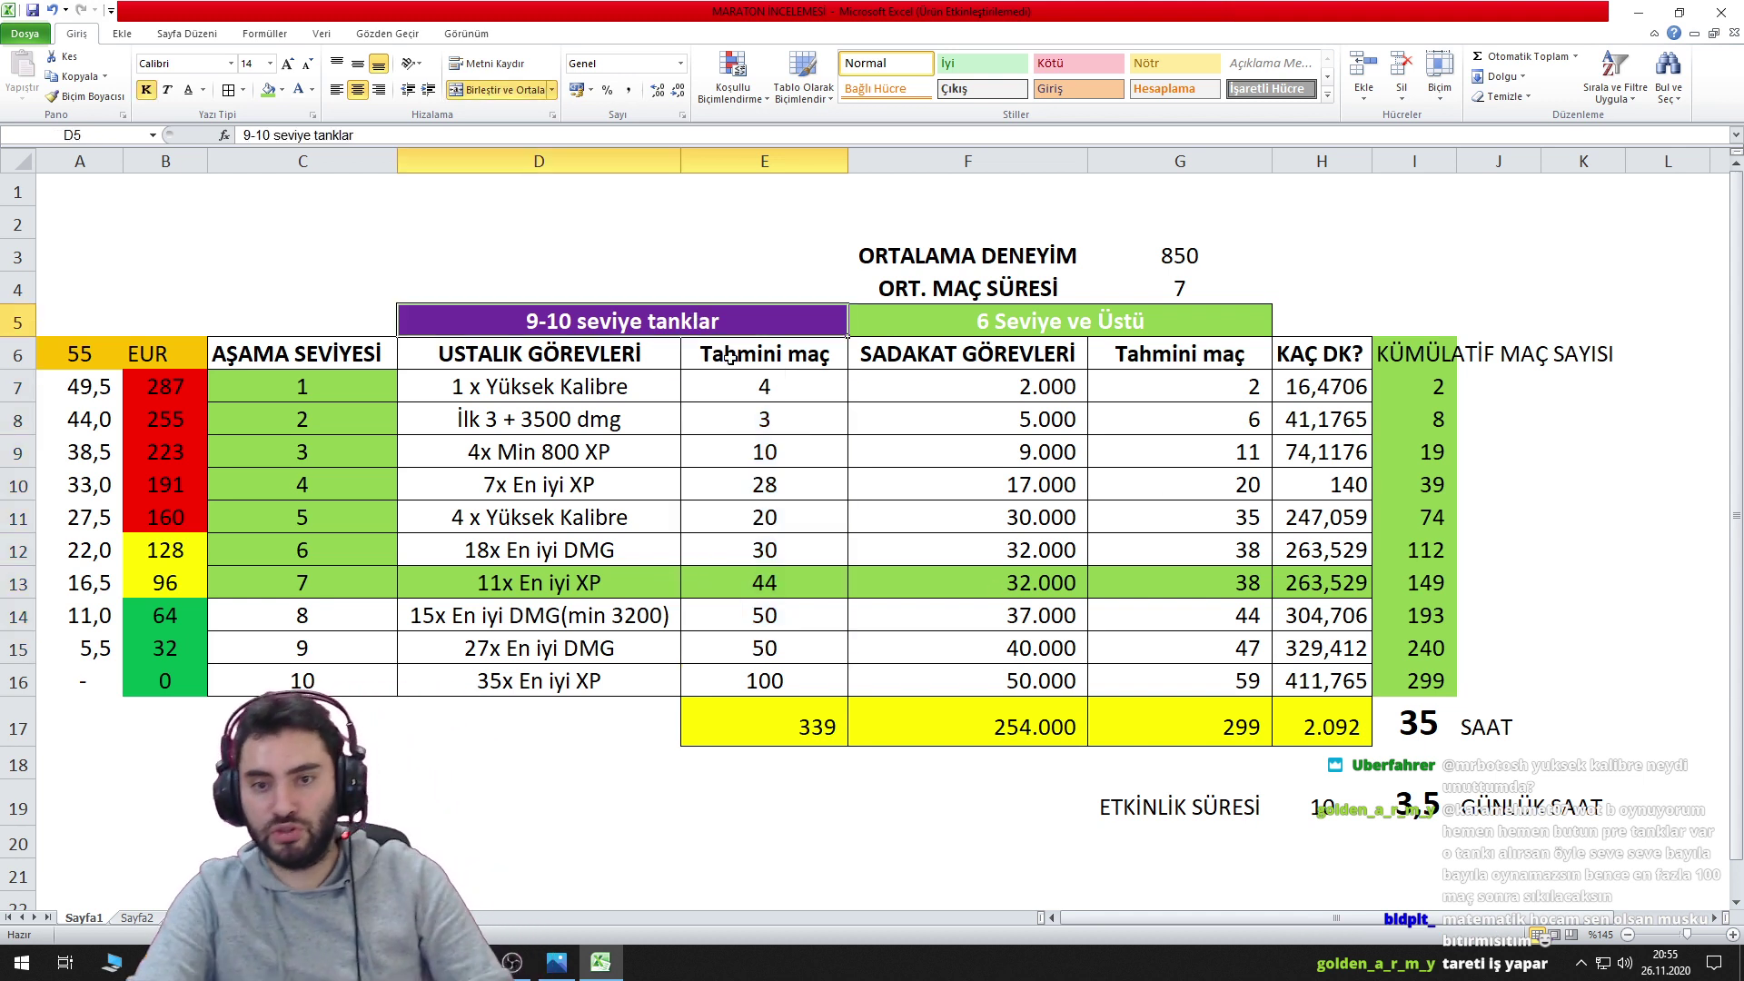
pyautogui.moveTo(1038, 382); pyautogui.dragTo(1150, 681)
pyautogui.click(1140, 460)
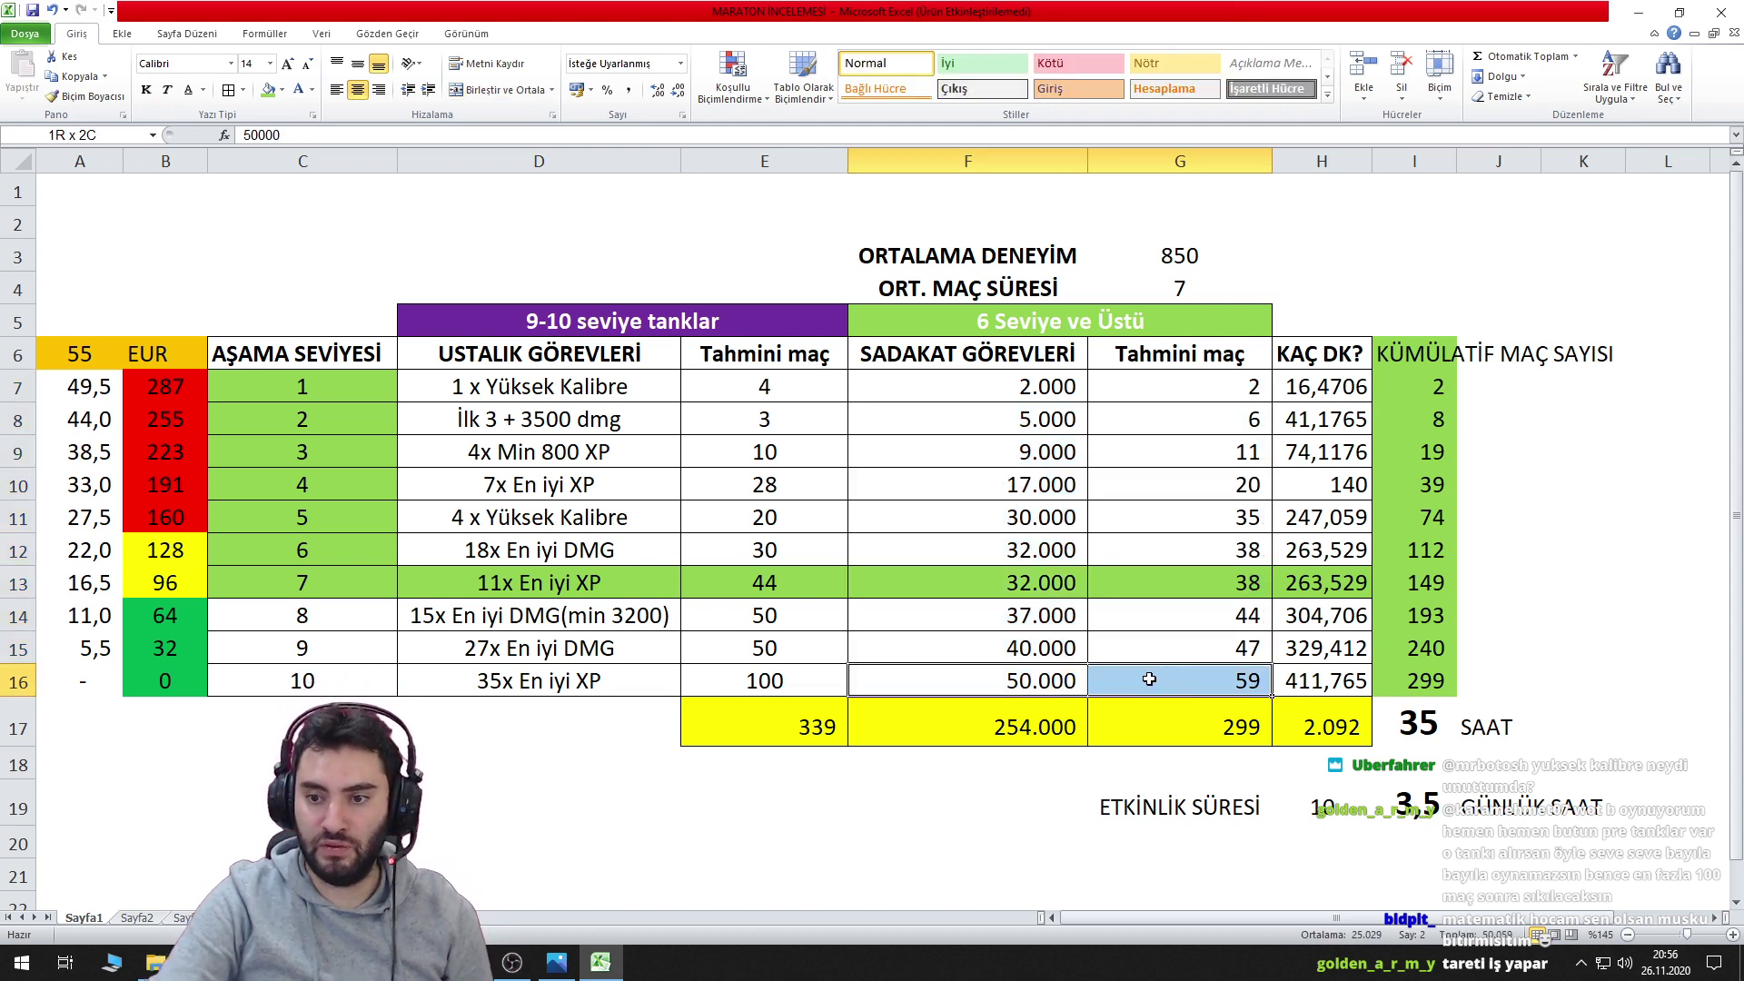
pyautogui.moveTo(519, 684); pyautogui.dragTo(725, 682)
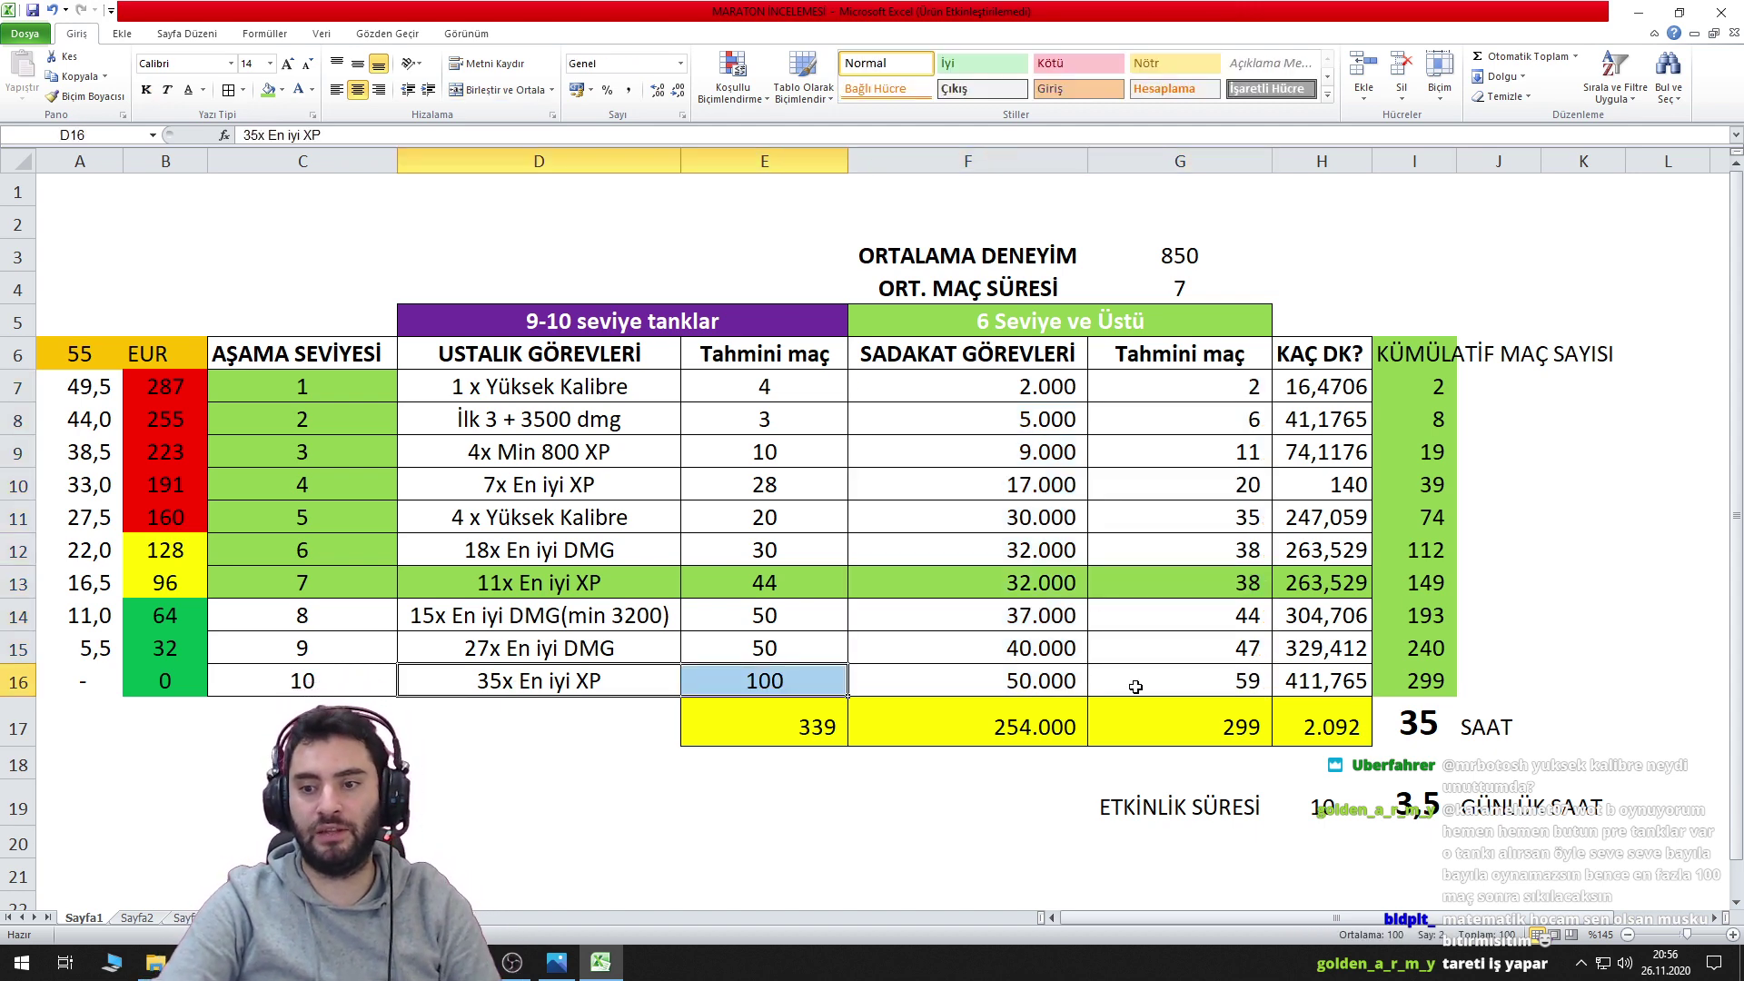
pyautogui.click(1173, 688)
pyautogui.click(573, 682)
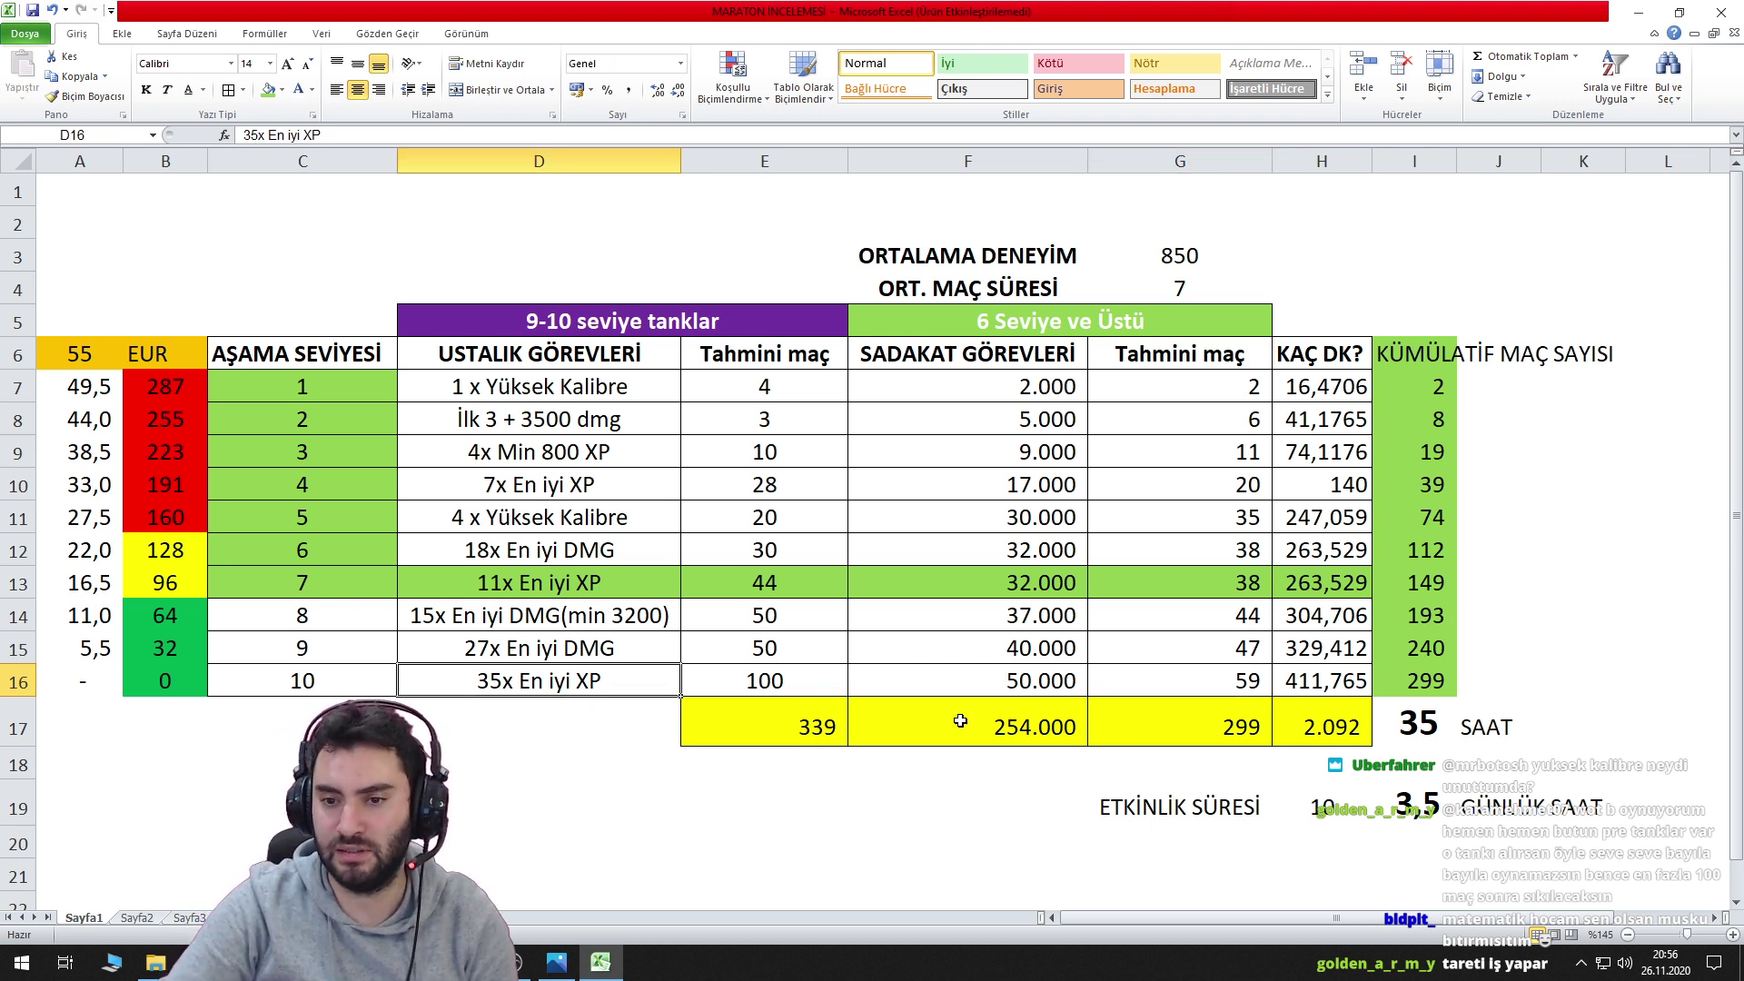
pyautogui.click(1004, 680)
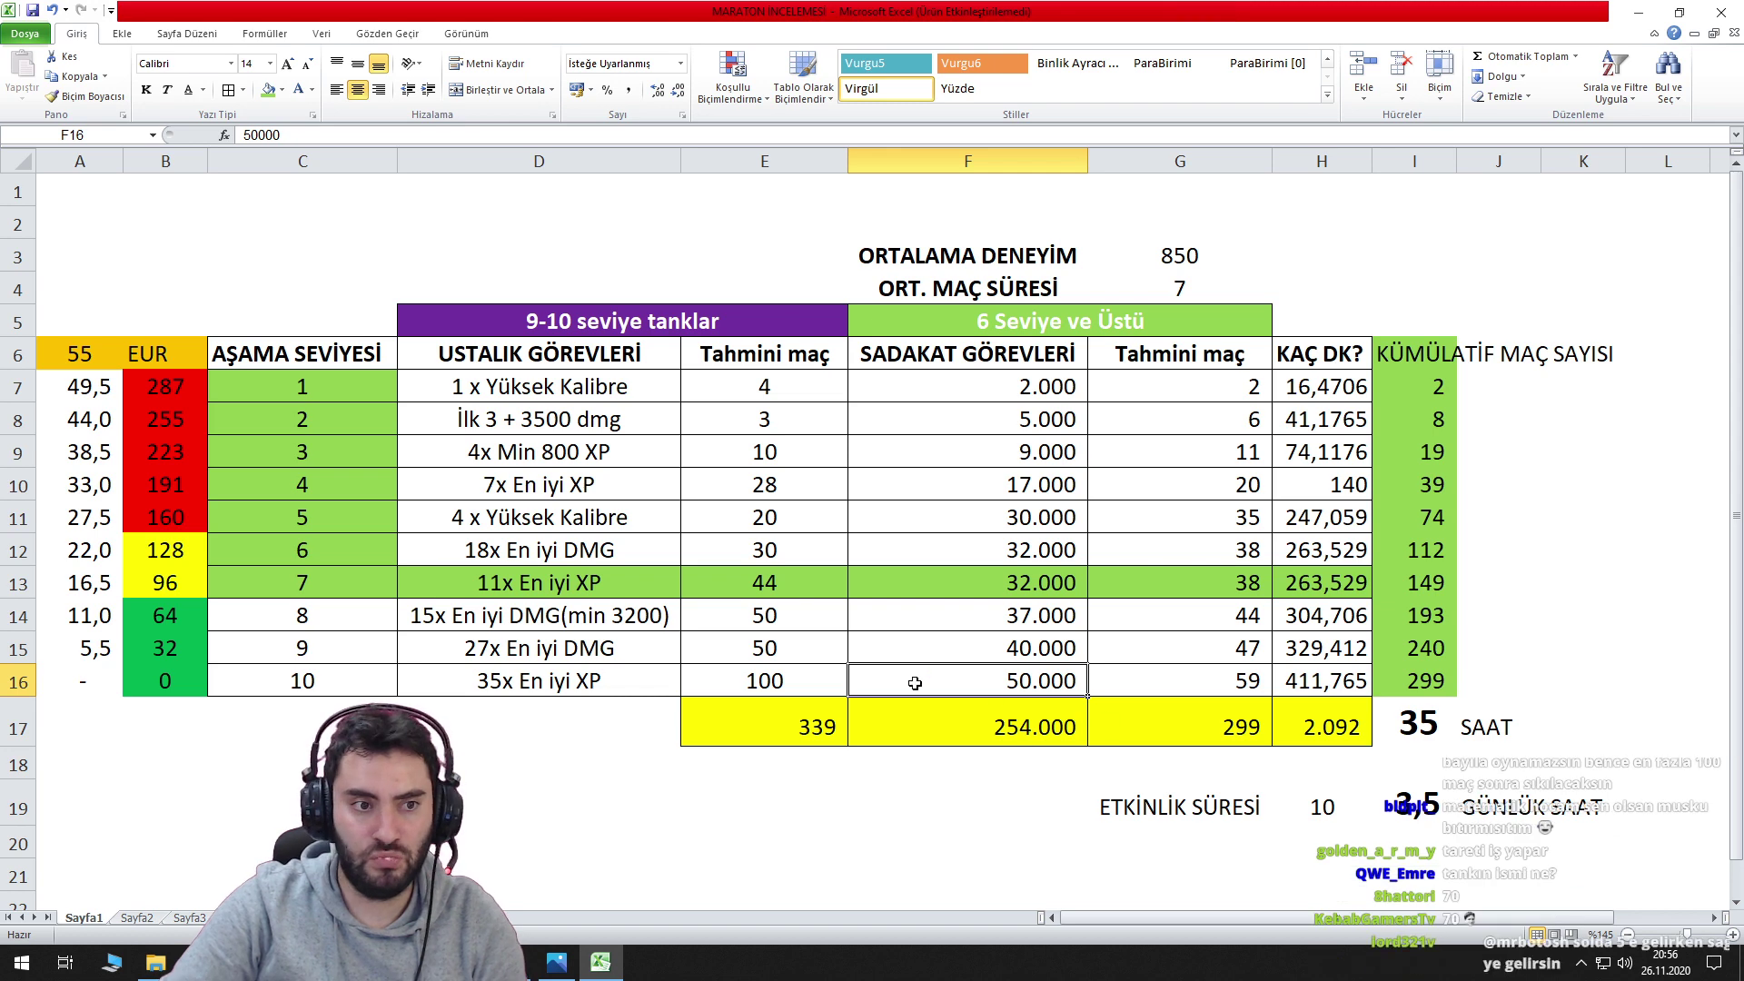
pyautogui.click(773, 659)
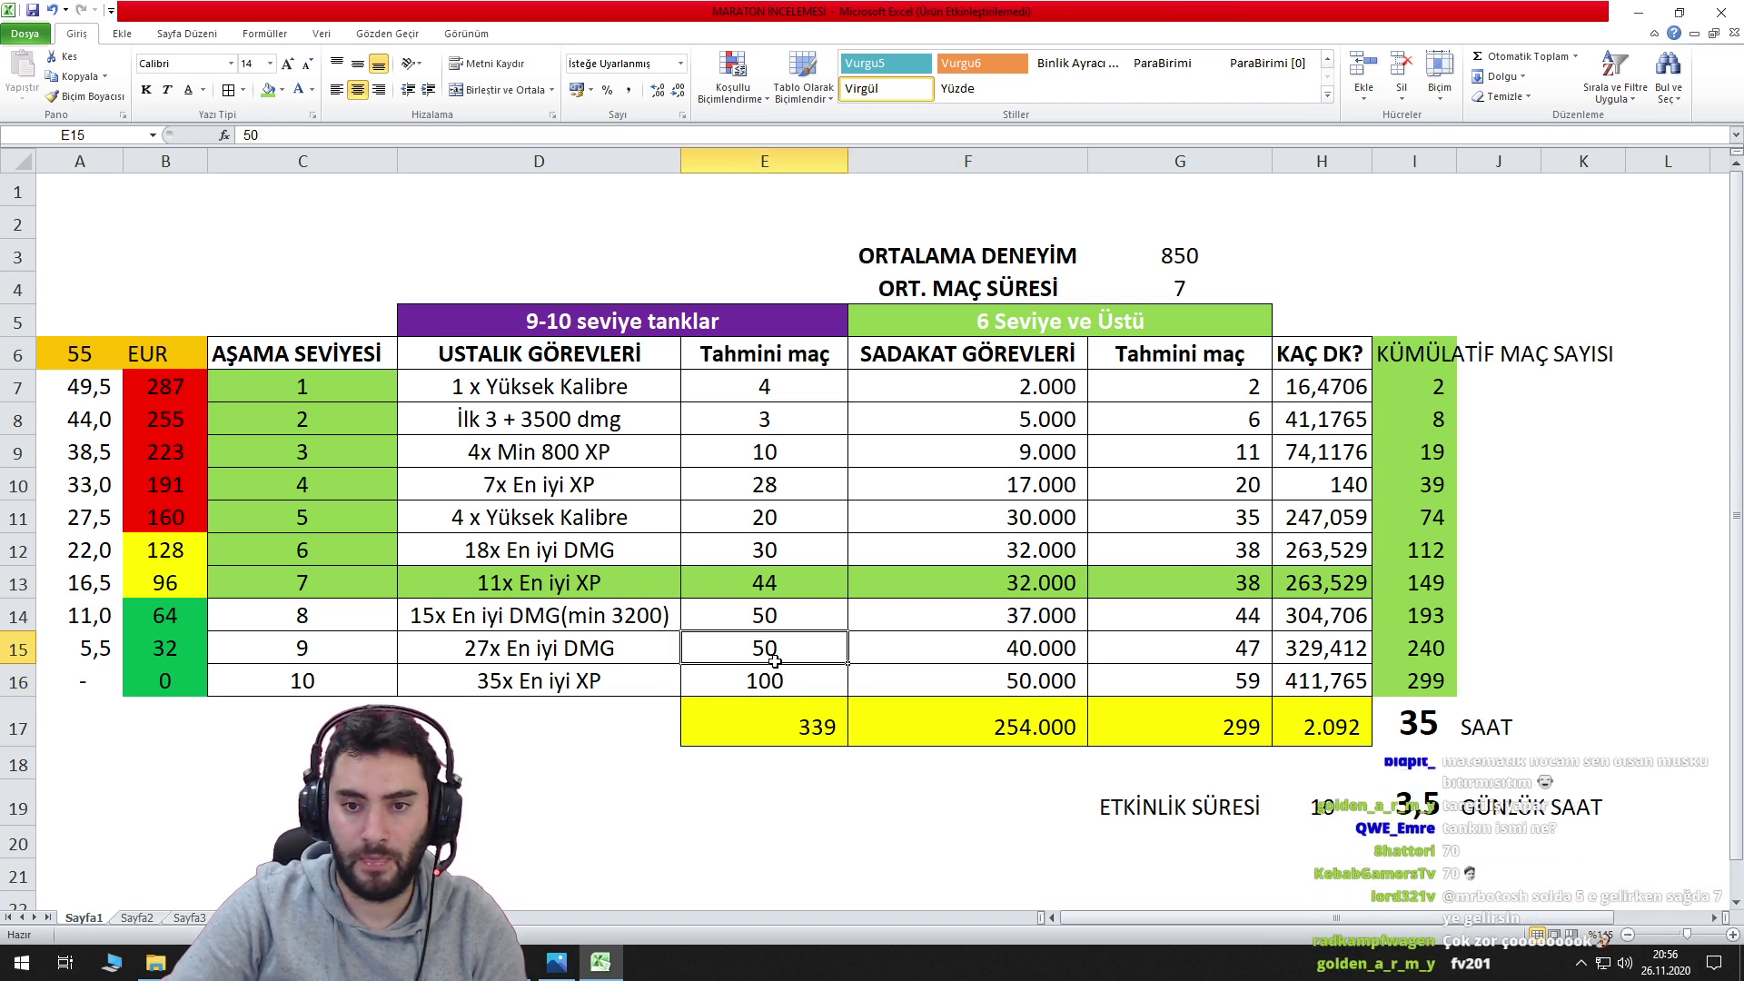
pyautogui.click(808, 381)
pyautogui.click(1175, 382)
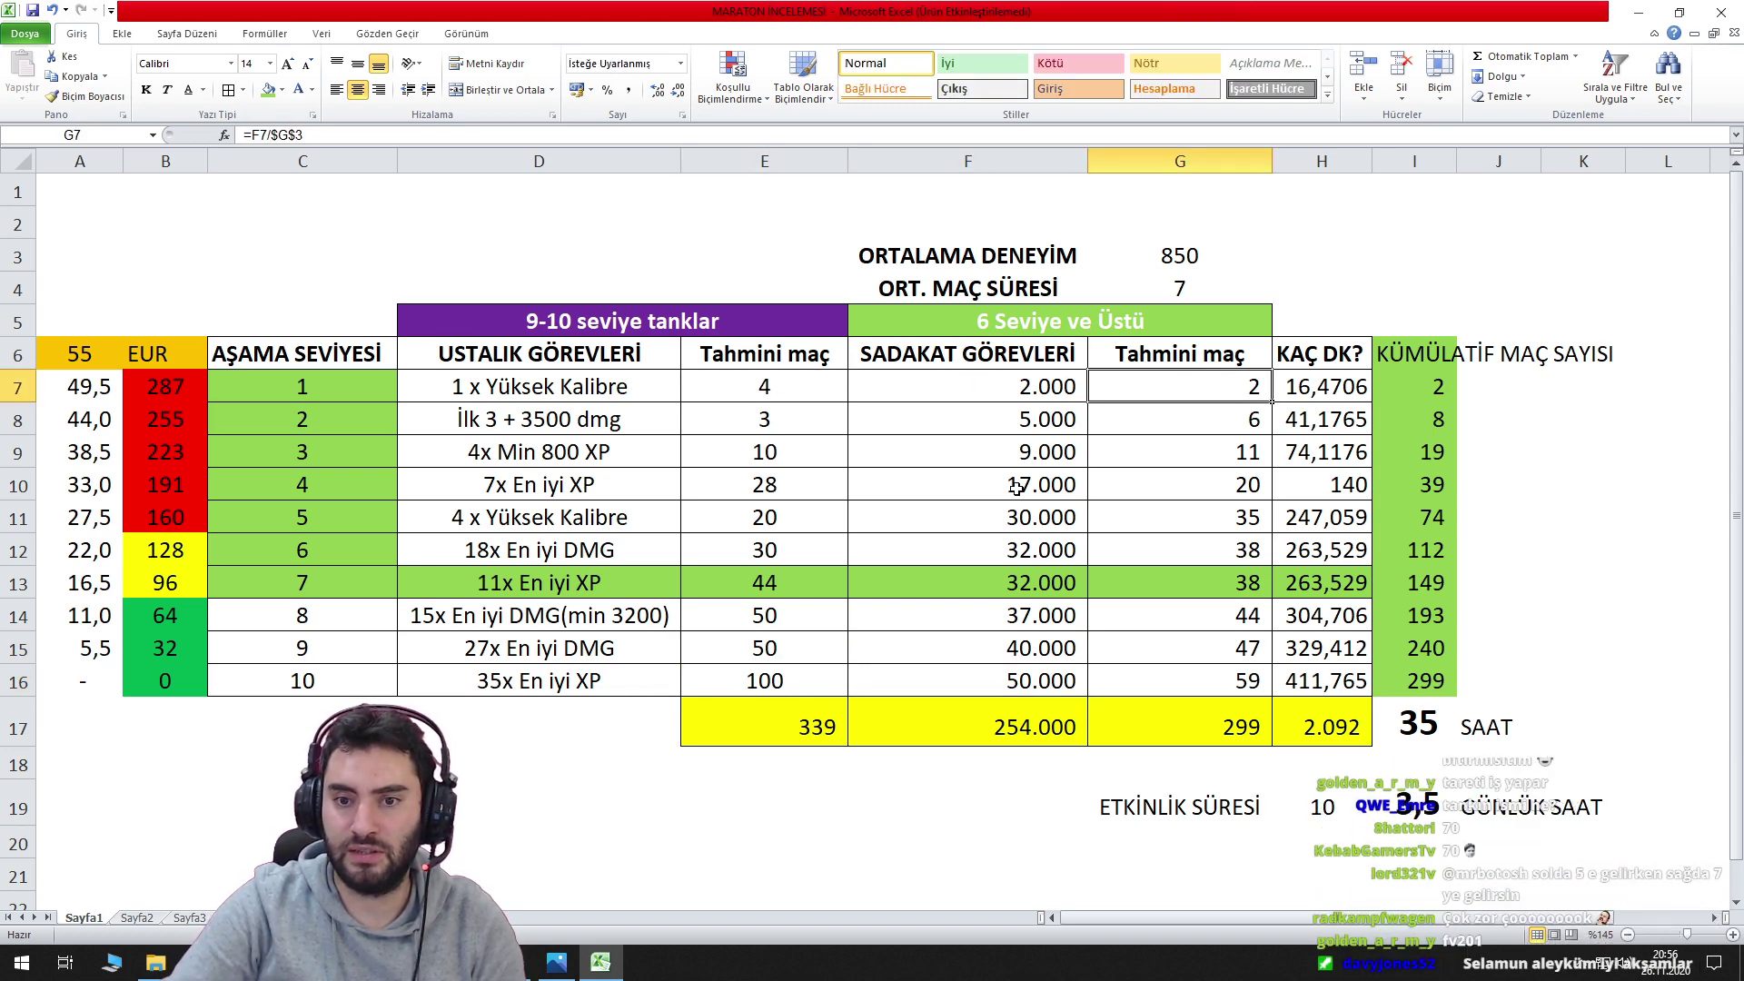
pyautogui.click(931, 328)
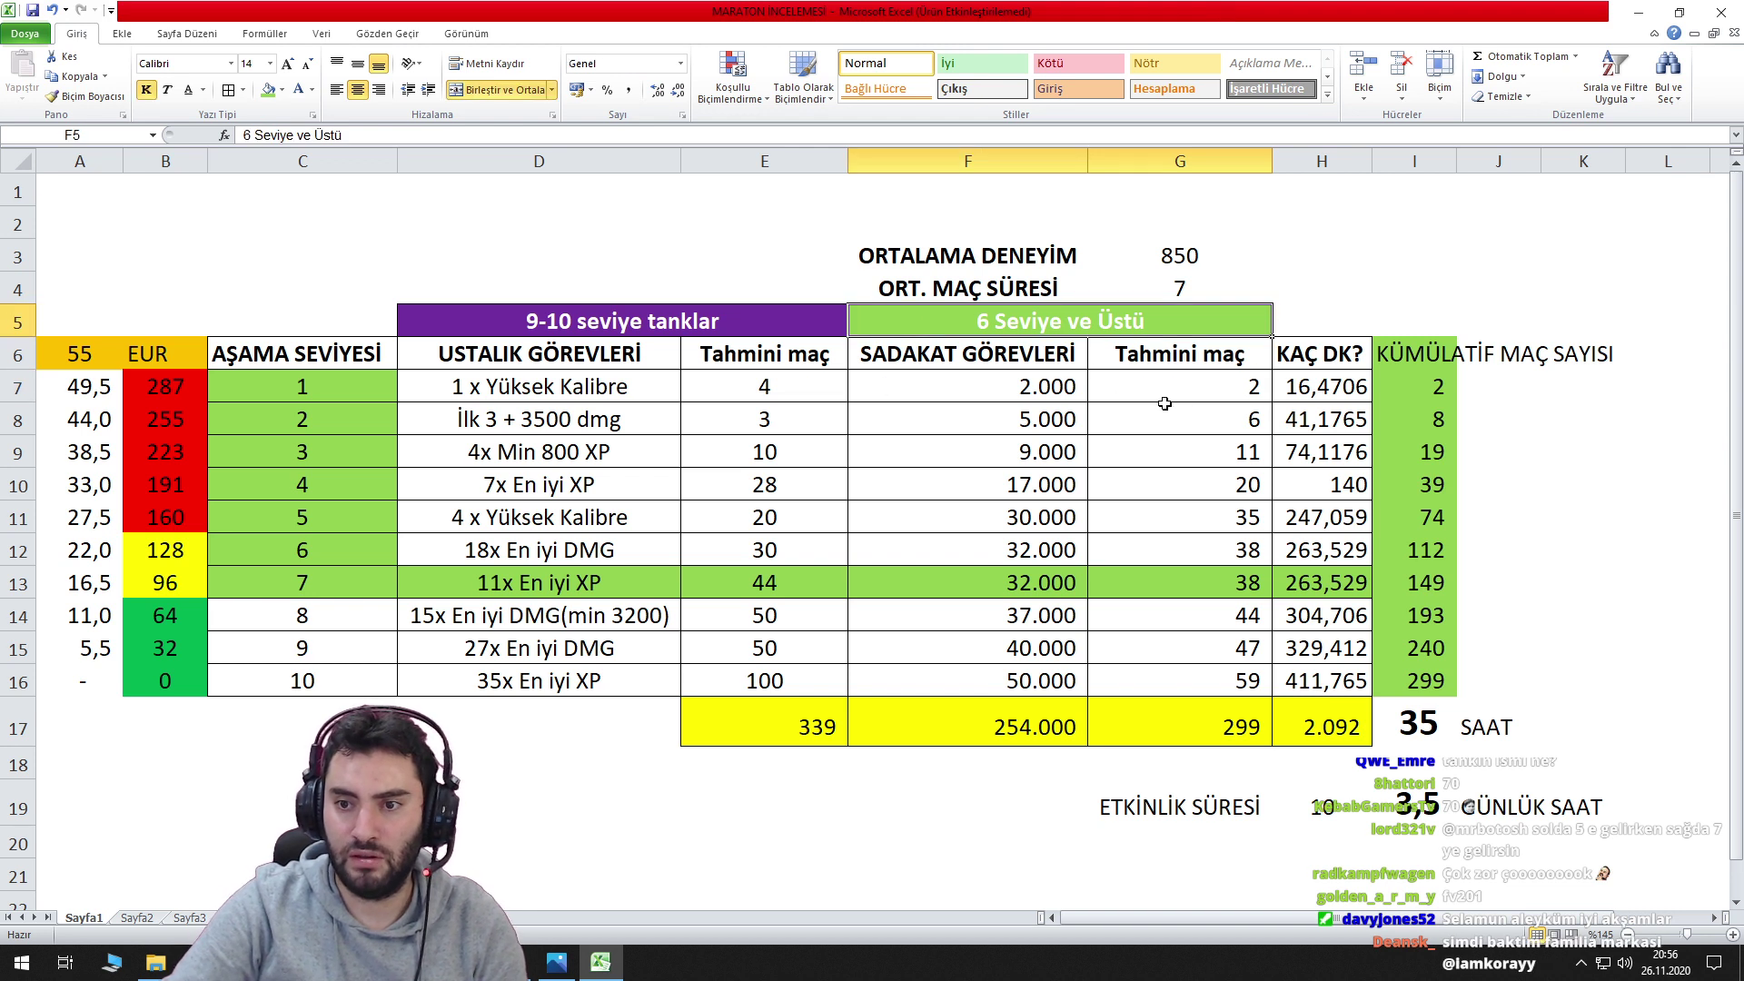
# Fill the stage 1 loyalty task cell F7 with orange.
pyautogui.click(1003, 388)
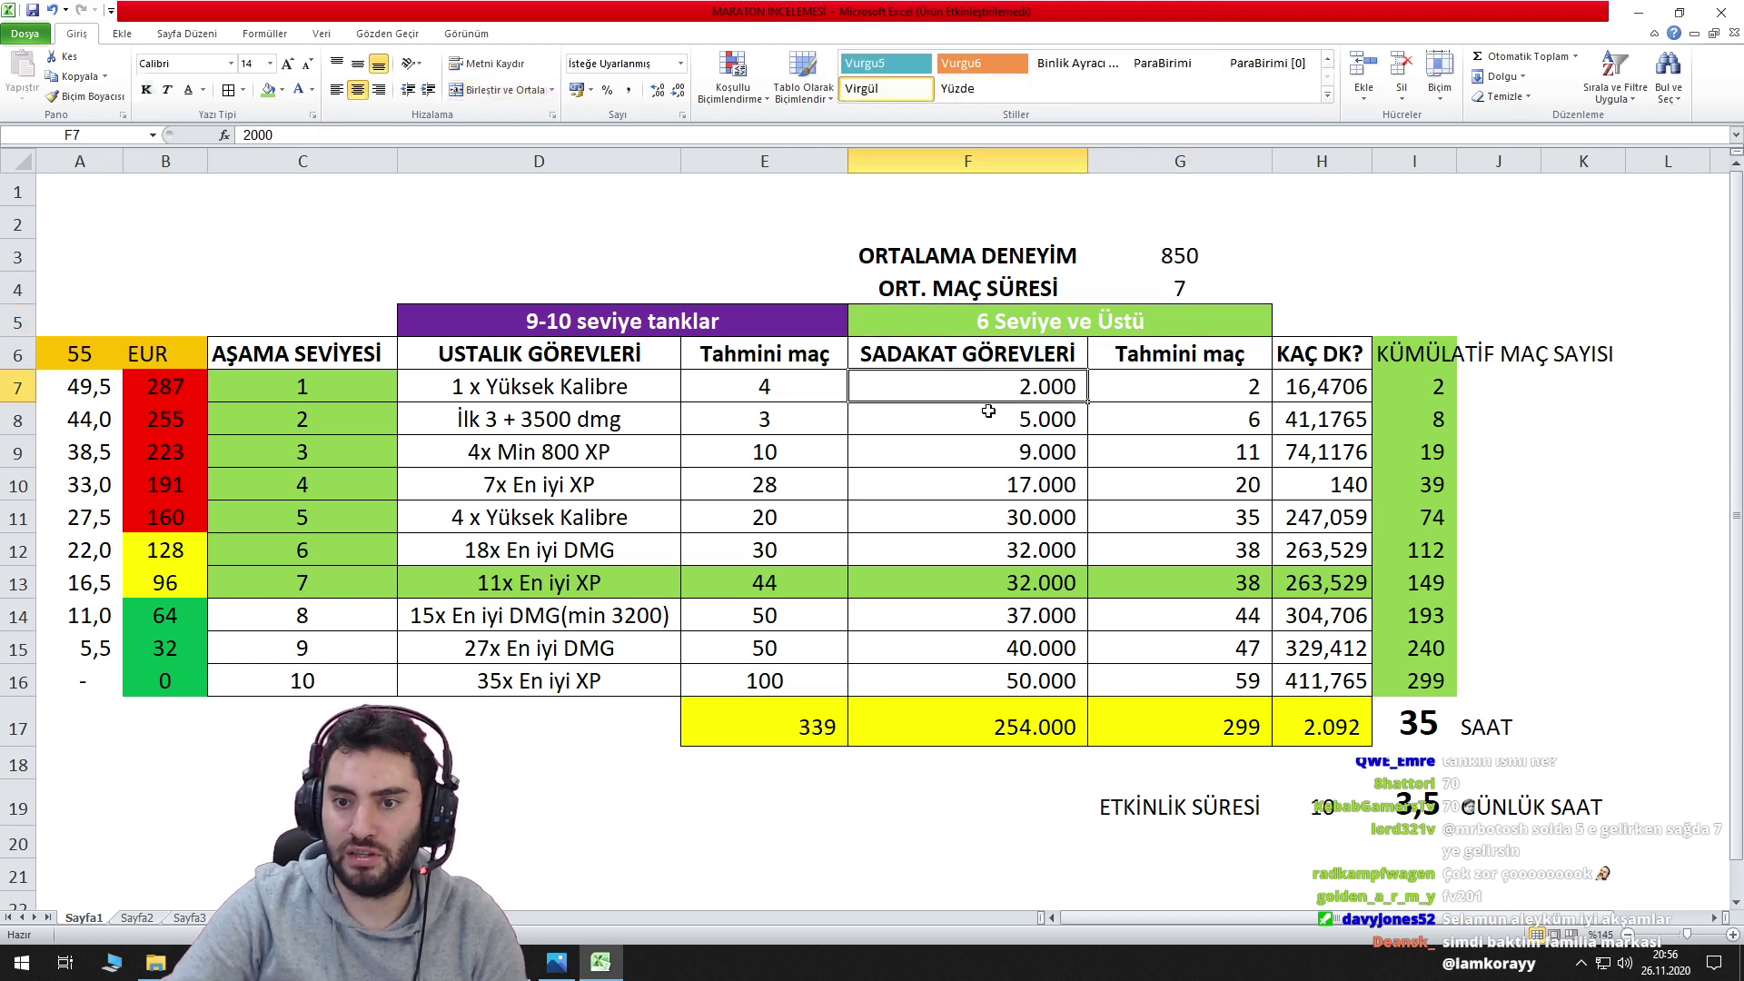
pyautogui.click(284, 90)
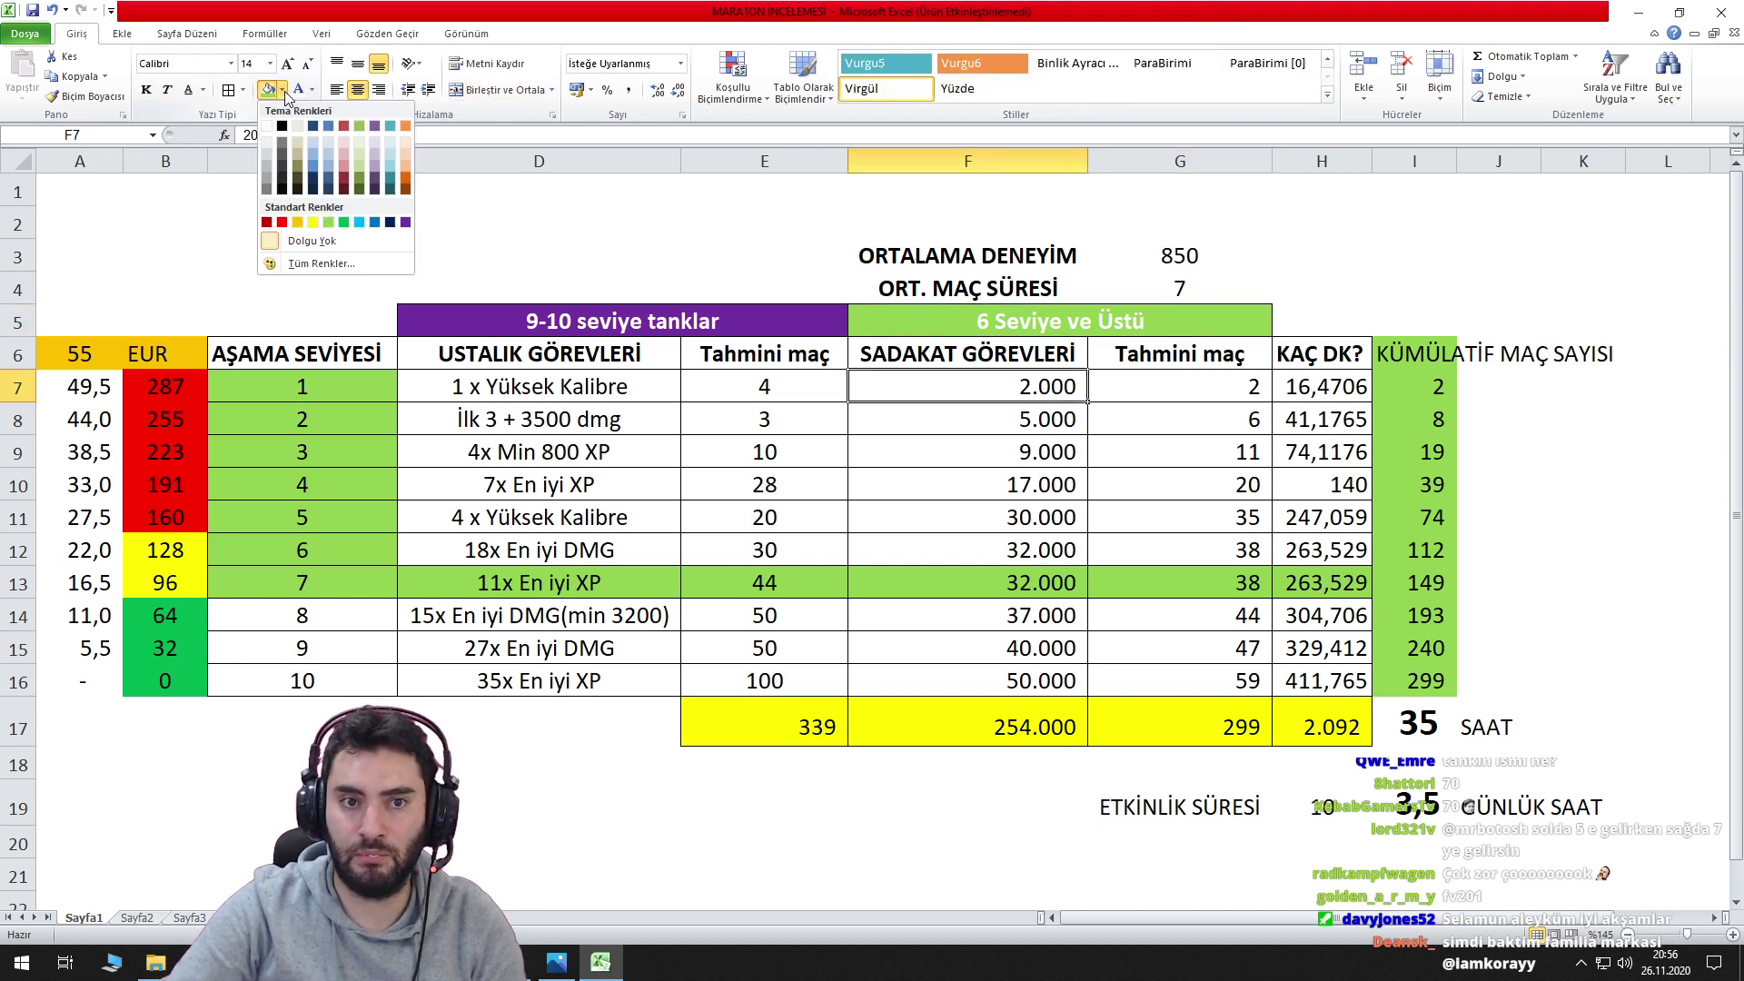
pyautogui.click(298, 222)
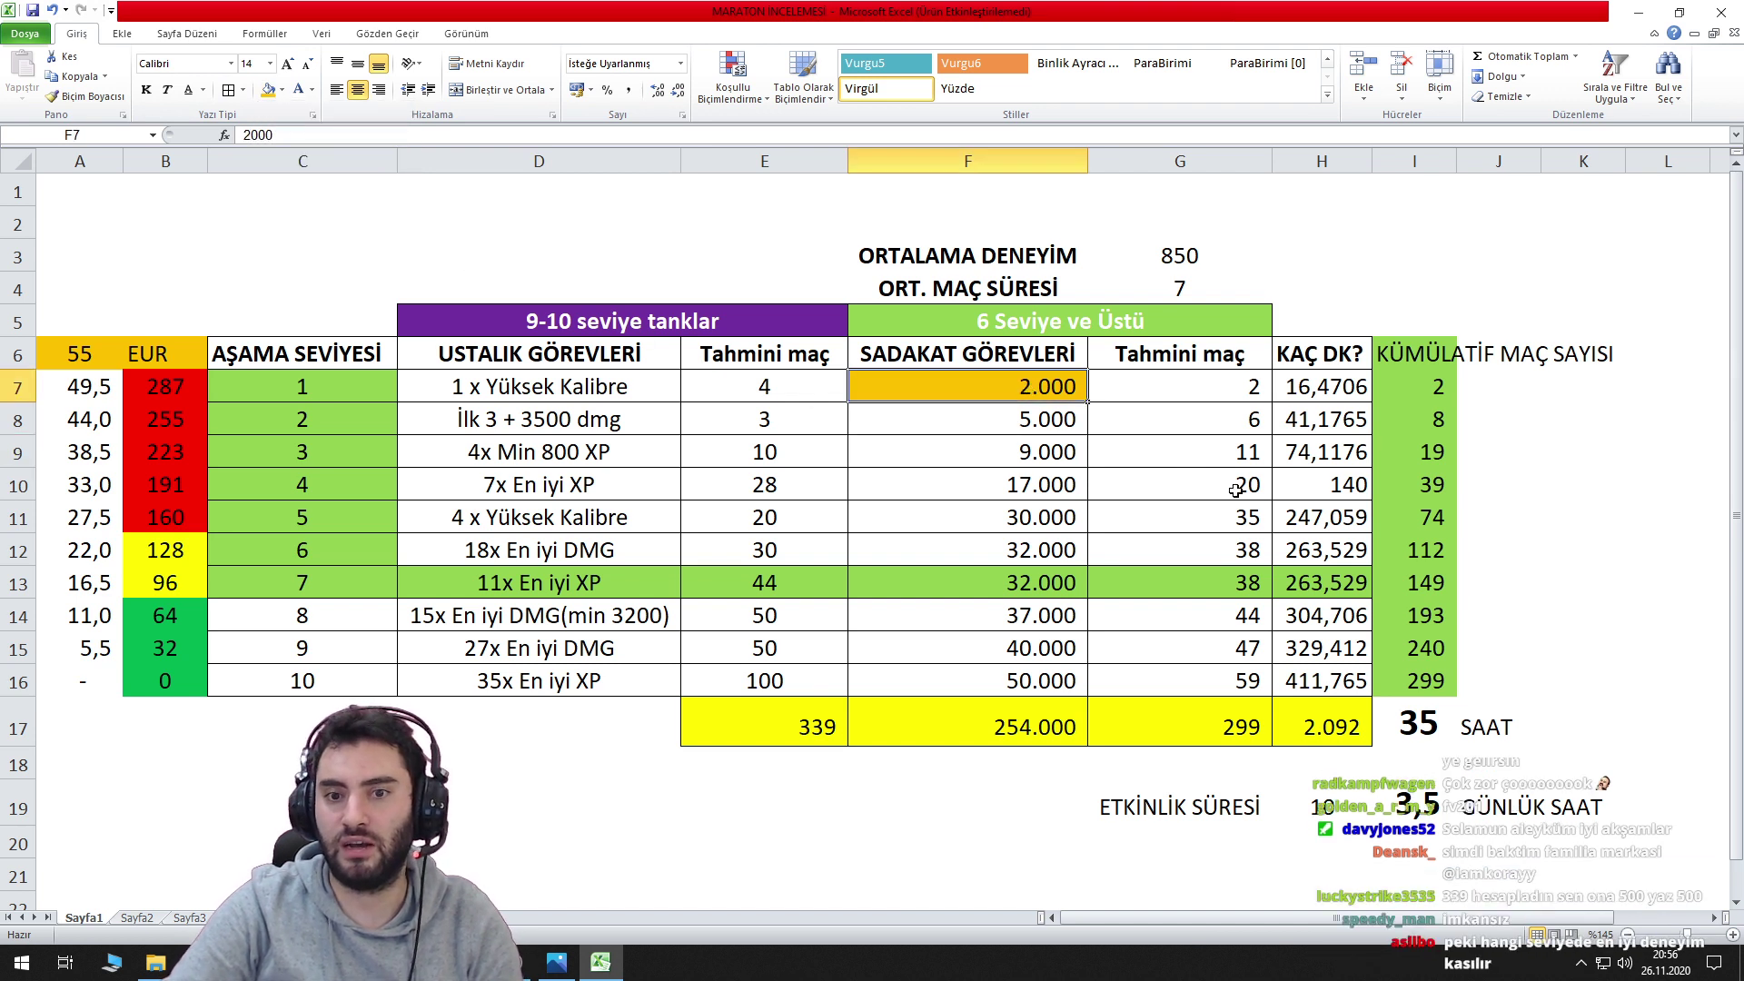
# Review the stage 1 mastery and loyalty tasks in row 7 together with the average experience in G3.
pyautogui.click(627, 315)
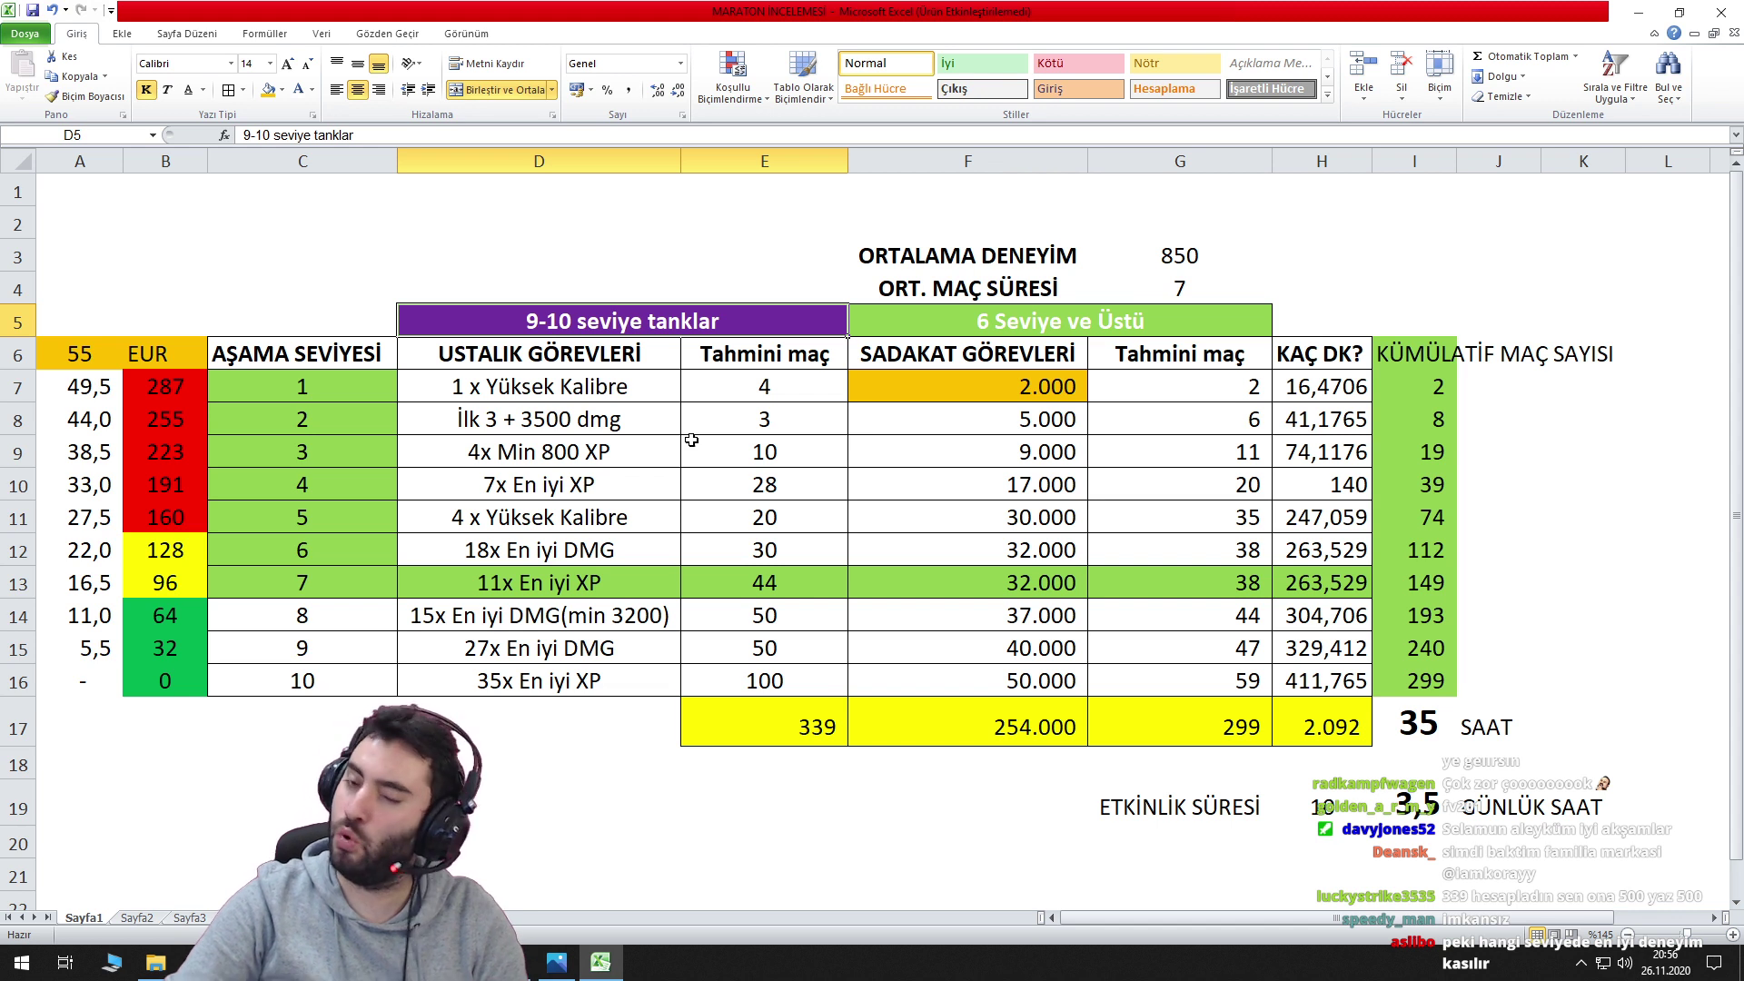
pyautogui.click(626, 400)
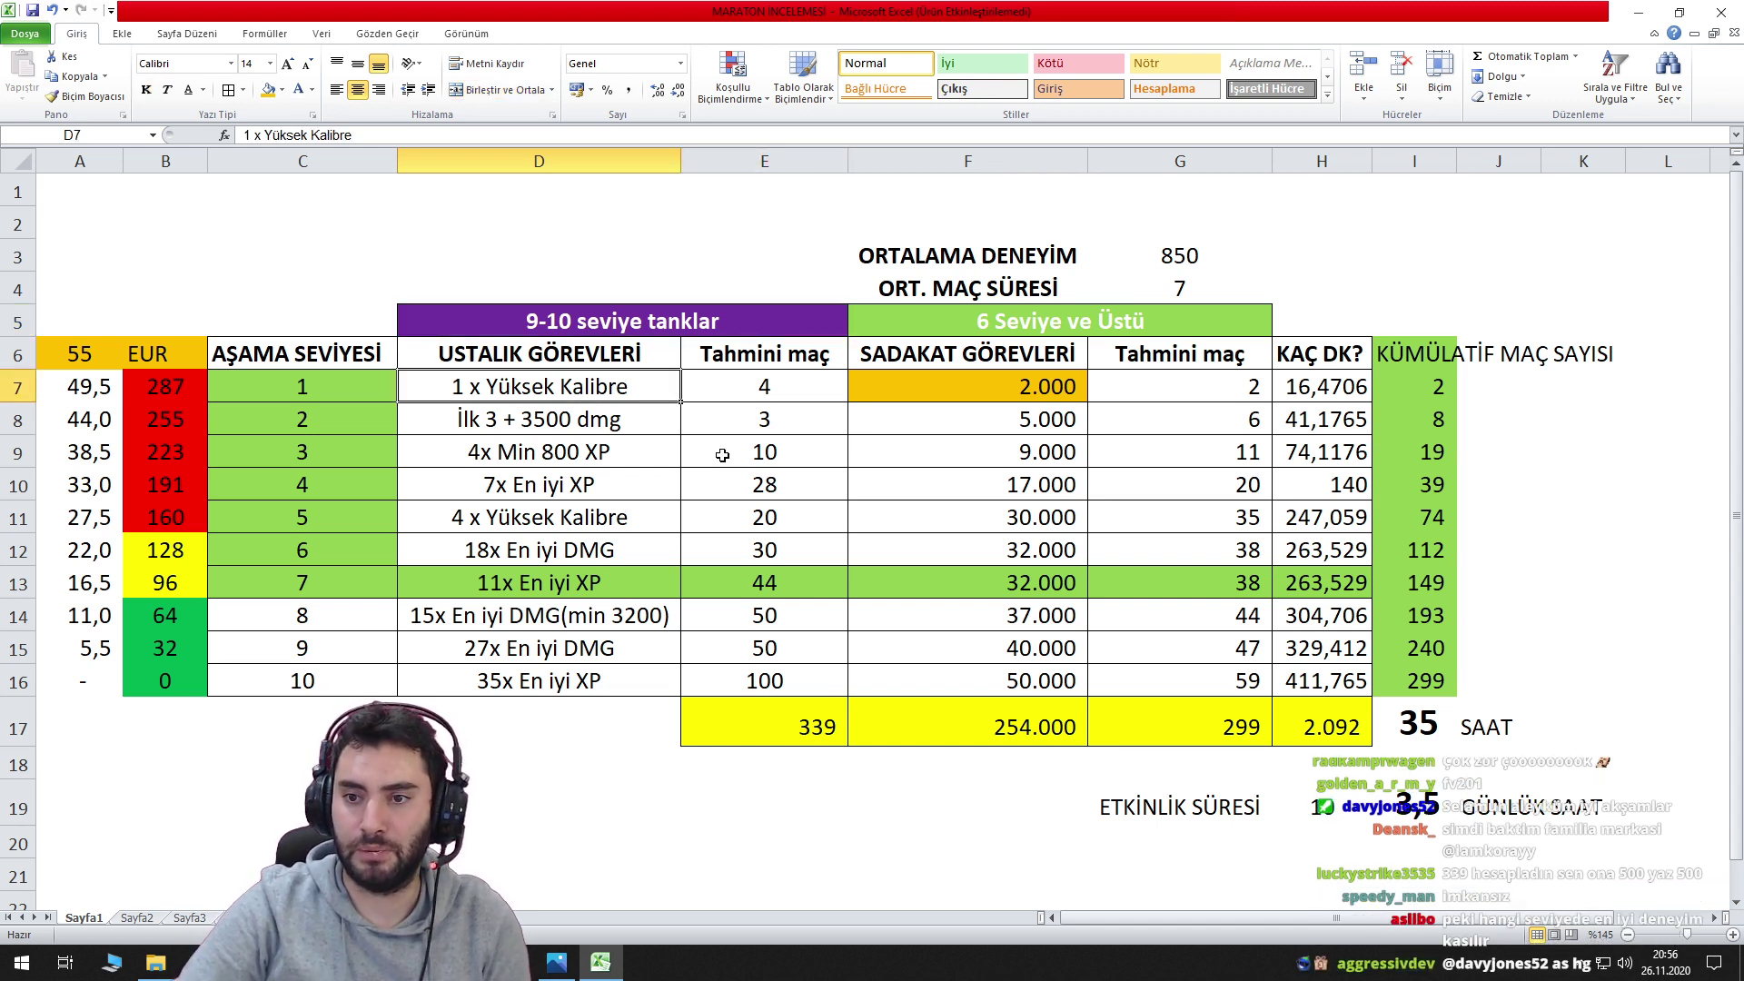
pyautogui.click(1201, 259)
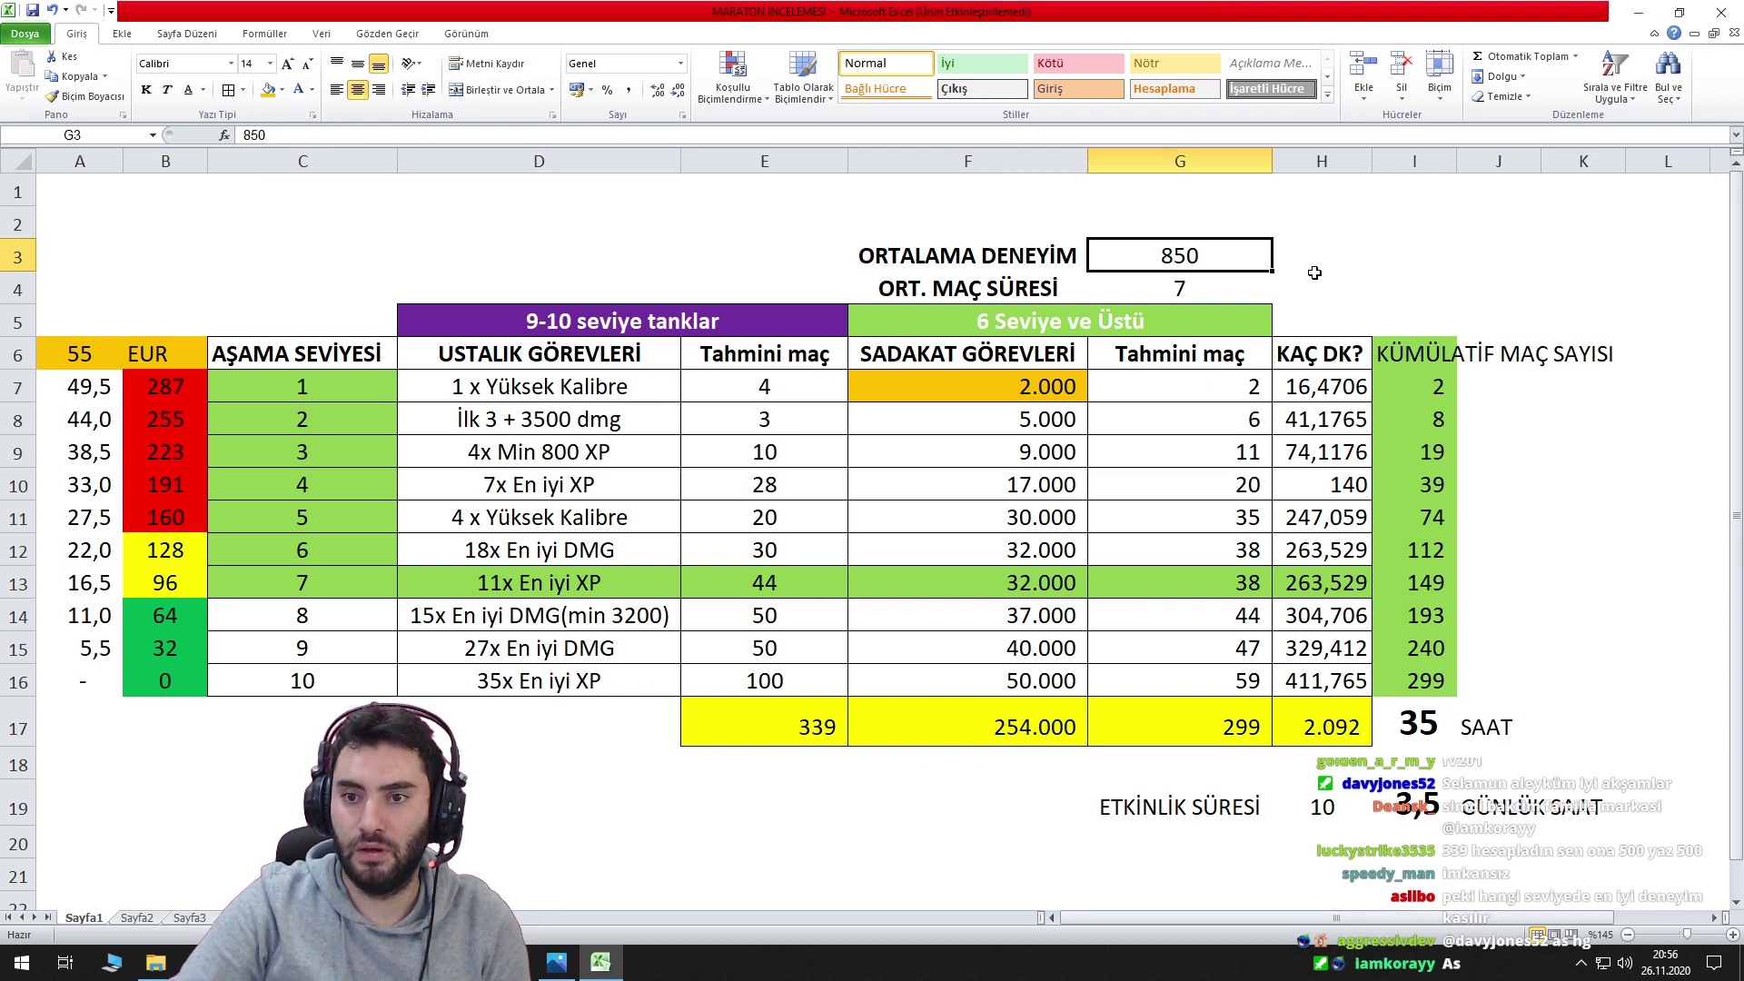
pyautogui.click(909, 387)
pyautogui.click(755, 384)
pyautogui.click(615, 388)
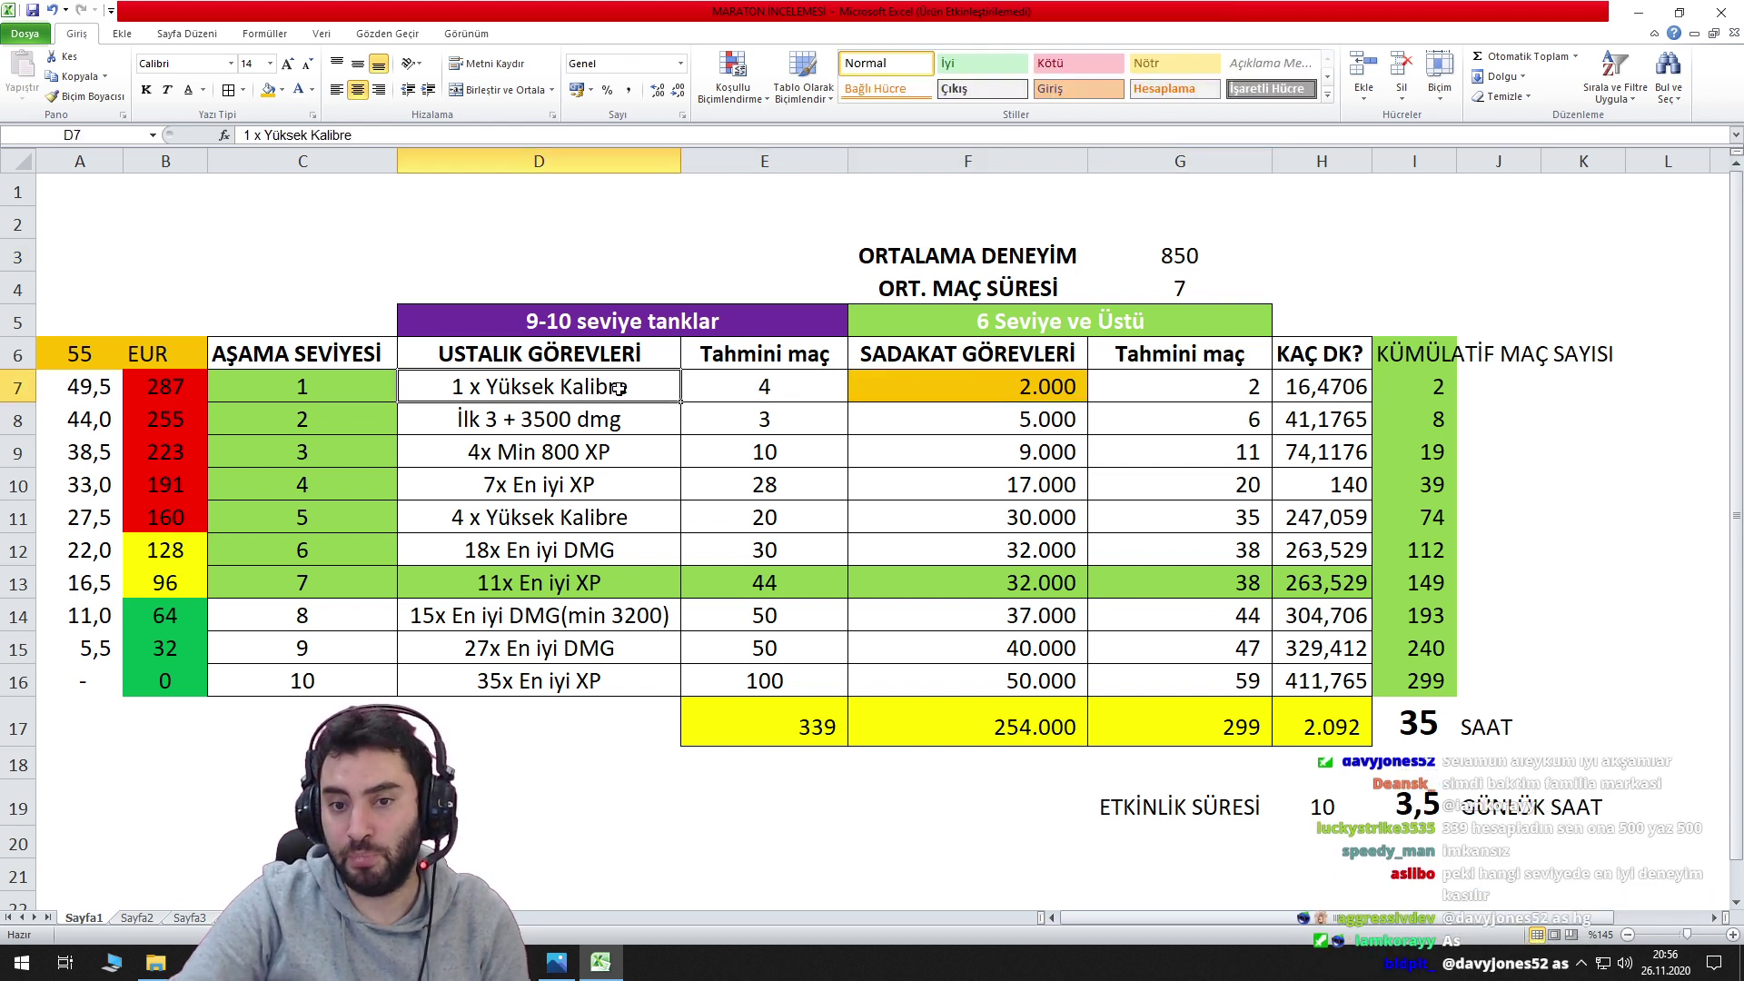
# Show the estimated loyalty matches in G7:G16 with one decimal place.
pyautogui.click(998, 389)
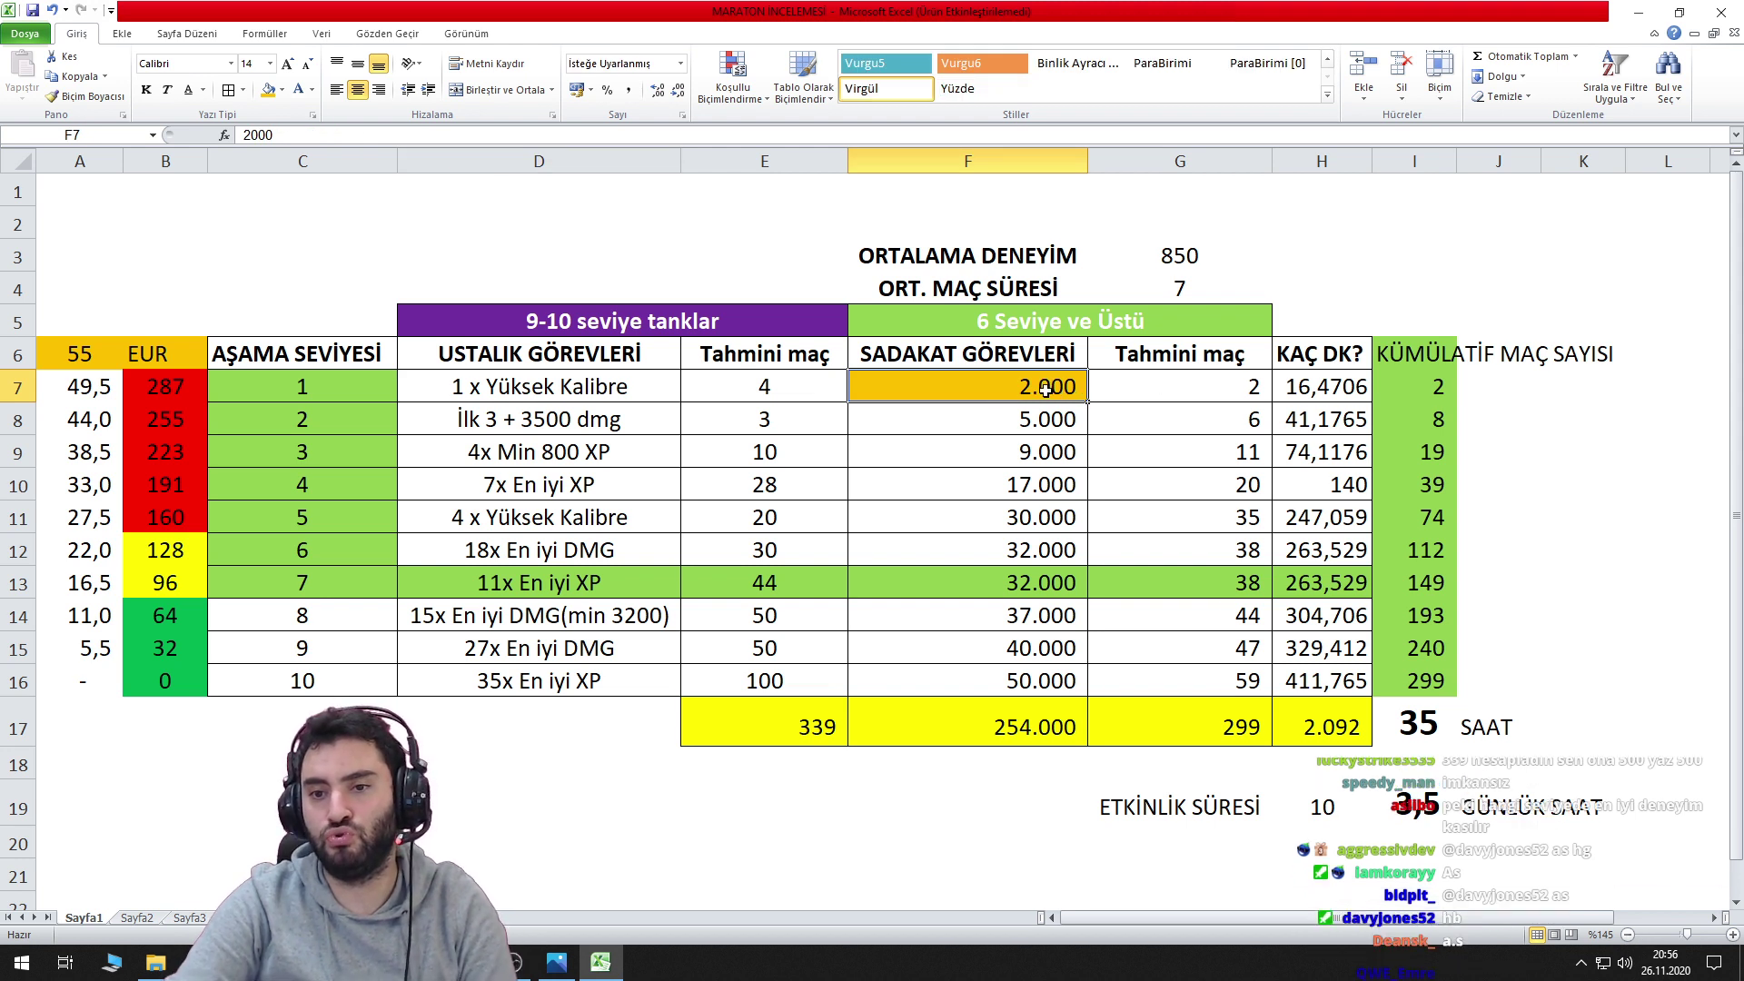
pyautogui.click(1170, 378)
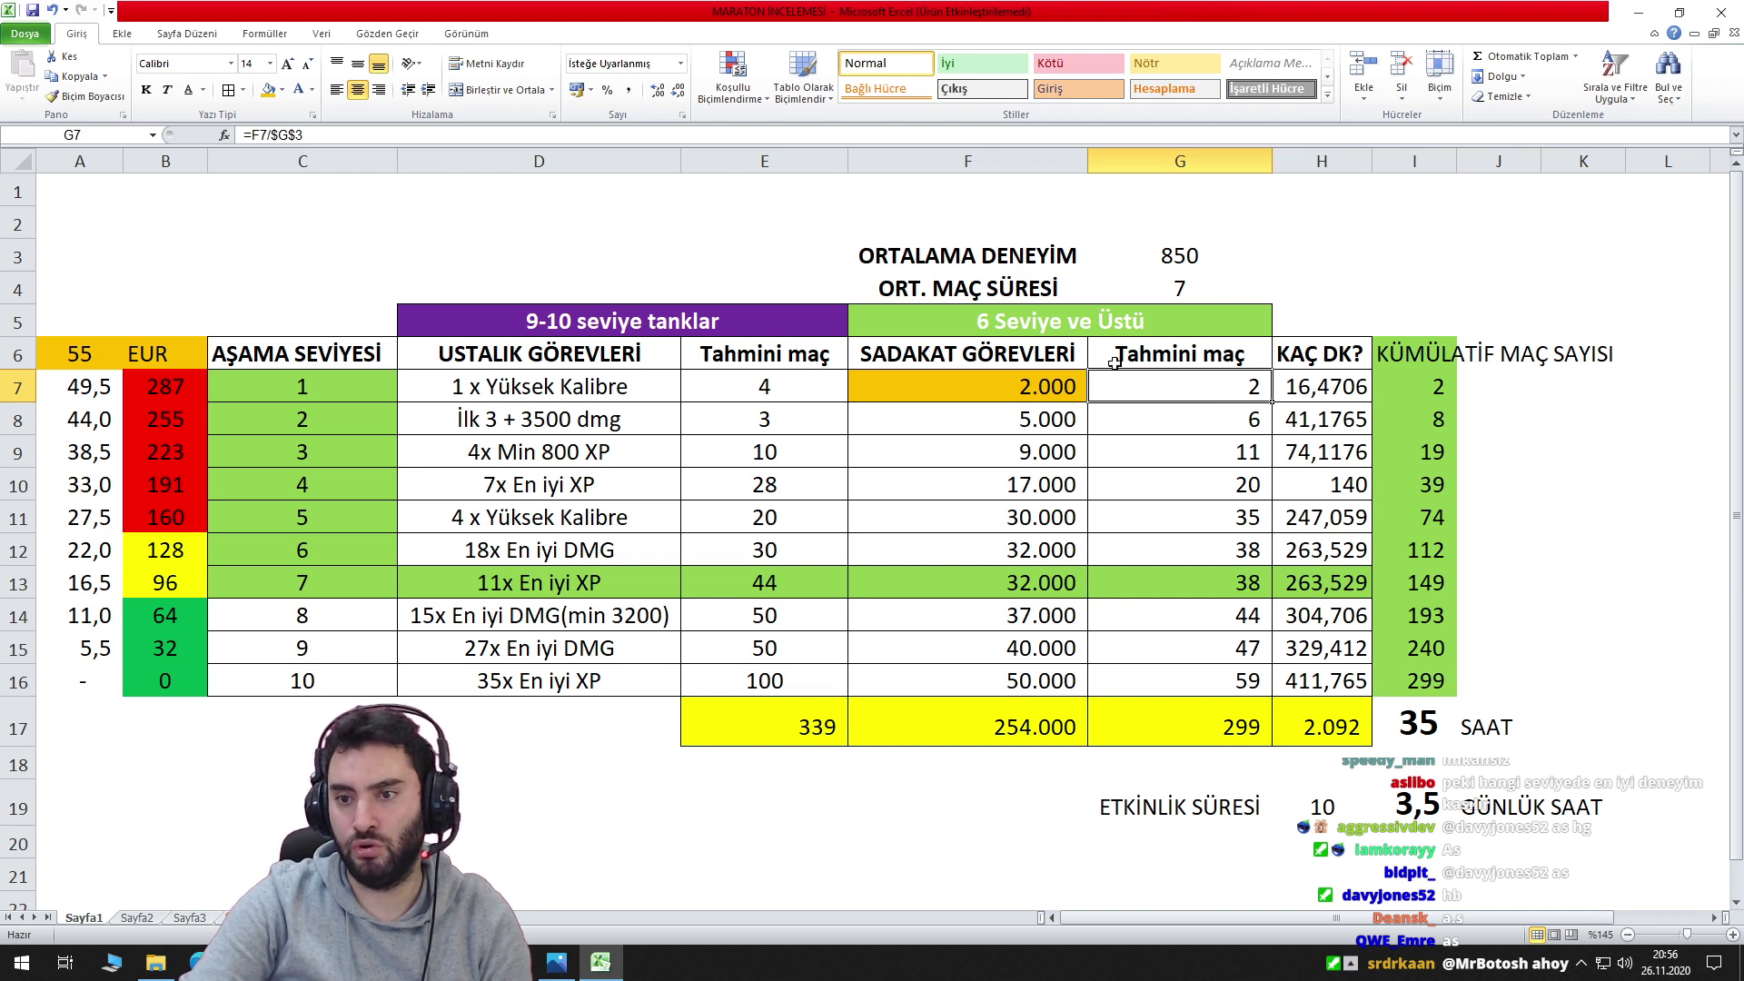
pyautogui.click(1219, 524)
pyautogui.moveTo(1233, 394); pyautogui.dragTo(1236, 686)
pyautogui.click(658, 92)
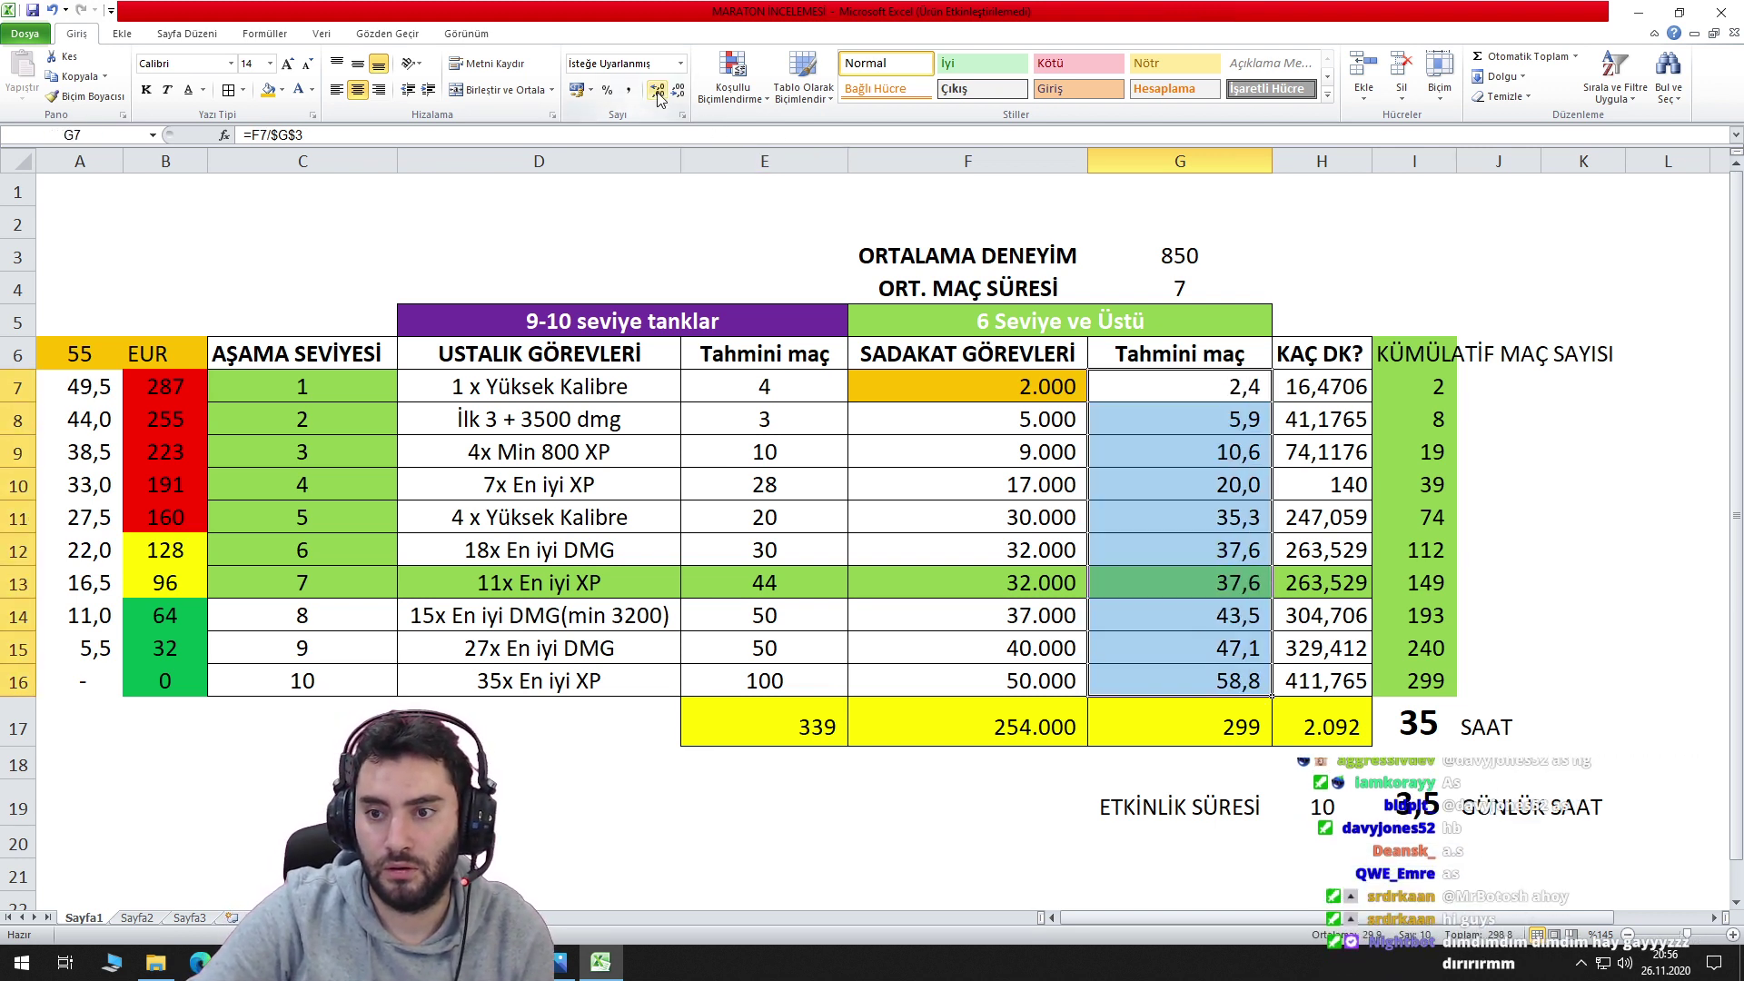
# Set the average experience in G3 to 800 and compare the stage 1 mastery and loyalty match estimates.
pyautogui.click(1182, 256)
pyautogui.write('800')
pyautogui.press('Return')
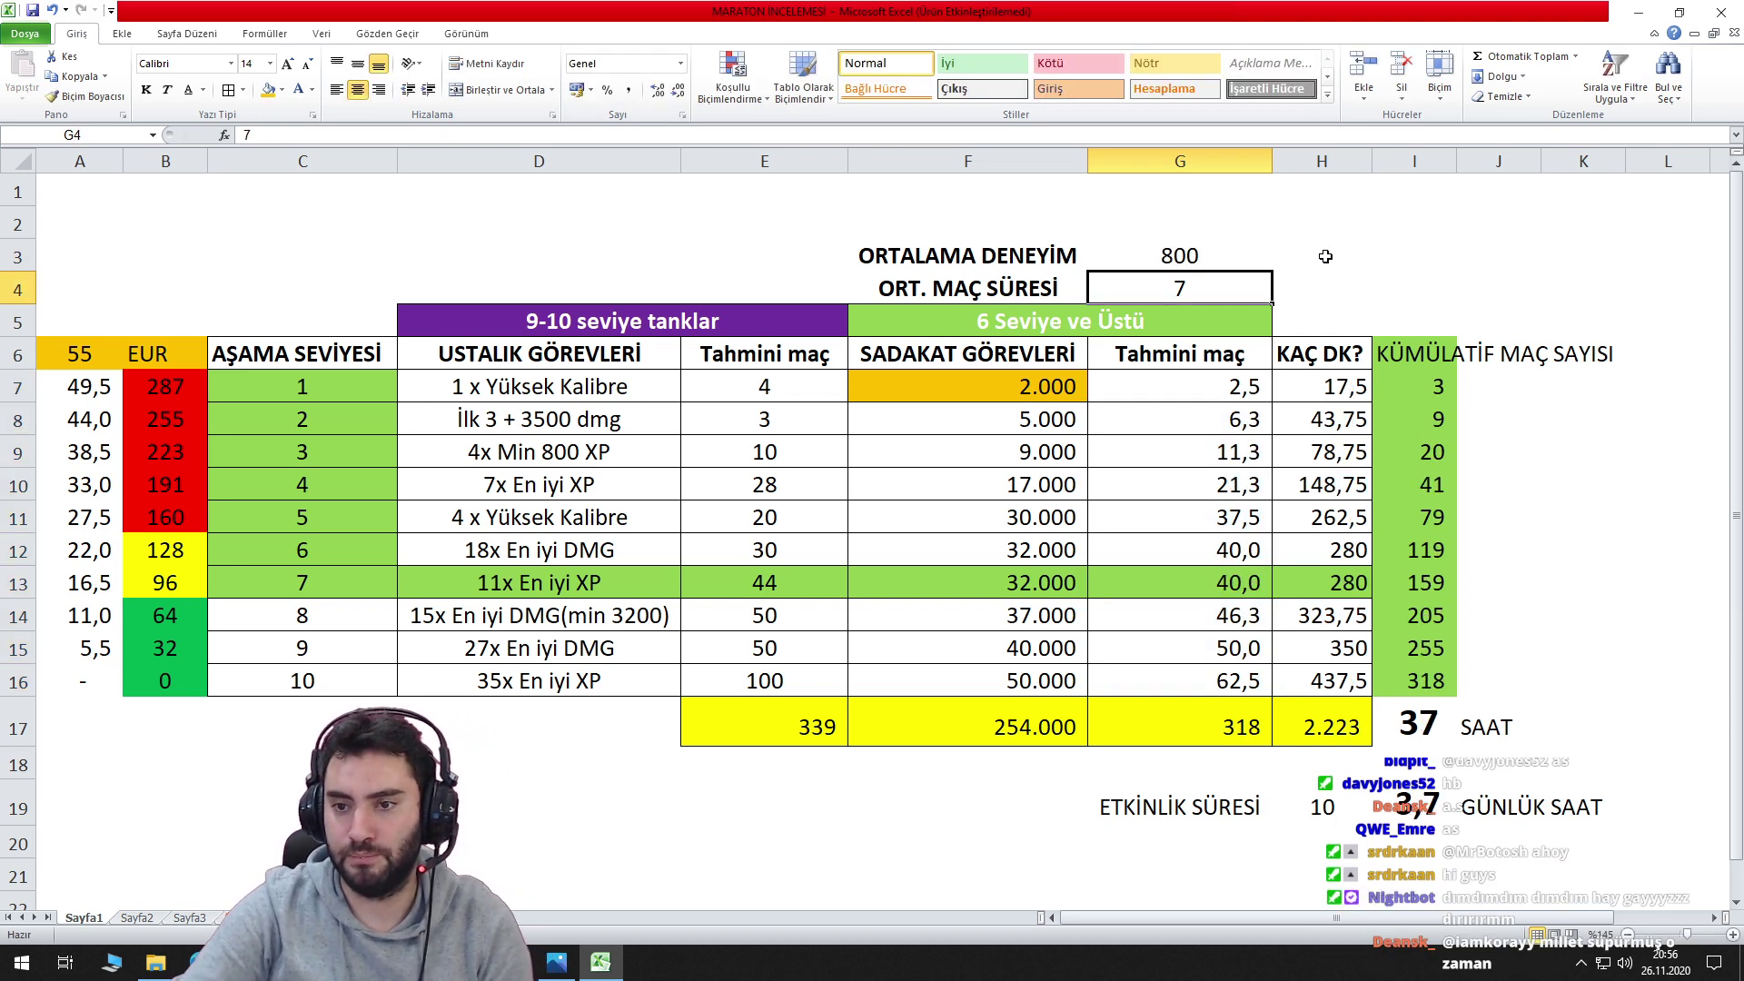
pyautogui.click(1204, 380)
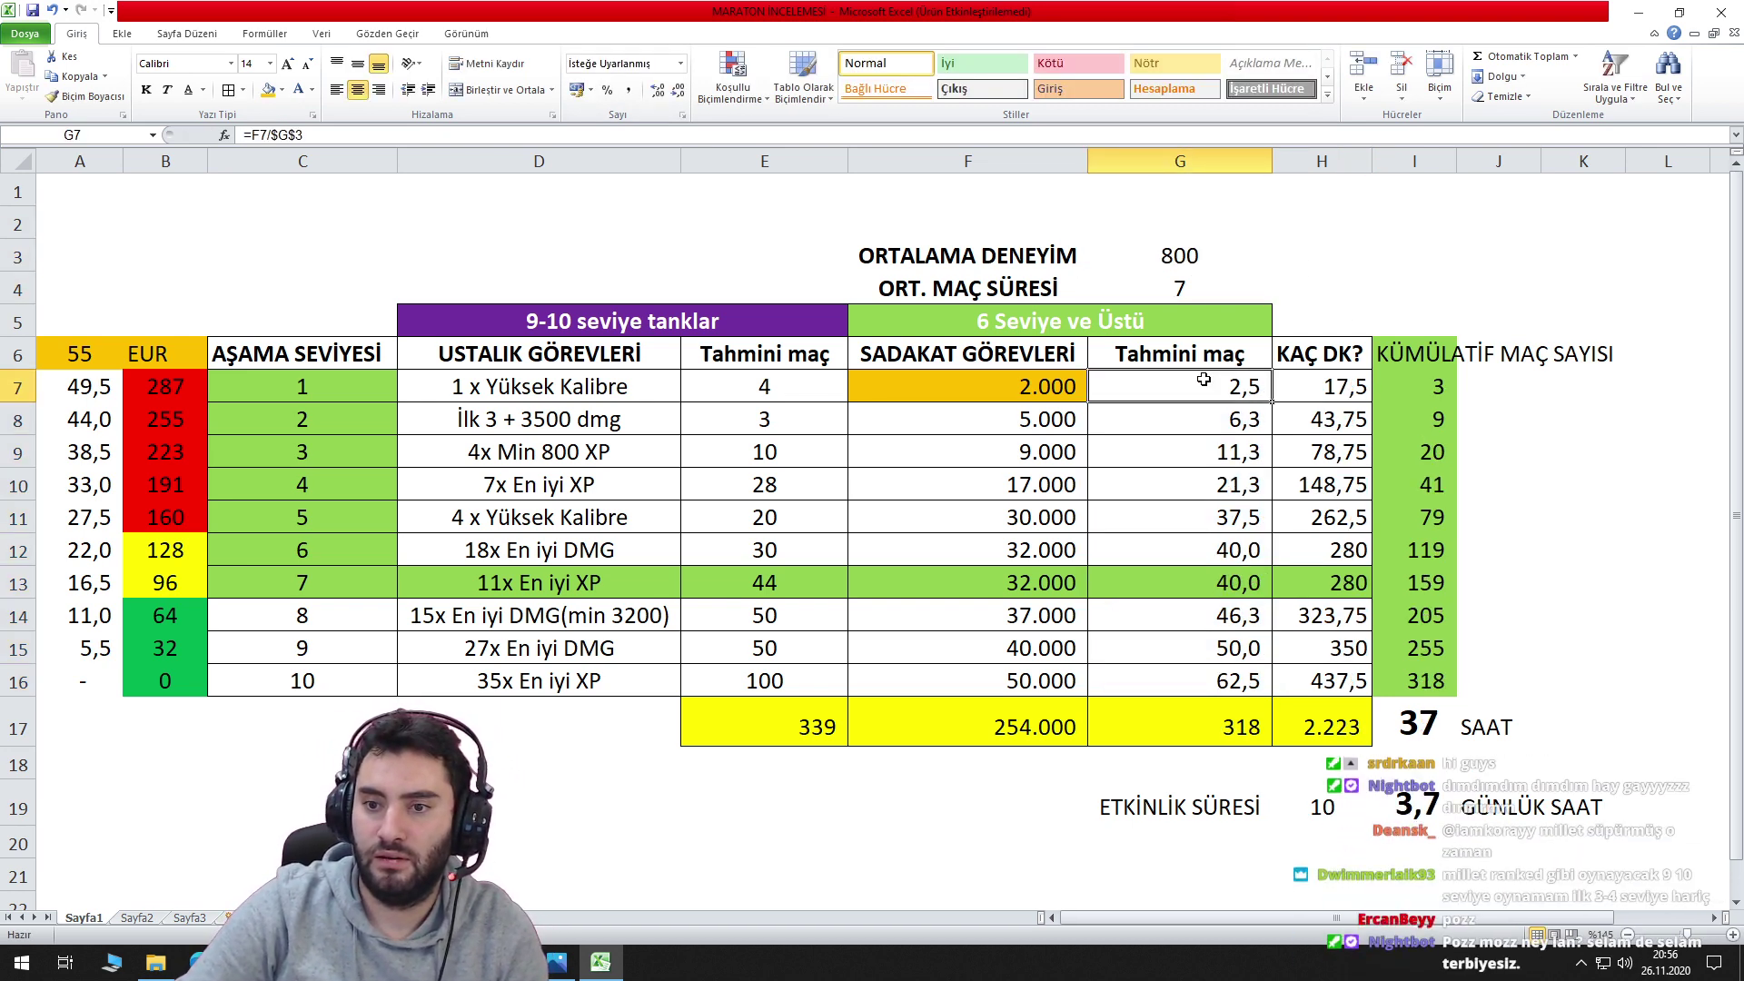
pyautogui.click(984, 384)
pyautogui.click(790, 390)
pyautogui.click(1098, 390)
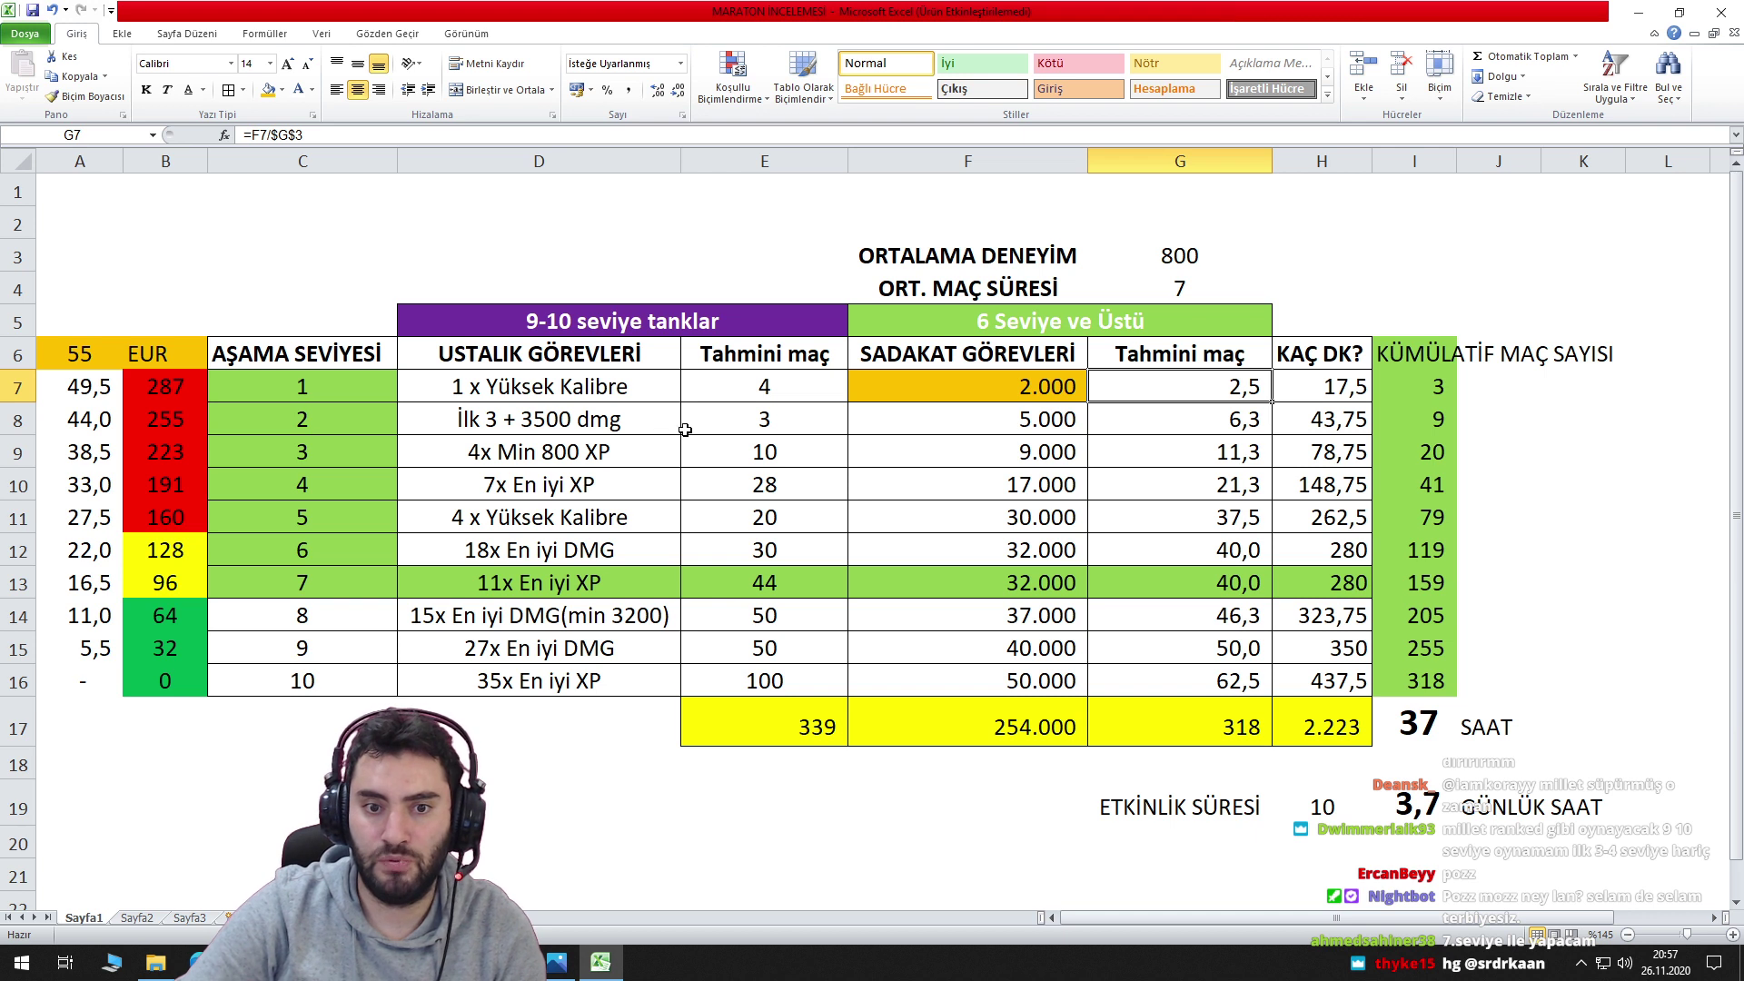
# Fill the stage 2 mastery match estimate E8 with orange and check it against the loyalty cells F8:G8.
pyautogui.click(763, 419)
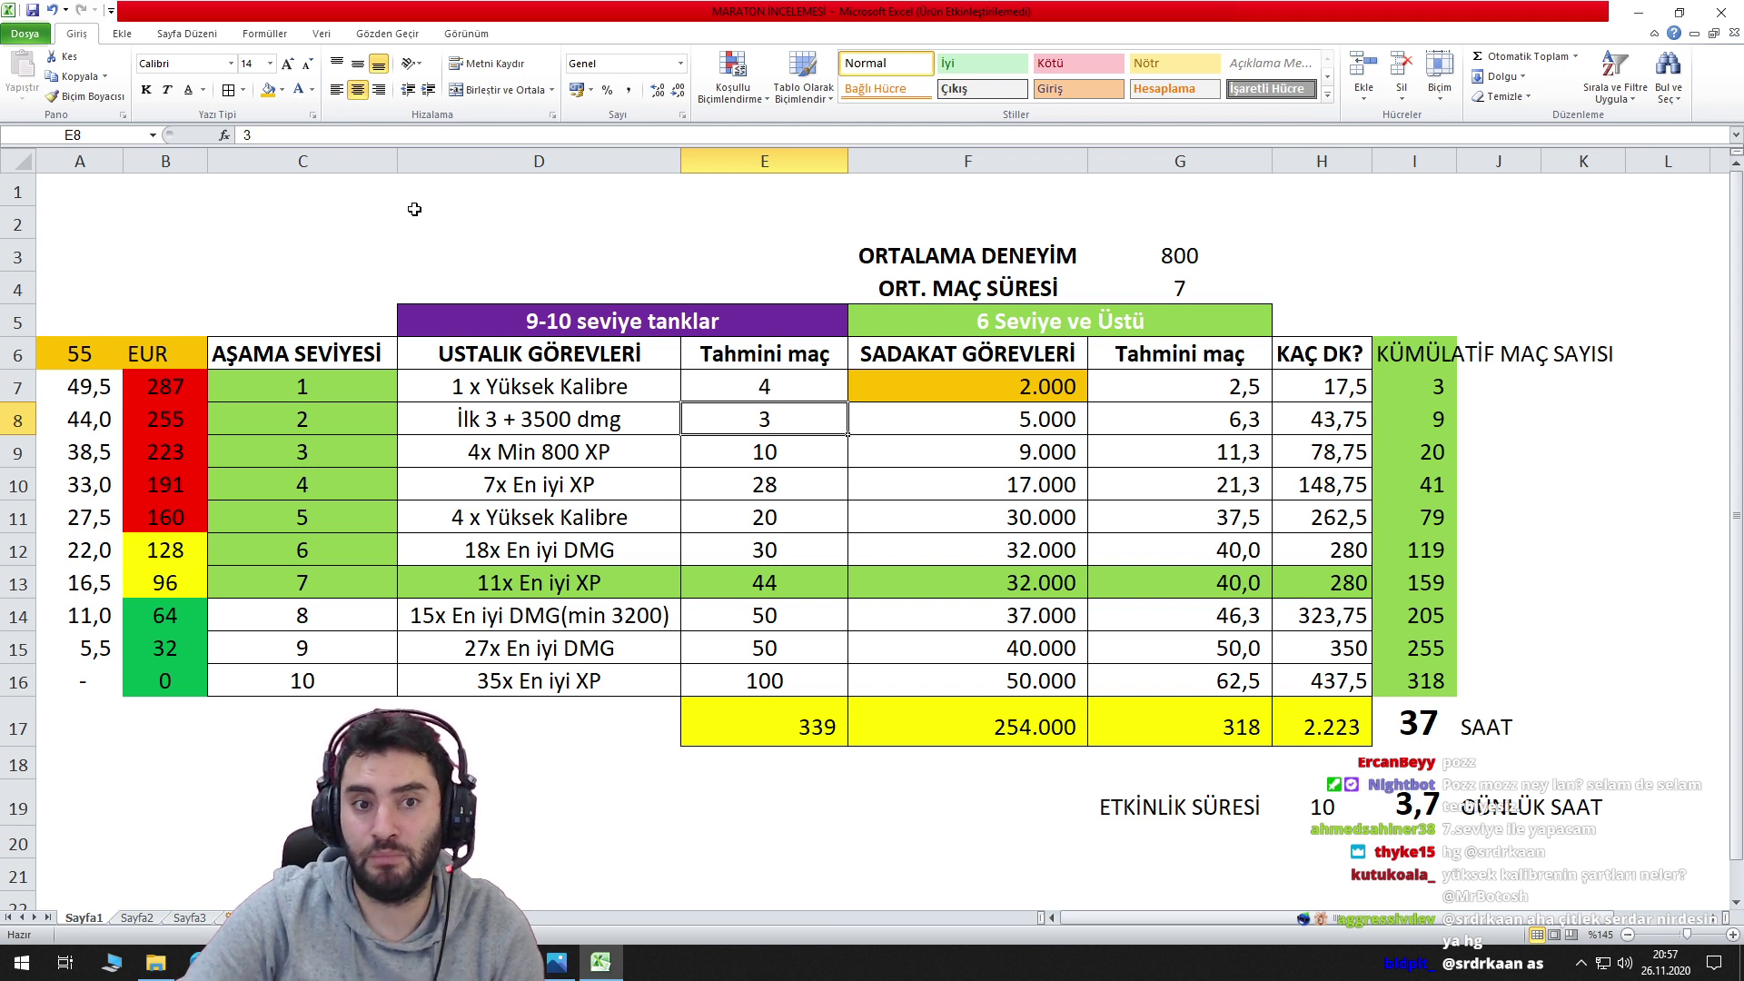
pyautogui.click(268, 90)
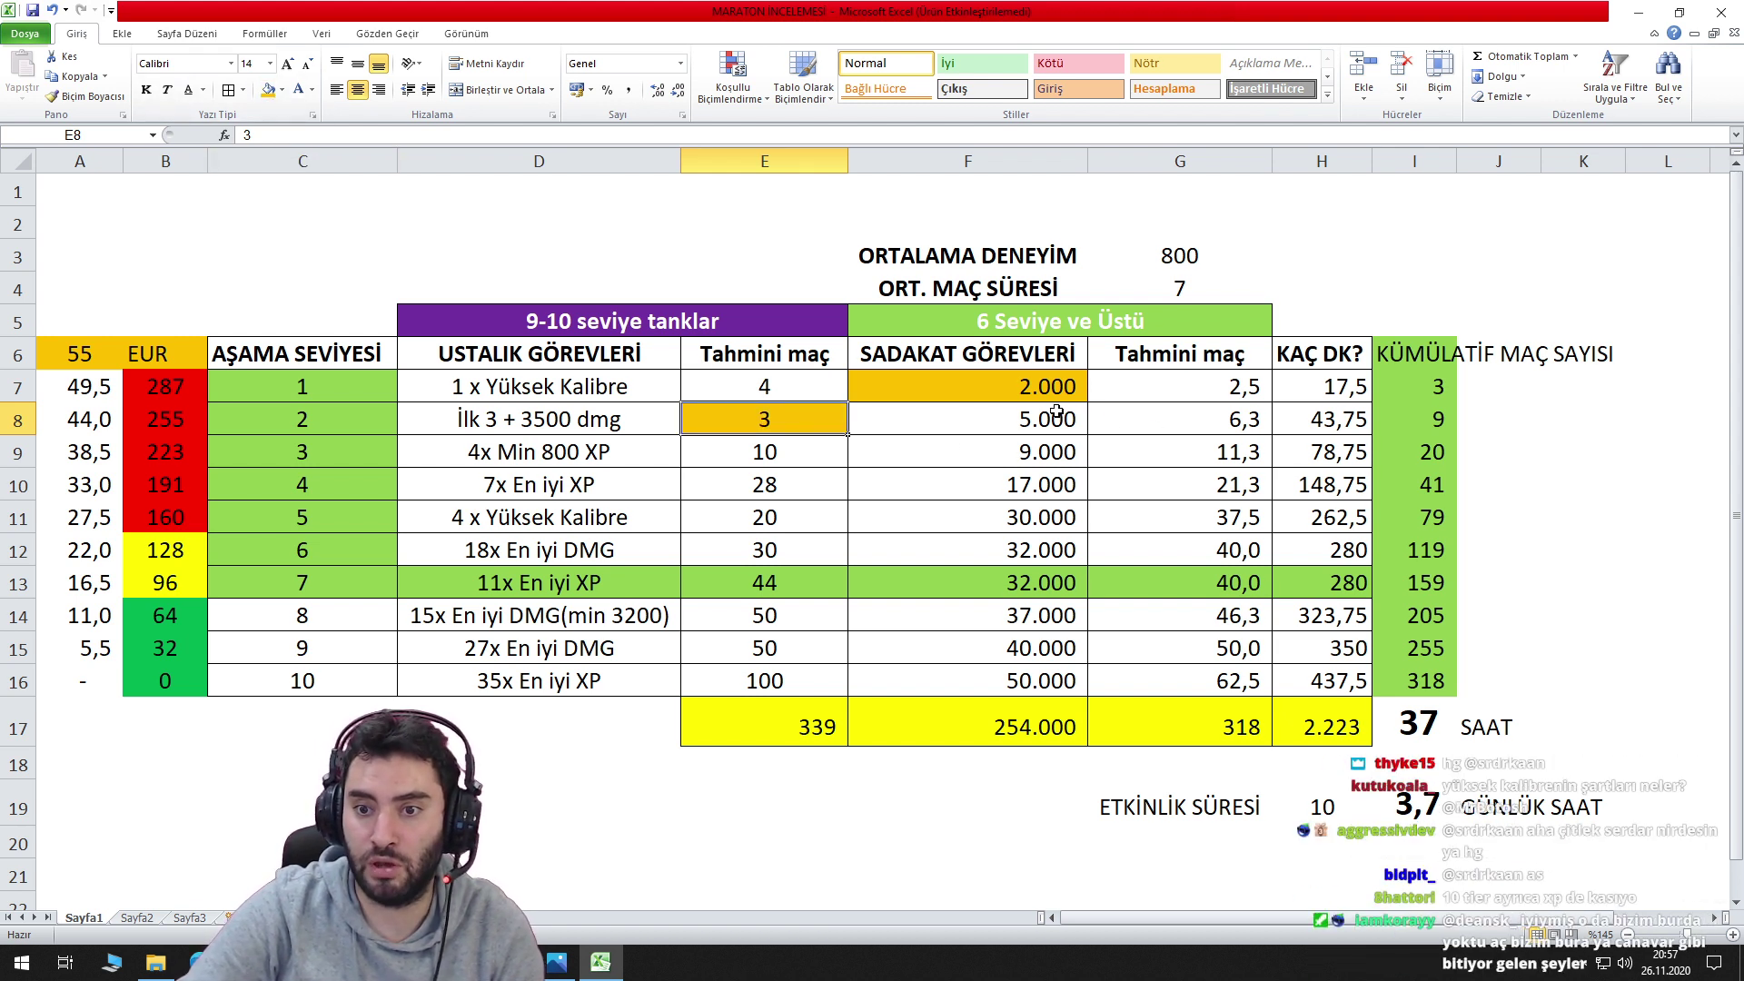
pyautogui.moveTo(1053, 416); pyautogui.dragTo(1194, 419)
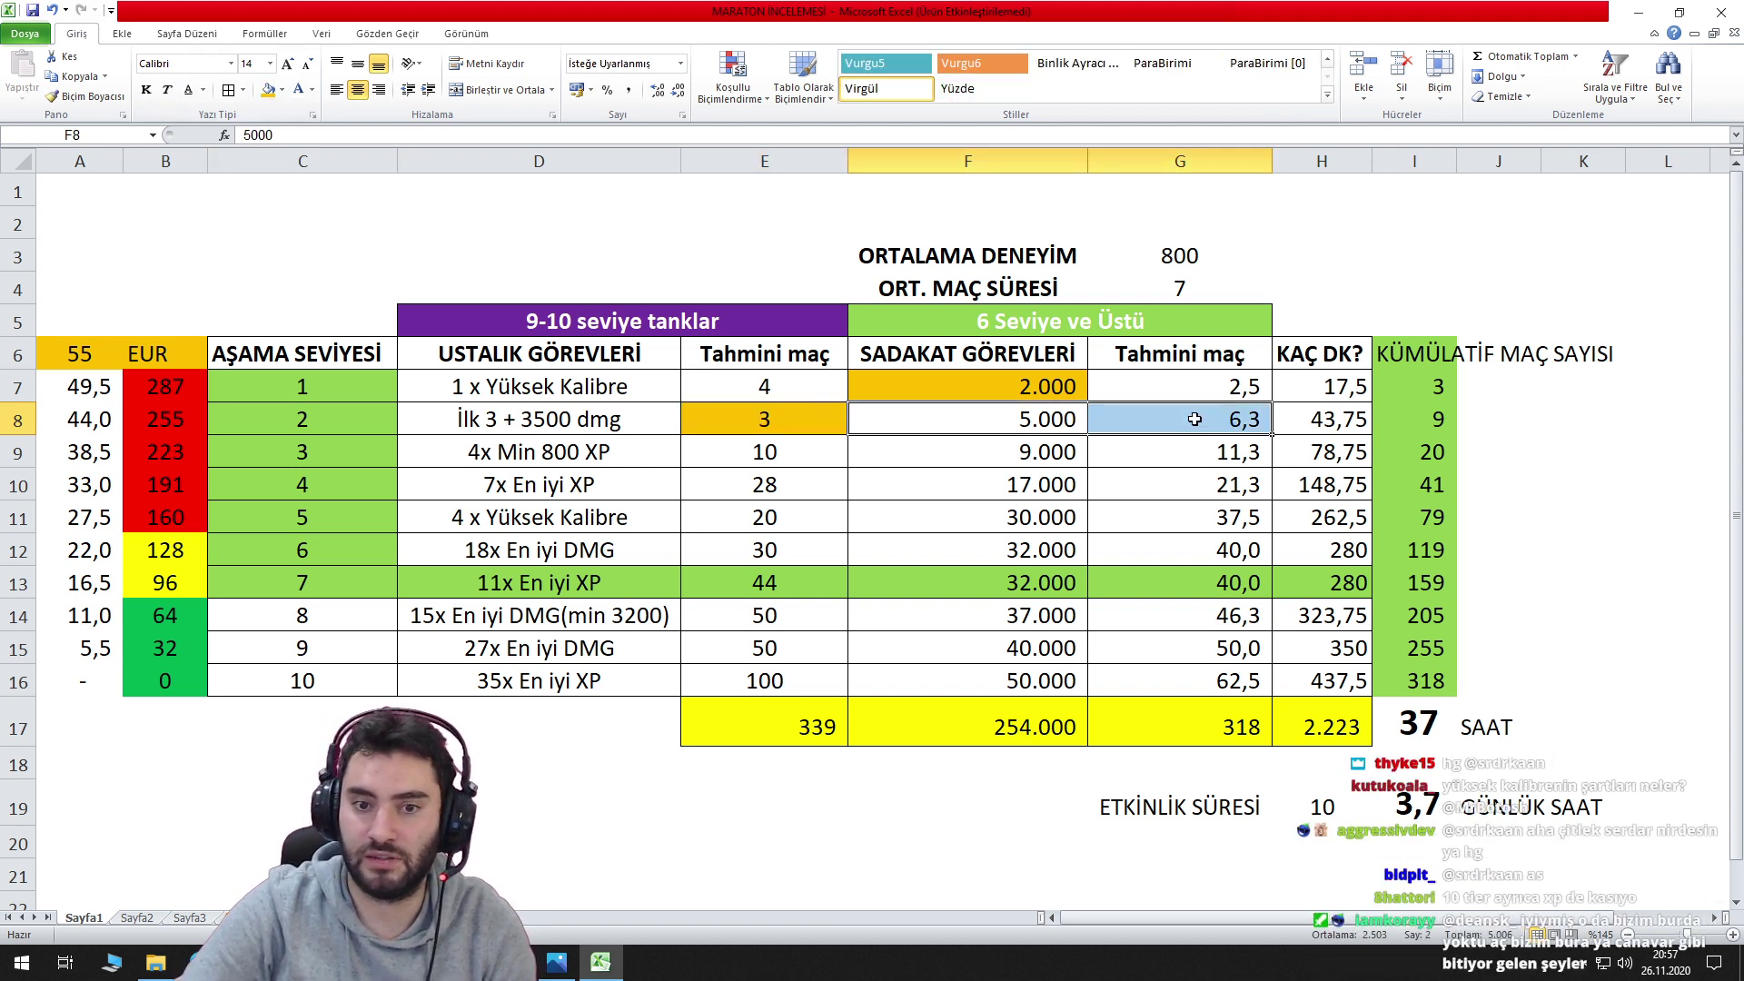
# Compare the stage 3 match estimates in row 9 and fill the stage 2 mastery task cell D8 with orange.
pyautogui.click(584, 459)
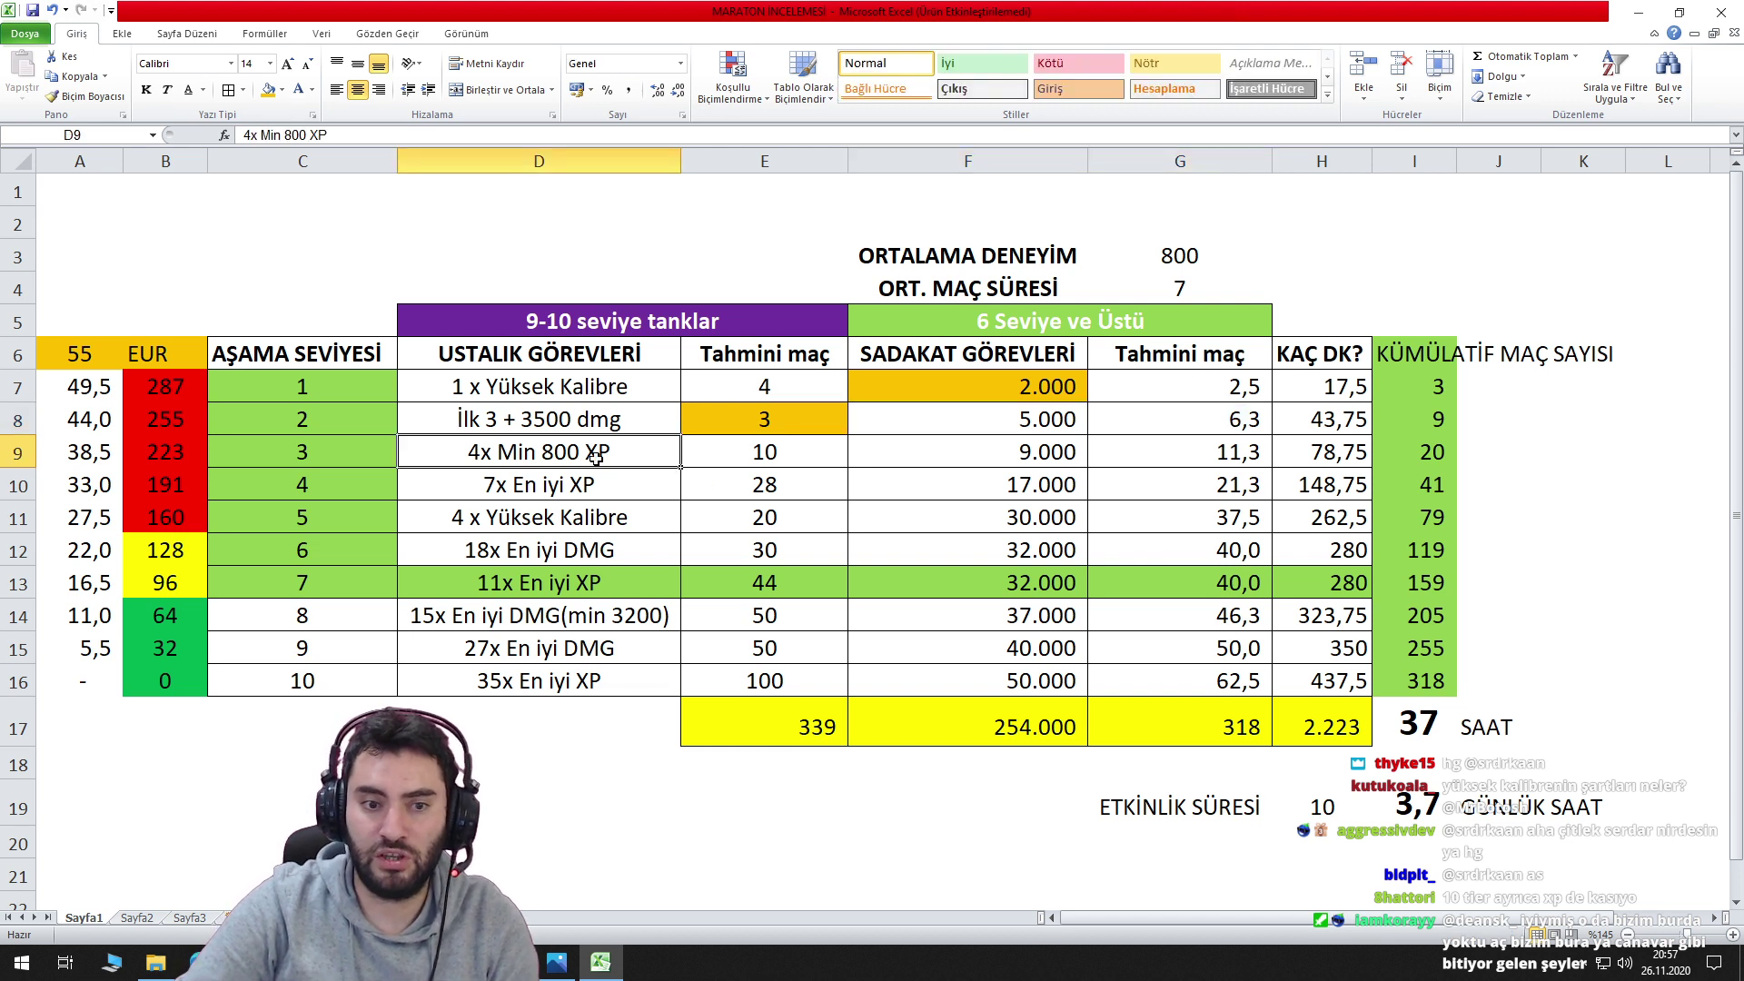
pyautogui.click(791, 447)
pyautogui.click(1176, 450)
pyautogui.click(807, 457)
pyautogui.click(1189, 453)
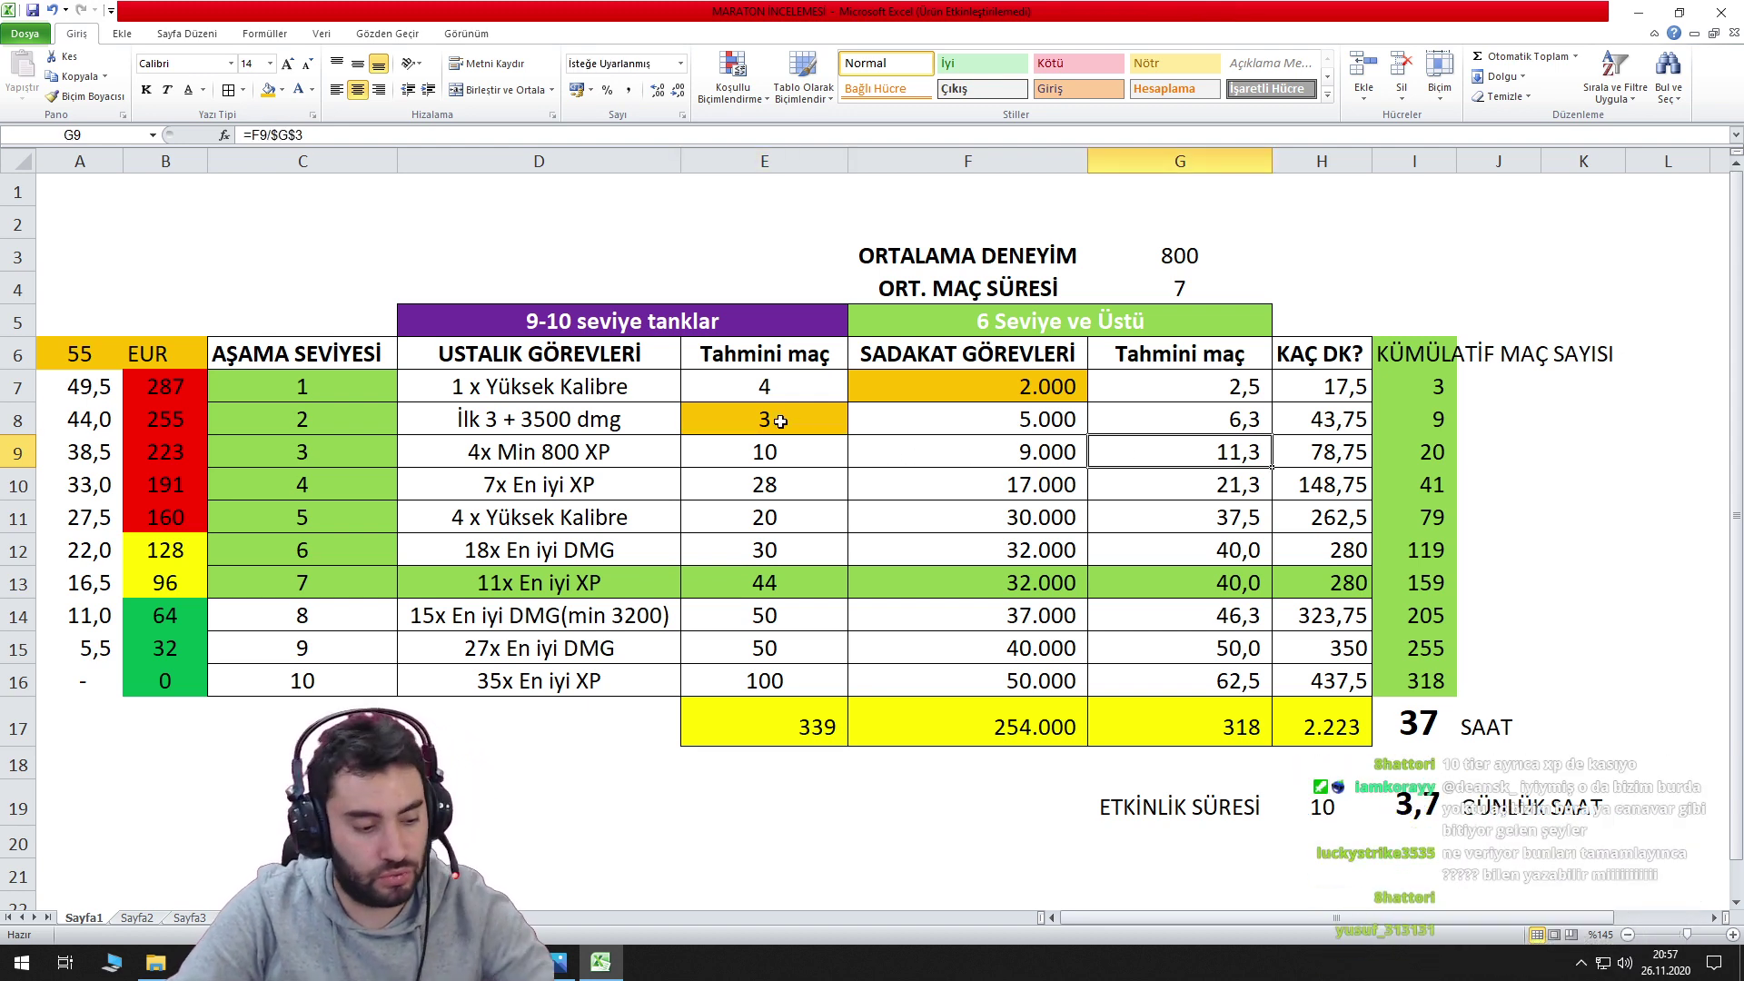
pyautogui.click(725, 419)
pyautogui.click(616, 418)
pyautogui.click(268, 89)
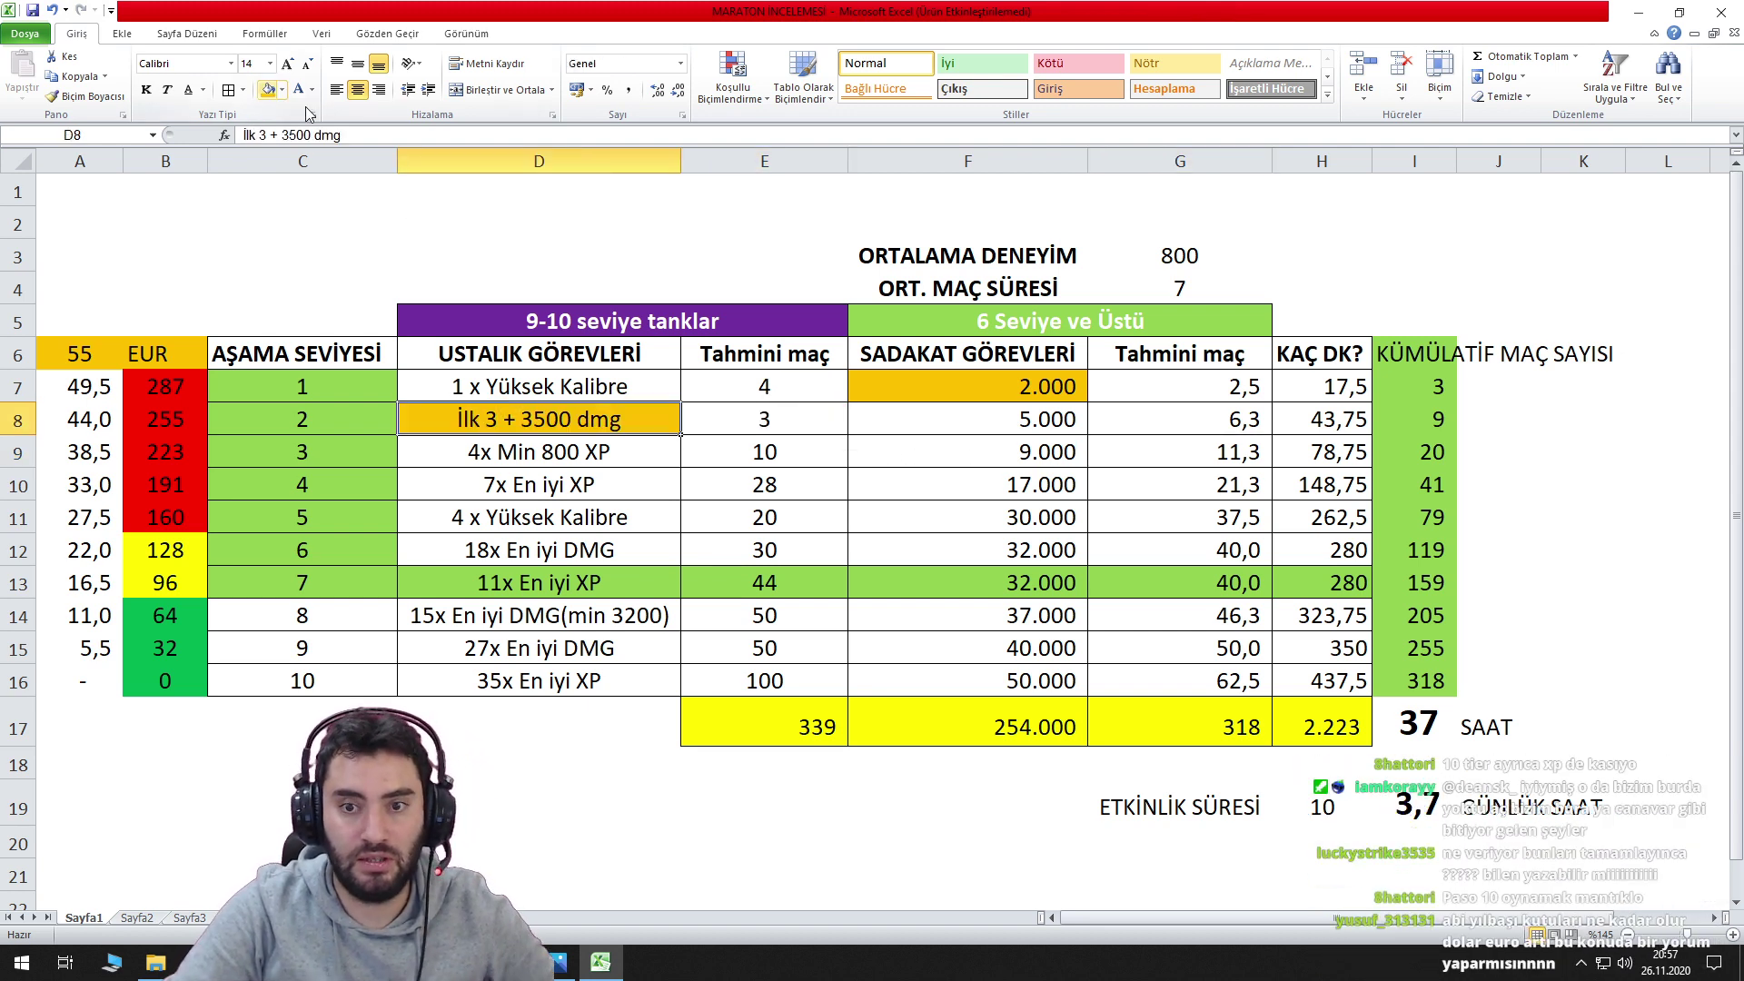
# Compare the estimated matches for the mastery and loyalty tasks at stages 3 and 4.
pyautogui.click(865, 481)
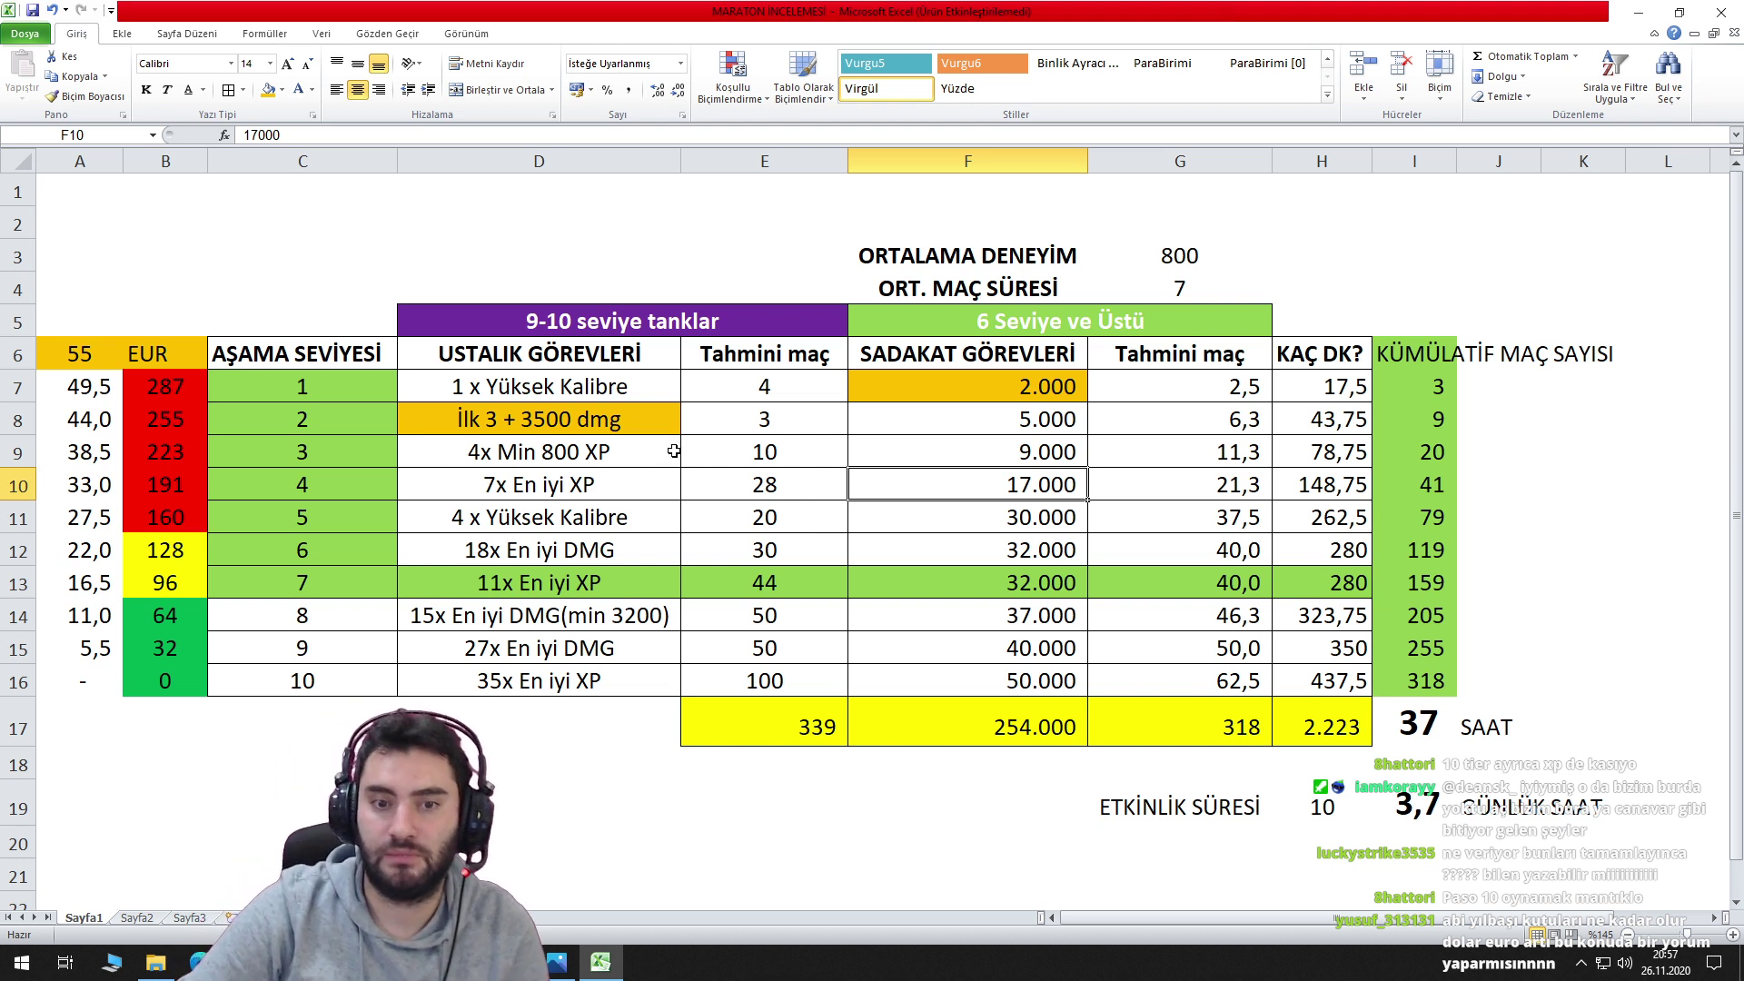
pyautogui.click(1150, 458)
pyautogui.click(750, 454)
pyautogui.click(1150, 458)
pyautogui.click(834, 490)
pyautogui.click(1117, 494)
pyautogui.click(1010, 488)
pyautogui.click(1170, 487)
pyautogui.click(568, 484)
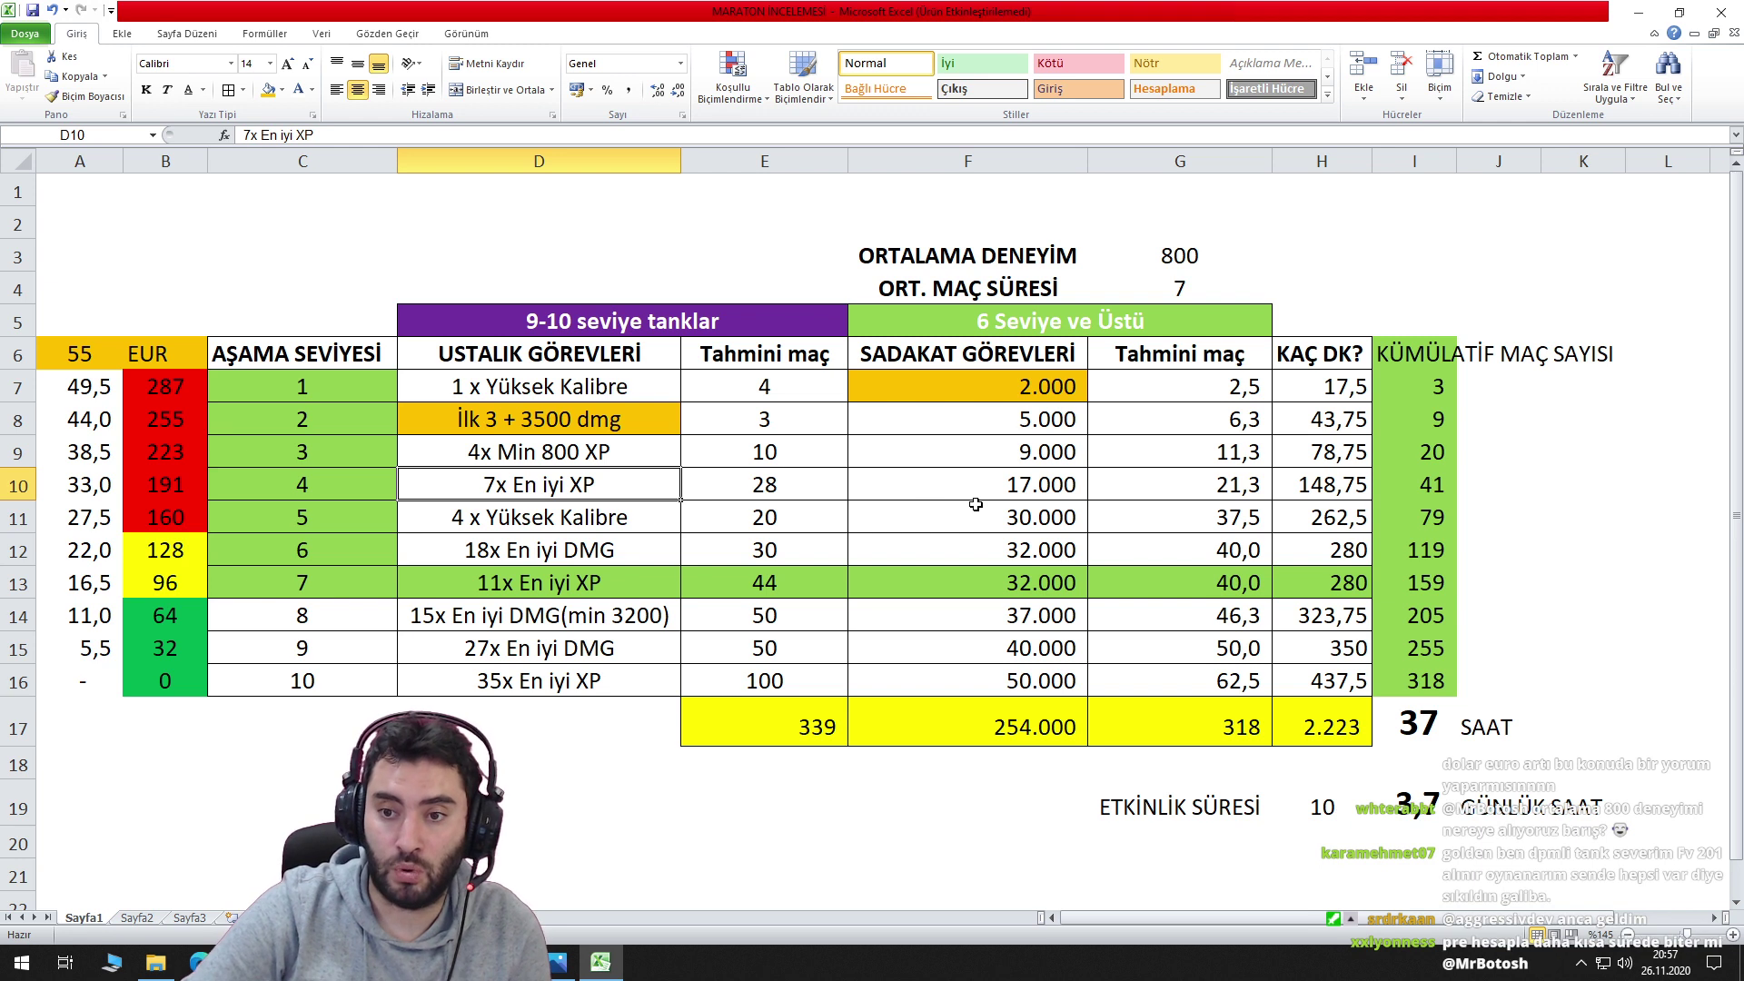
pyautogui.click(770, 484)
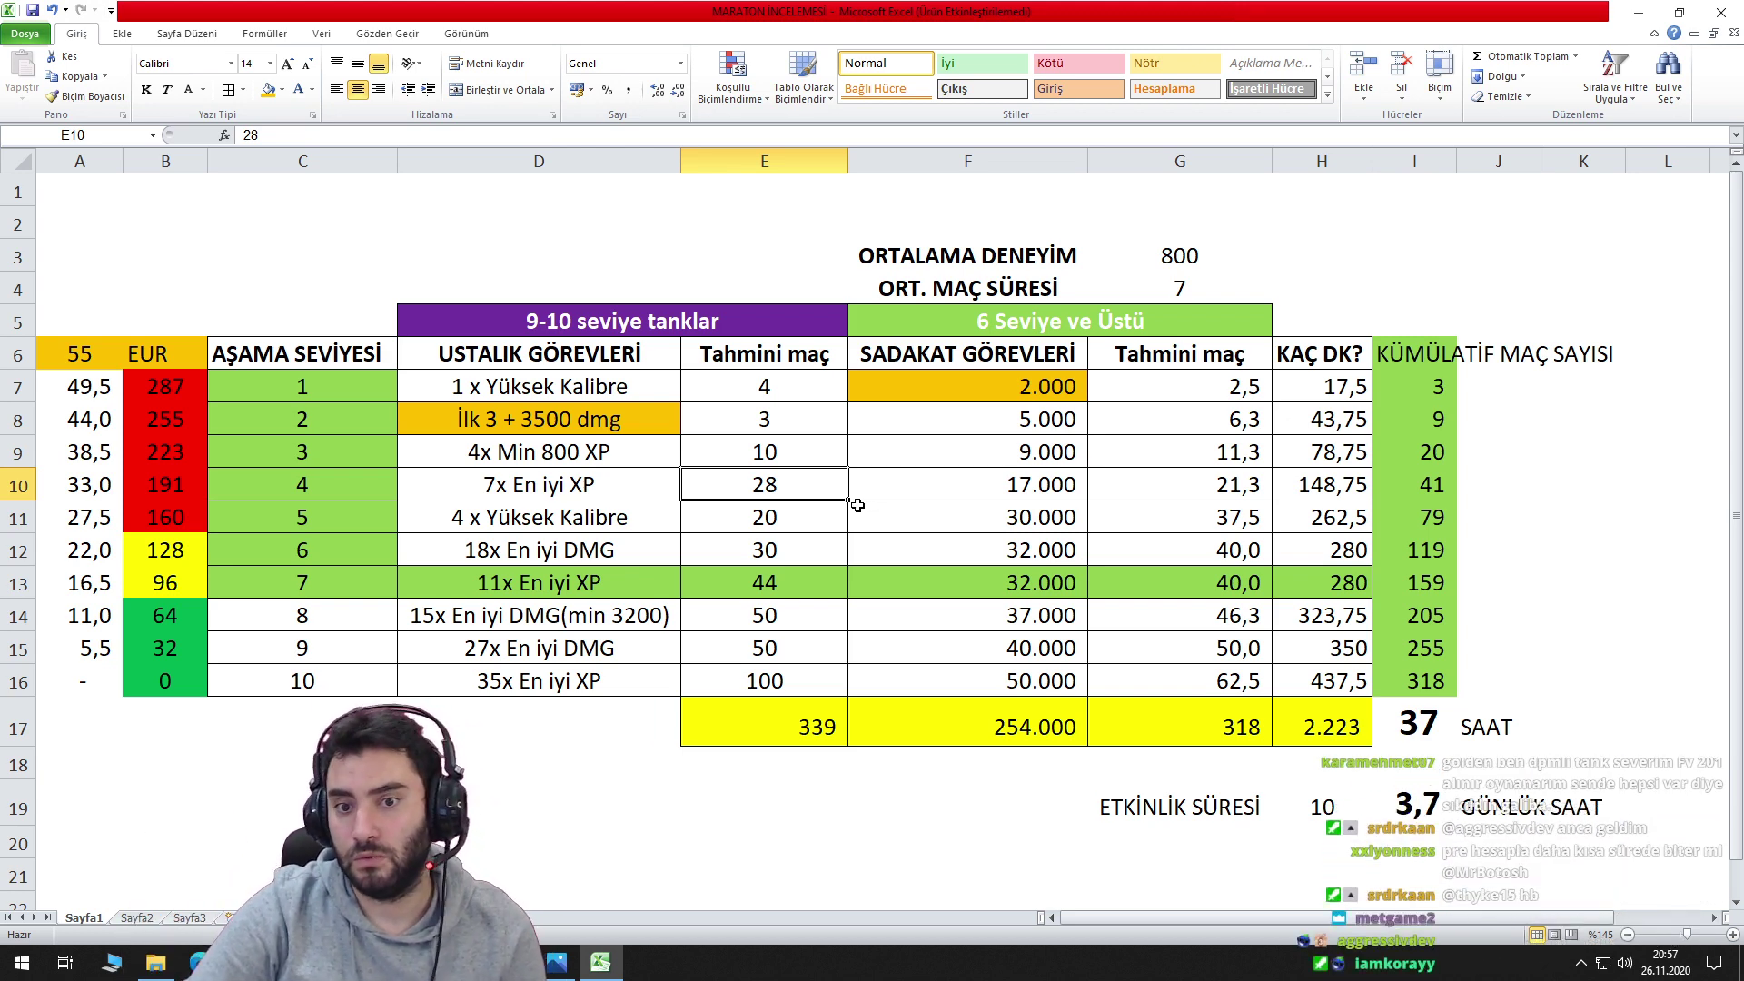
# Fill the stage 4 loyalty cells F10 and G10, the stage 1 loyalty estimate G7 and the stage 2 mastery estimate E8 with orange.
pyautogui.click(1152, 488)
pyautogui.click(267, 90)
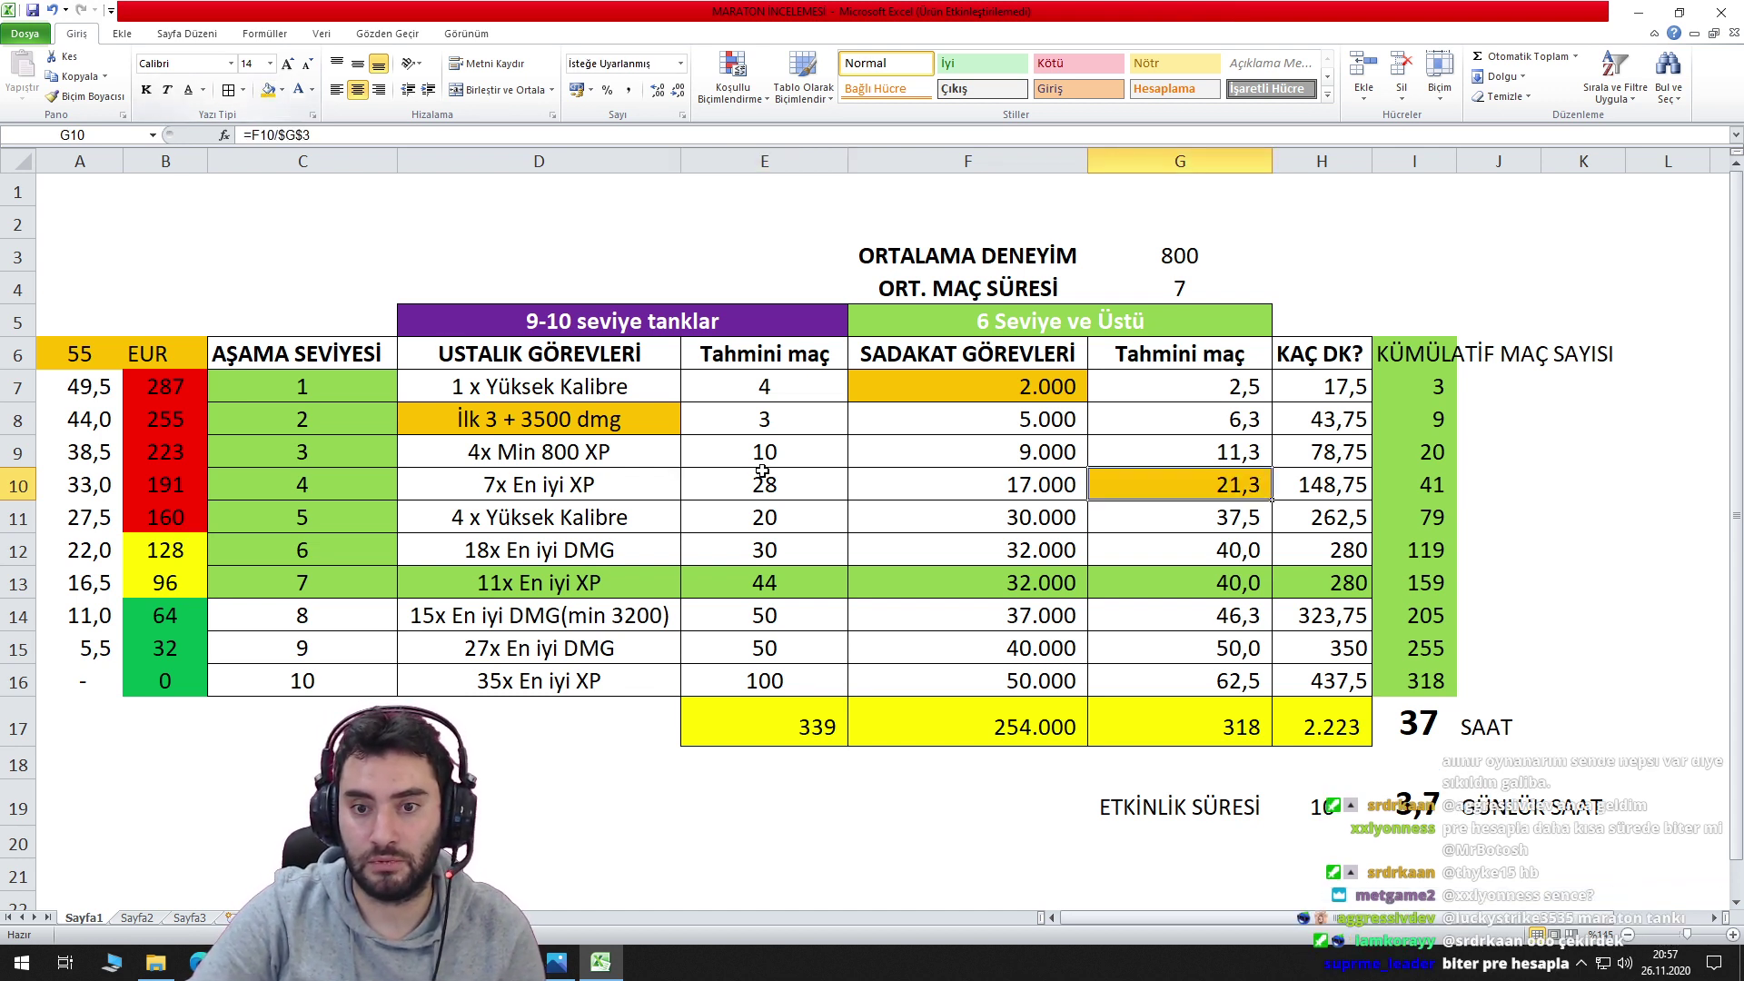
pyautogui.click(1162, 403)
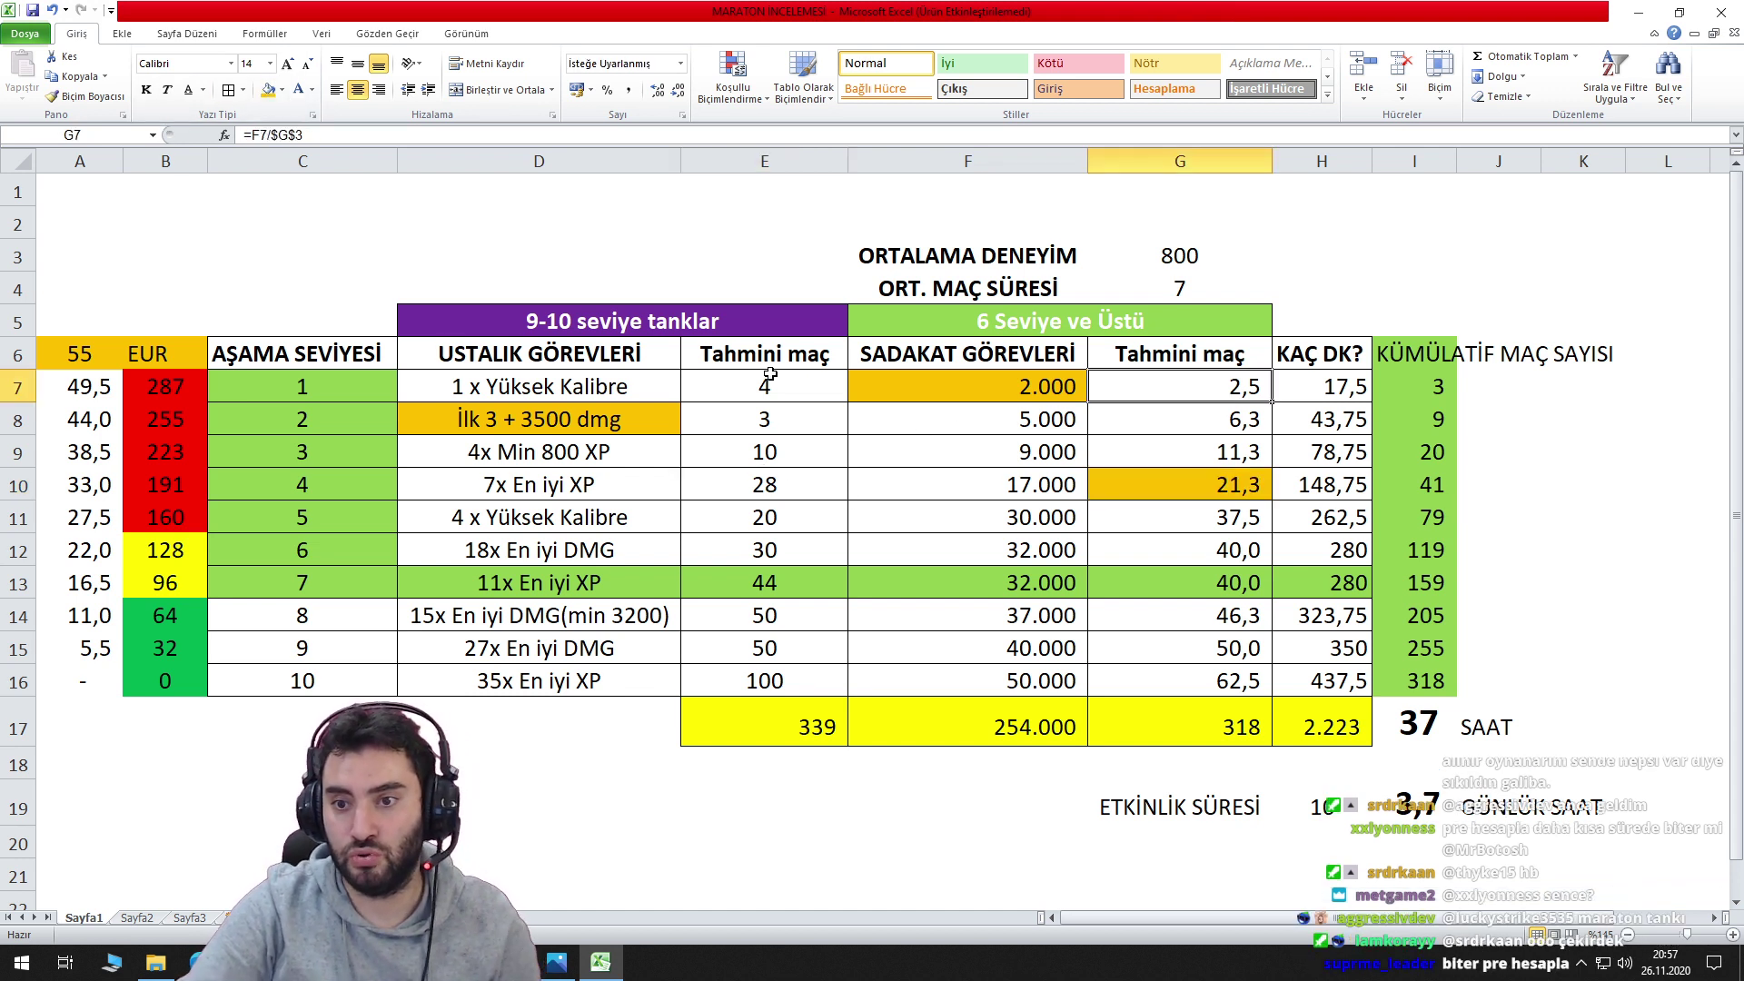
pyautogui.click(267, 90)
pyautogui.click(792, 416)
pyautogui.click(267, 90)
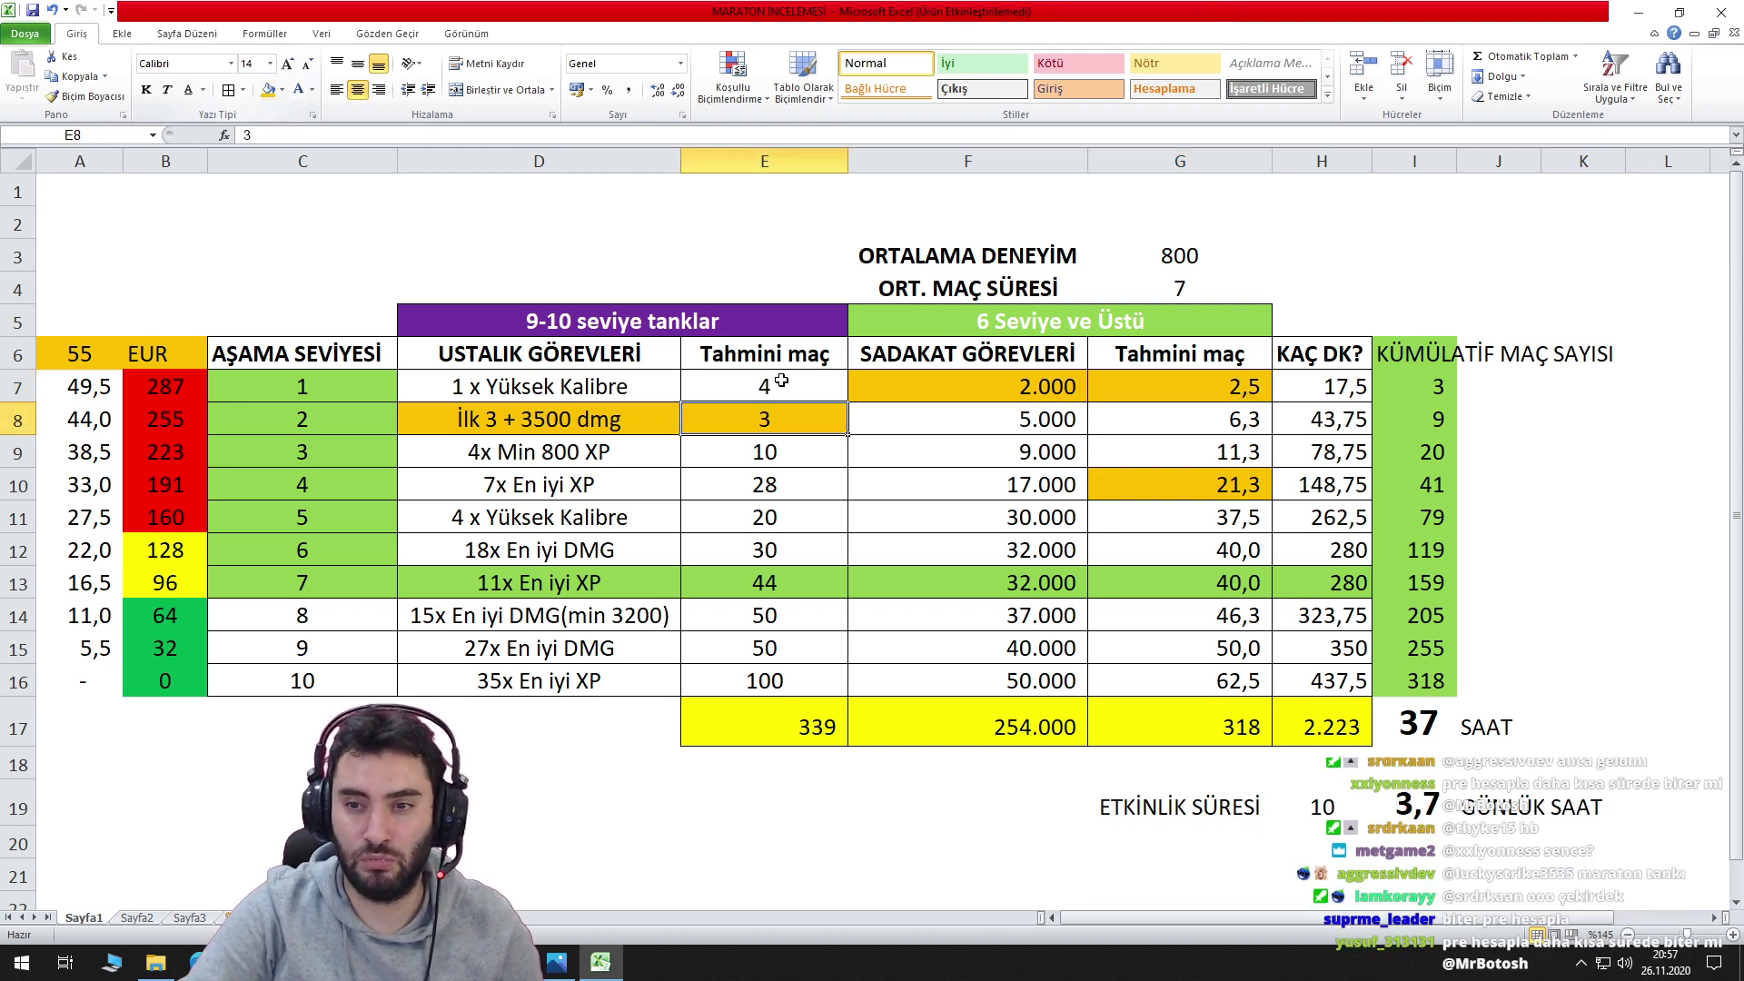
pyautogui.click(1022, 486)
pyautogui.click(267, 90)
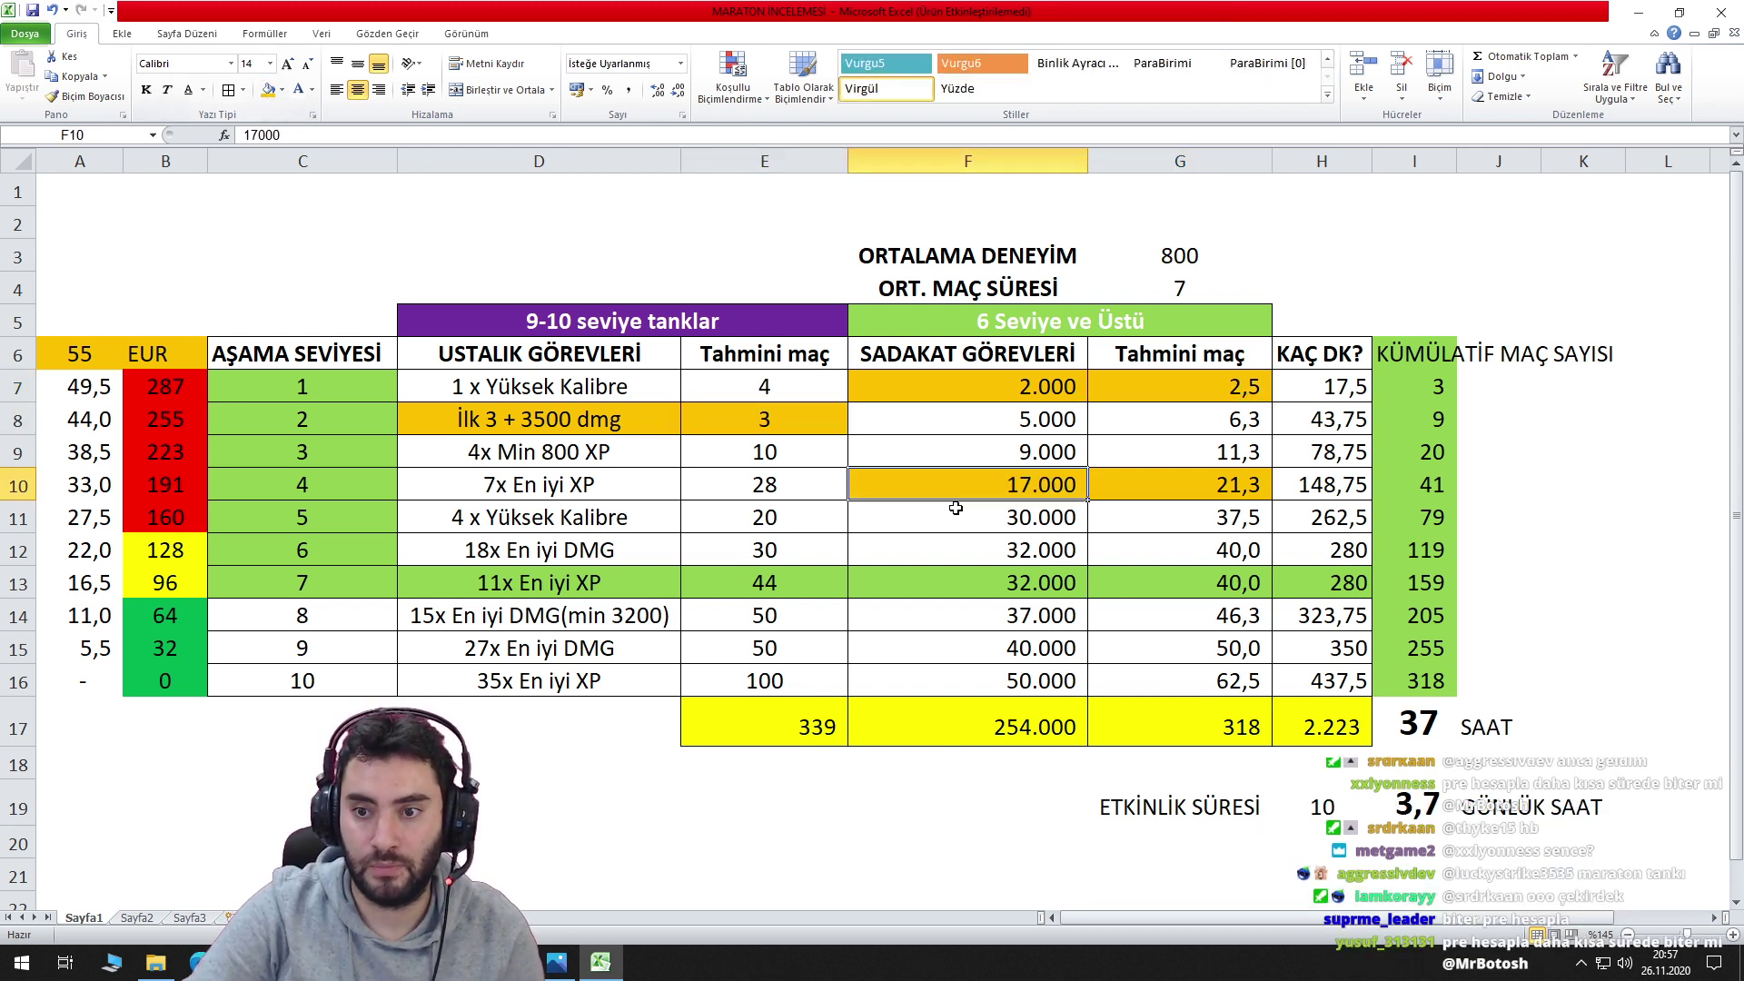
# Fill the stage 5 mastery task and its match estimate in D11:E11 with orange.
pyautogui.click(1129, 562)
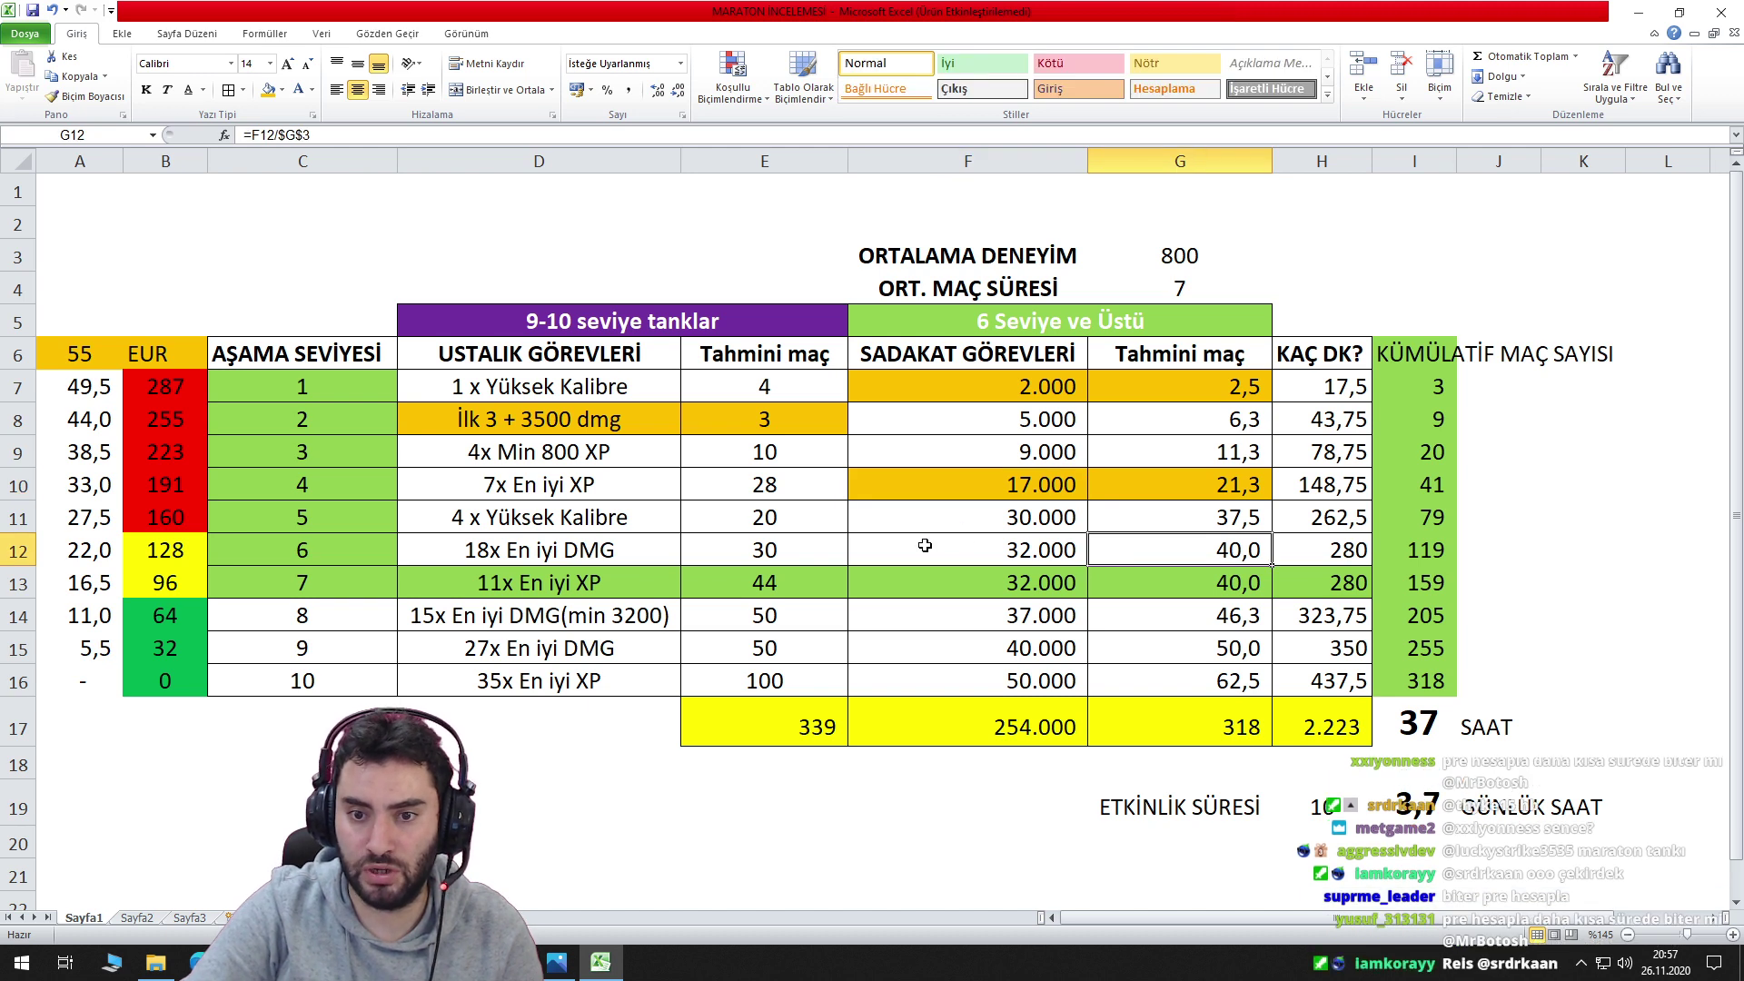
pyautogui.moveTo(548, 531); pyautogui.dragTo(724, 510)
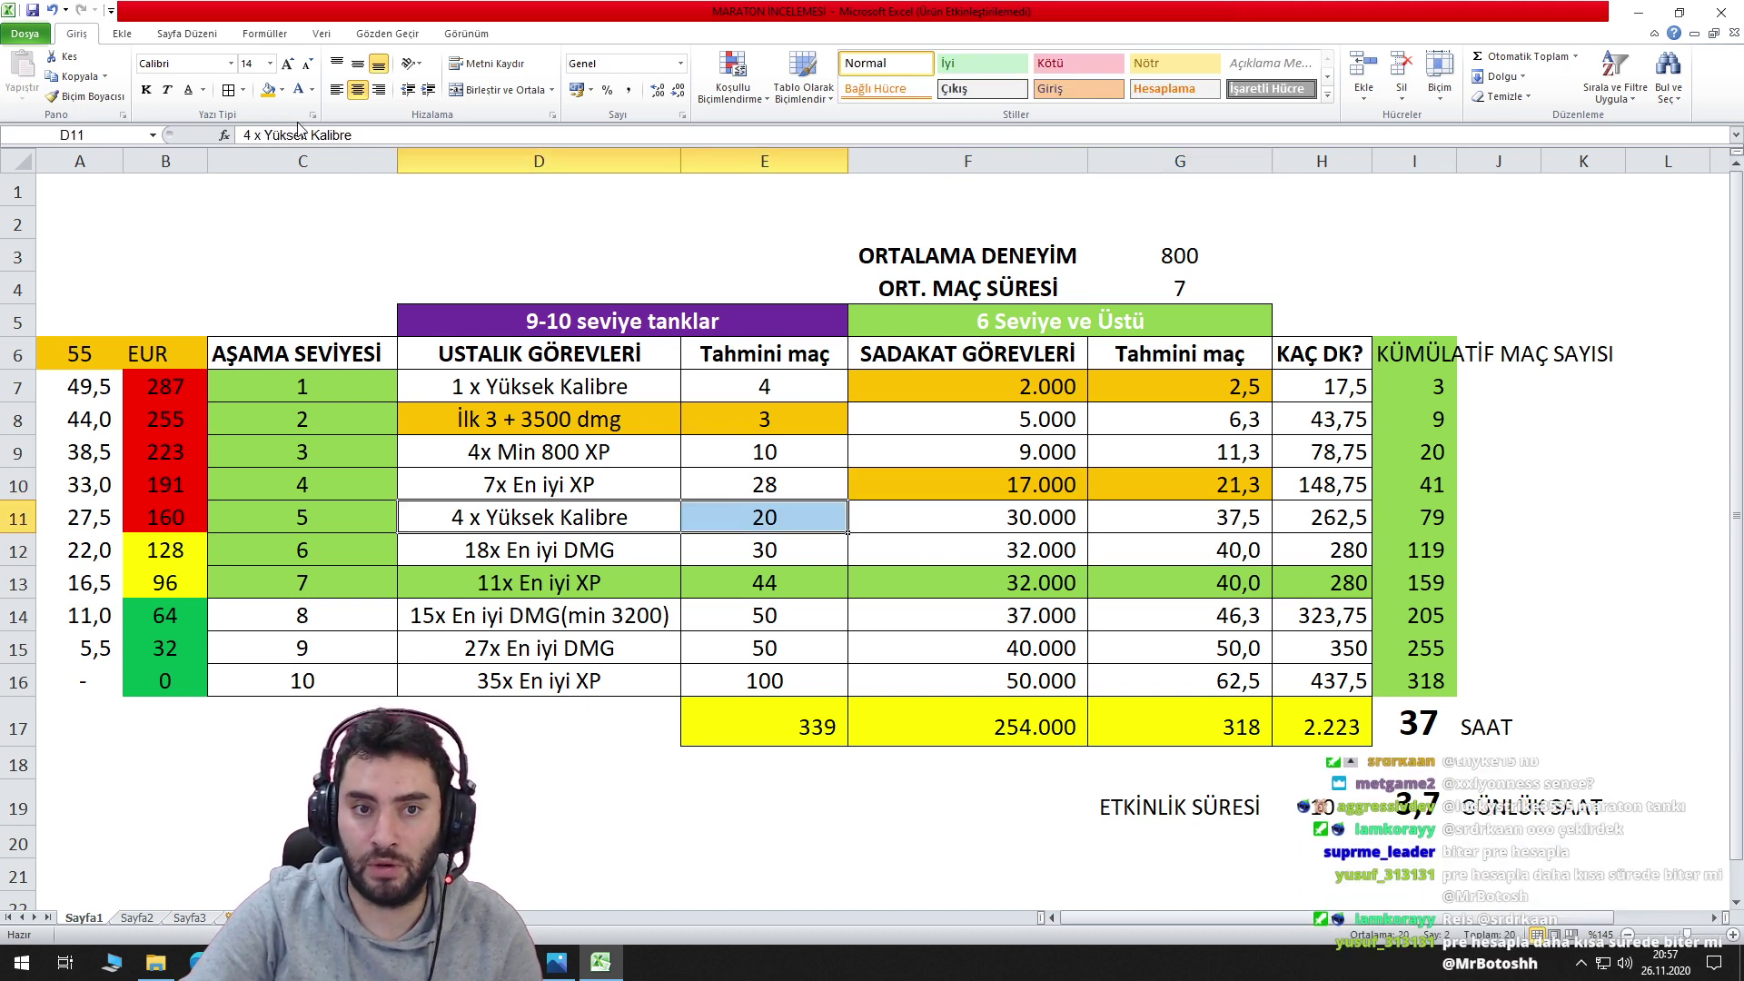
pyautogui.click(267, 90)
pyautogui.moveTo(1058, 519); pyautogui.dragTo(1154, 513)
pyautogui.click(907, 640)
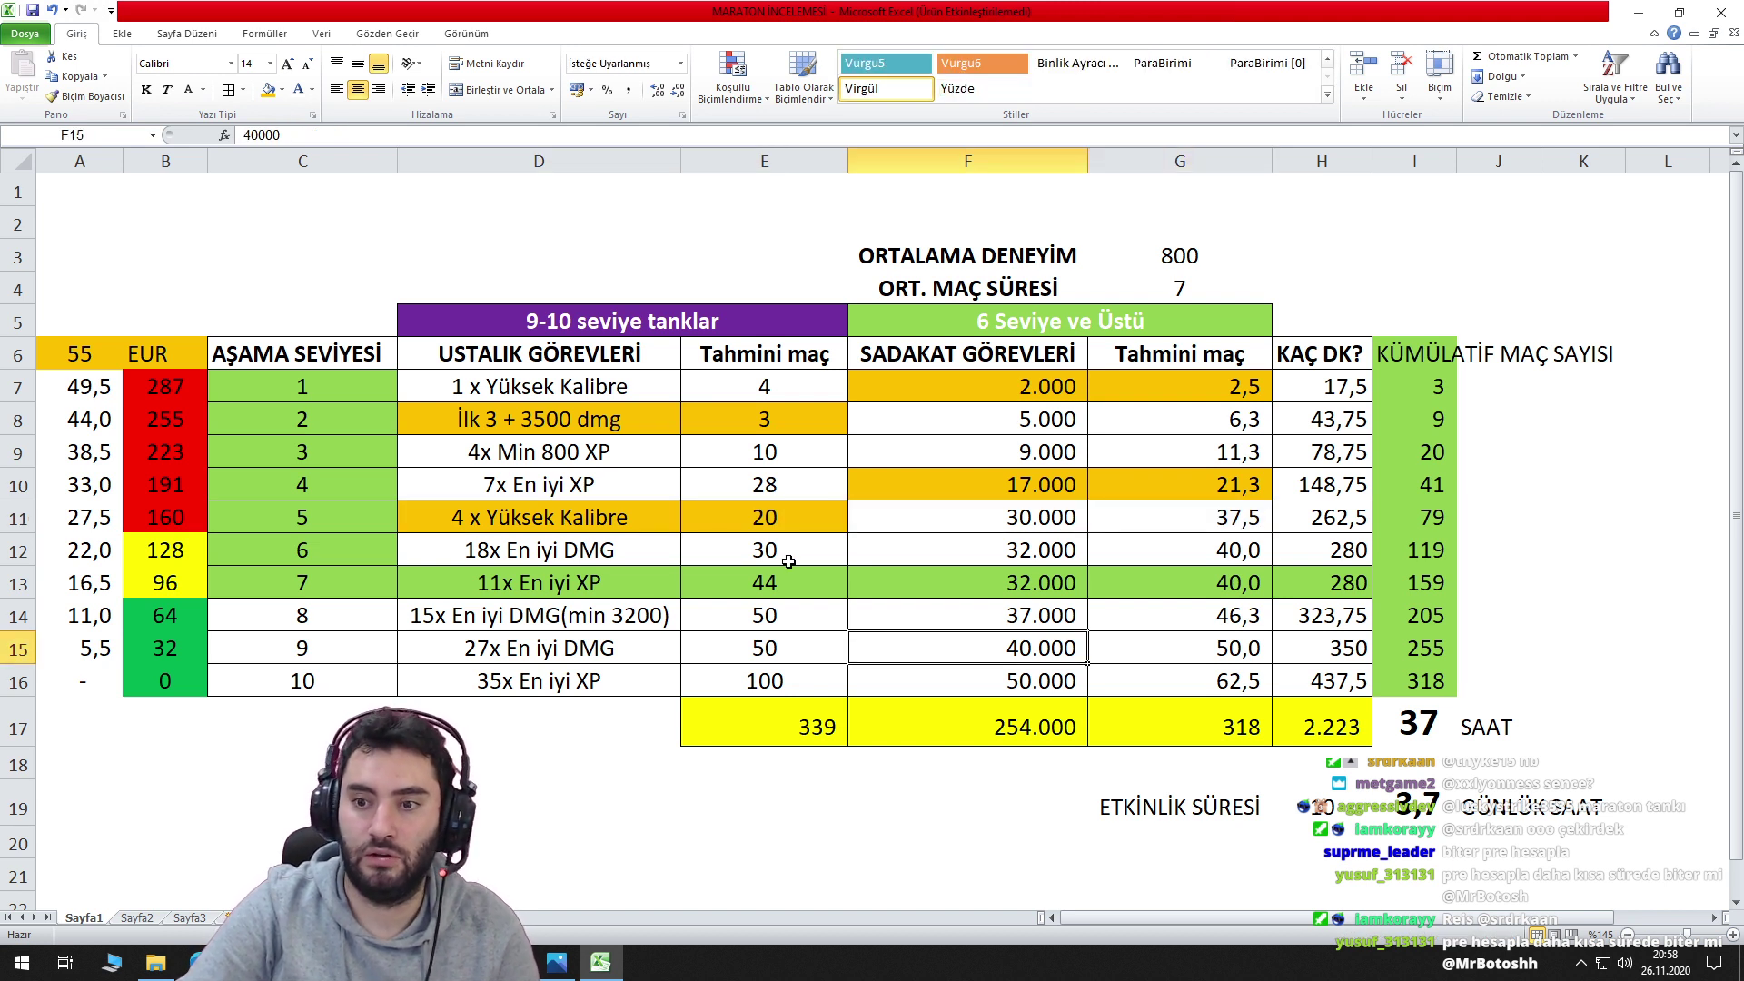
# Compare the stage 6 tasks in row 12 and fill the mastery cells D12:E12 with orange.
pyautogui.moveTo(576, 560); pyautogui.dragTo(763, 554)
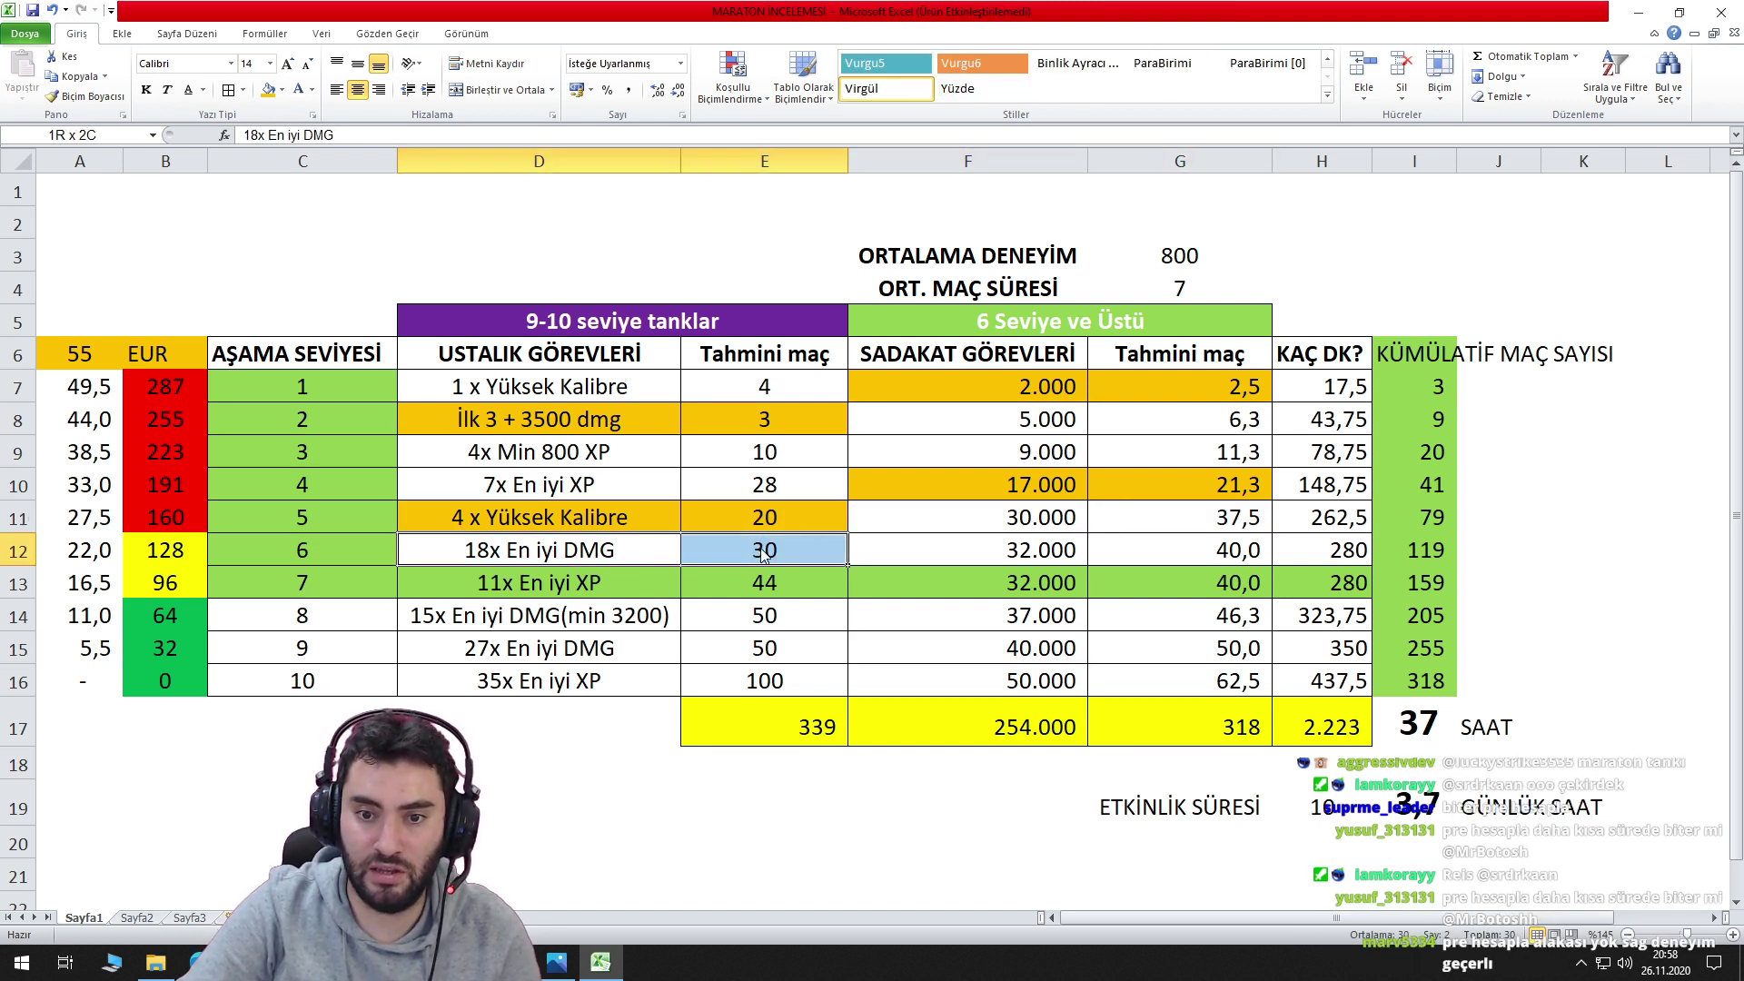
pyautogui.moveTo(1045, 556); pyautogui.dragTo(1172, 554)
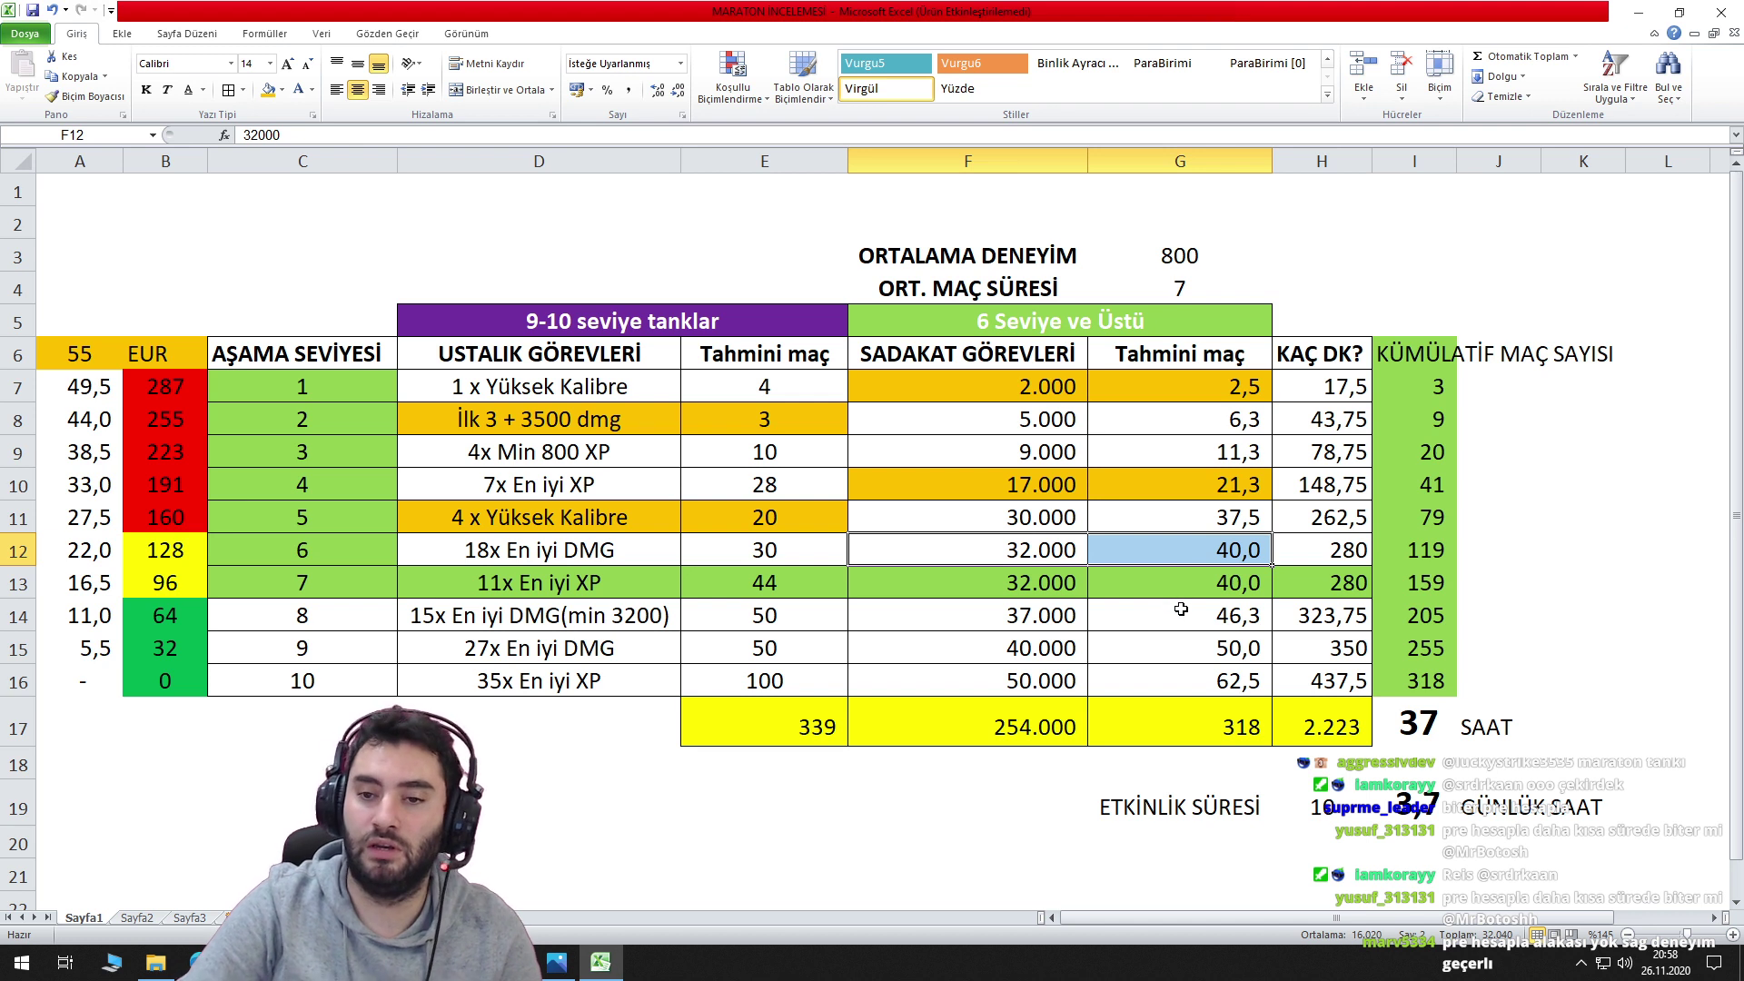
pyautogui.moveTo(547, 553); pyautogui.dragTo(724, 557)
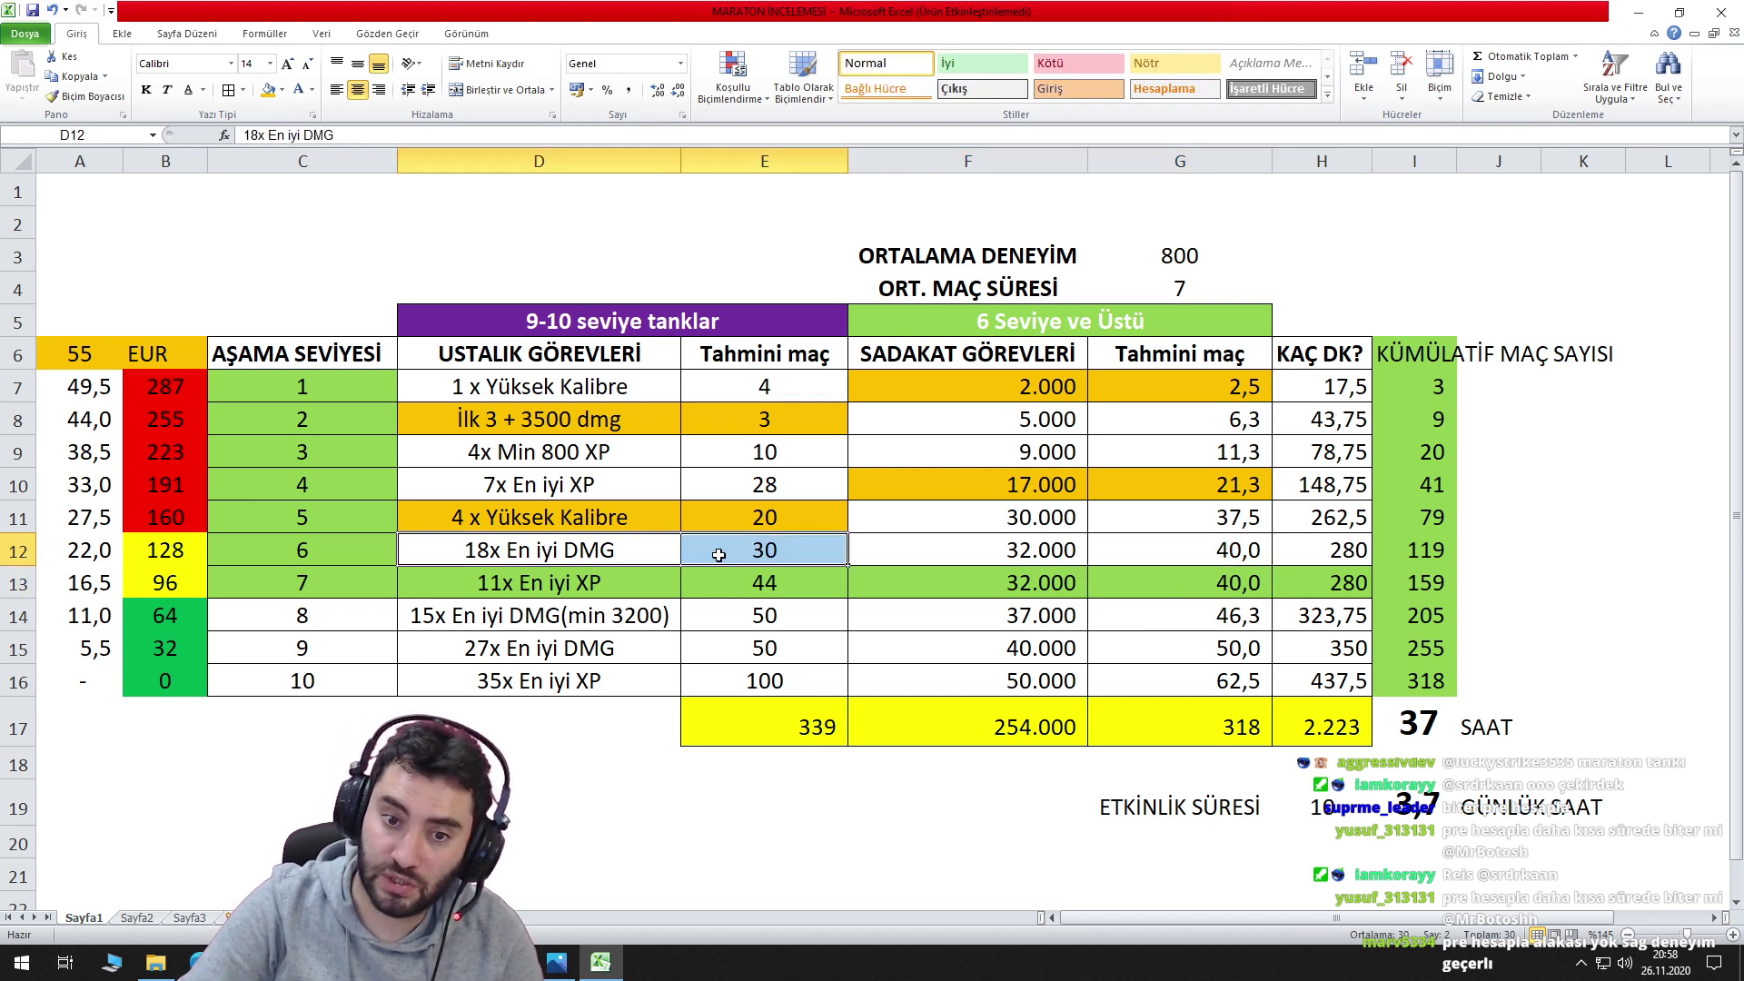
pyautogui.click(268, 89)
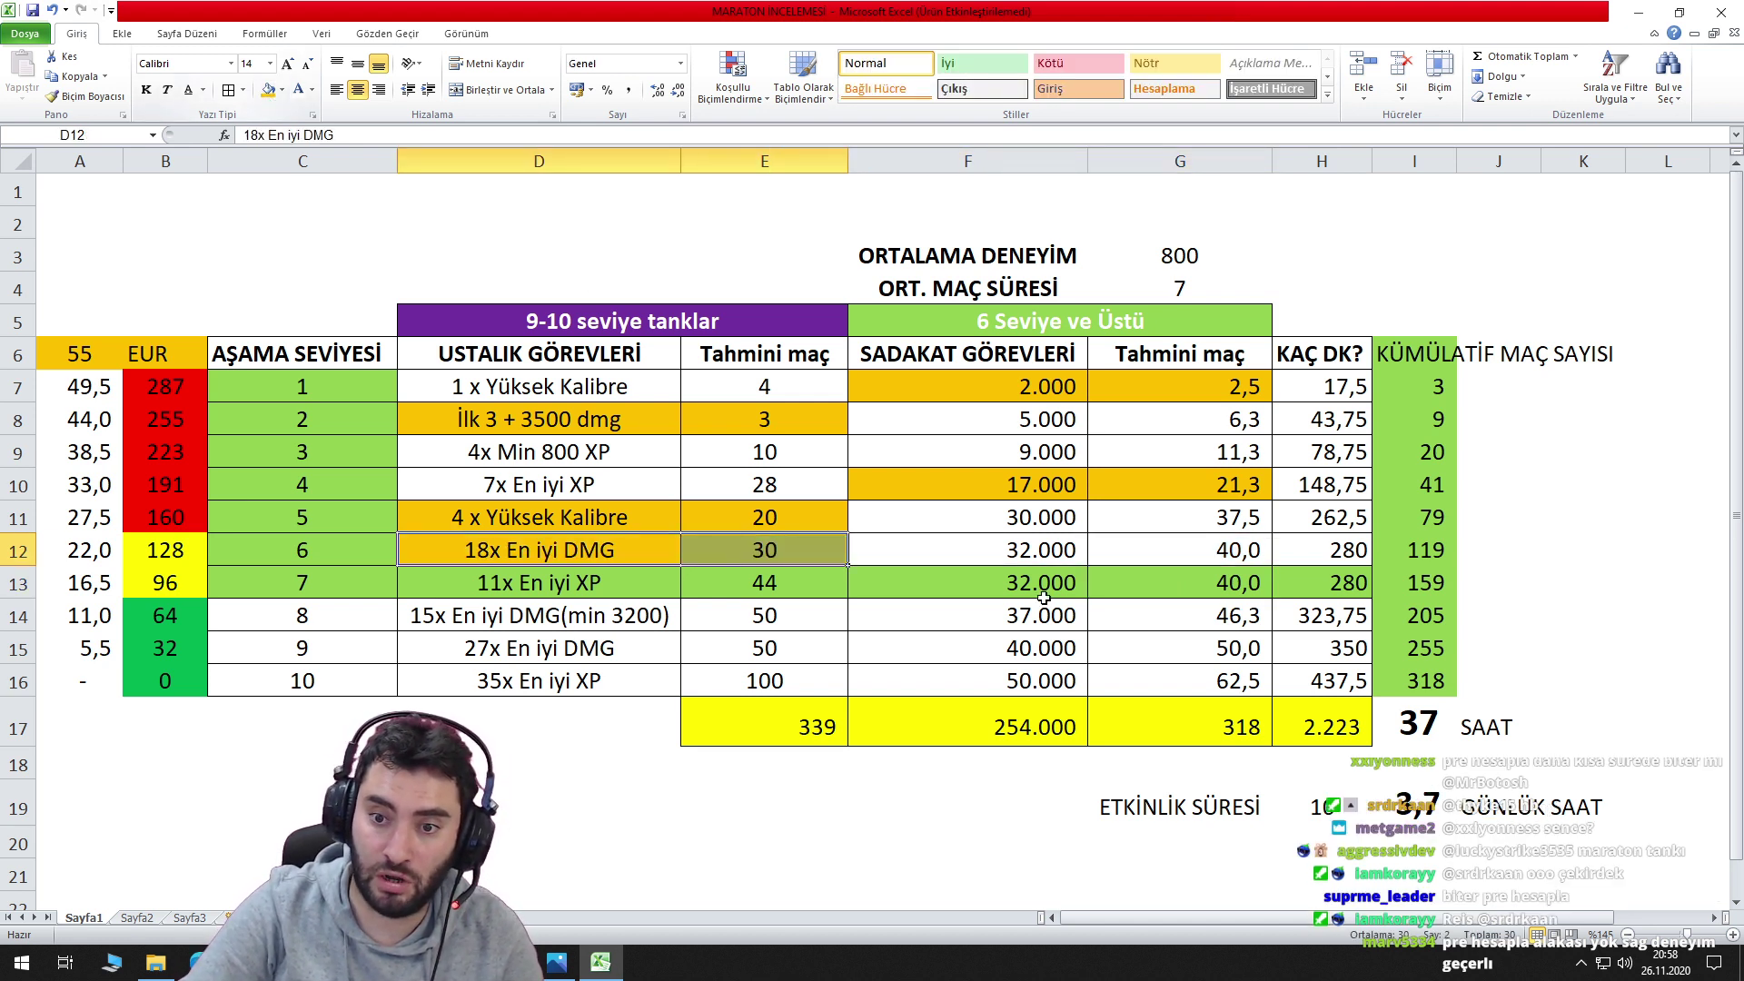
# Compare the stage 6 mastery match estimate in E12 with the loyalty match estimate in G12.
pyautogui.moveTo(1051, 549); pyautogui.dragTo(1181, 552)
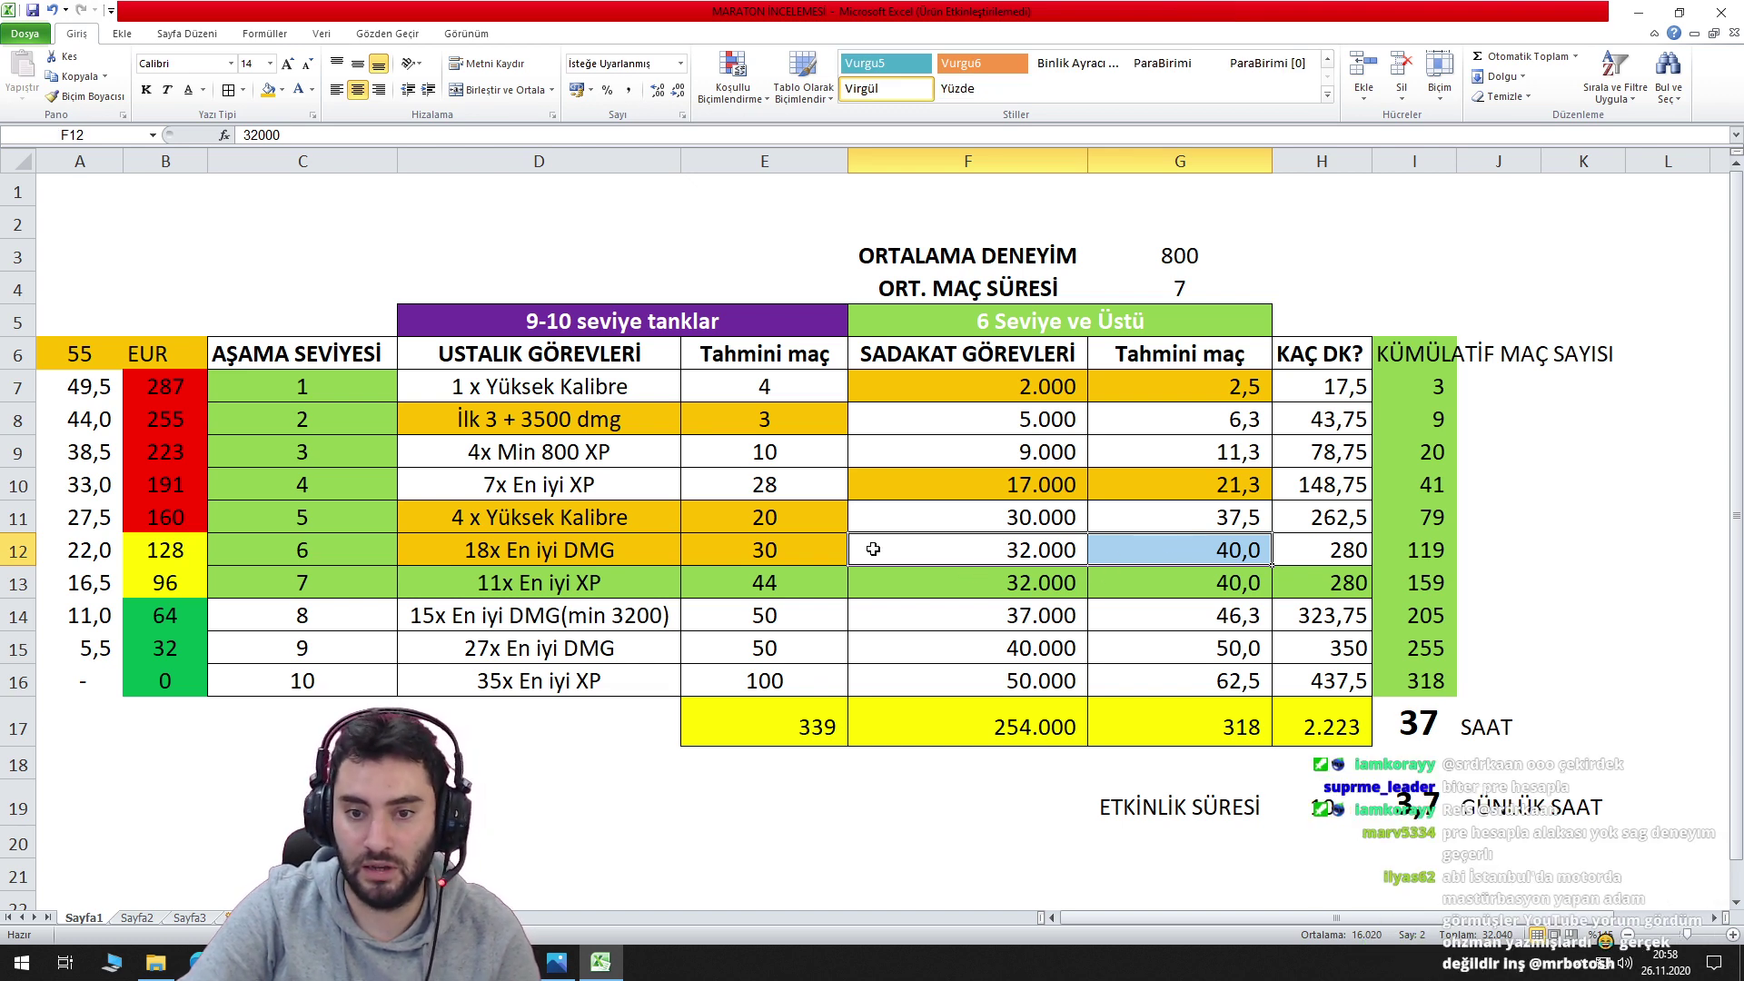
pyautogui.click(786, 557)
pyautogui.click(1126, 554)
pyautogui.press('Left')
pyautogui.press('Left')
pyautogui.click(1131, 556)
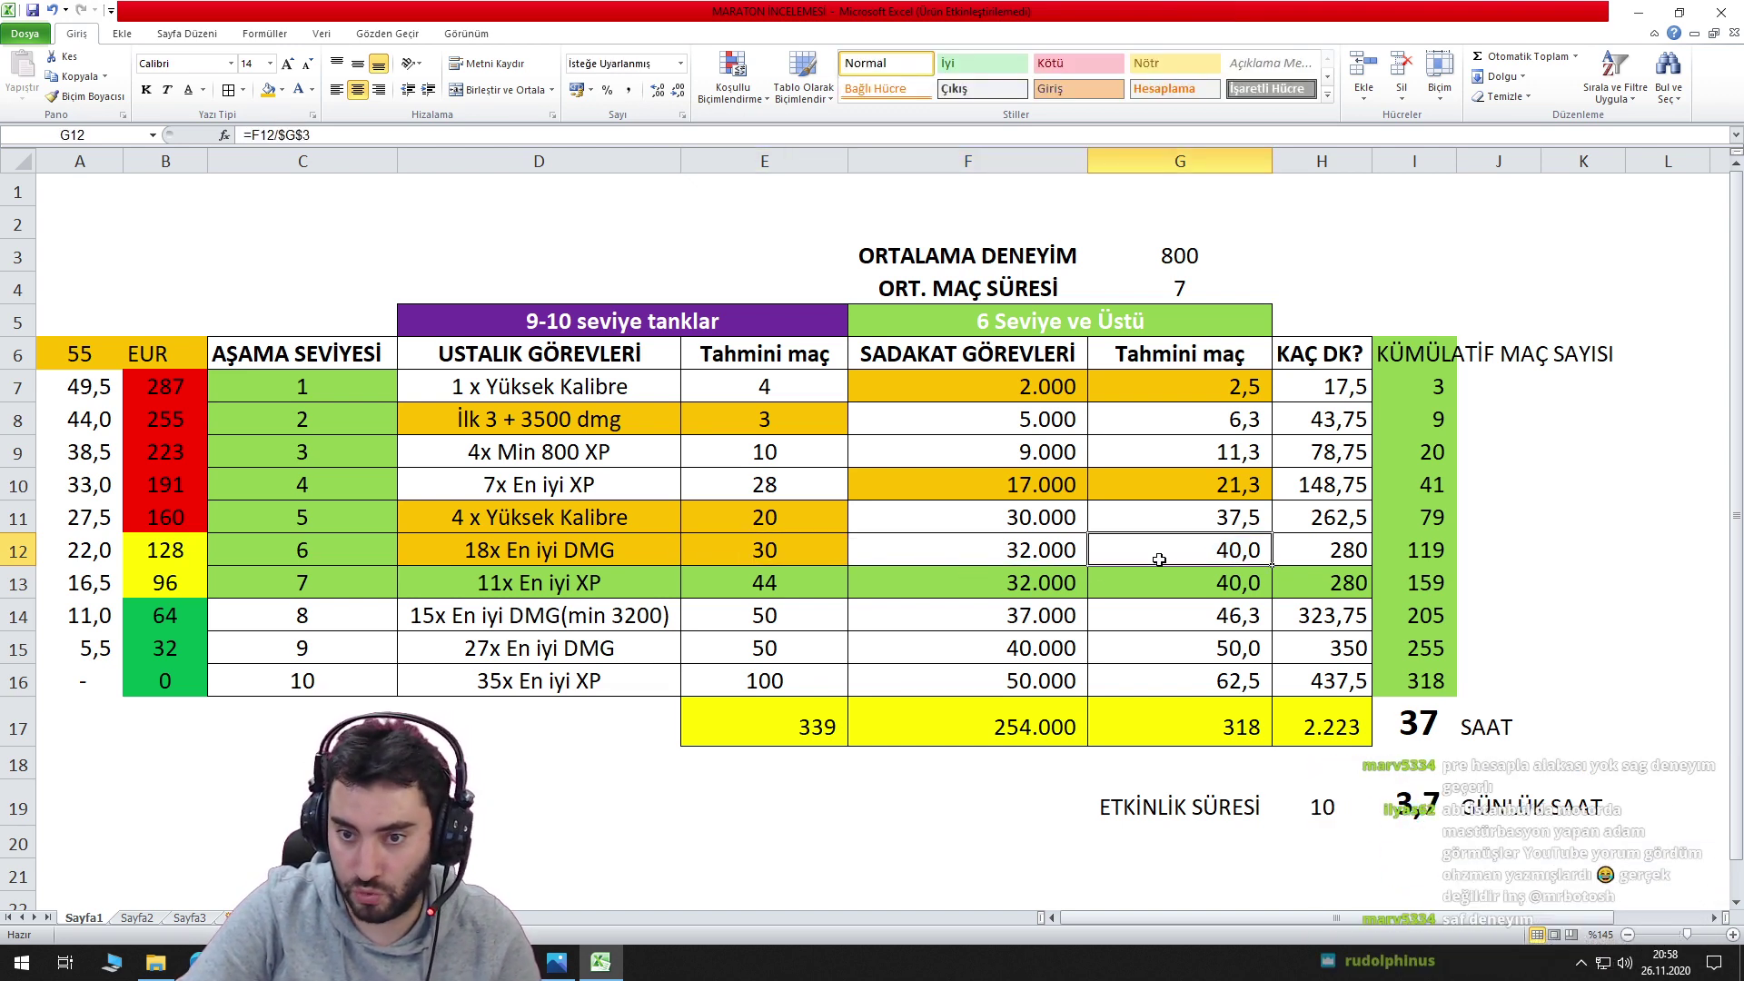
pyautogui.click(818, 551)
pyautogui.click(1099, 553)
pyautogui.press('Left')
pyautogui.press('Left')
pyautogui.press('Right')
pyautogui.press('Right')
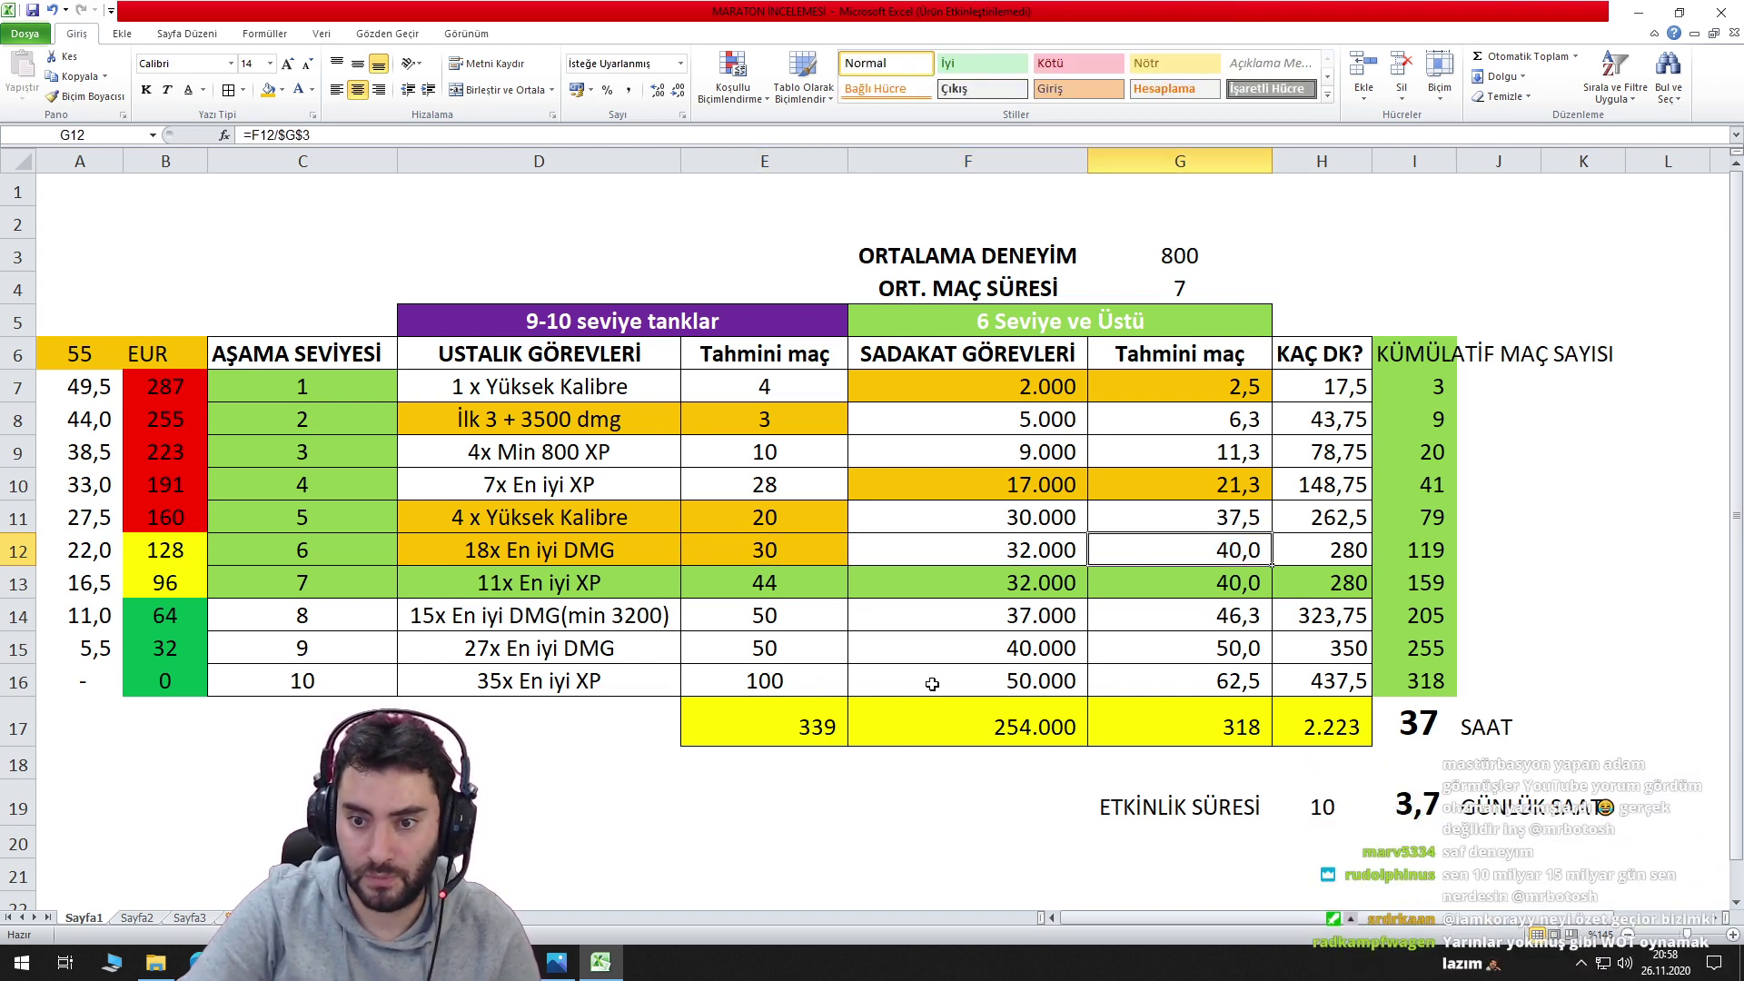
# Compare the stage 7 tasks in row 13 and fill the loyalty cells F13:G13 with orange.
pyautogui.click(606, 582)
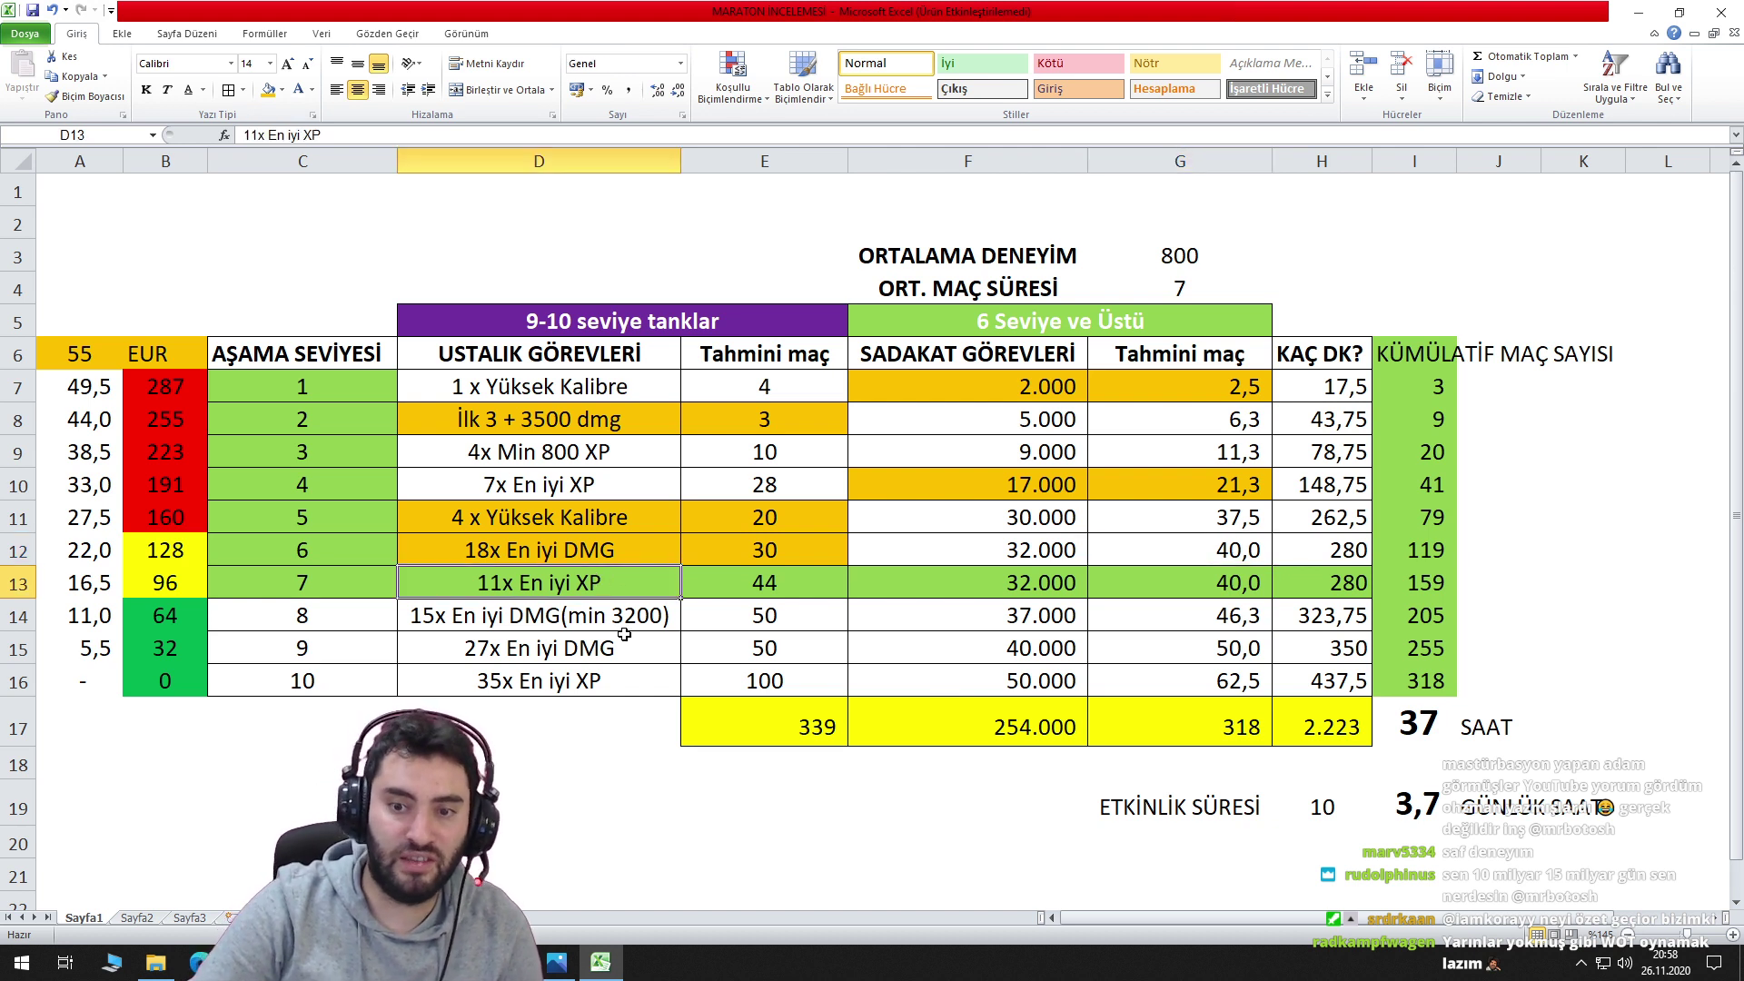
pyautogui.click(1074, 581)
pyautogui.click(1206, 580)
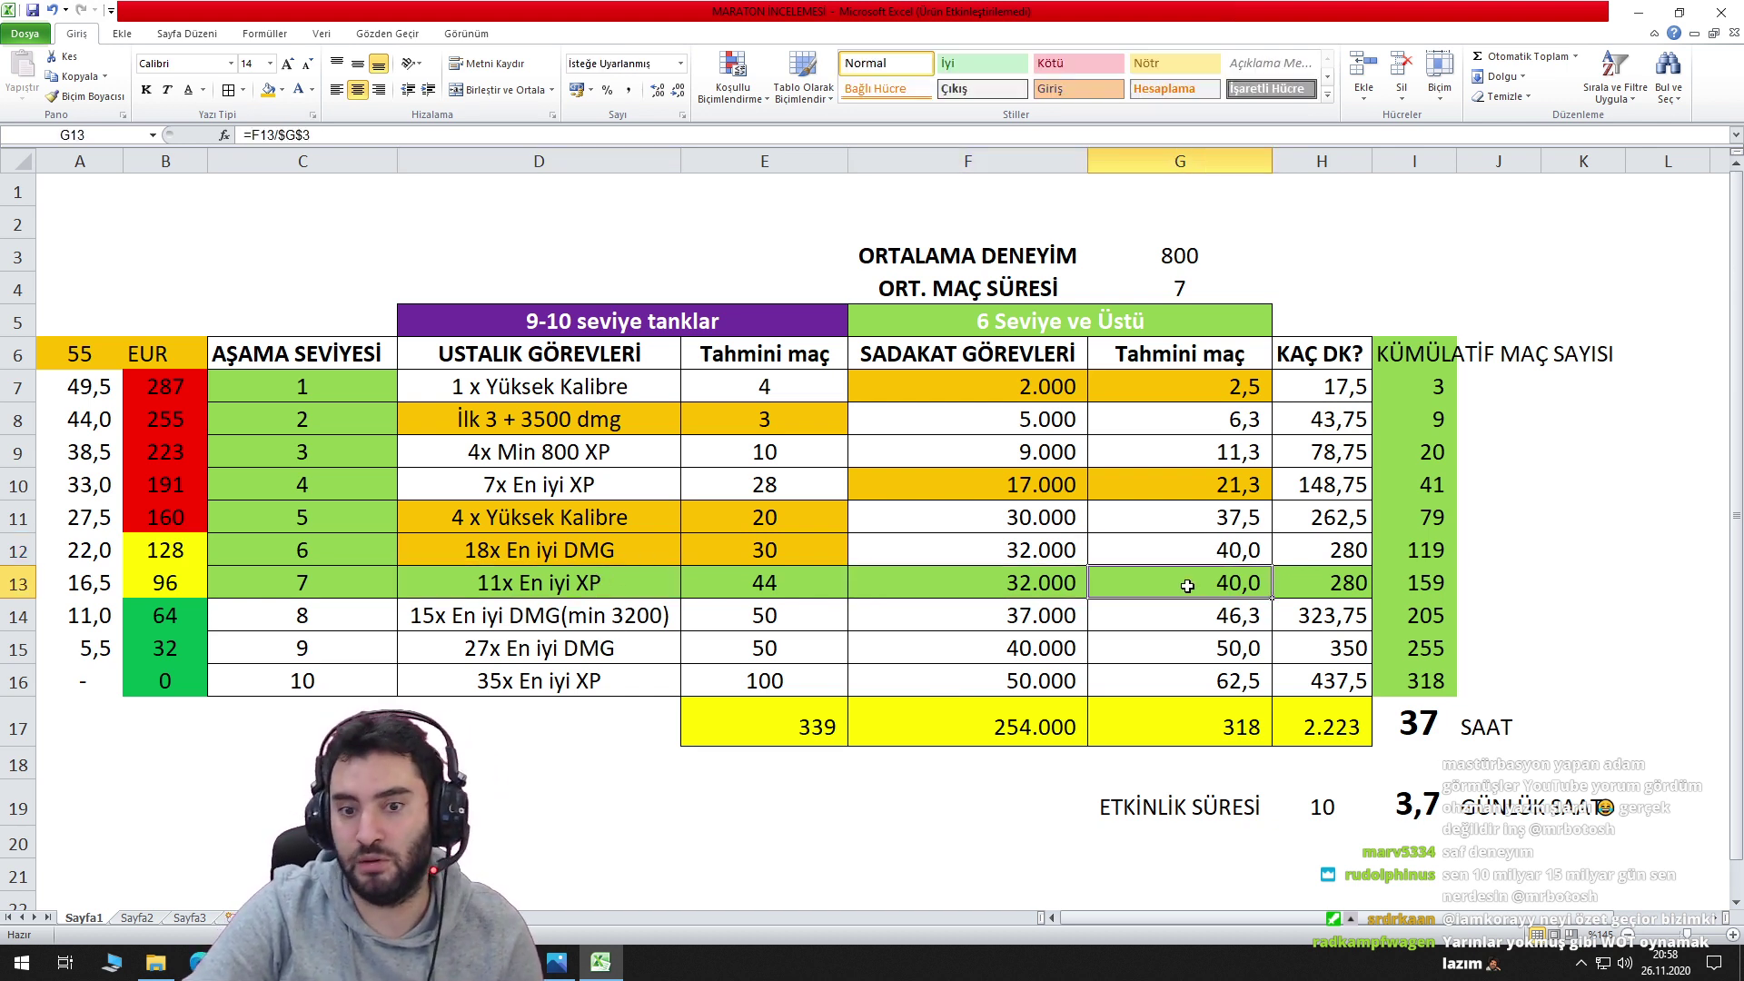
pyautogui.moveTo(1060, 588); pyautogui.dragTo(1181, 586)
pyautogui.click(268, 89)
pyautogui.click(976, 700)
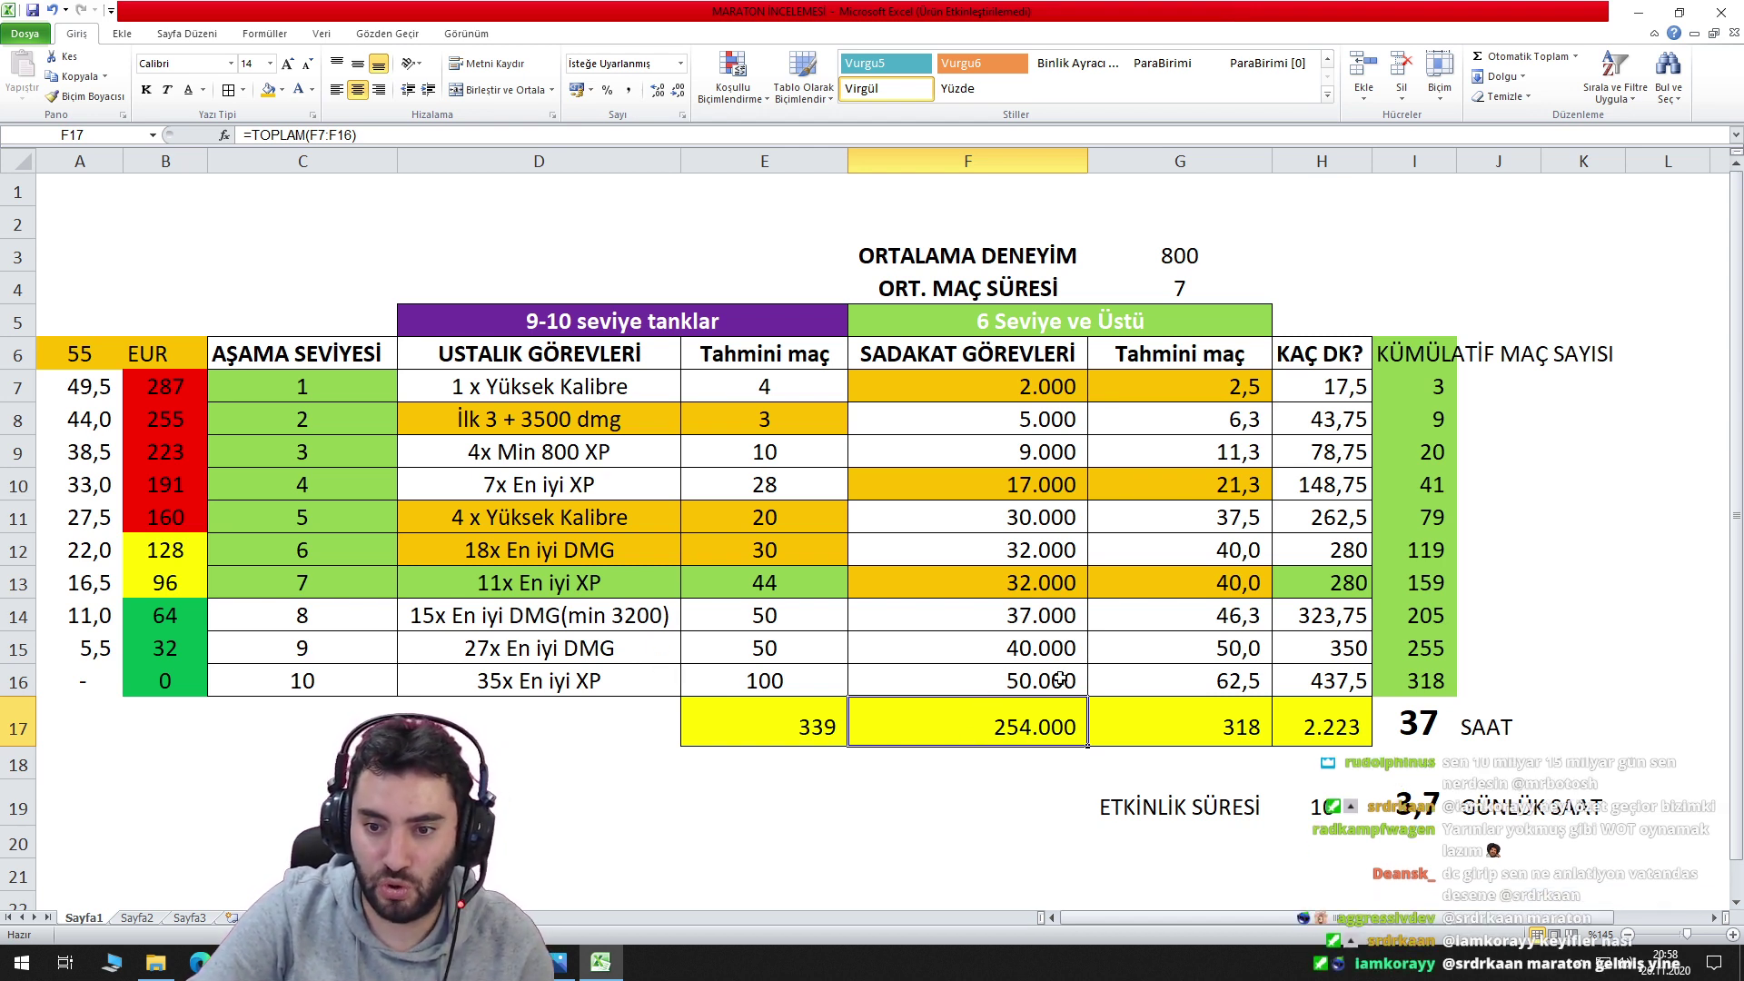
# Fill the stage 10 loyalty task and its match estimate in F16:G16 with orange.
pyautogui.moveTo(1063, 676); pyautogui.dragTo(1153, 681)
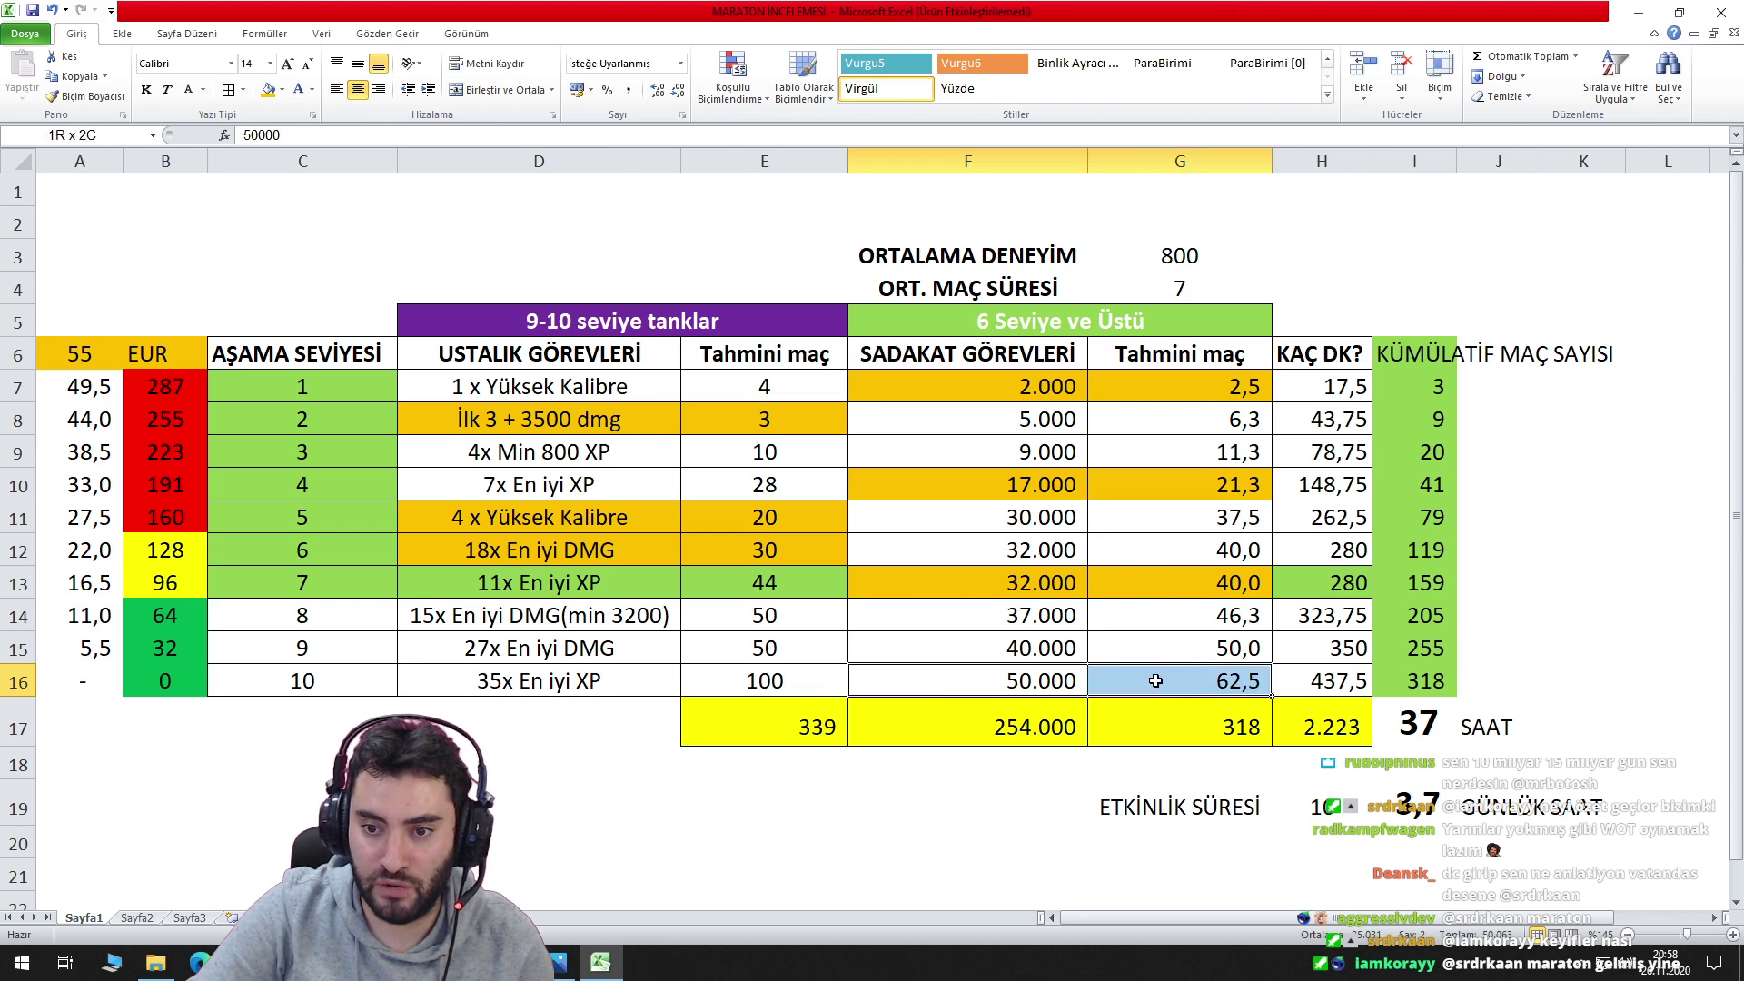
pyautogui.click(268, 89)
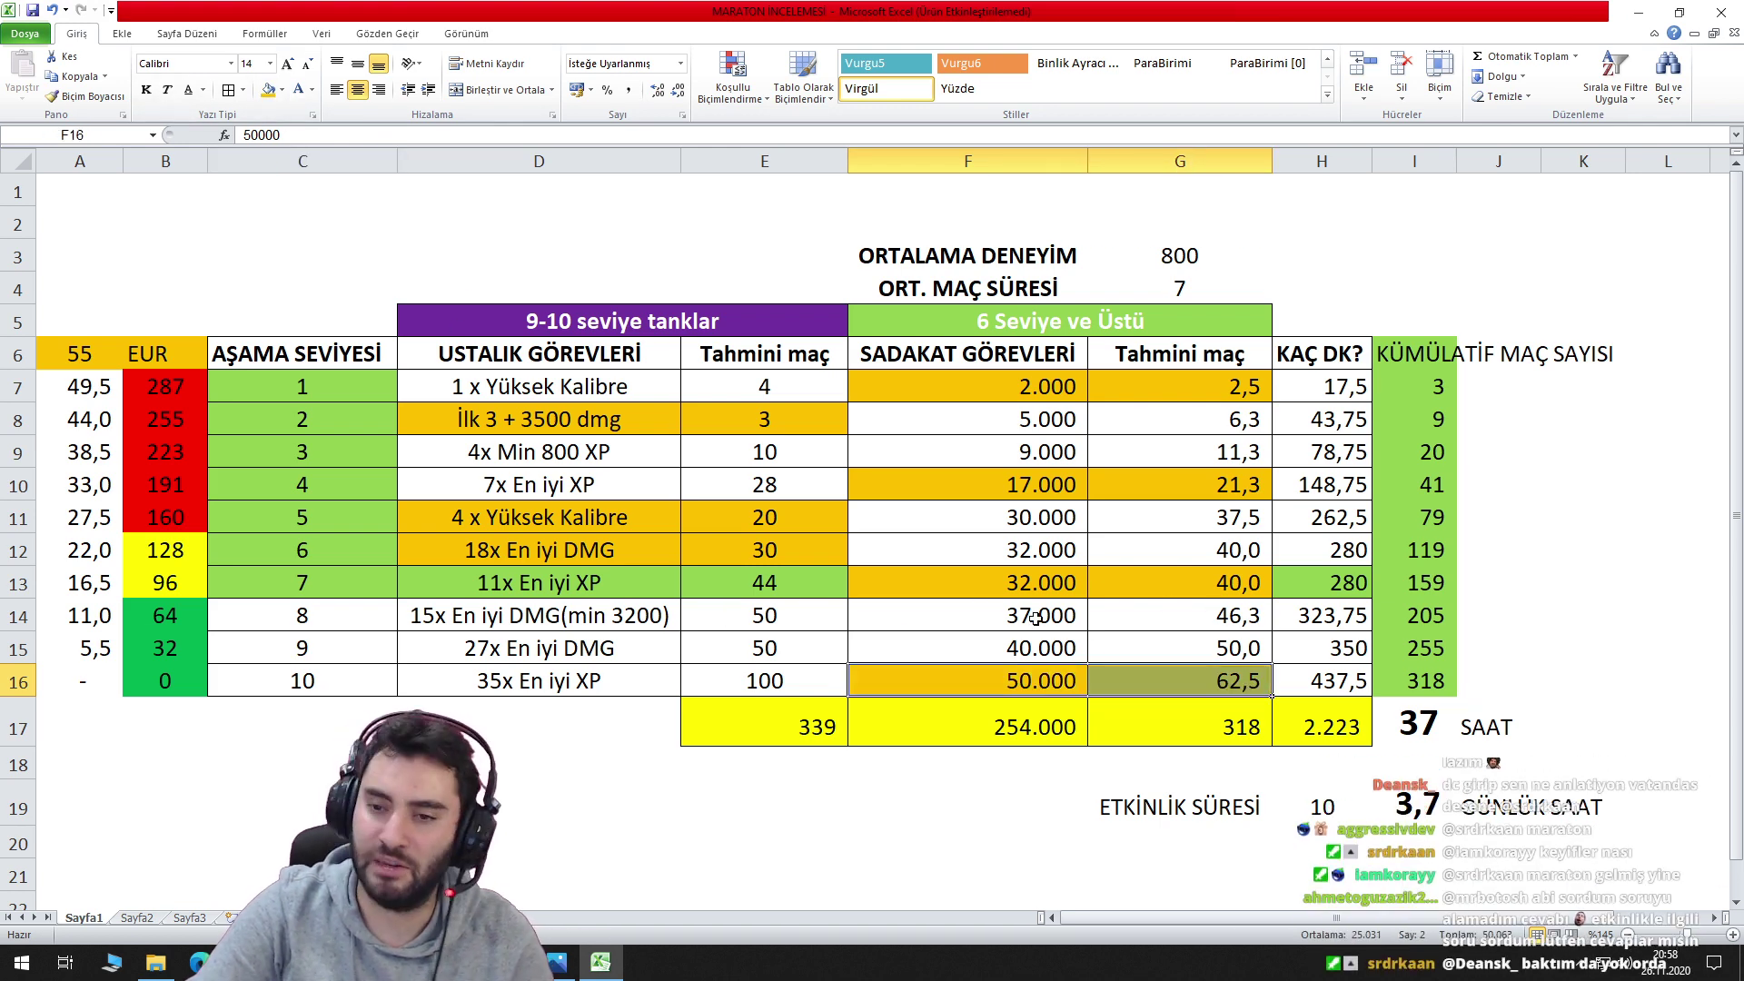
pyautogui.click(1127, 626)
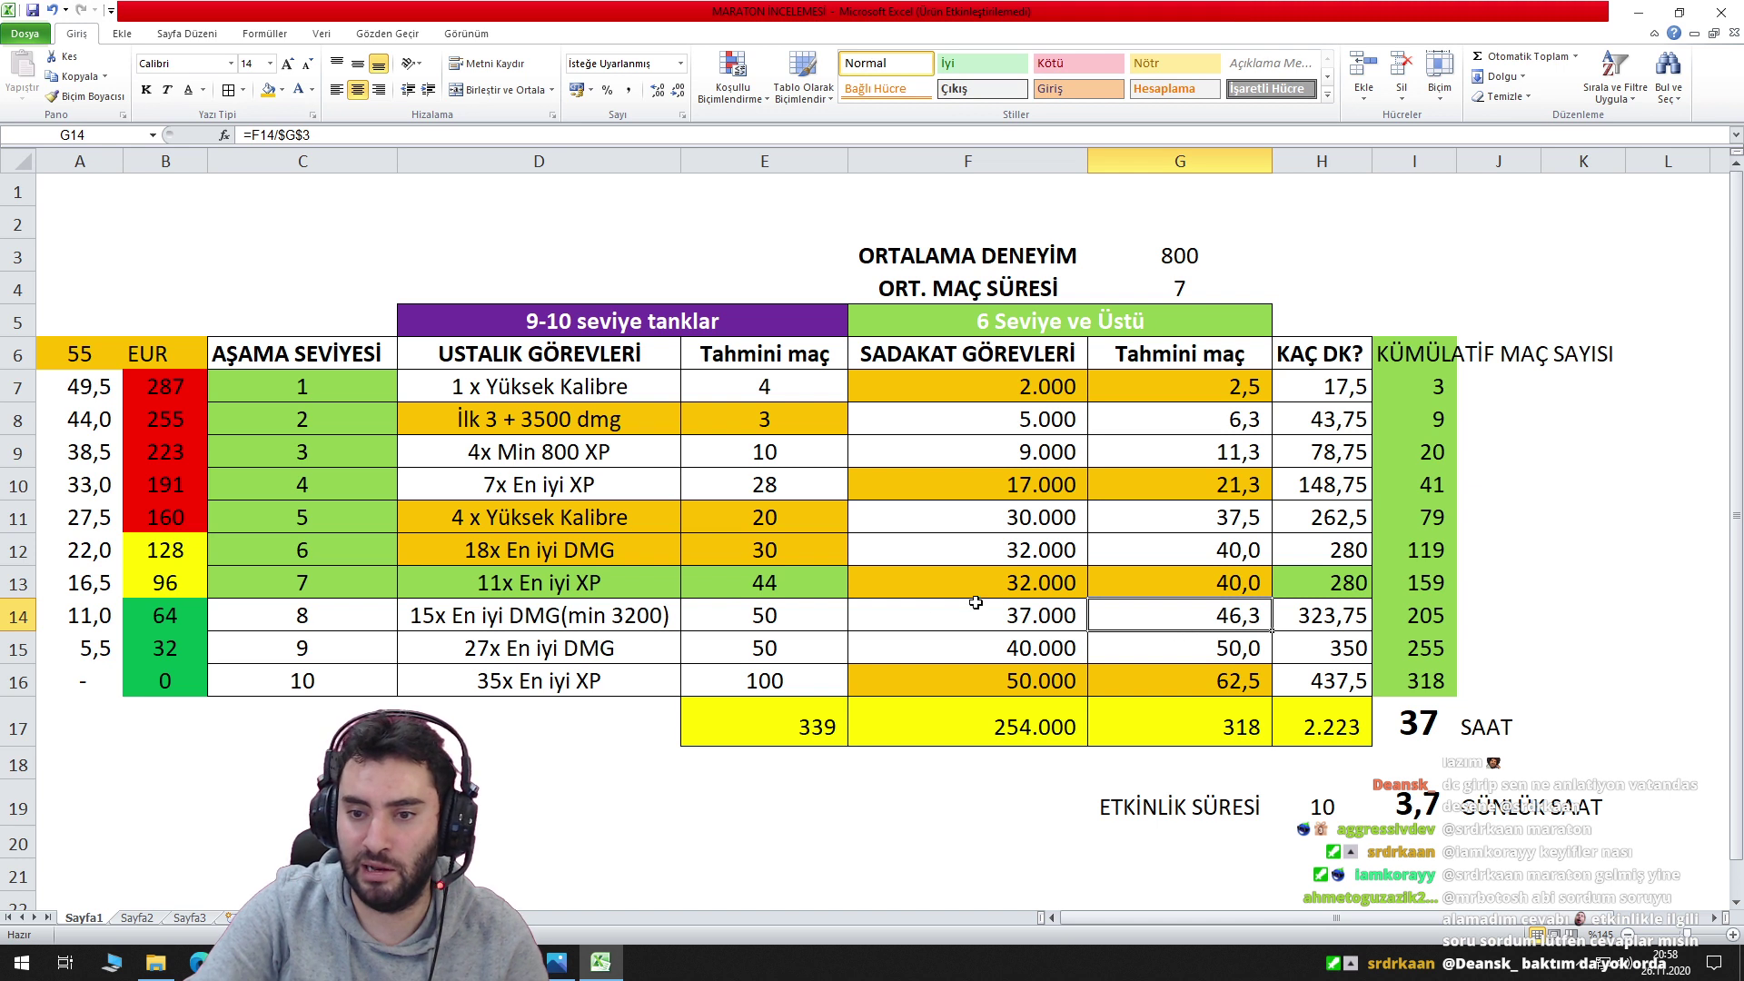
# Fill the stage 8 and 9 mastery match estimates in E14:E15 with orange.
pyautogui.moveTo(765, 616); pyautogui.dragTo(772, 647)
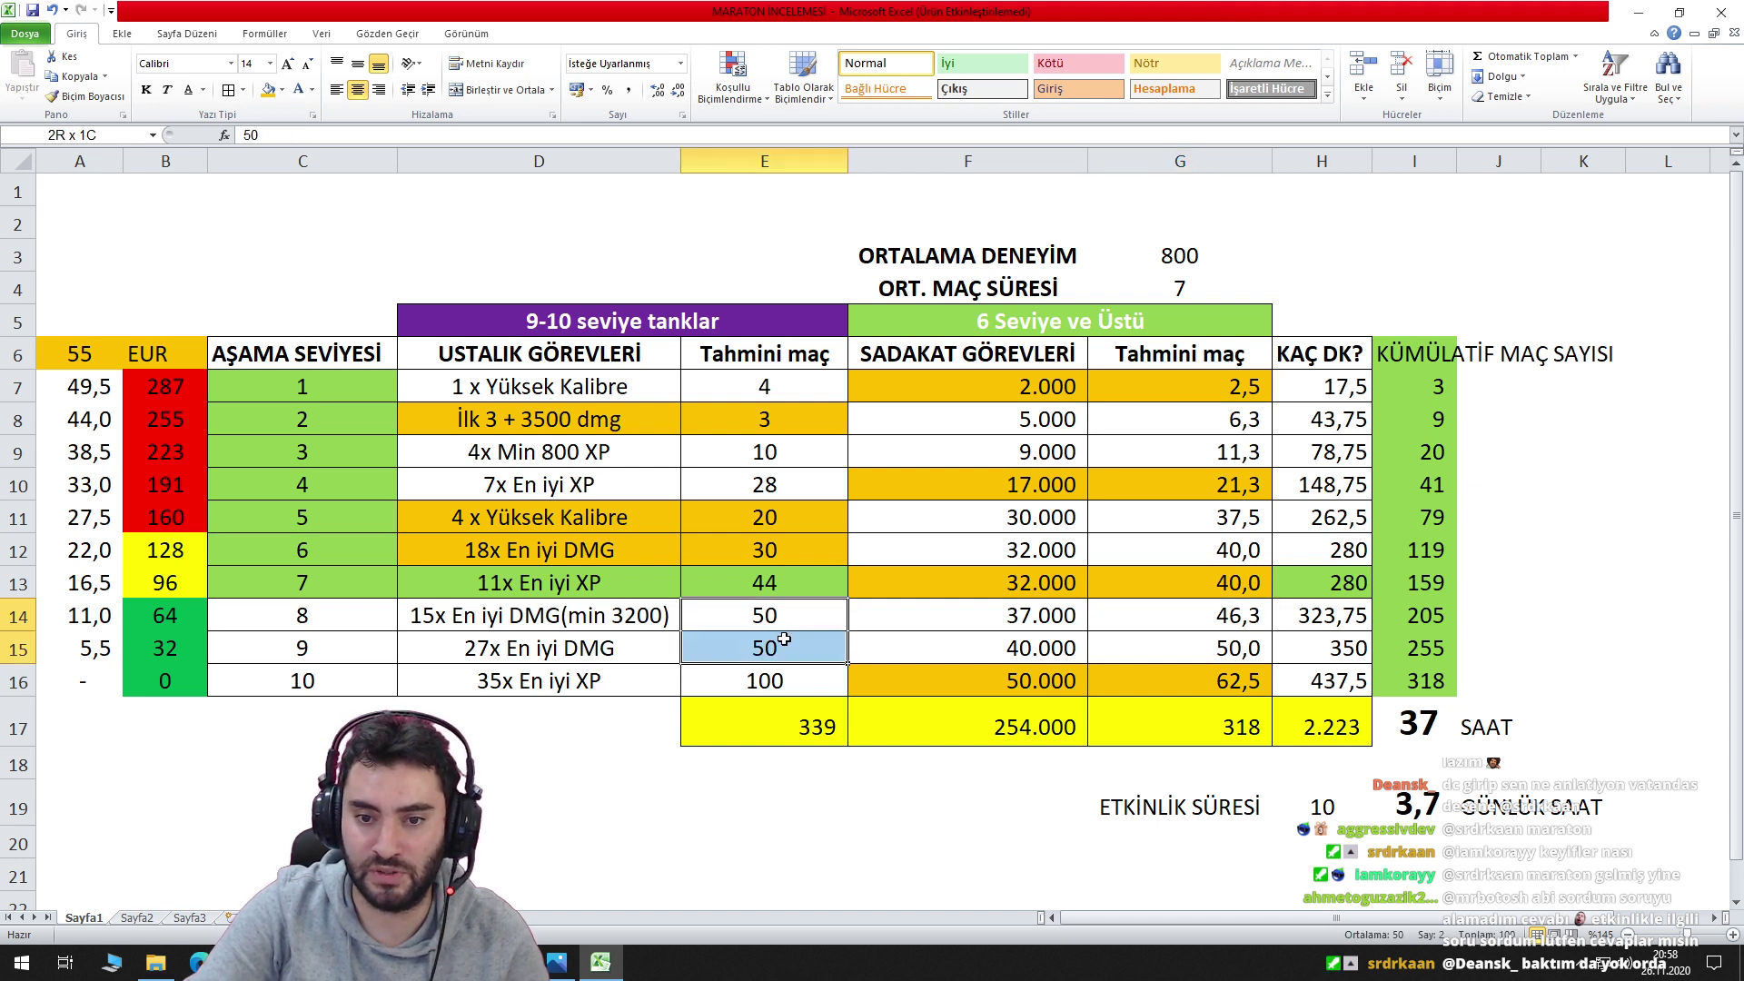
pyautogui.click(270, 93)
pyautogui.click(1083, 542)
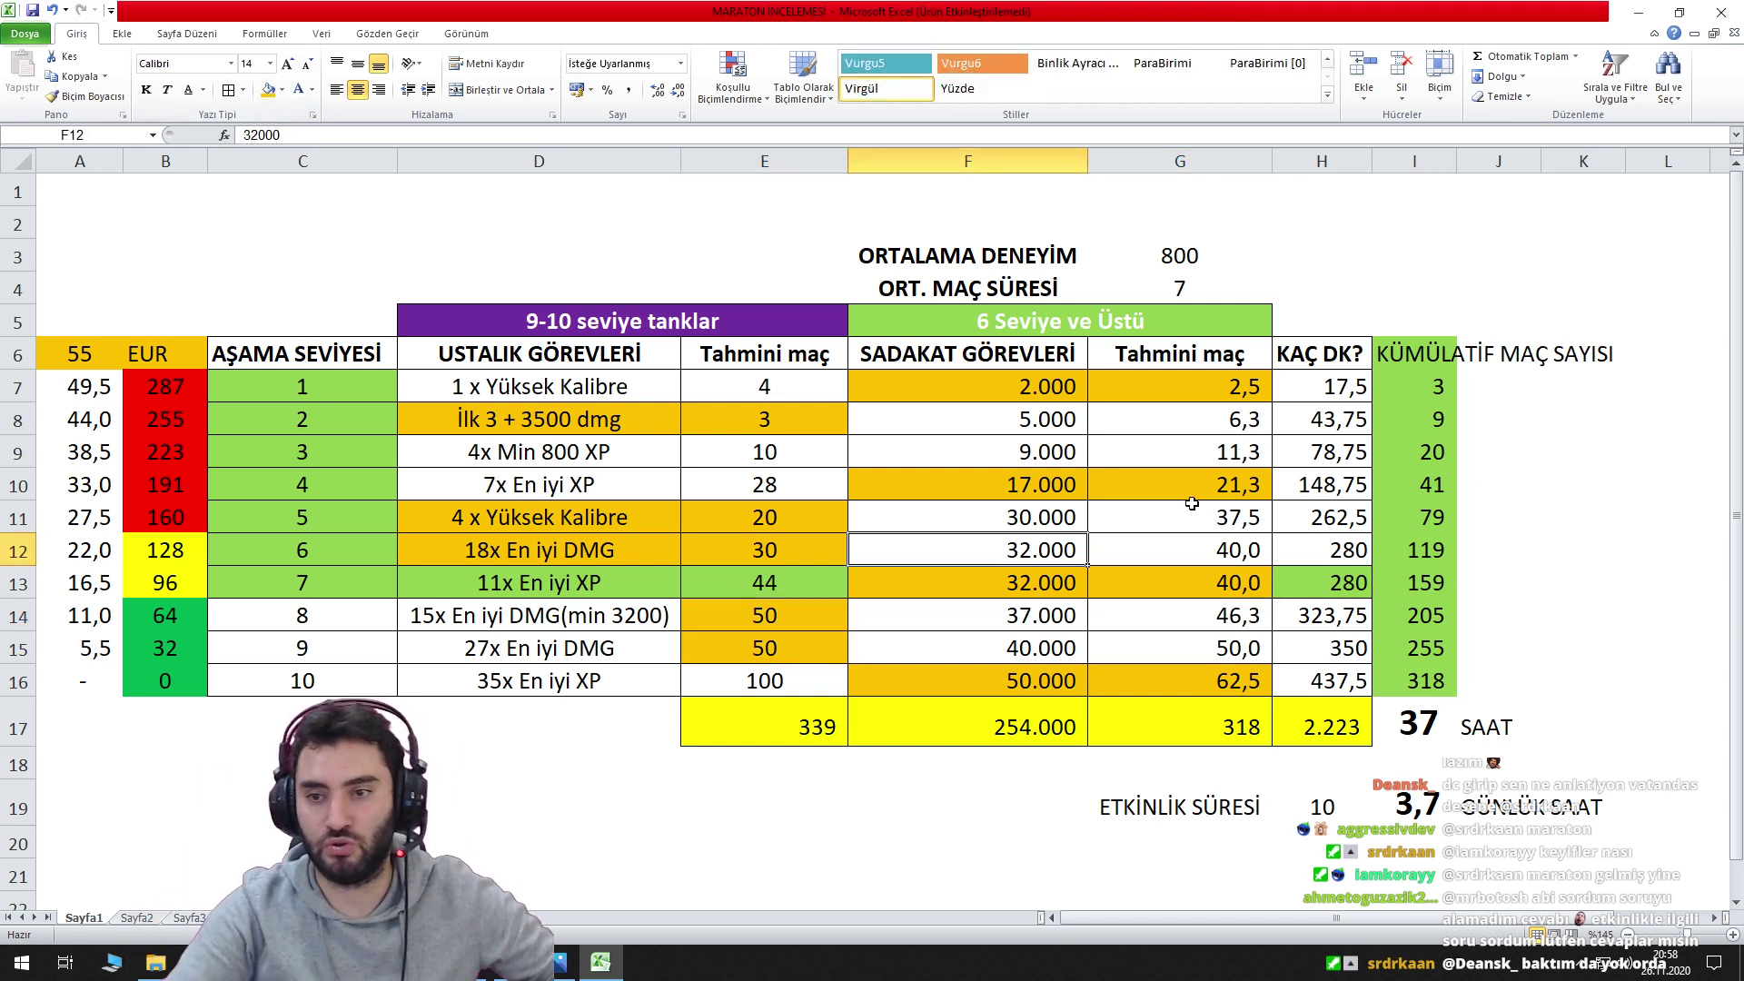
# Select the orange match estimates G7, E8, G10, E11:E12, G13, E14:E15 and G16 together to read their combined total.
pyautogui.click(1209, 389)
pyautogui.keyDown('ctrl'); pyautogui.click(768, 420); pyautogui.keyUp('ctrl')
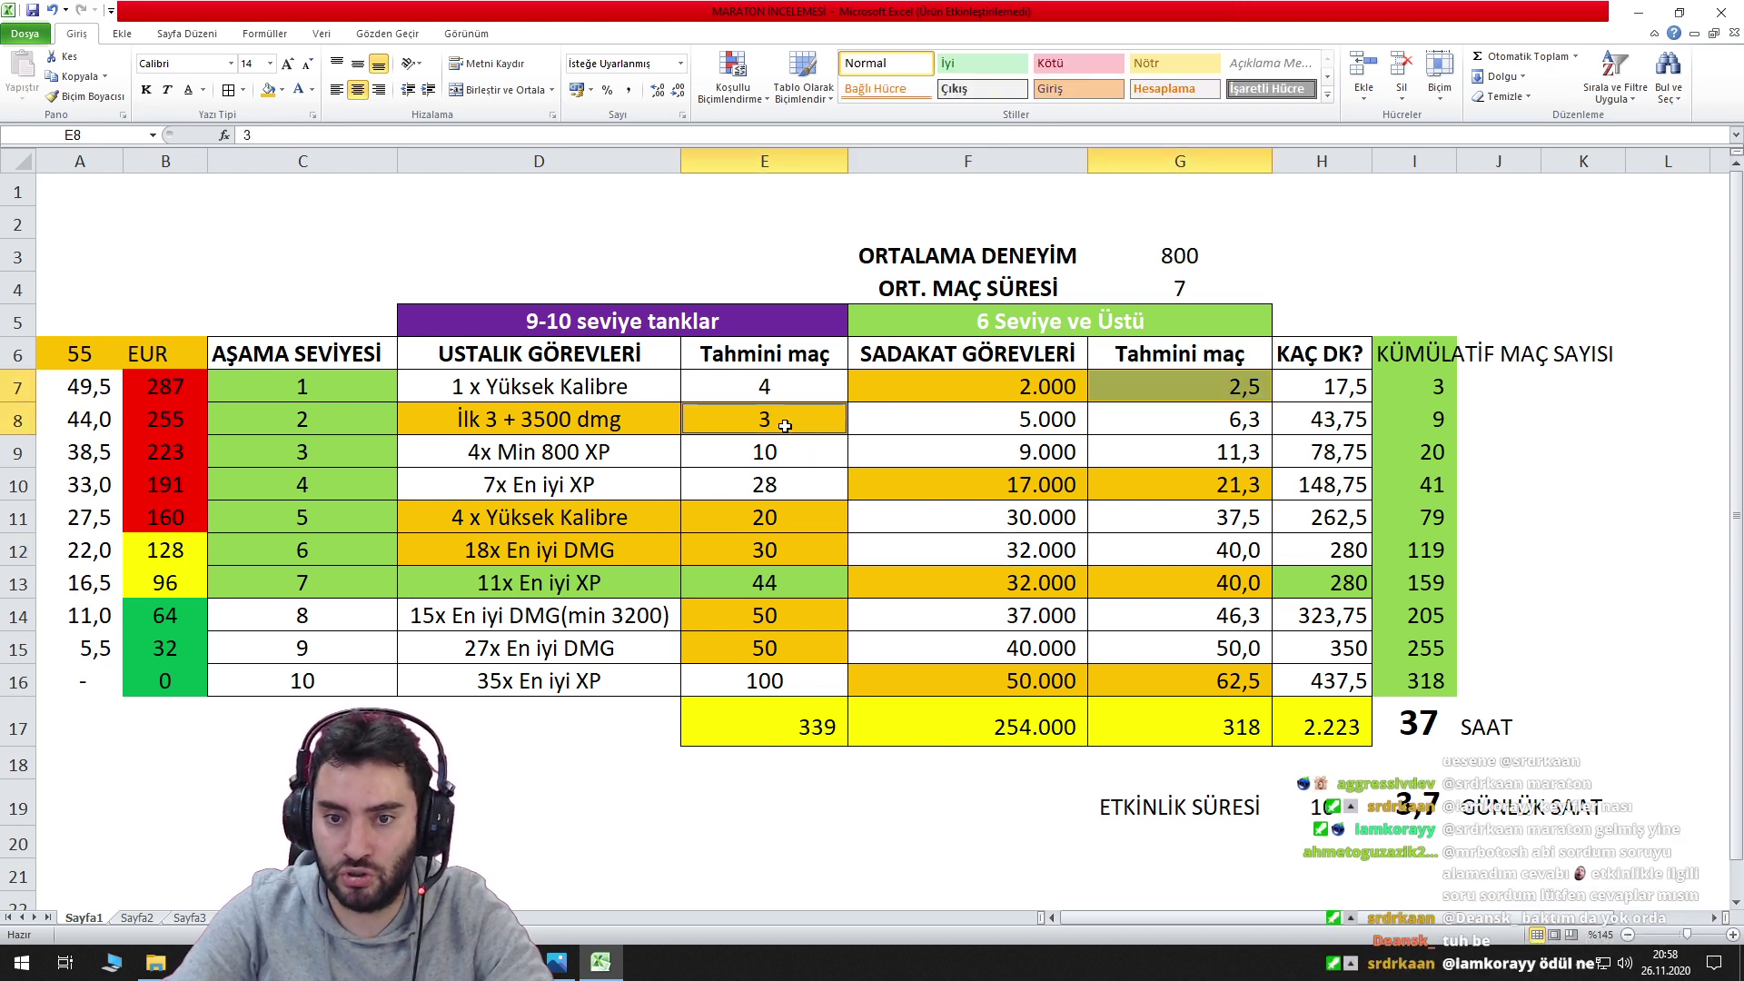
pyautogui.keyDown('ctrl'); pyautogui.click(1189, 486); pyautogui.keyUp('ctrl')
pyautogui.moveTo(800, 518); pyautogui.dragTo(800, 550)
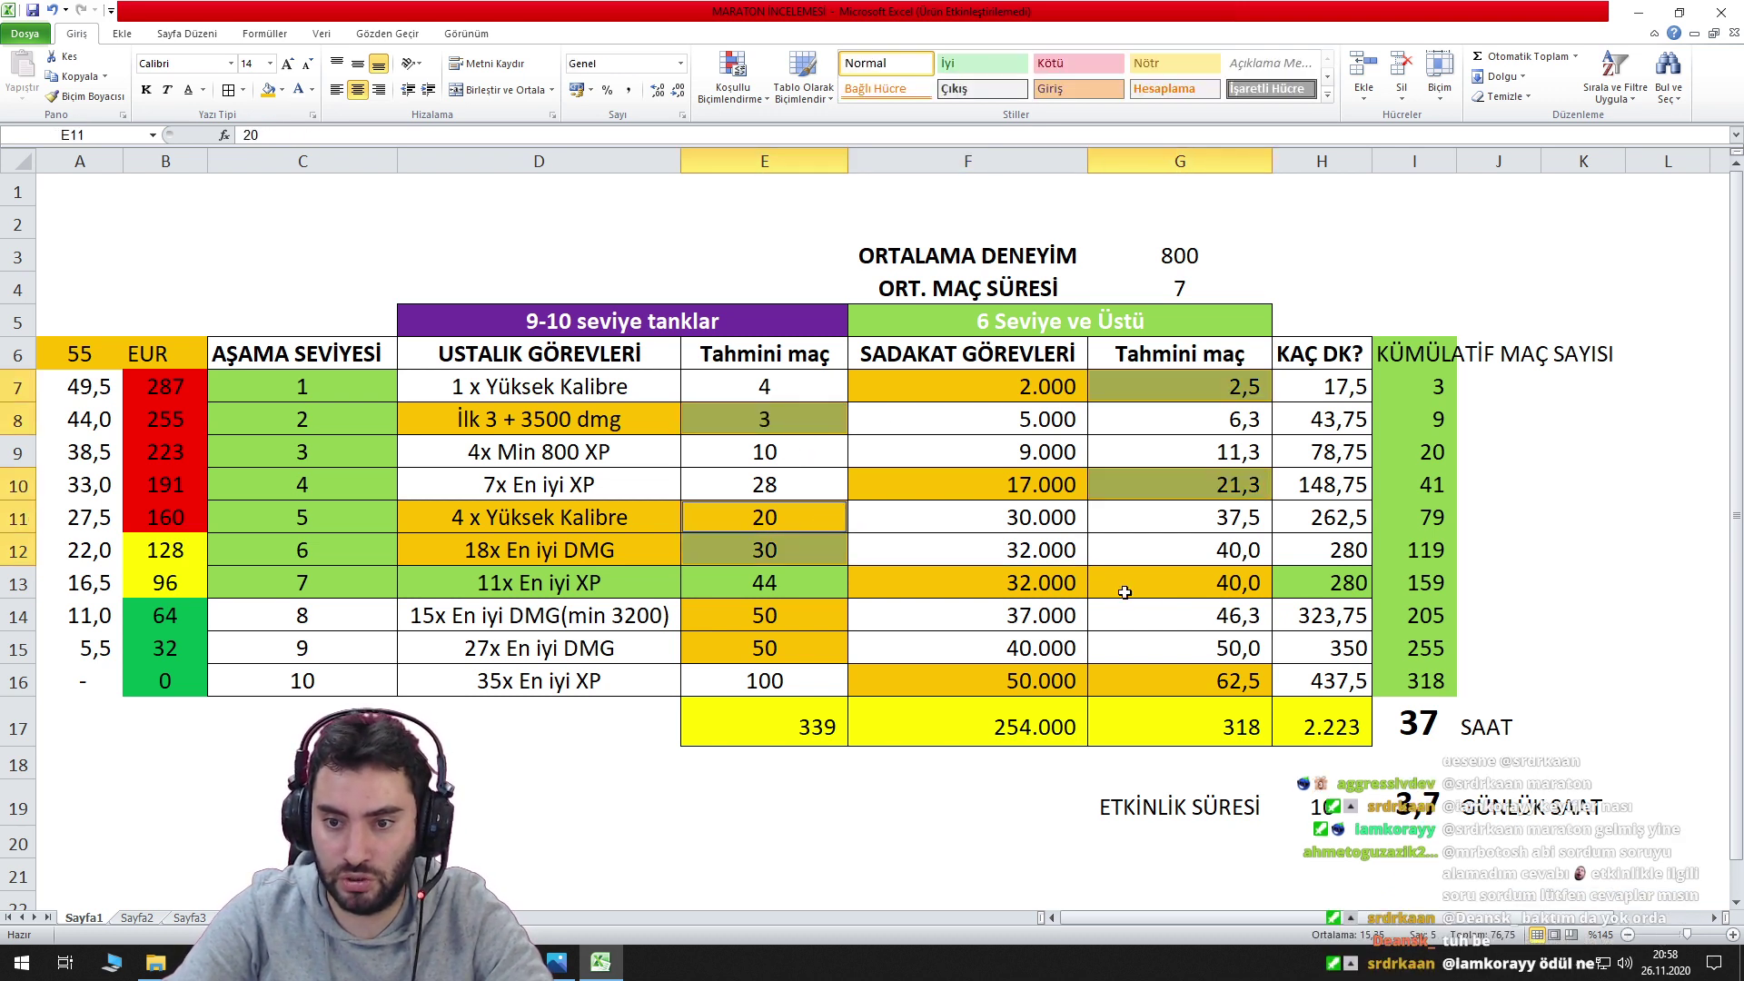
pyautogui.keyDown('ctrl'); pyautogui.click(1241, 582); pyautogui.keyUp('ctrl')
pyautogui.moveTo(791, 616); pyautogui.dragTo(795, 647)
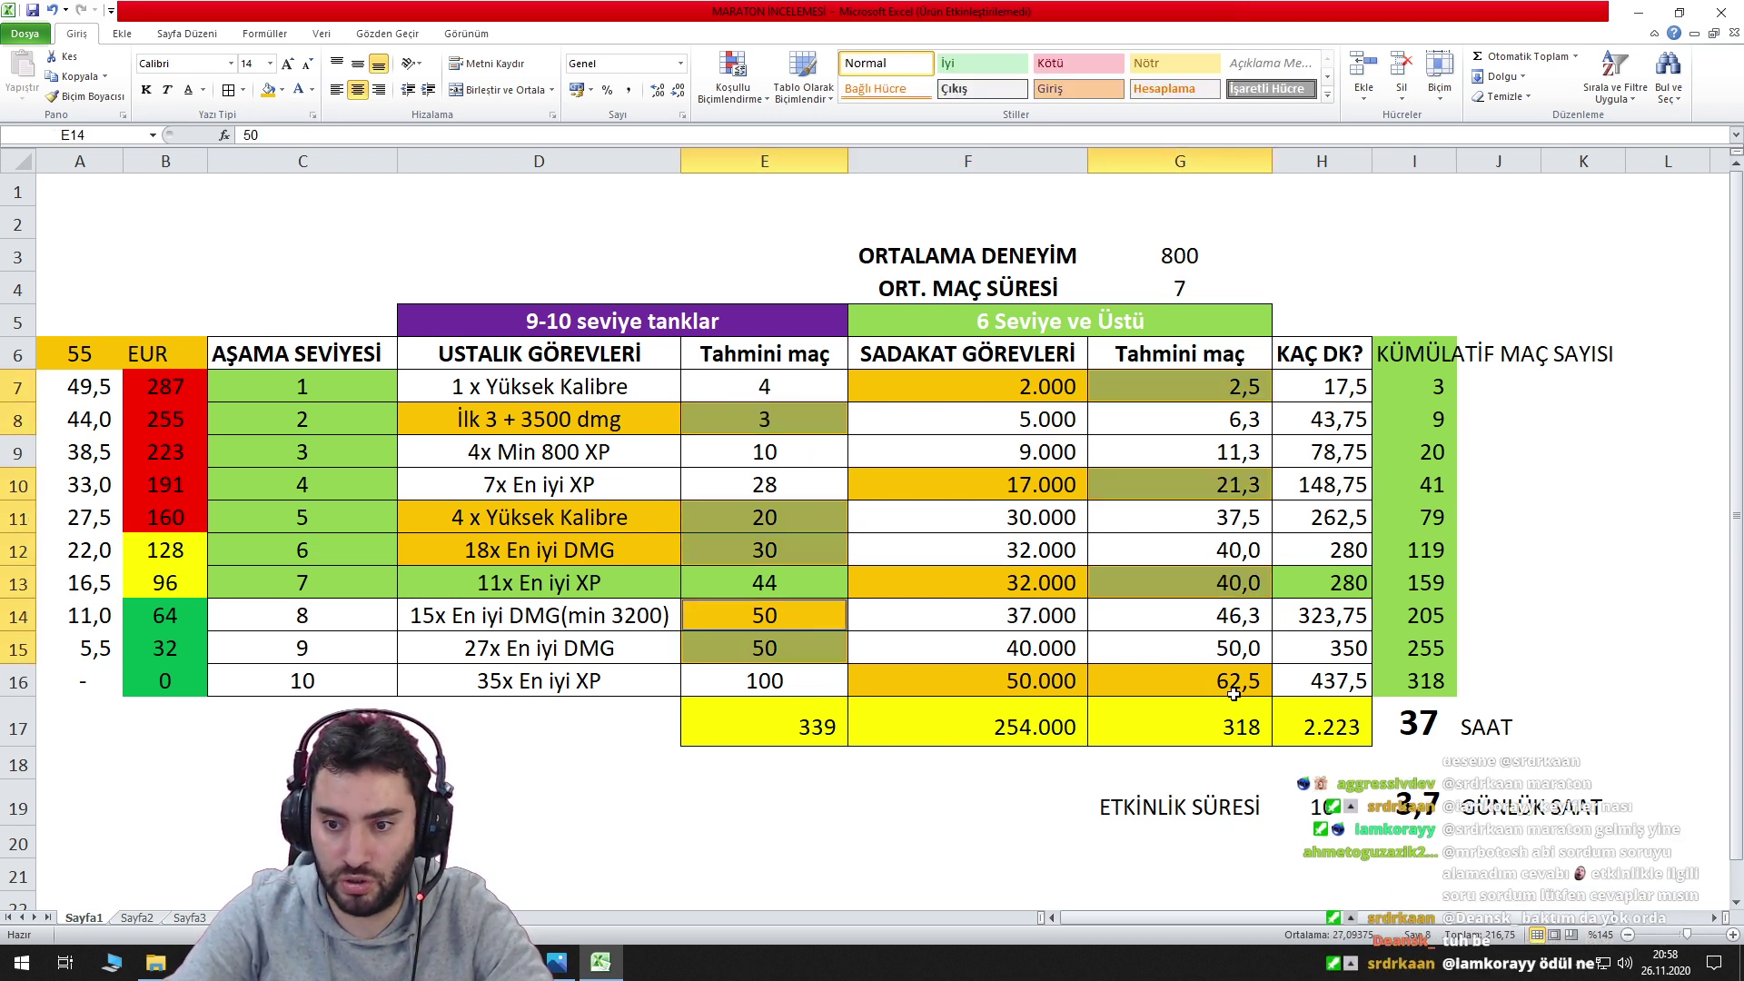
pyautogui.keyDown('ctrl'); pyautogui.click(1230, 682); pyautogui.keyUp('ctrl')
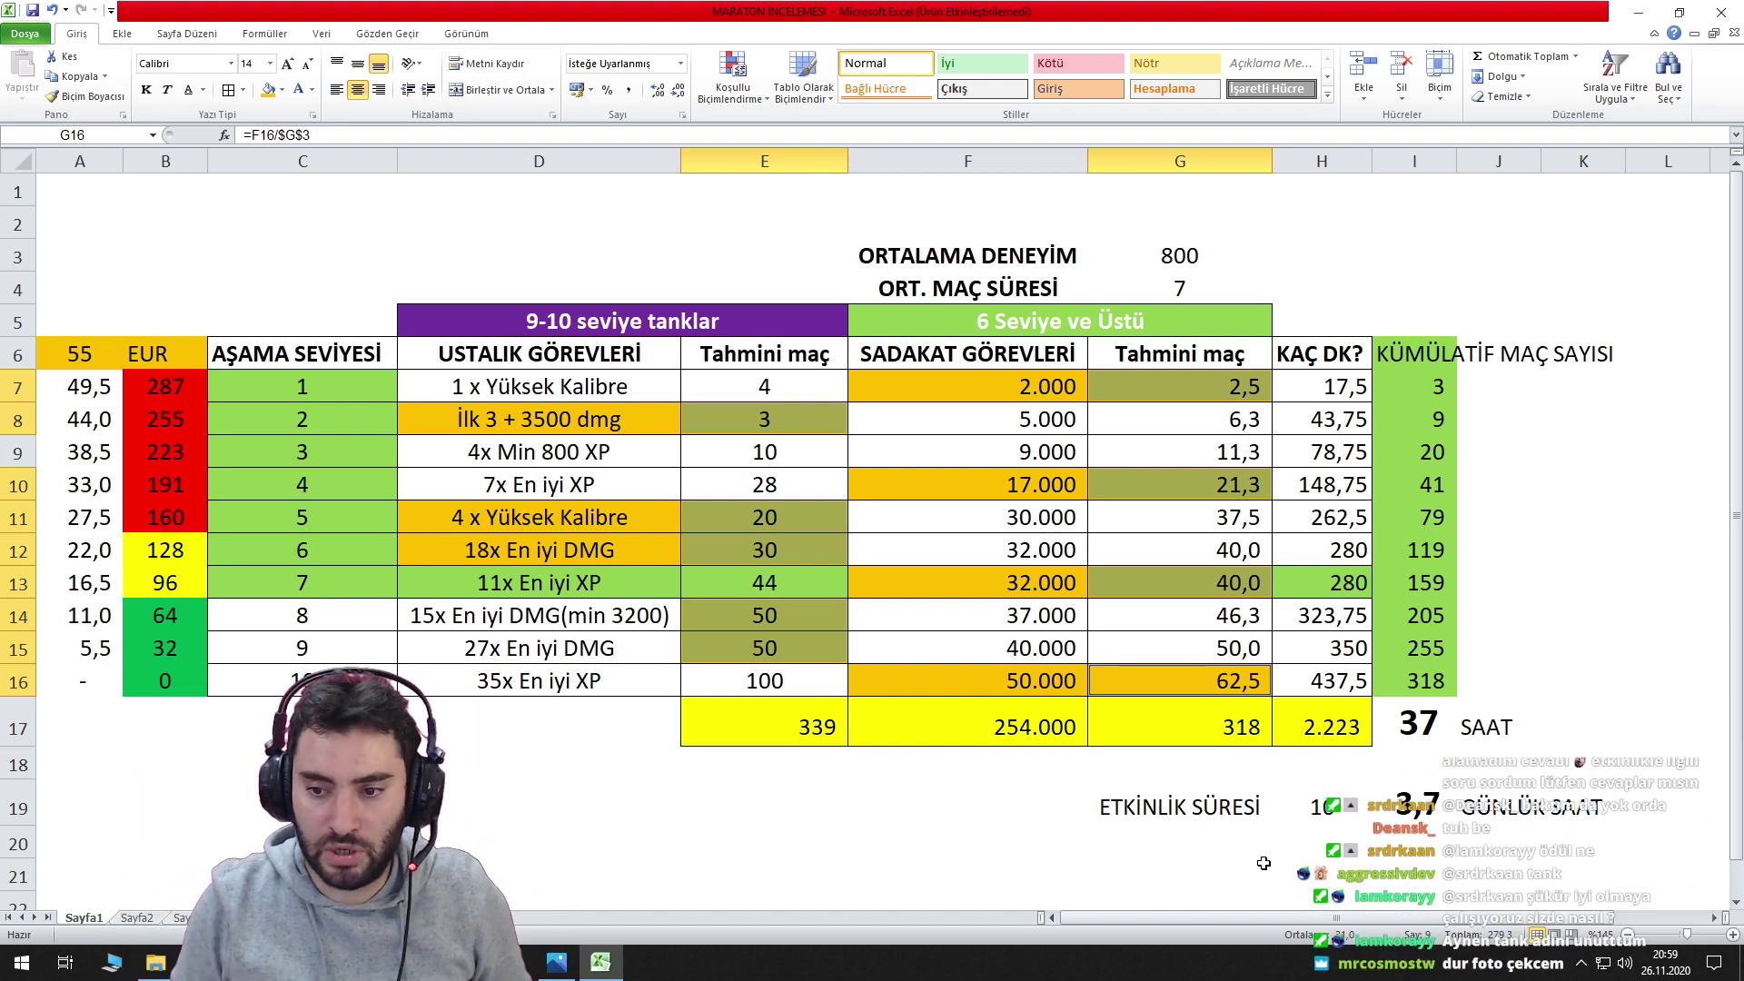
# Enter 280 as the total match count in G17, and undo that entry.
pyautogui.click(1235, 732)
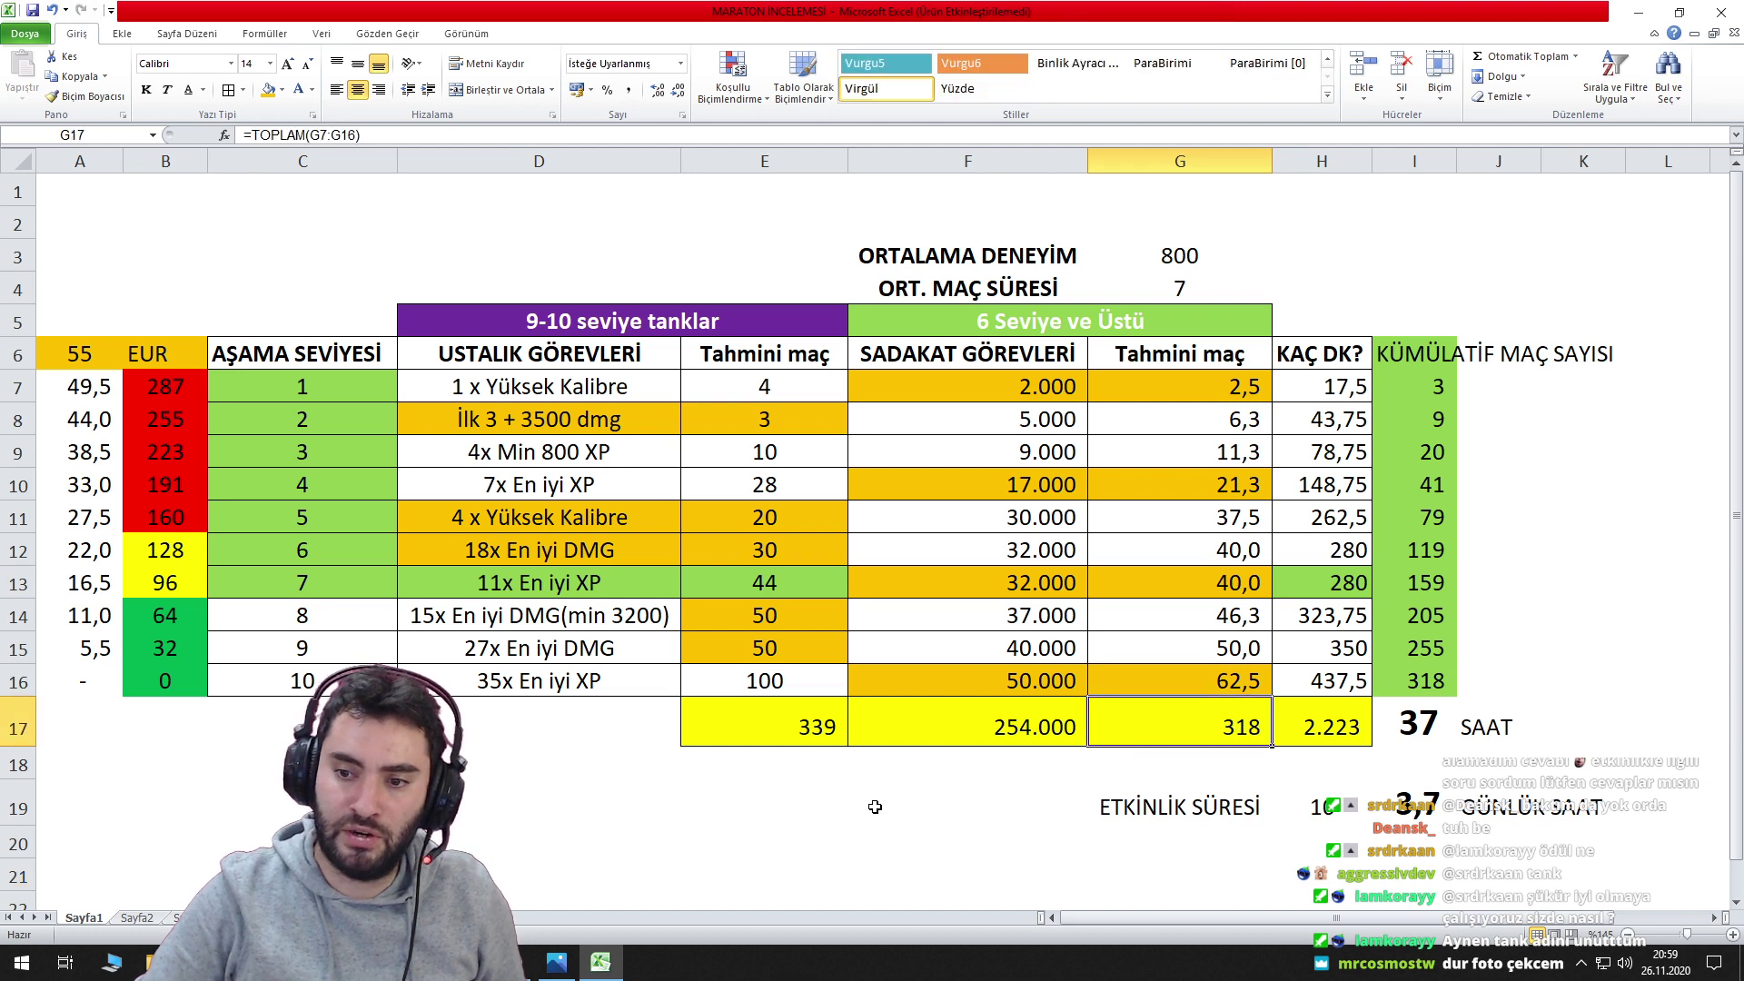
pyautogui.write('280')
pyautogui.press('Return')
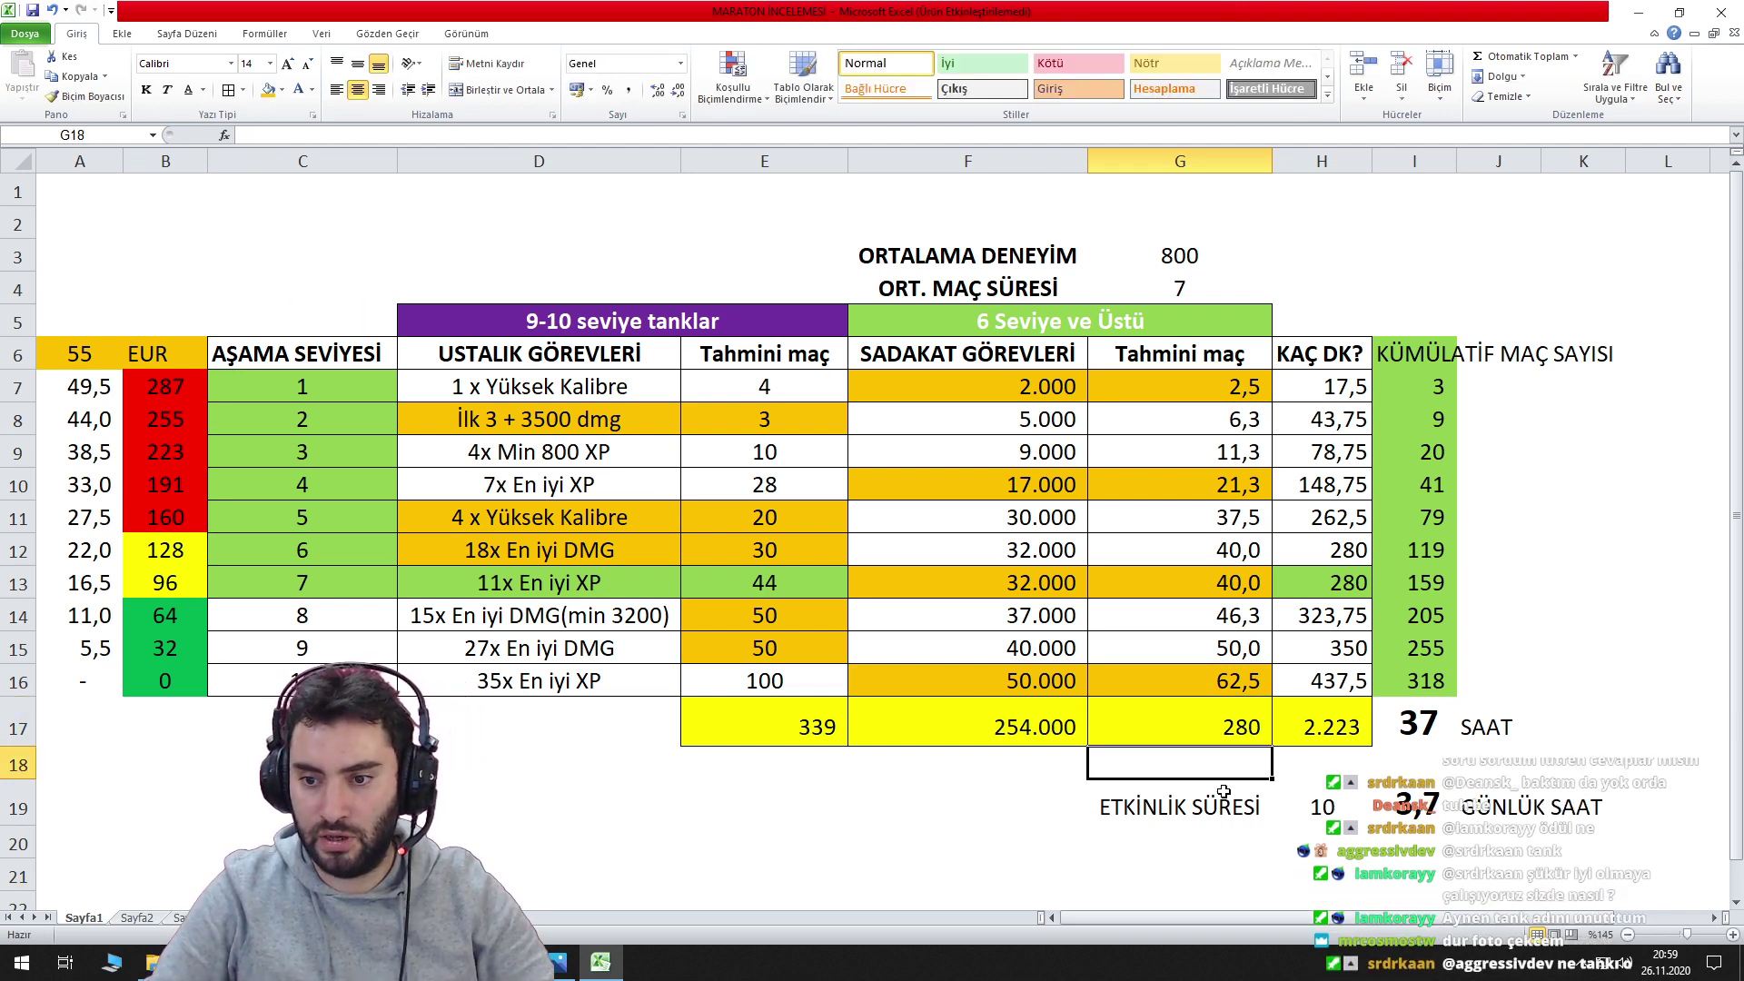
pyautogui.hotkey('ctrl', 'z')
# Inspect the formulas behind the total minutes in H17 and the total hours in I17.
pyautogui.doubleClick(1325, 727)
pyautogui.press('Escape')
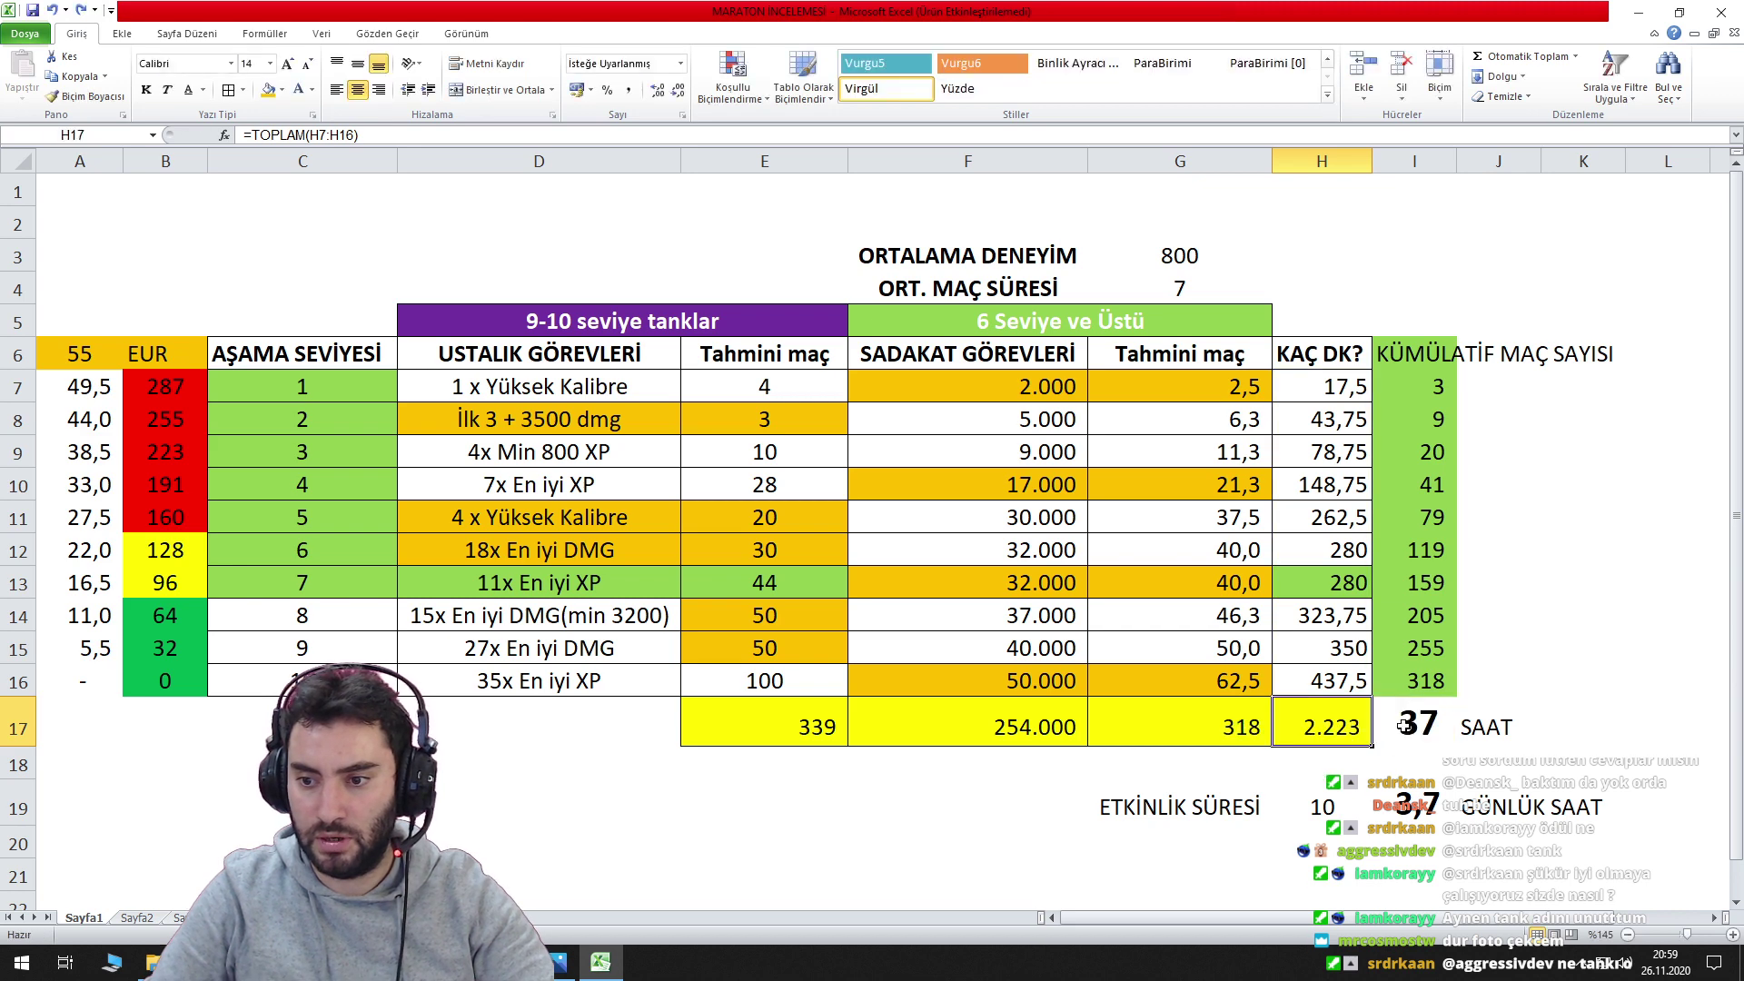
pyautogui.press('Right')
pyautogui.press('F2')
pyautogui.press('Escape')
pyautogui.press('Left')
pyautogui.press('F2')
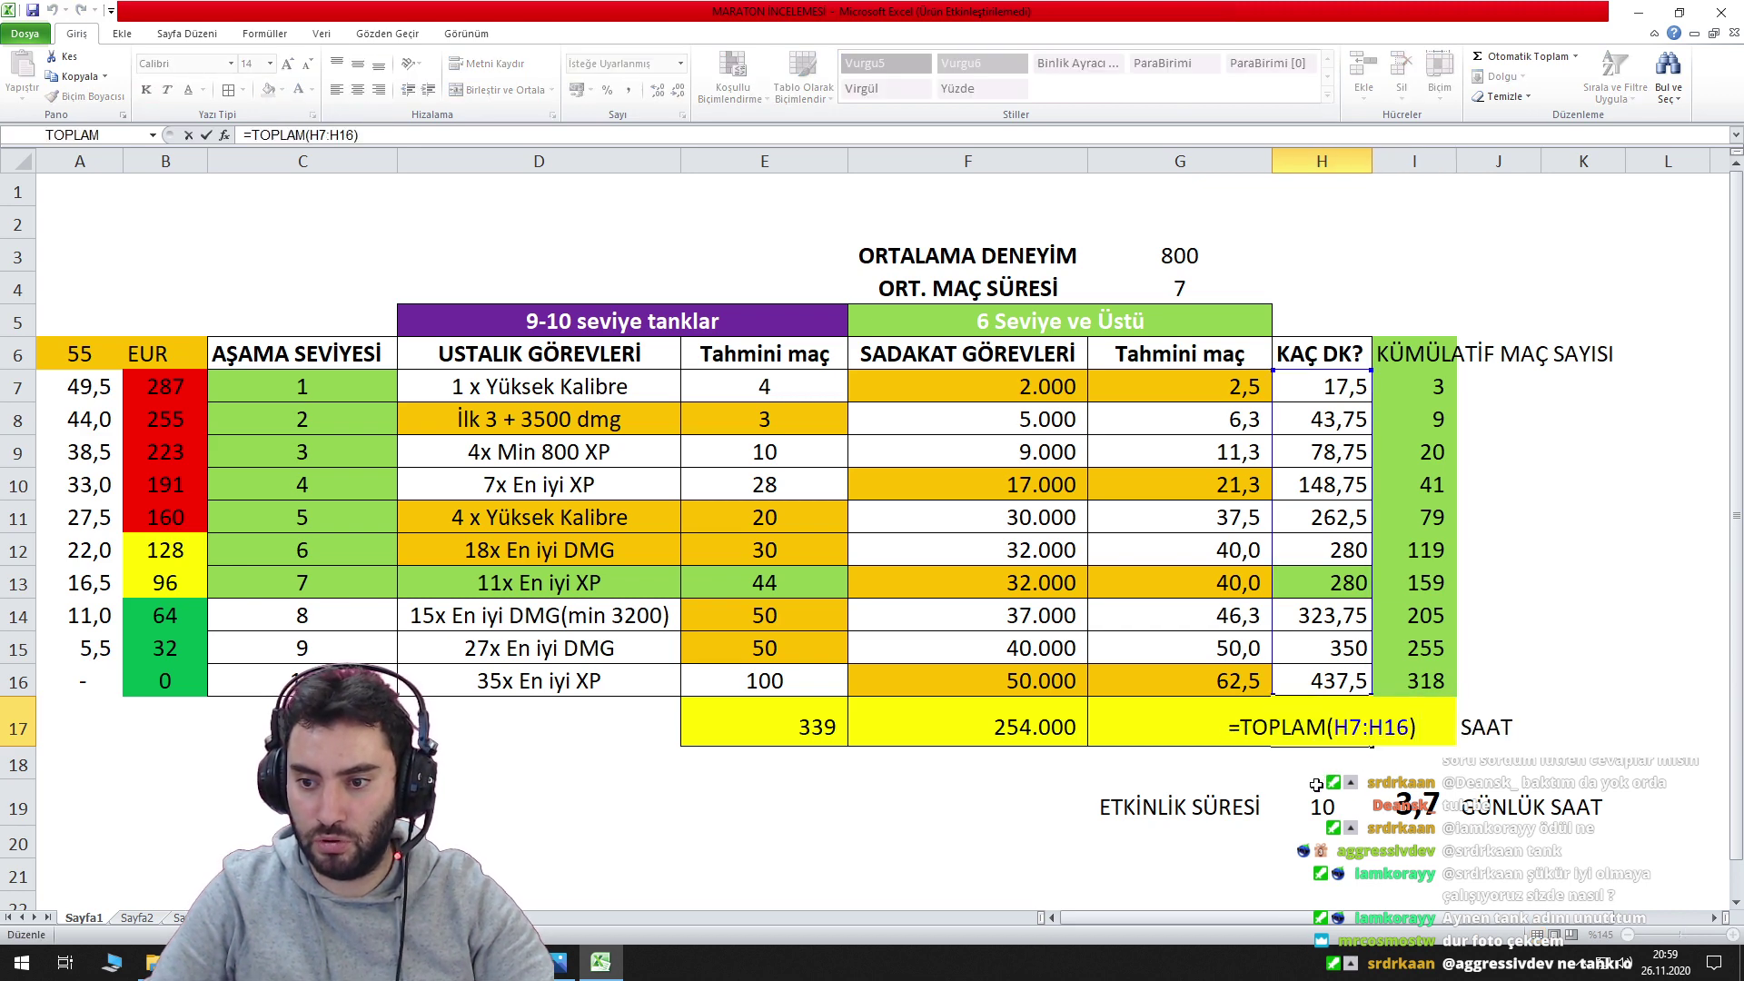
pyautogui.hotkey('ctrl', 'Return')
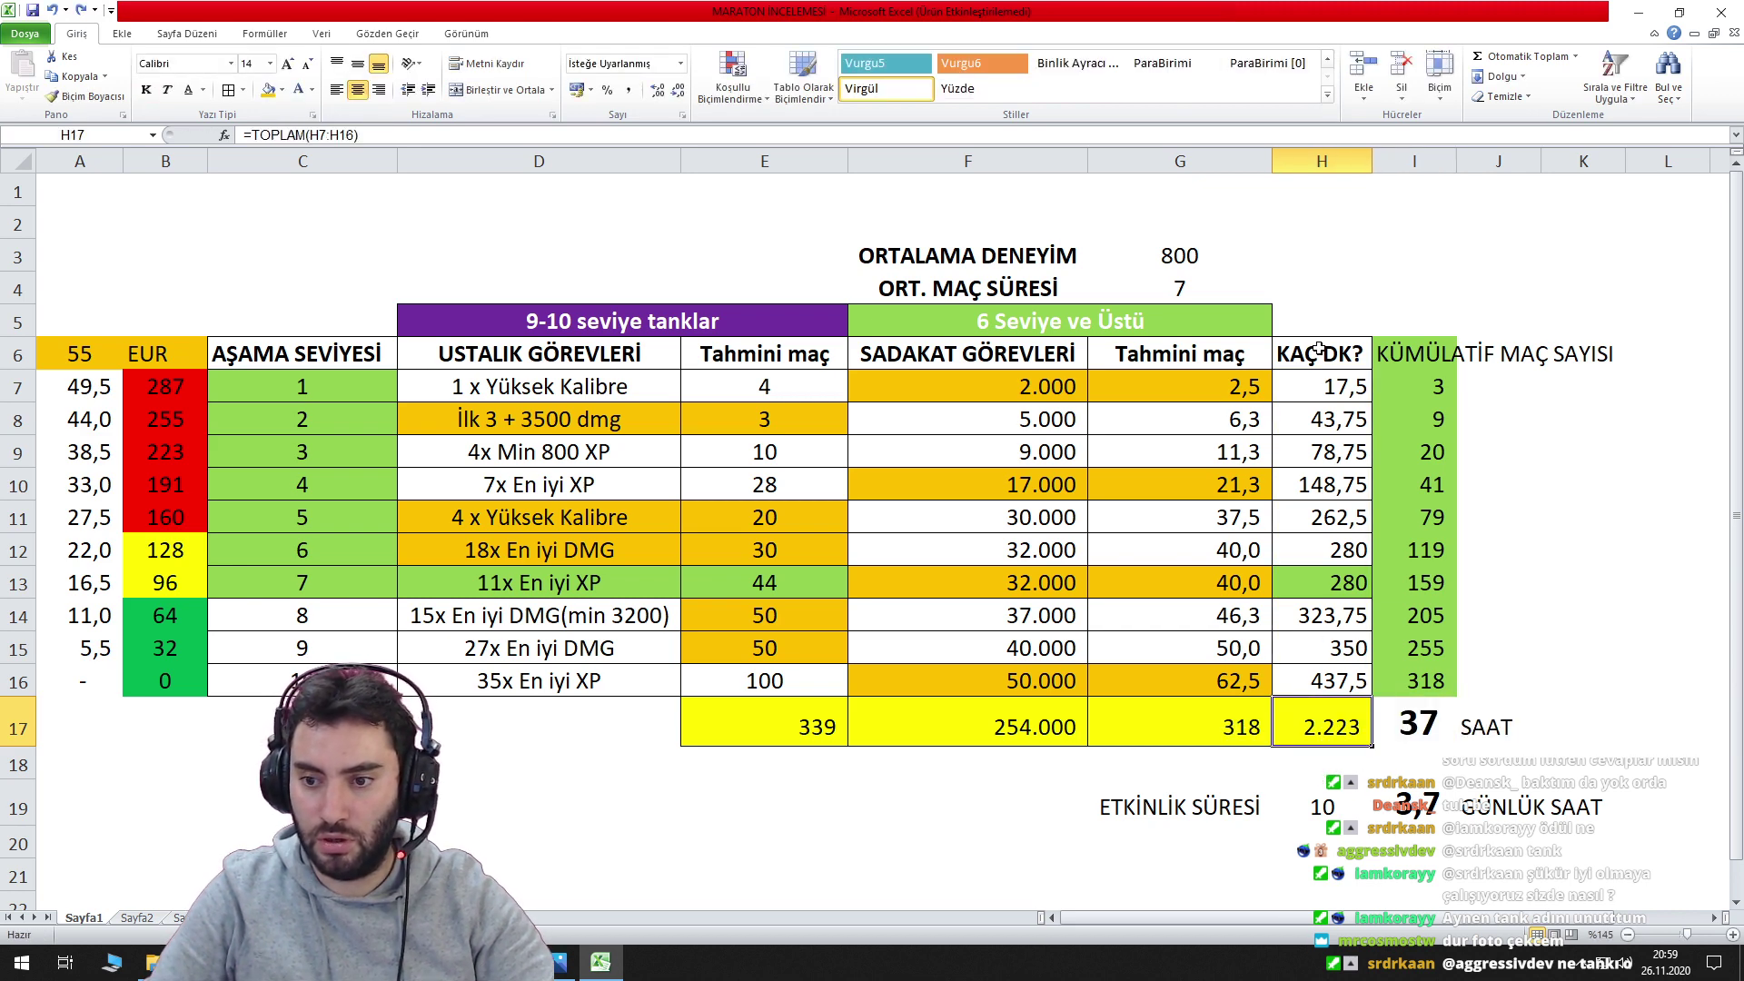
# Inspect the formulas behind the total matches in G17, the total minutes in H17 and the stage 1 minutes in H7.
pyautogui.click(1232, 732)
pyautogui.press('F2')
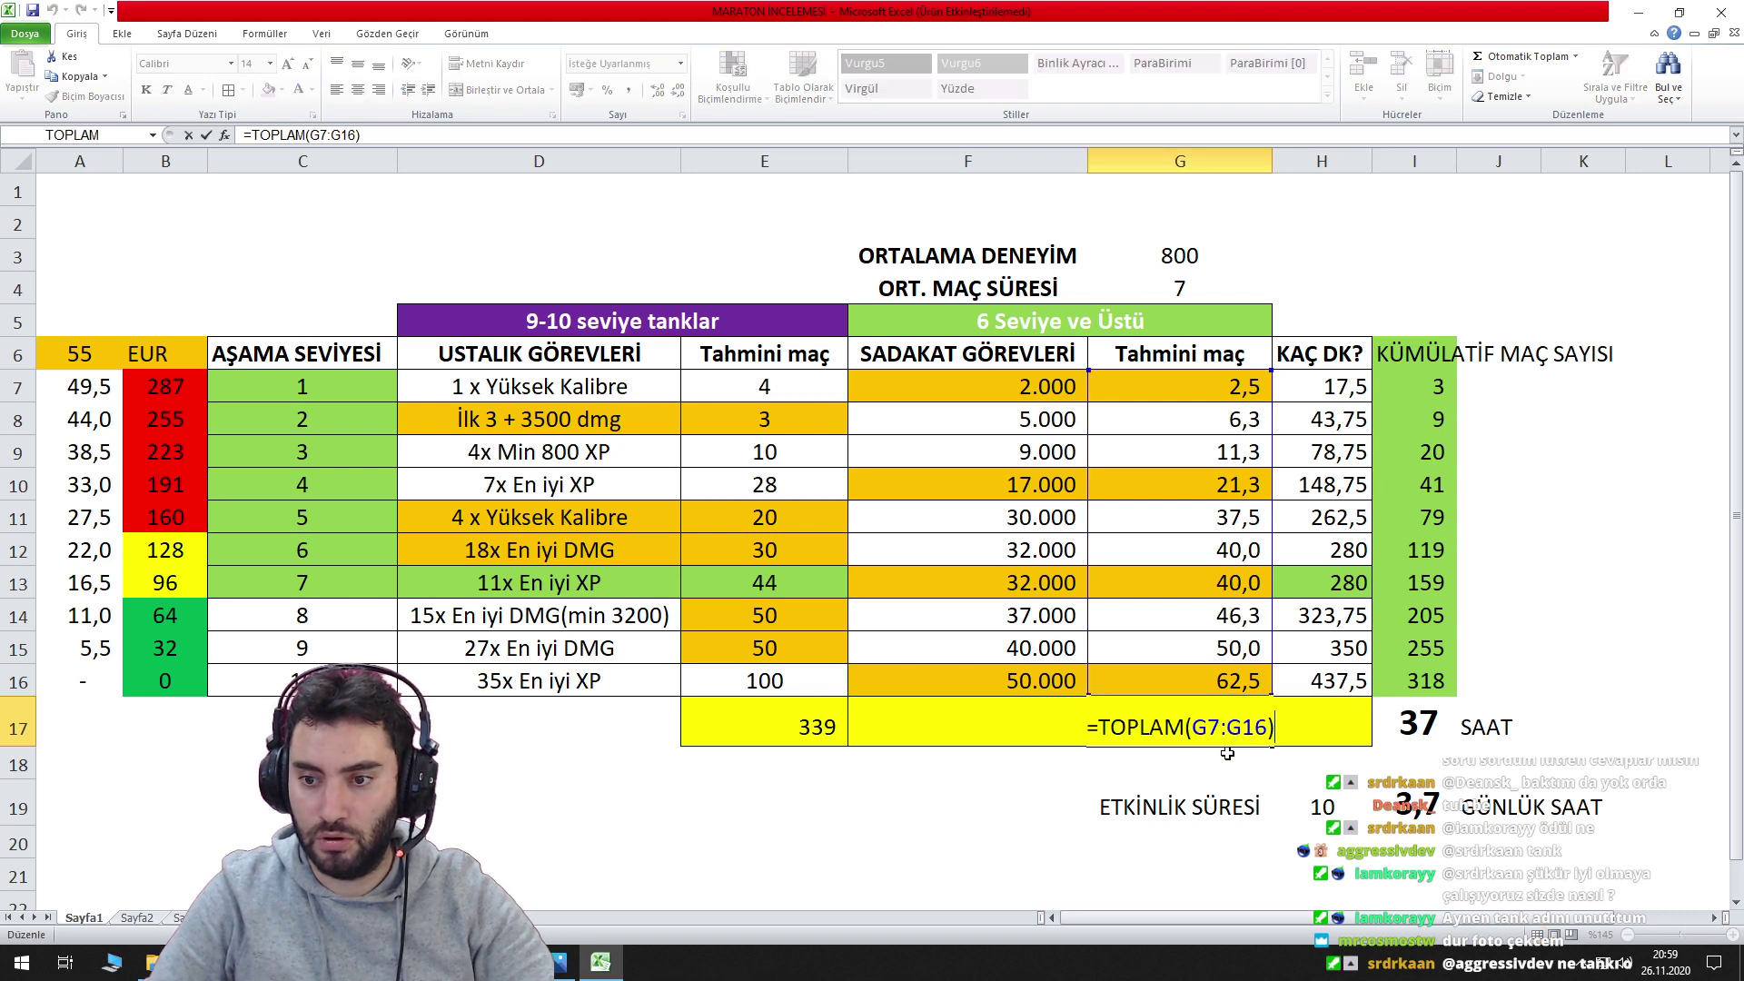
pyautogui.click(1311, 732)
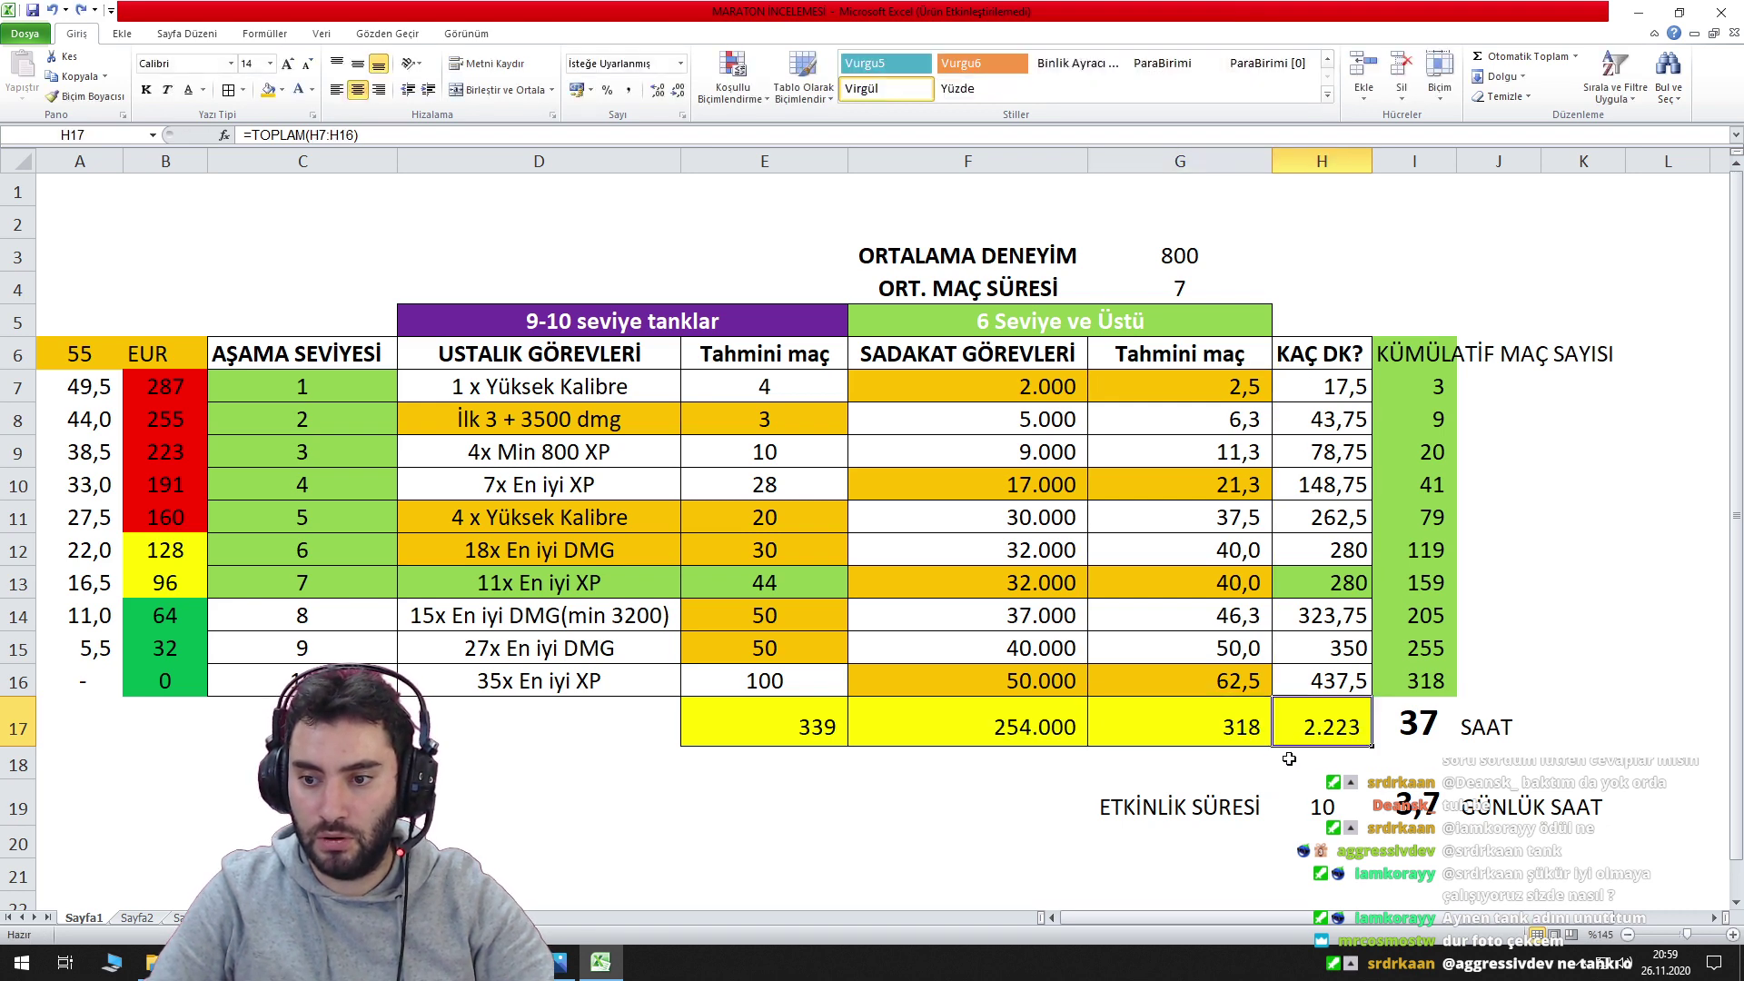
pyautogui.press('F2')
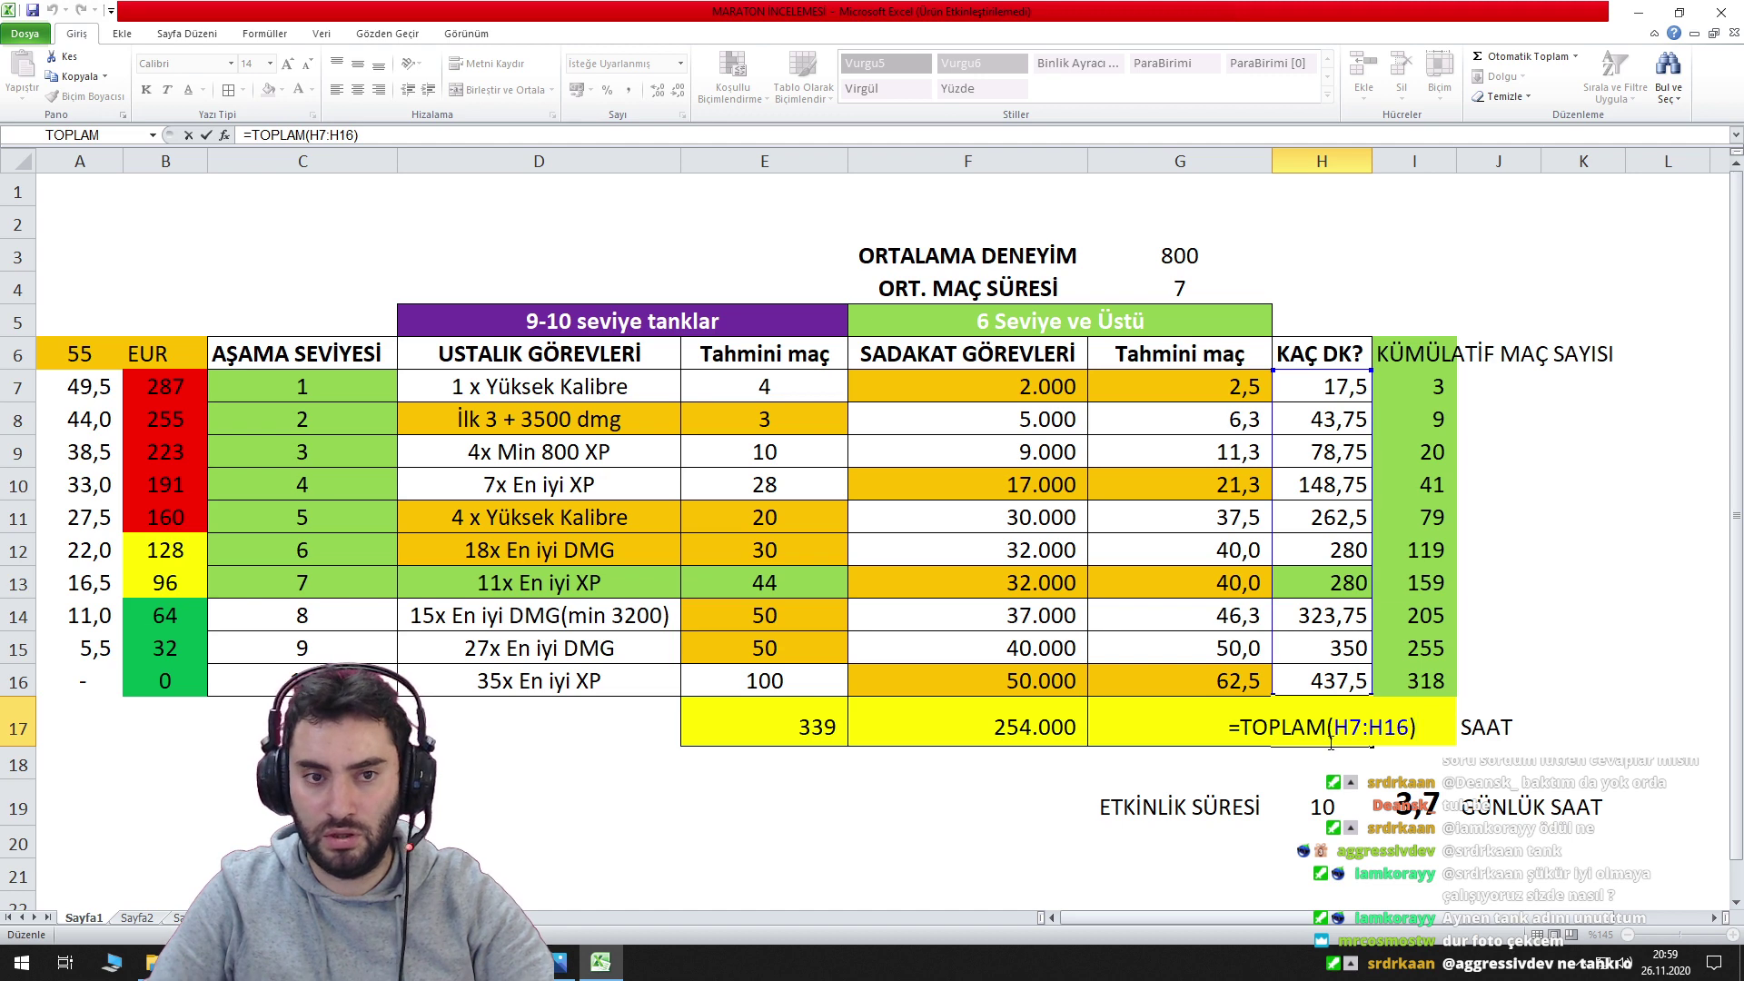
pyautogui.press('Escape')
pyautogui.doubleClick(1322, 386)
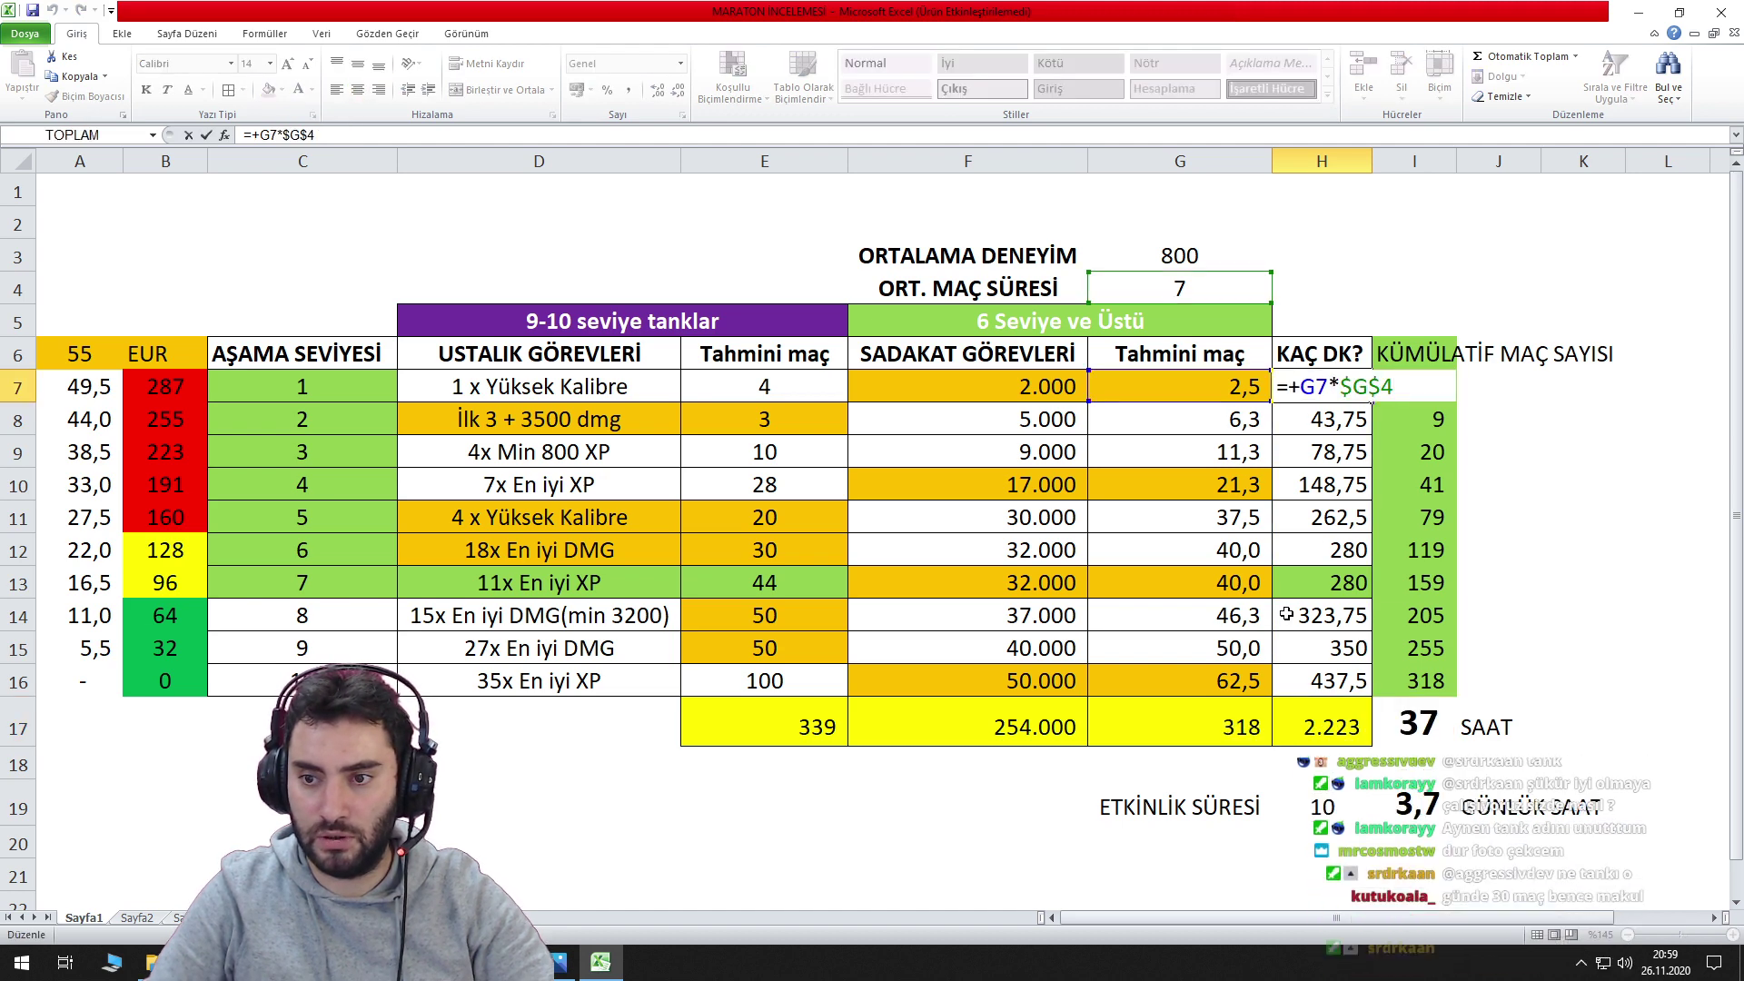
pyautogui.press('Escape')
# Clear the stage 1 to 9 minutes in H7:H15 and enter +280*7 in H16 to recalculate the total and daily hours.
pyautogui.moveTo(1328, 387); pyautogui.dragTo(1334, 650)
pyautogui.press('Delete')
pyautogui.click(1338, 679)
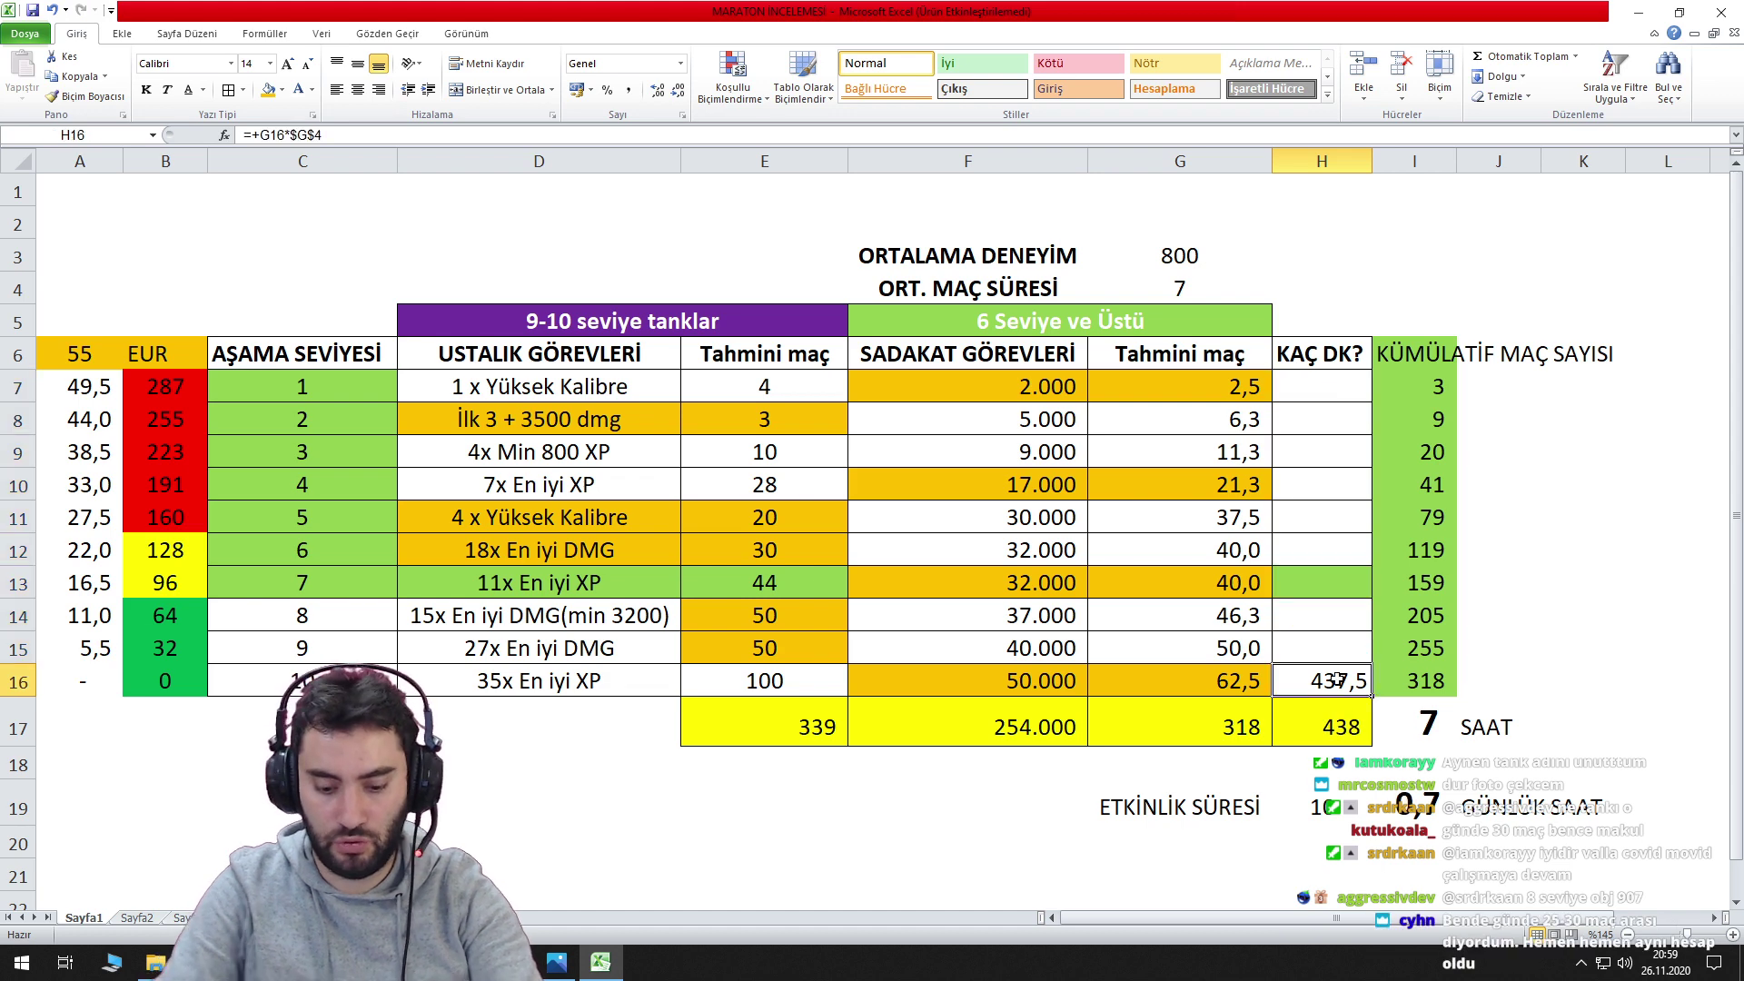
pyautogui.write('528')
pyautogui.press('Escape')
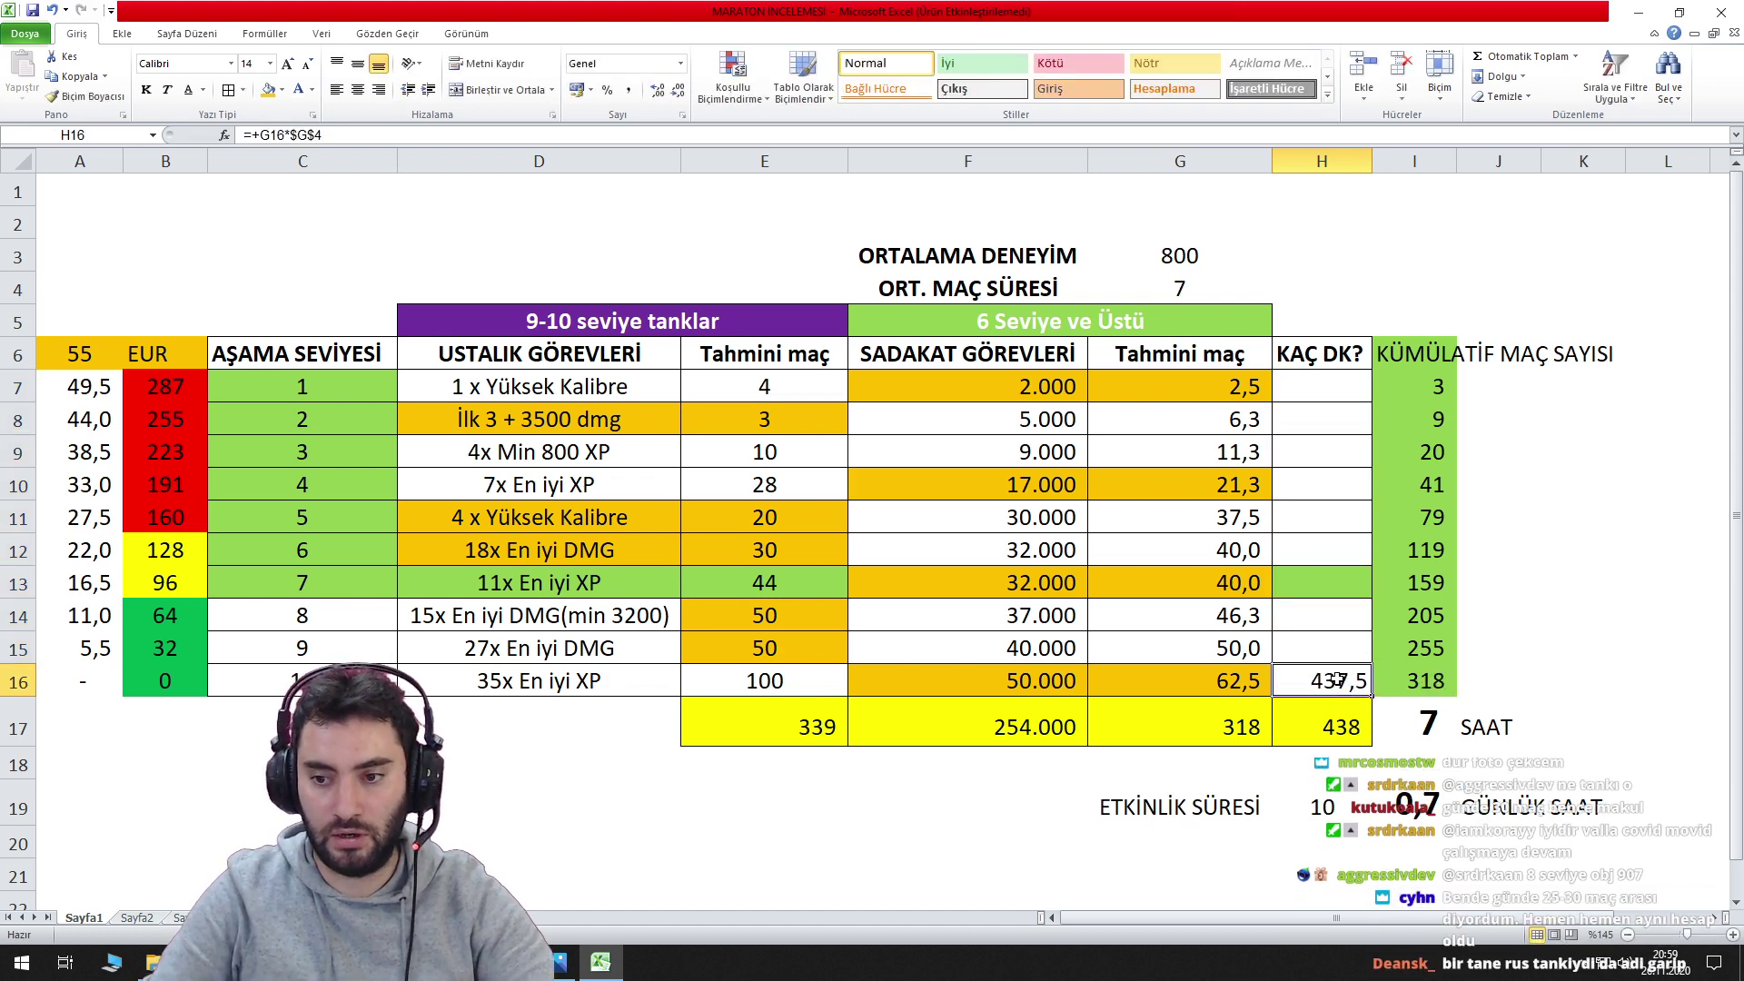
pyautogui.write('+280*7')
pyautogui.press('Return')
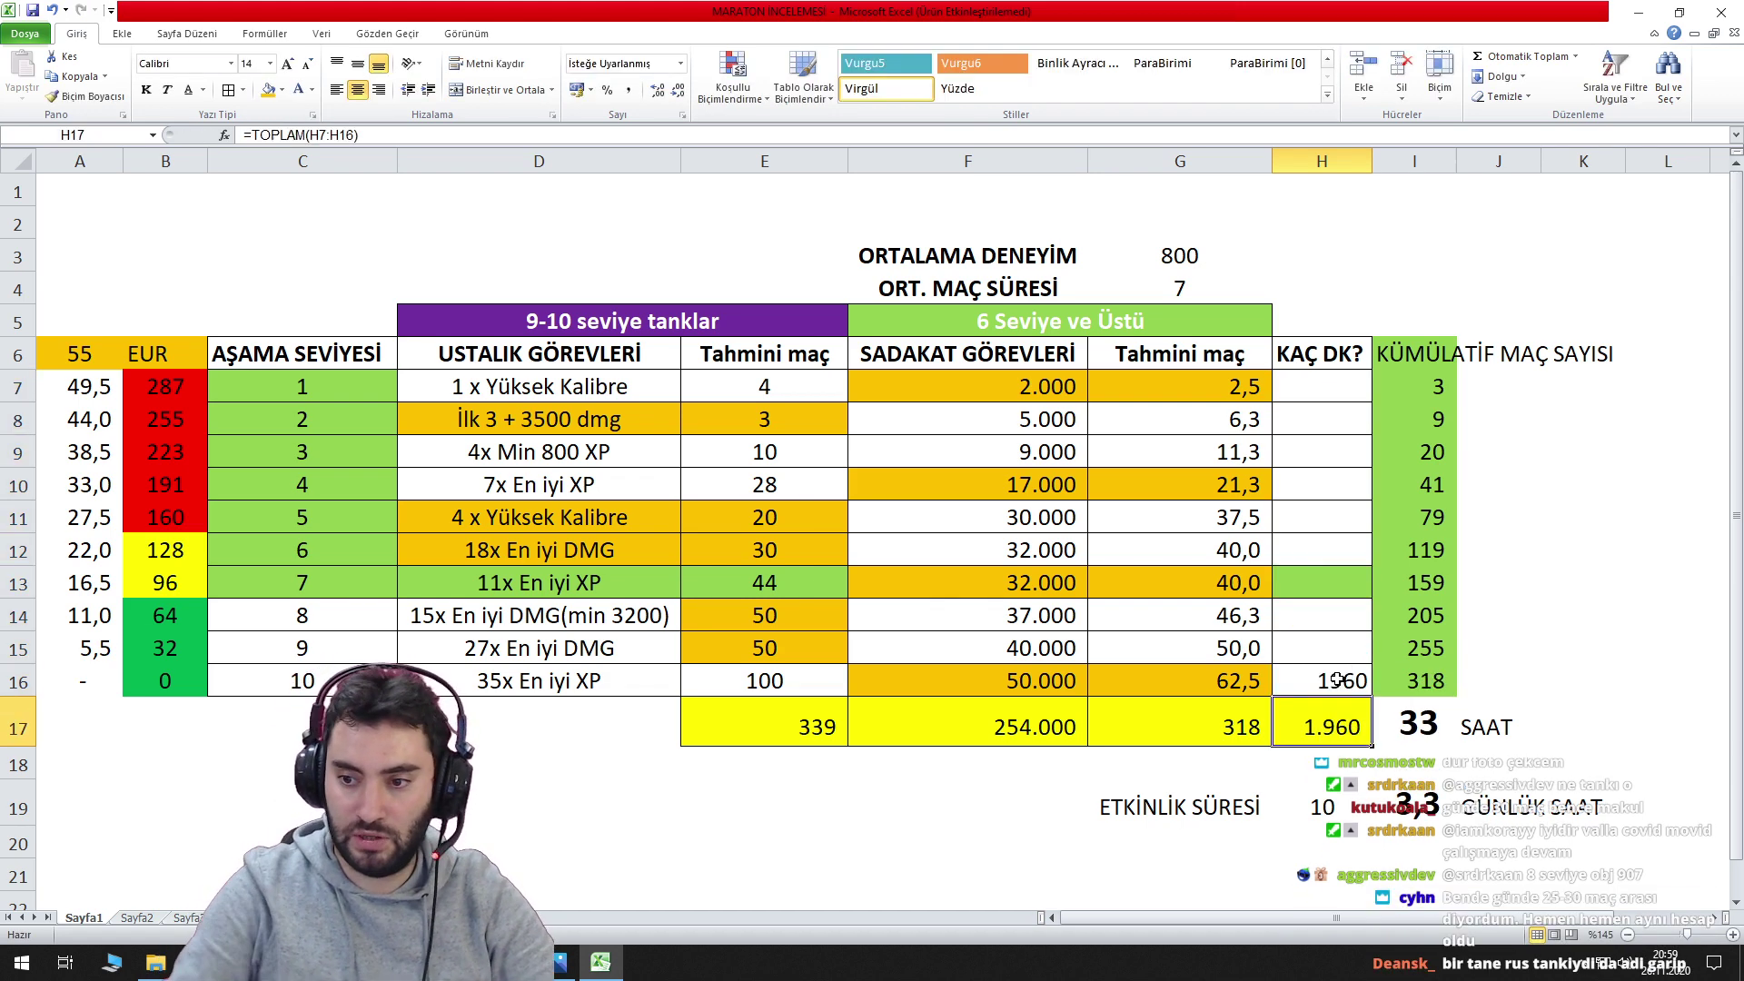
pyautogui.click(1442, 820)
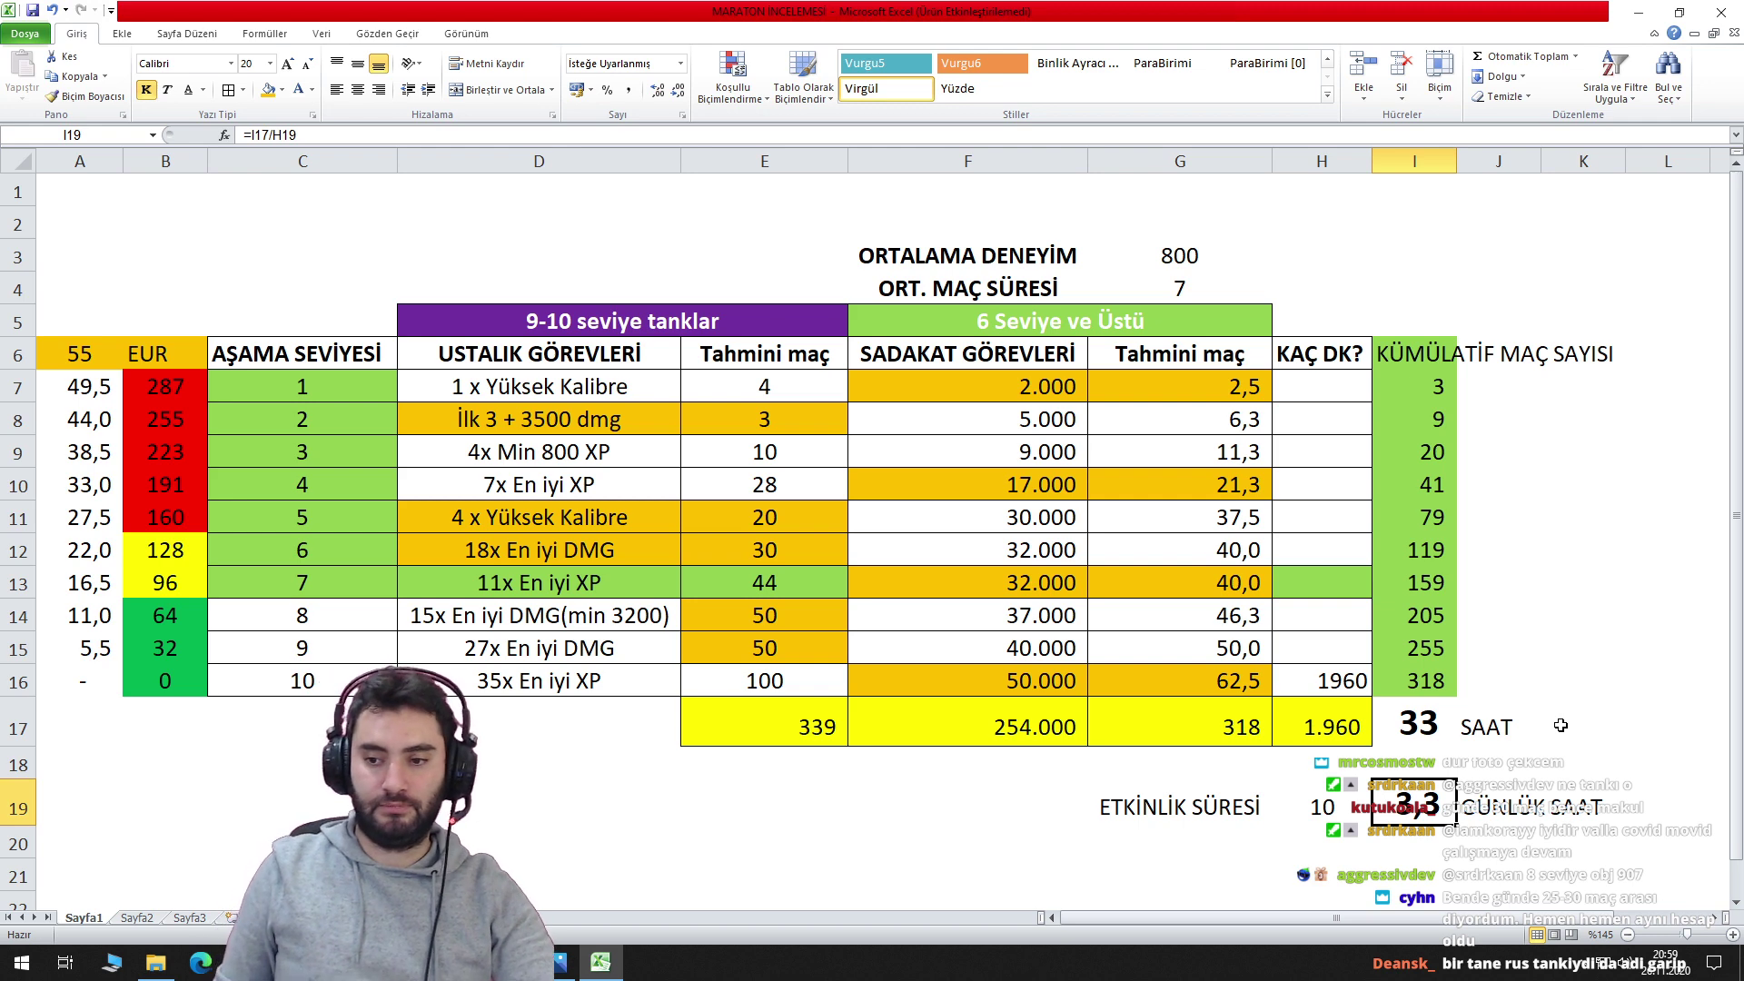
# Undo the changes to the minutes column and the orange fill in E14:E15.
pyautogui.hotkey('ctrl', 'z')
pyautogui.hotkey('ctrl', 'z')
pyautogui.hotkey('ctrl', 'z')
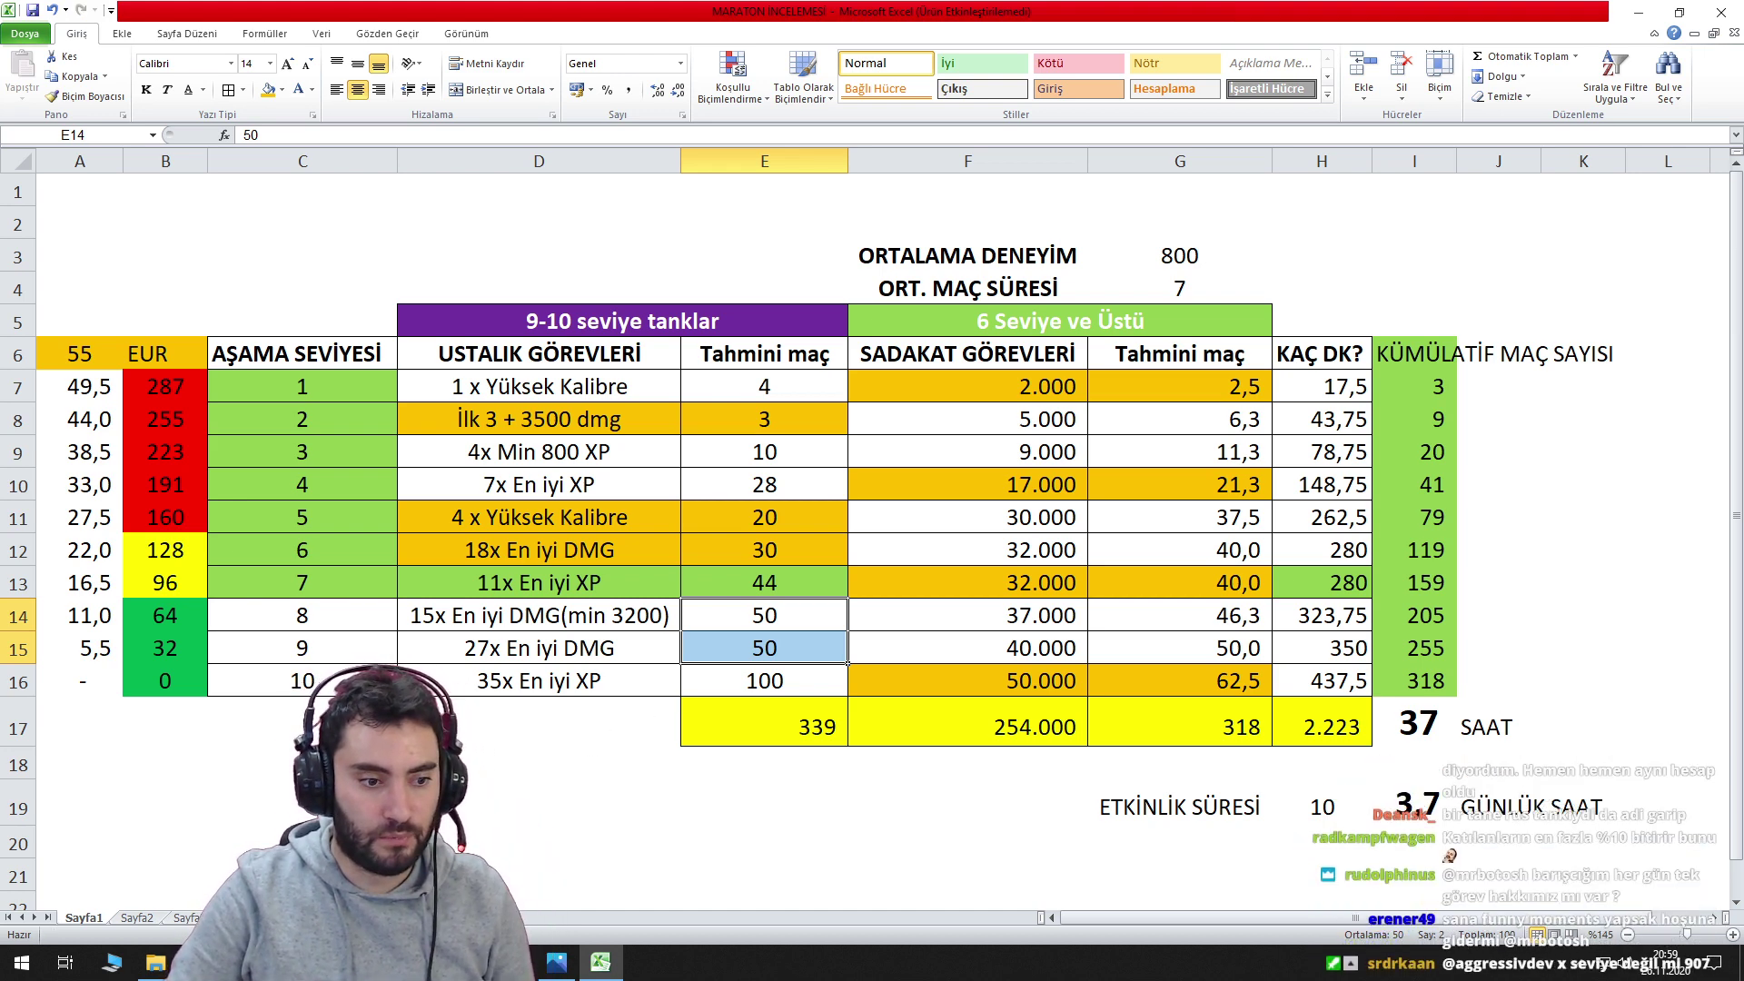
pyautogui.click(599, 763)
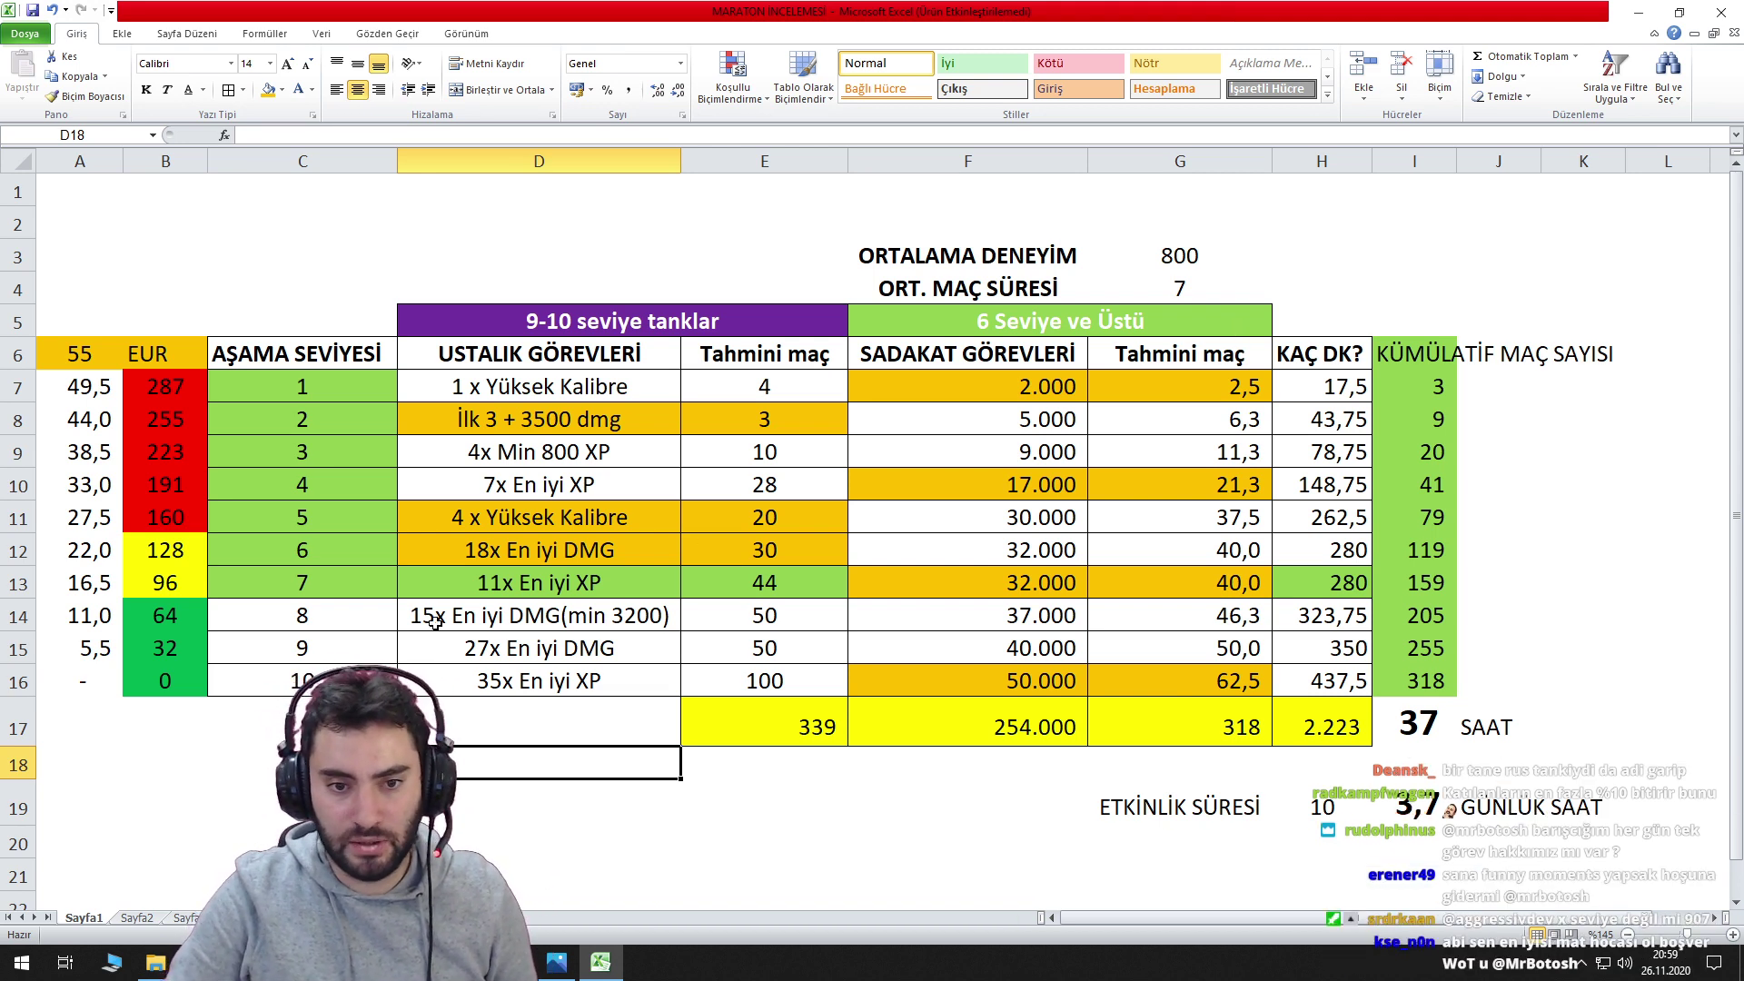
# Review the rows of stages 1 to 7 in C7:I13 and their stage numbers in column C.
pyautogui.moveTo(394, 383); pyautogui.dragTo(1450, 575)
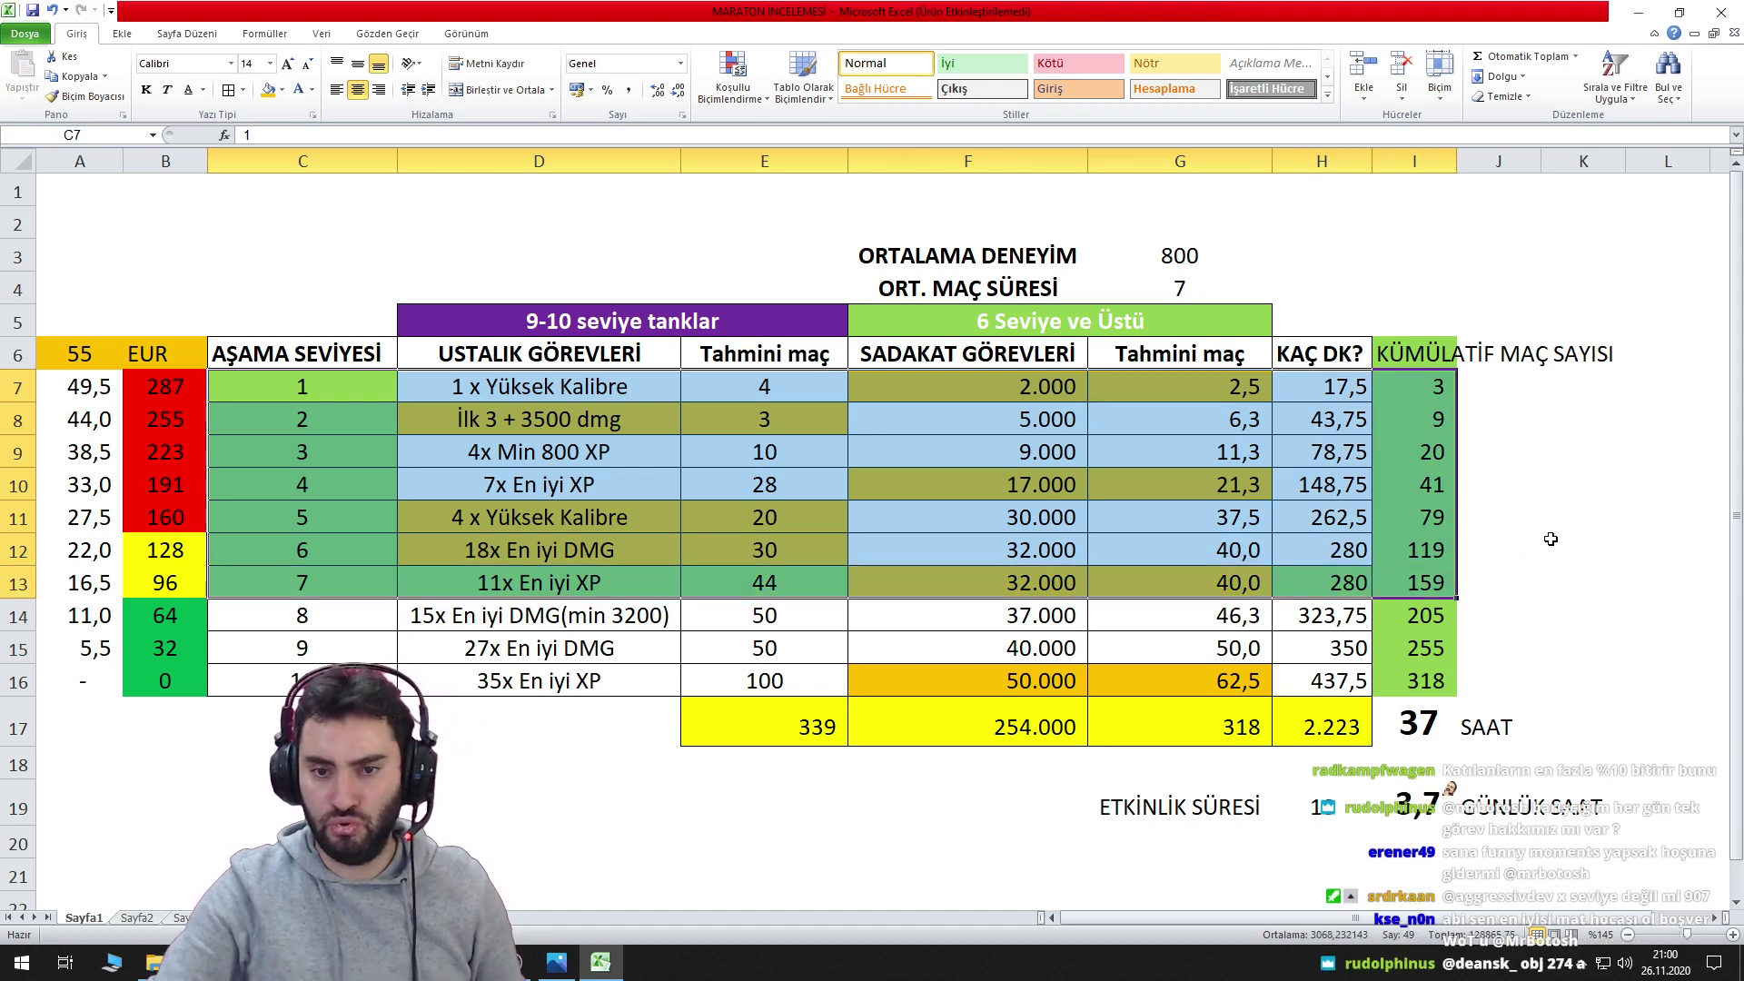
pyautogui.click(359, 577)
pyautogui.moveTo(339, 380); pyautogui.dragTo(322, 578)
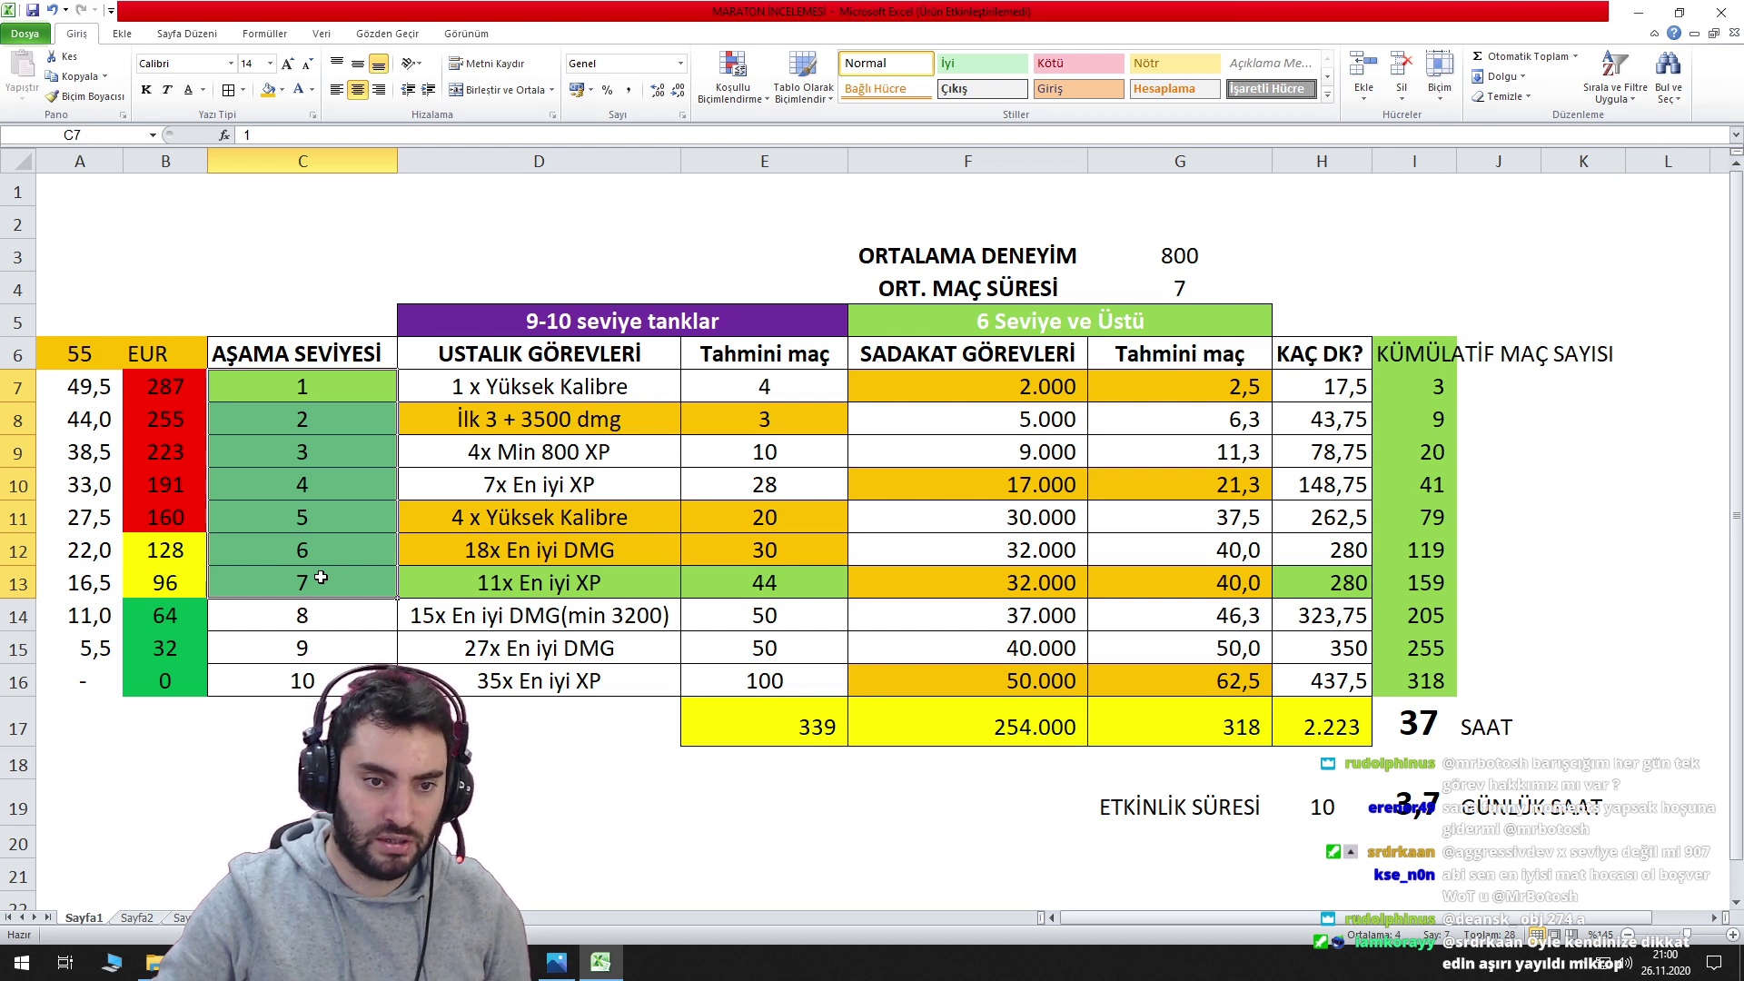
pyautogui.click(327, 556)
pyautogui.click(340, 505)
# Review the stages in groups across columns C to I: 1 to 5, 6 to 7, and 8, 9 and 10 individually.
pyautogui.moveTo(341, 386); pyautogui.dragTo(1440, 522)
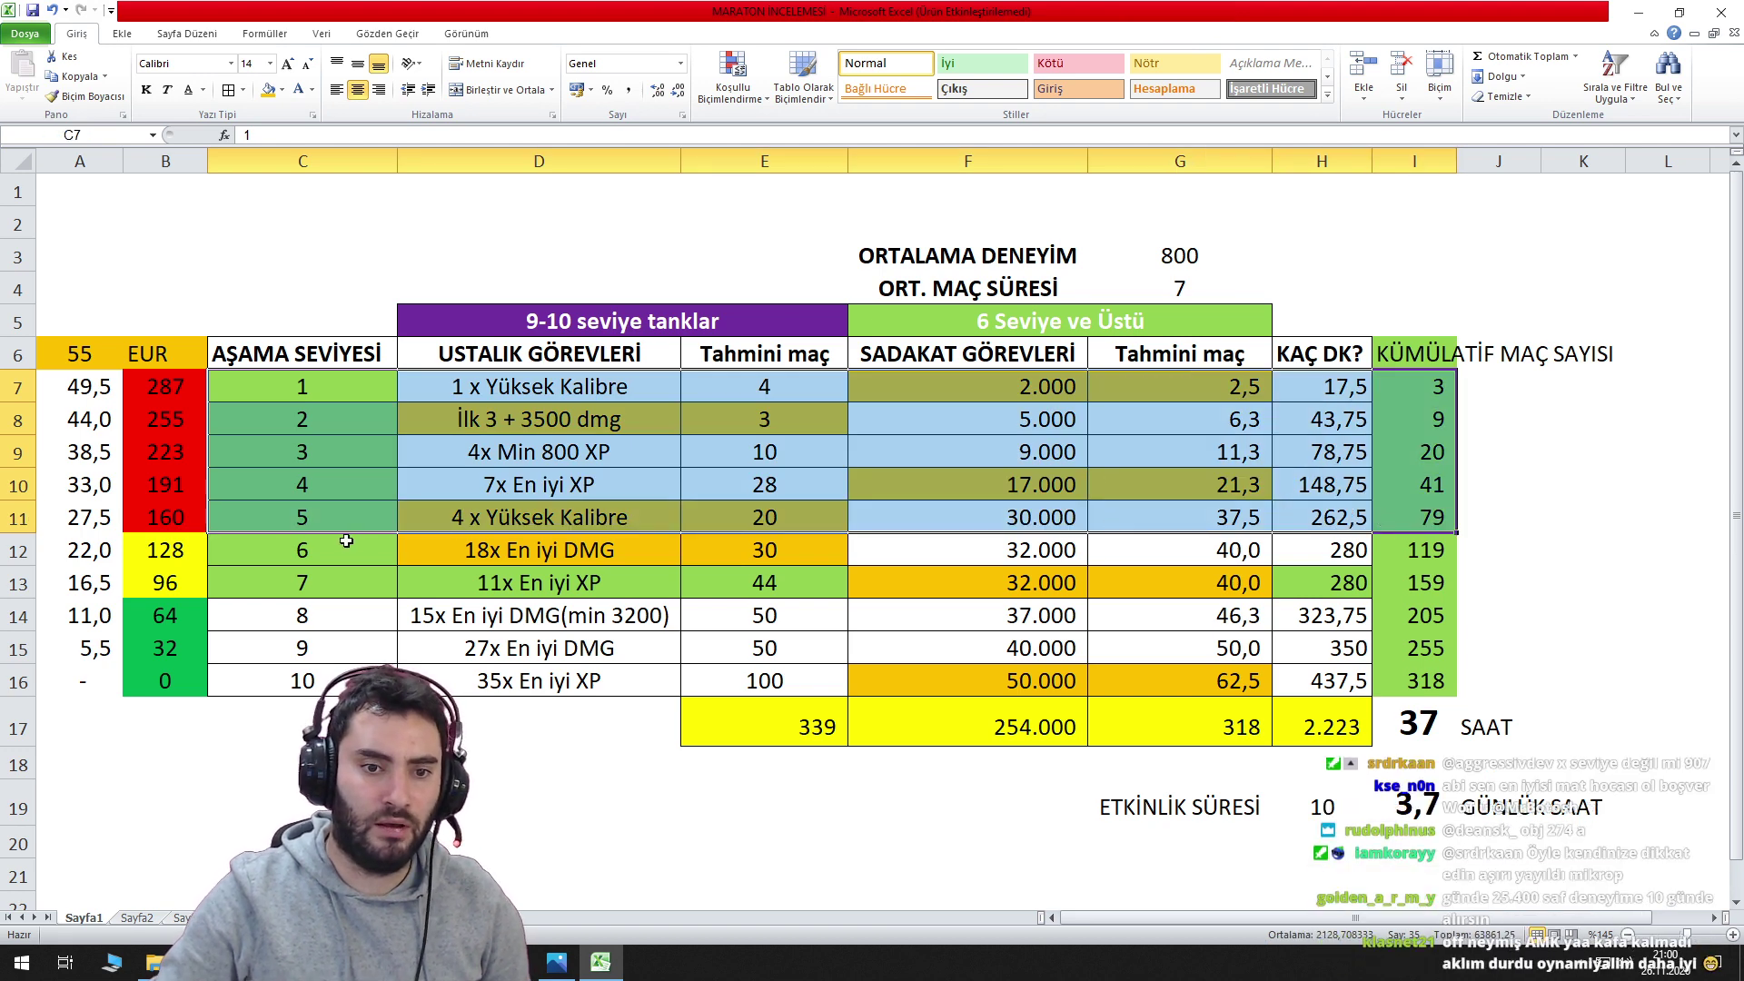
pyautogui.moveTo(324, 543); pyautogui.dragTo(1434, 583)
pyautogui.moveTo(368, 625); pyautogui.dragTo(1326, 618)
pyautogui.moveTo(321, 661); pyautogui.dragTo(1417, 648)
pyautogui.moveTo(363, 680); pyautogui.dragTo(1422, 683)
pyautogui.click(349, 627)
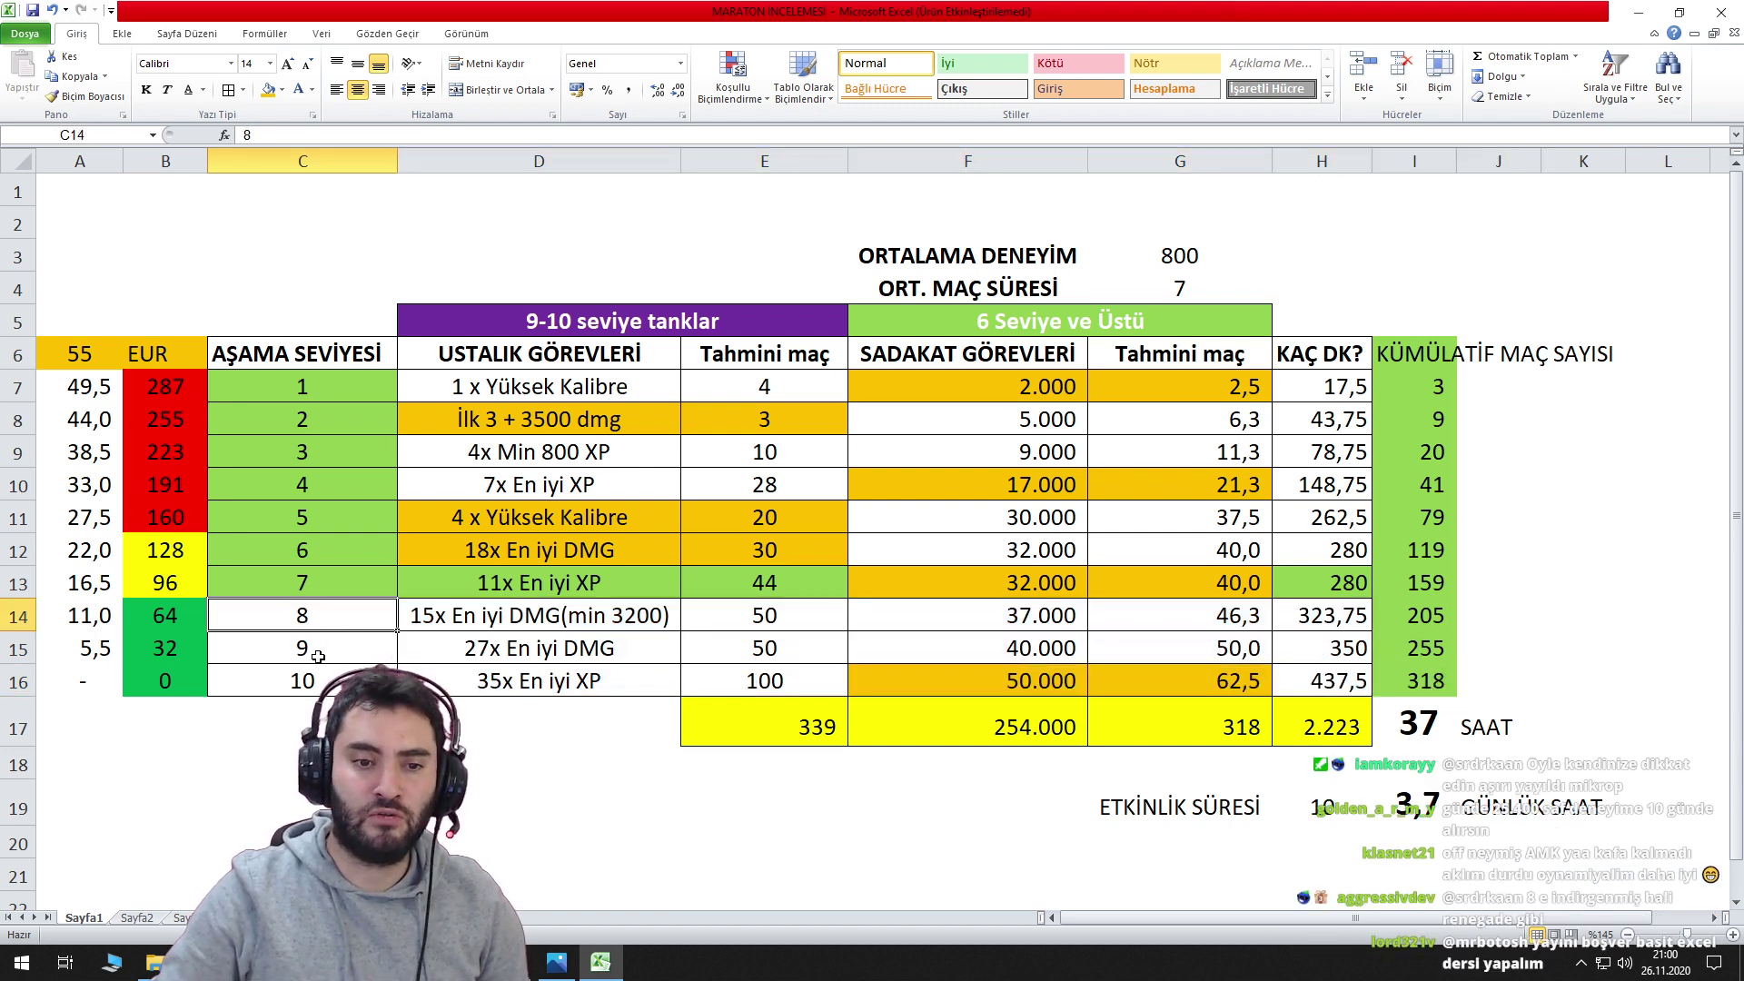
pyautogui.click(203, 608)
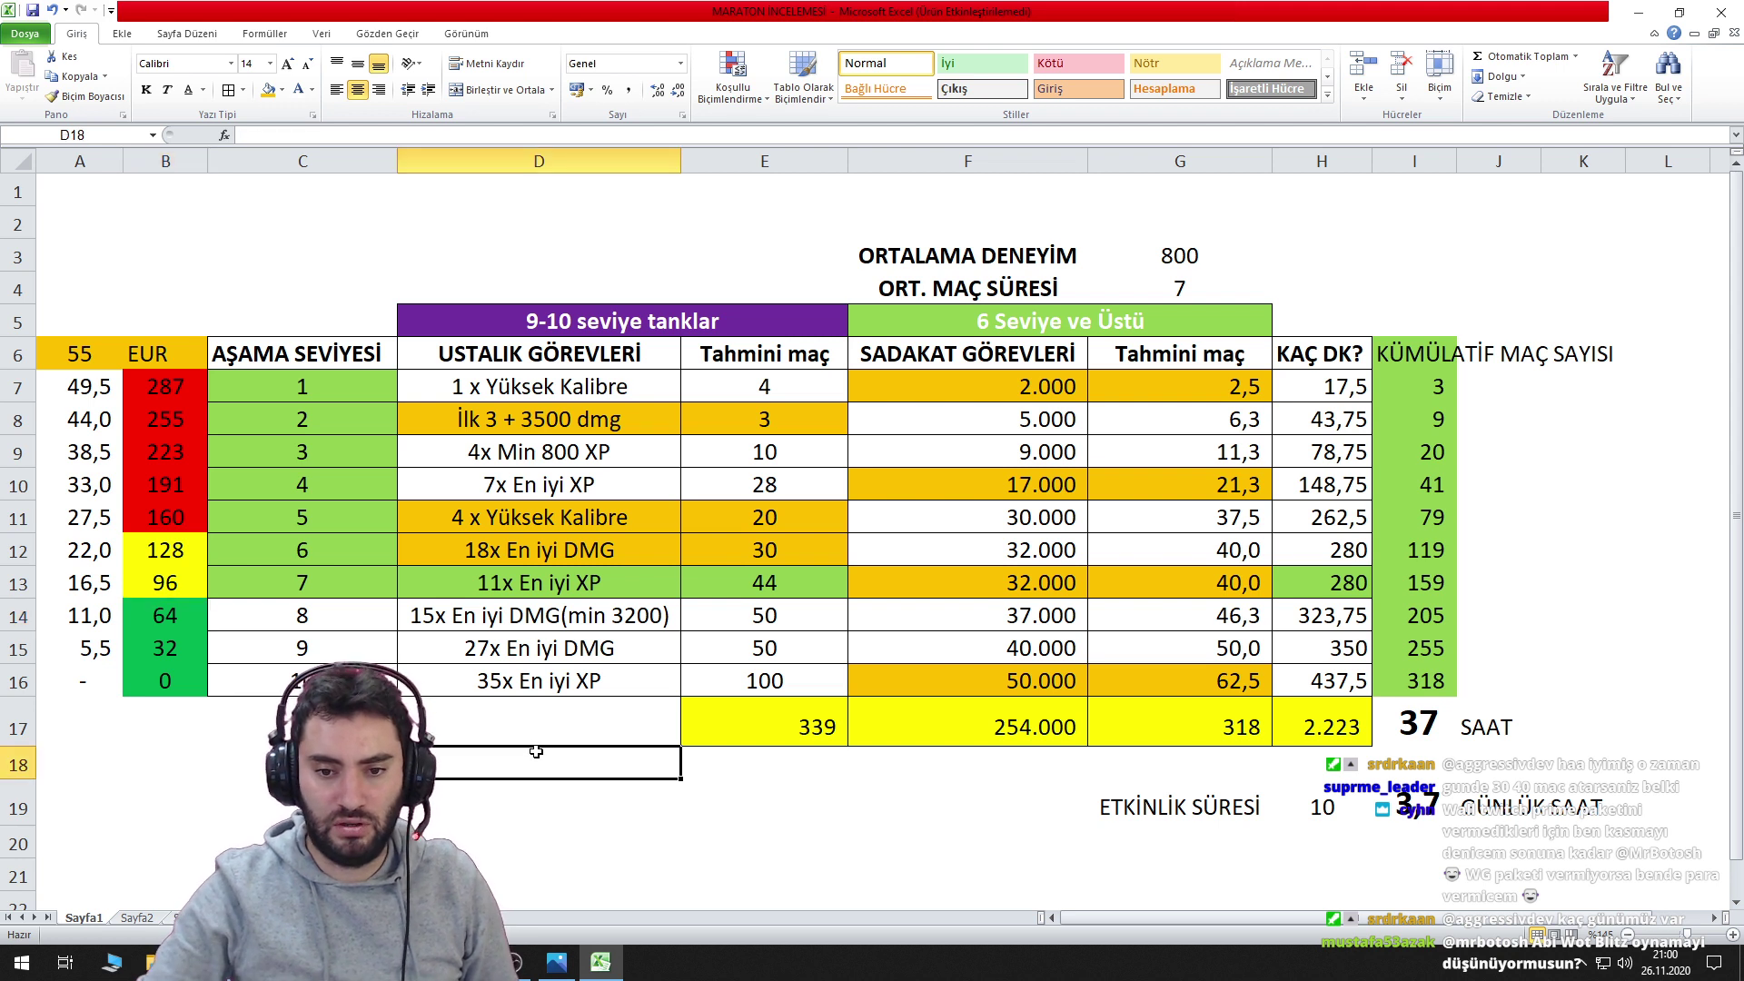
pyautogui.click(1006, 809)
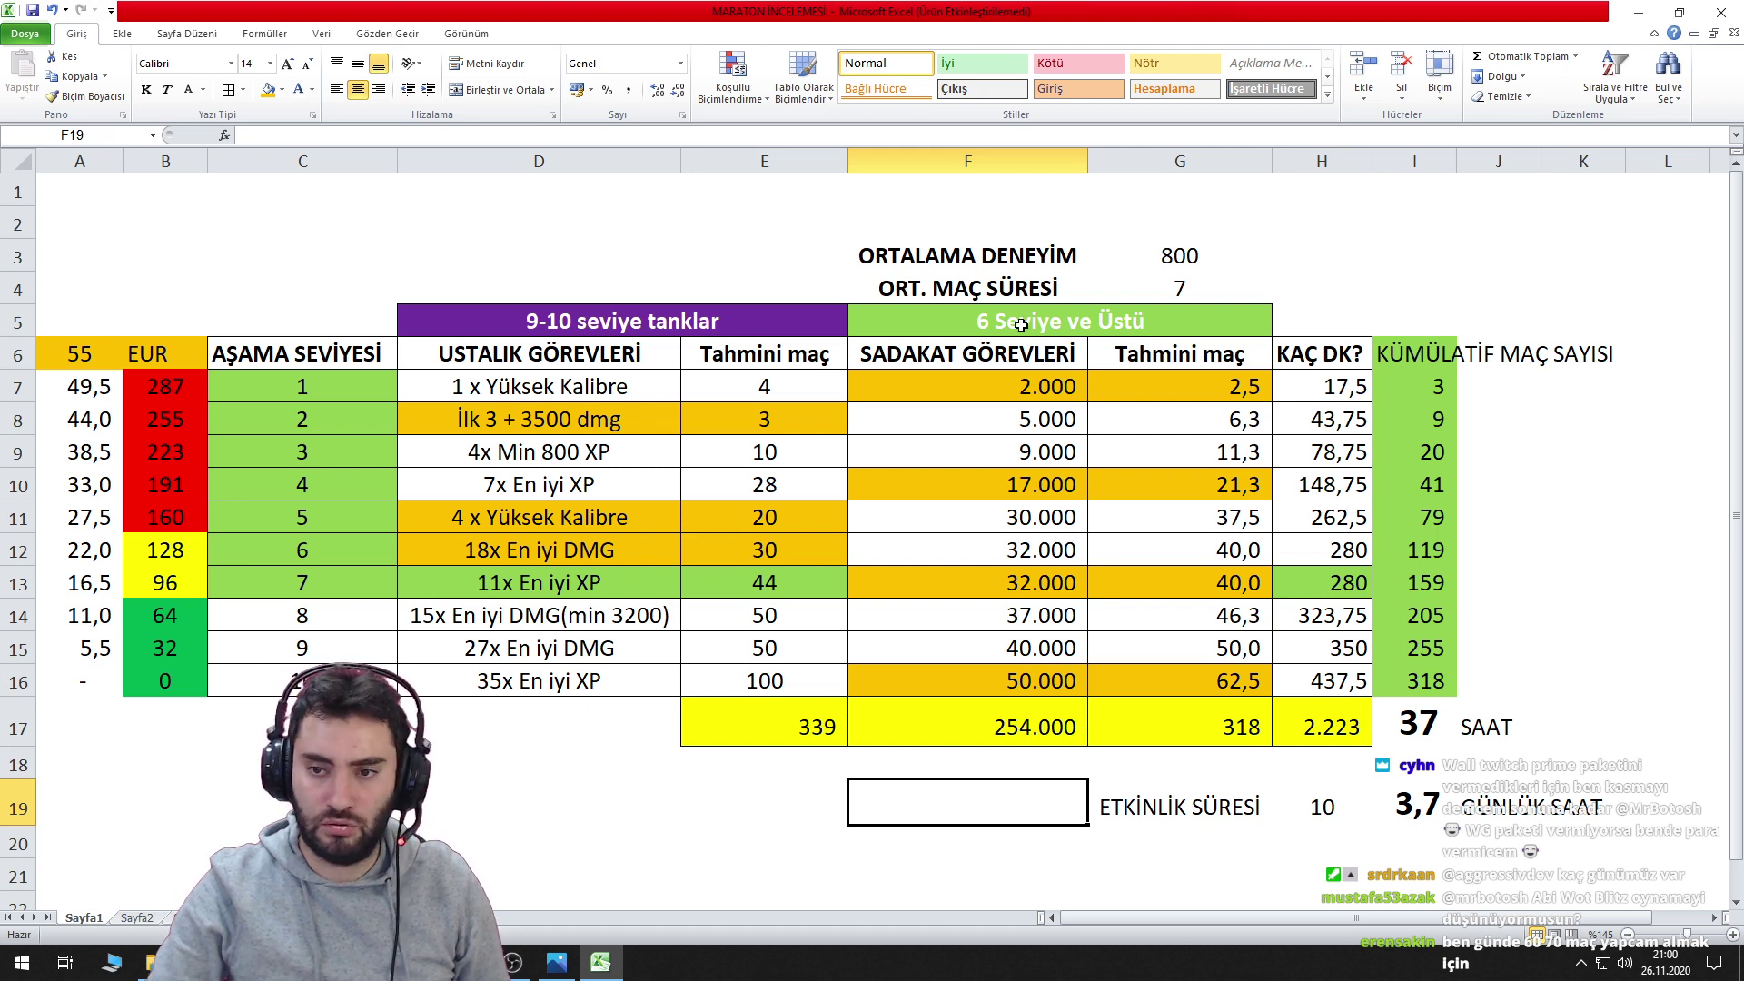
pyautogui.click(633, 844)
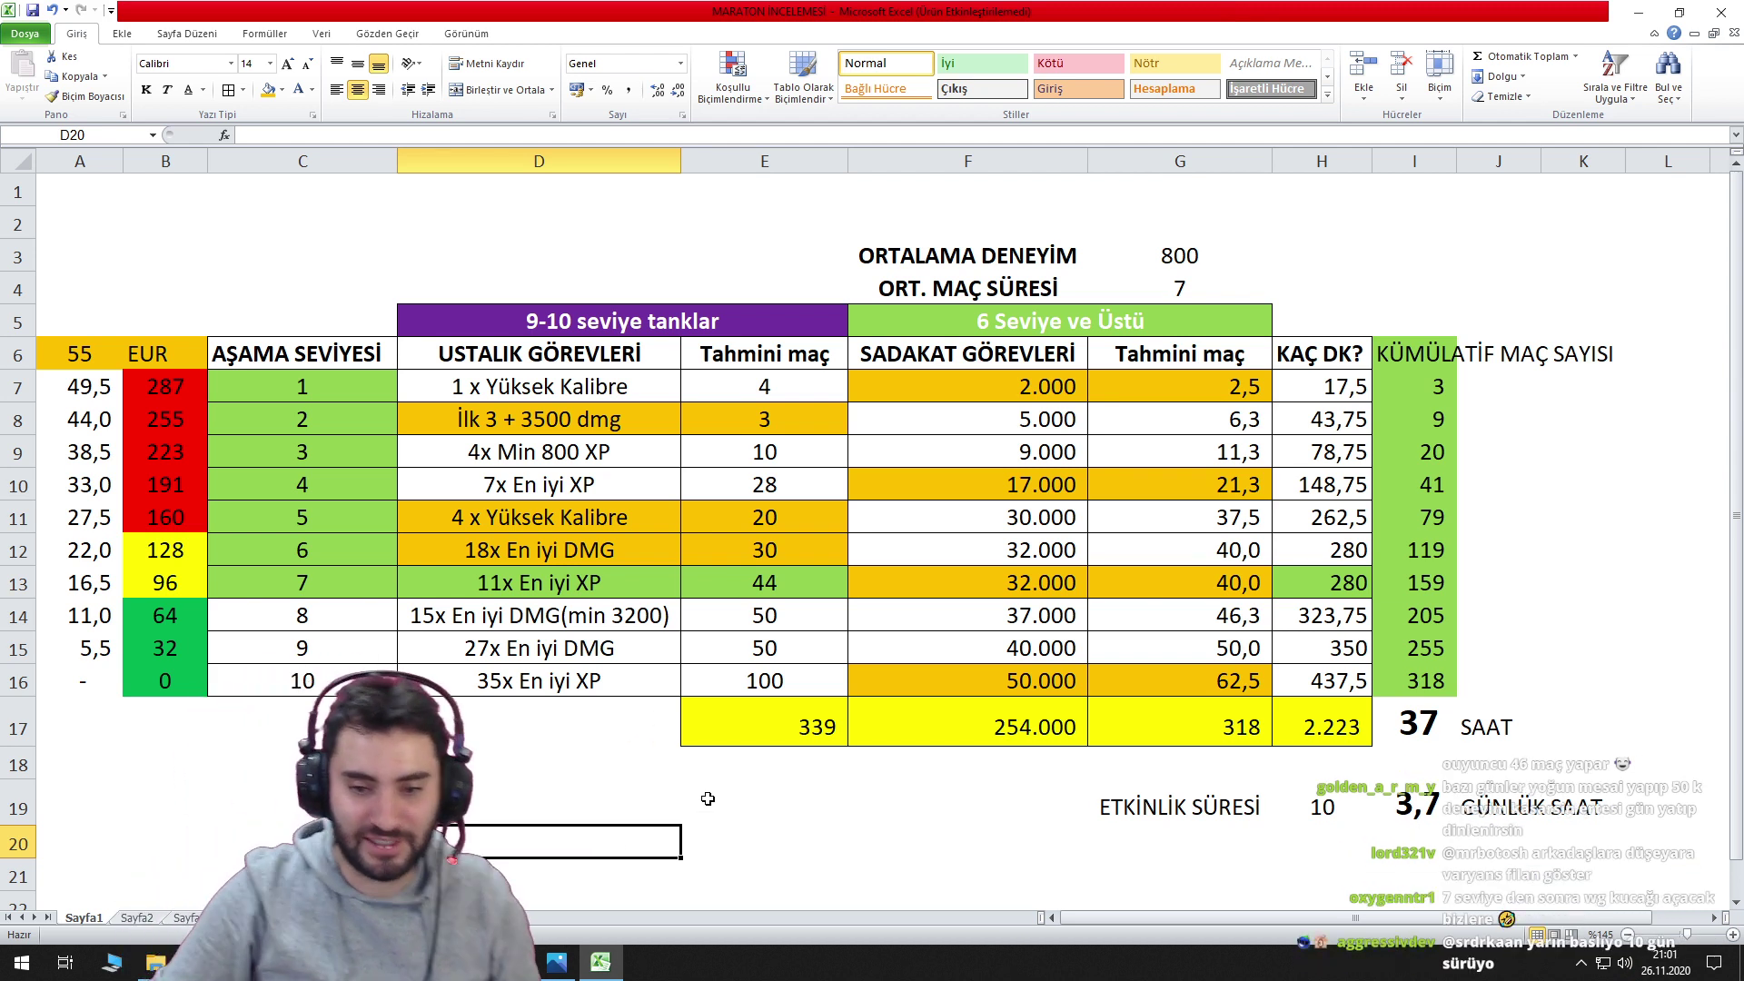
pyautogui.click(737, 787)
pyautogui.click(769, 729)
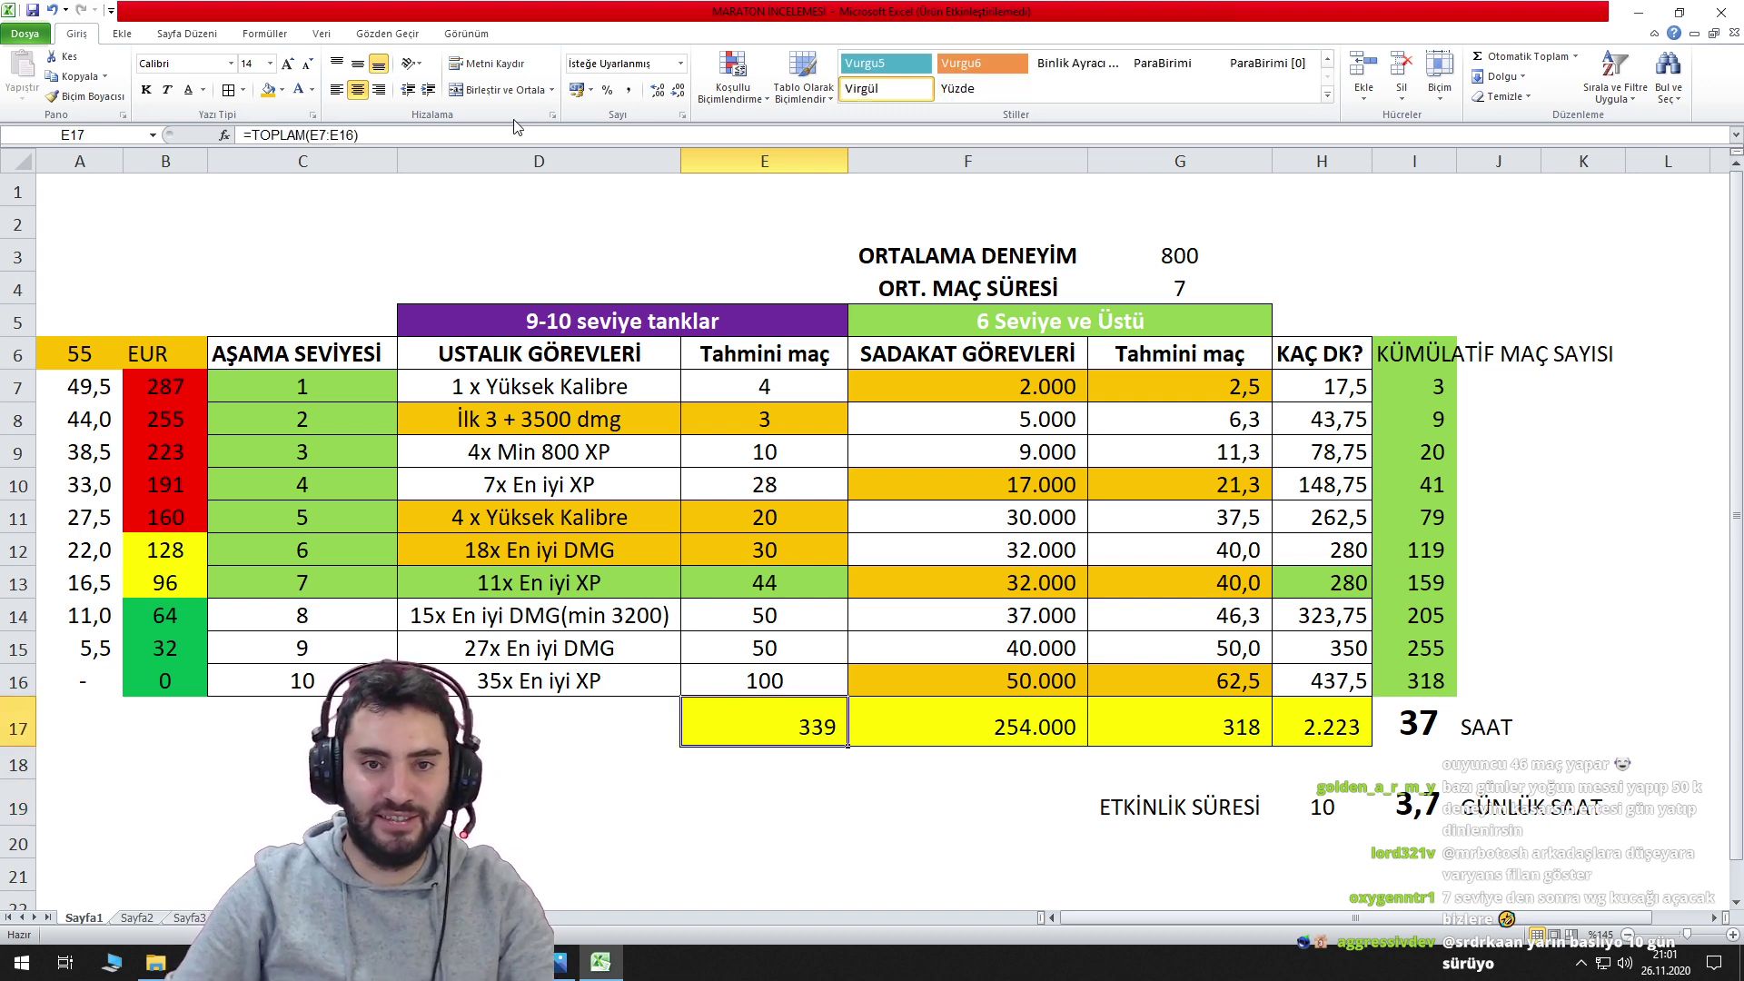
pyautogui.click(879, 793)
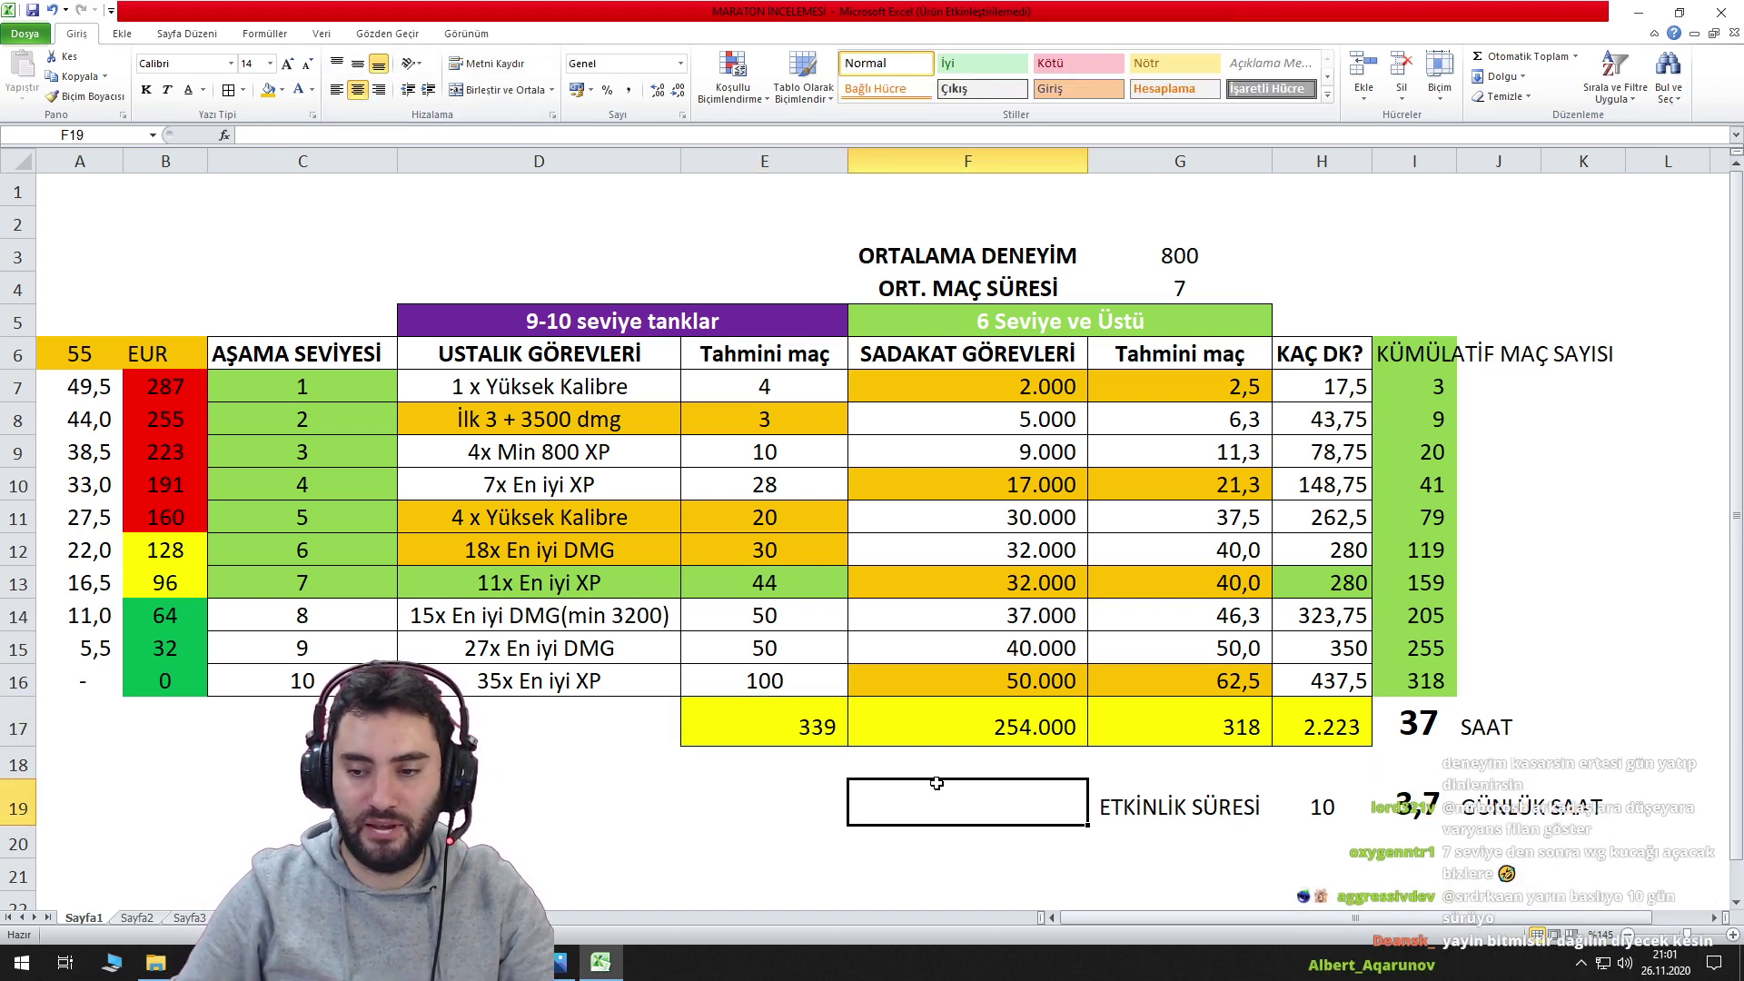
# Close the marathon workbook and open the garage in the World of Tanks client.
pyautogui.click(1708, 11)
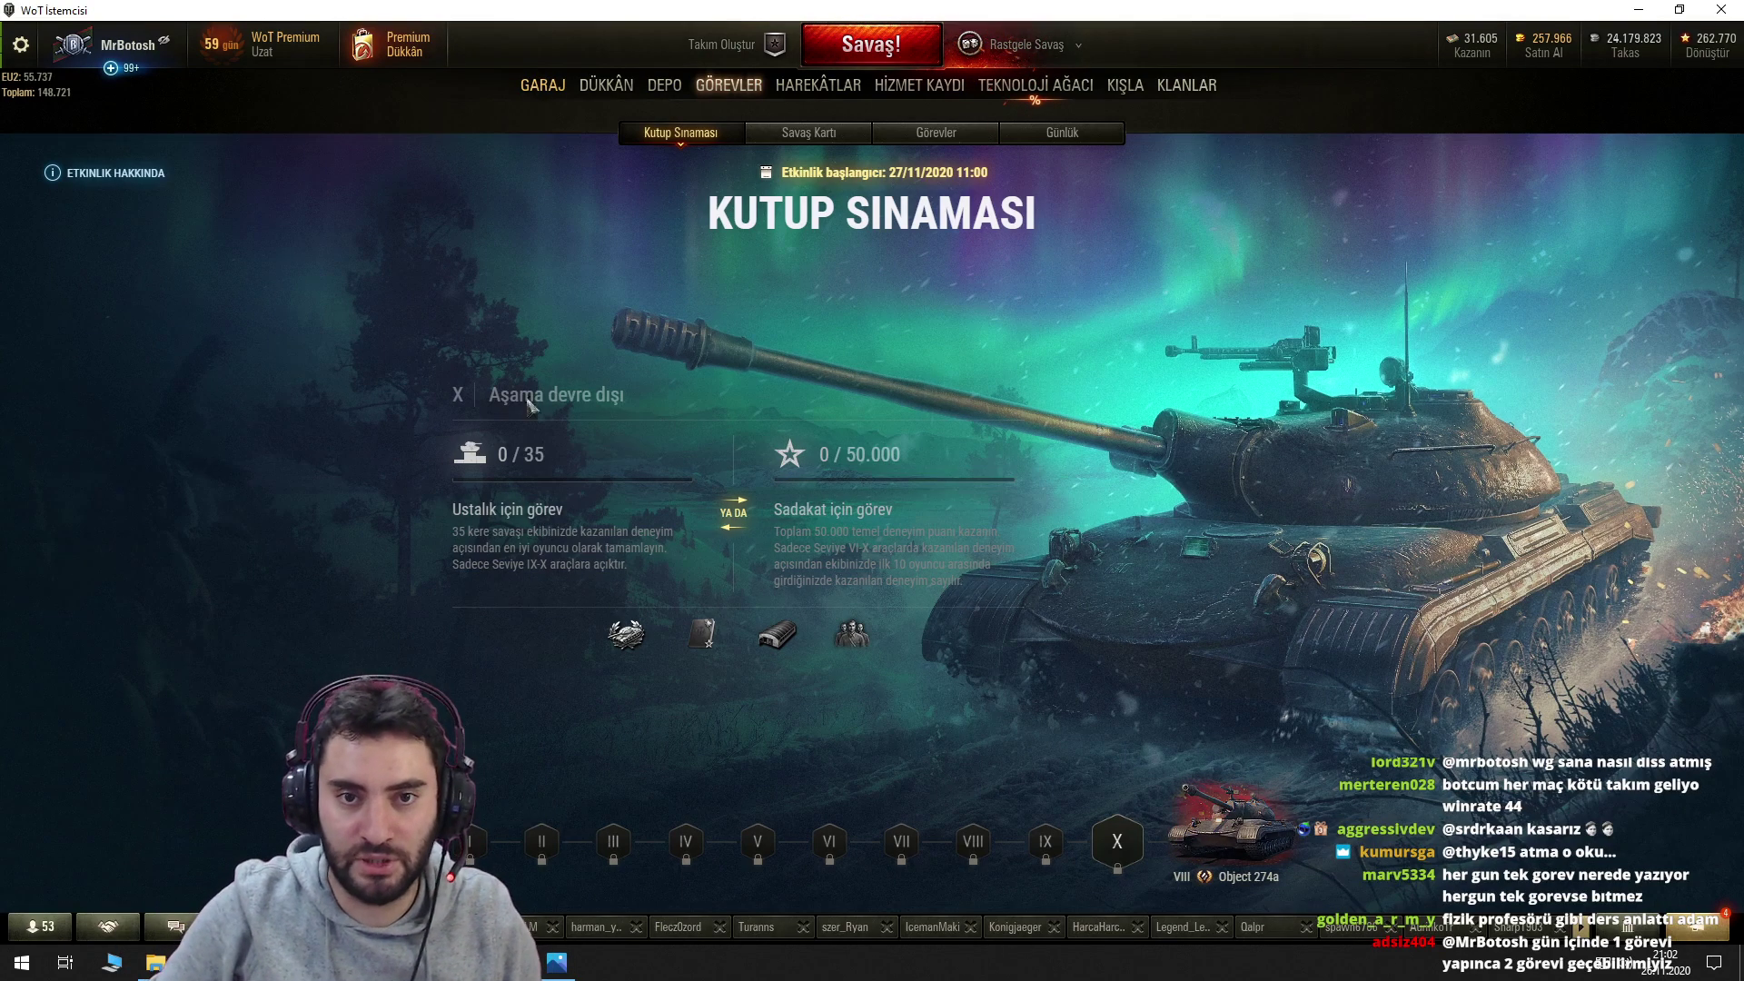
pyautogui.click(542, 84)
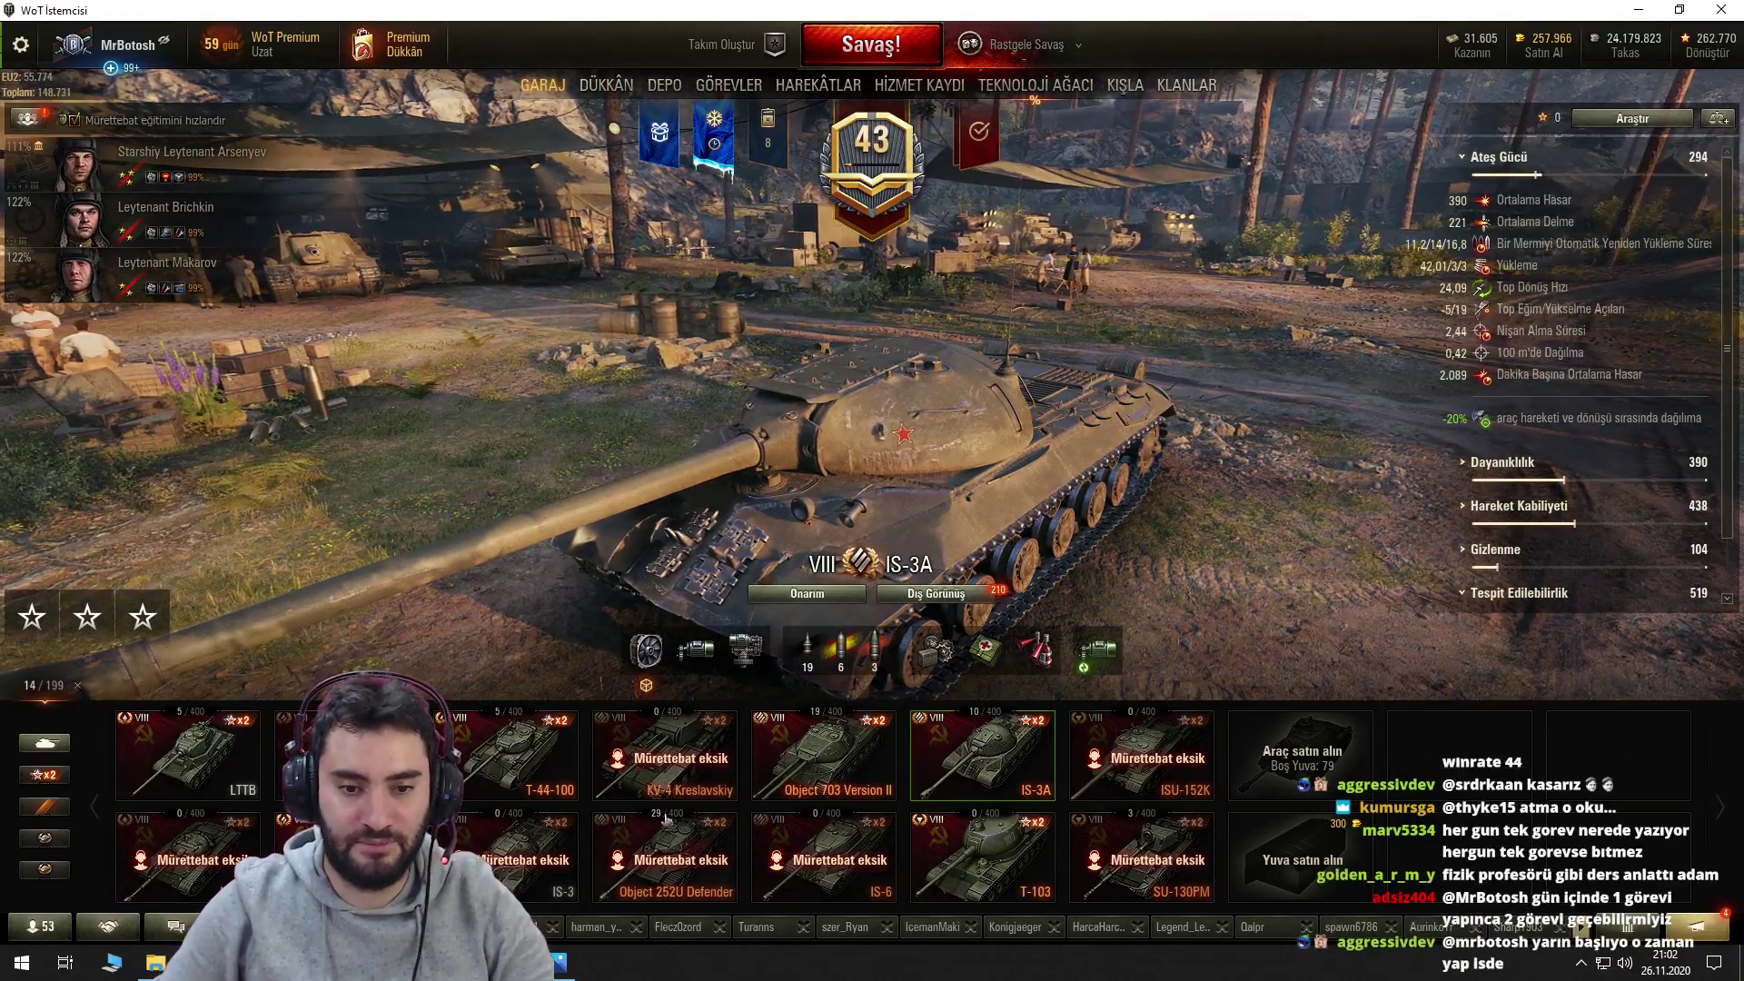
pyautogui.moveTo(309, 763)
pyautogui.moveTo(773, 418); pyautogui.dragTo(543, 103)
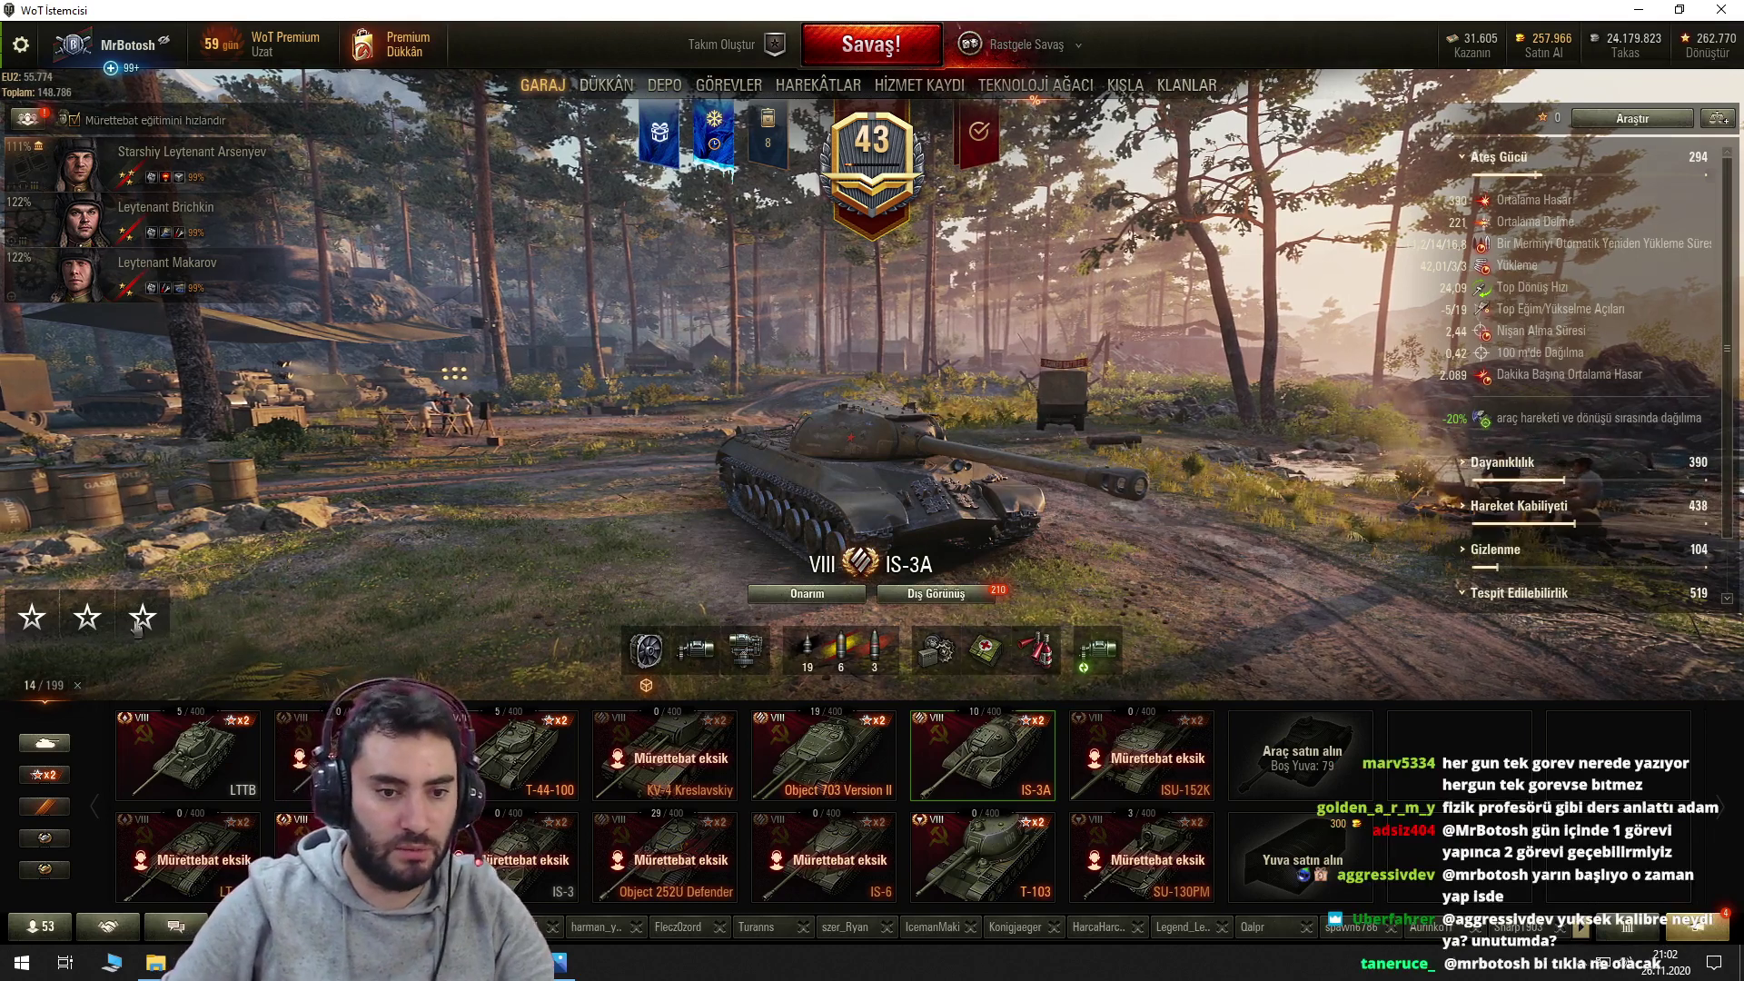
pyautogui.moveTo(108, 621)
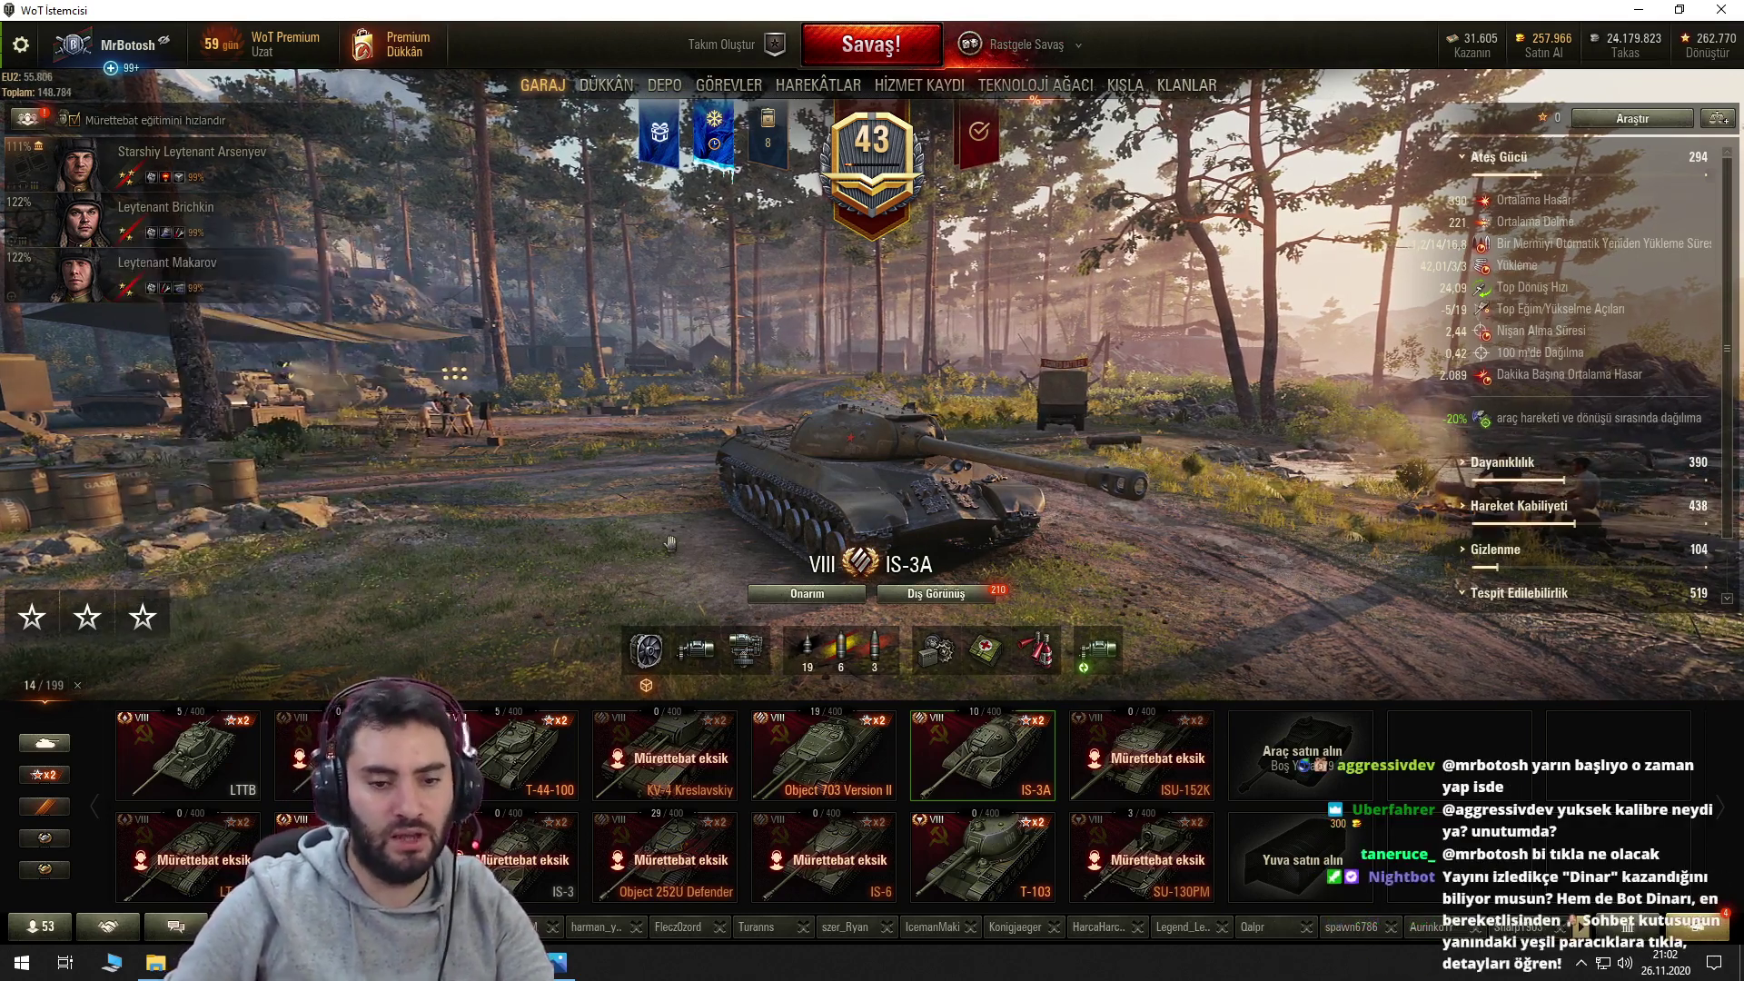